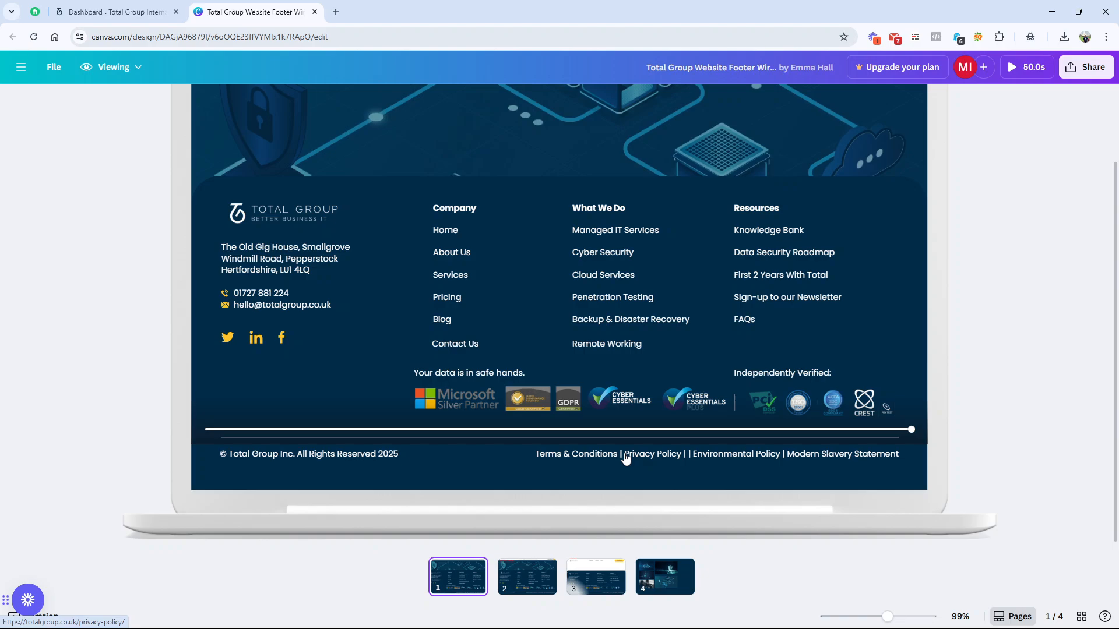
Step: Switch to the WordPress dashboard and create a new footer template in Theme Builder, closing the block library without inserting a block
click(125, 14)
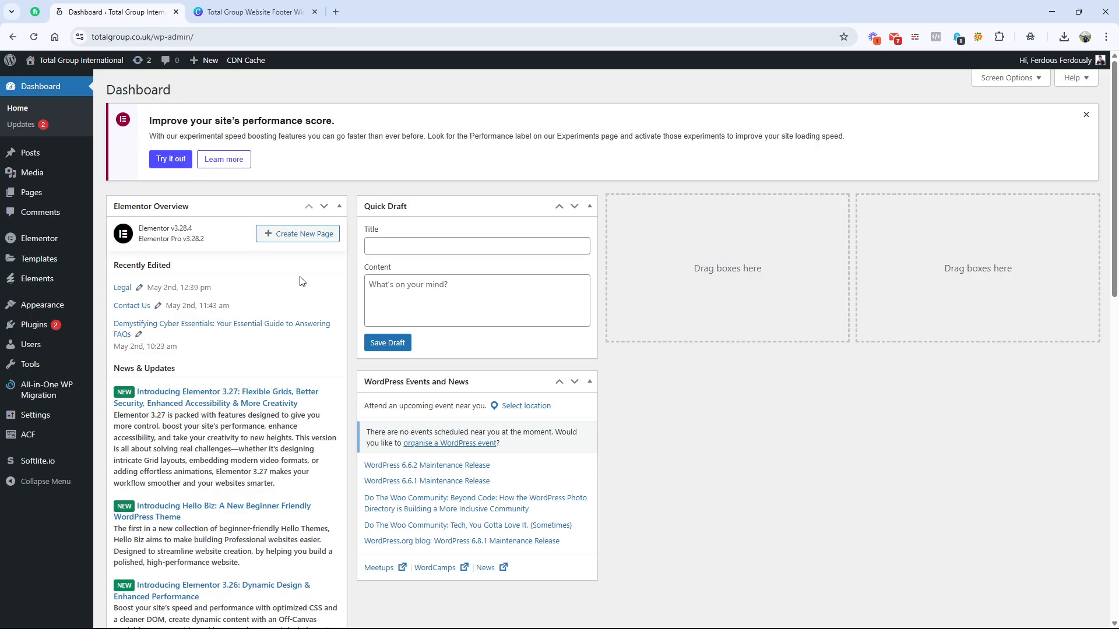
mouse_move(46, 264)
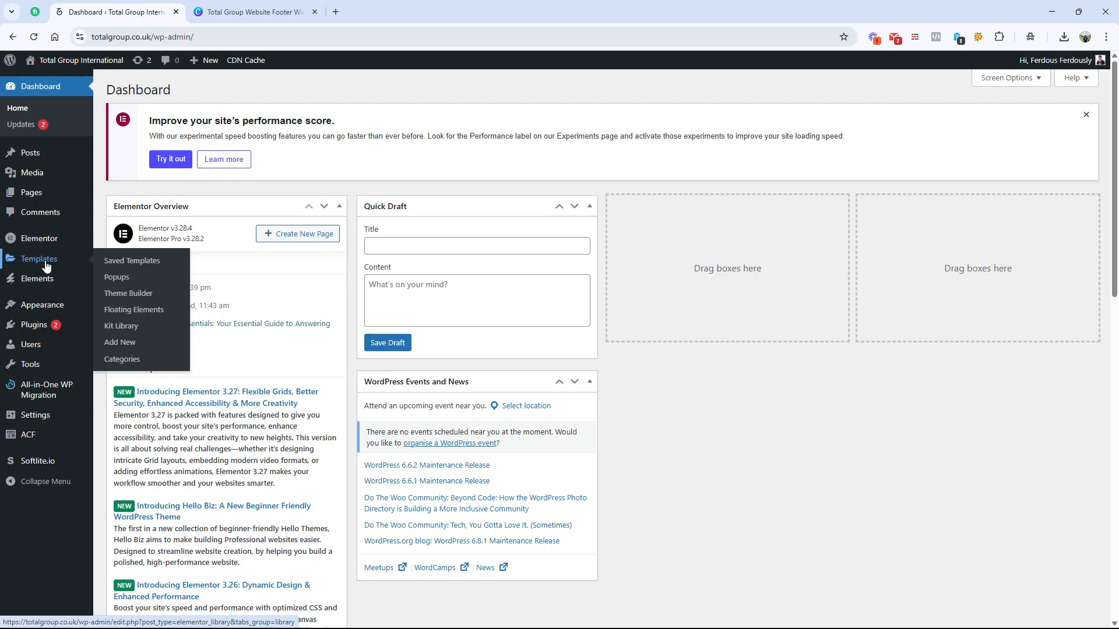
click(129, 294)
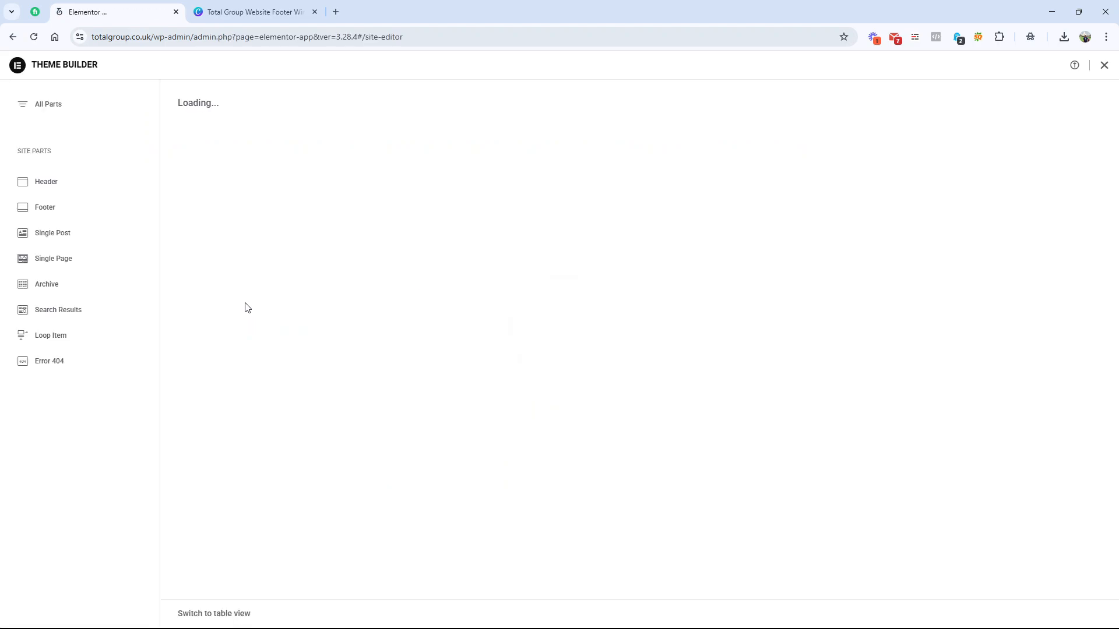
click(38, 207)
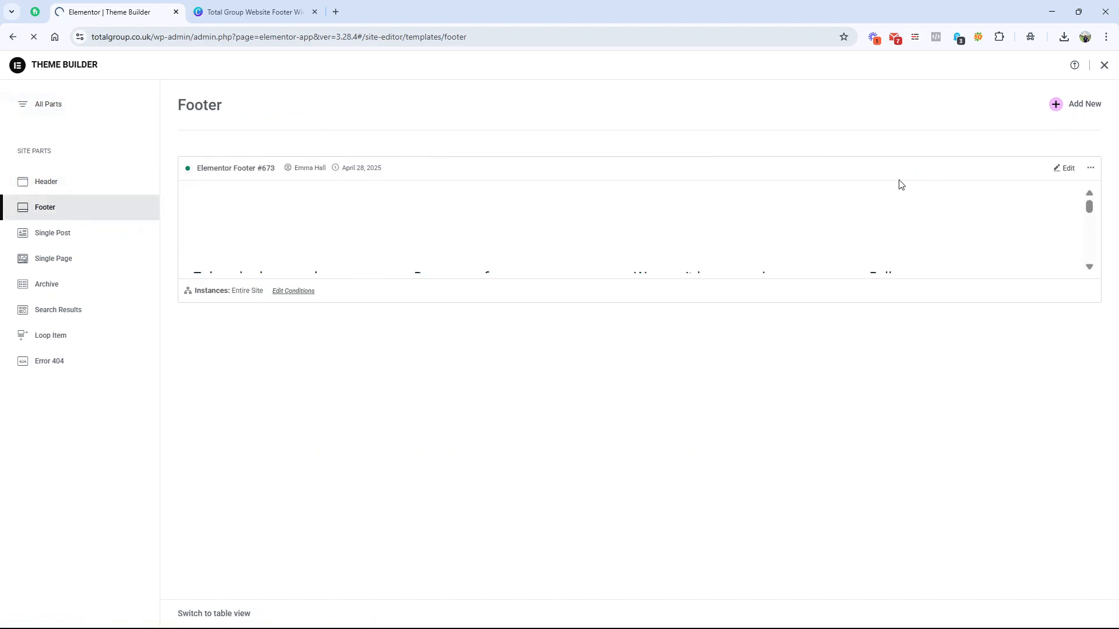
click(603, 215)
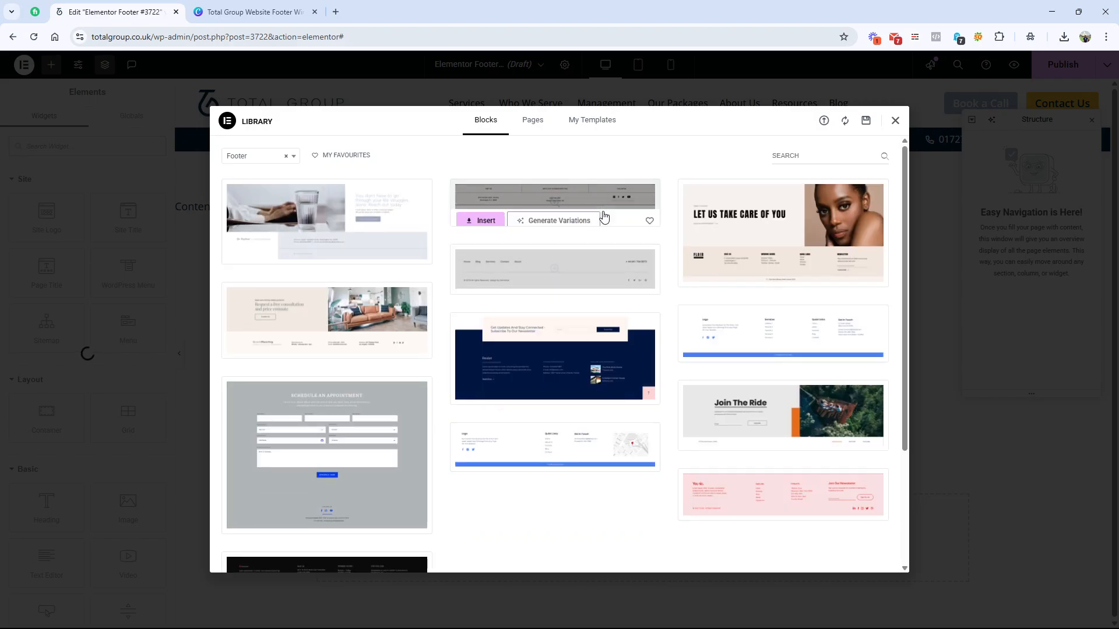
click(893, 122)
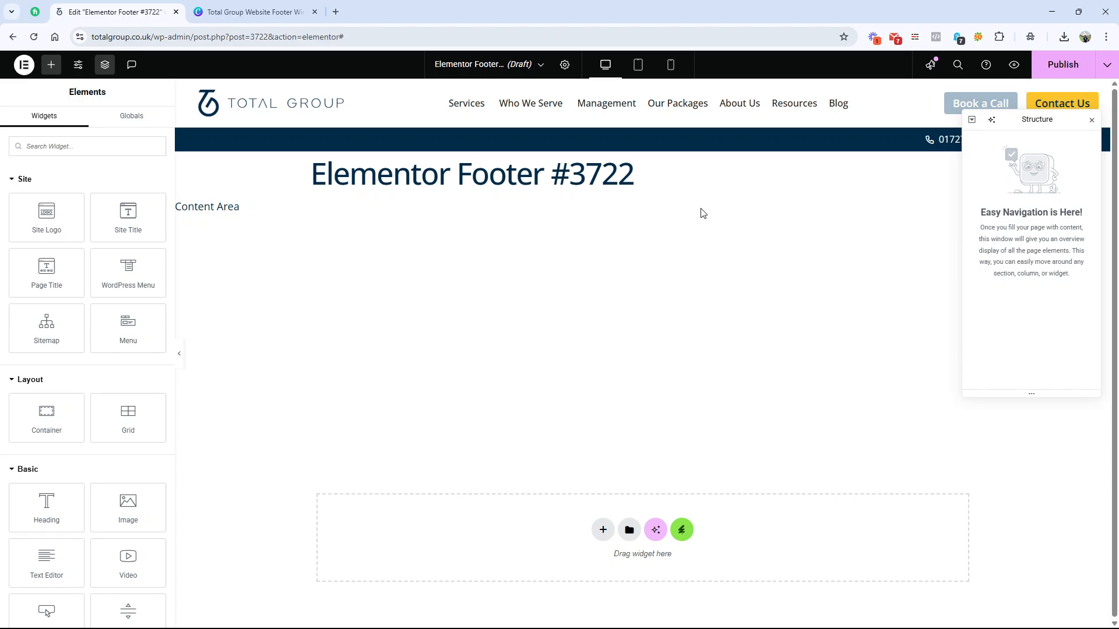
Step: Change the footer template's title to "Footer V2" in its settings
click(564, 64)
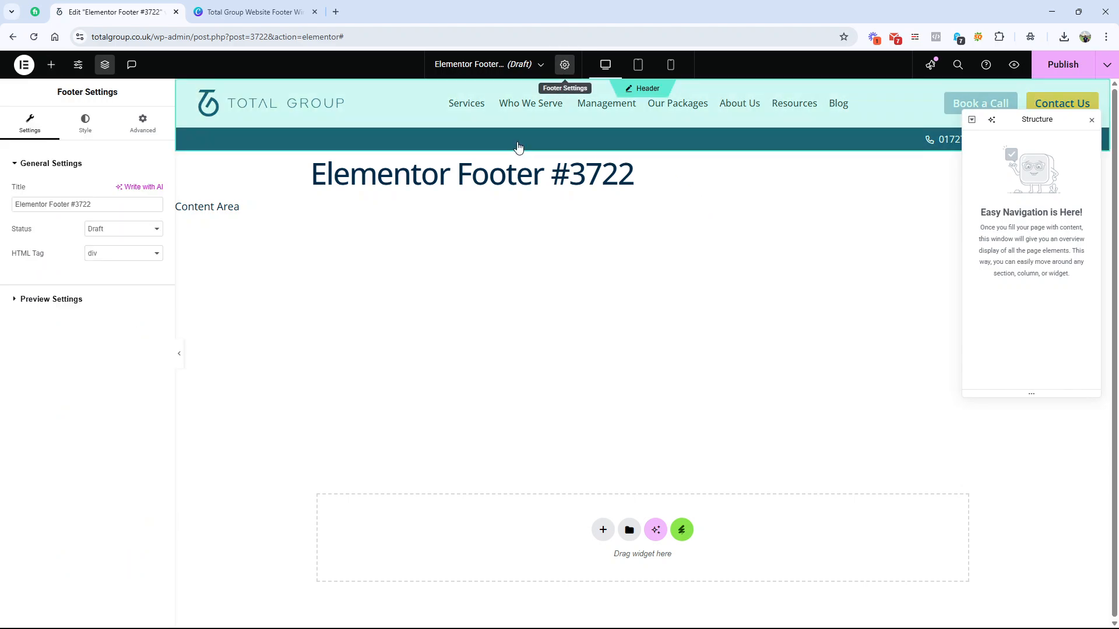
triple_click(50, 205)
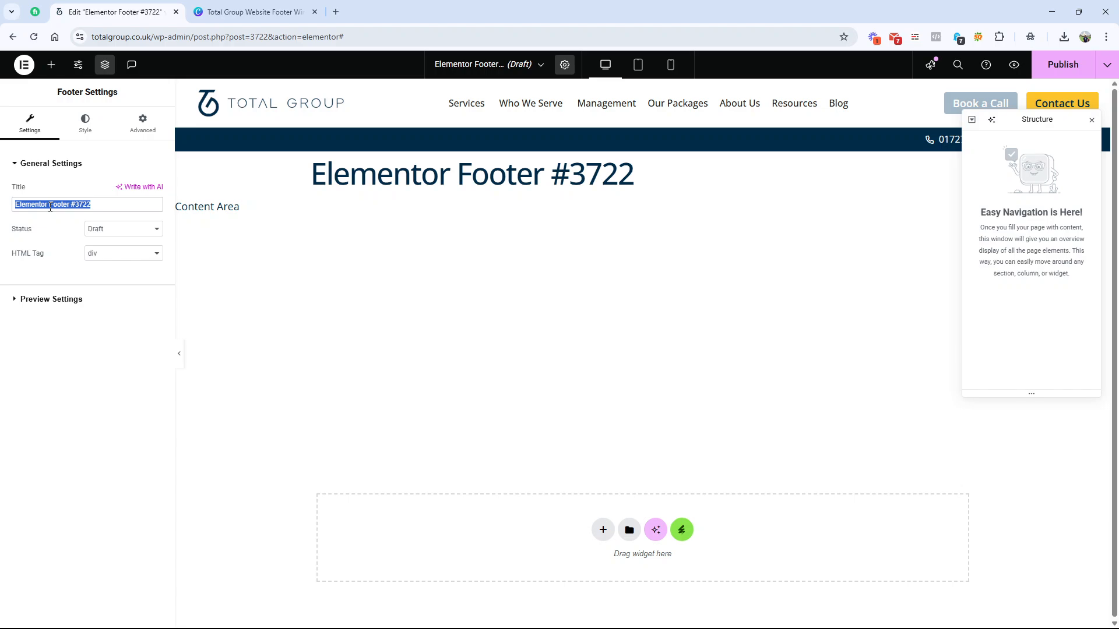
text(Footer )
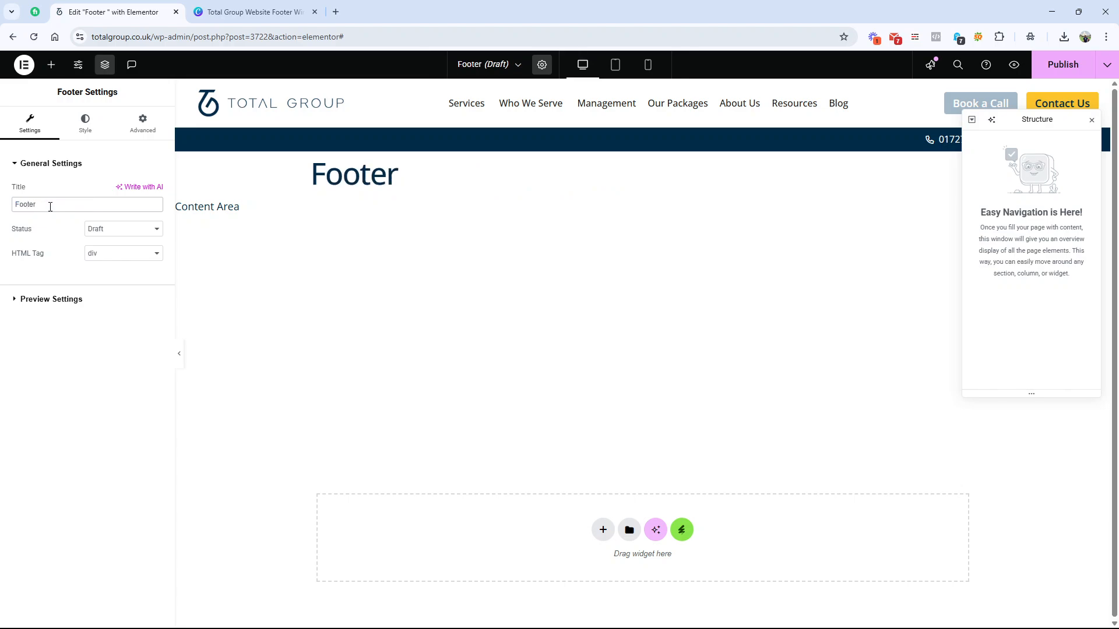
text(V2)
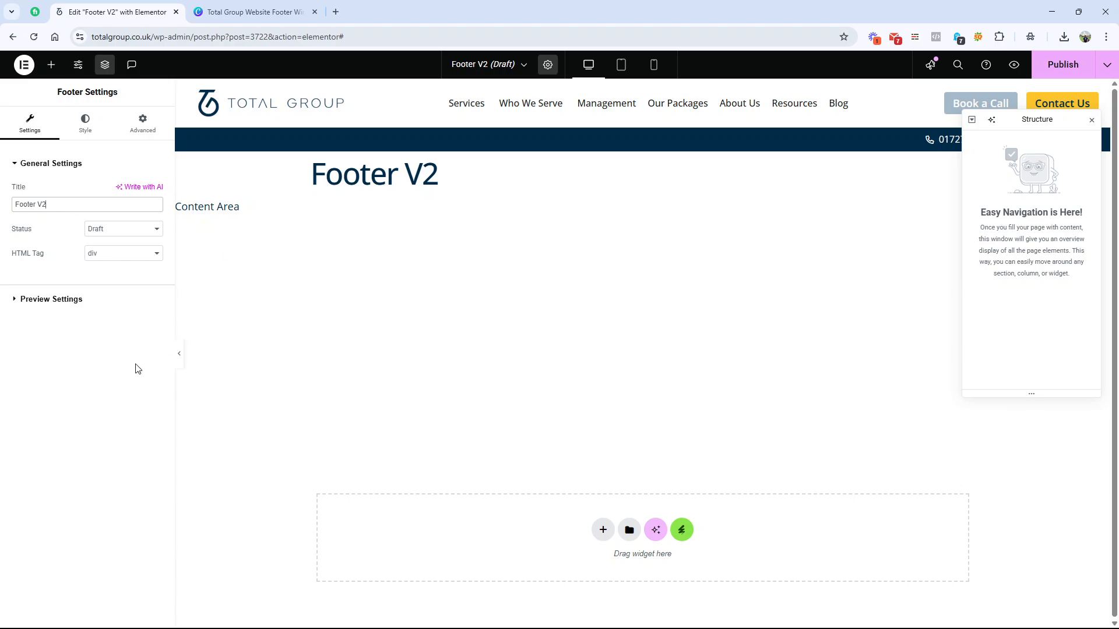
Step: Check the footer wireframe in Canva, and back in Elementor add a single-column Flexbox container with downward direction
click(261, 7)
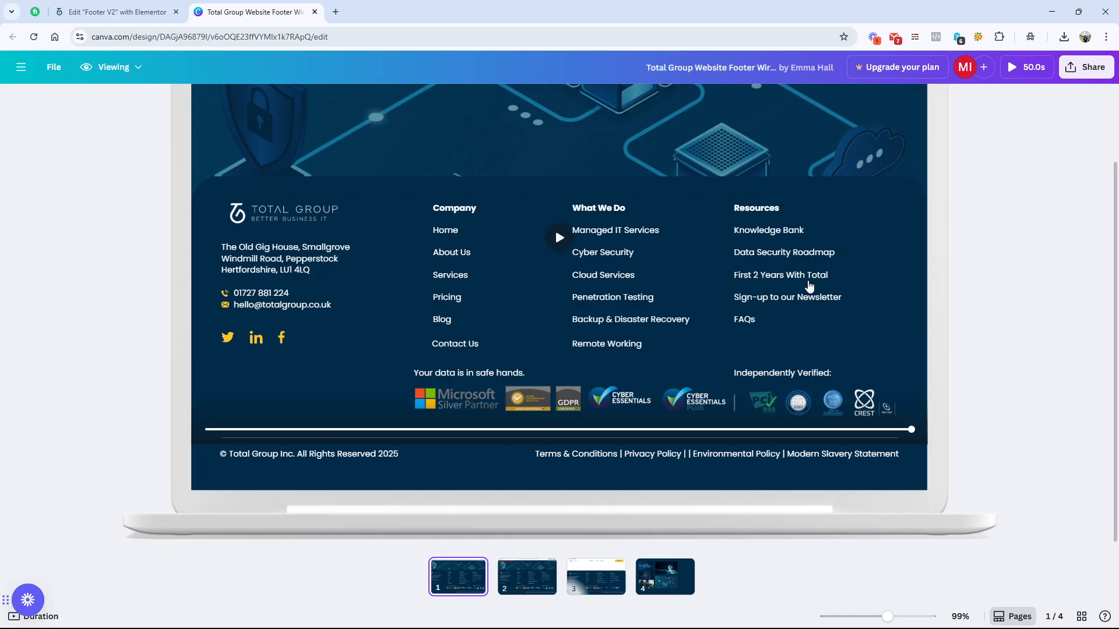
scroll(809, 285, up, 2)
scroll(810, 287, down, 2)
click(135, 18)
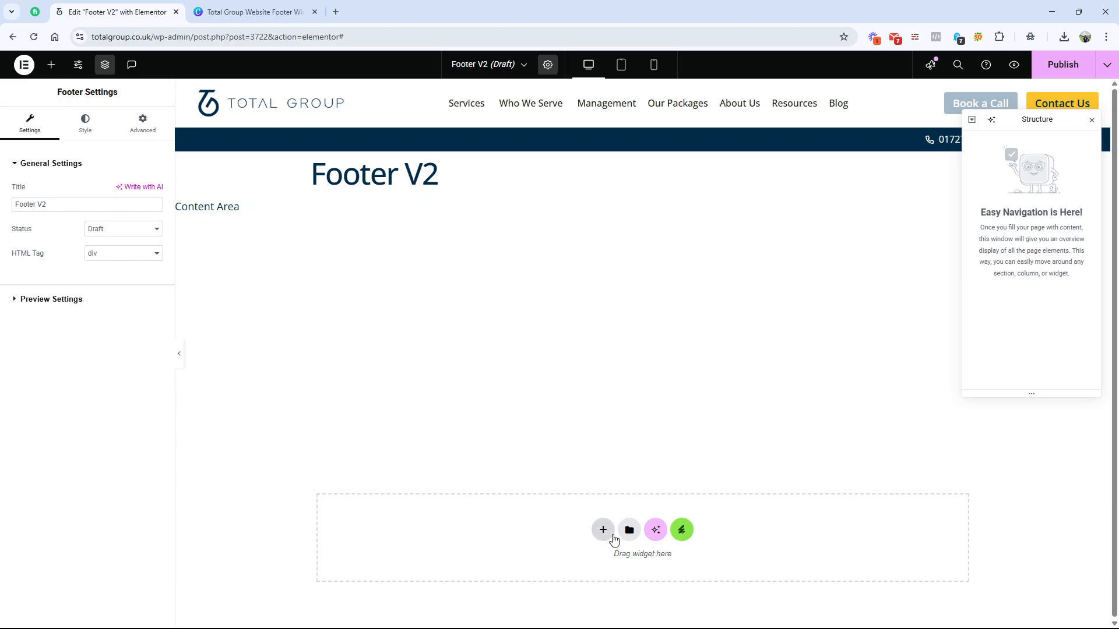
click(605, 539)
click(606, 558)
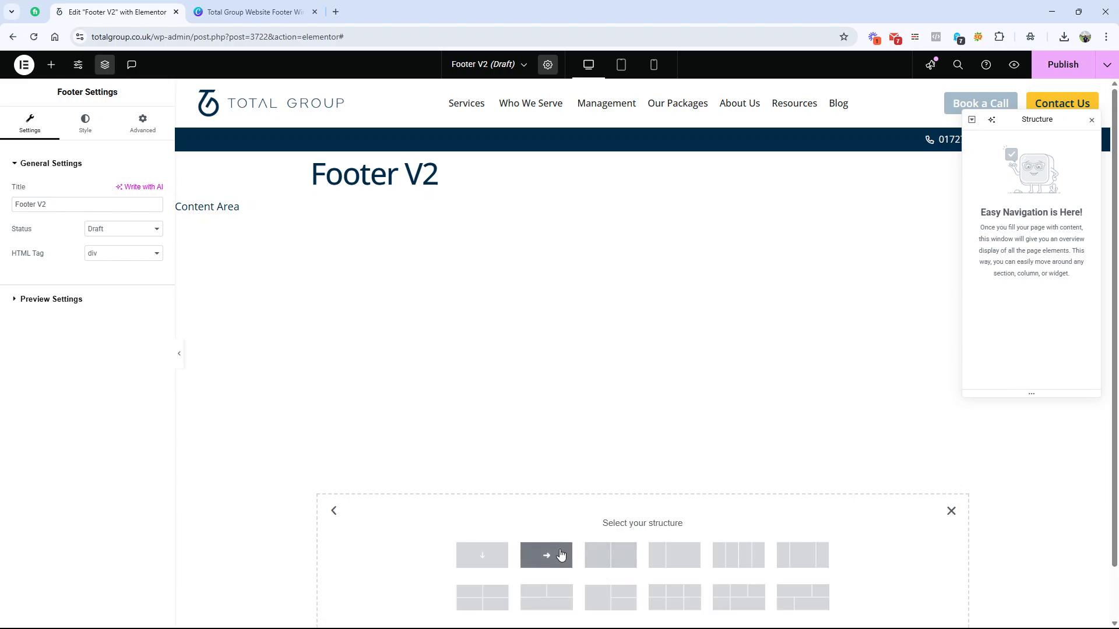
click(482, 555)
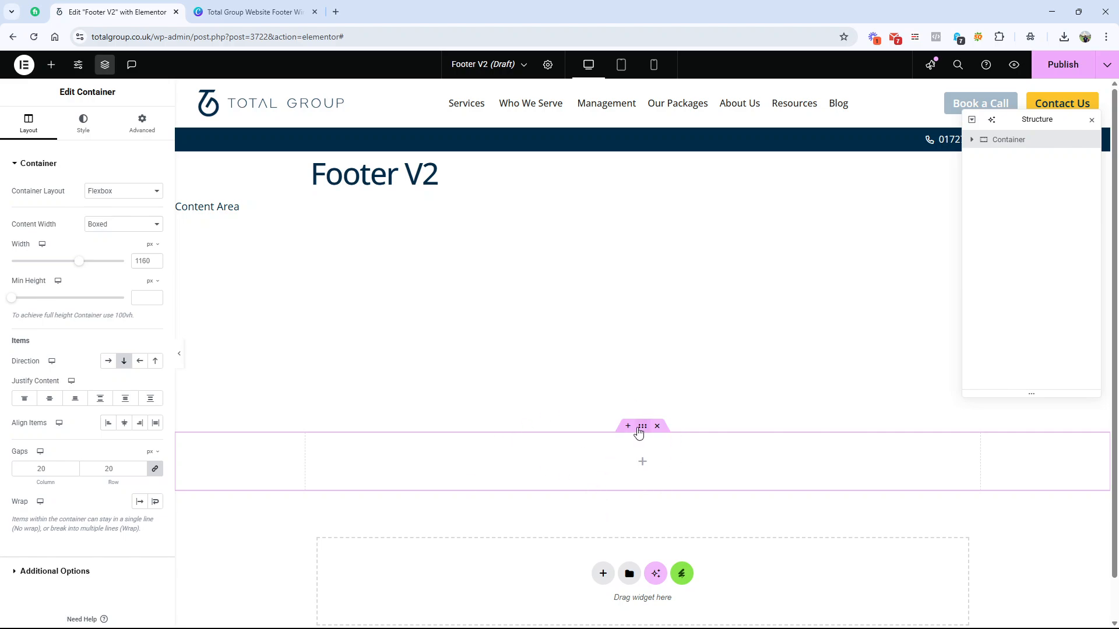
Step: Compare with the Canva wireframe and give the container a classic background in the global Primary colour
click(205, 8)
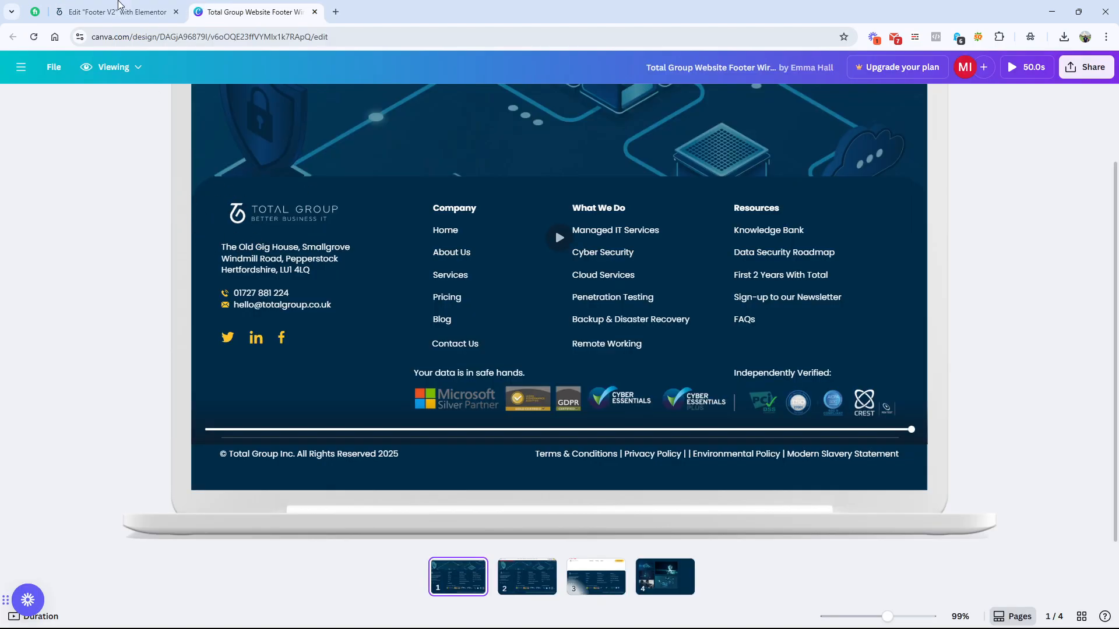
click(120, 10)
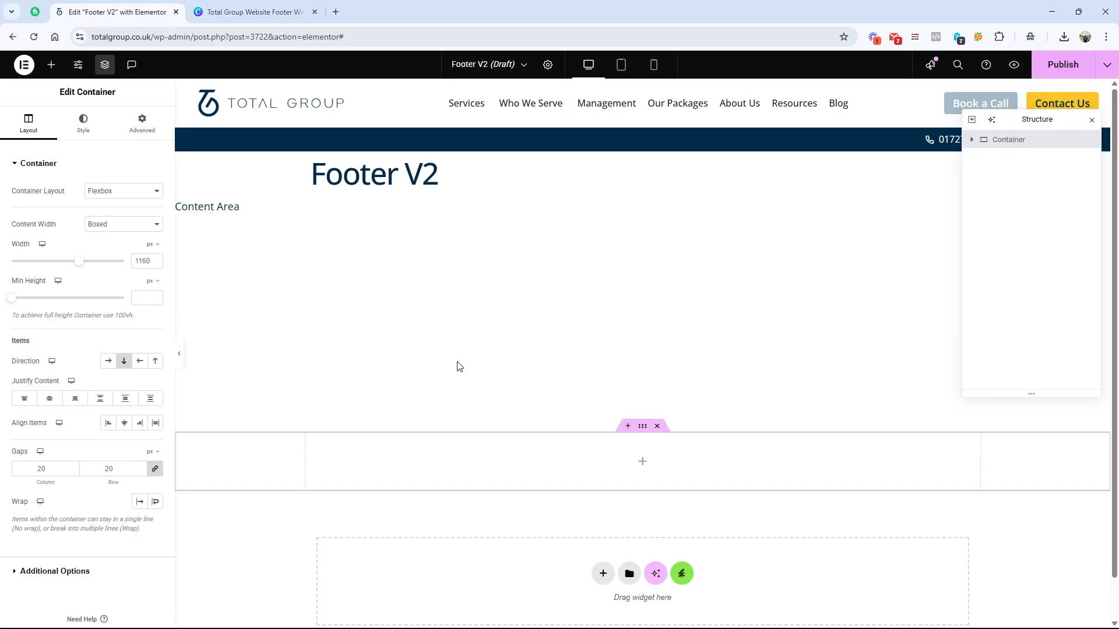
click(98, 137)
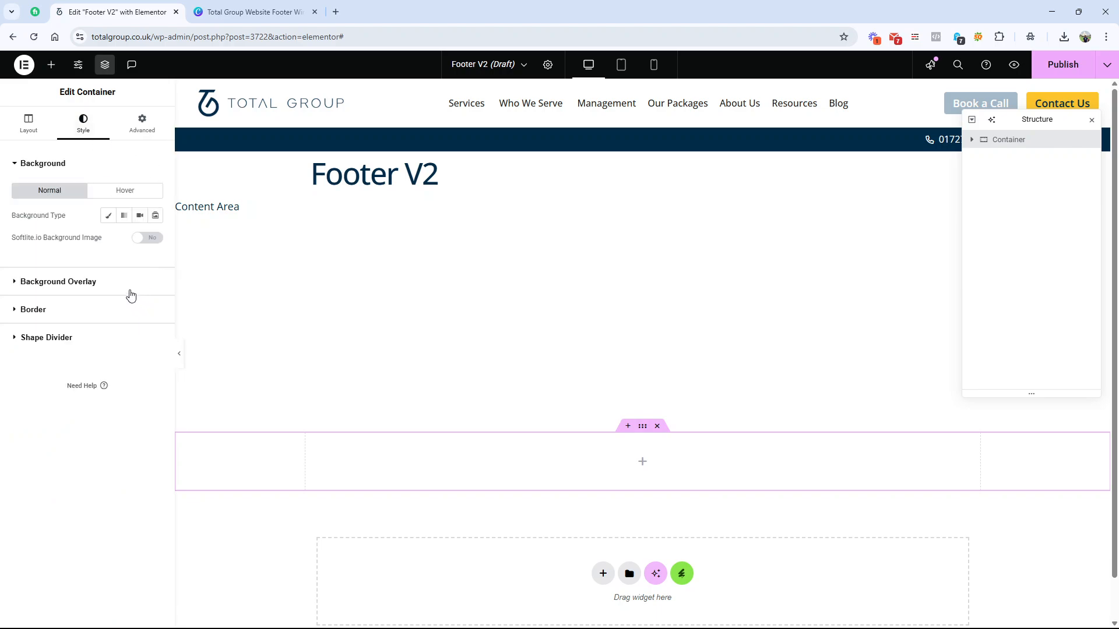
click(108, 220)
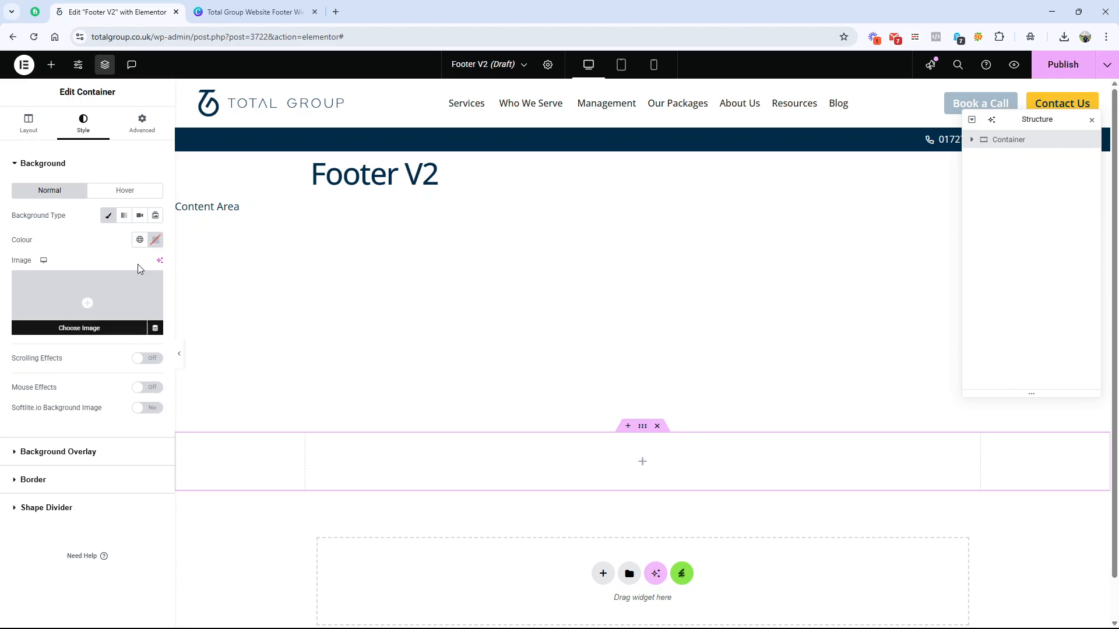
click(140, 241)
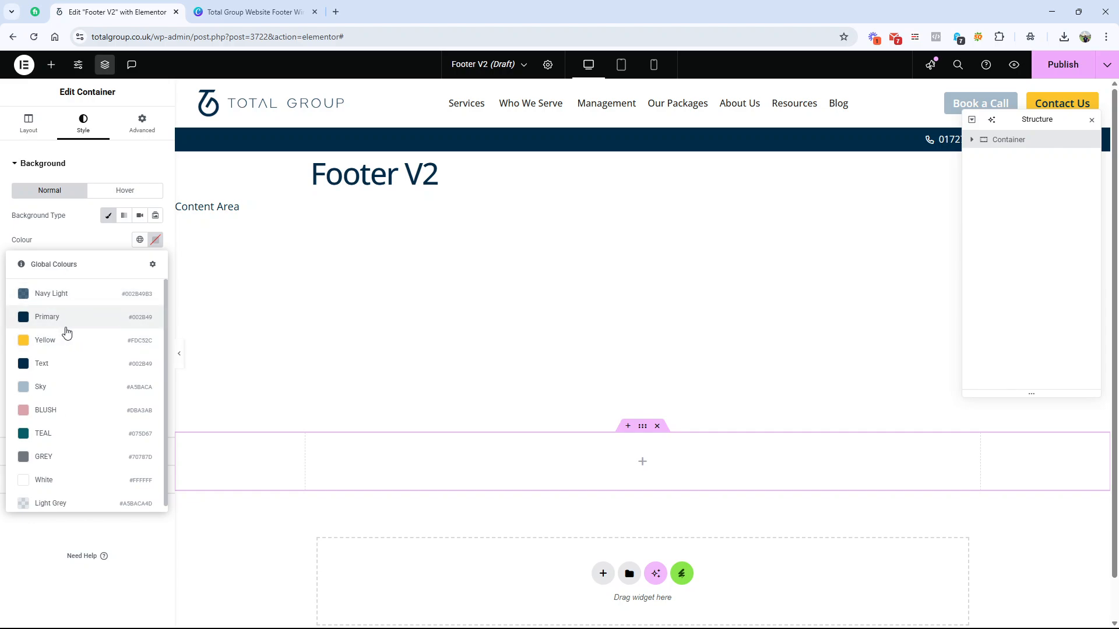
click(78, 324)
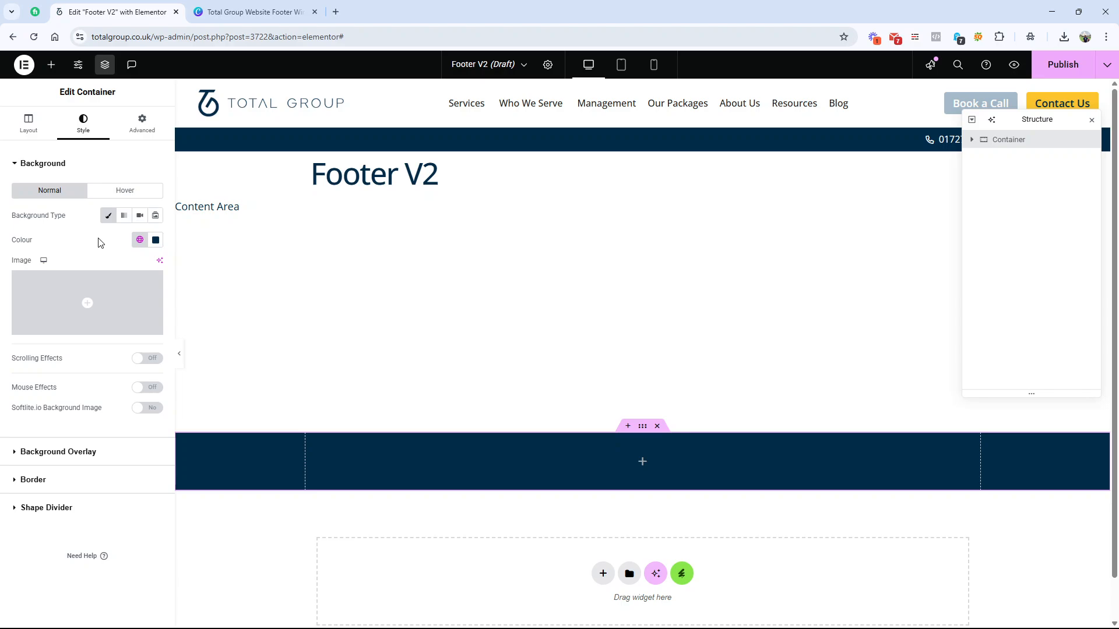
Step: Consult the Canva wireframe, insert a nested container inside the navy footer container and name it "Top Part"
click(262, 20)
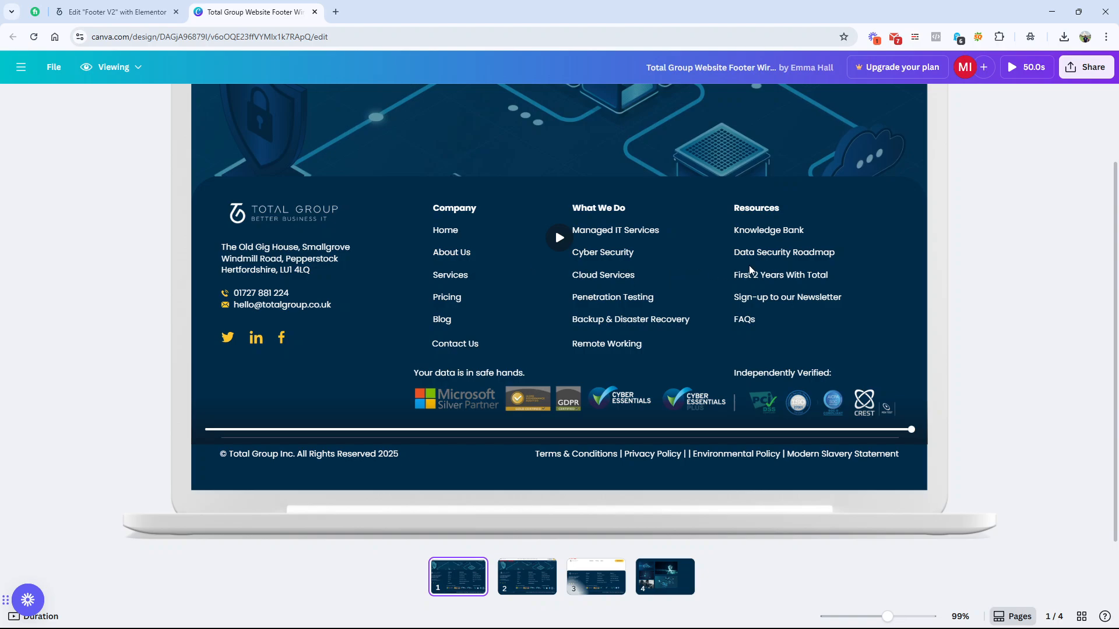
click(130, 6)
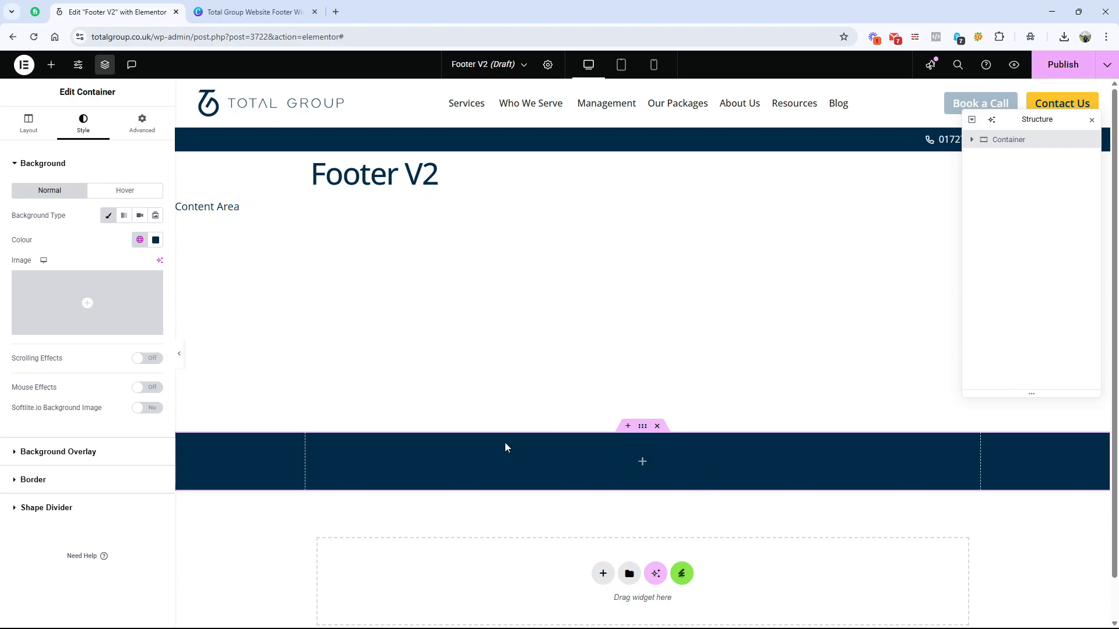
click(36, 133)
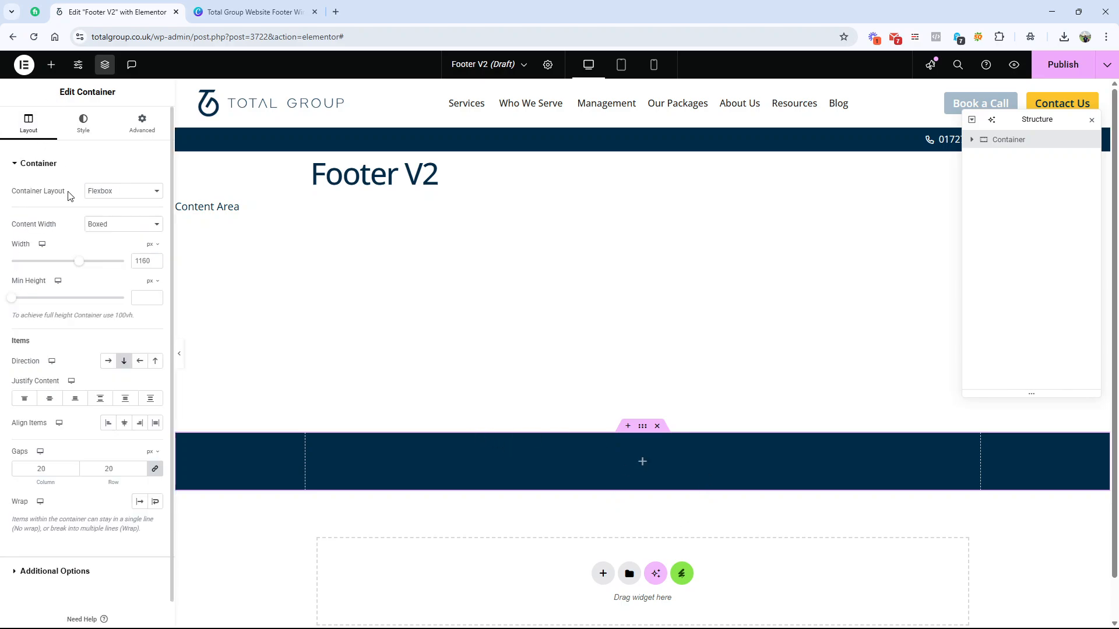
click(253, 12)
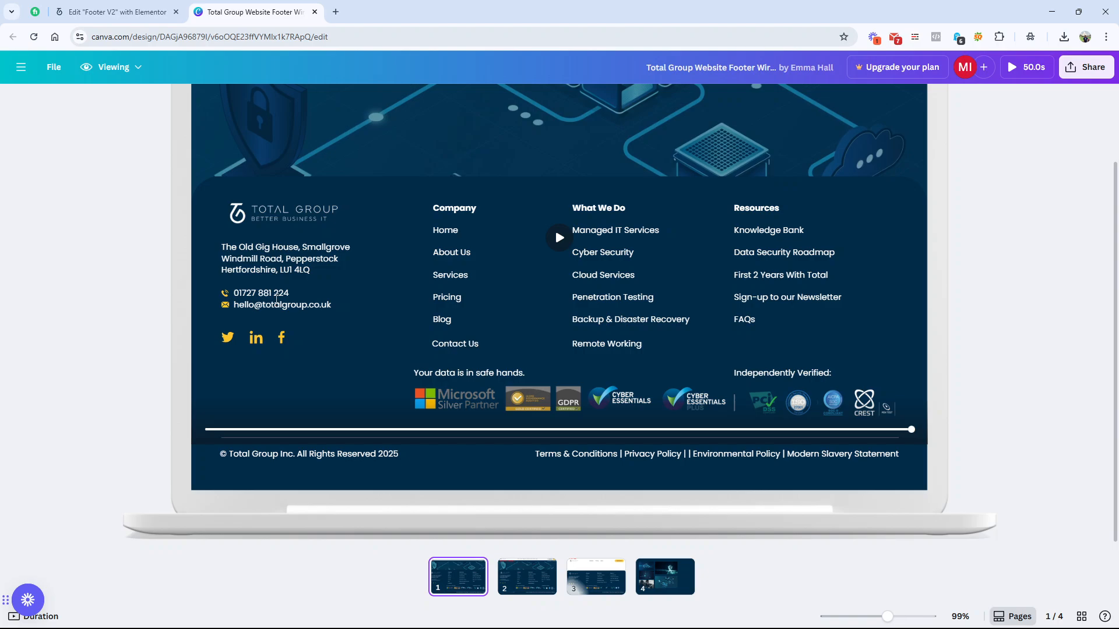
click(117, 12)
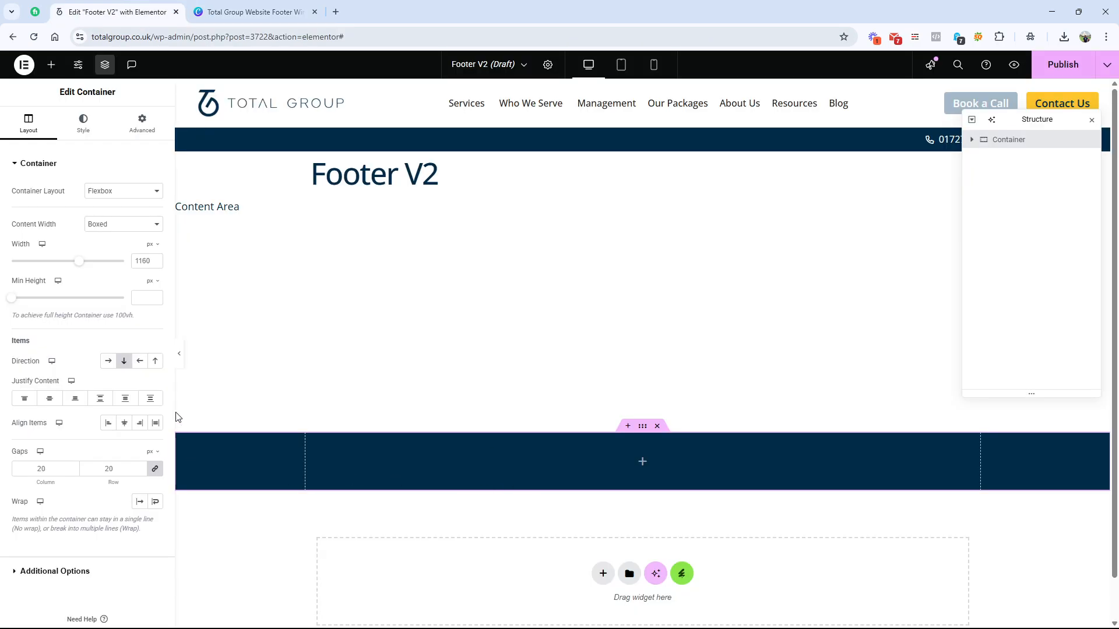
click(51, 64)
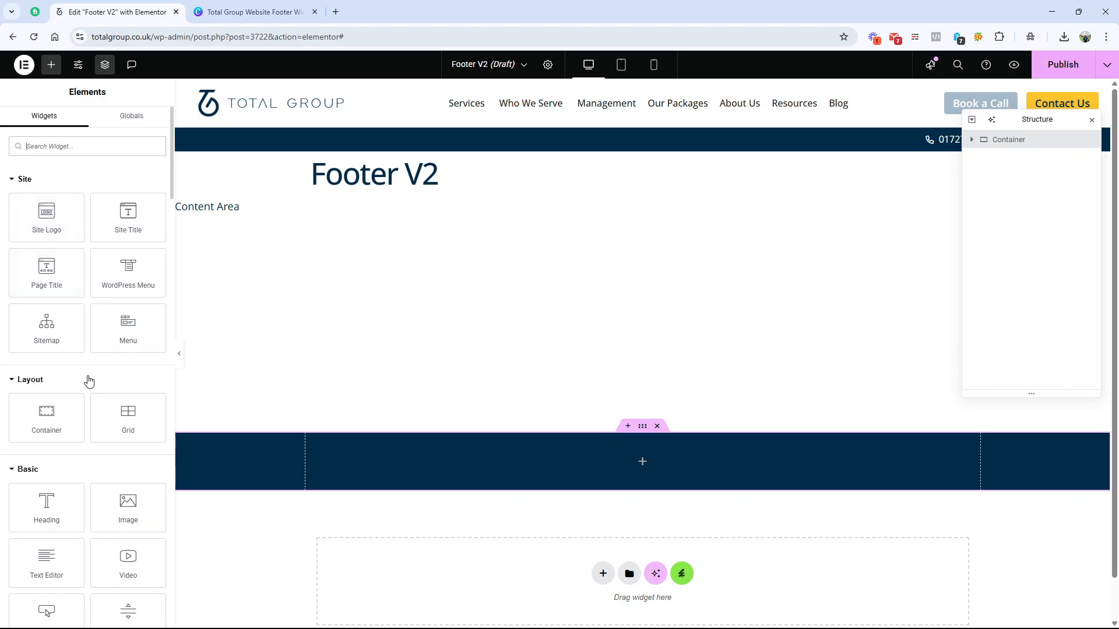
drag(46, 416, 309, 466)
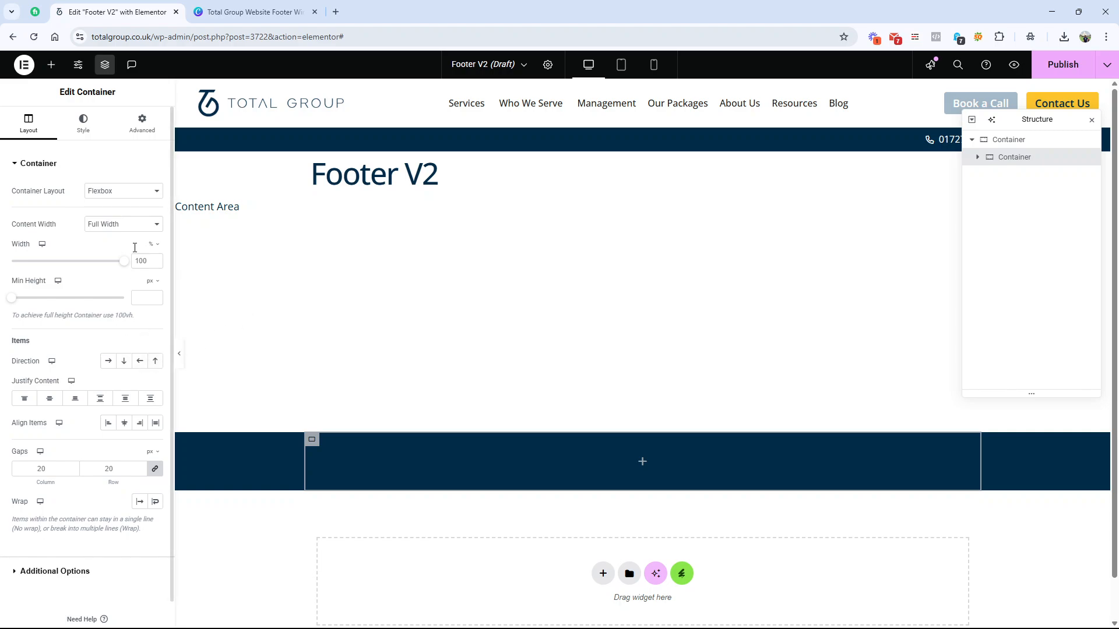
double_click(1013, 162)
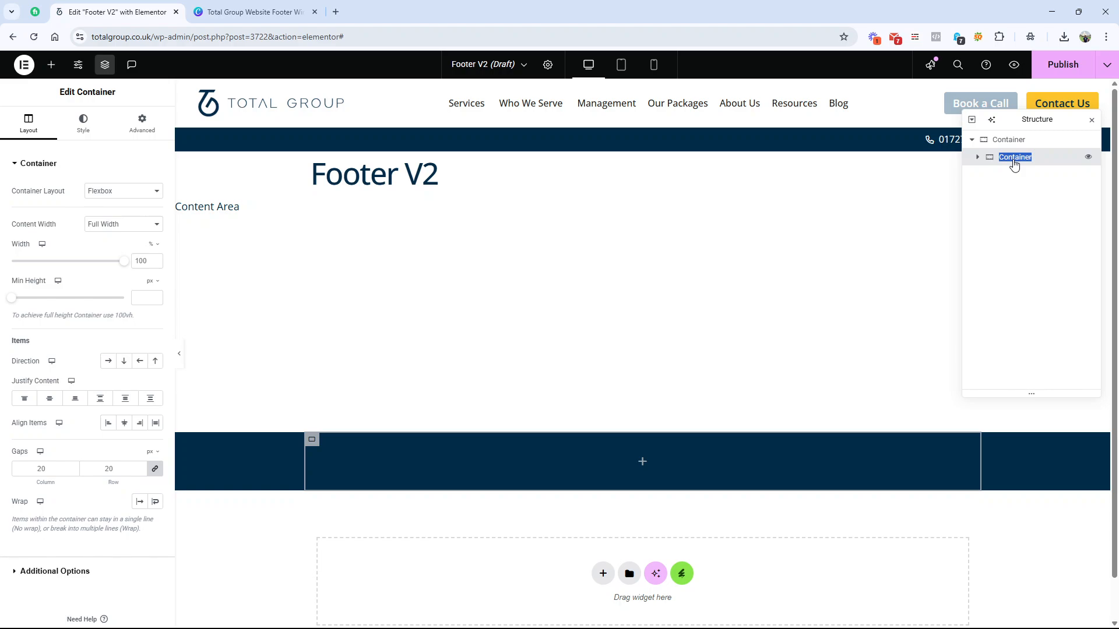
text(Top Part)
Step: Duplicate the "Top Part" container and rename the copy "Bottom Part"
right_click(1031, 164)
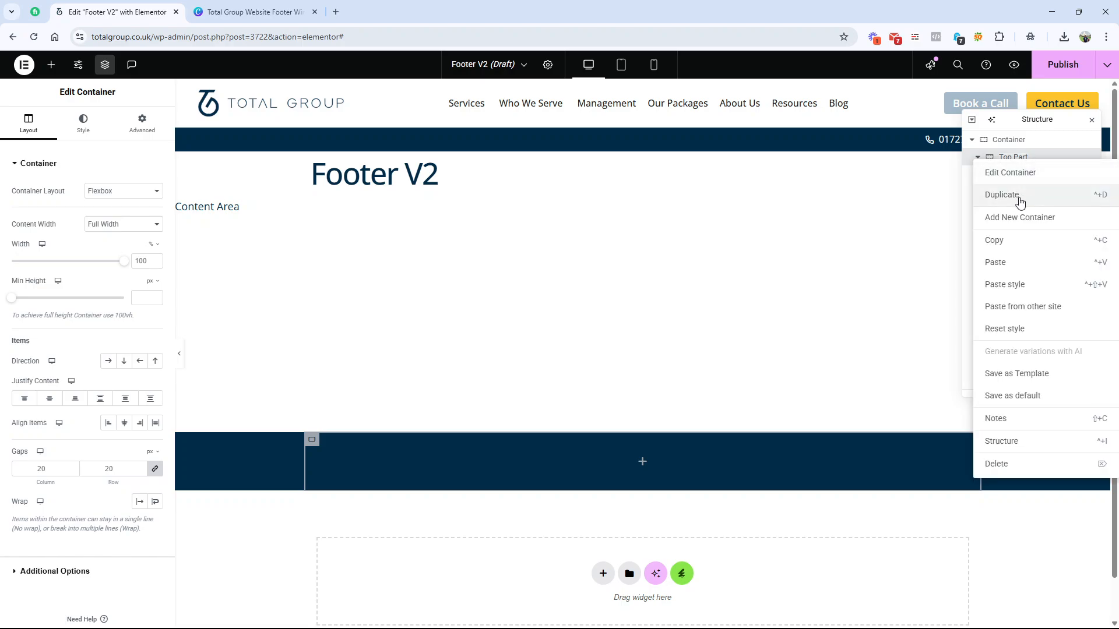
click(1020, 208)
double_click(1014, 193)
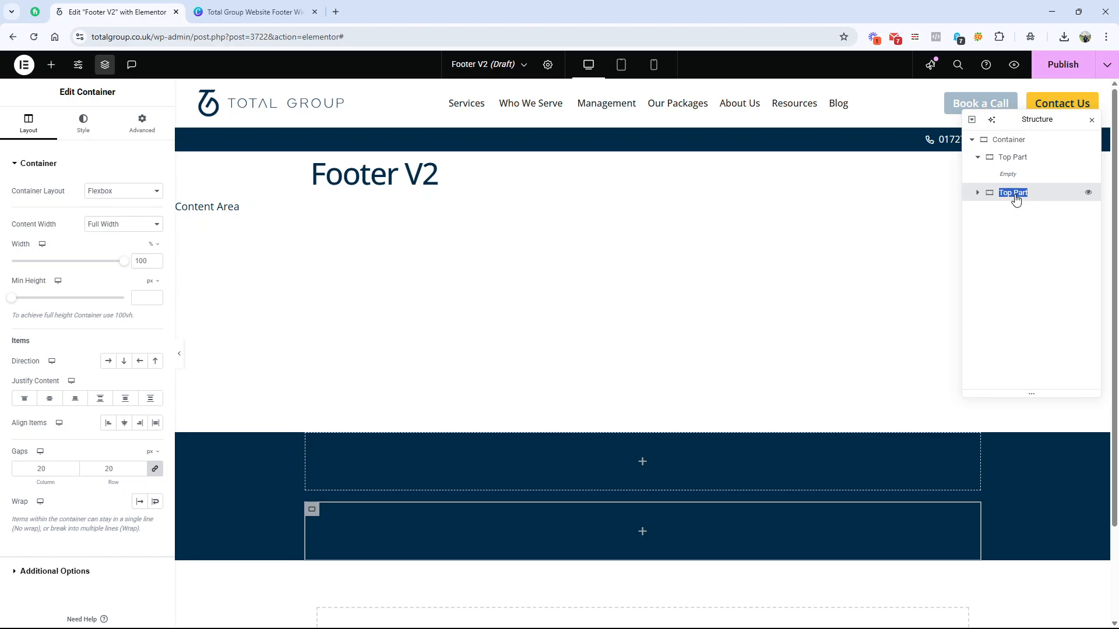
text(Boto)
text(om Part)
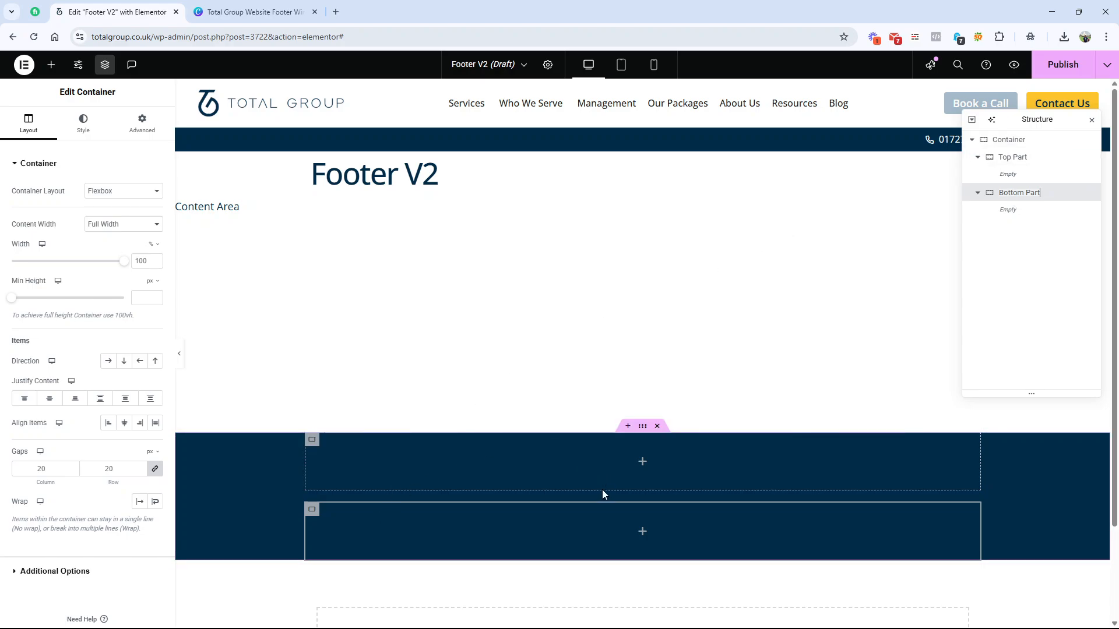
Step: Check the footer wireframe in Canva, and back in Elementor set the outer footer container's padding to 40 px on all sides
scroll(509, 477, down, 2)
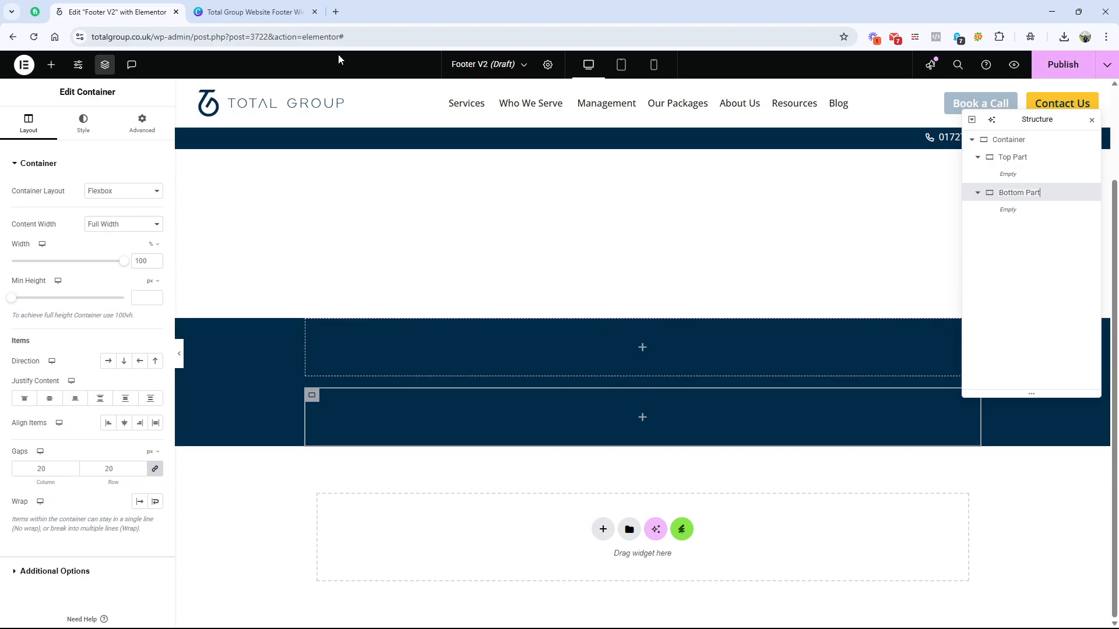
click(274, 12)
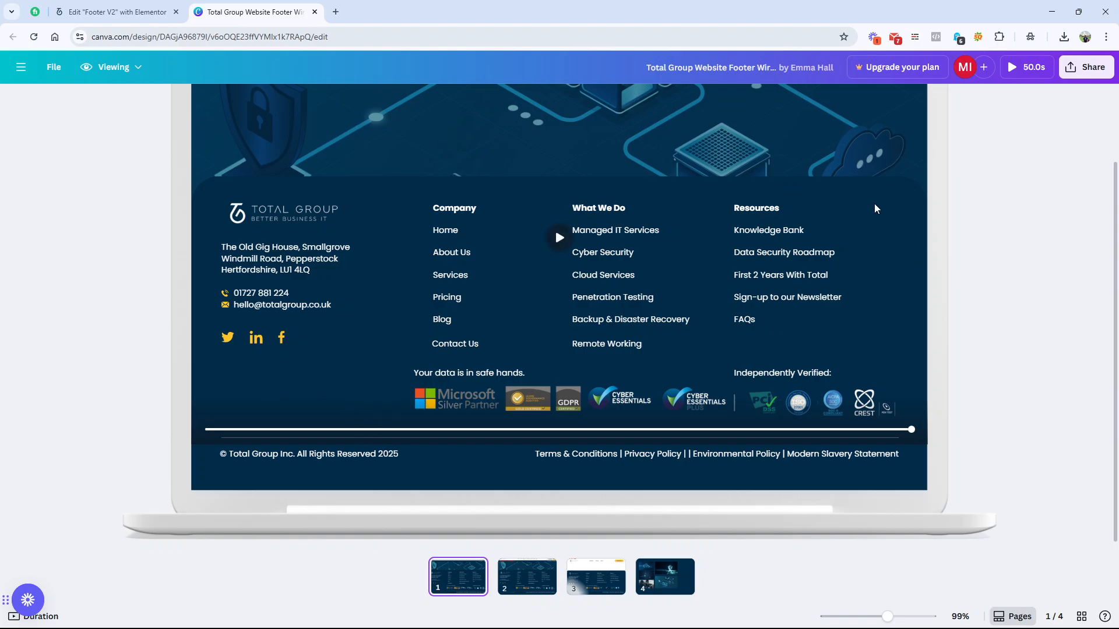
click(117, 12)
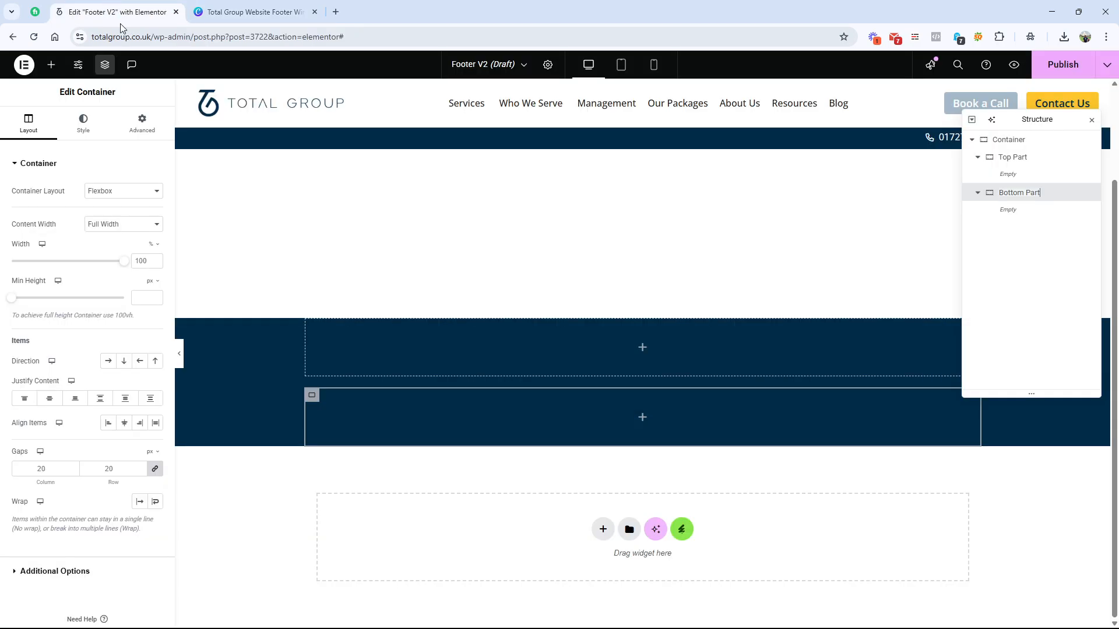
click(643, 312)
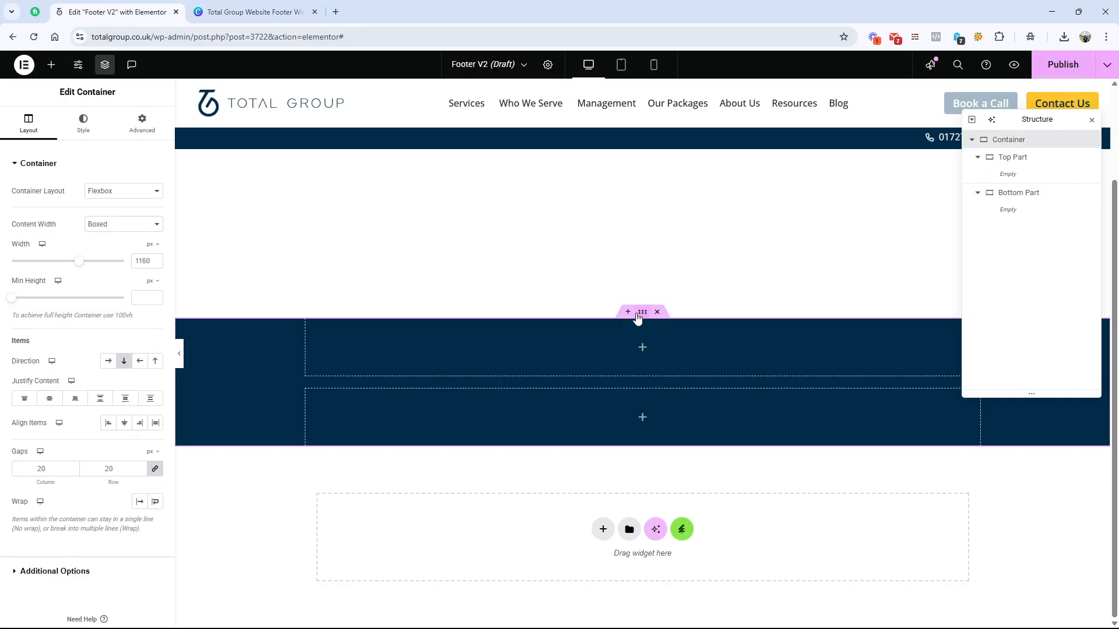
click(119, 128)
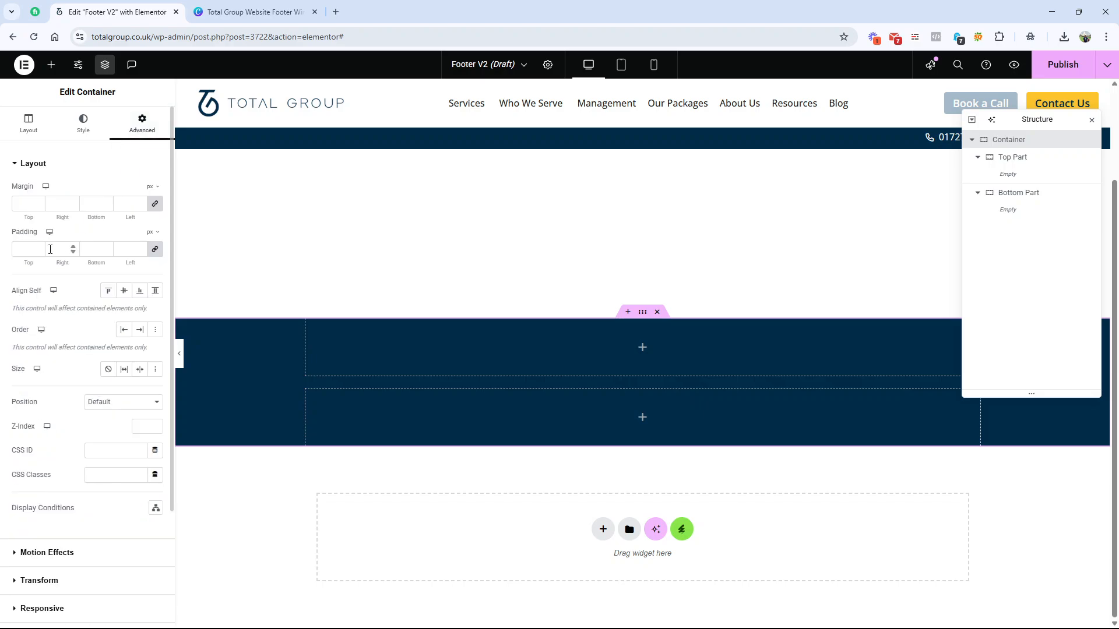
click(24, 250)
text(40)
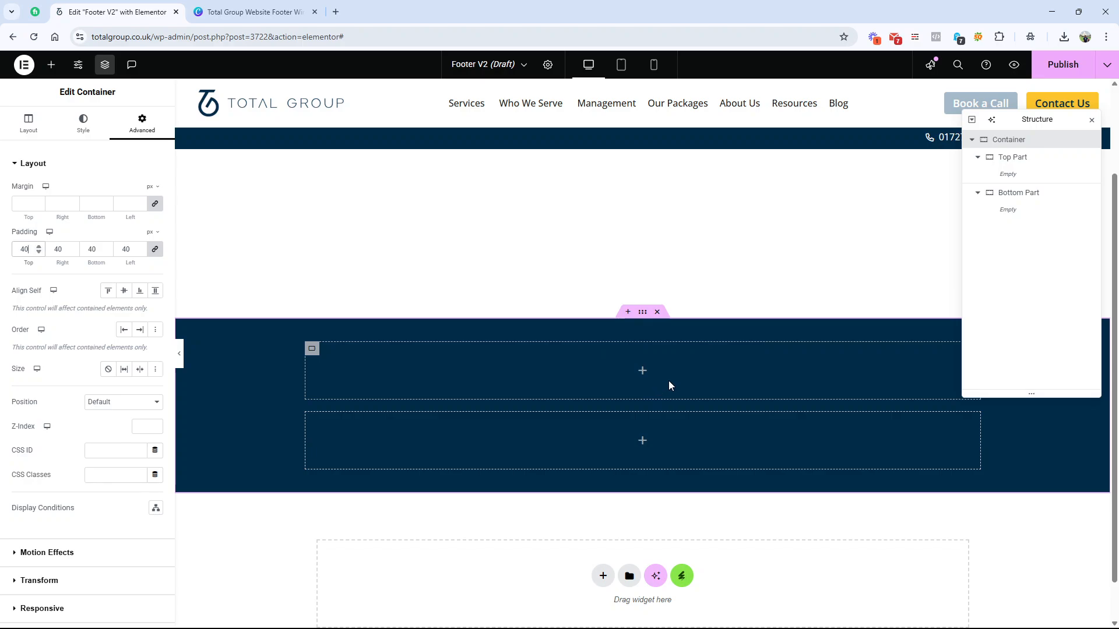
Step: Consult the Canva wireframe, and in Elementor add a nested container inside "Top Part" and set Top Part's direction to Row - horizontal
click(250, 12)
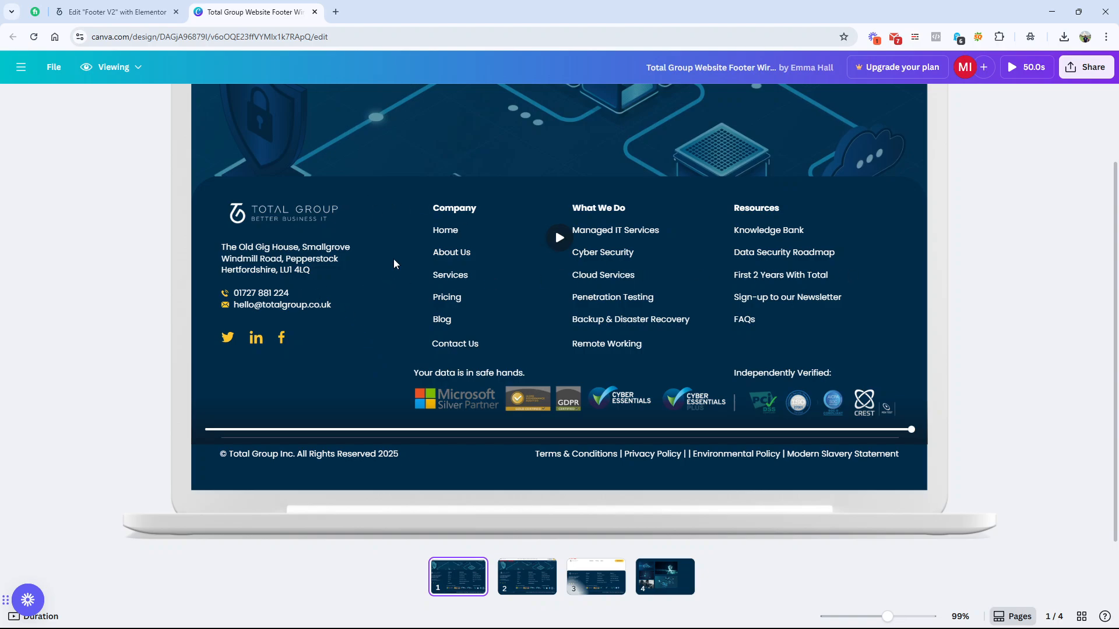
click(117, 12)
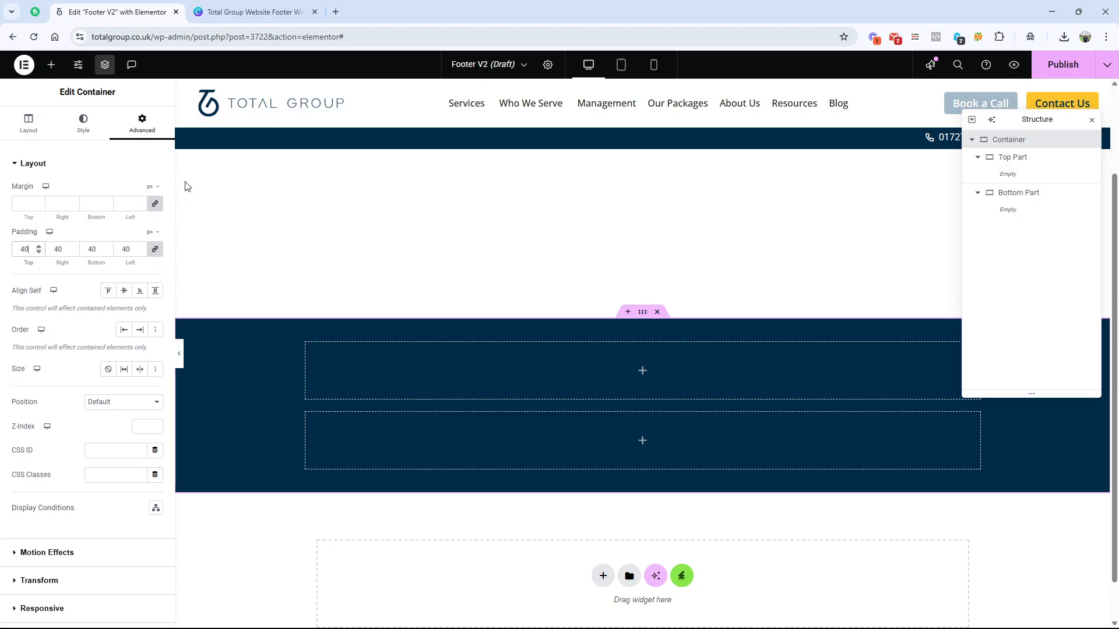
click(250, 12)
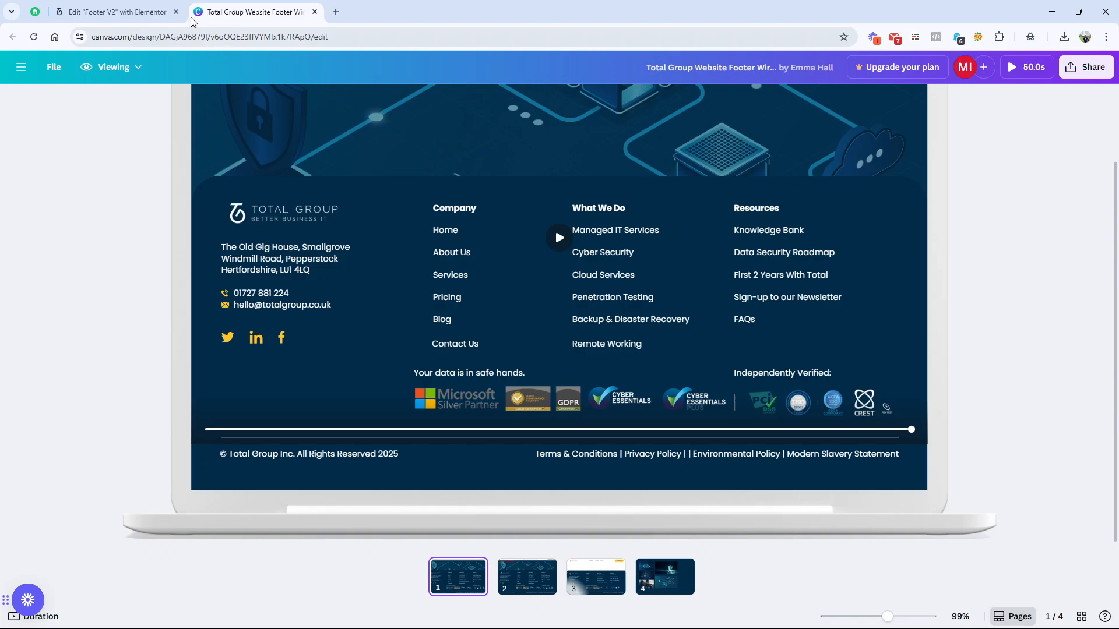
click(116, 12)
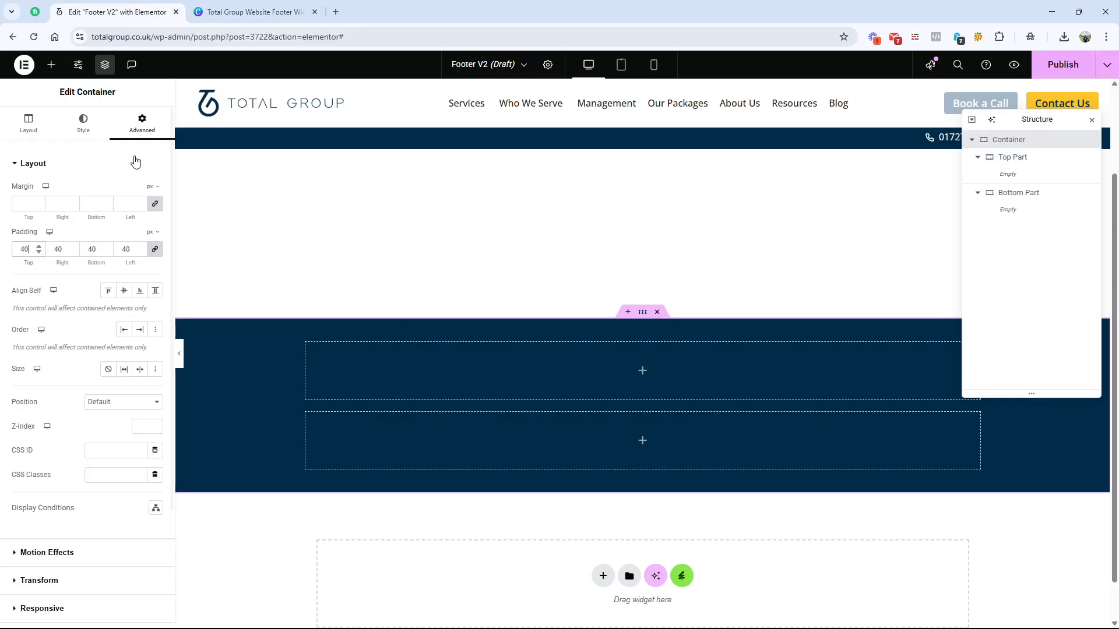
click(51, 65)
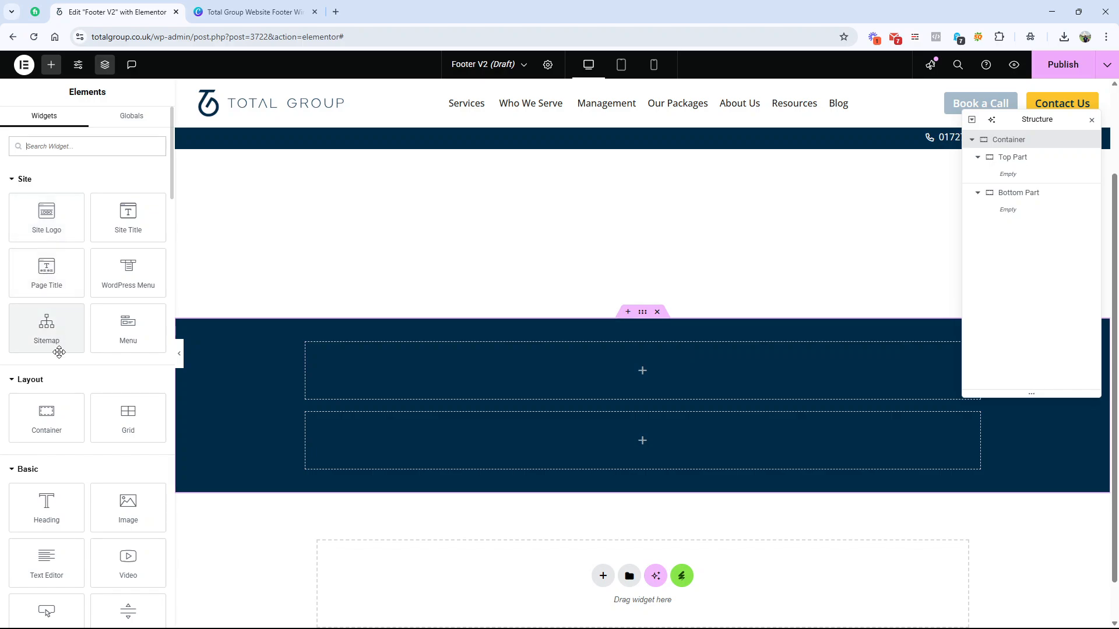
drag(47, 414, 365, 396)
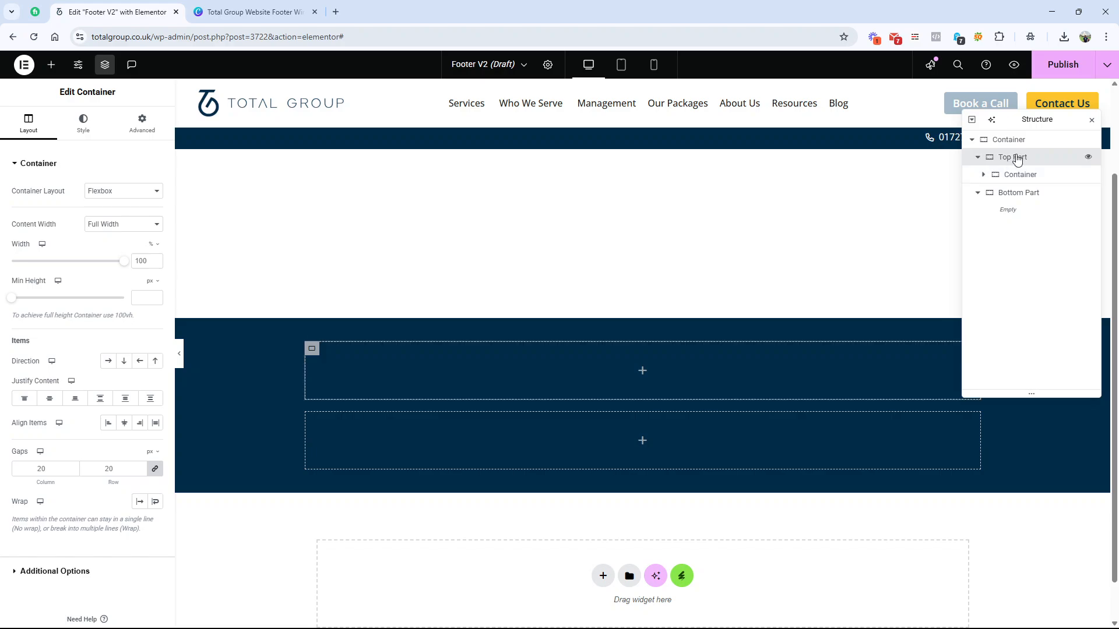
click(110, 364)
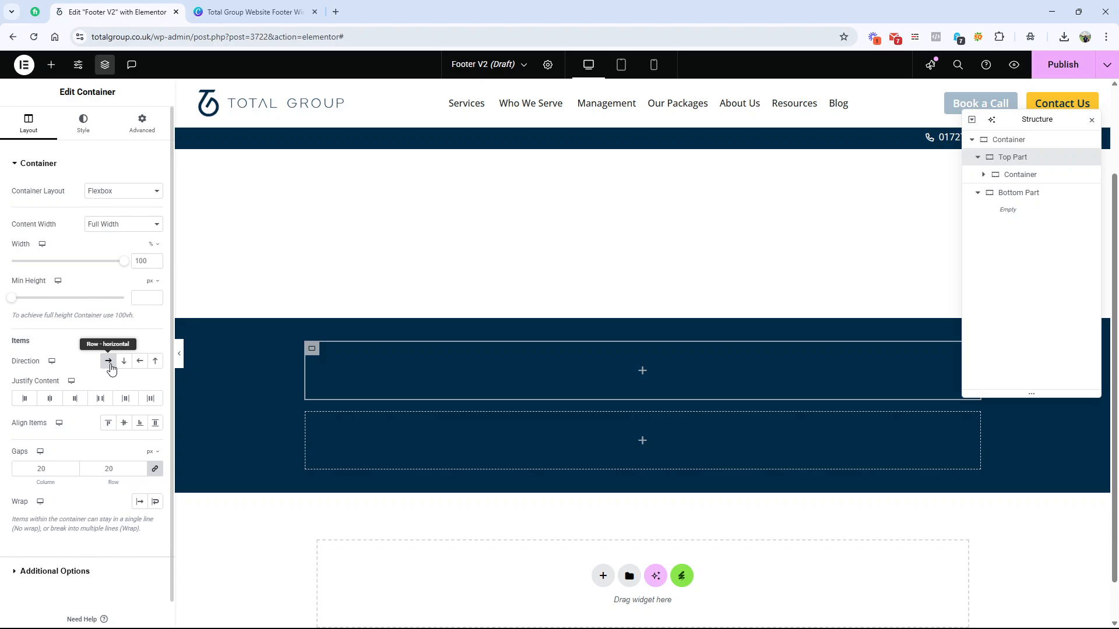
Step: Duplicate the nested container inside "Top Part" to form two side-by-side columns
click(1017, 176)
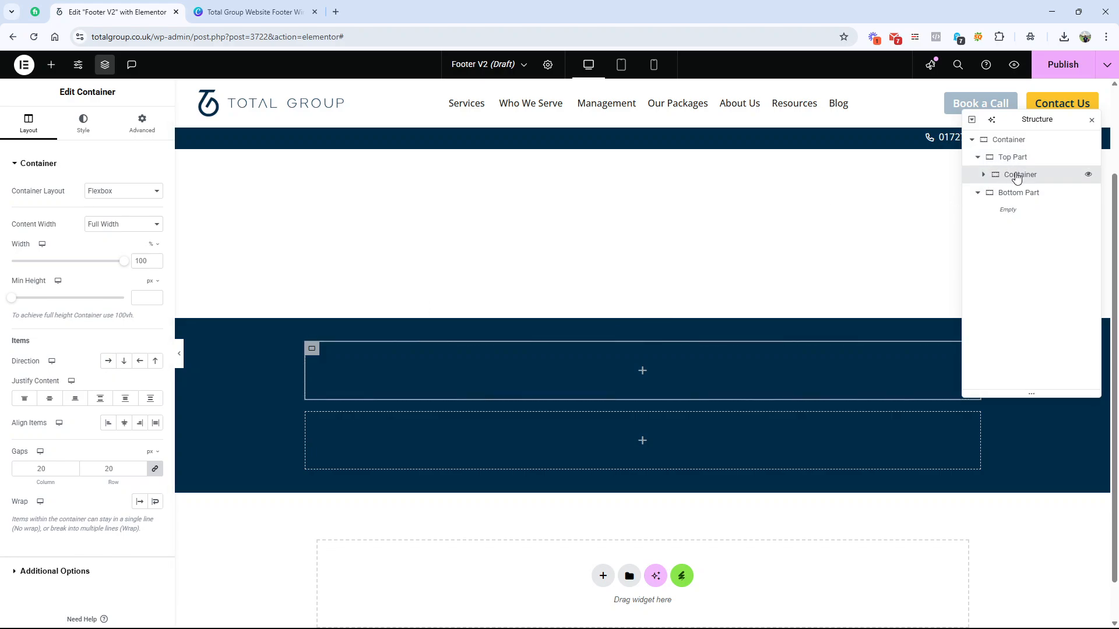
right_click(1016, 176)
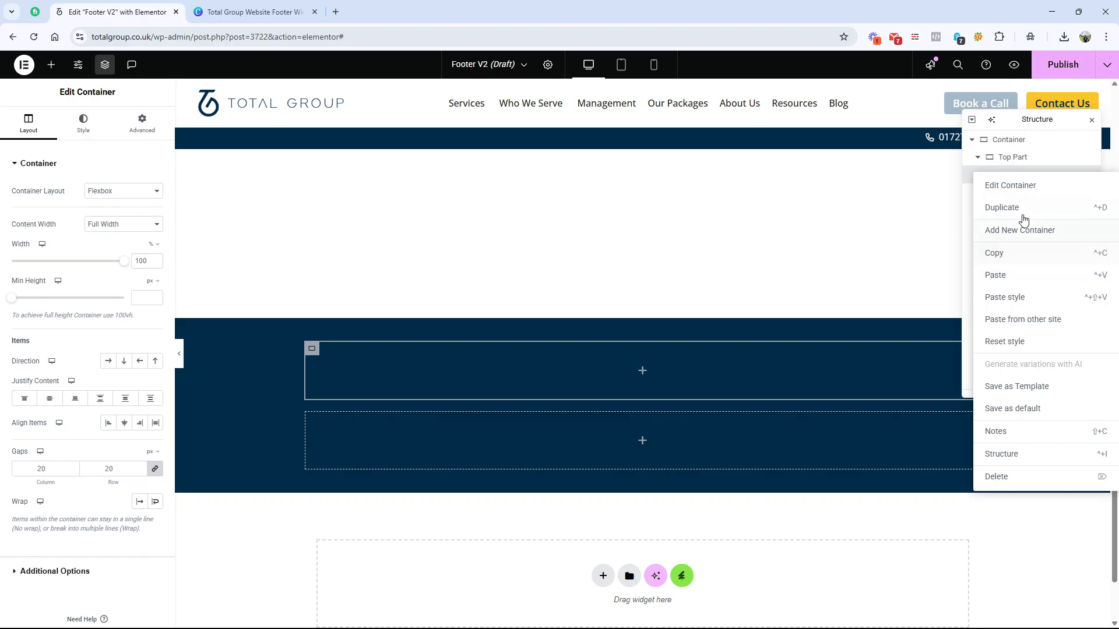
click(987, 275)
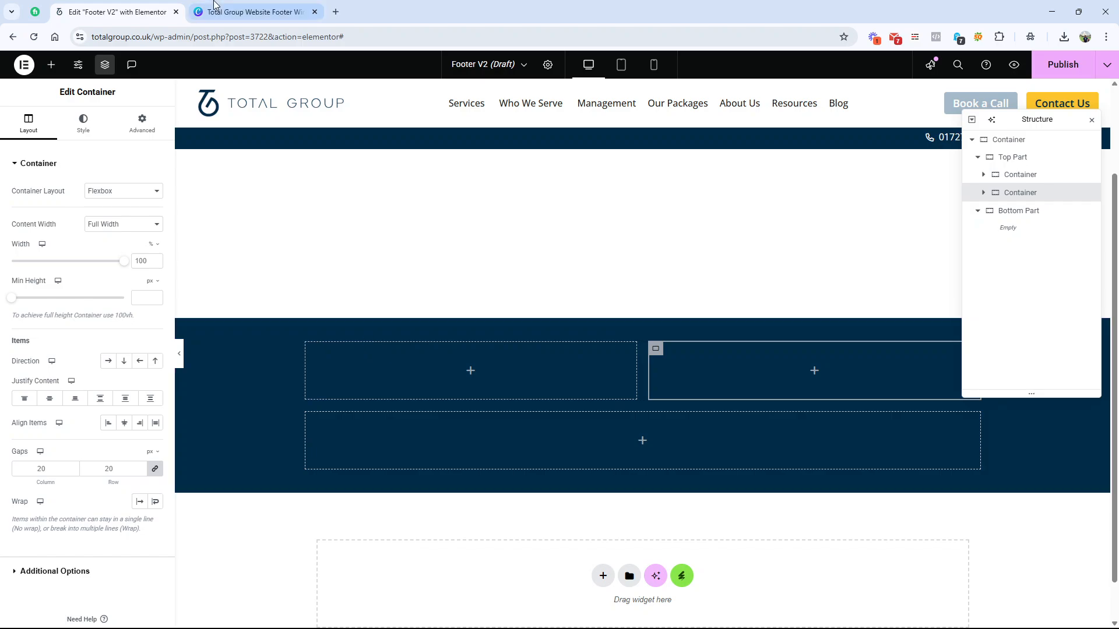
Step: Compare with the Canva wireframe, and in Elementor set the first Top Part column's width to 25% and the second's to 75%
click(255, 12)
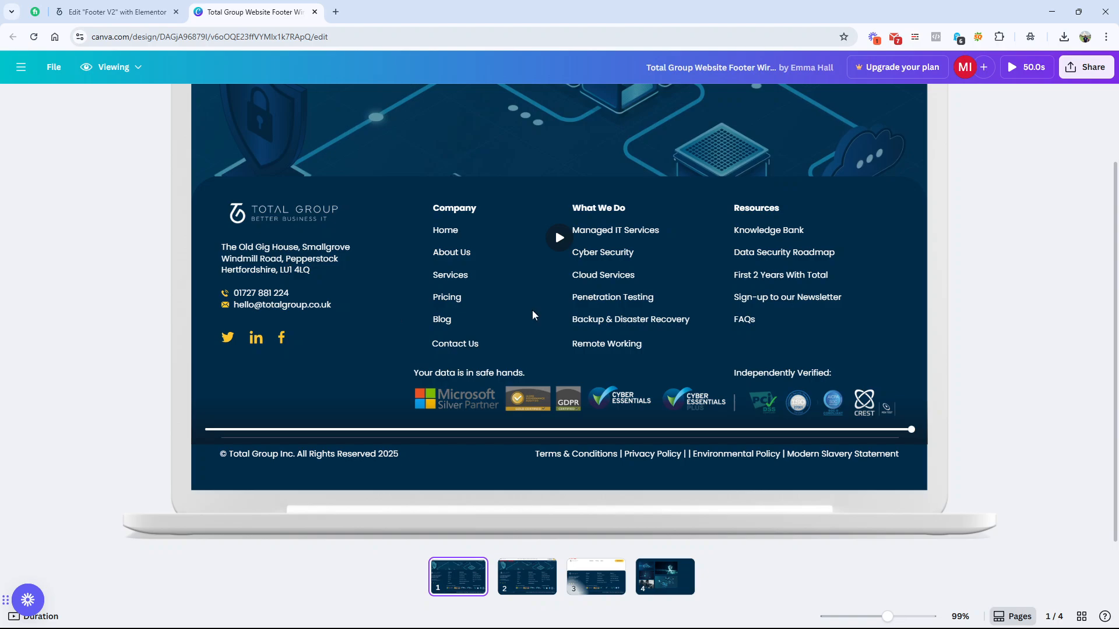
key(ctrl+shift+Tab)
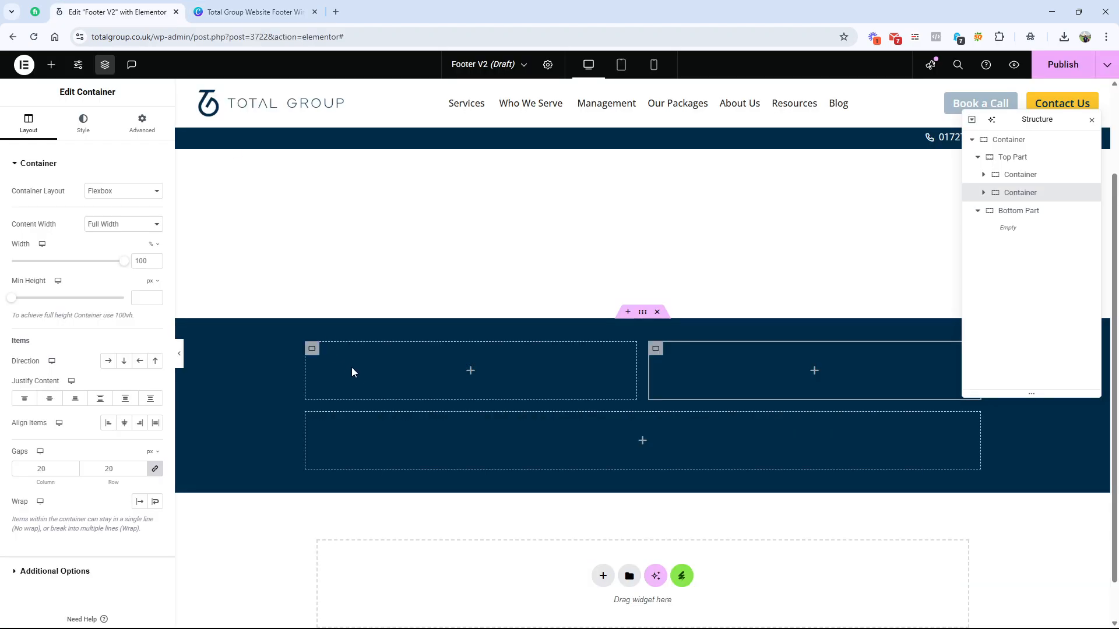
click(313, 351)
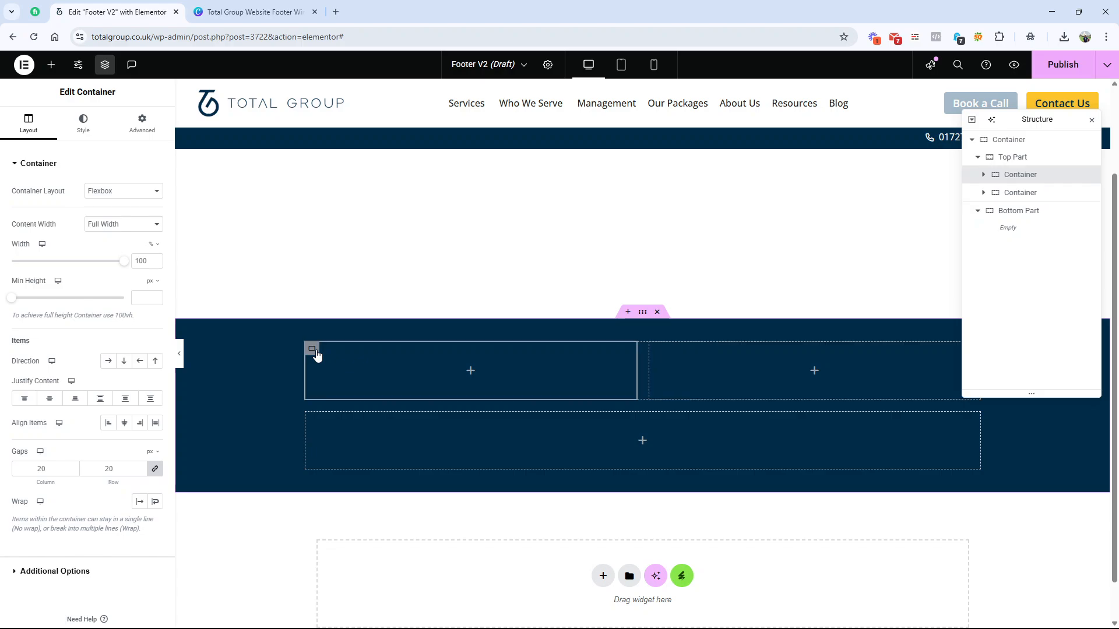
double_click(144, 264)
text(25)
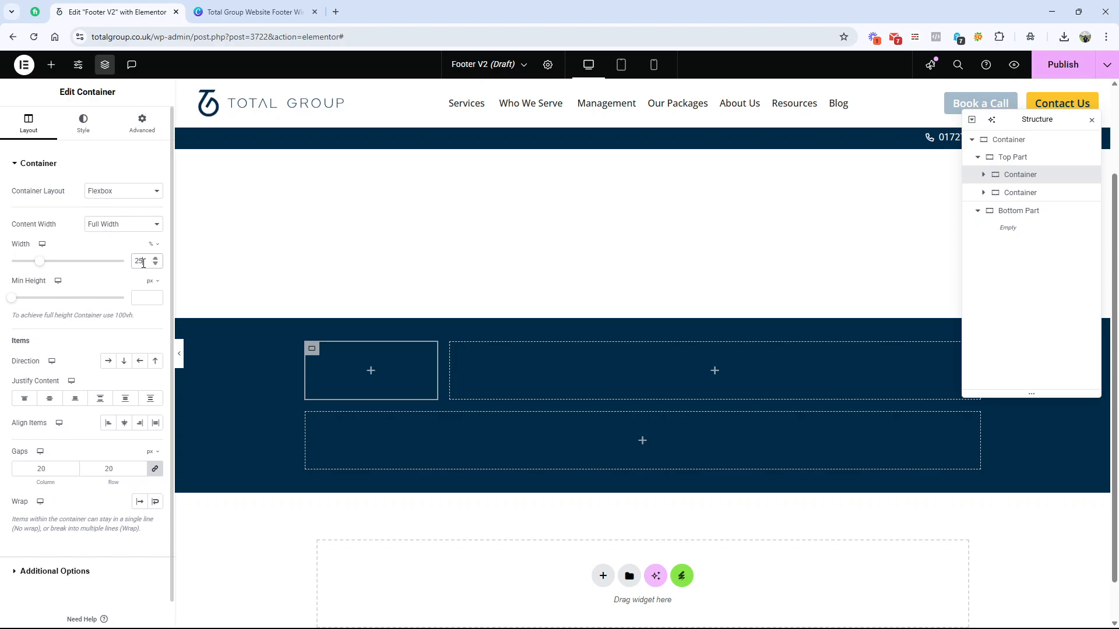
click(1020, 192)
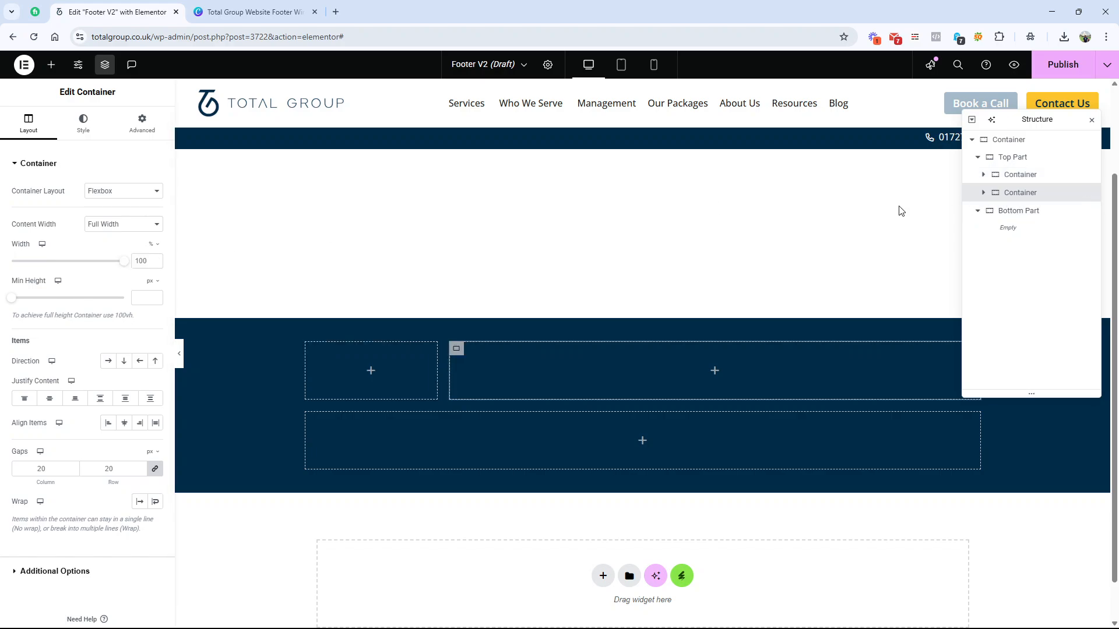
double_click(135, 265)
text(2)
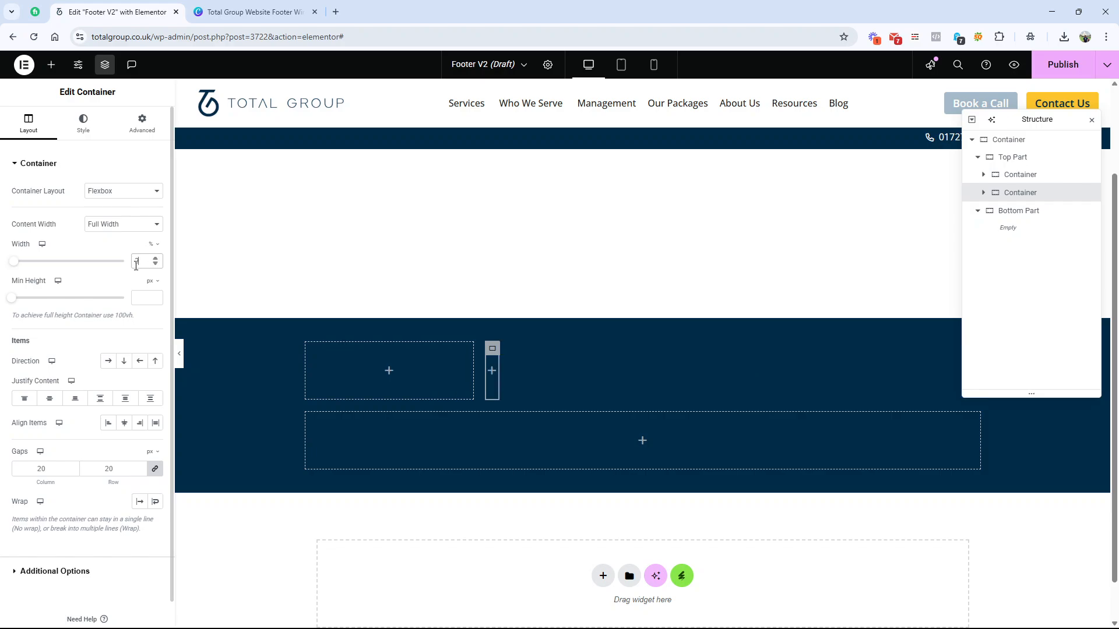
text(00)
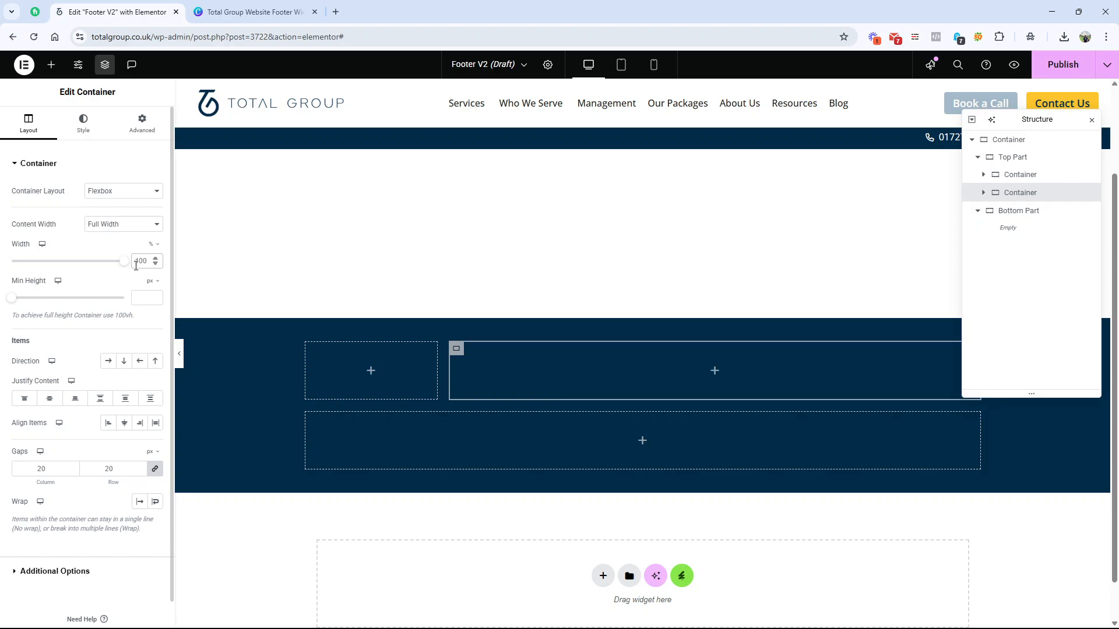
double_click(135, 265)
text(75)
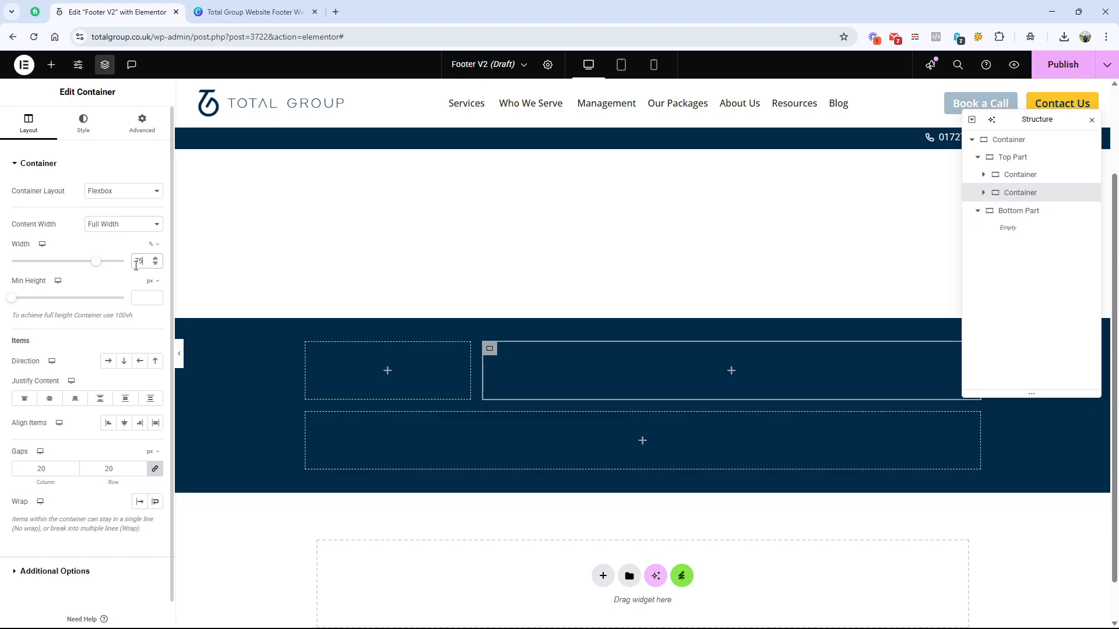
Step: Recheck the column proportions in Canva, and in Elementor set the first Top Part column's width to 30% and the second's to 70%
click(1015, 175)
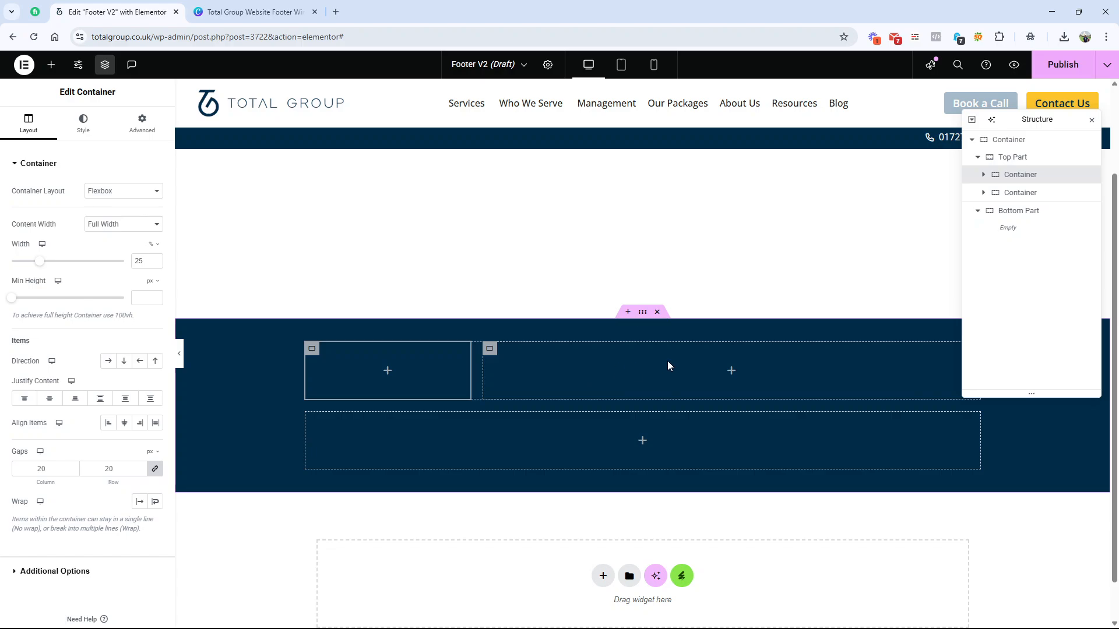
click(252, 12)
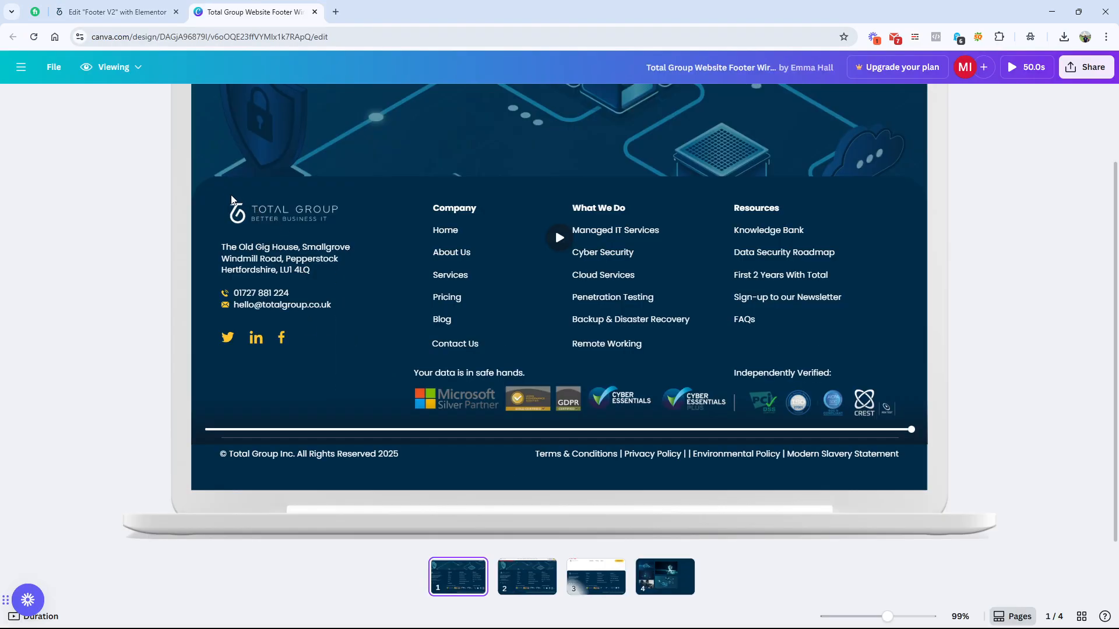
click(184, 14)
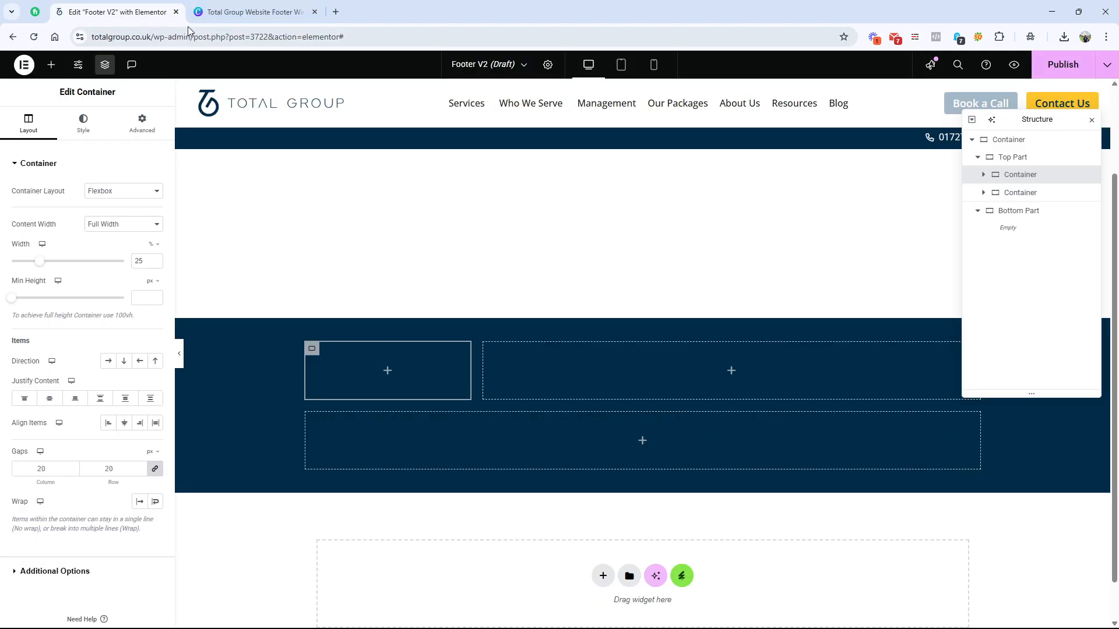
double_click(145, 263)
text(30)
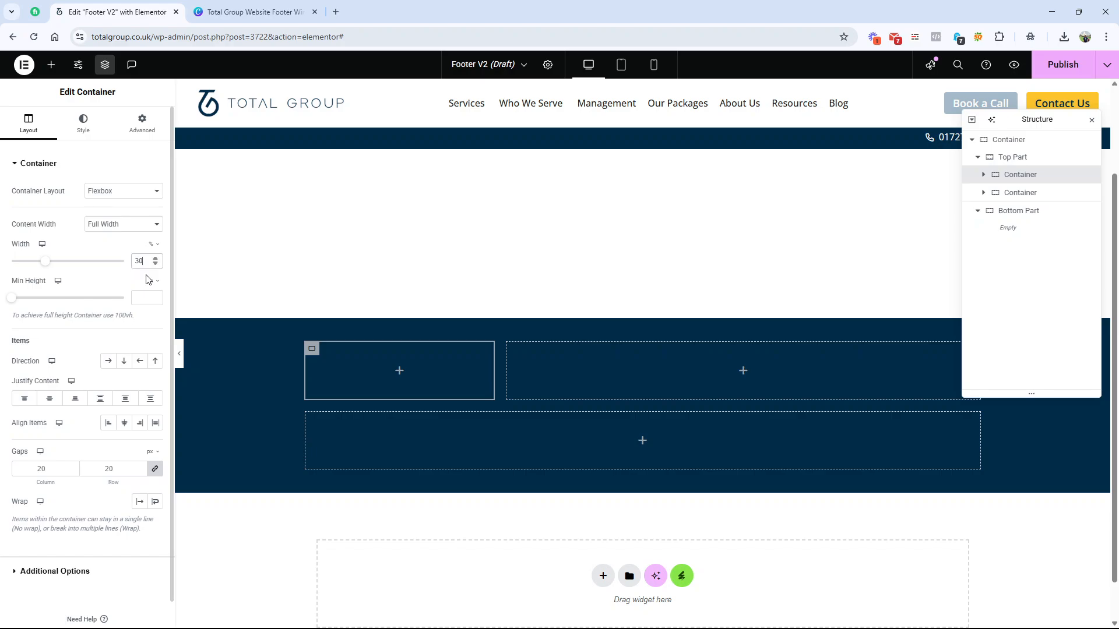
click(1017, 193)
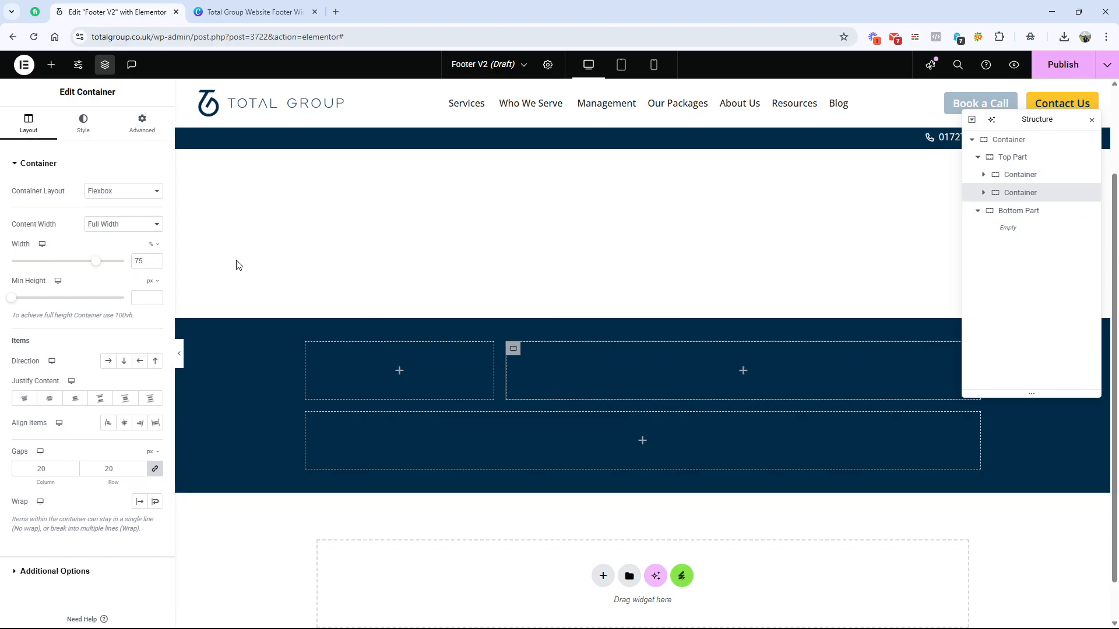
double_click(145, 260)
text(70)
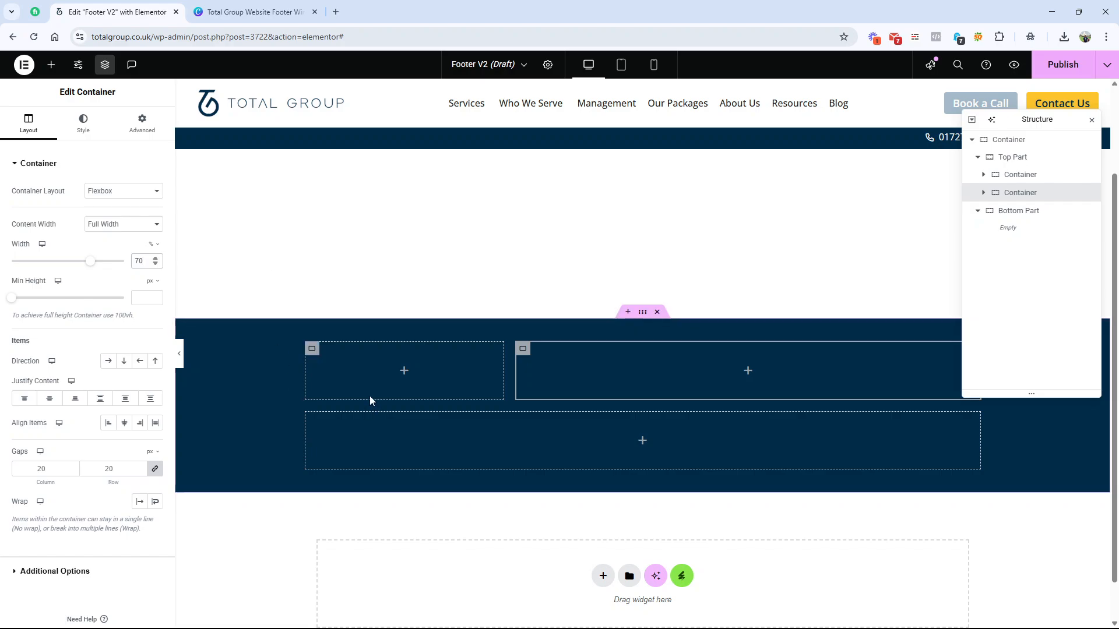
Step: Compare the footer column layout in the Canva wireframe with the two Top Part columns in Elementor
key(ctrl+Tab)
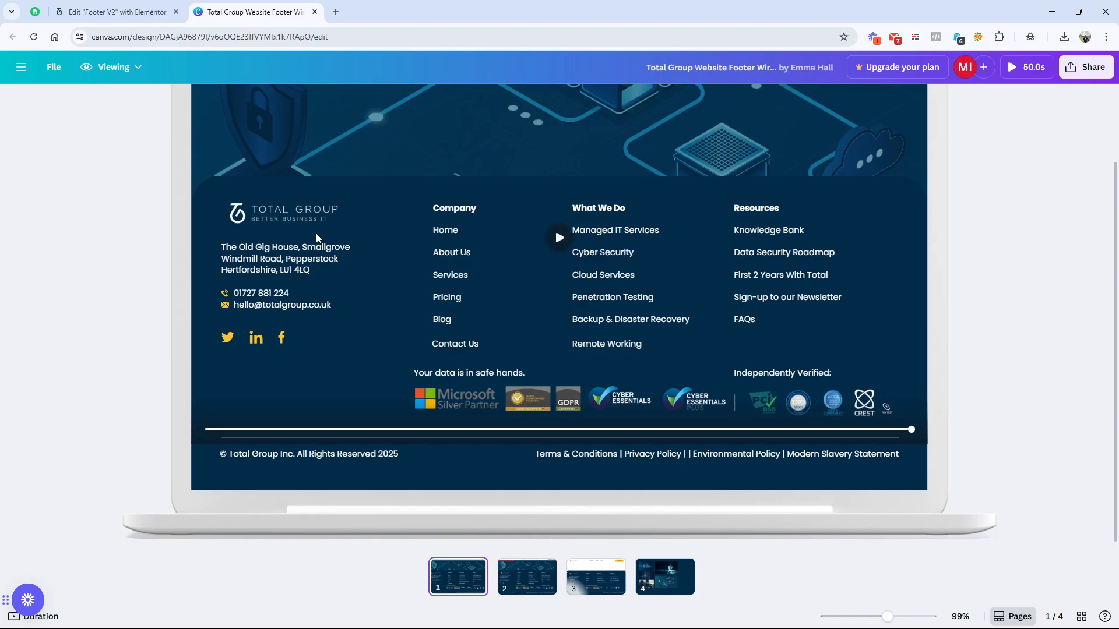
click(113, 12)
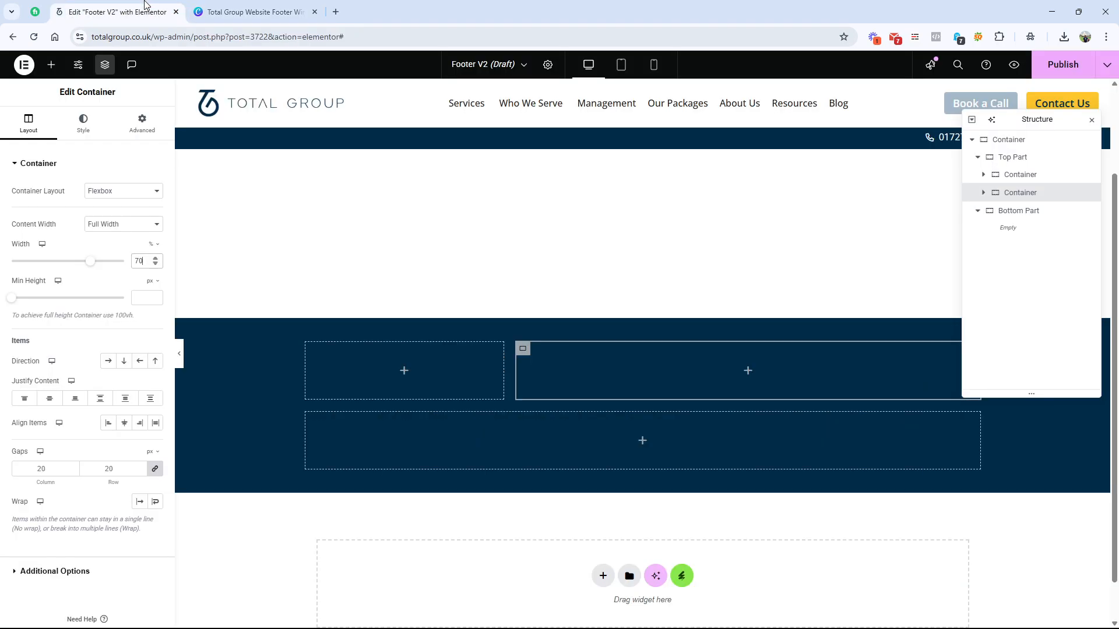
key(ctrl+Tab)
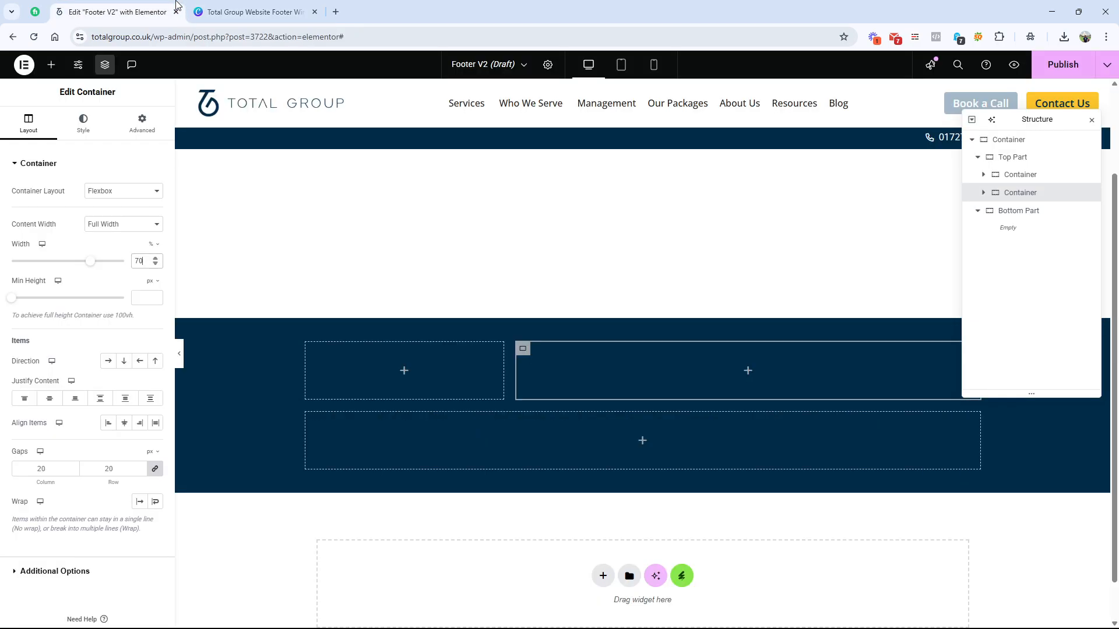
click(158, 12)
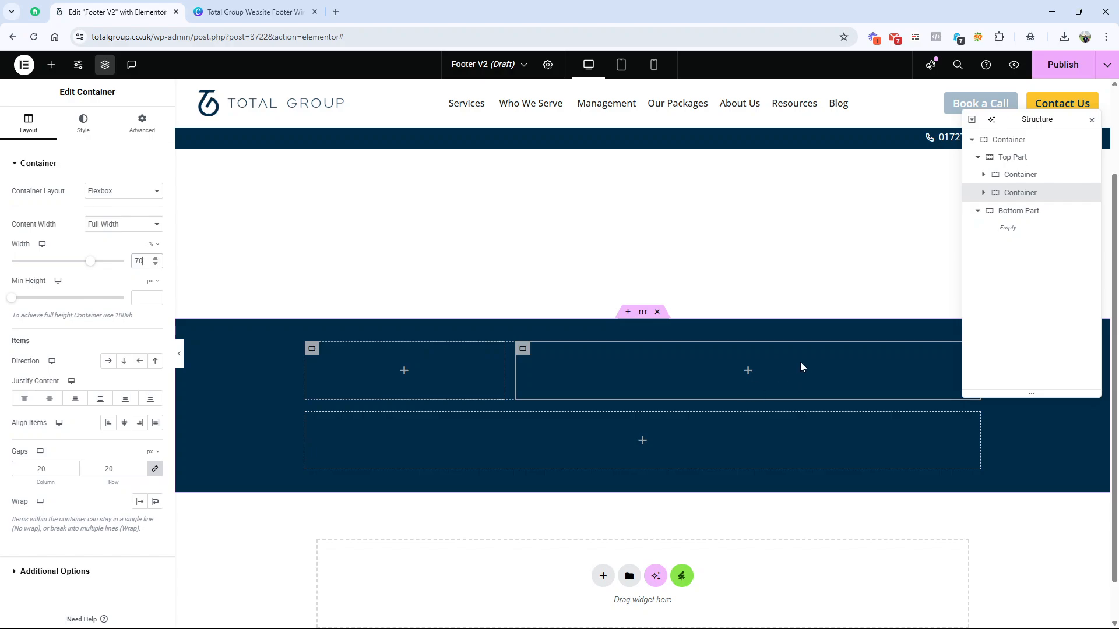
click(256, 11)
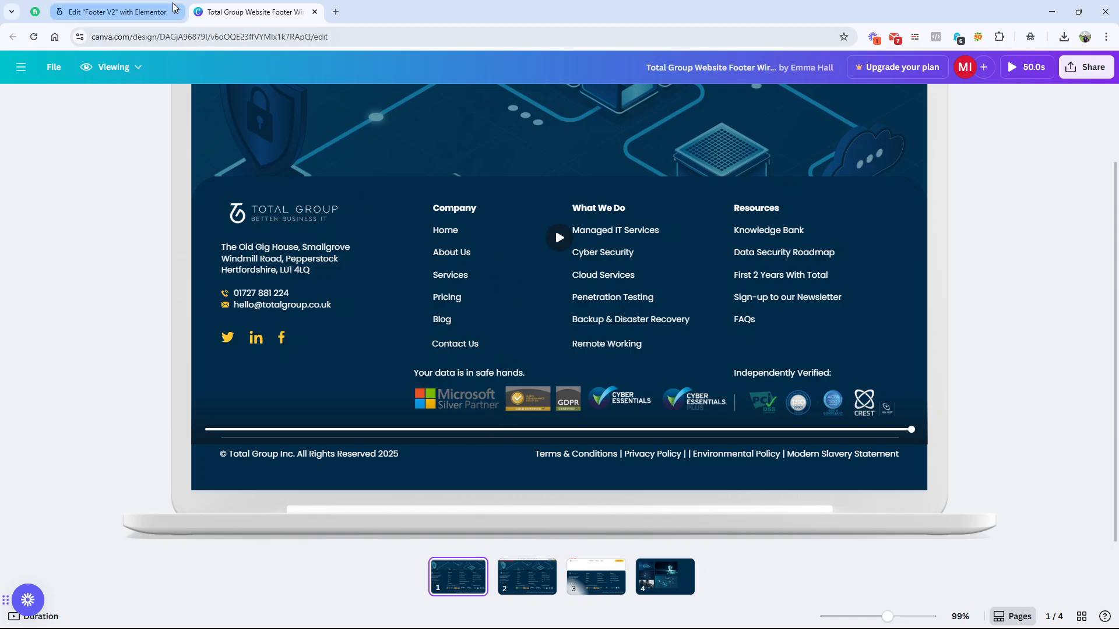
click(117, 12)
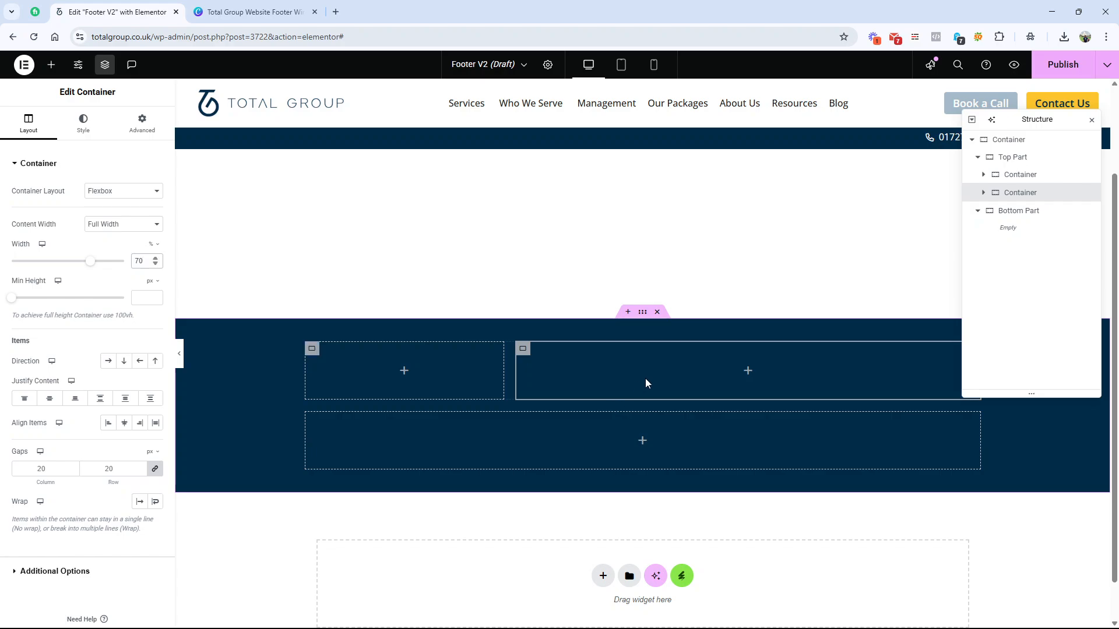
click(268, 11)
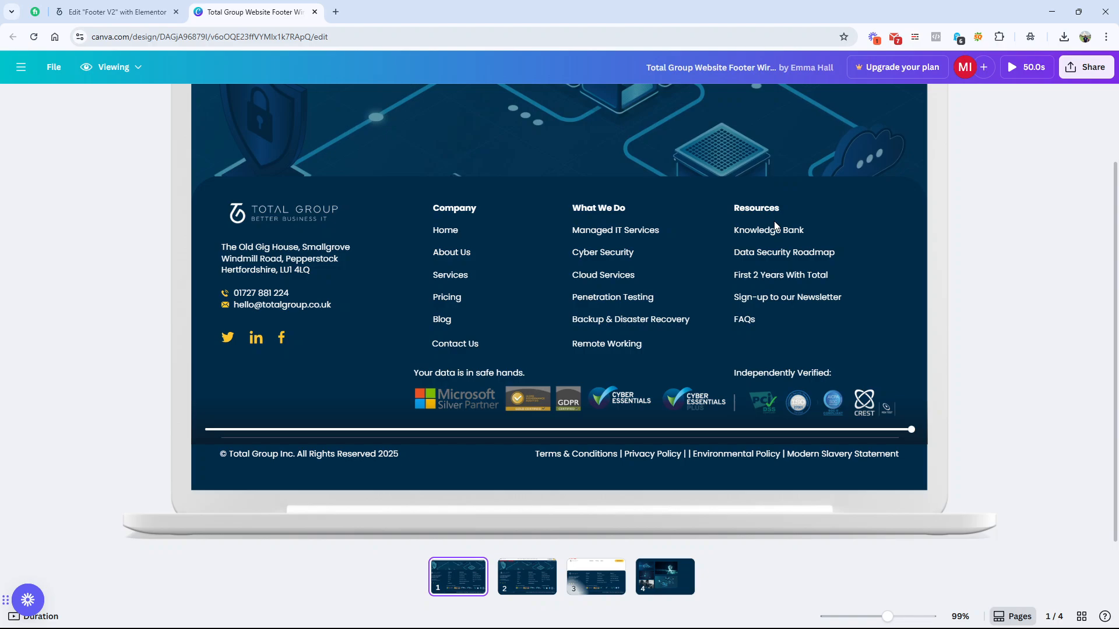
click(120, 17)
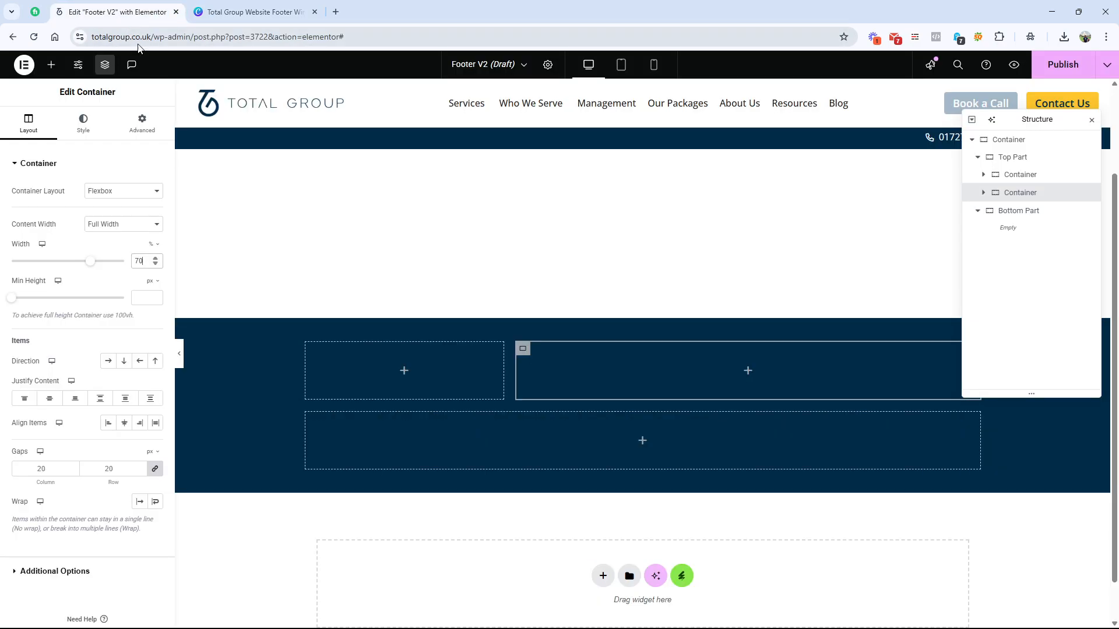
click(245, 3)
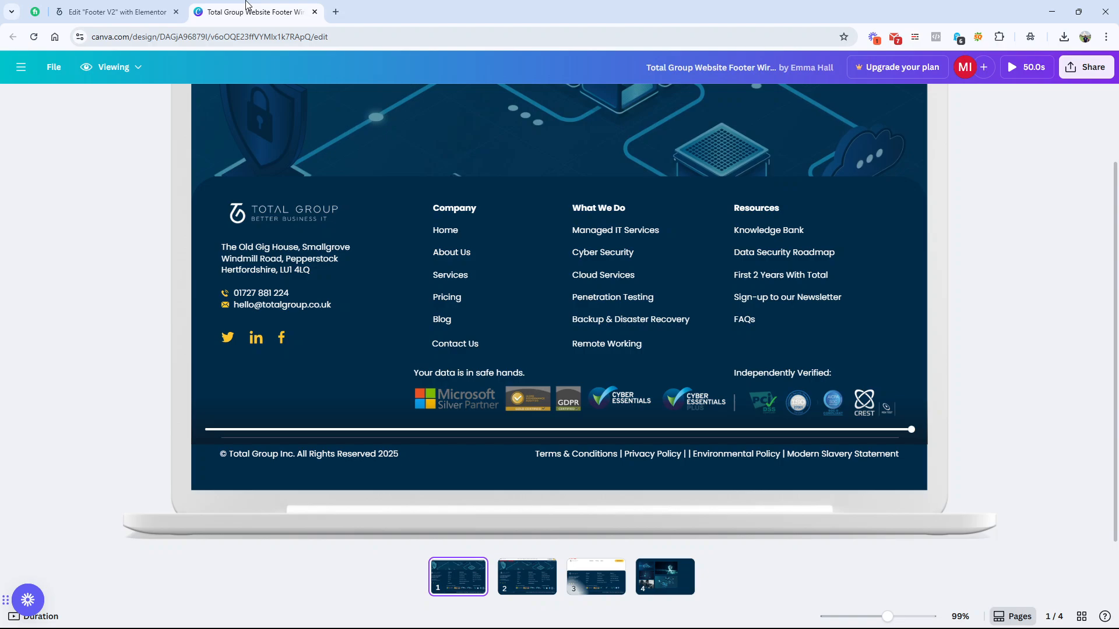
click(116, 12)
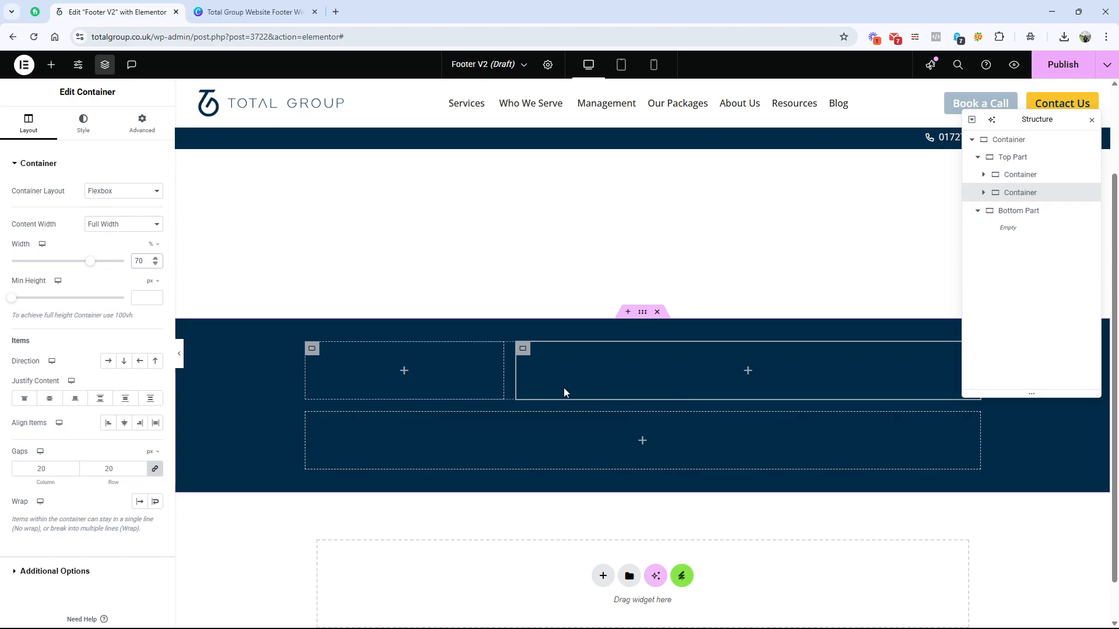
click(251, 12)
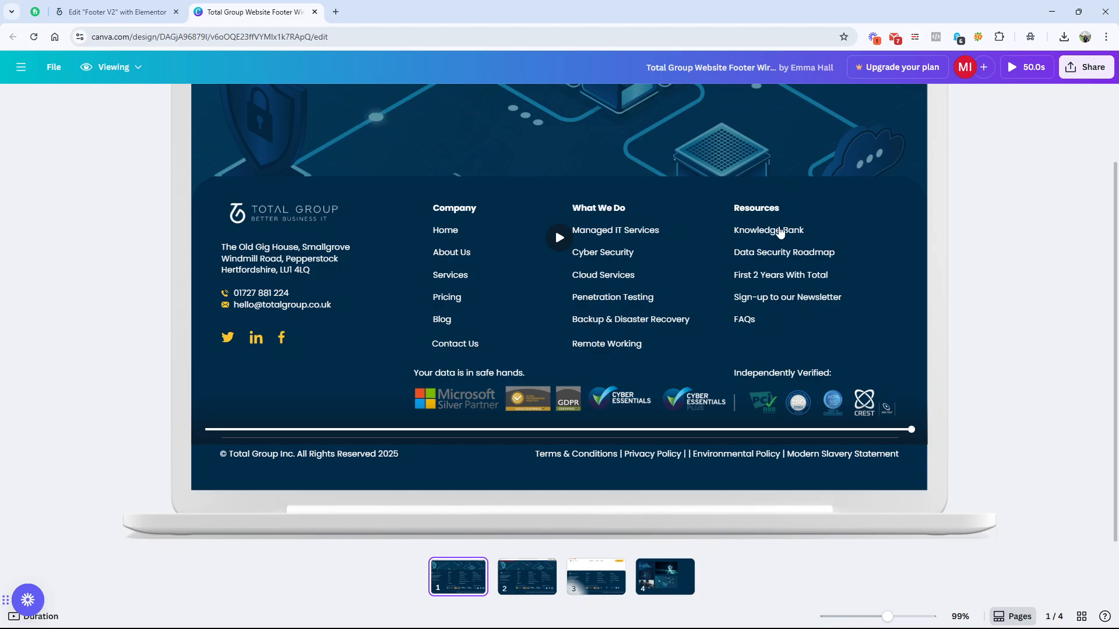
click(124, 11)
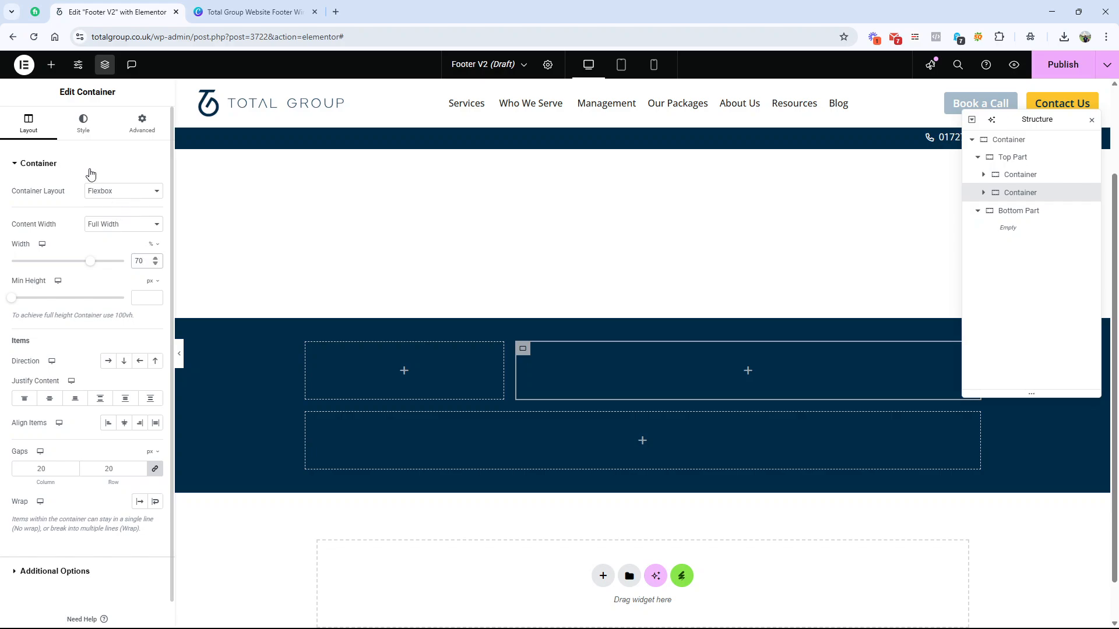
Step: Search the Elementor widgets for a list and, after checking the Canva wireframe, add an Icon List to Top Part's second column
click(58, 73)
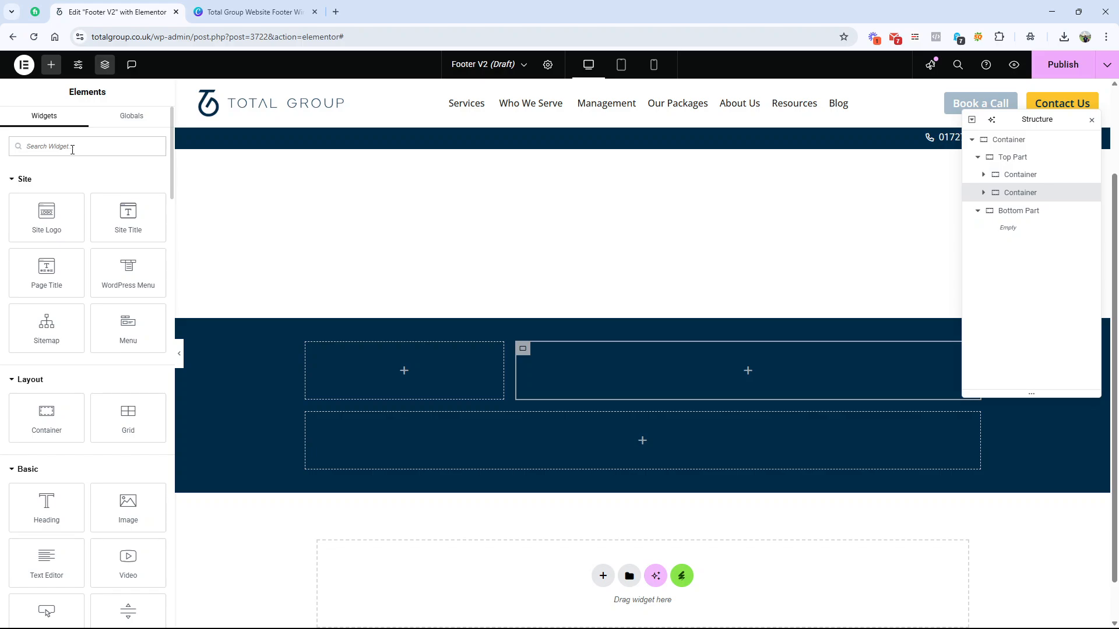
text(lis)
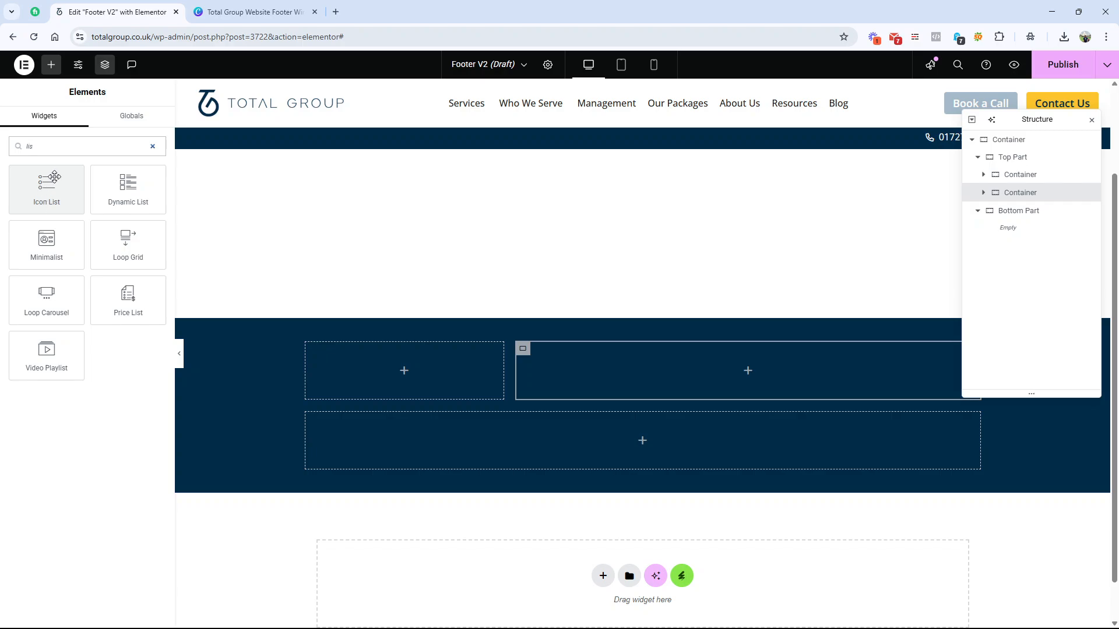
click(279, 6)
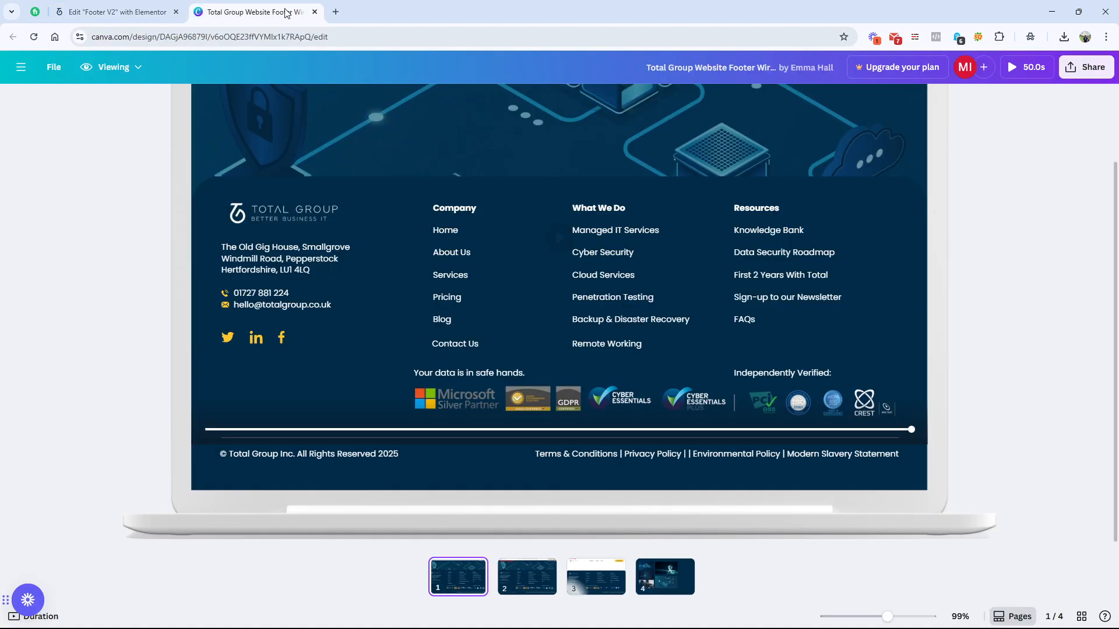
click(134, 11)
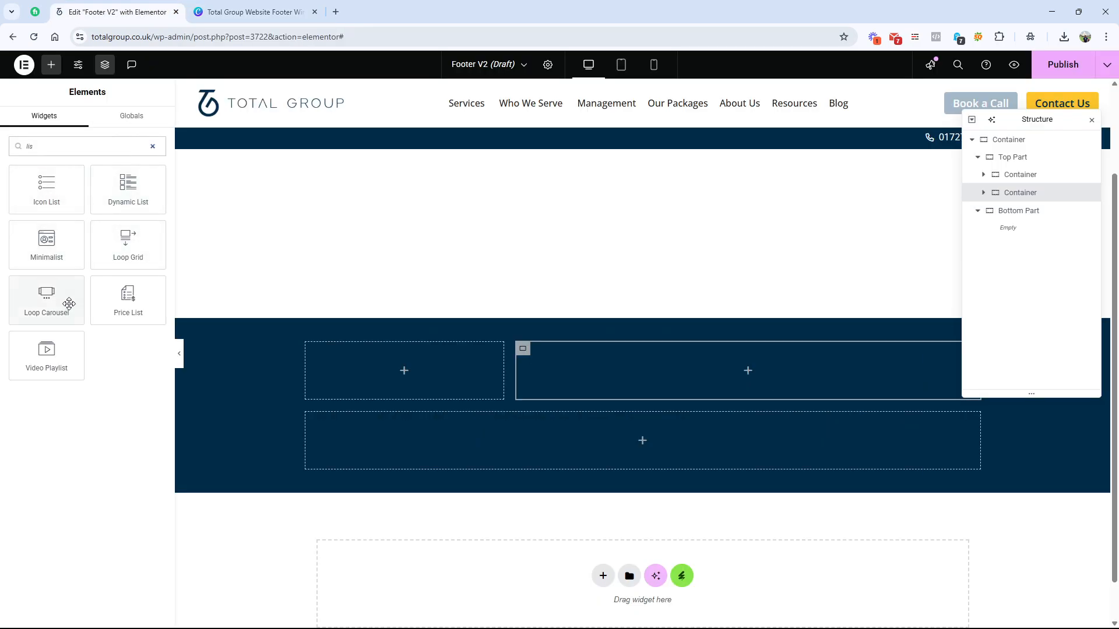
drag(38, 179, 594, 367)
Step: Remove the icon from the Icon List's first item and, following the Canva wireframe, set its text to "Company"
click(43, 232)
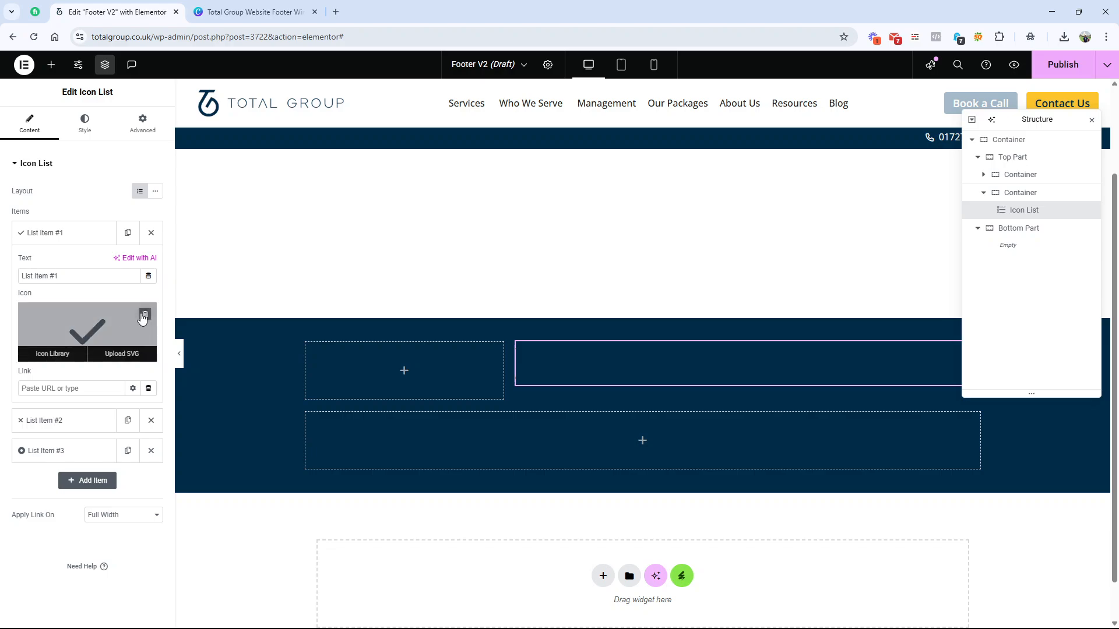
click(146, 312)
triple_click(55, 276)
key(ctrl+Tab)
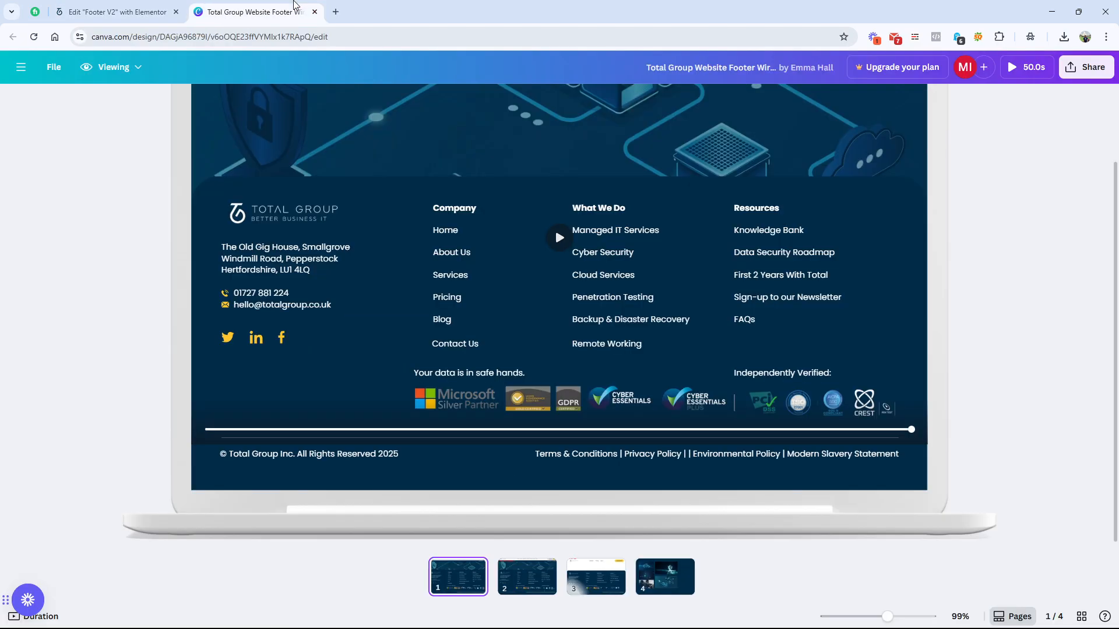
key(ctrl+shift+Tab)
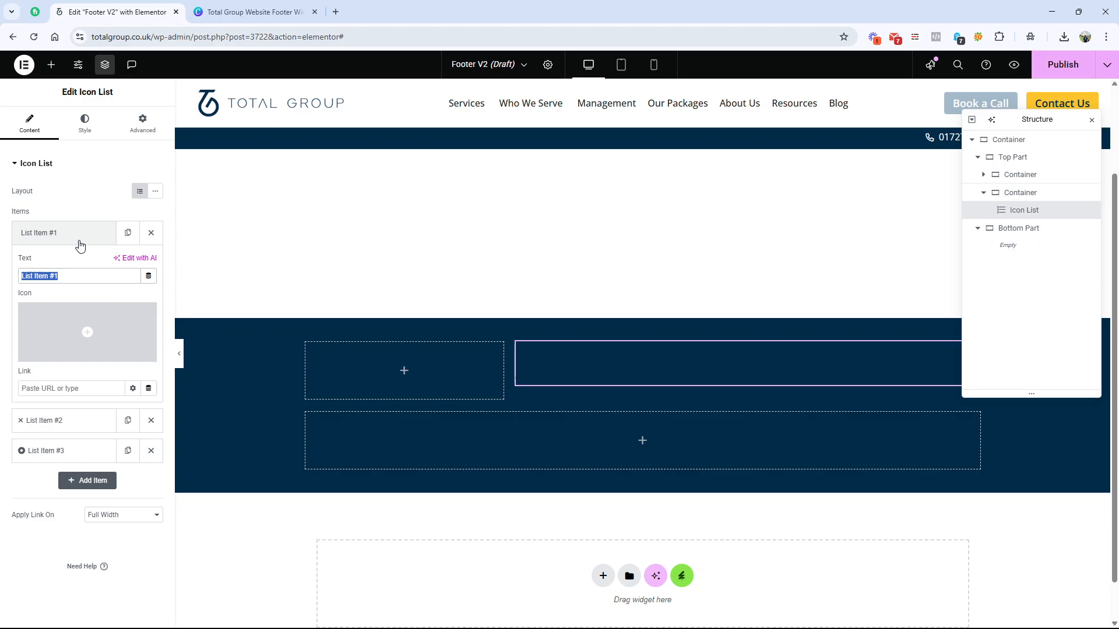
text(Company)
Step: Delete List Item #2 and List Item #3, and duplicate the Company item until the Icon List has six items, checking against Canva
click(151, 420)
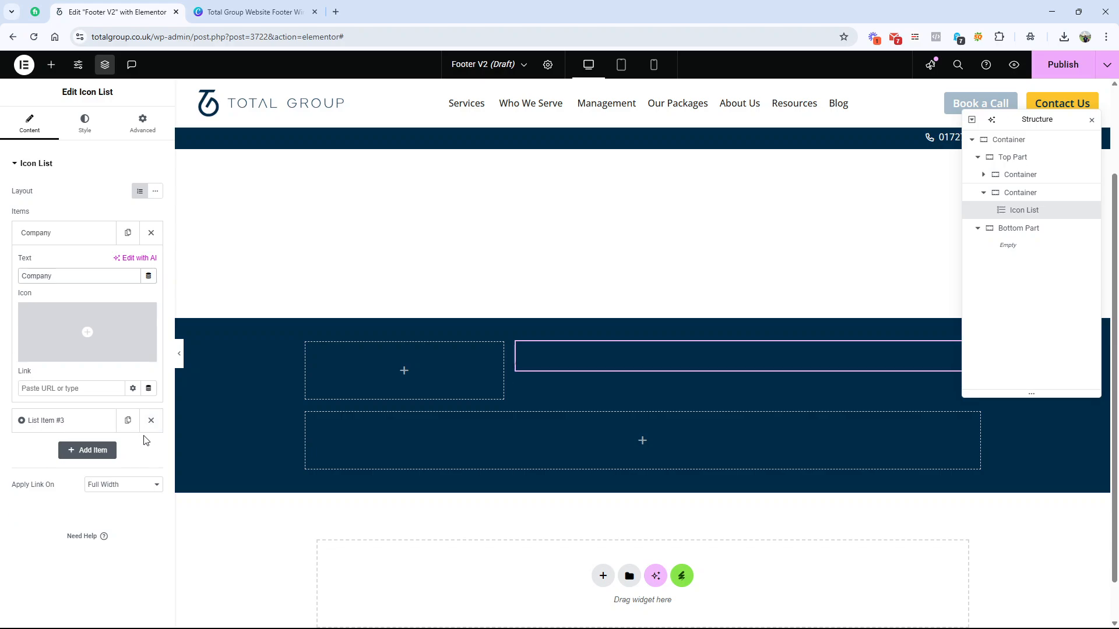
click(151, 420)
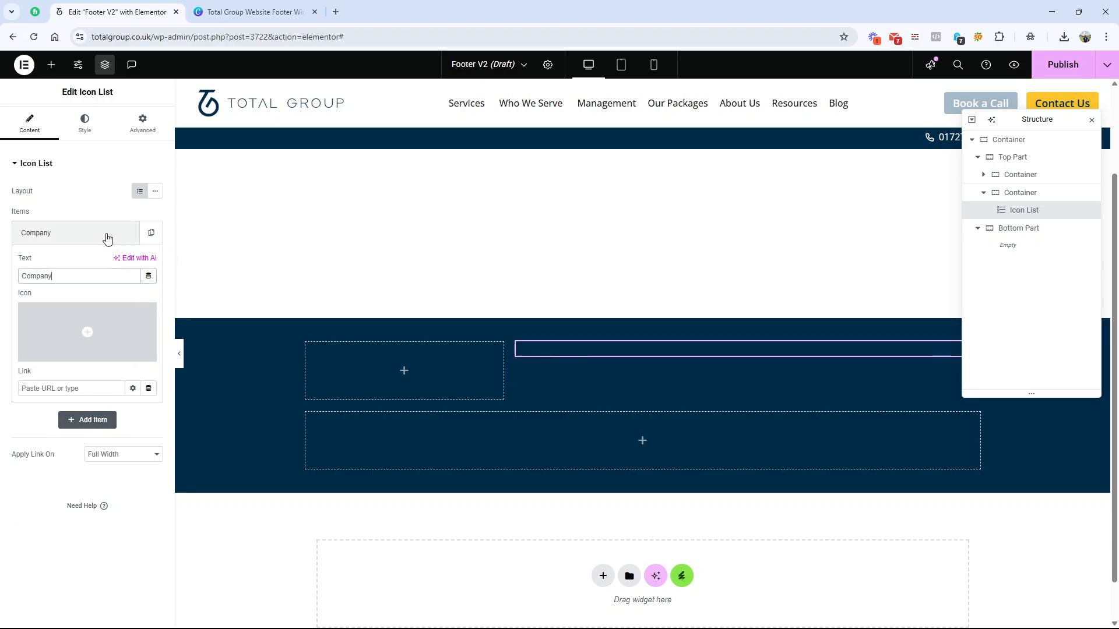
click(140, 235)
click(150, 233)
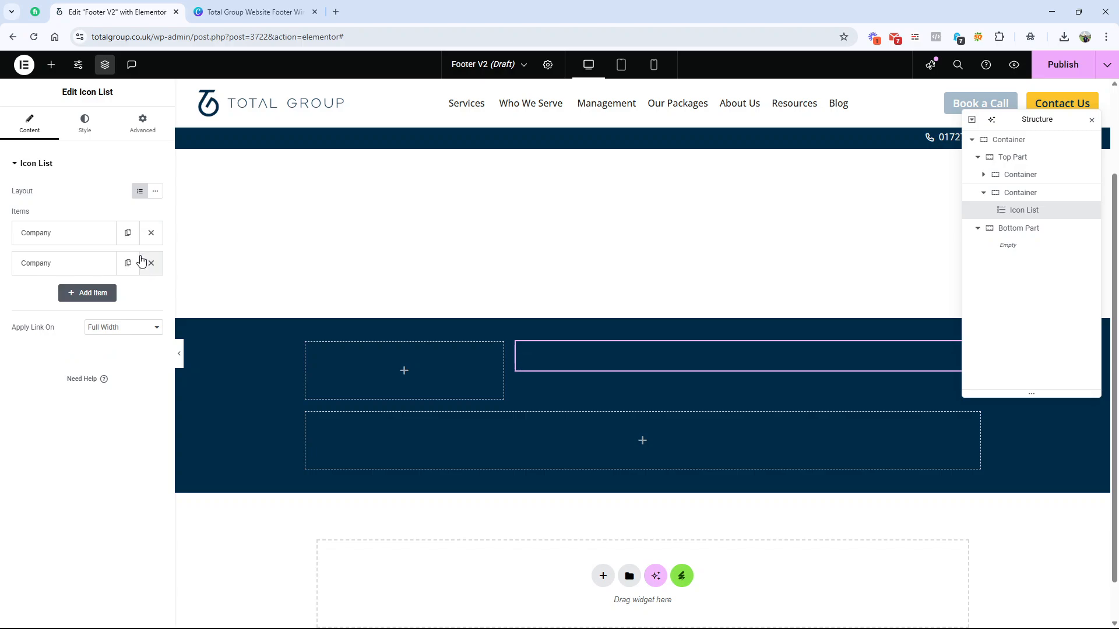
click(127, 265)
click(126, 265)
click(127, 265)
click(255, 12)
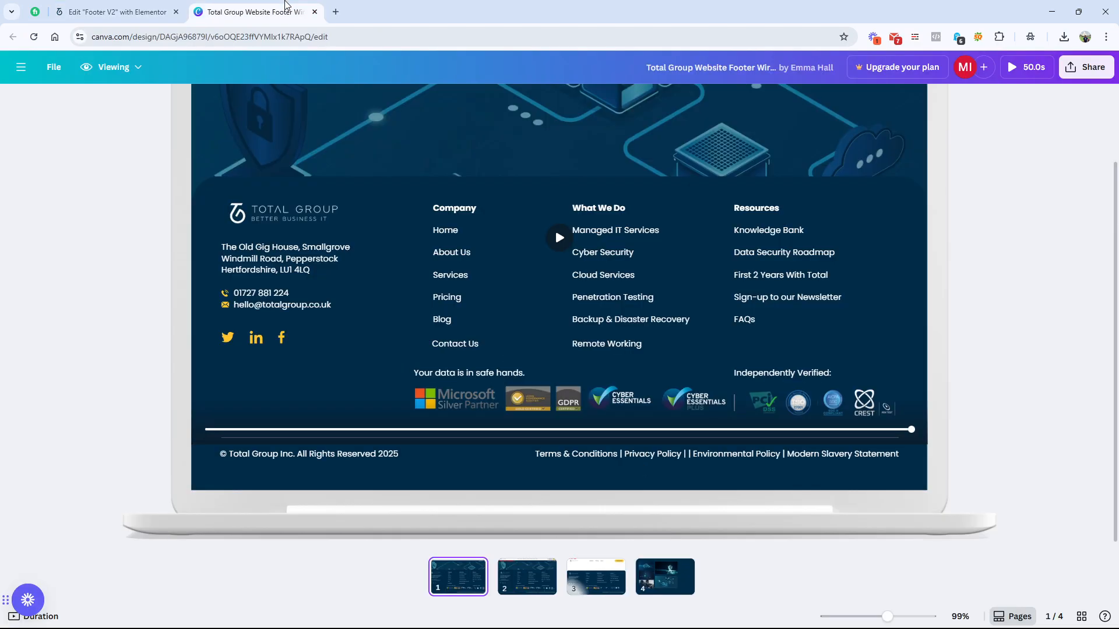
click(154, 12)
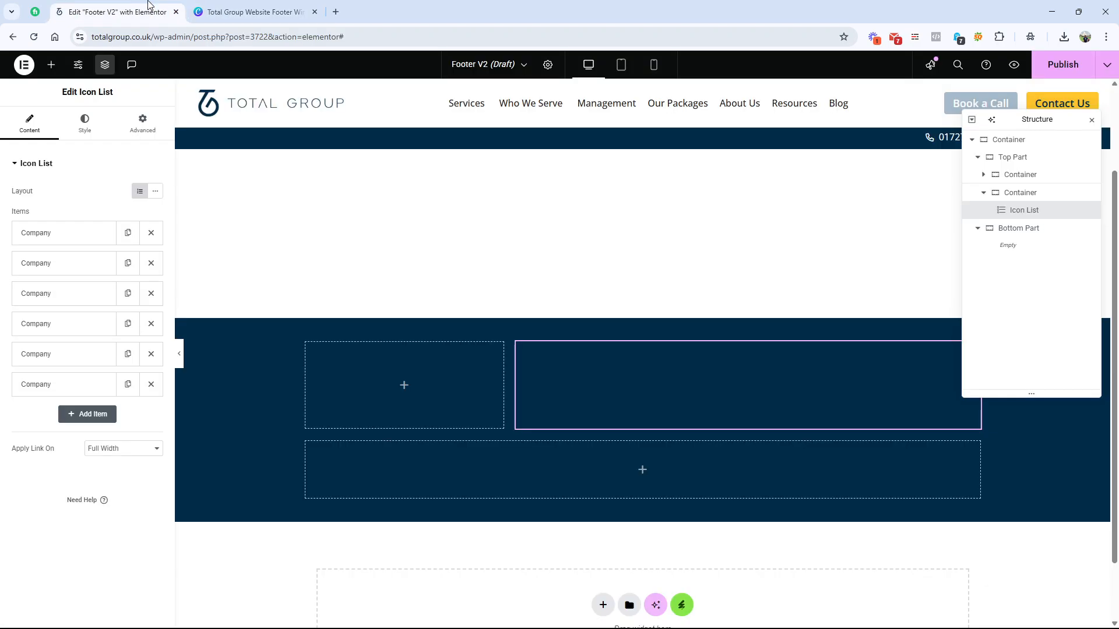
Step: Make the first list item's text bold by changing it to "<b>Company</b>"
click(73, 235)
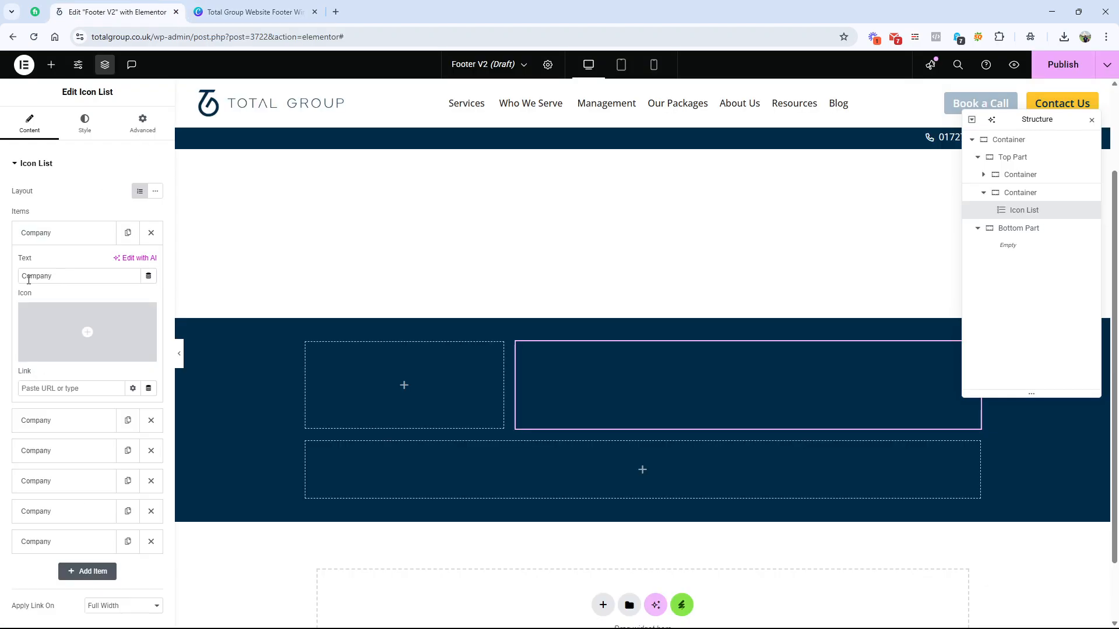
text(<b)
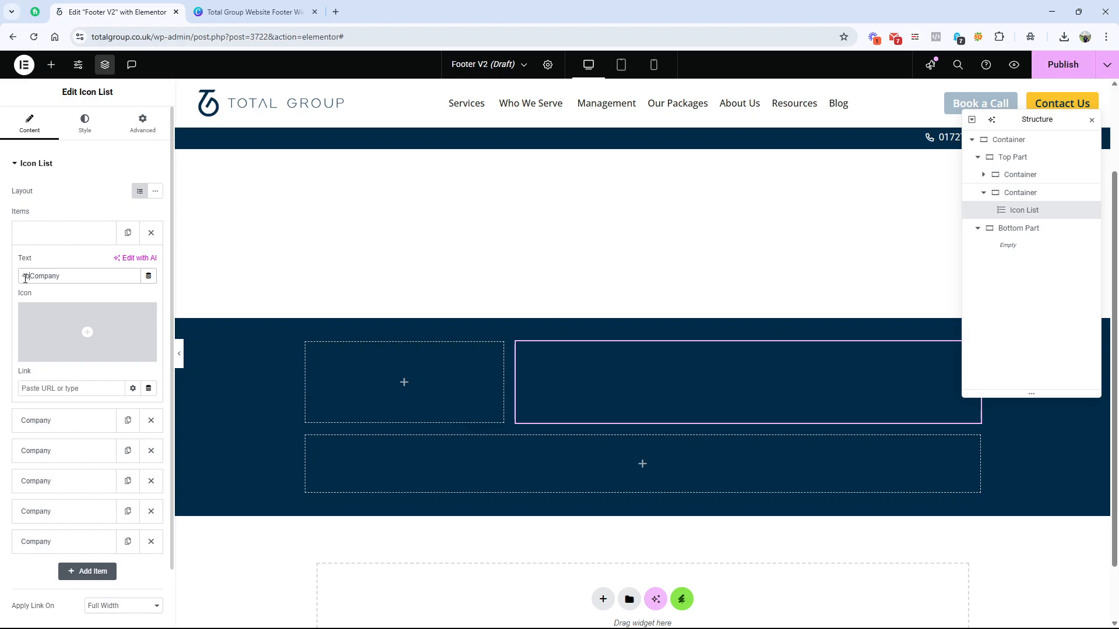
text(>Company)
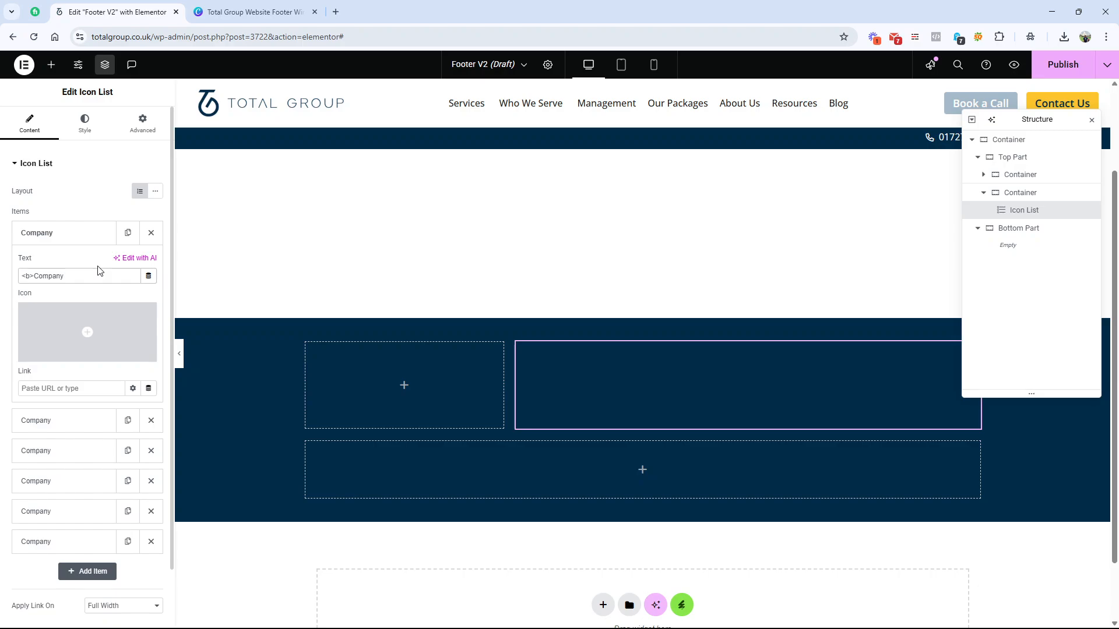
text(</b>)
Step: Set the Icon List's normal text colour to the global colour White
click(86, 125)
click(61, 331)
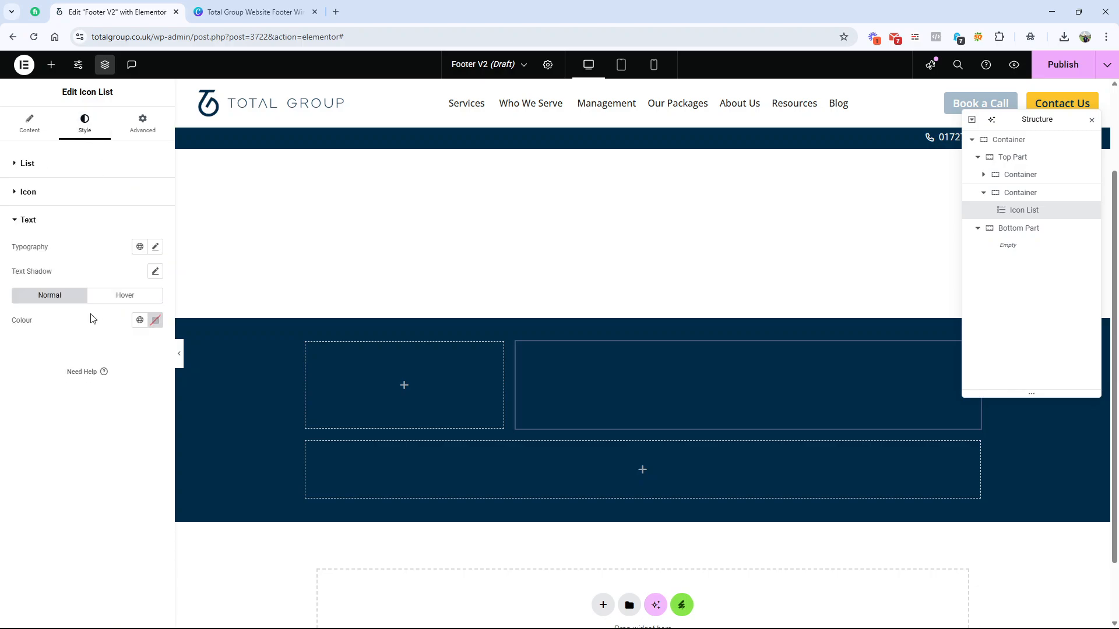
click(154, 319)
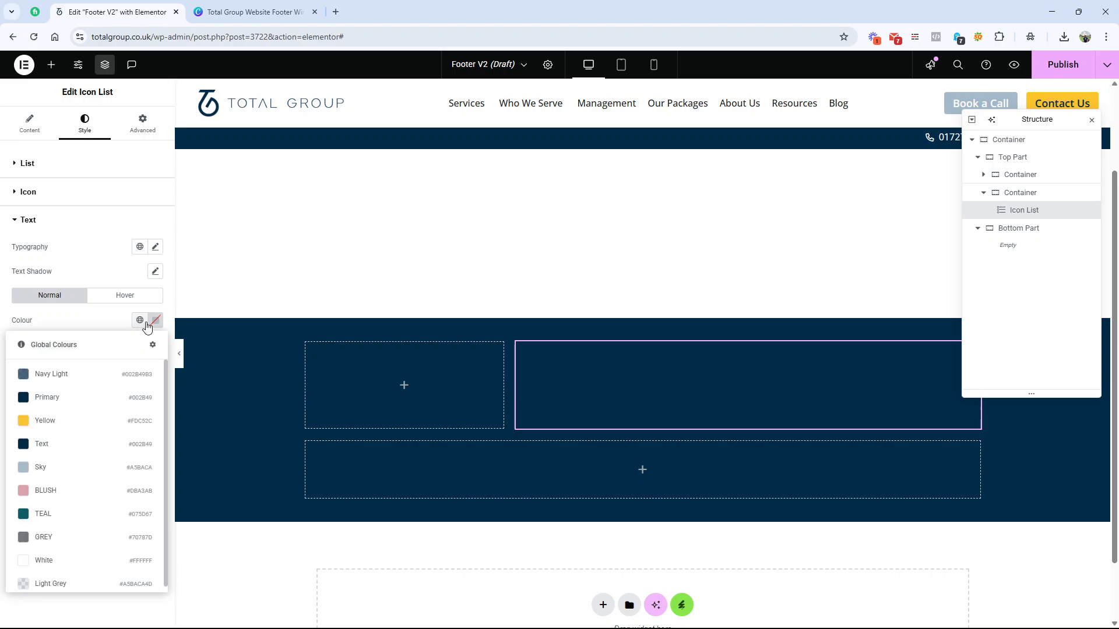
click(87, 561)
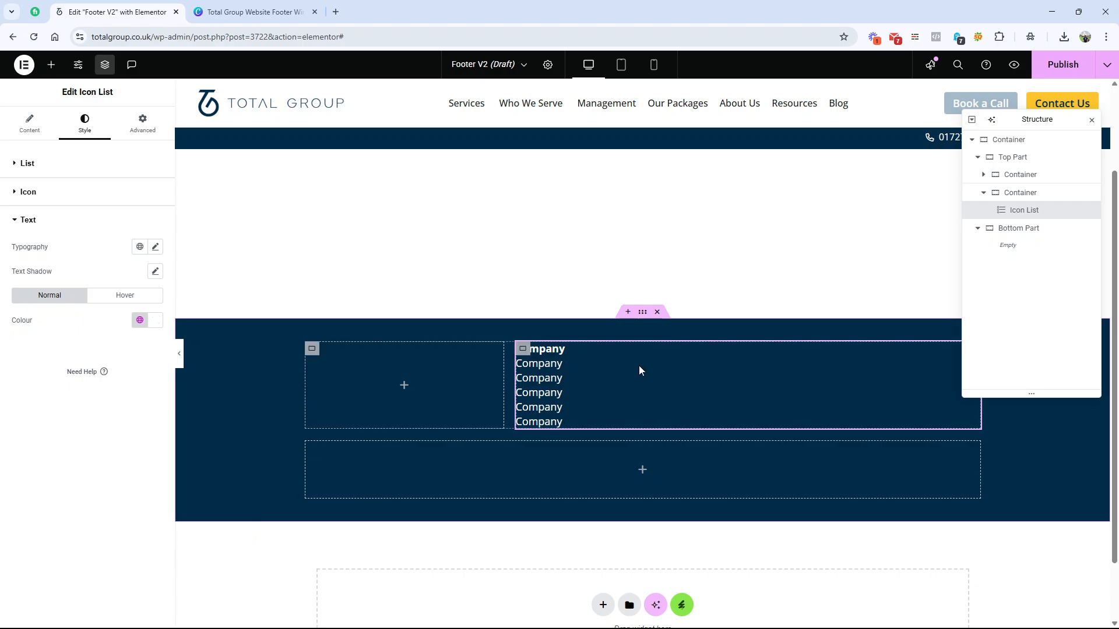
Step: Check the list spacing in the Canva wireframe, and in Elementor set the Icon List's Space Between to 15 px
click(222, 6)
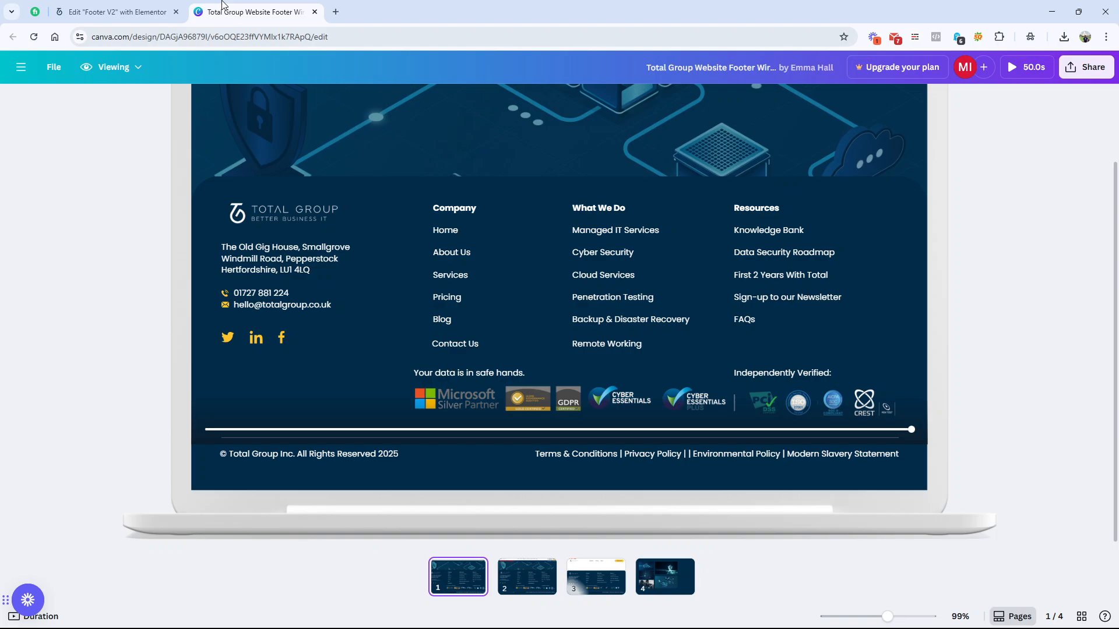
click(158, 5)
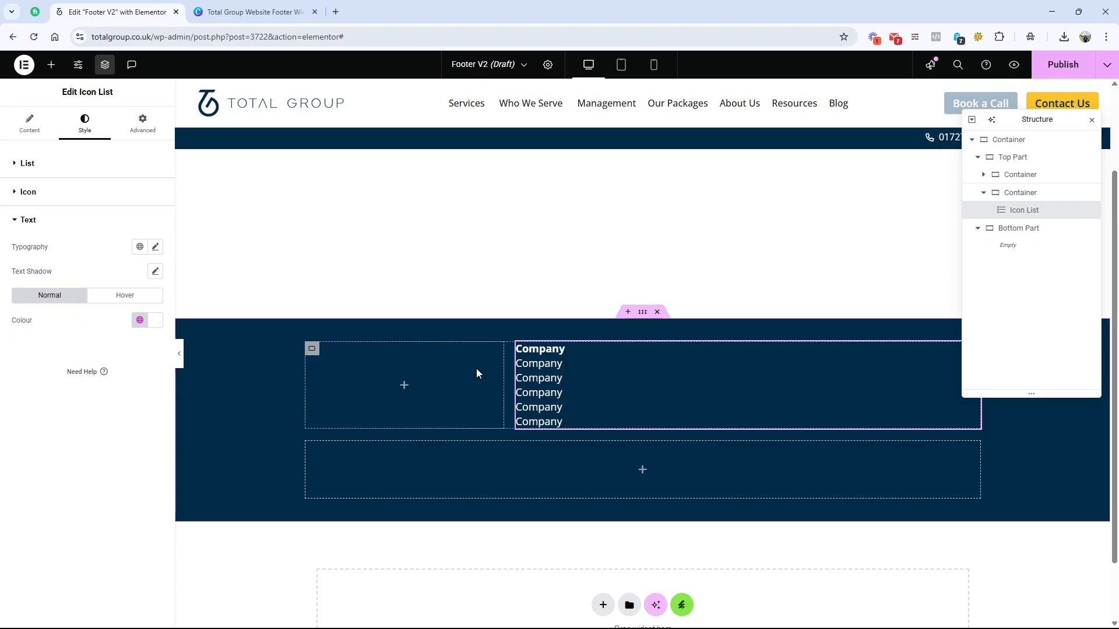
click(30, 124)
click(255, 11)
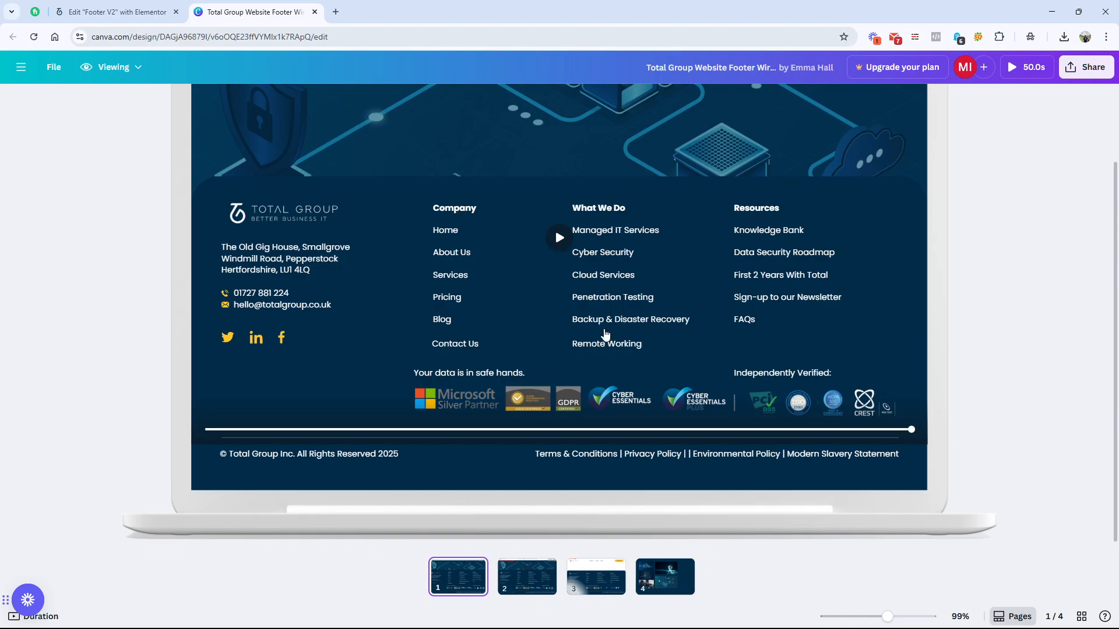
click(122, 11)
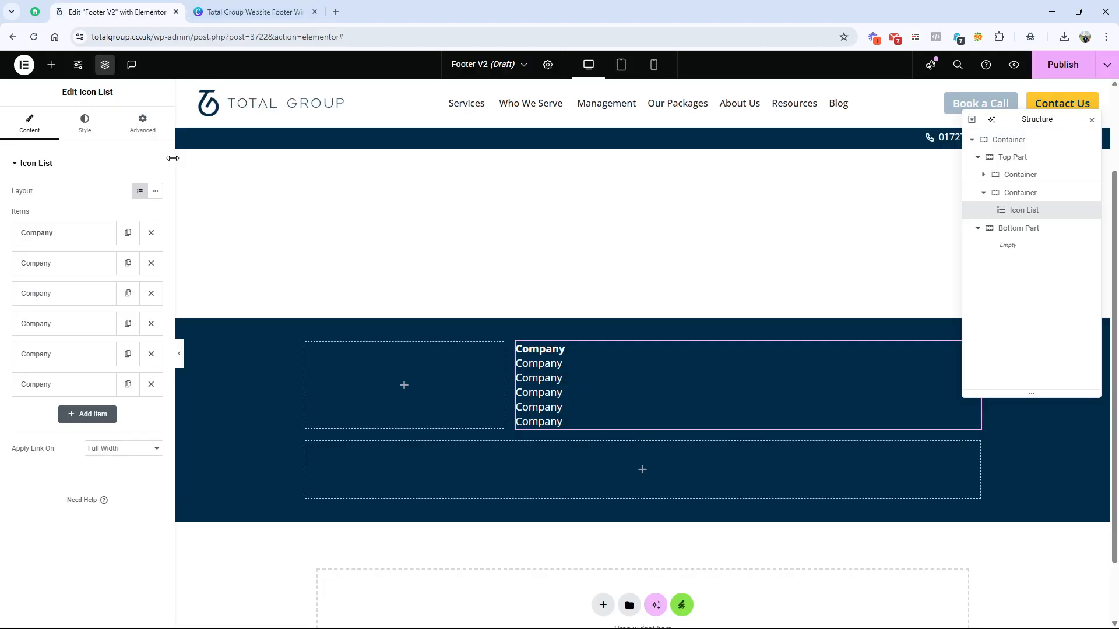
click(82, 125)
drag(10, 204, 44, 211)
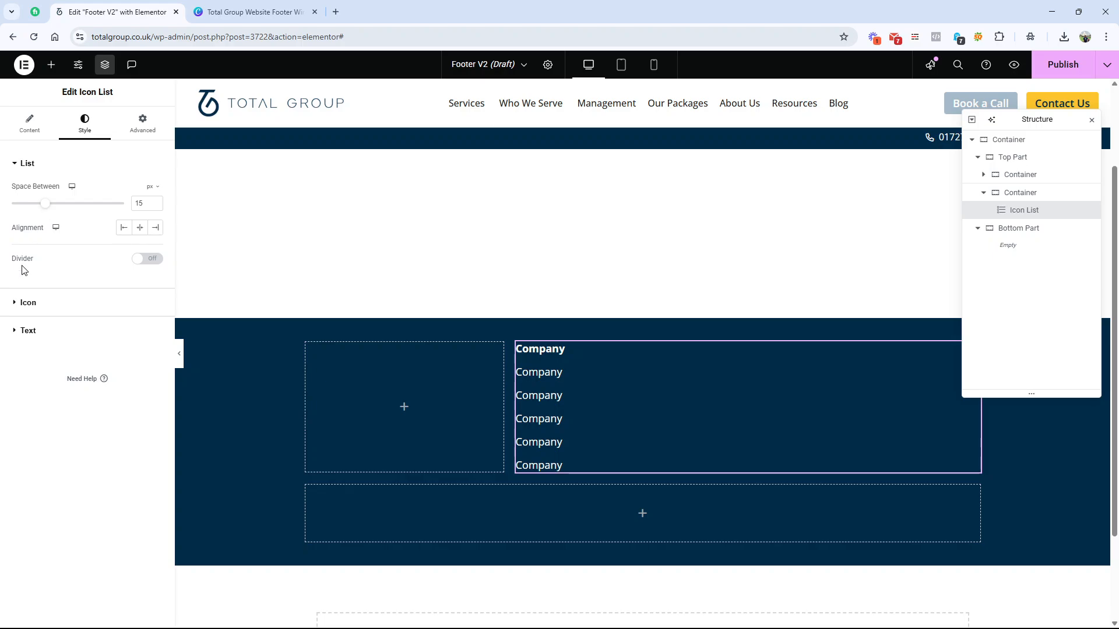
Step: Change the second Icon List item's text to "Home" and link it to the site's Home page
click(30, 124)
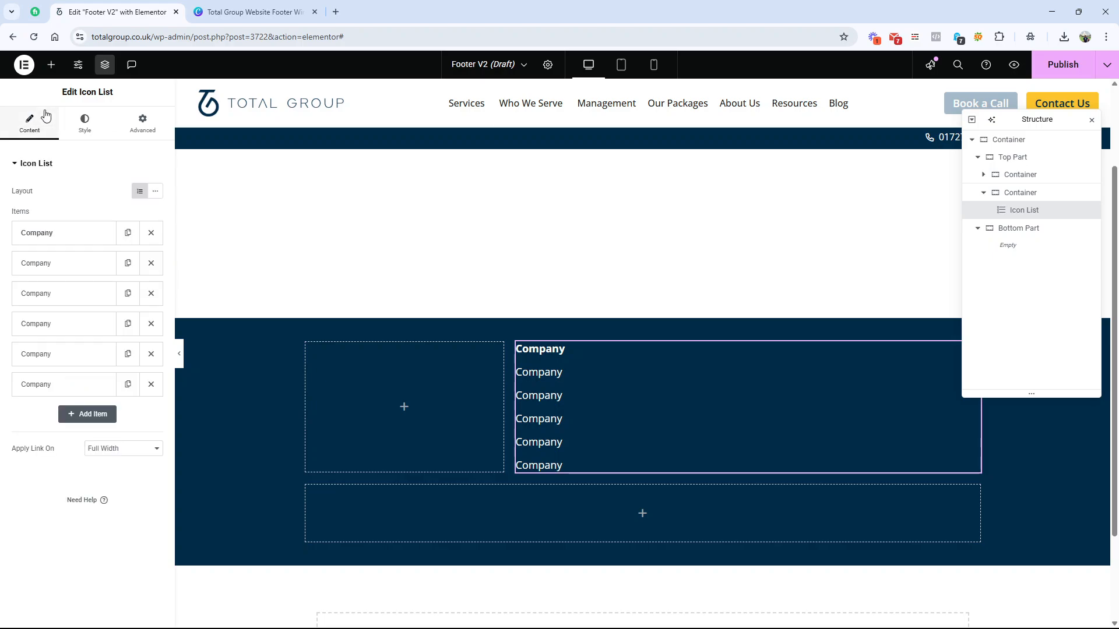
click(63, 289)
click(67, 272)
click(116, 12)
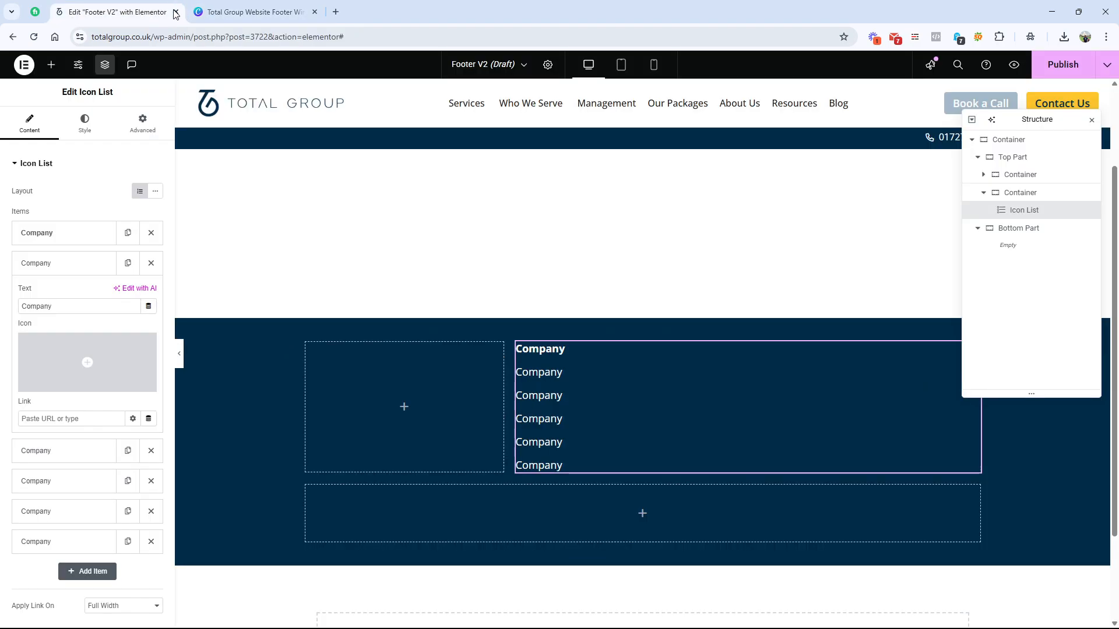
click(59, 307)
double_click(59, 307)
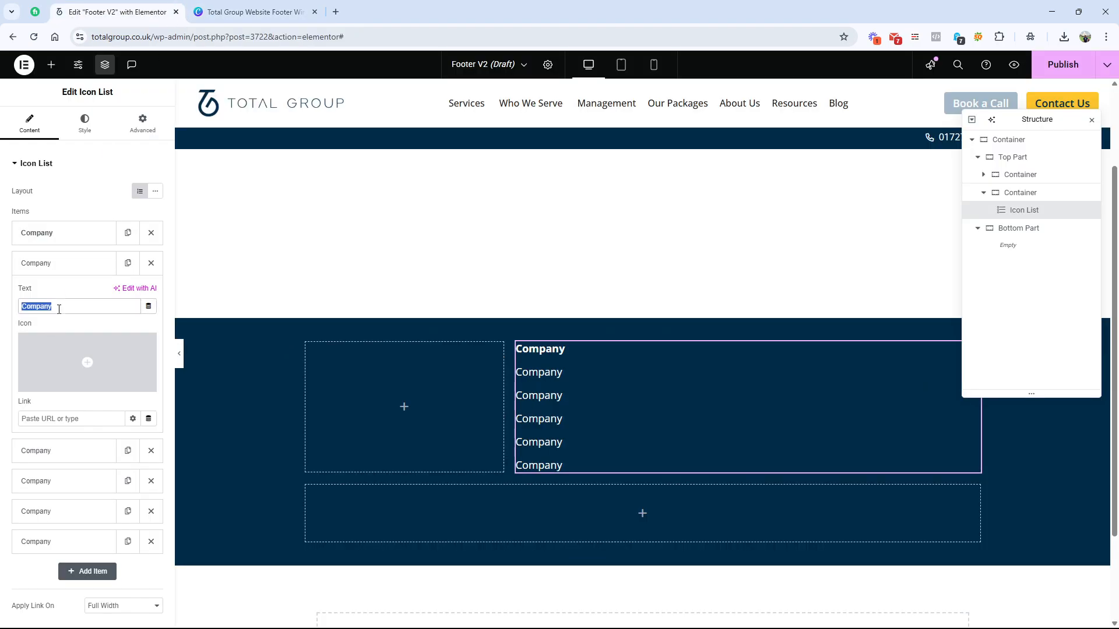
text(Home)
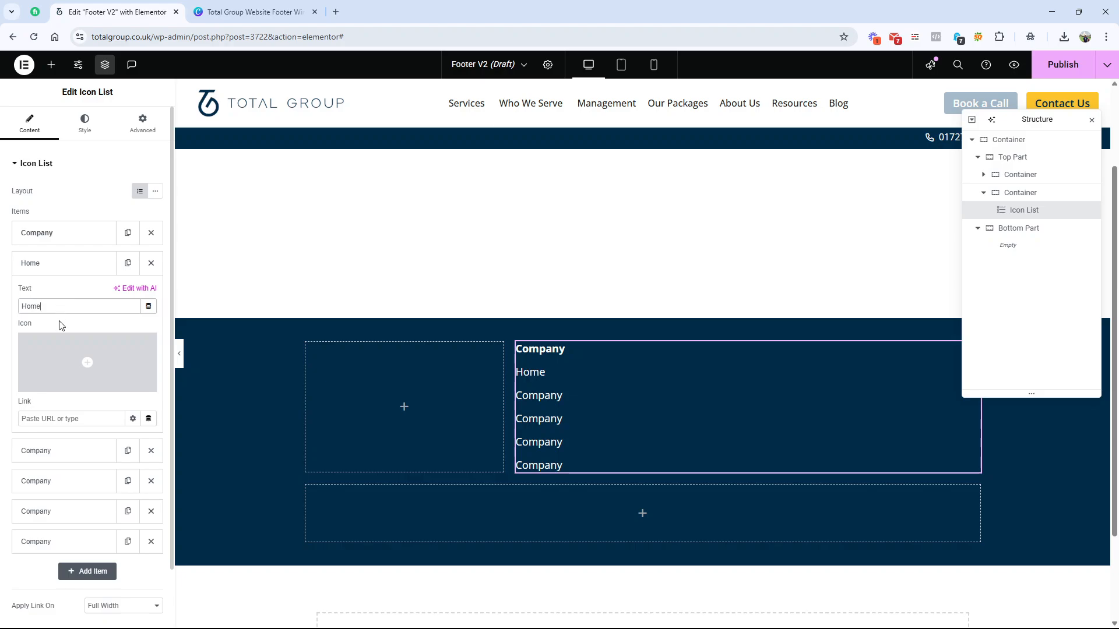
text(home)
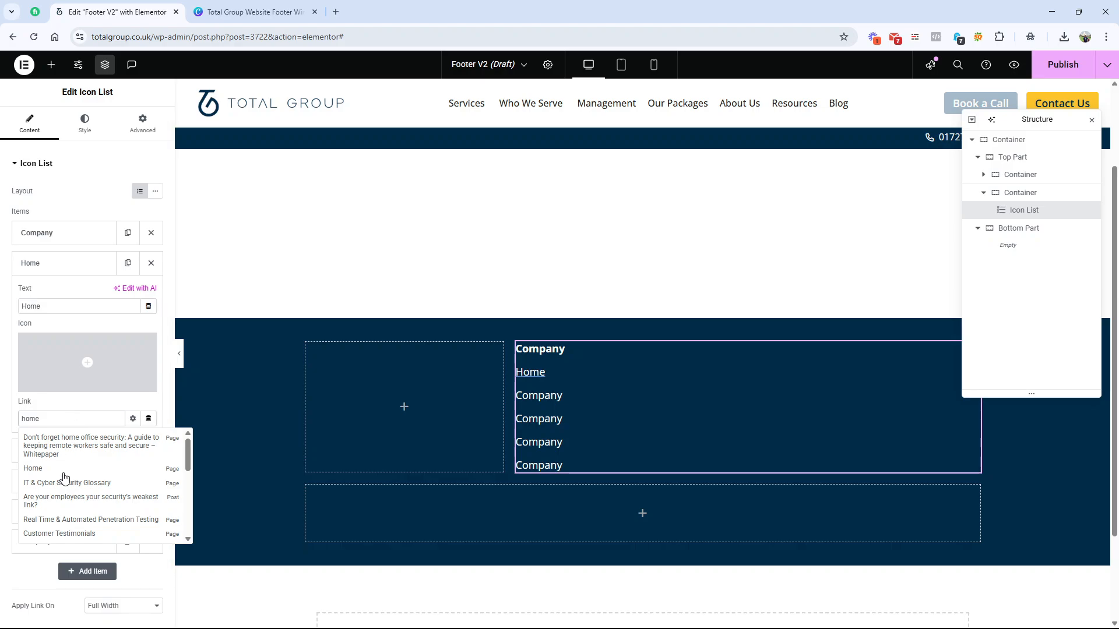
click(57, 471)
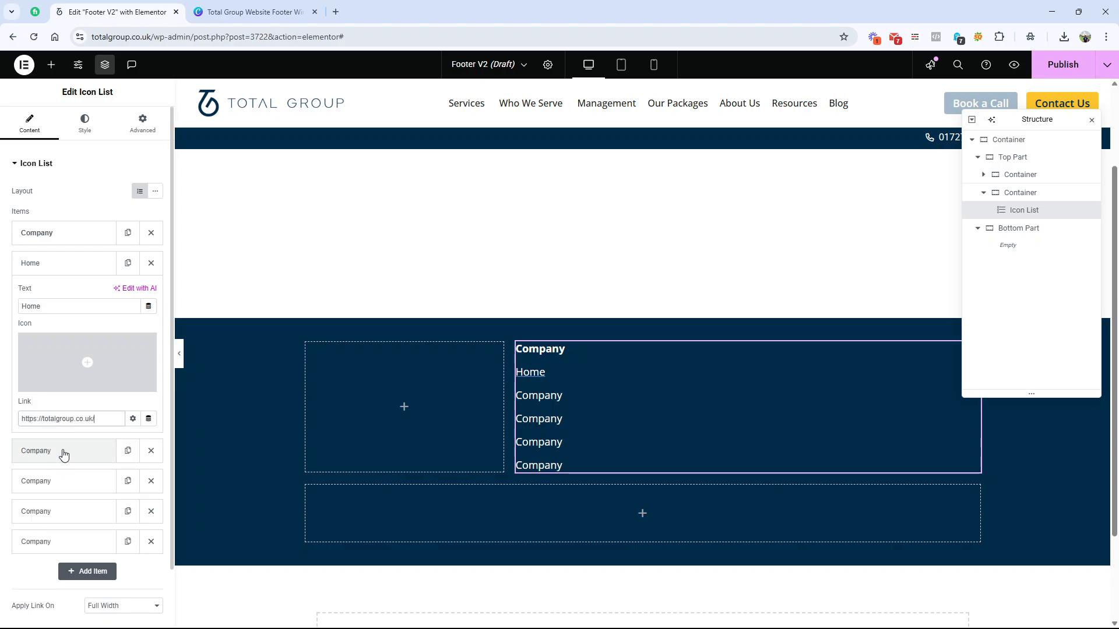
Step: Check the link names in Canva, and in Elementor rename the third list item "About" and link it to the About Us page
click(63, 455)
click(252, 11)
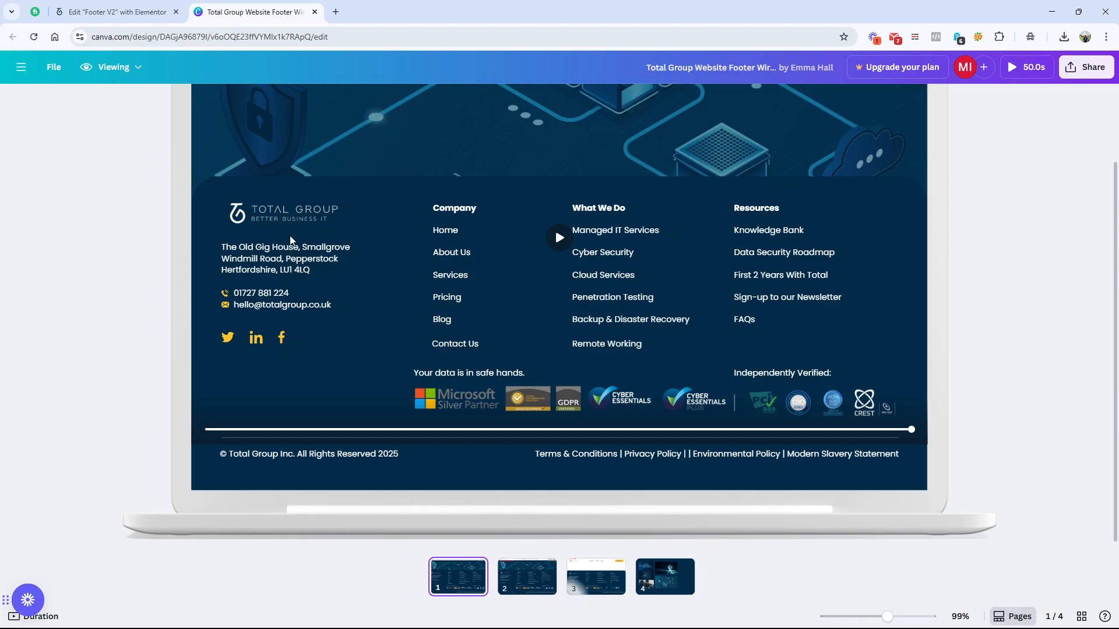
click(117, 11)
double_click(49, 336)
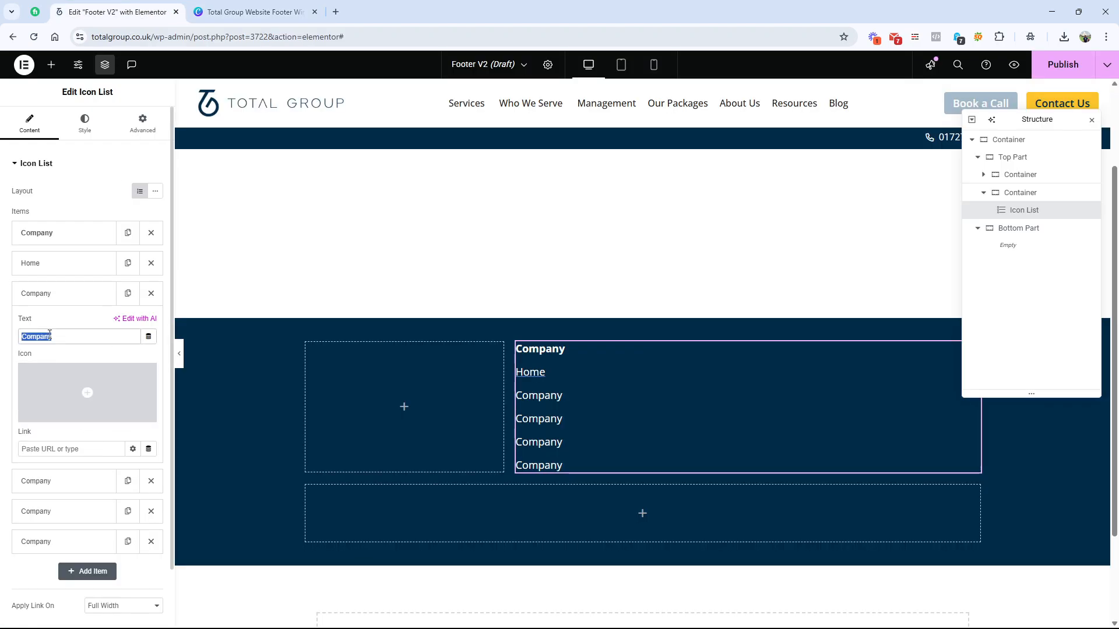
text(About)
click(65, 448)
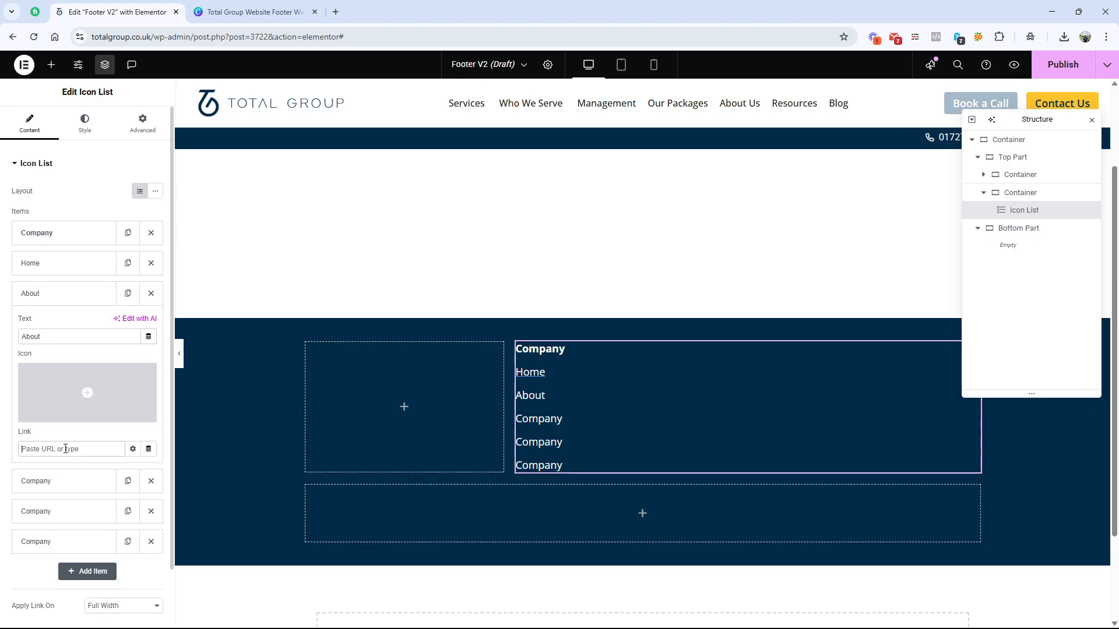
text(About)
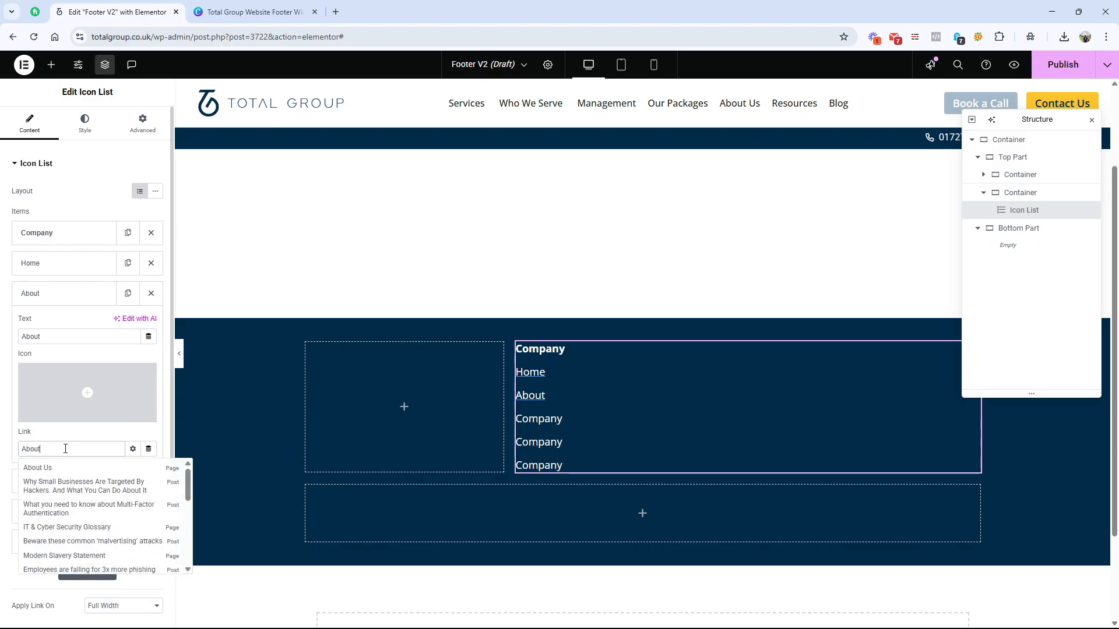
click(47, 468)
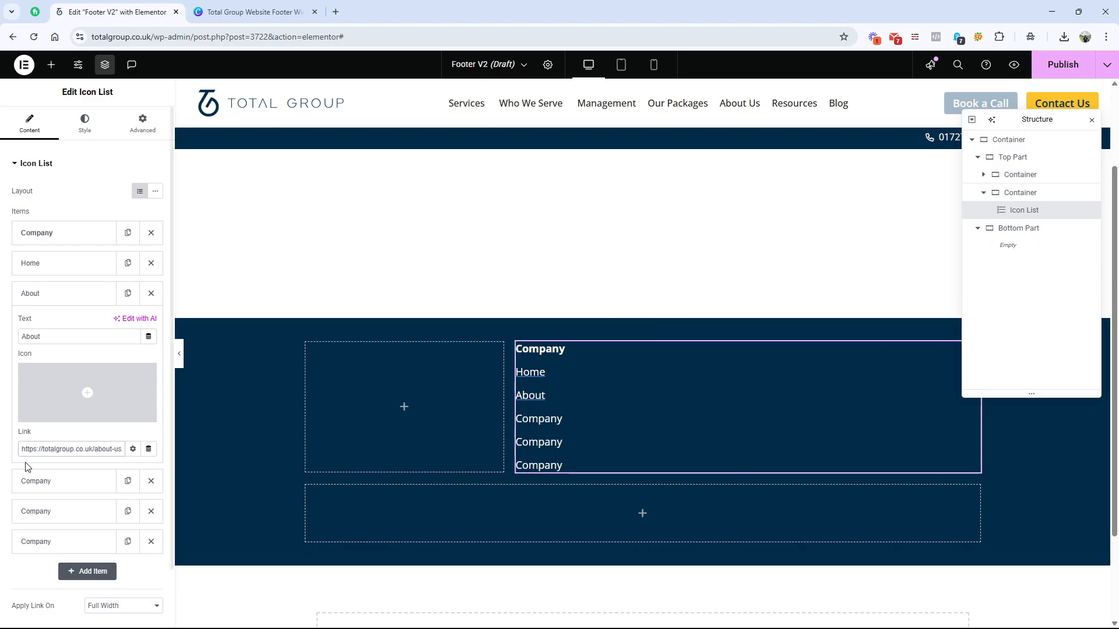
mouse_move(55, 376)
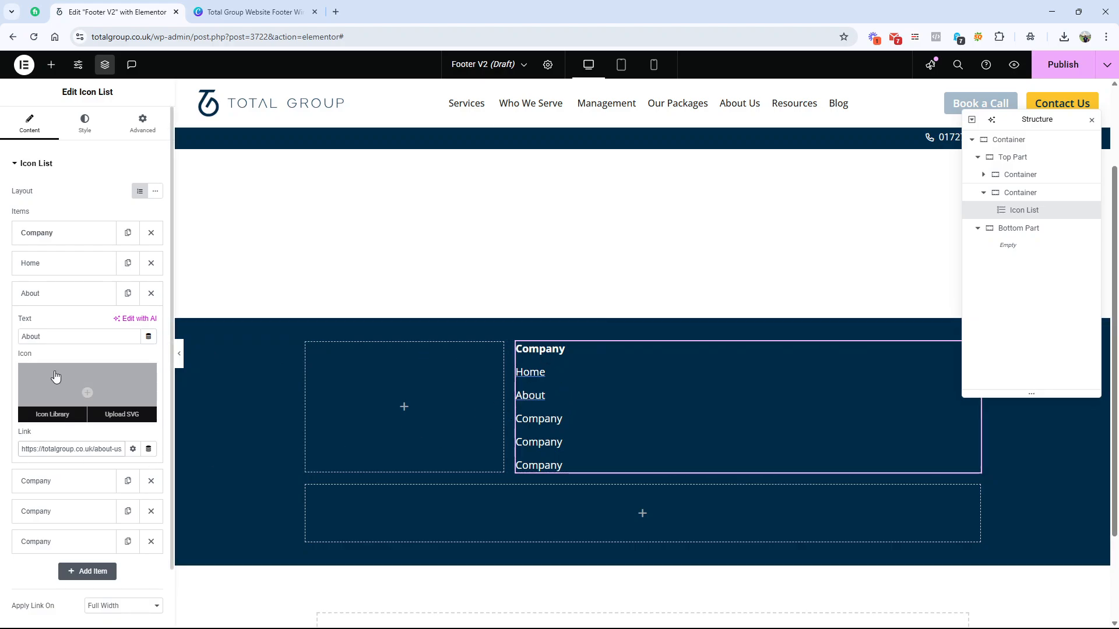
click(74, 298)
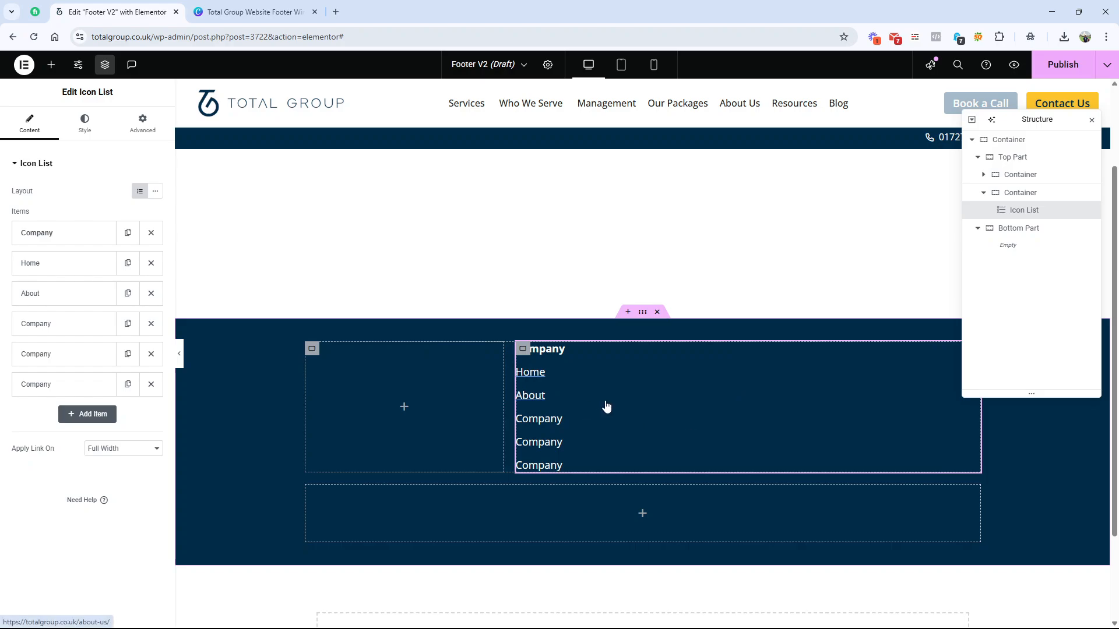
Step: Check the link columns in the Canva wireframe, and in Elementor duplicate the Icon List twice within its container
click(256, 11)
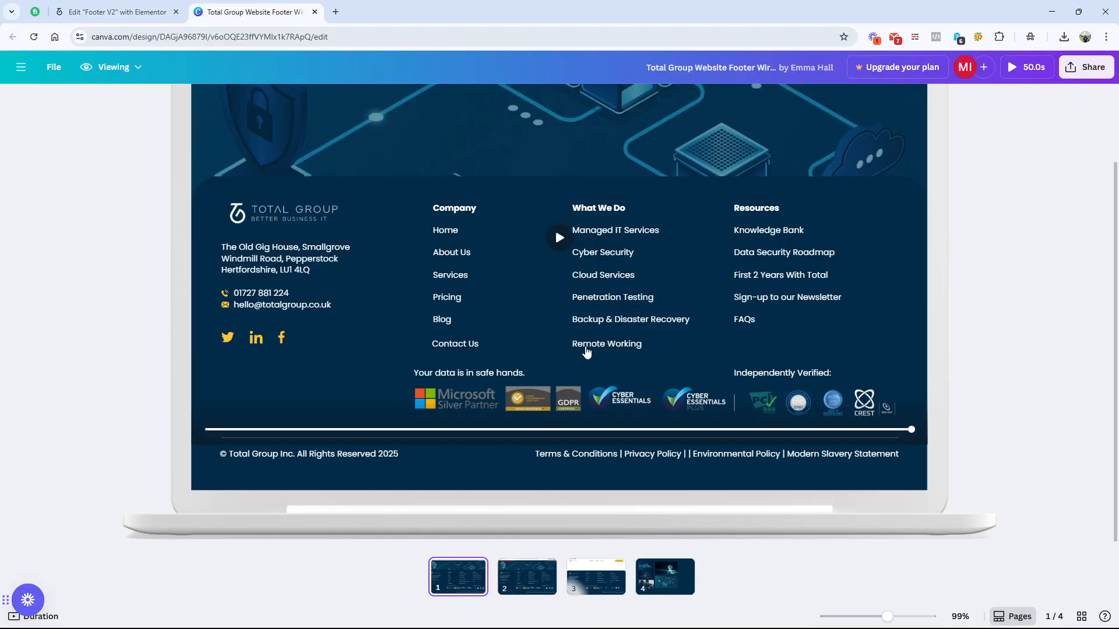
click(117, 11)
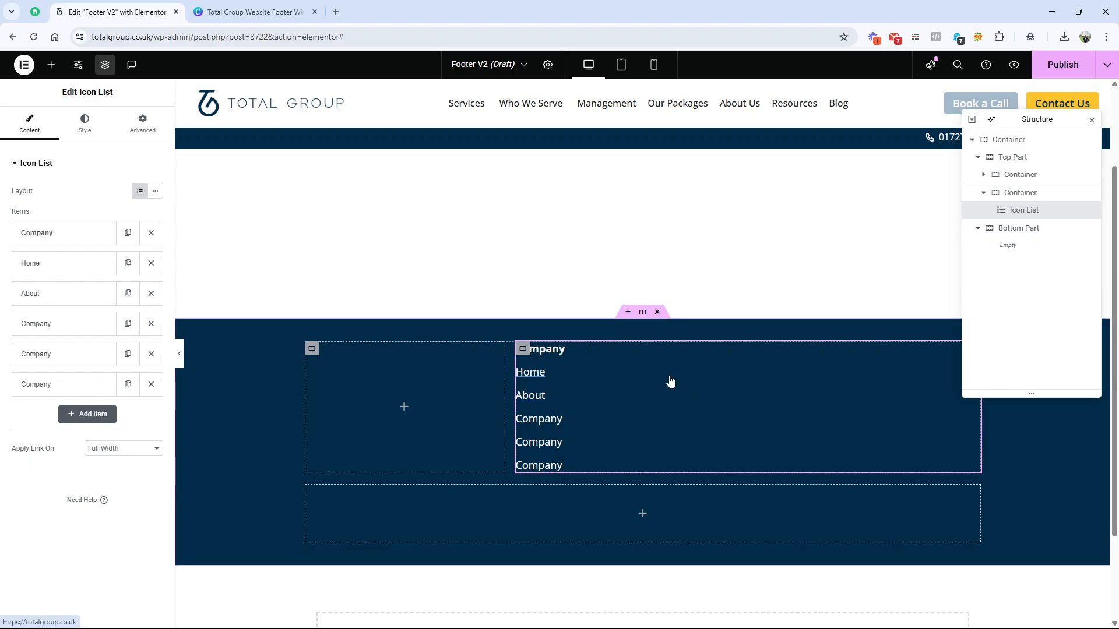
right_click(1063, 217)
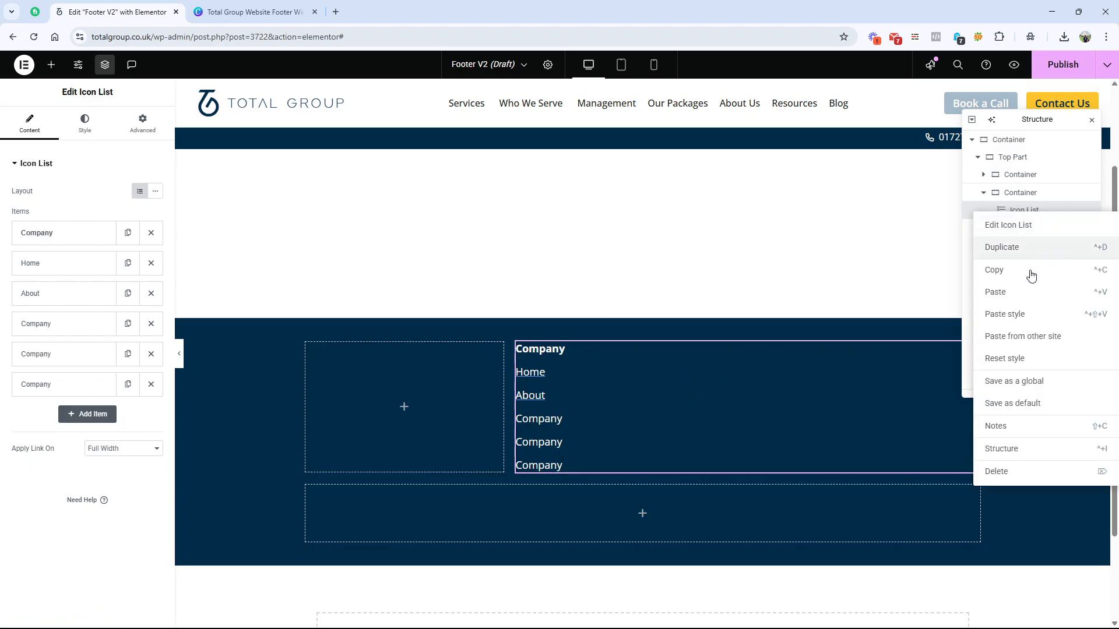
click(1048, 250)
right_click(1038, 227)
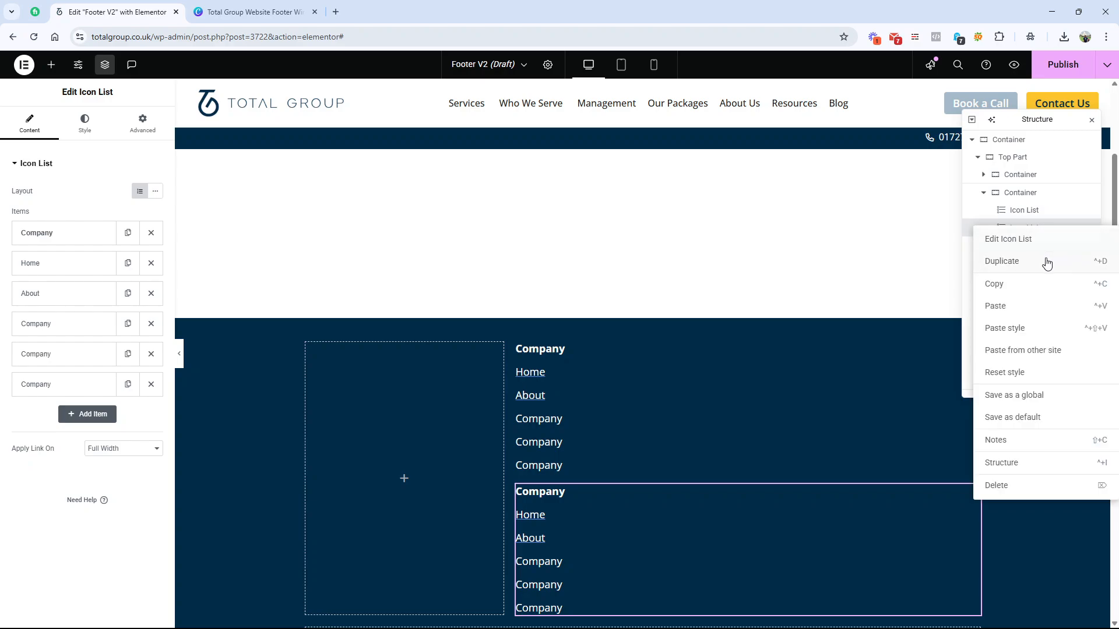
key(ctrl+d)
Step: Set the direction of the container holding the three Icon Lists to row and its content justification to Space Around
scroll(916, 328, down, 3)
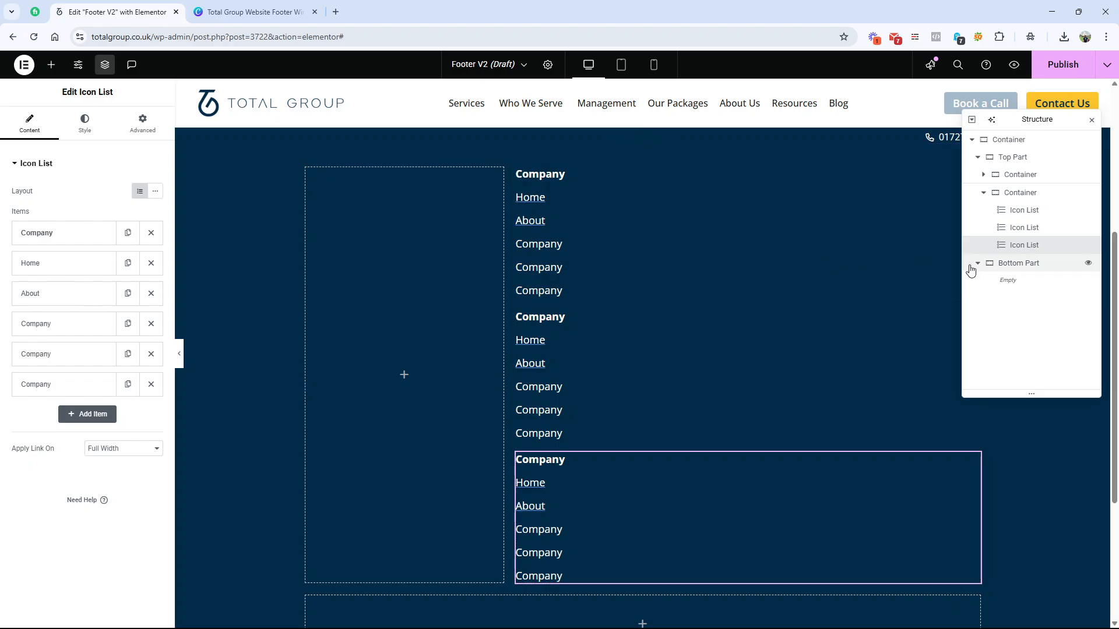
click(1007, 197)
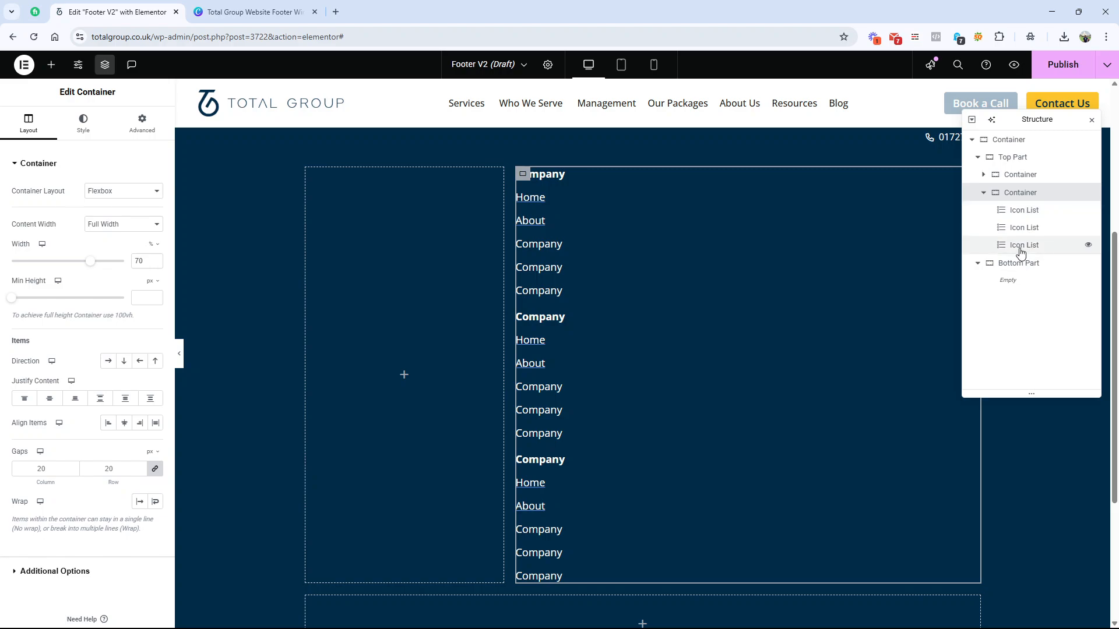
click(107, 361)
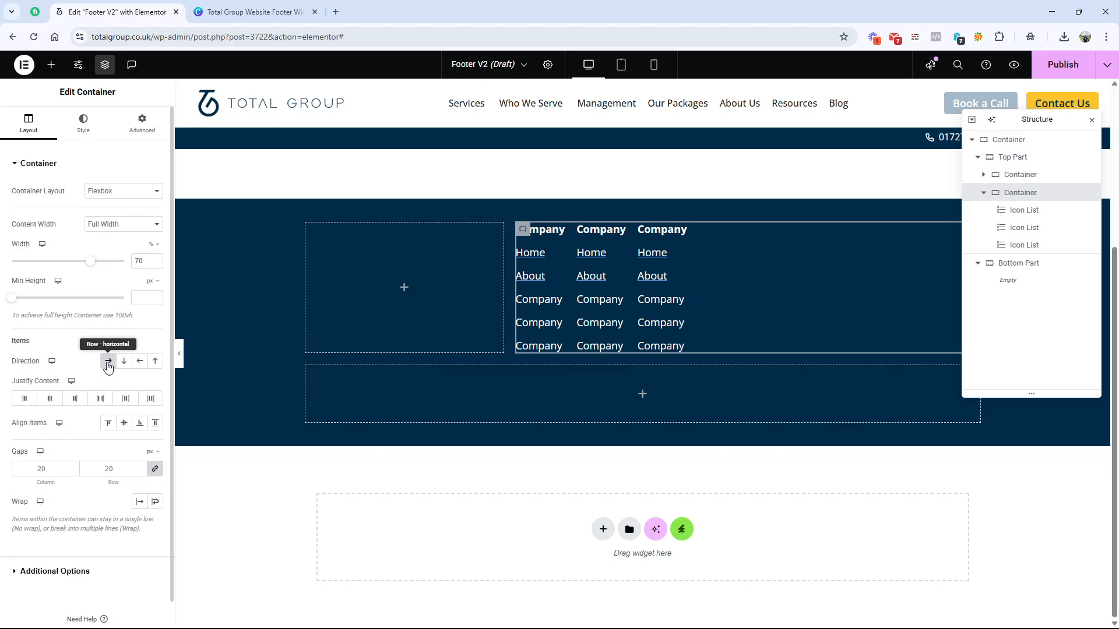
click(101, 399)
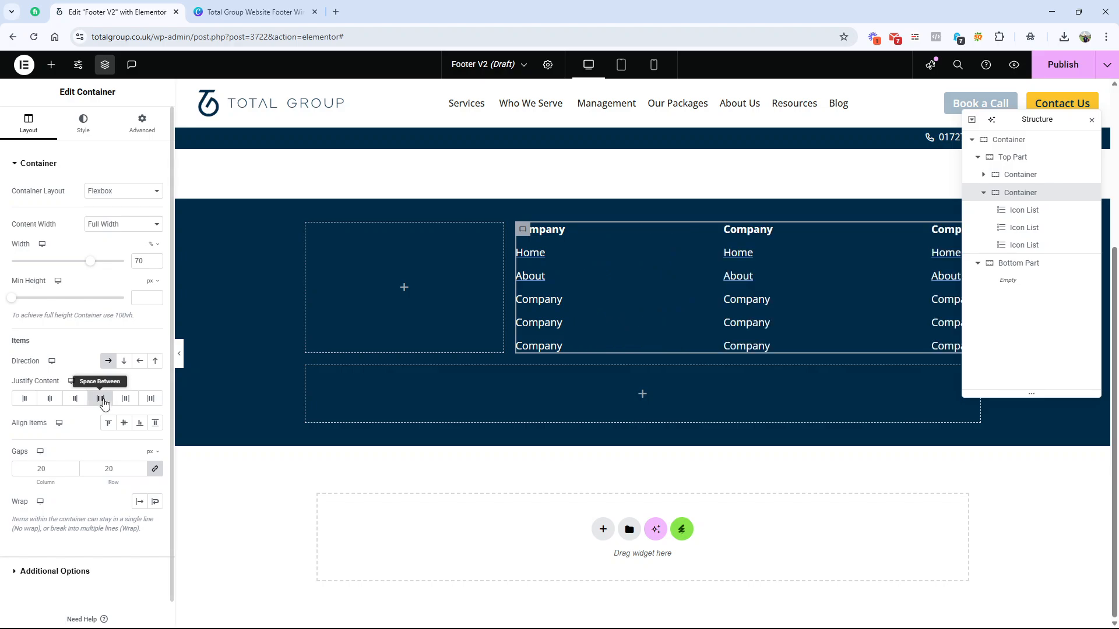
click(124, 399)
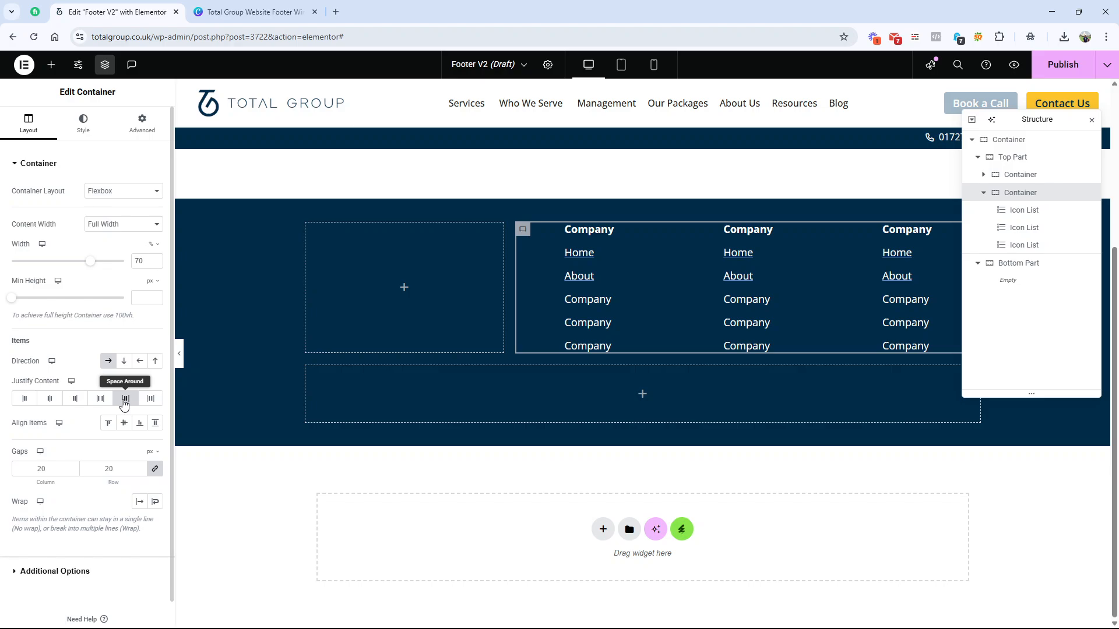
Step: Compare the column spacing and the badge row beneath the links in the Canva wireframe with the footer layout in Elementor
click(240, 8)
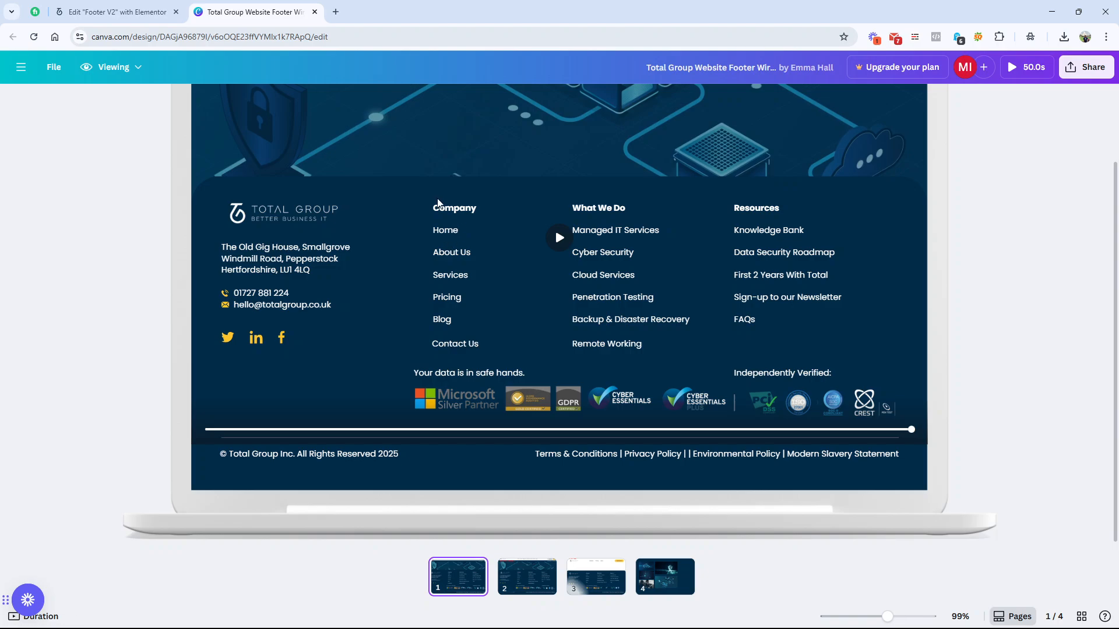
click(131, 6)
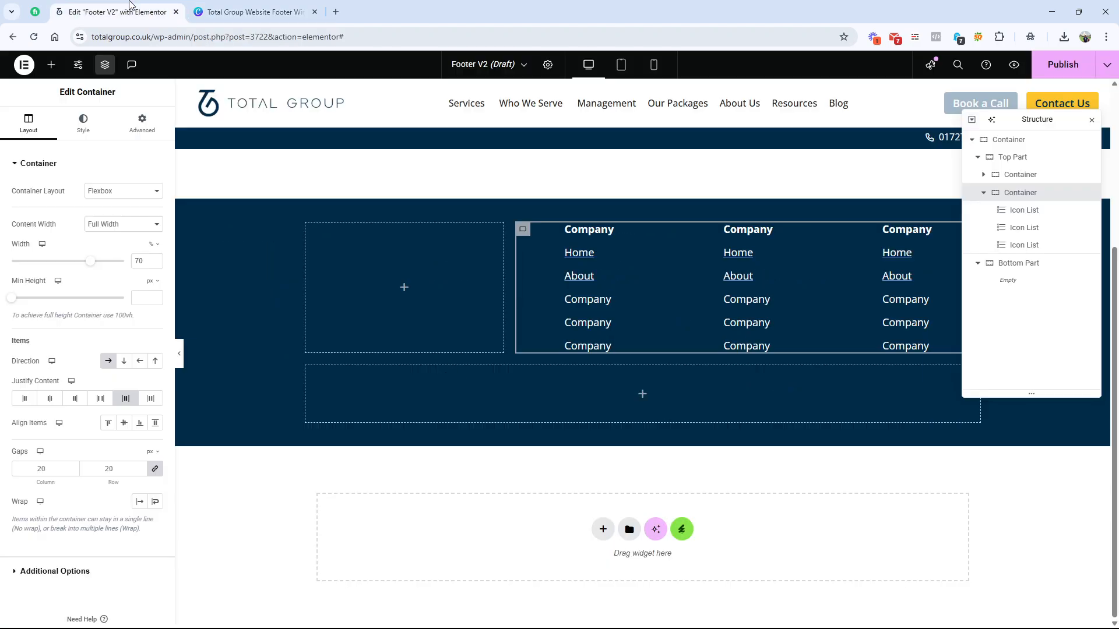
click(211, 7)
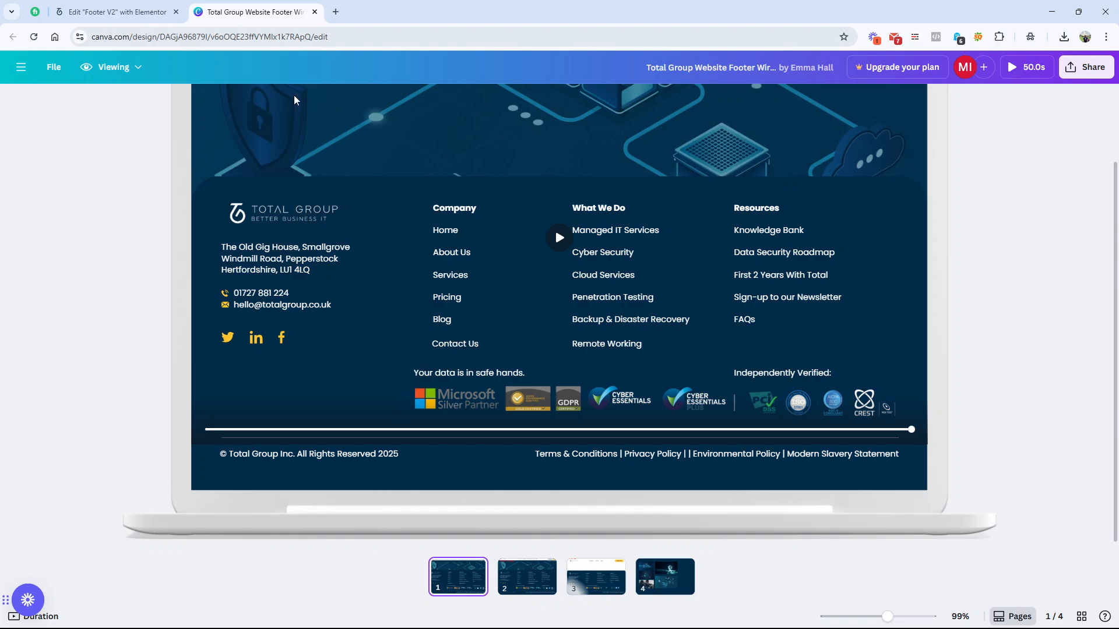
click(117, 12)
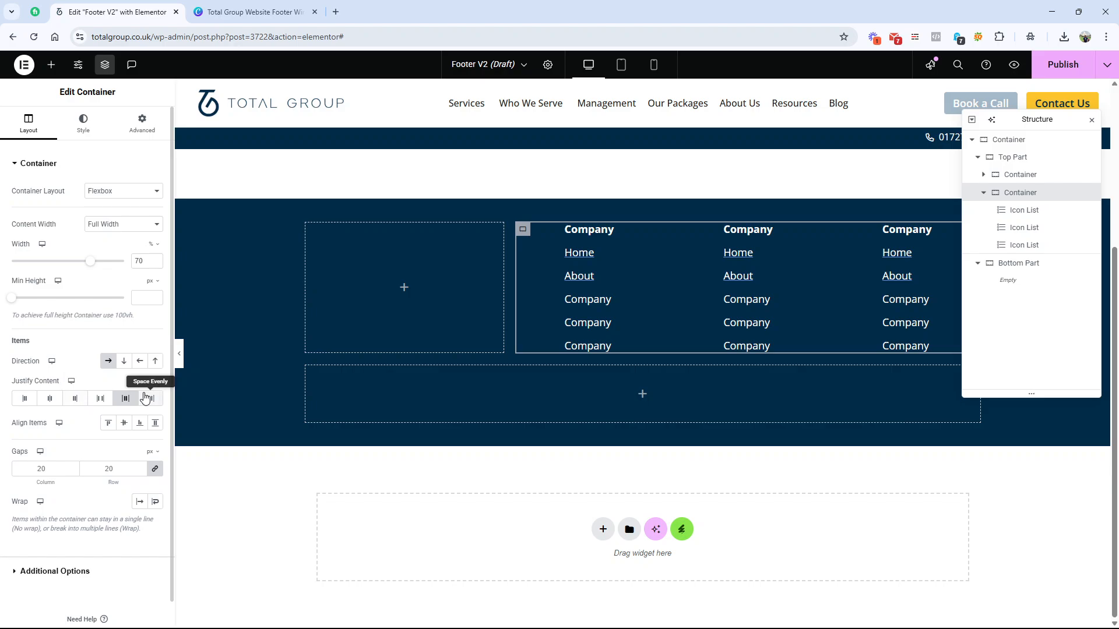
scroll(685, 315, up, 3)
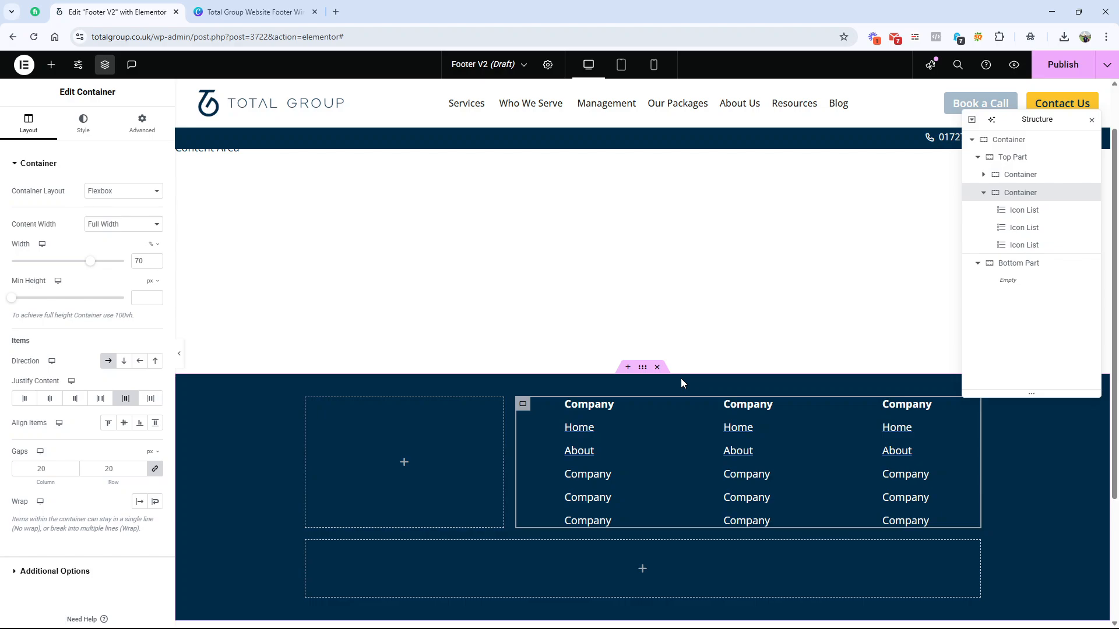
click(211, 16)
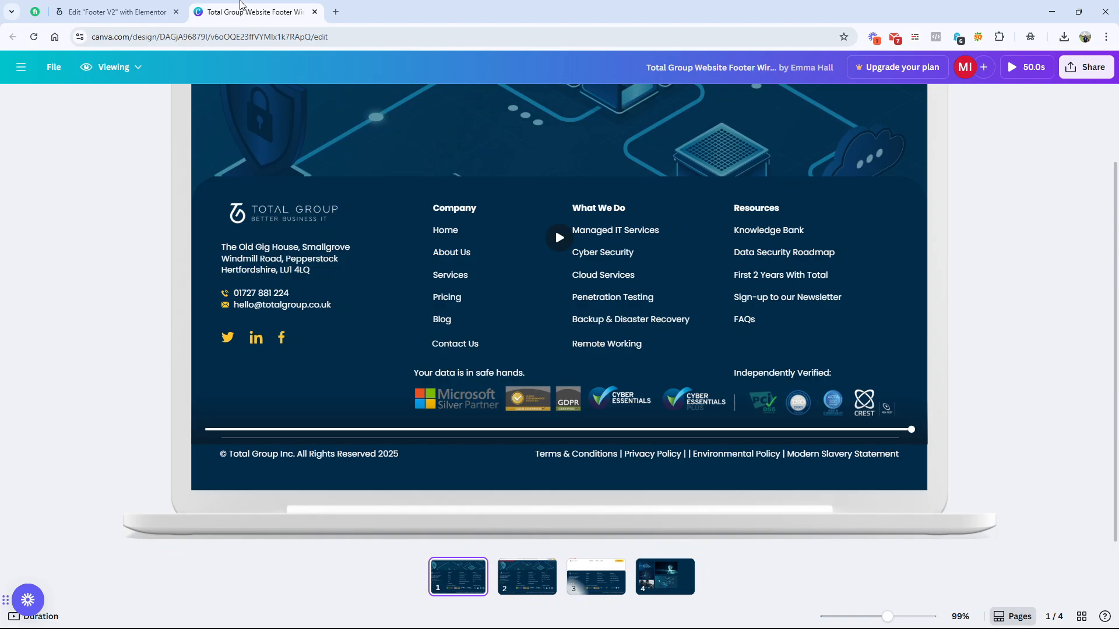
click(159, 12)
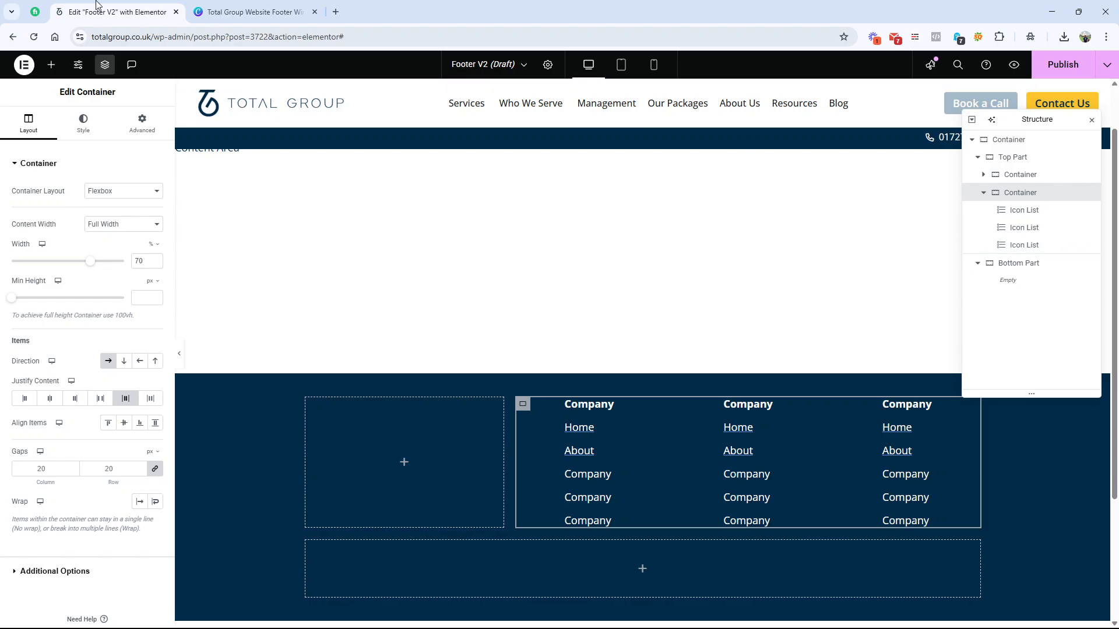
click(250, 12)
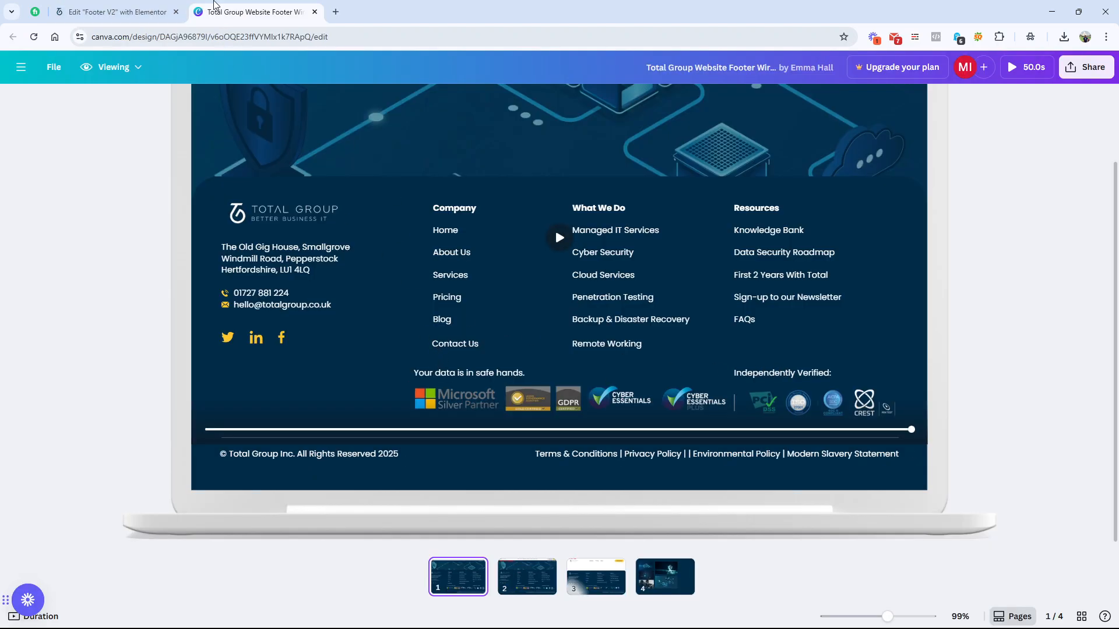
click(116, 12)
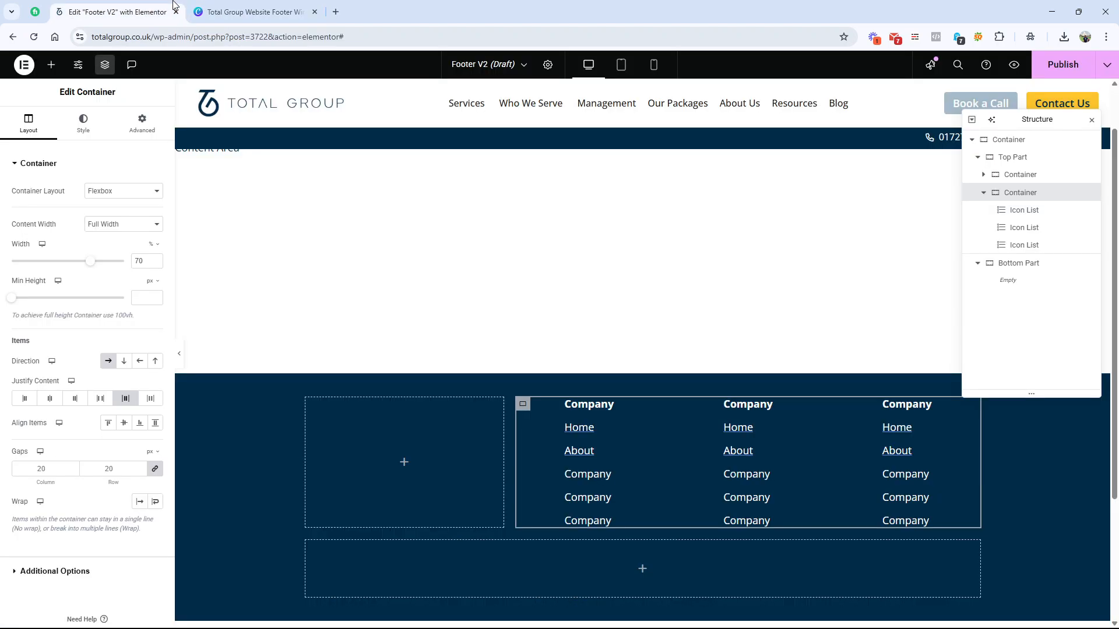
click(299, 2)
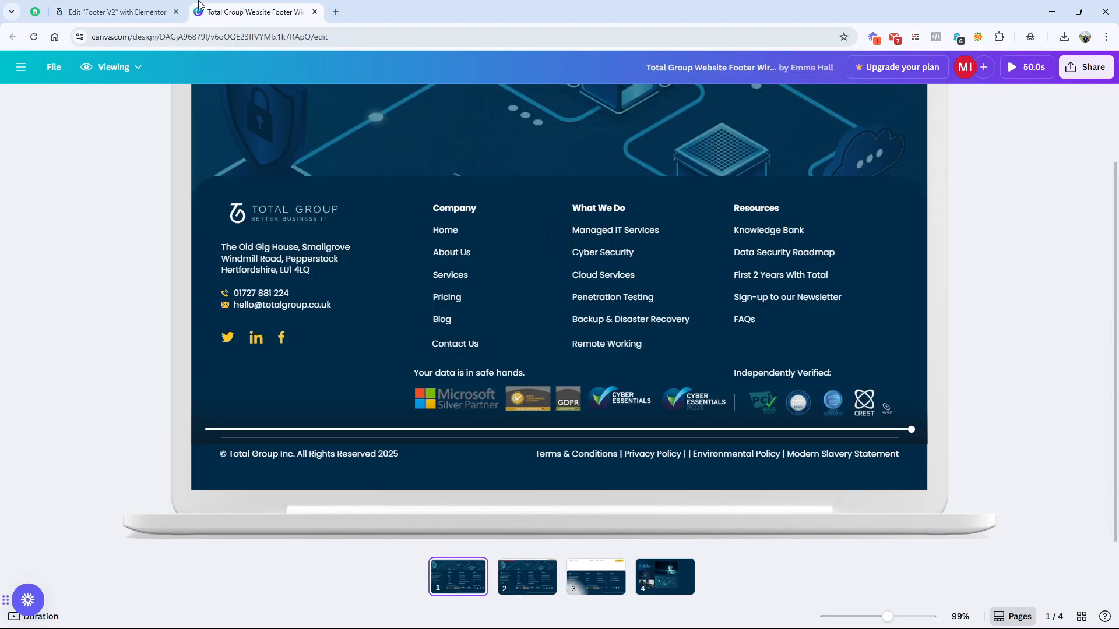
click(134, 11)
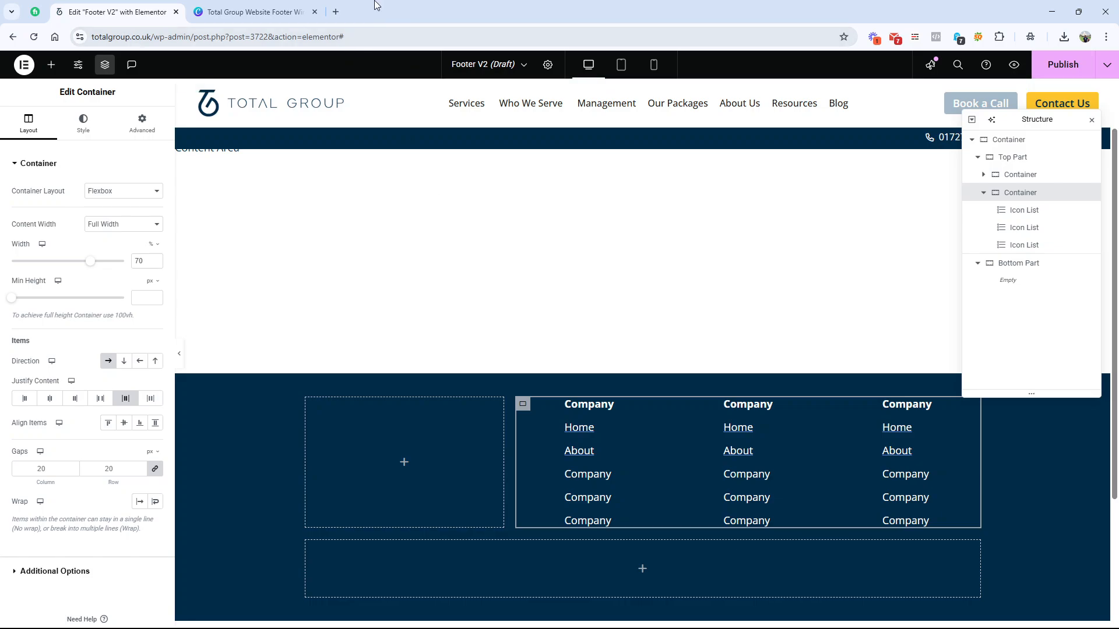
click(309, 5)
click(146, 11)
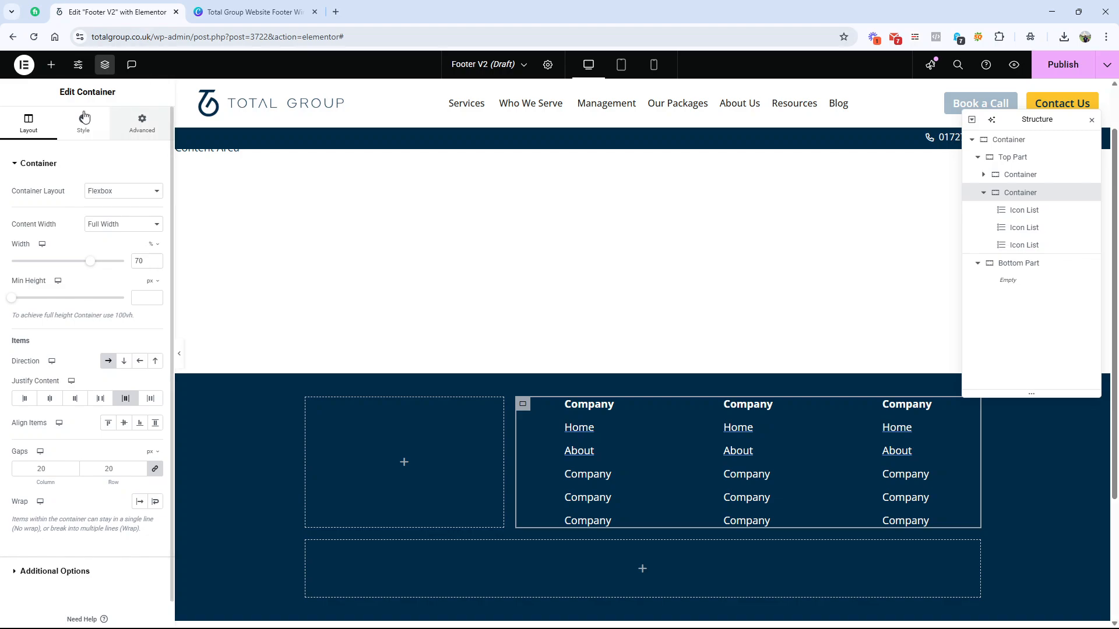
Step: Add a new container and nest it below the three Icon Lists within their parent container
click(52, 64)
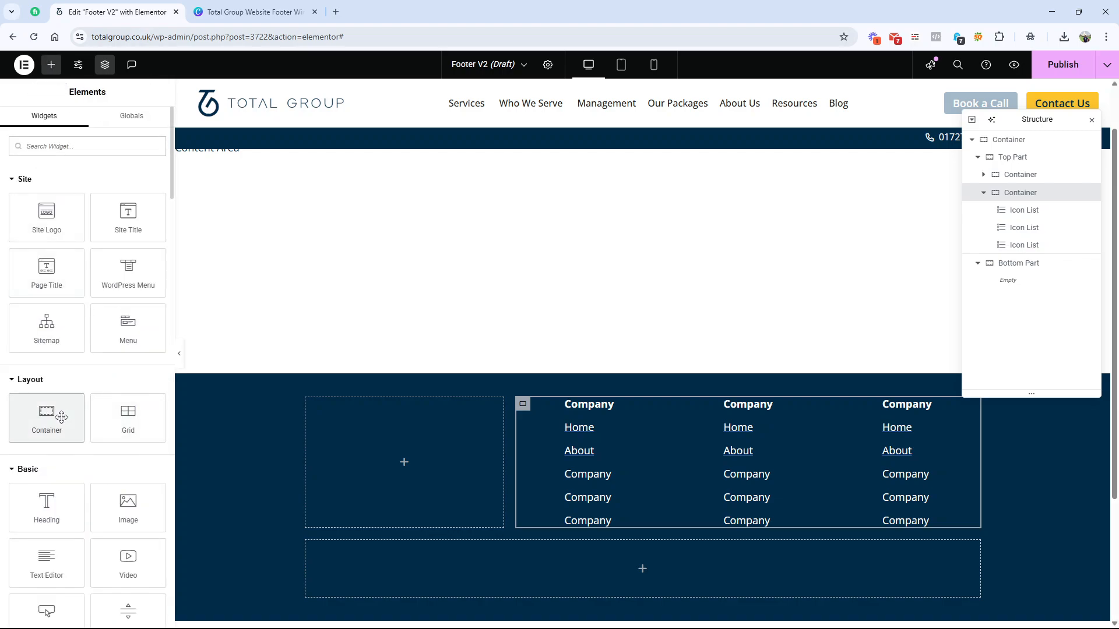
drag(47, 418, 723, 484)
scroll(651, 454, down, 2)
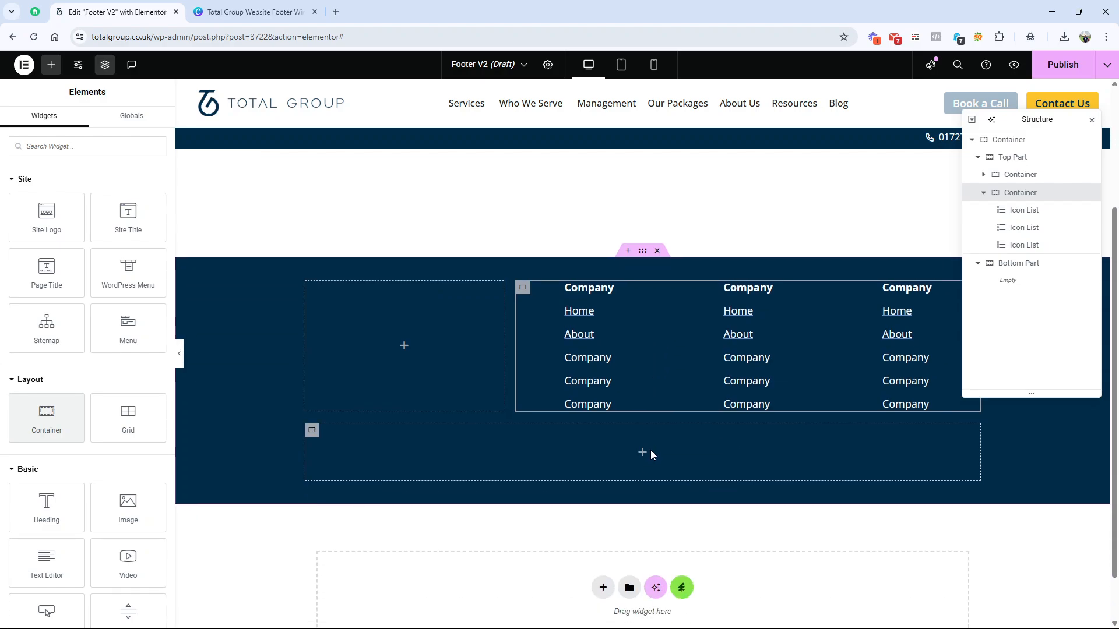
drag(46, 417, 747, 333)
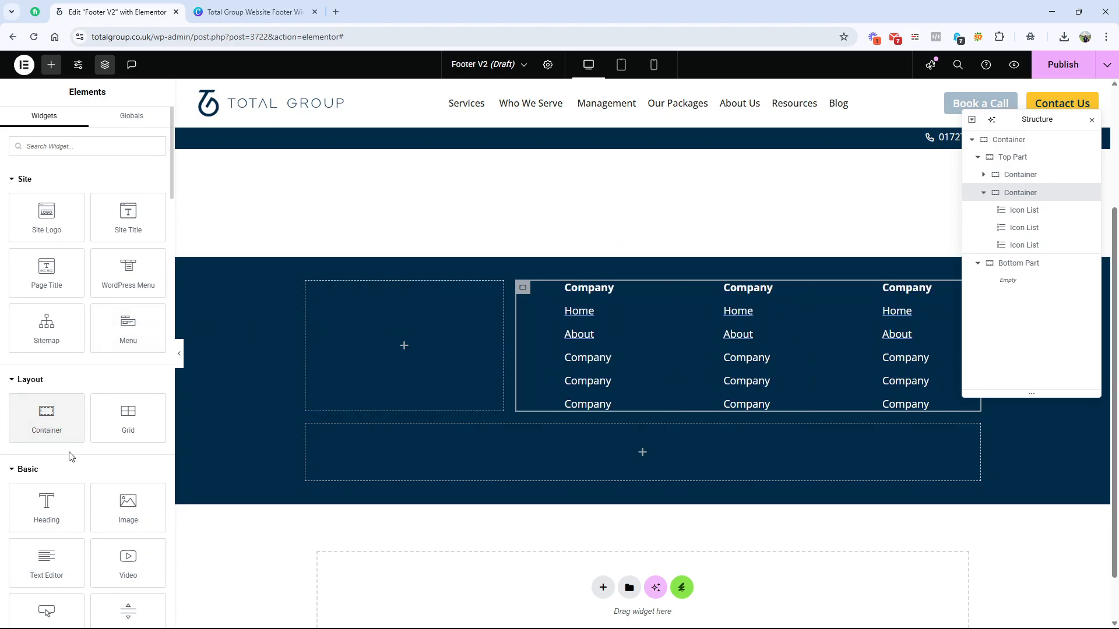
drag(47, 415, 724, 342)
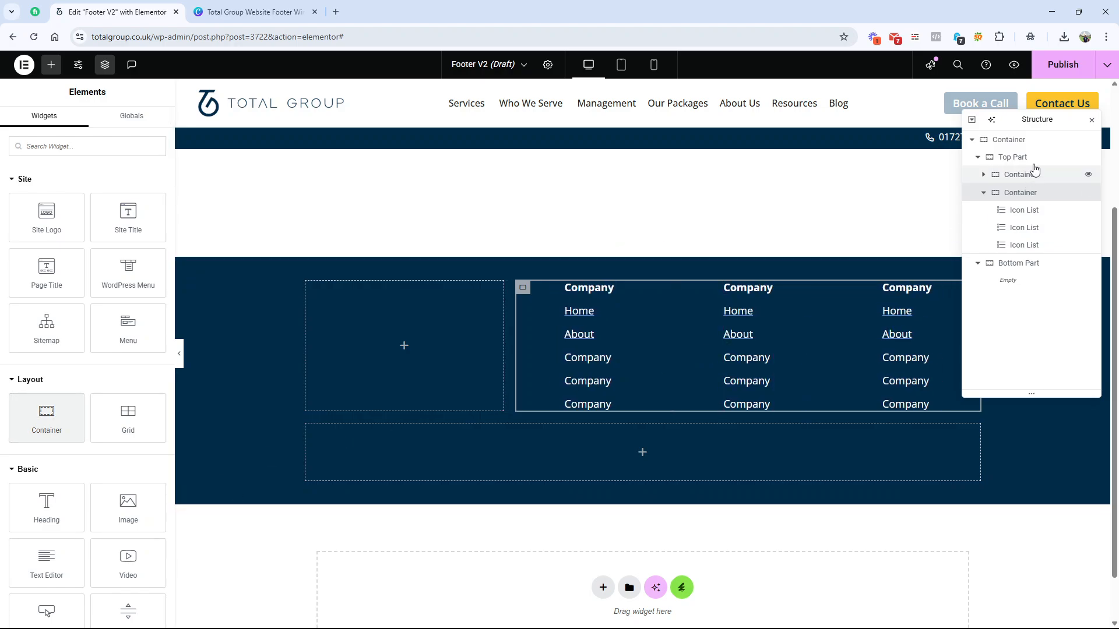
click(1106, 64)
click(1057, 94)
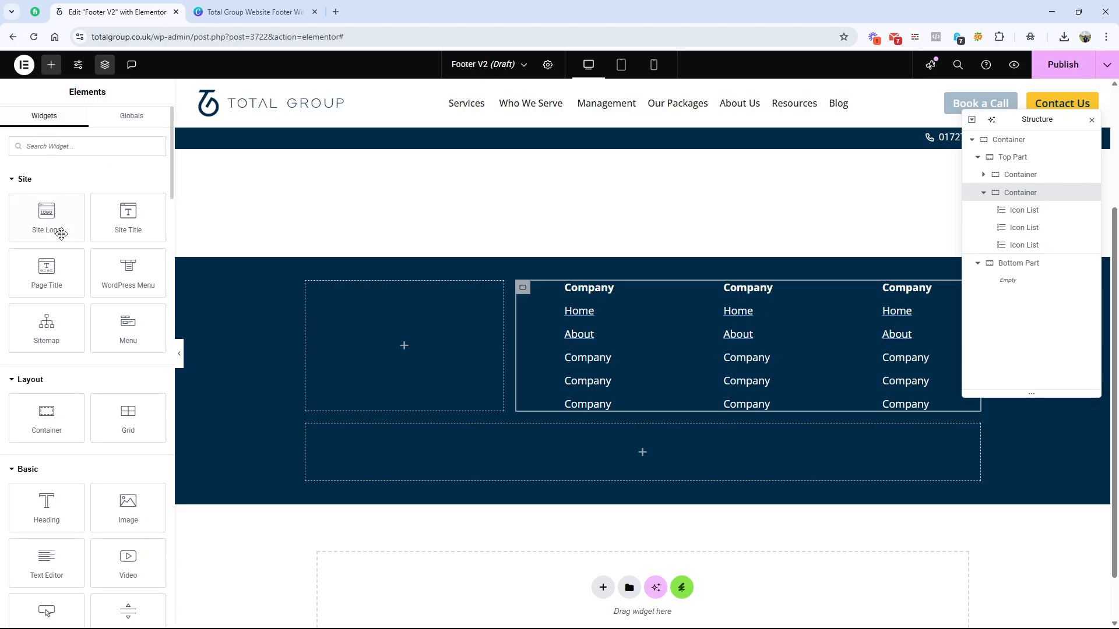
drag(47, 415, 707, 317)
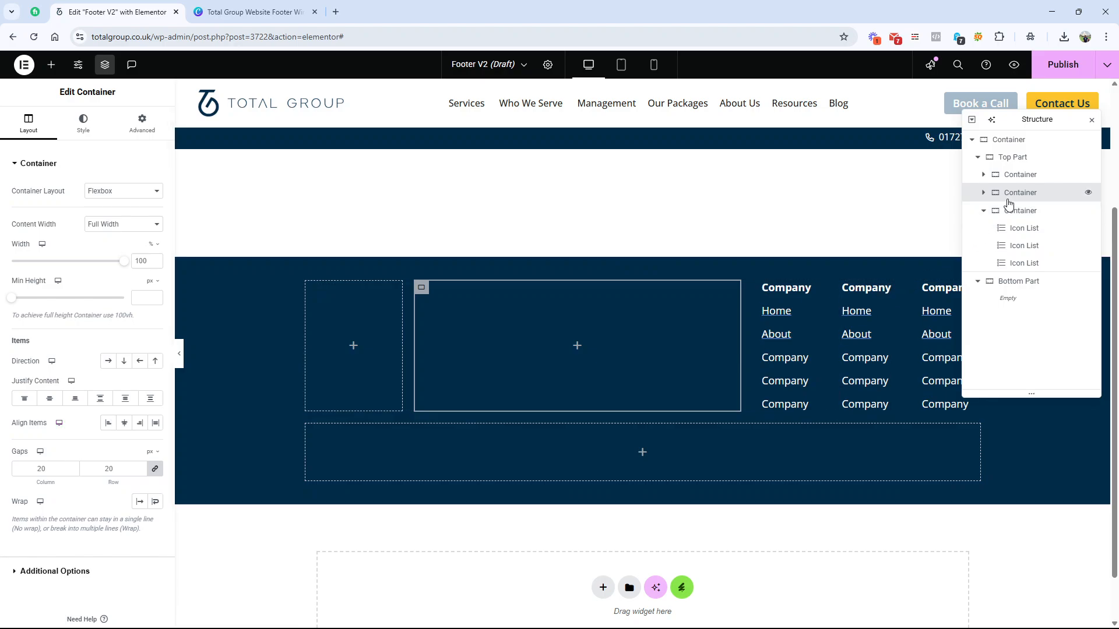
drag(1012, 197, 1025, 266)
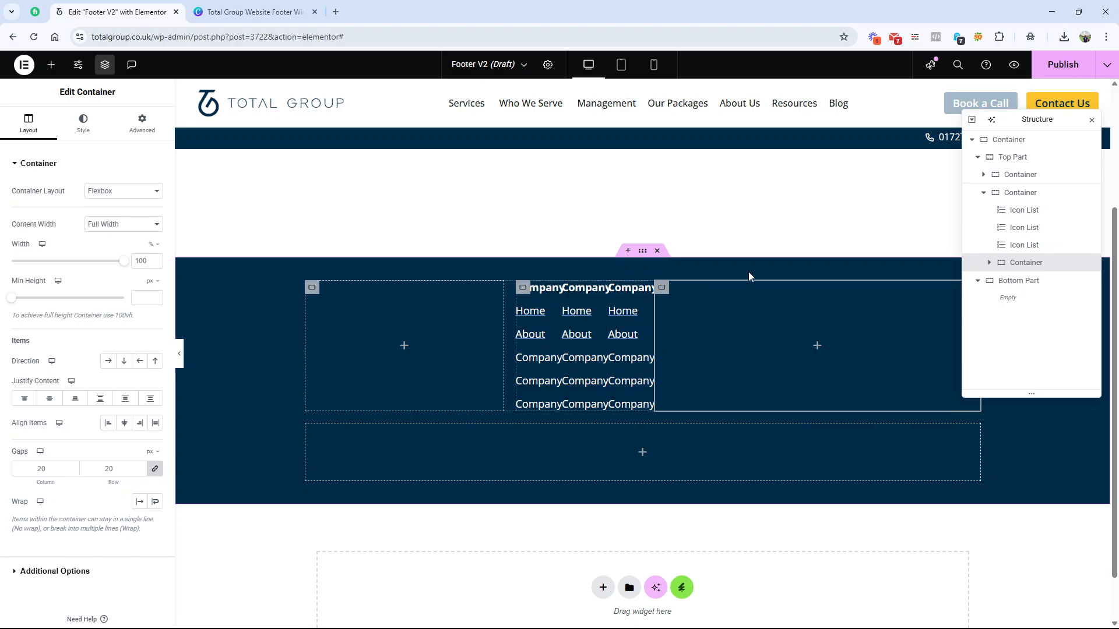
Step: Rename the container holding the three Icon Lists and the nested container "Top Right"
click(1024, 198)
double_click(1021, 192)
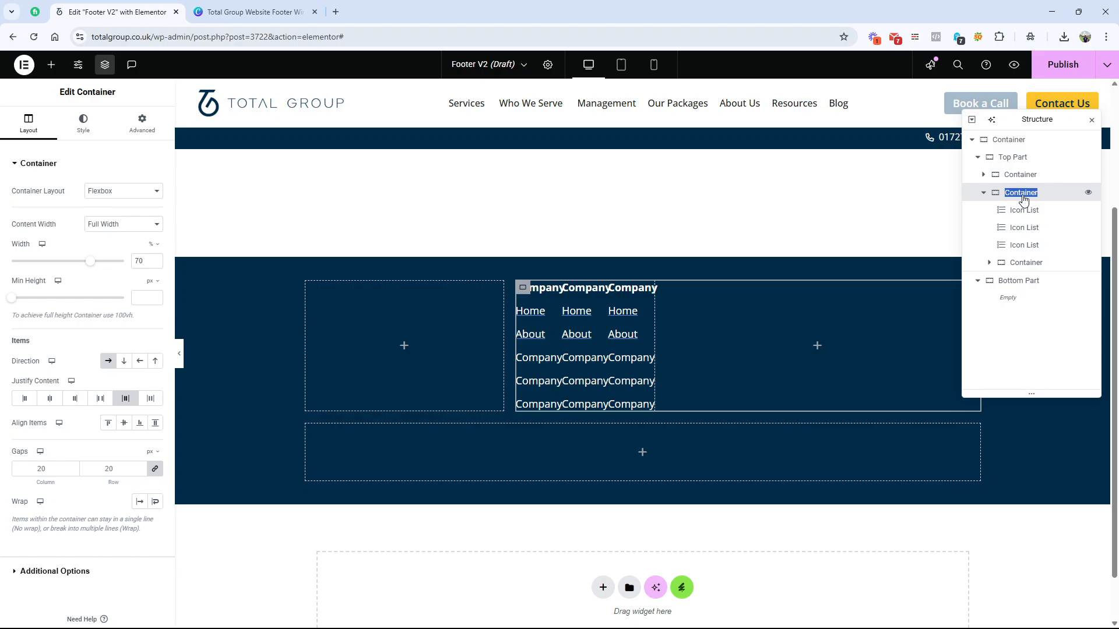
text(Top Right)
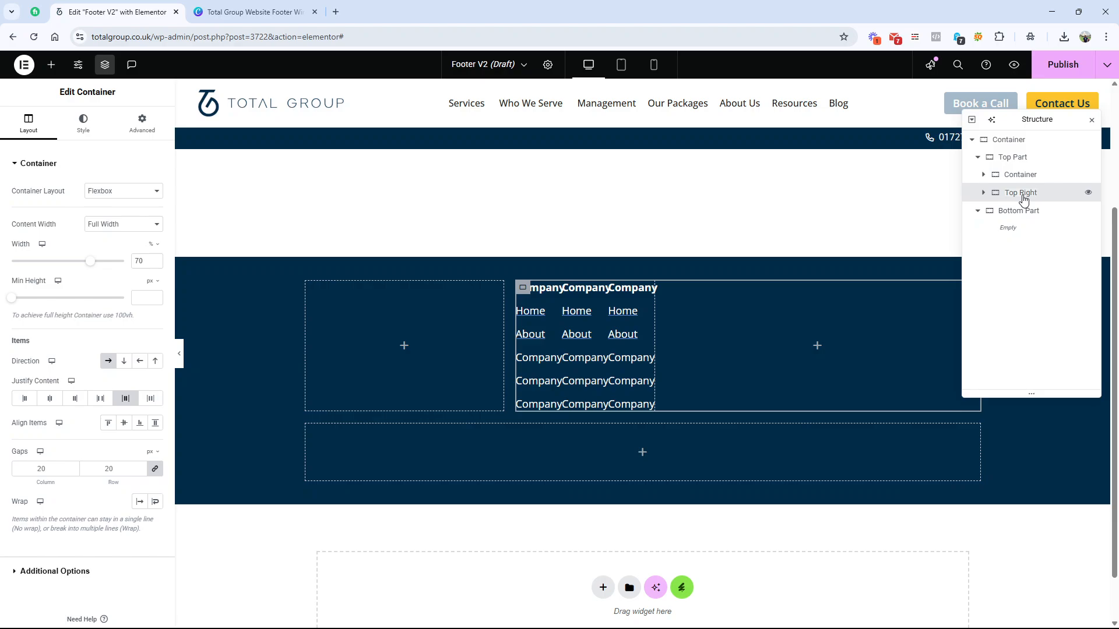
click(982, 193)
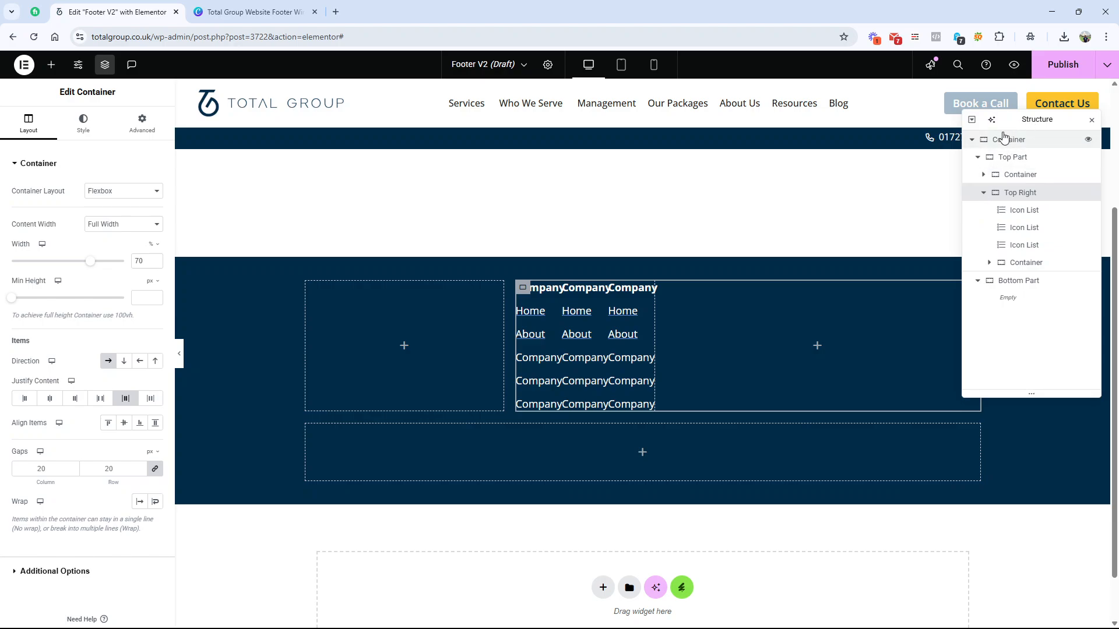
drag(1017, 119, 984, 192)
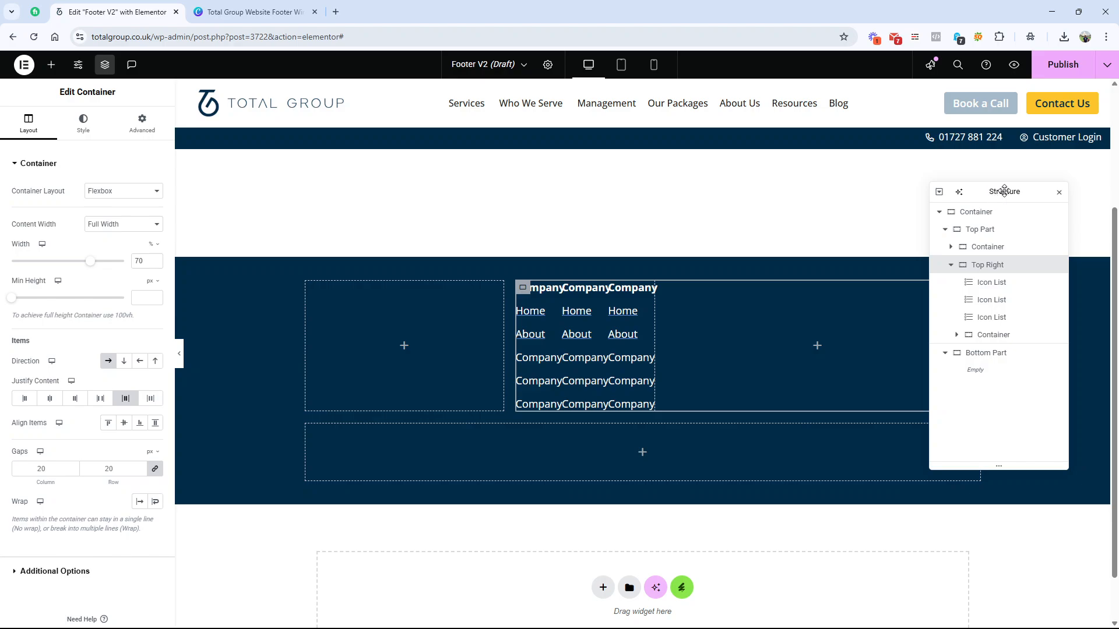
click(106, 73)
click(106, 70)
drag(986, 196, 1006, 132)
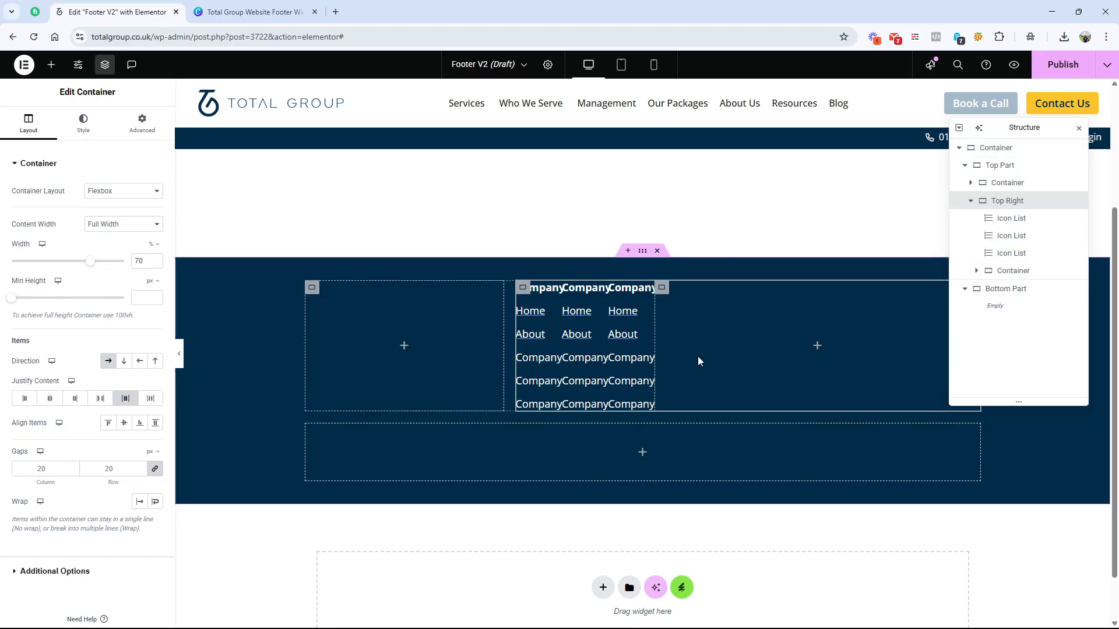
Step: Enable wrapping on the Top Right container so its nested full-width container sits beneath the Icon Lists
click(1027, 270)
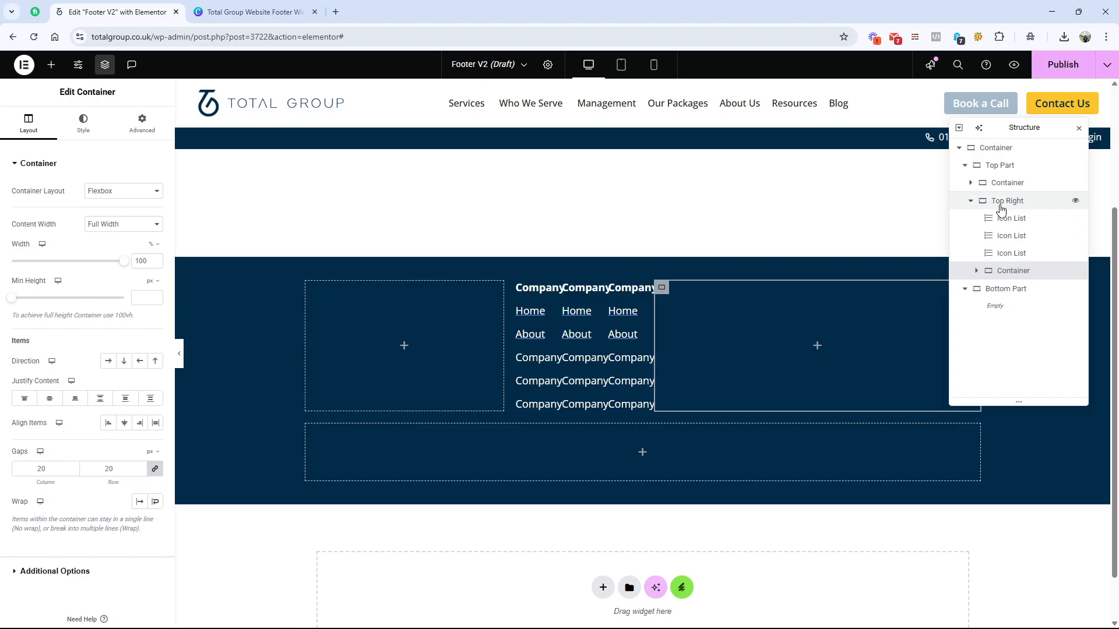
click(1000, 205)
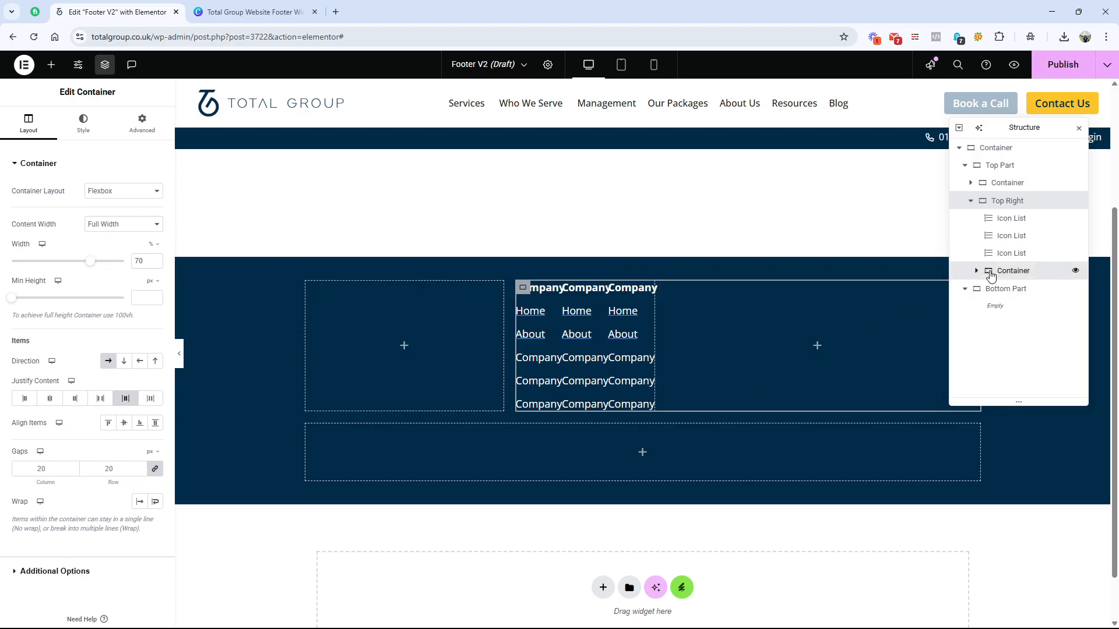
click(991, 274)
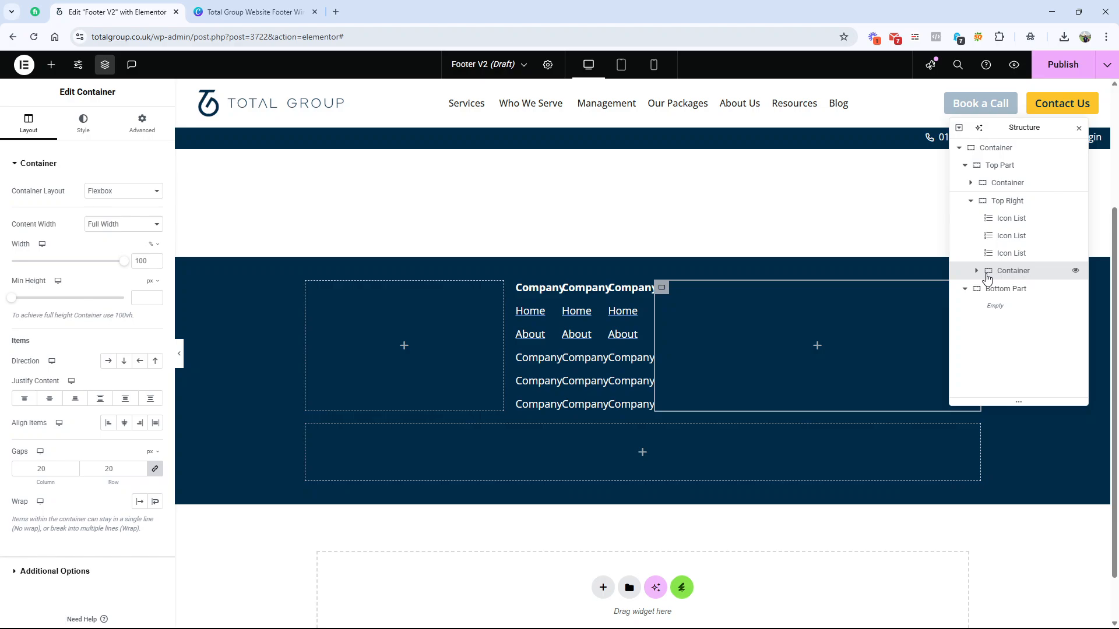
click(1017, 207)
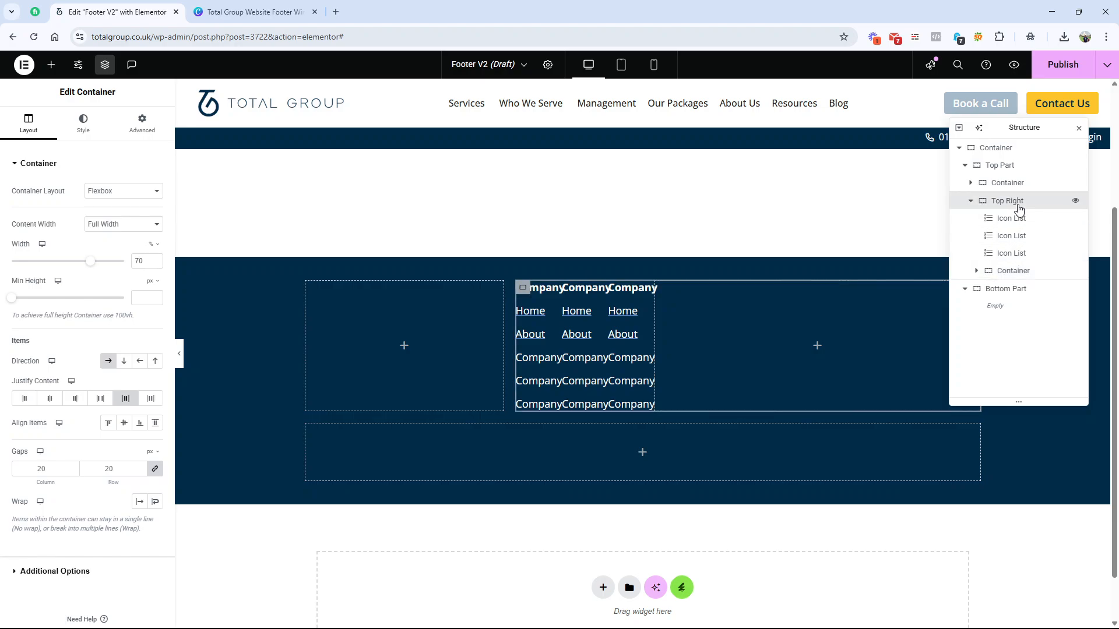
click(155, 503)
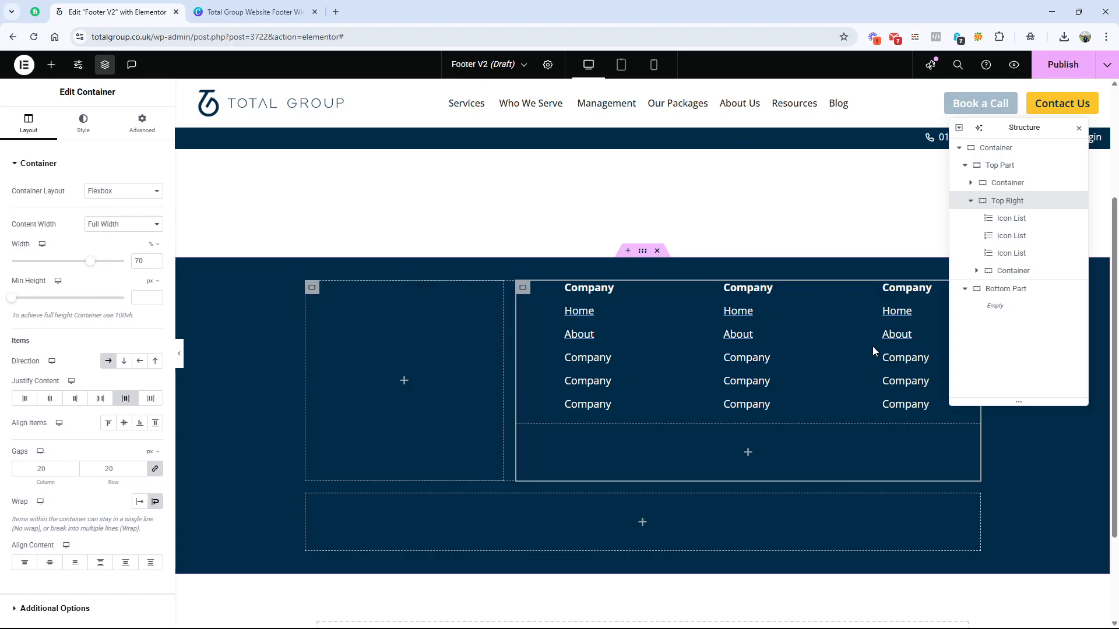
Step: Inspect the nested container and first Icon List, and compare them with the badge rows and link columns in the Canva wireframe
click(1009, 272)
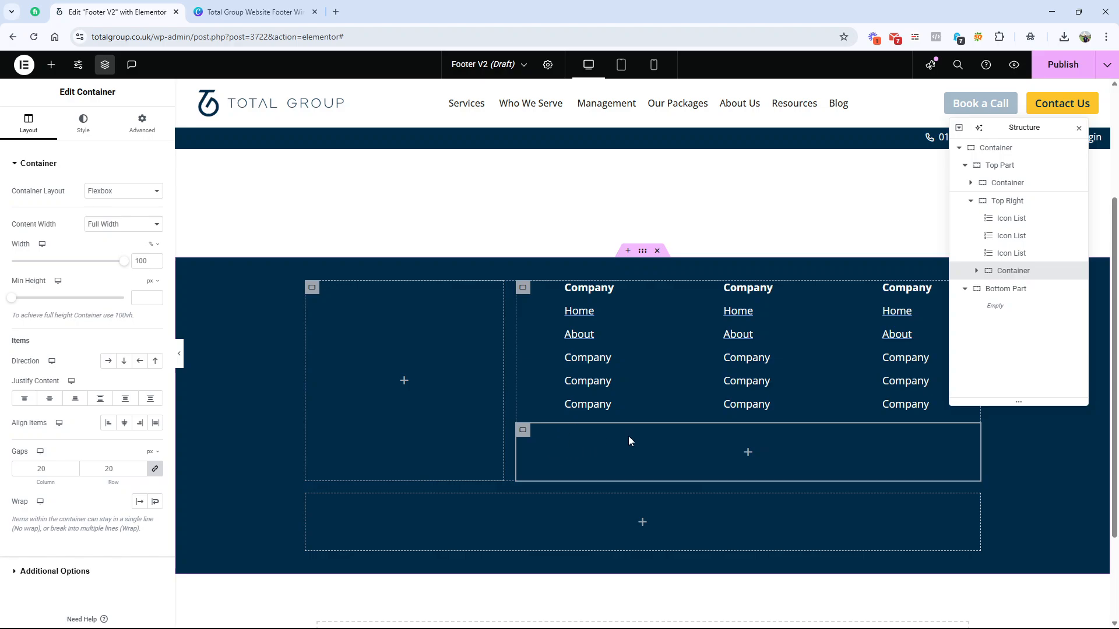
click(1025, 219)
click(1029, 202)
click(1016, 219)
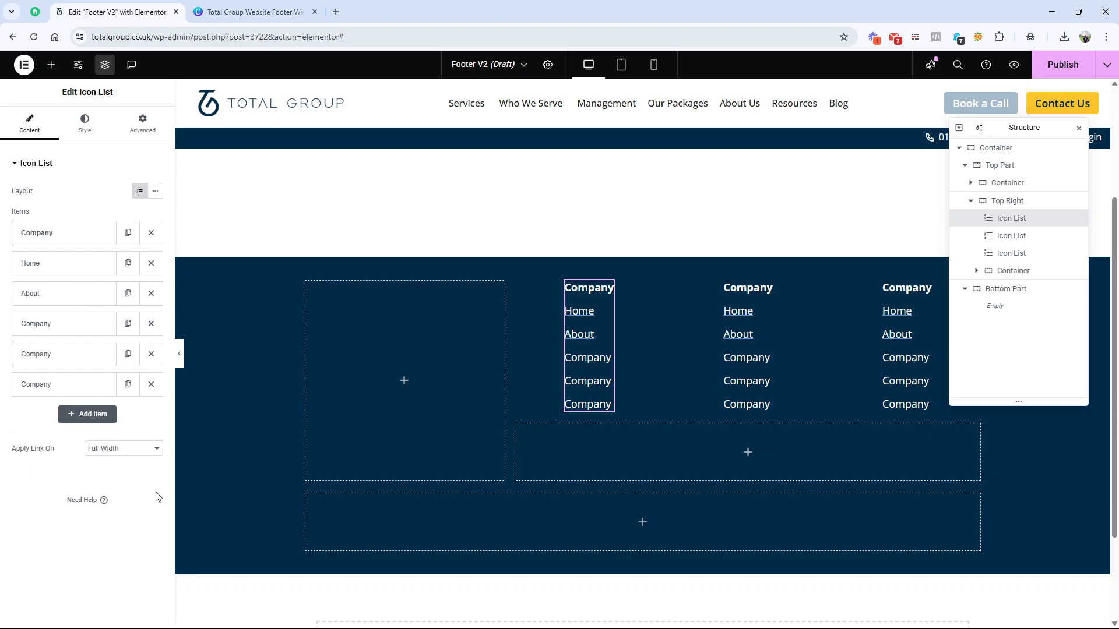
click(239, 13)
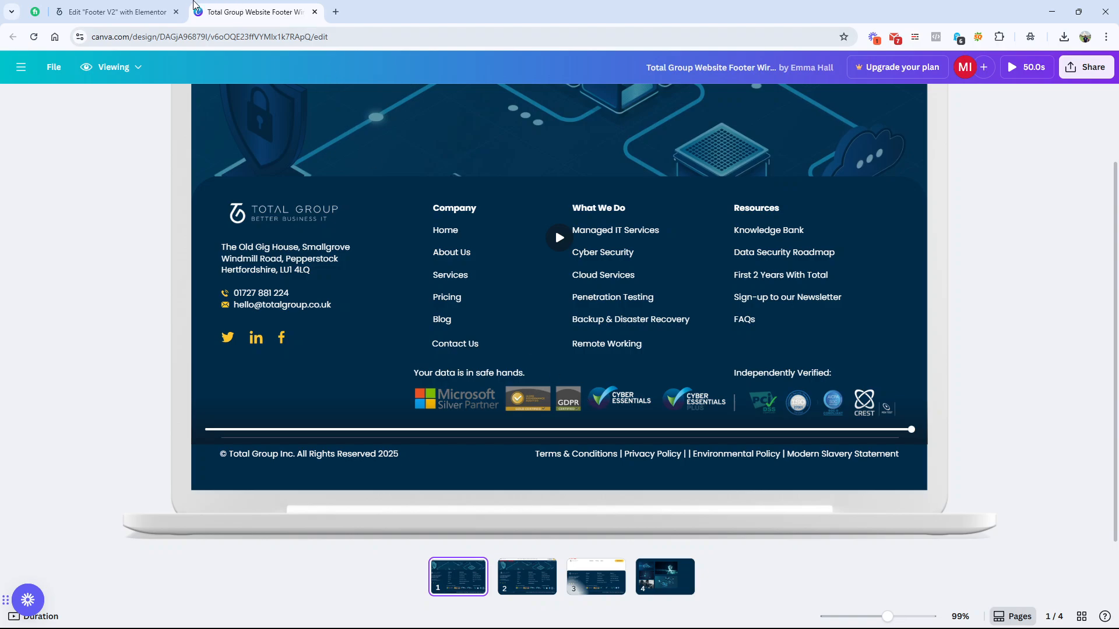
click(116, 12)
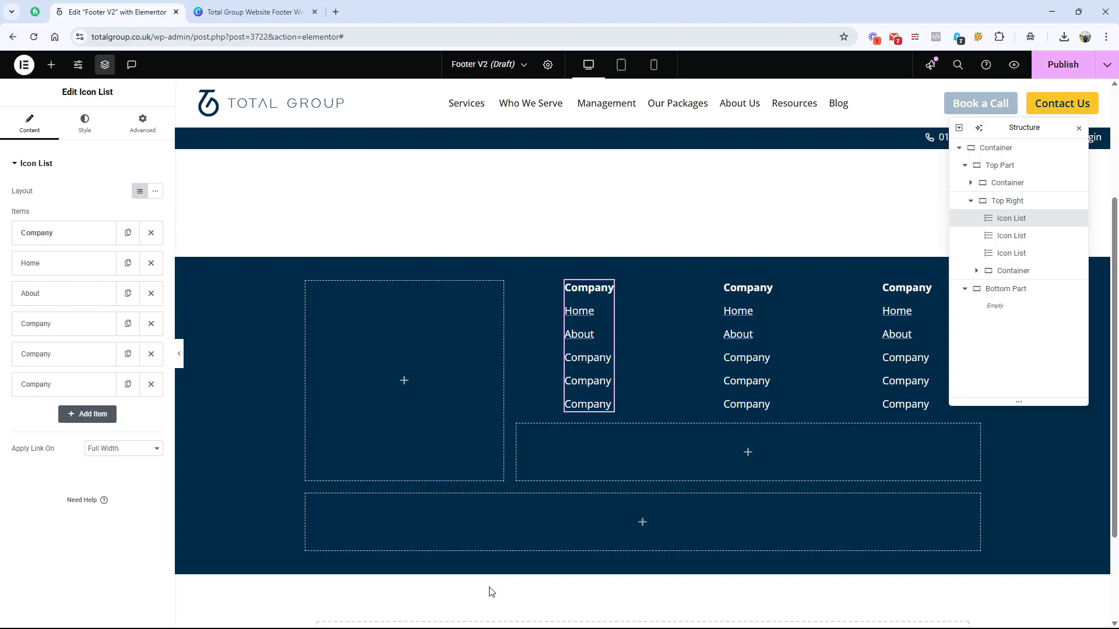
Step: Add another container inside the container beneath the Icon Lists and save the footer as a draft
click(51, 64)
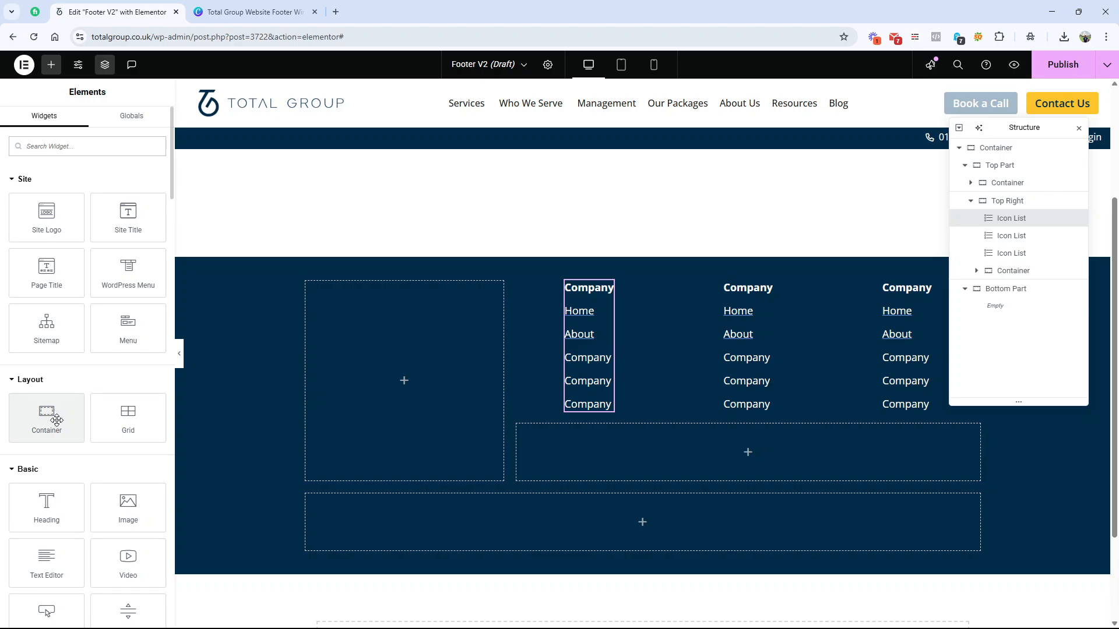
drag(56, 420, 587, 454)
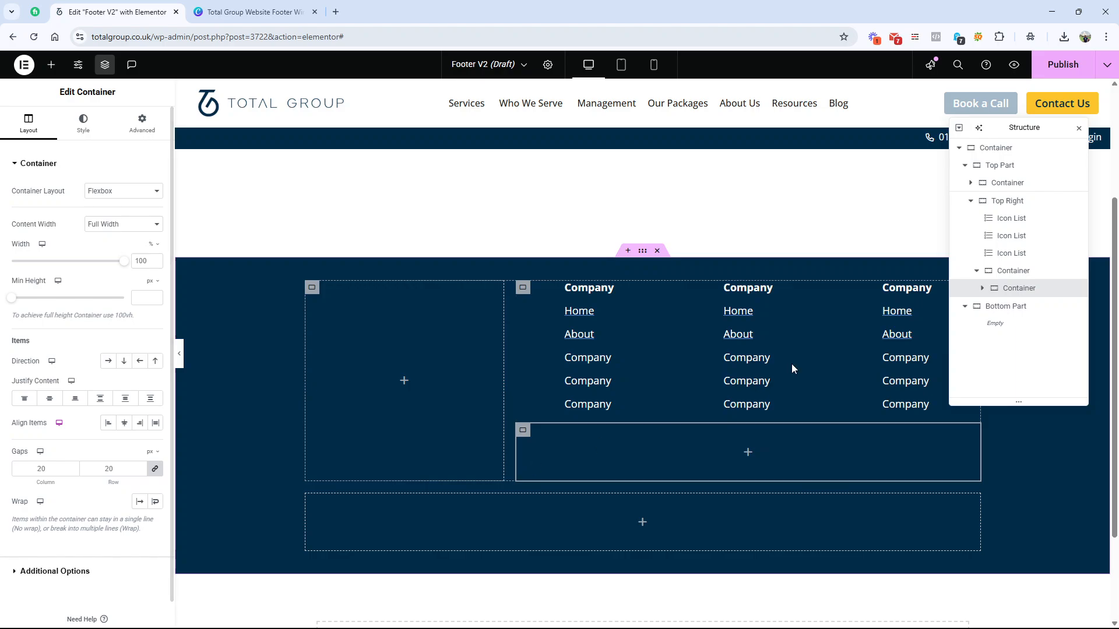
click(984, 289)
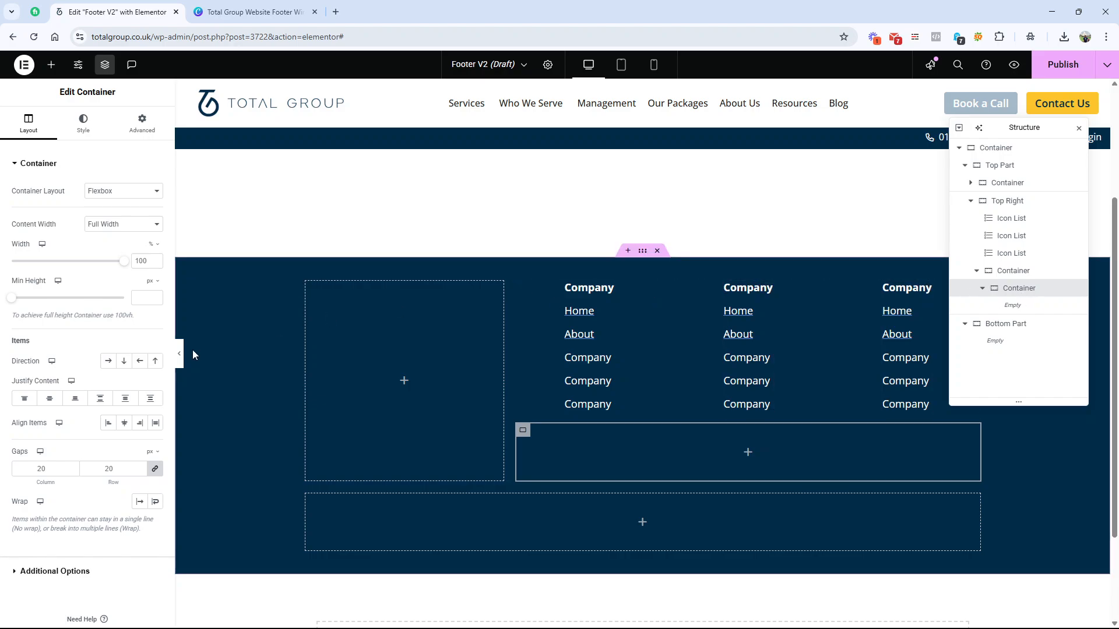
click(150, 133)
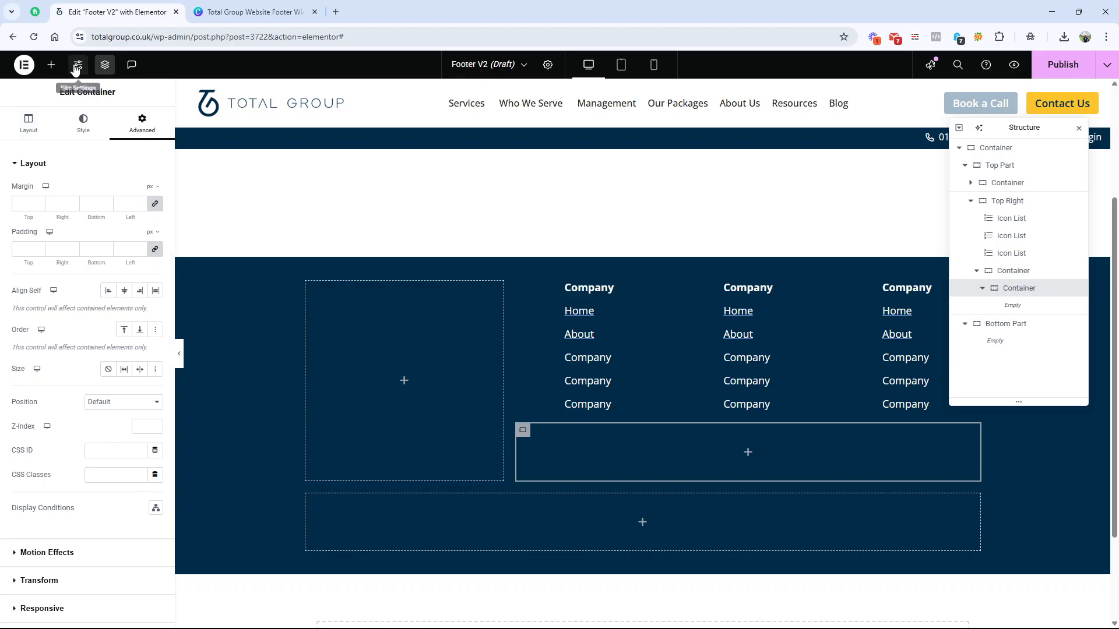
click(1106, 64)
click(1043, 92)
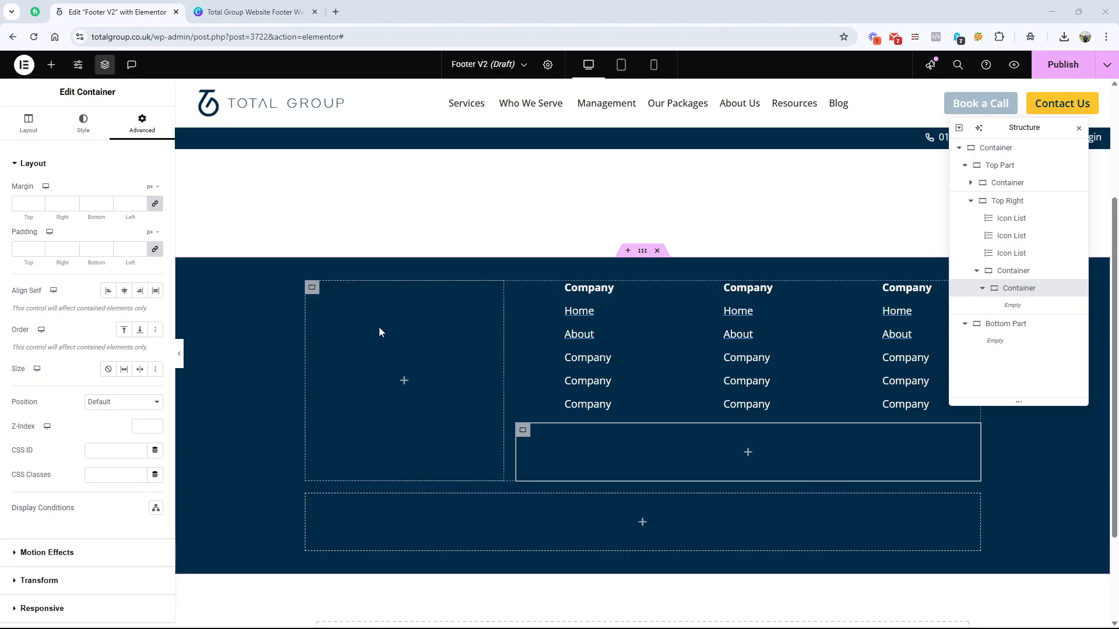
Step: Check the site-wide default container padding and gaps in the Site Settings layout options
click(78, 65)
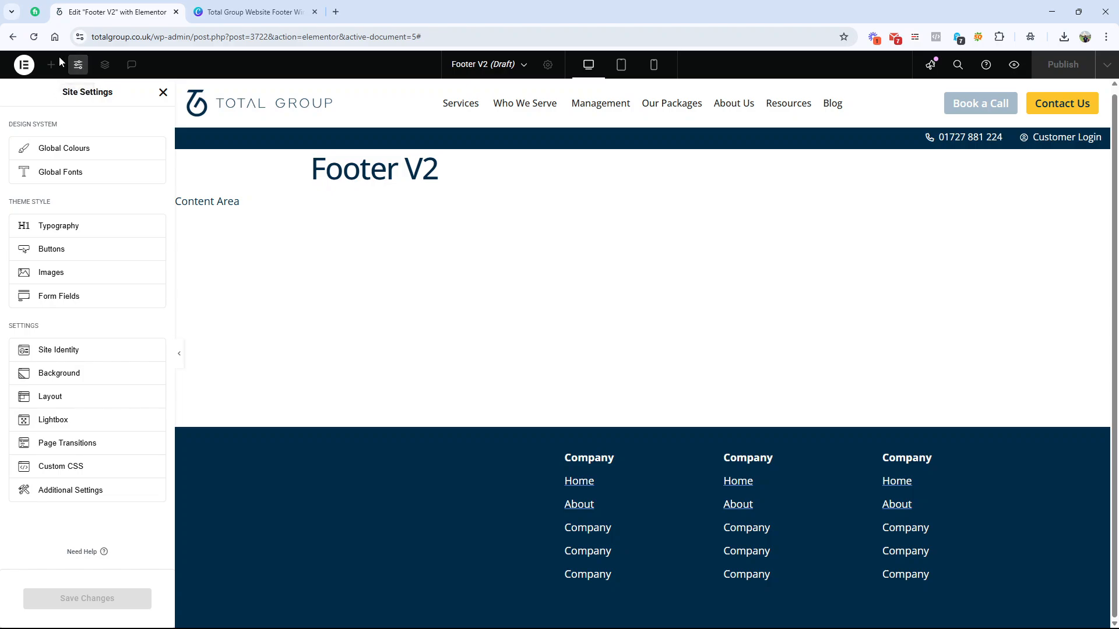
click(63, 410)
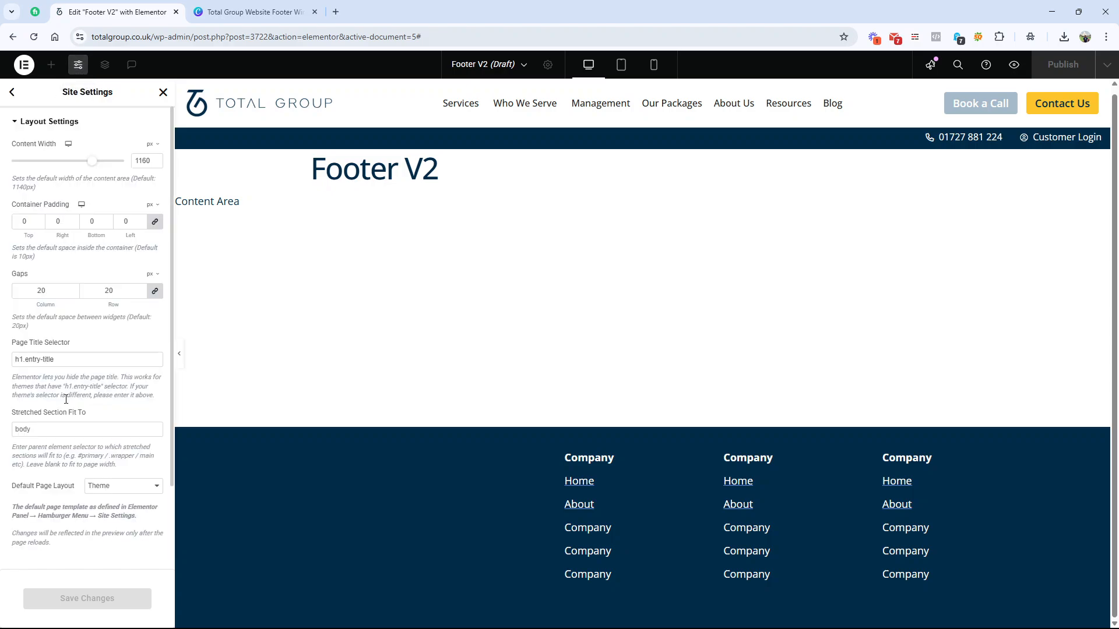
double_click(28, 221)
click(163, 92)
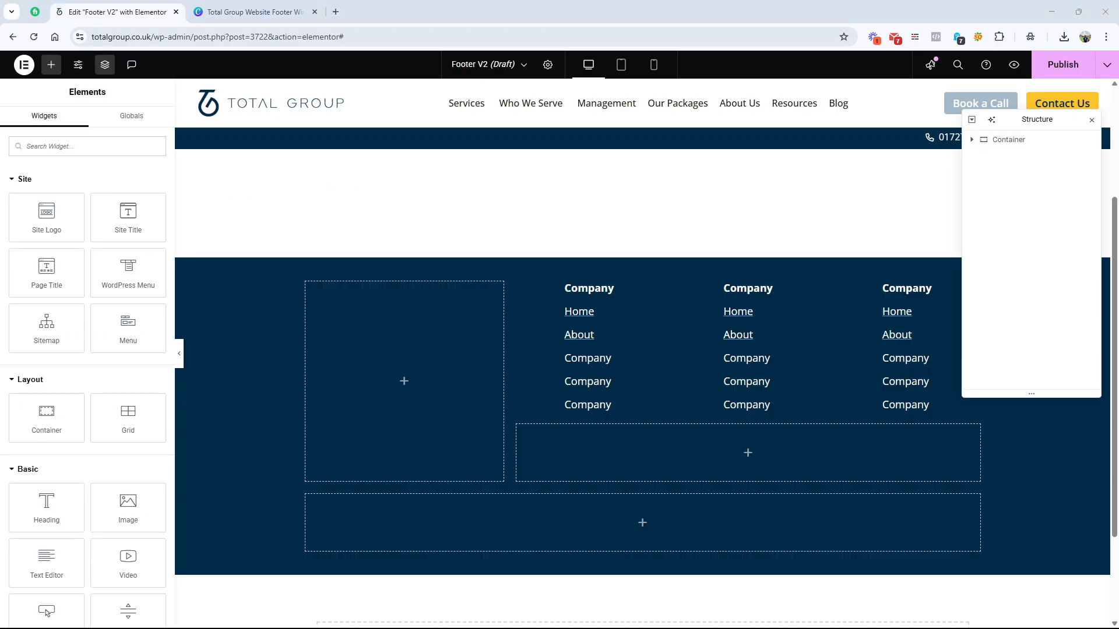
Step: Open the margin and padding settings of the innermost container beneath the Icon Lists
scroll(641, 476, up, 1)
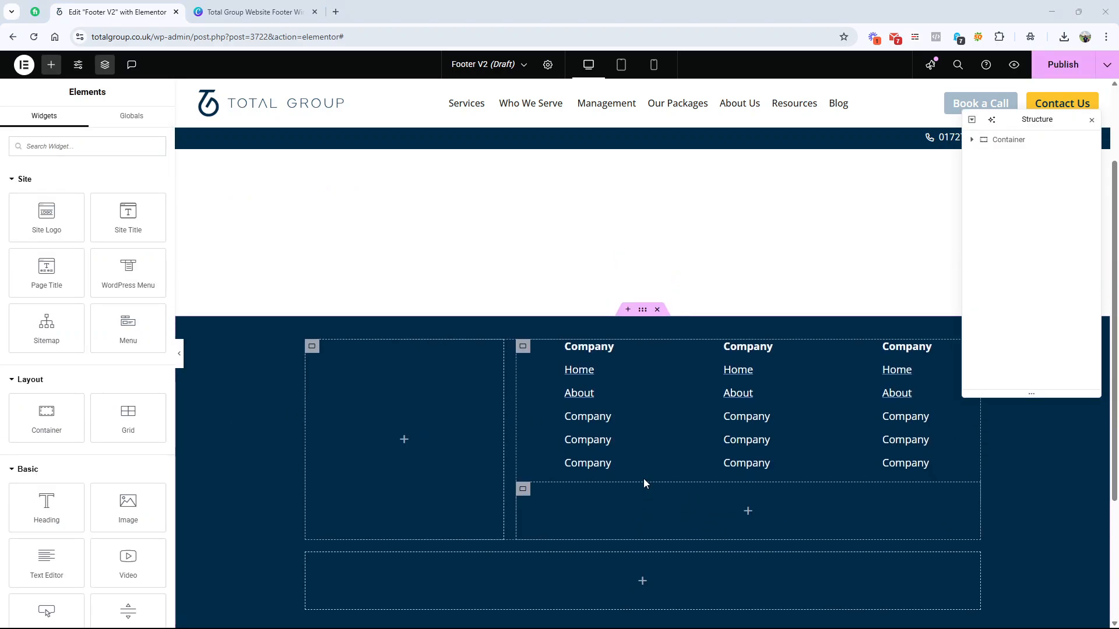
click(522, 488)
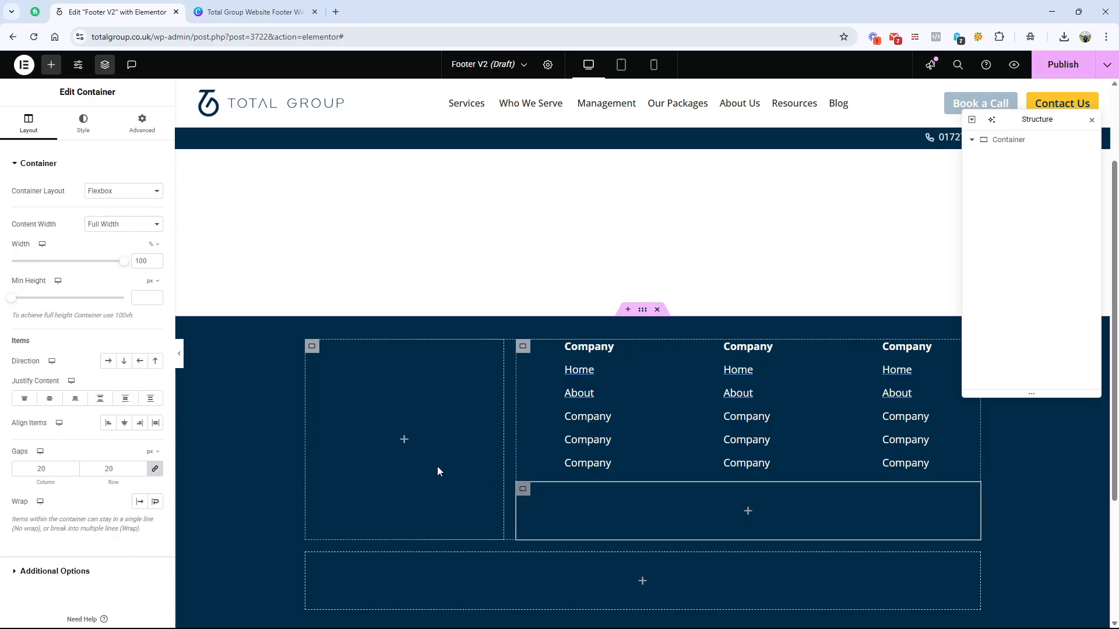
click(143, 125)
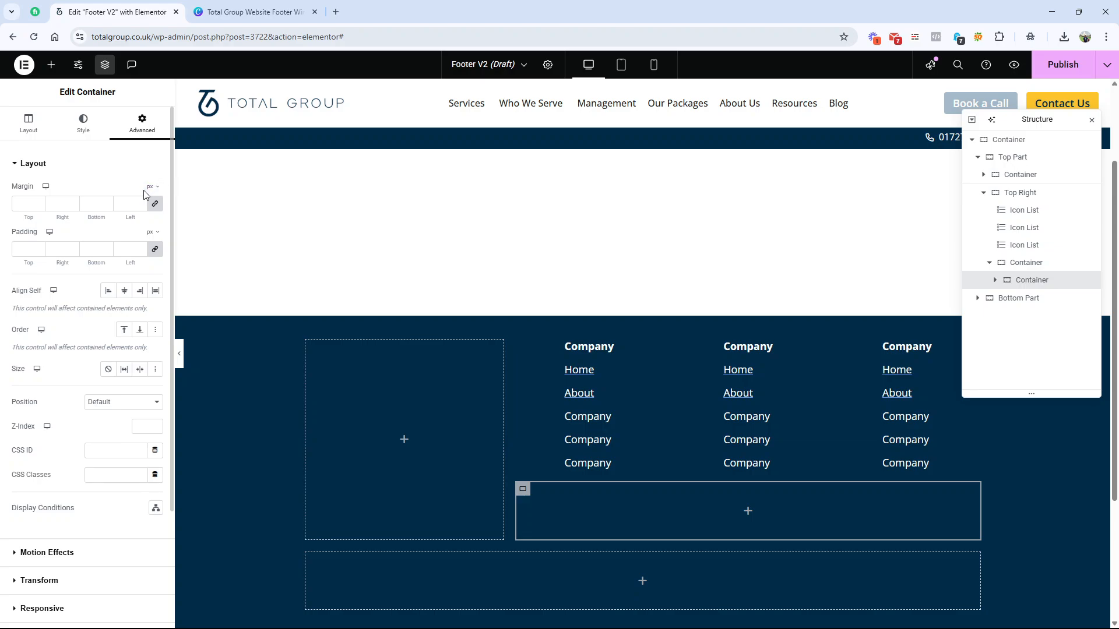
click(27, 251)
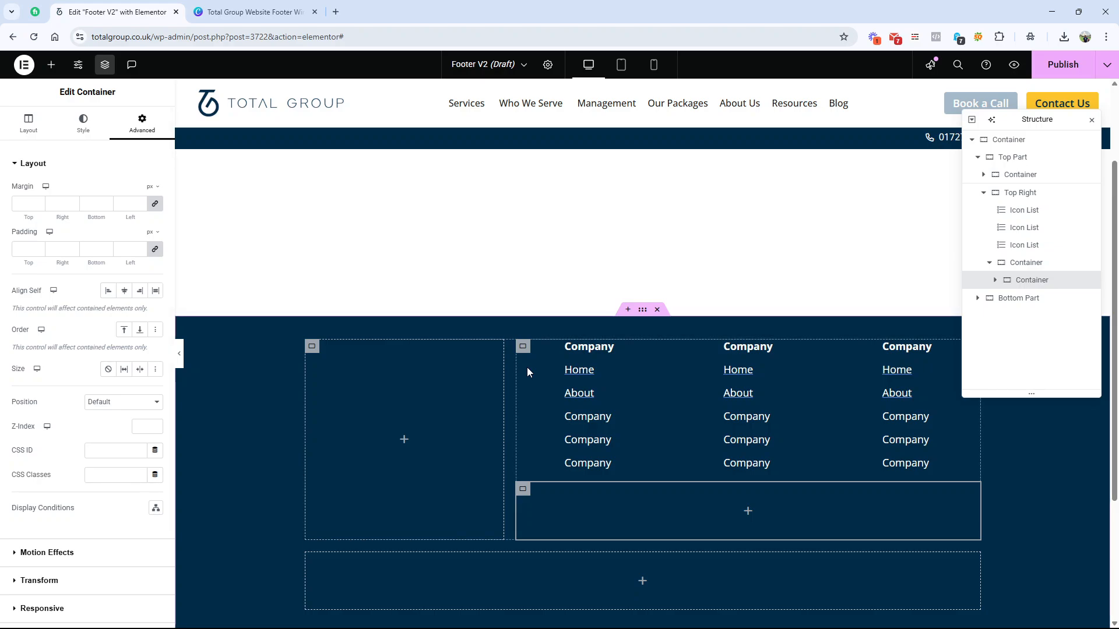
Step: Check the badge rows in the Canva wireframe, then add a container inside the innermost container beneath the Icon Lists and duplicate it
click(256, 12)
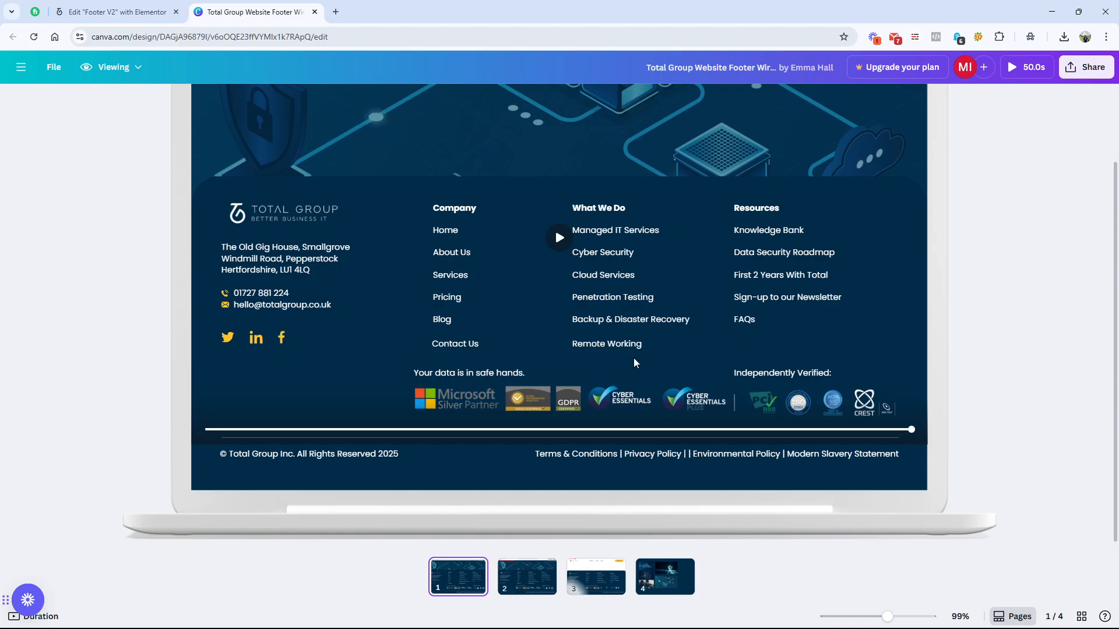
click(116, 12)
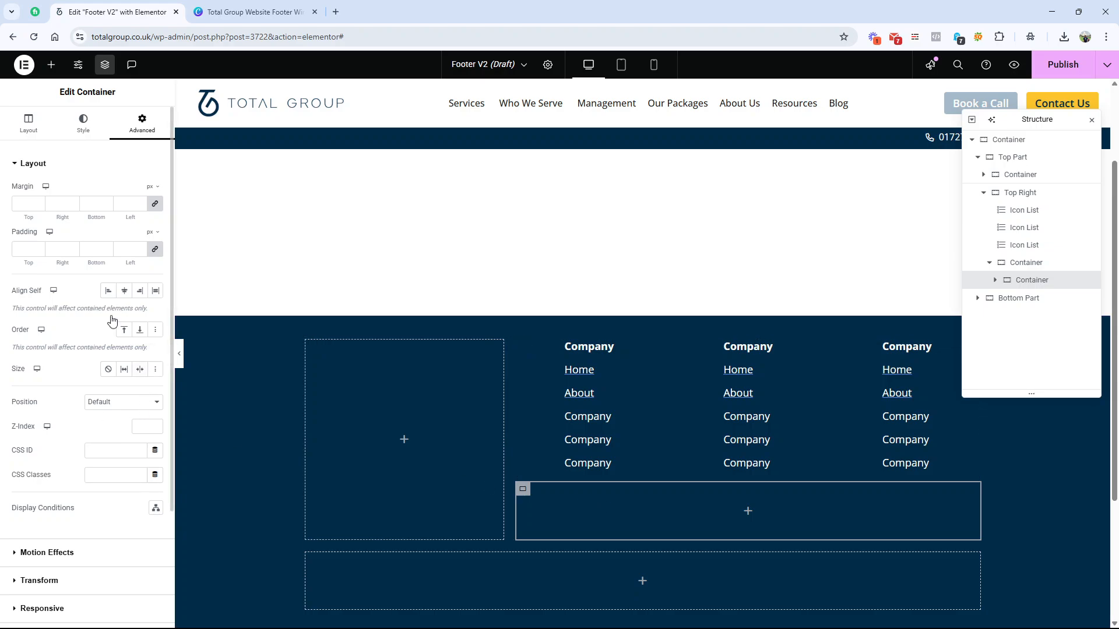
click(51, 64)
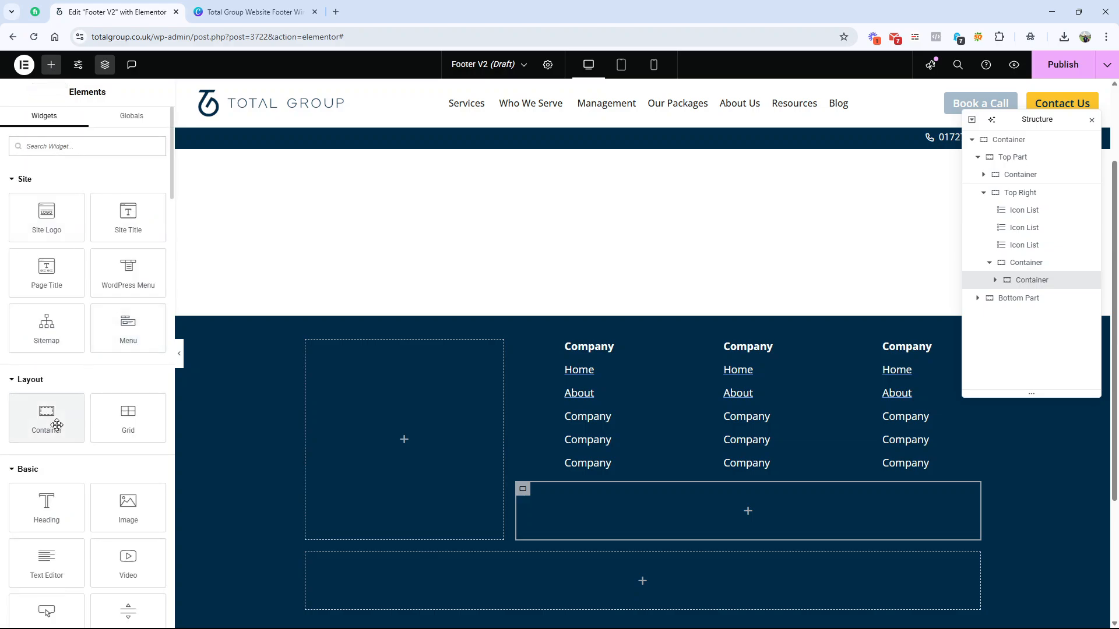
drag(54, 424, 635, 515)
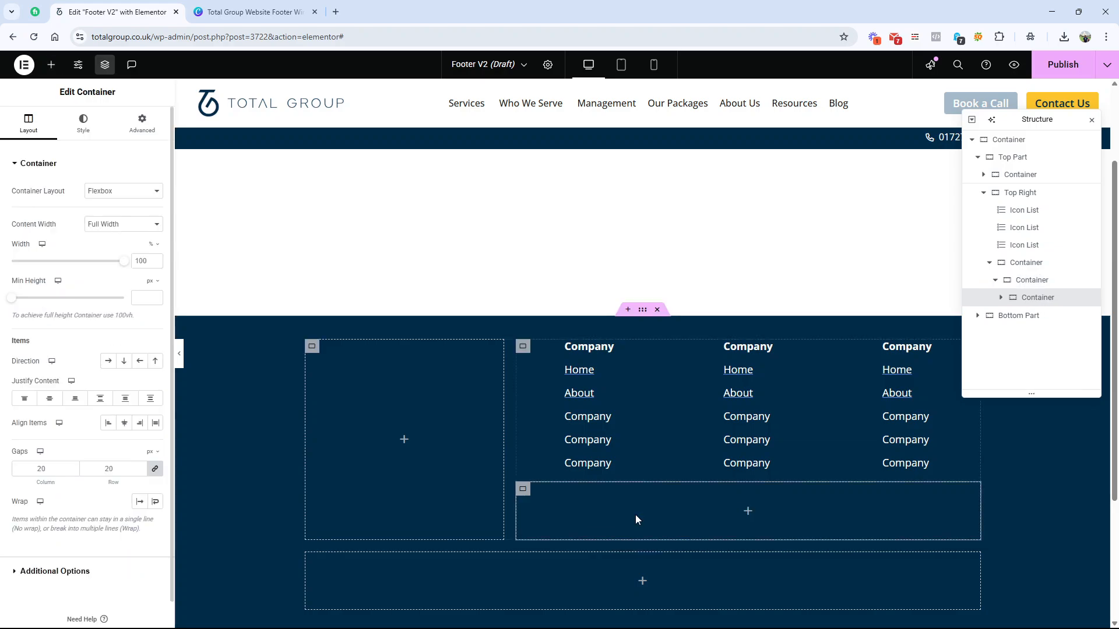
right_click(1030, 297)
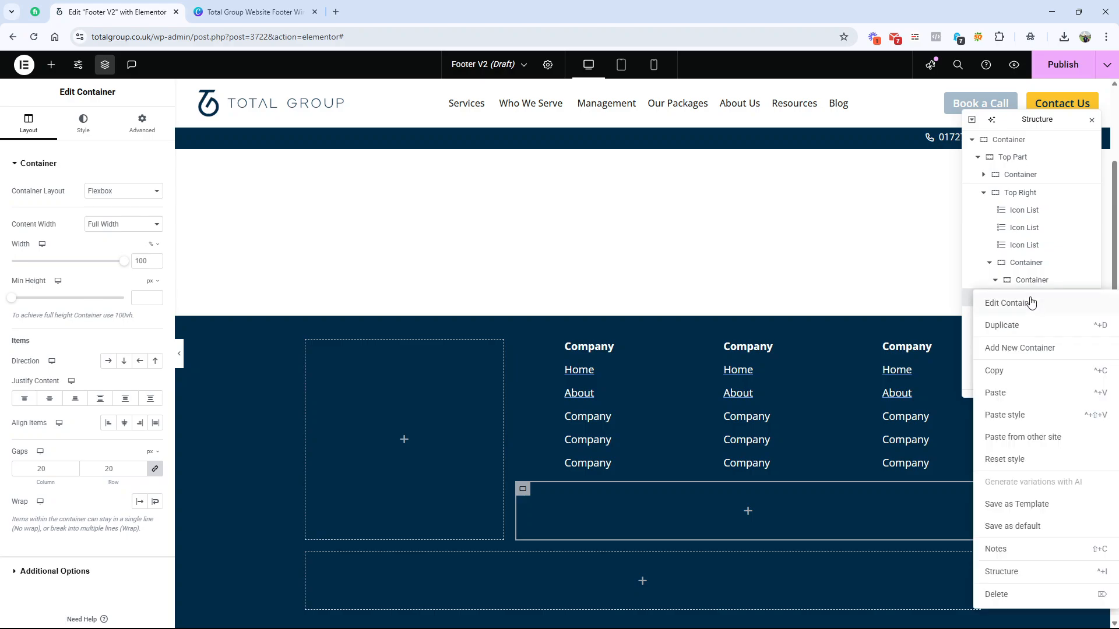
click(1020, 324)
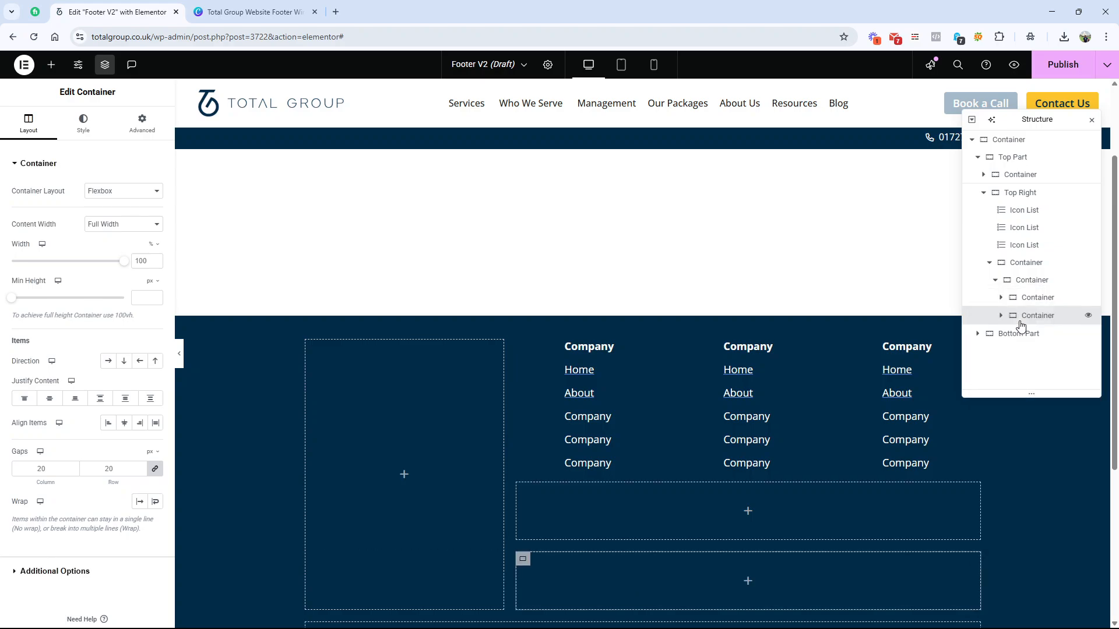
Step: Delete the two containers just nested inside the innermost container beneath the Icon Lists
click(1033, 281)
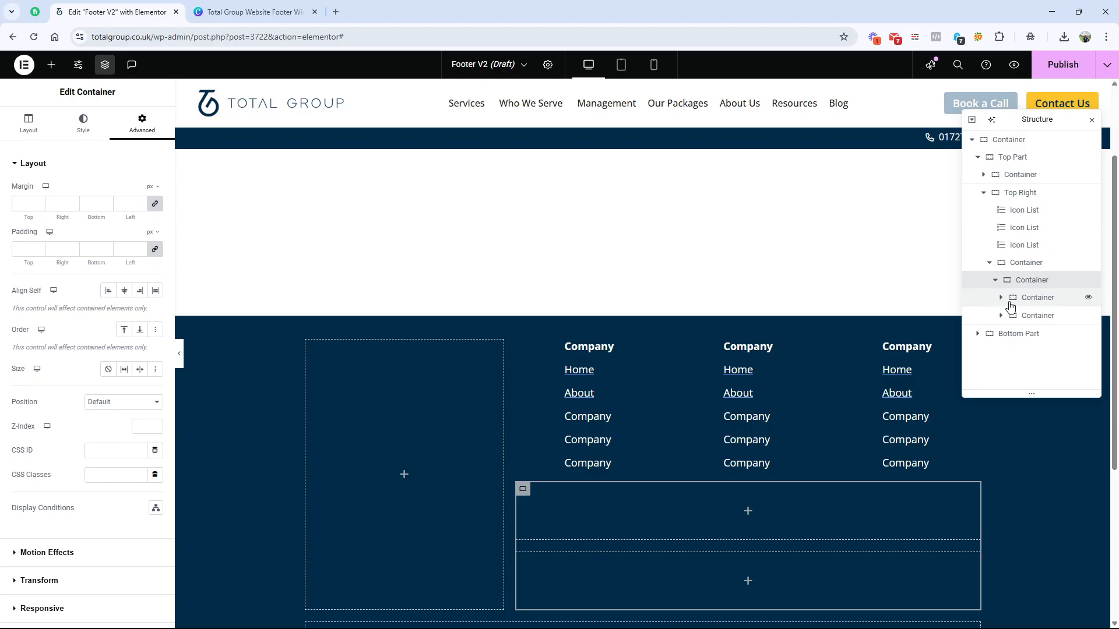
right_click(1020, 302)
click(1008, 603)
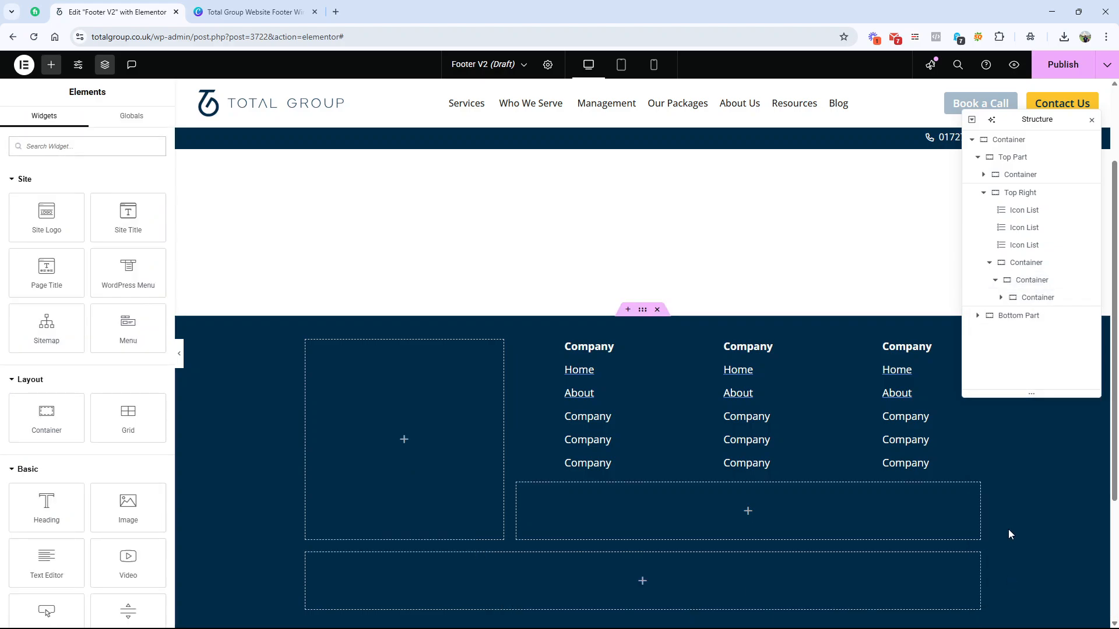
right_click(1021, 302)
click(1013, 600)
Step: Duplicate the empty inner container beneath the Icon Lists and set the parent container's direction to row
click(1025, 284)
right_click(1025, 284)
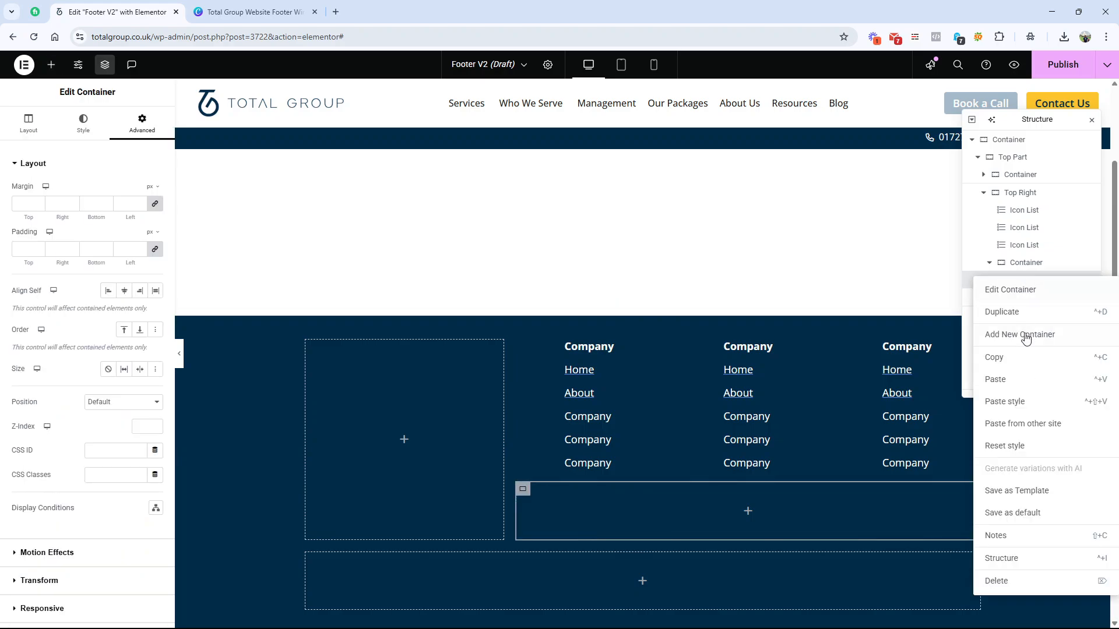
click(1021, 320)
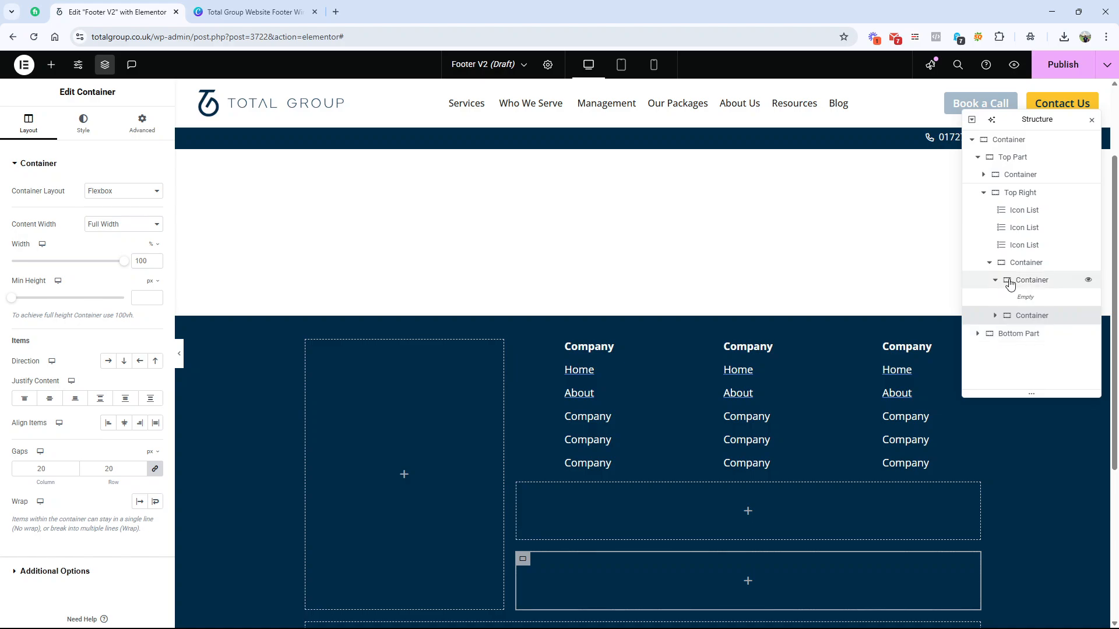
click(991, 263)
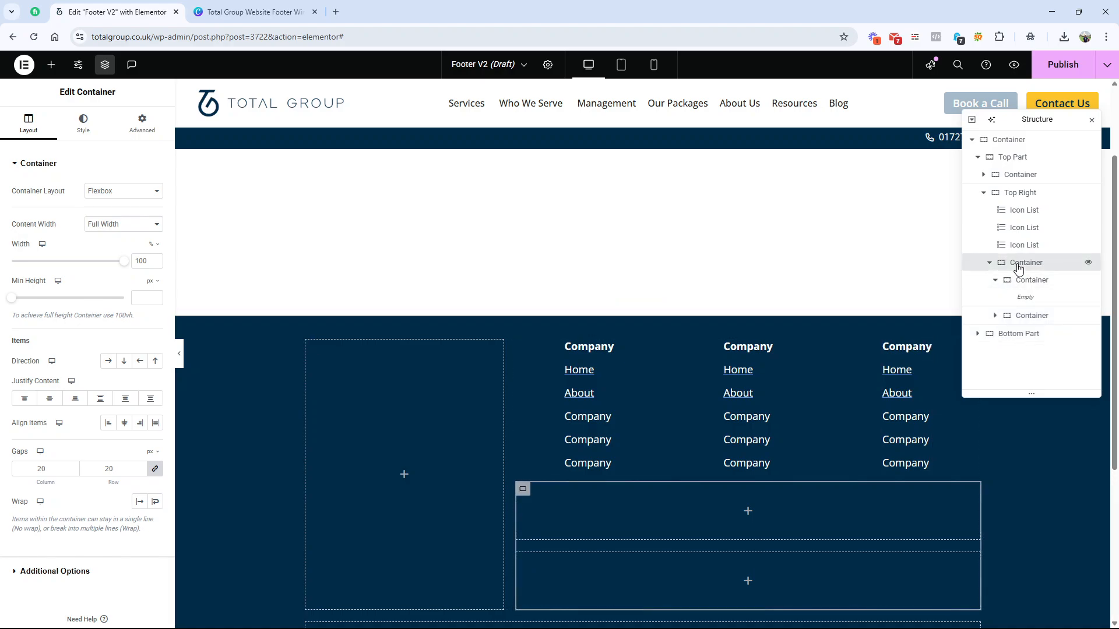
click(108, 361)
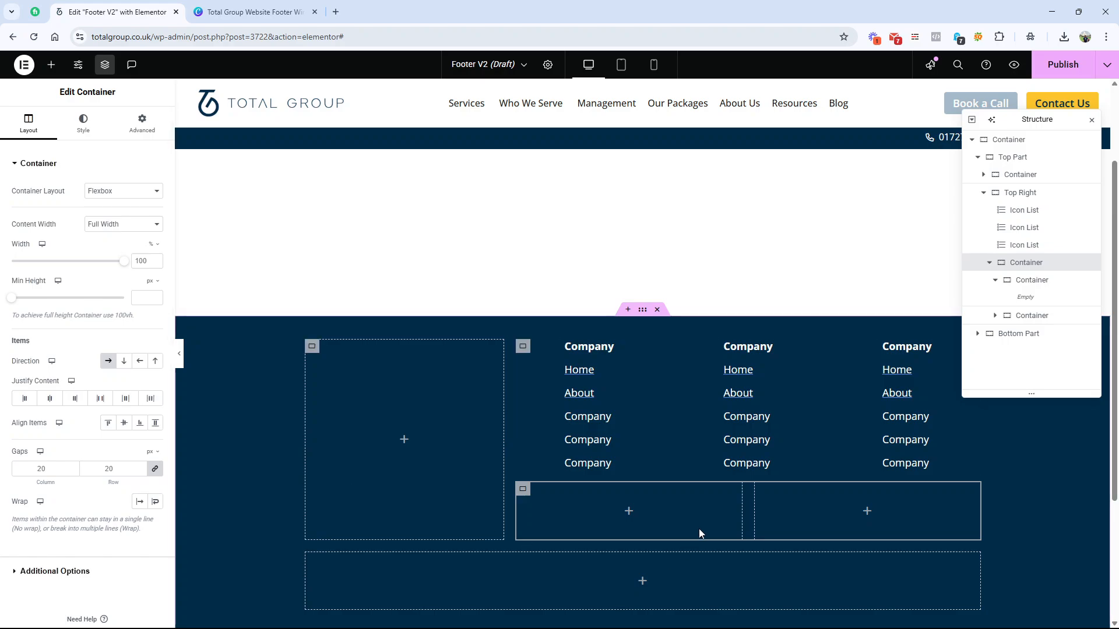
Step: Following the wireframe's badge split, set the first badge container's width to 65% and the second one's to 35%
click(256, 13)
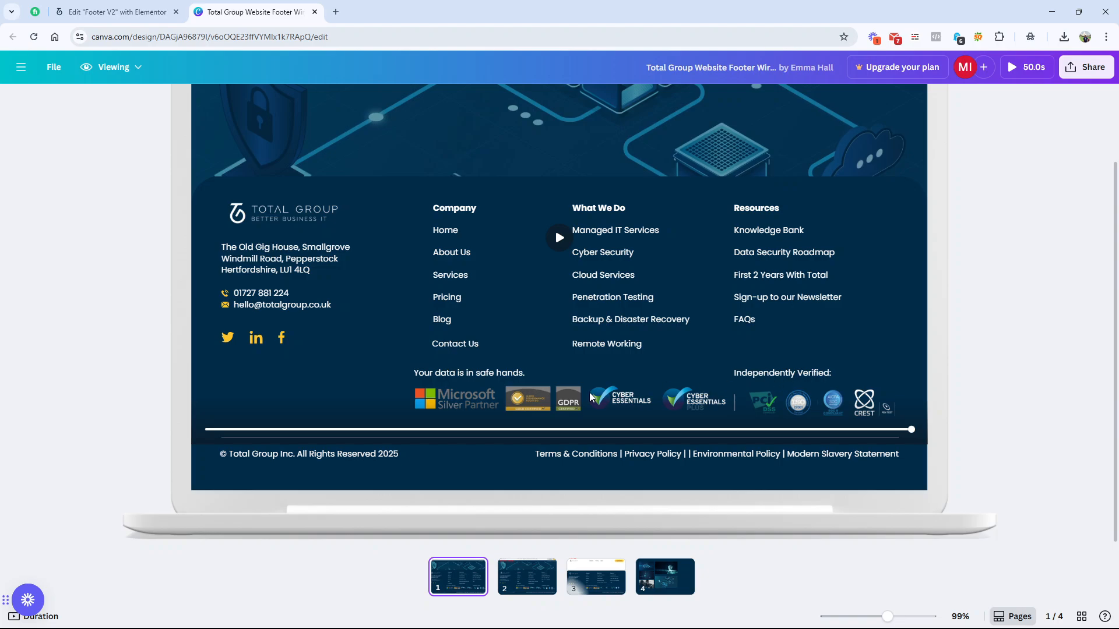
click(116, 12)
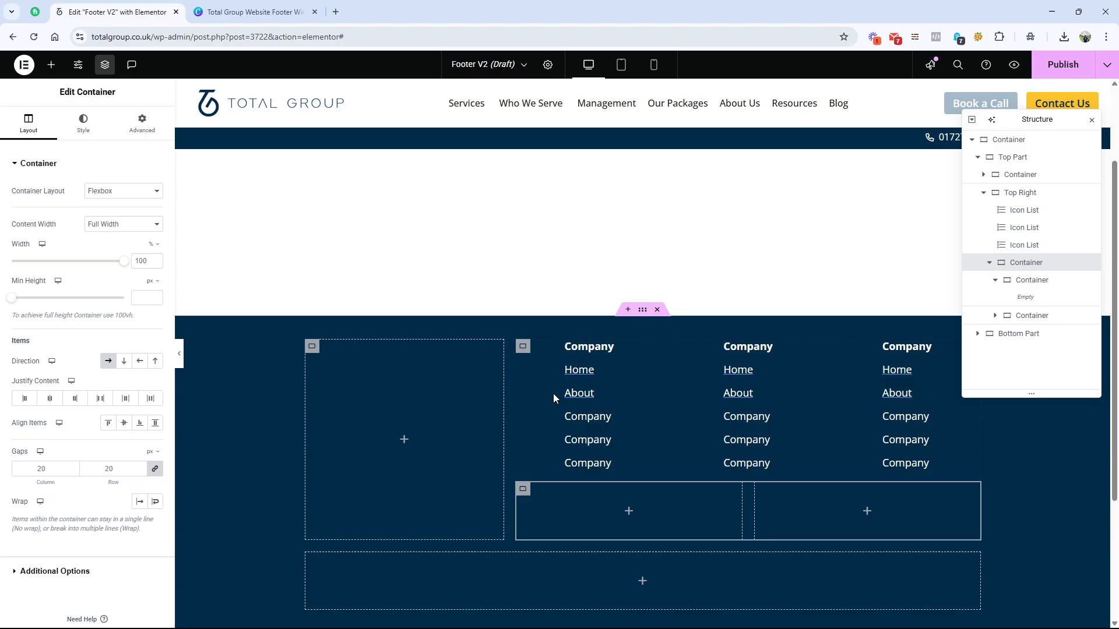
click(523, 490)
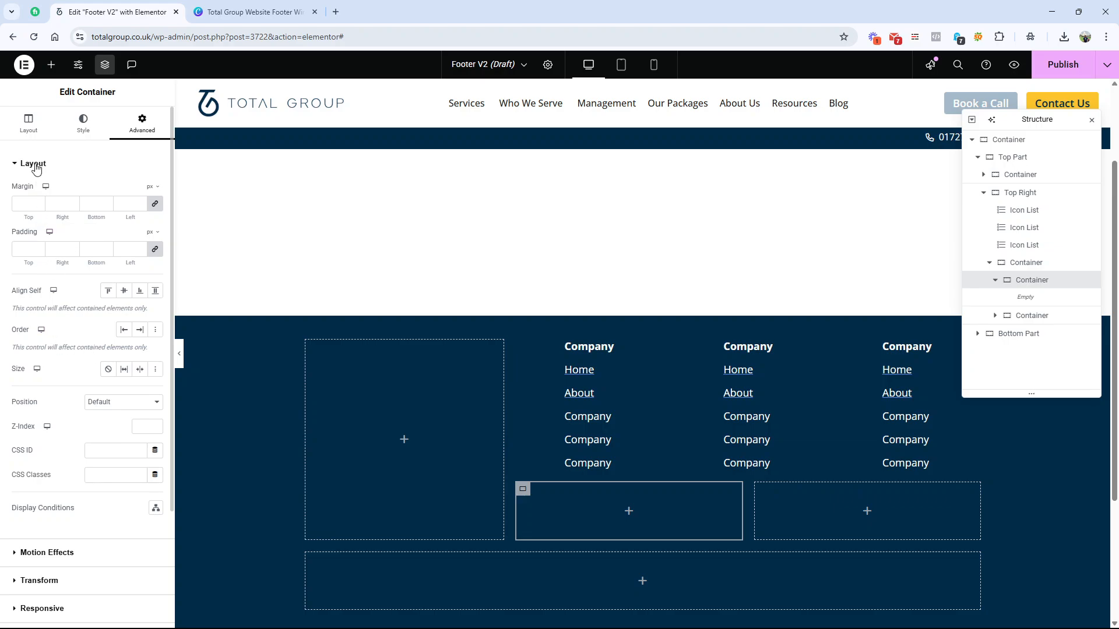
click(32, 124)
drag(150, 261, 111, 259)
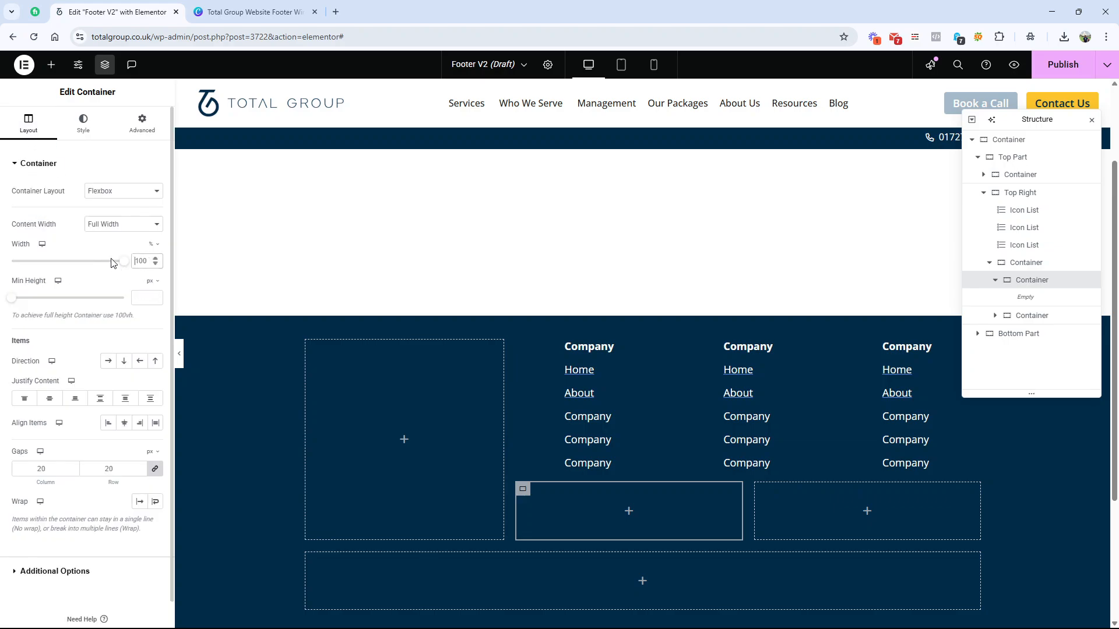
text(65)
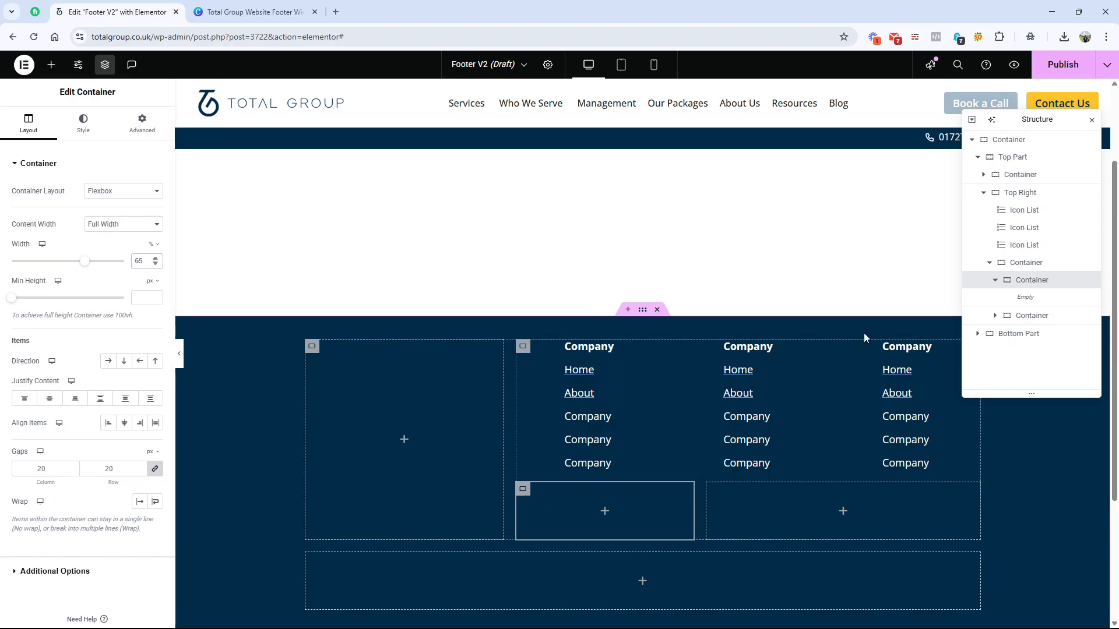
click(1014, 316)
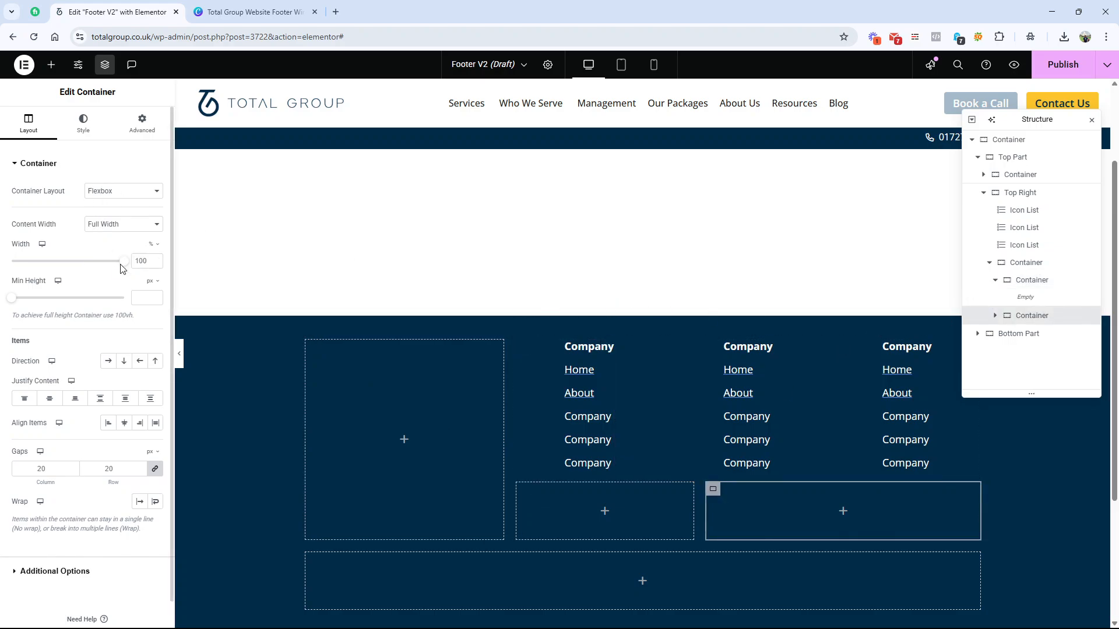
text(35)
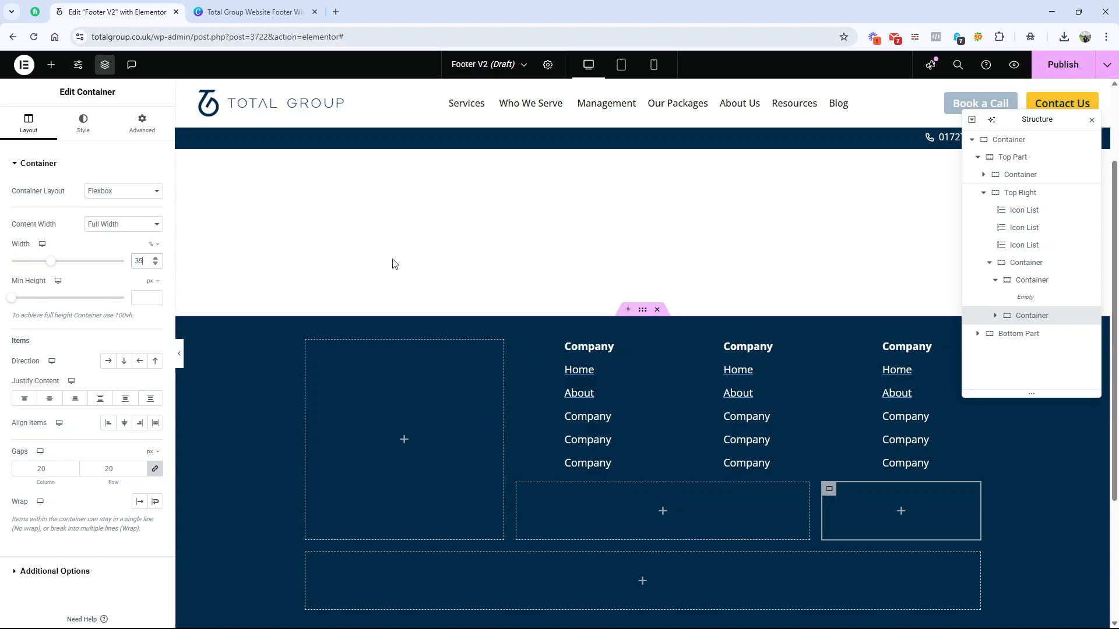
Step: Add a Heading to the 65% badge container and set its text colour to the global White
key(ctrl+Tab)
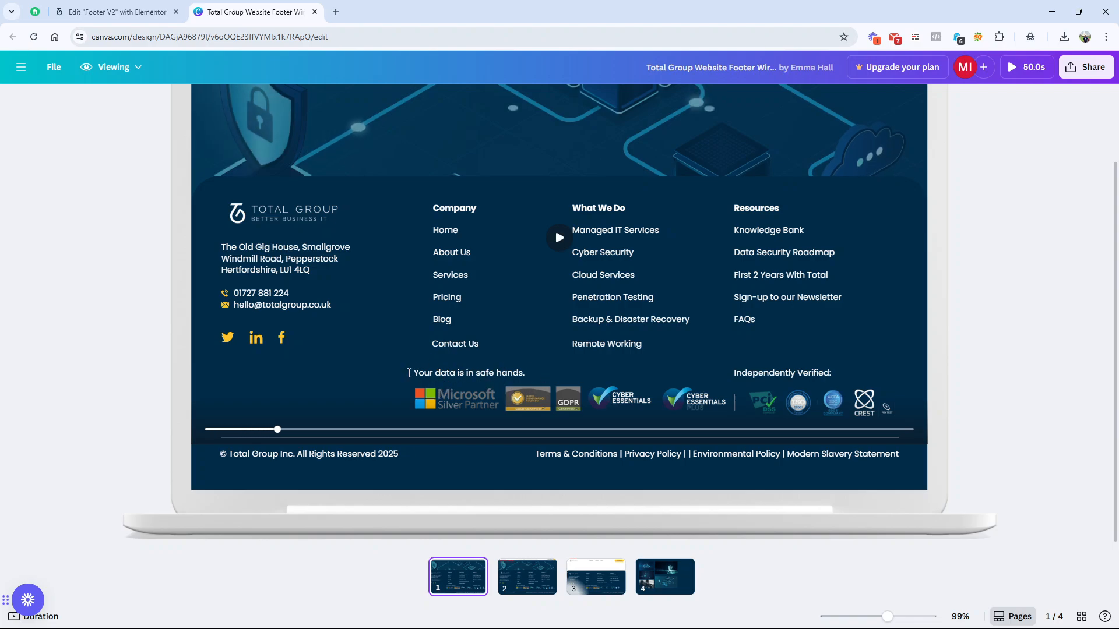
click(116, 11)
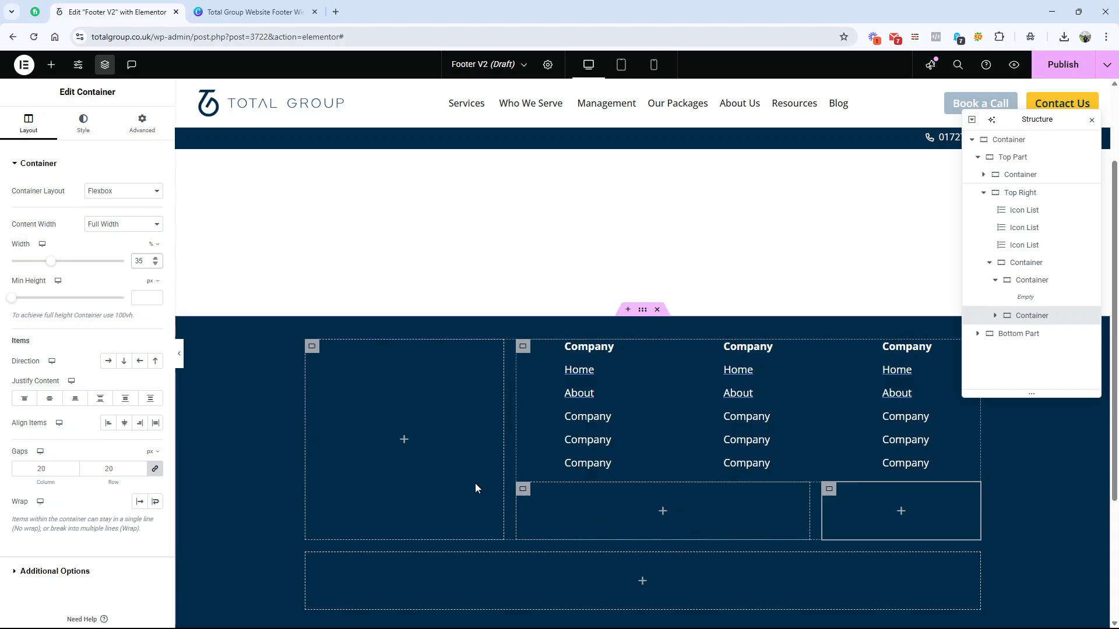
click(51, 65)
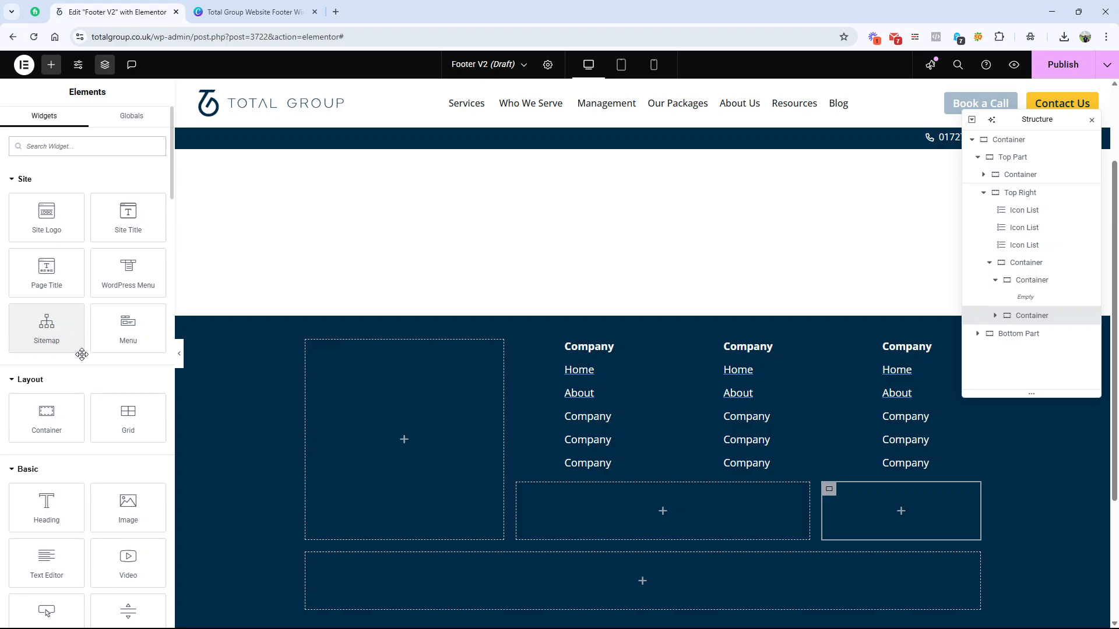
drag(47, 505, 583, 492)
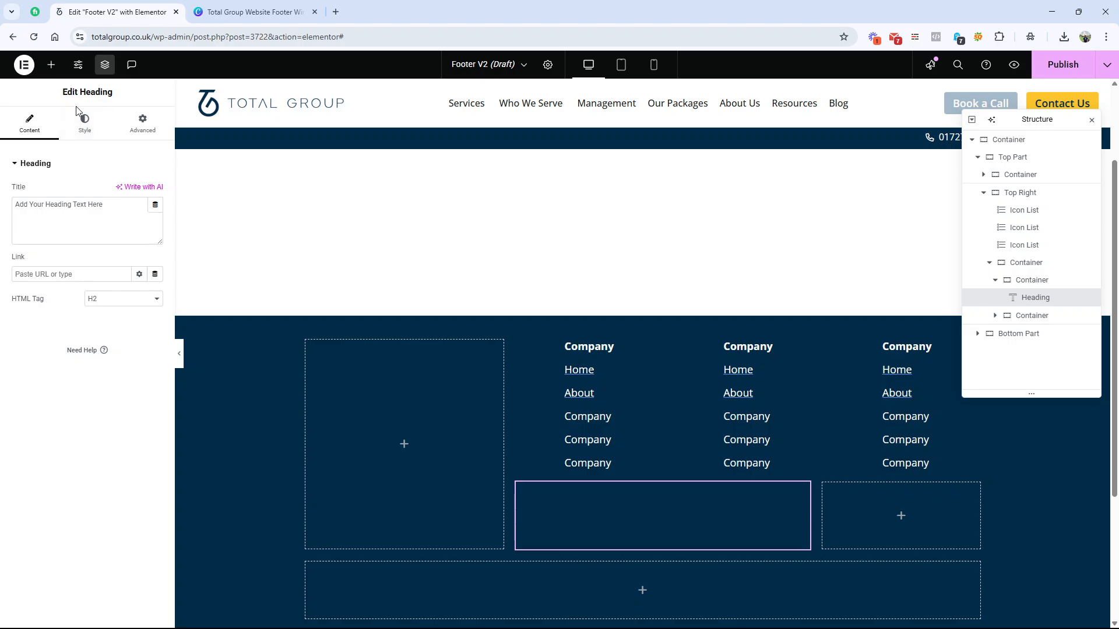
click(84, 124)
click(140, 356)
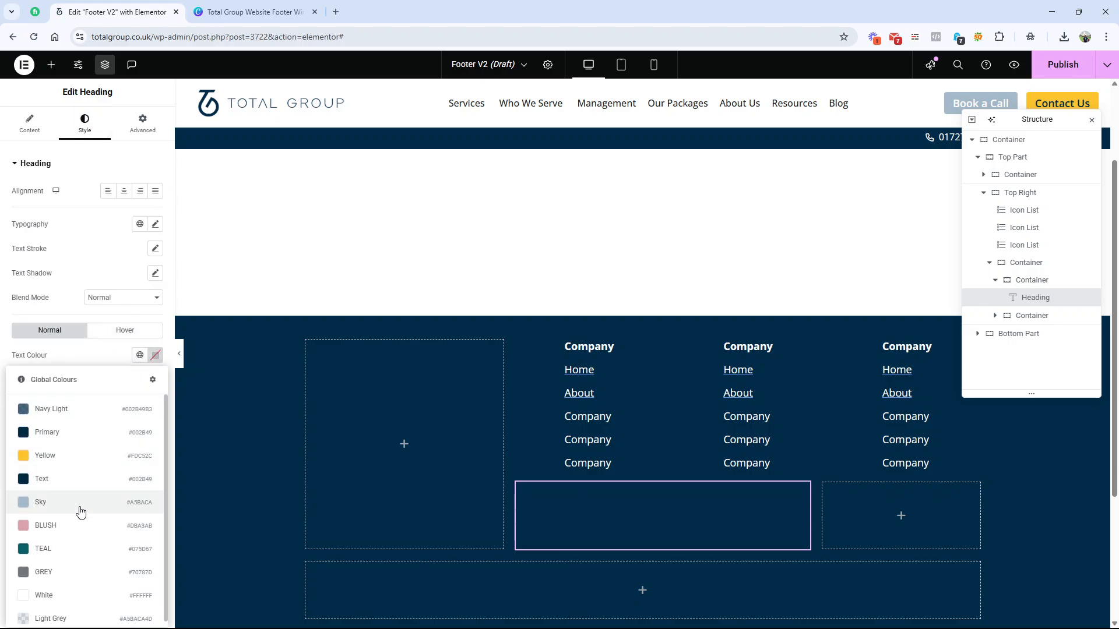
click(70, 593)
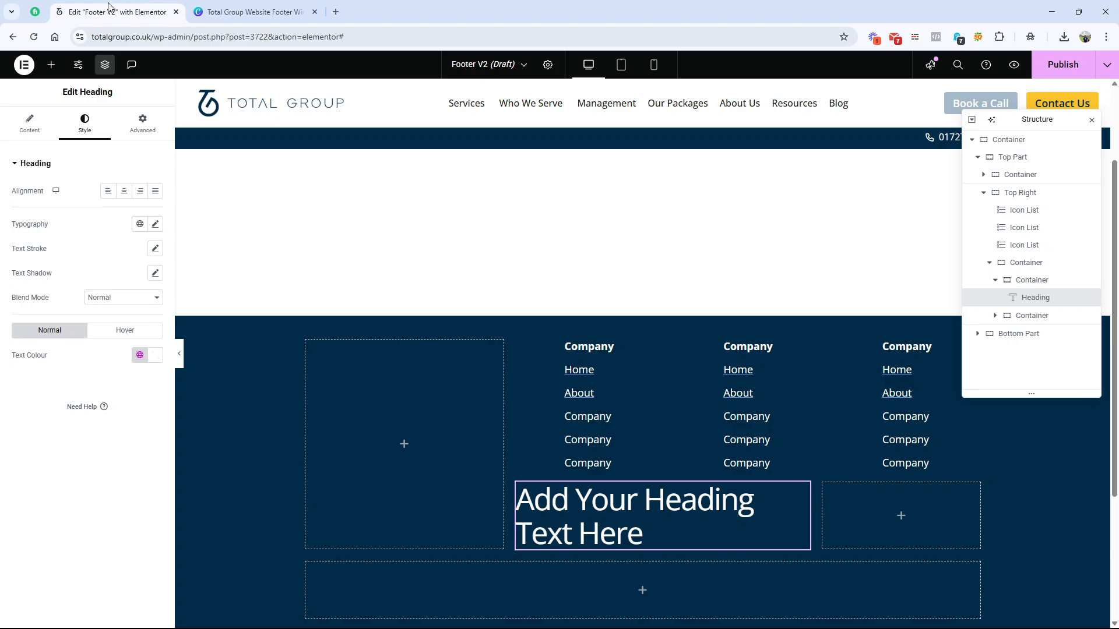
Step: Compare with the wireframe's badge row and add an Image Carousel beneath the heading in the 65% container
click(226, 10)
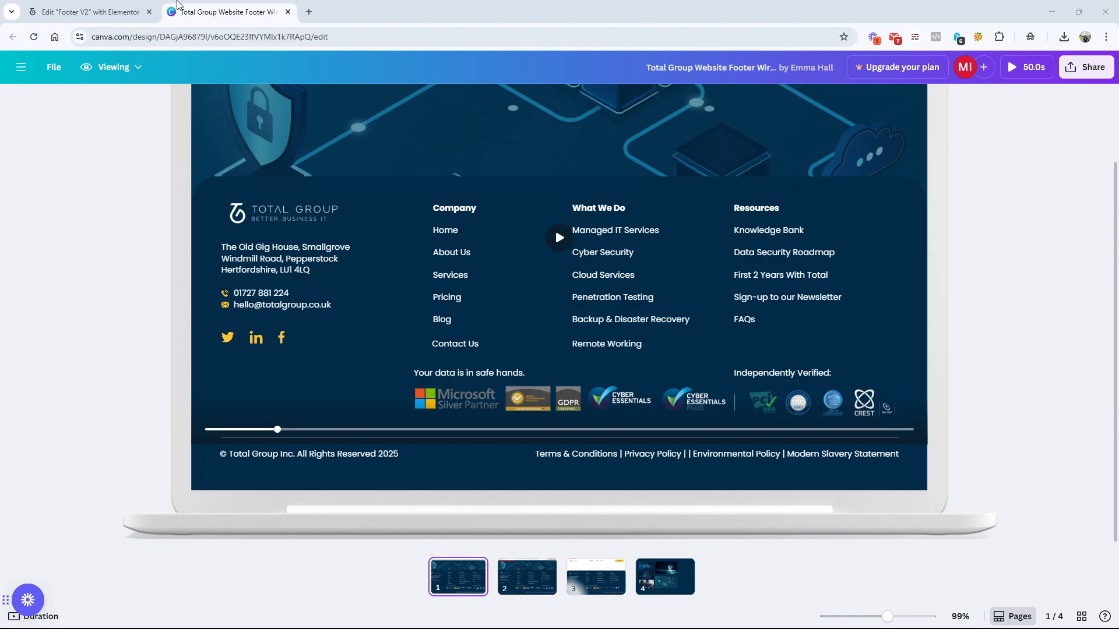
click(113, 4)
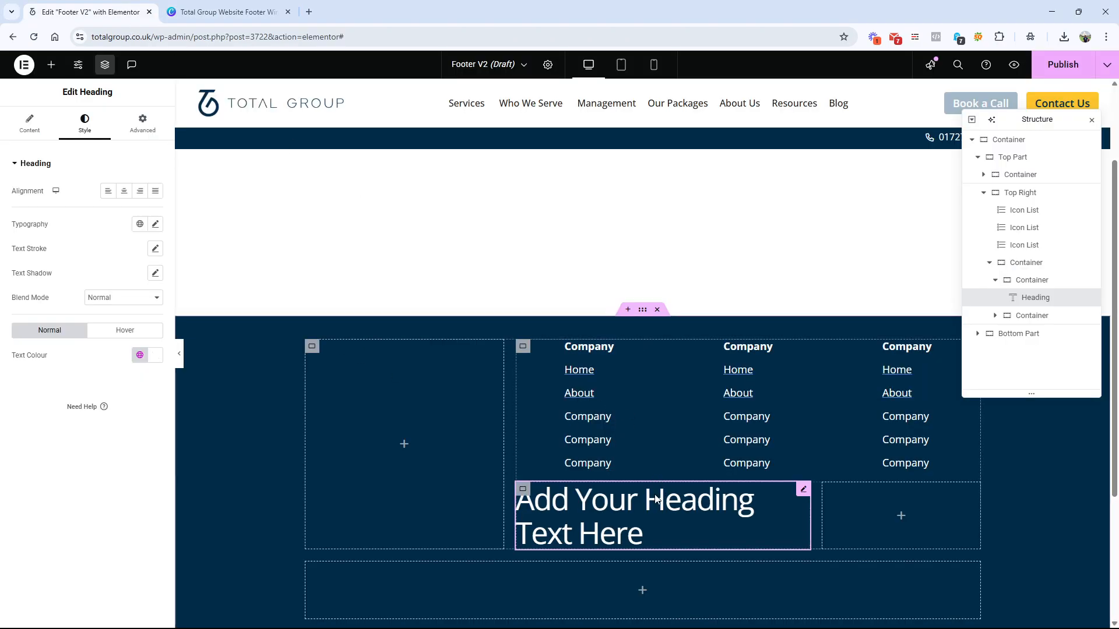
click(51, 66)
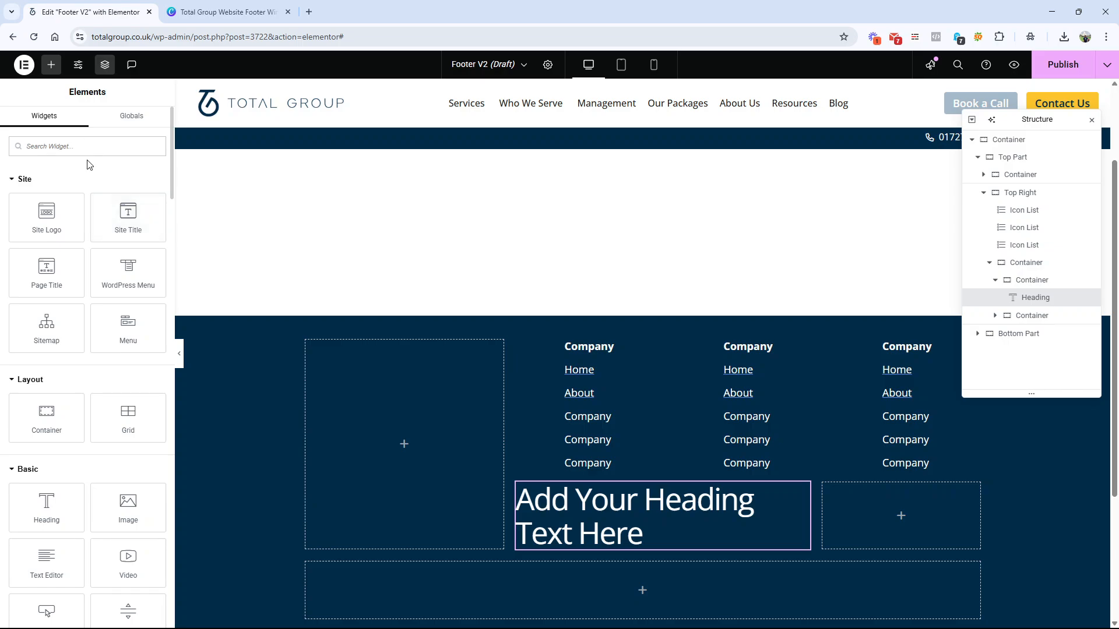
text(imag)
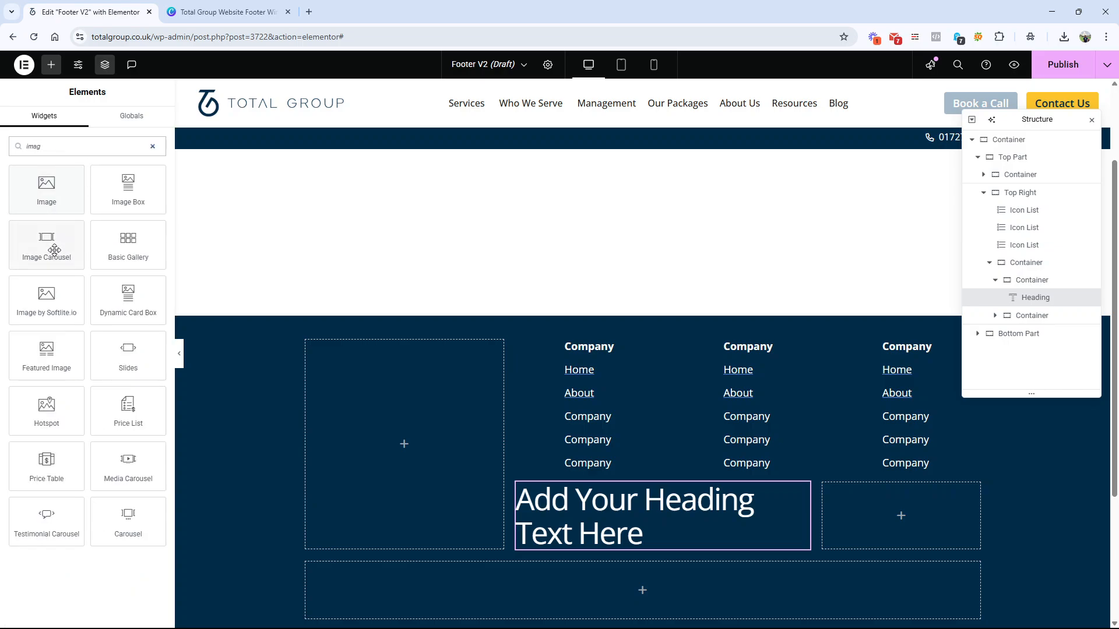
drag(55, 248, 612, 542)
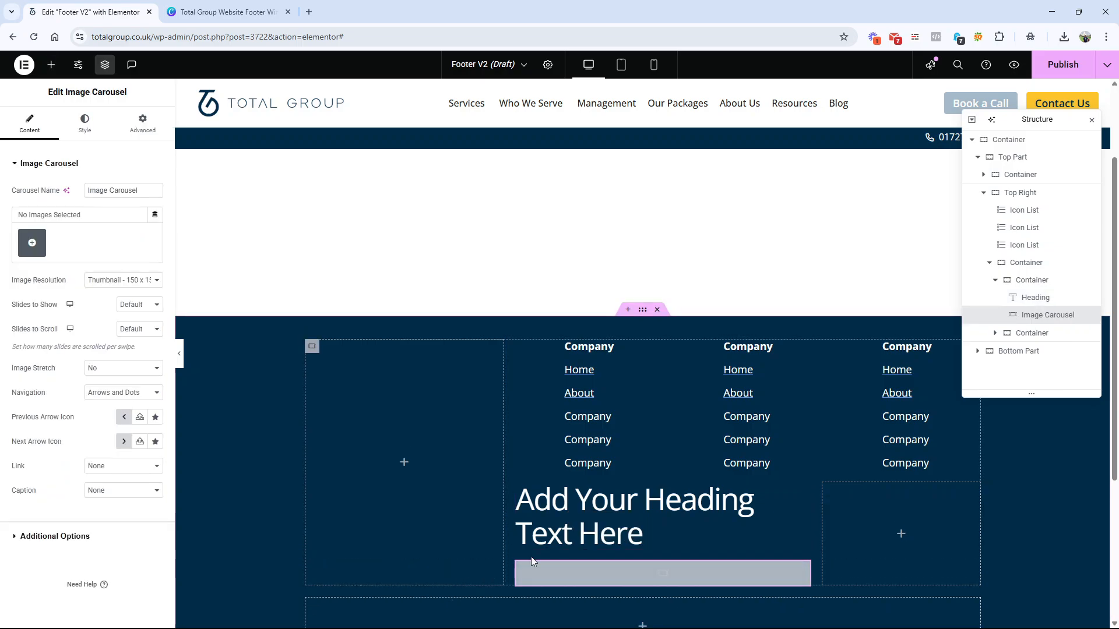
Step: Set the HTML tag of the heading above the Image Carousel to p
click(599, 529)
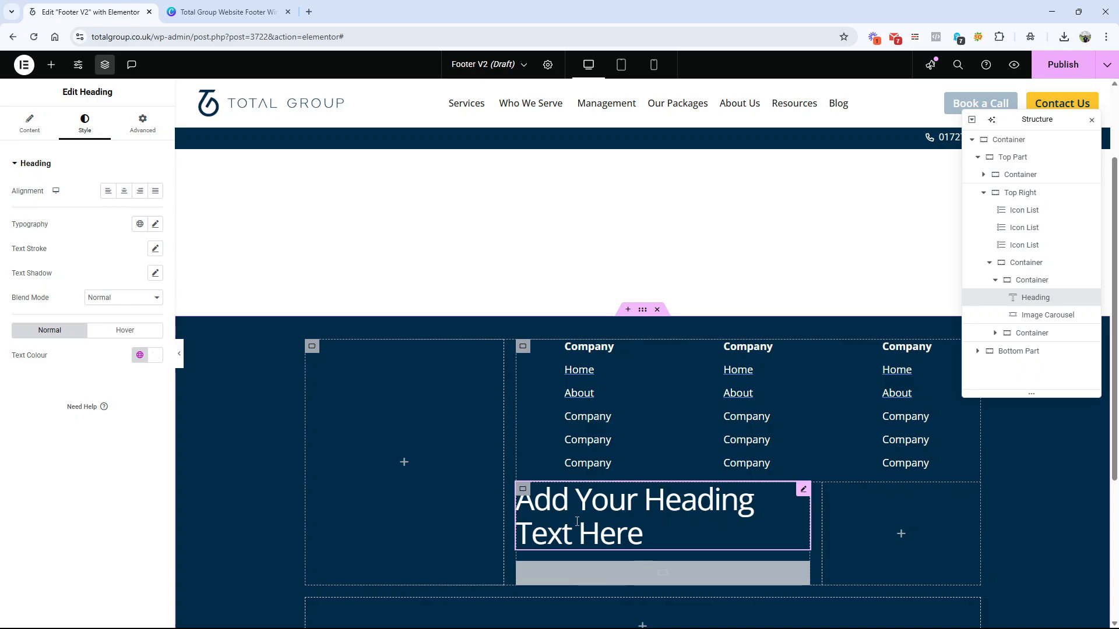
click(29, 124)
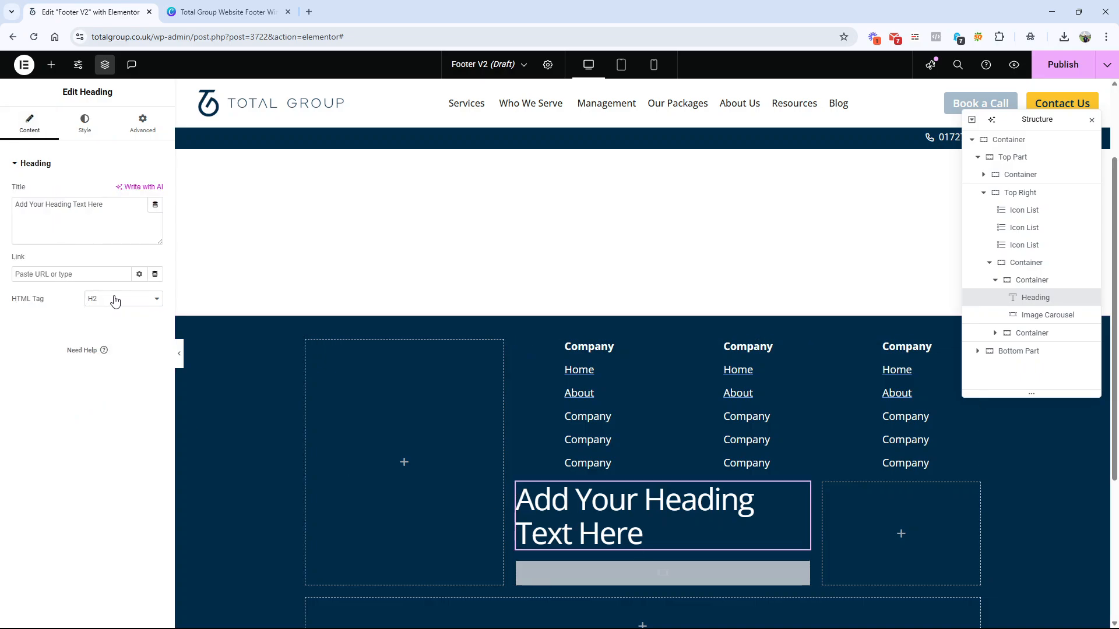
click(114, 299)
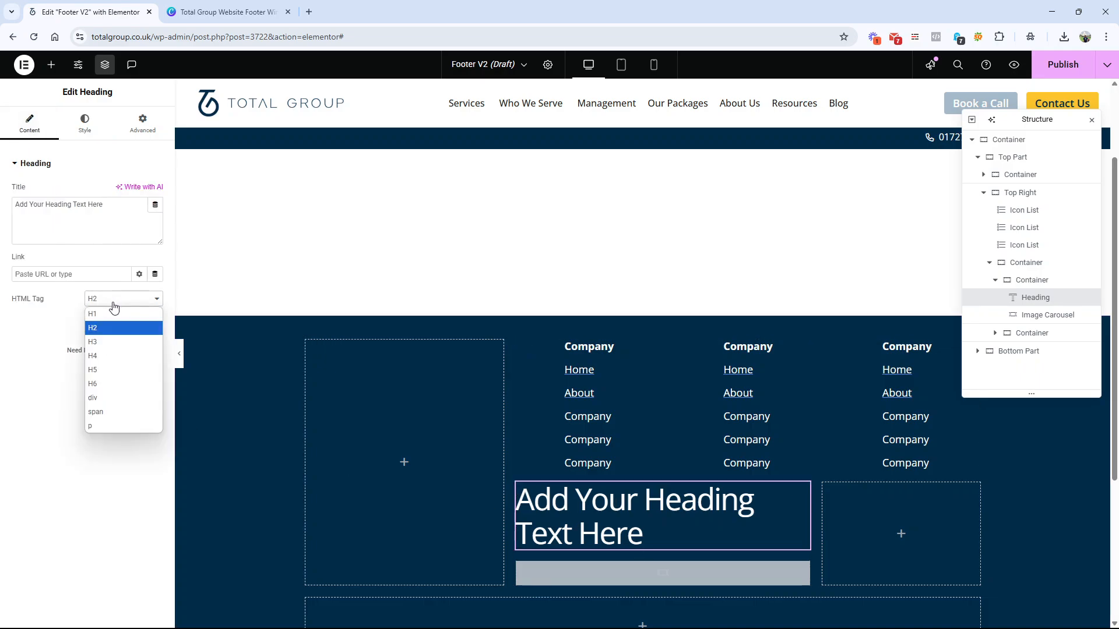
click(105, 426)
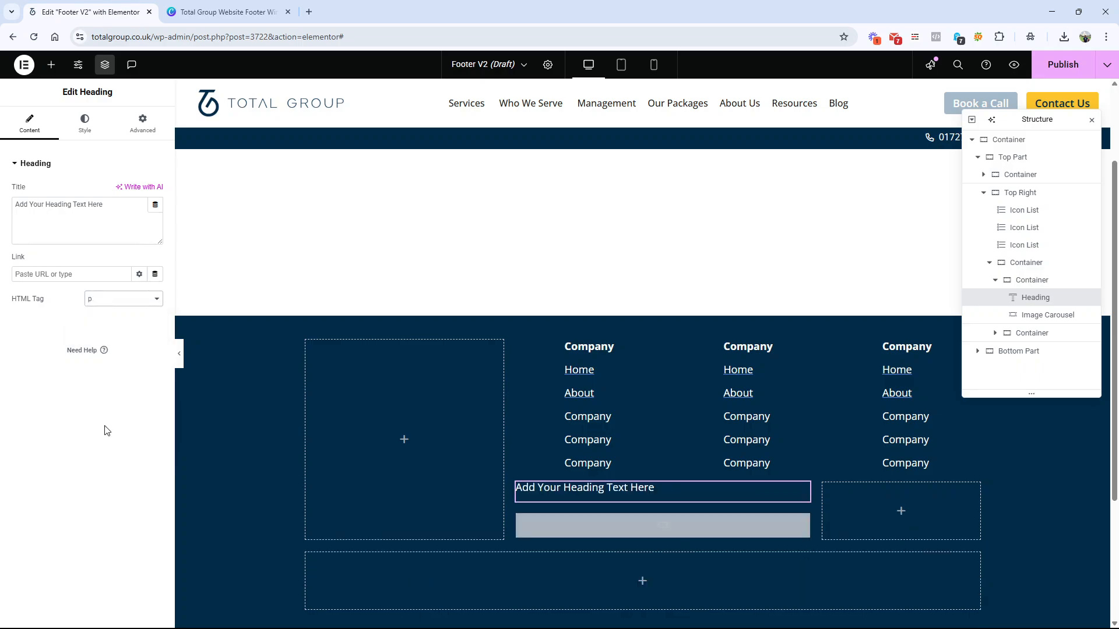
Step: From the Image Carousel's image selection, upload the six badge image files, including Microsoft Silver.png, and check the wireframe's badge row
click(613, 526)
click(32, 243)
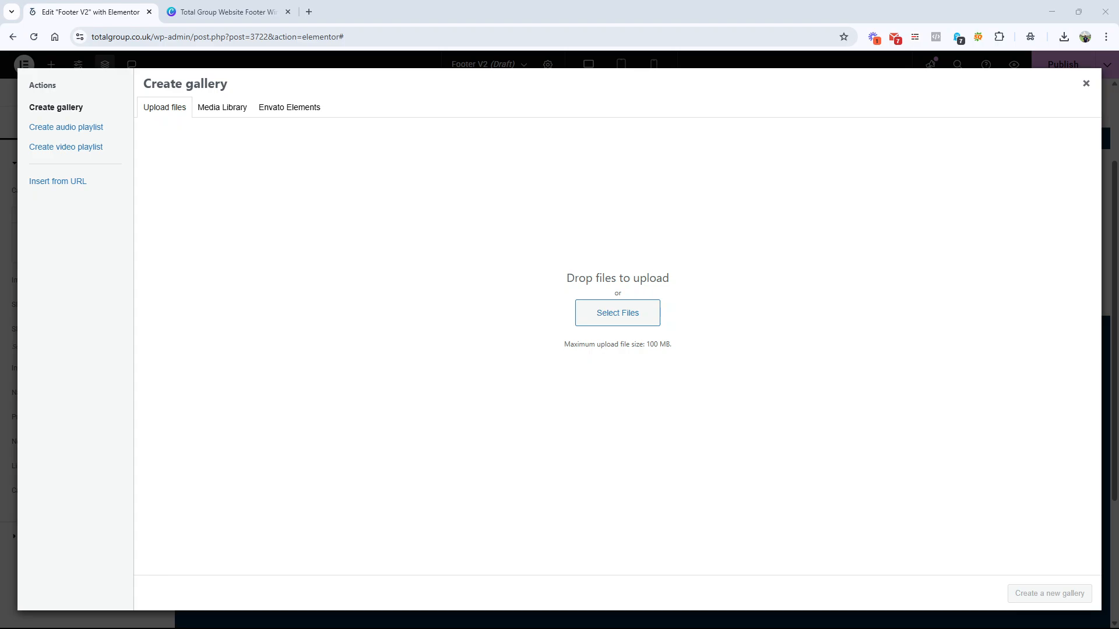
drag(39, 277, 449, 322)
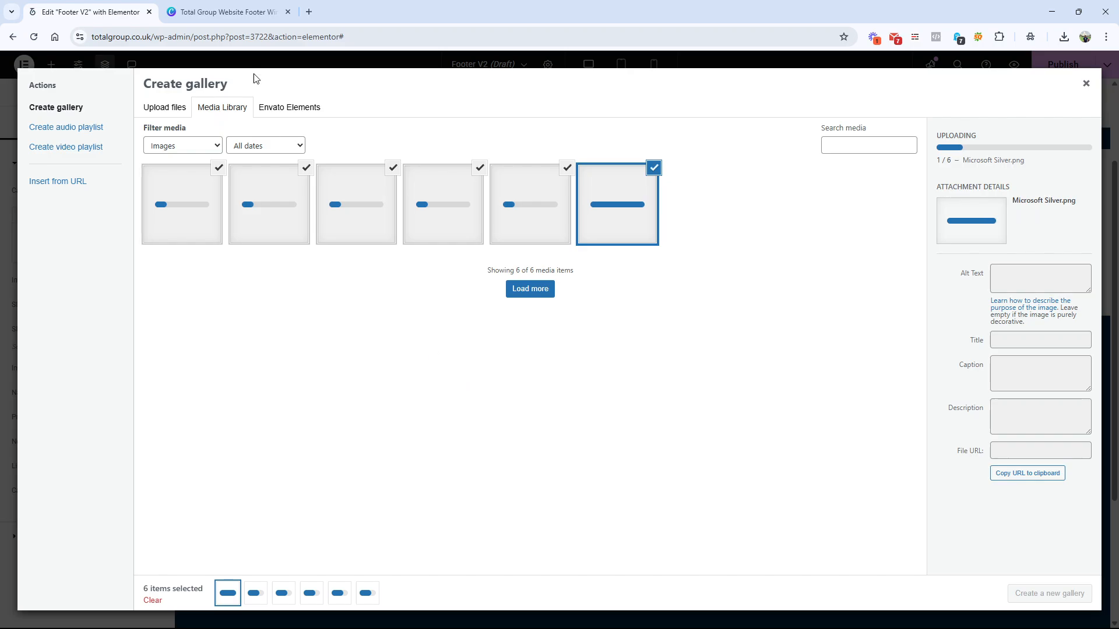
click(245, 13)
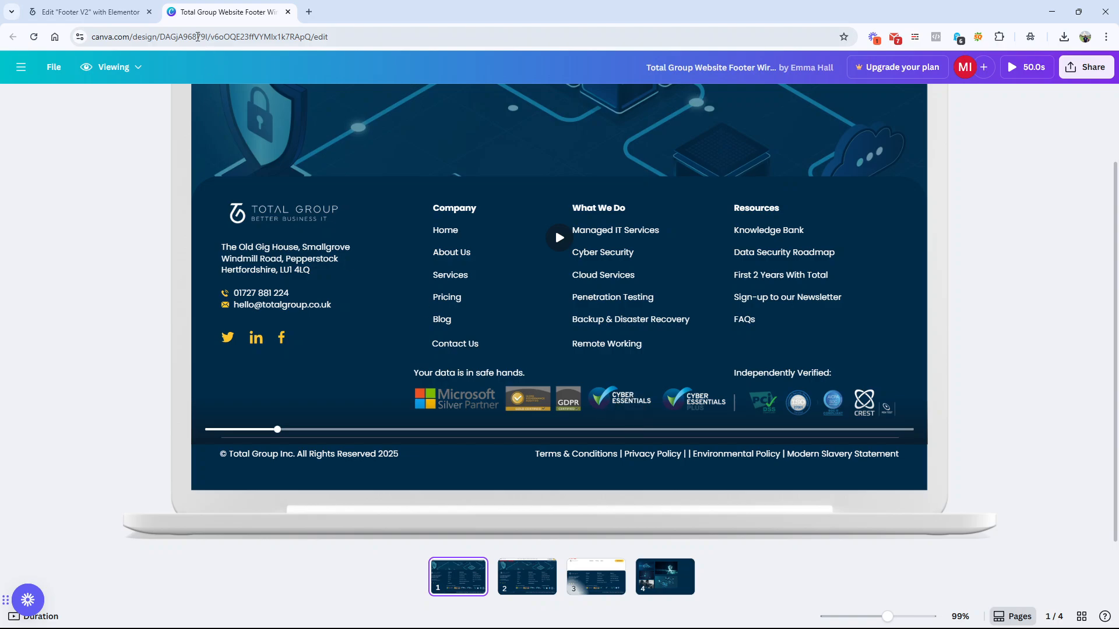
click(90, 12)
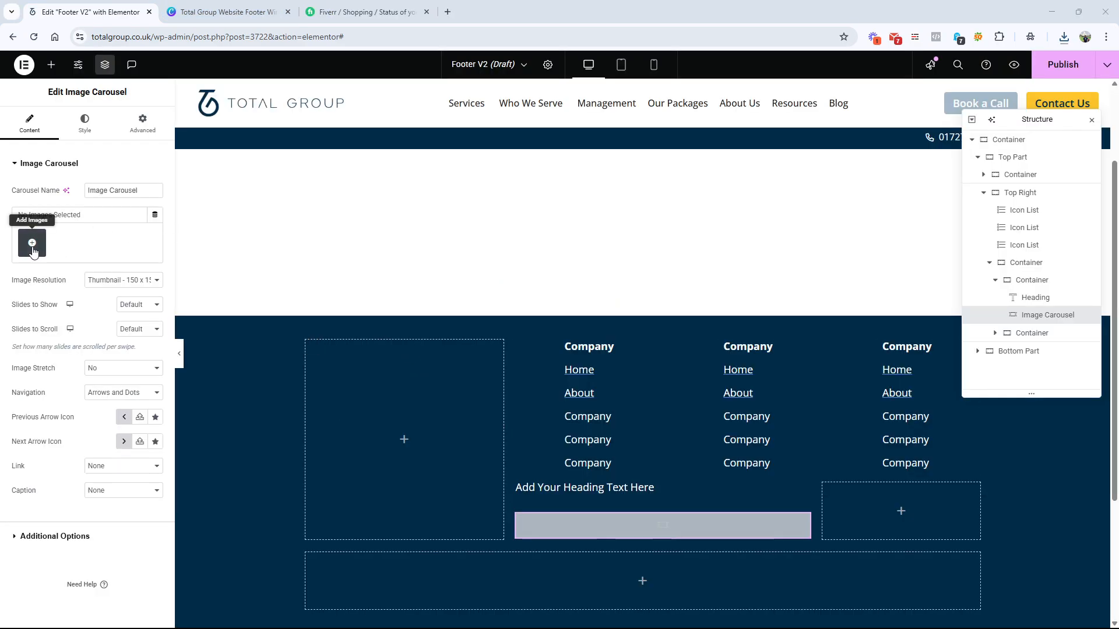
Step: Following the wireframe's badge order, select the Microsoft Silver Partner and IASME Governance Gold Certified logos for the Image Carousel
click(32, 244)
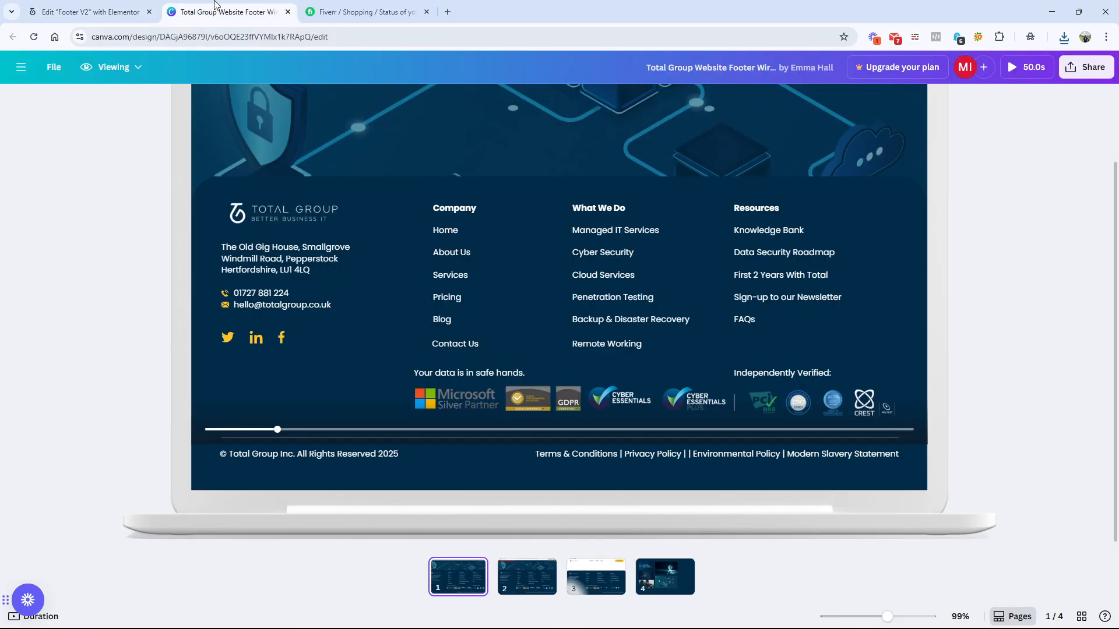
click(224, 11)
click(75, 6)
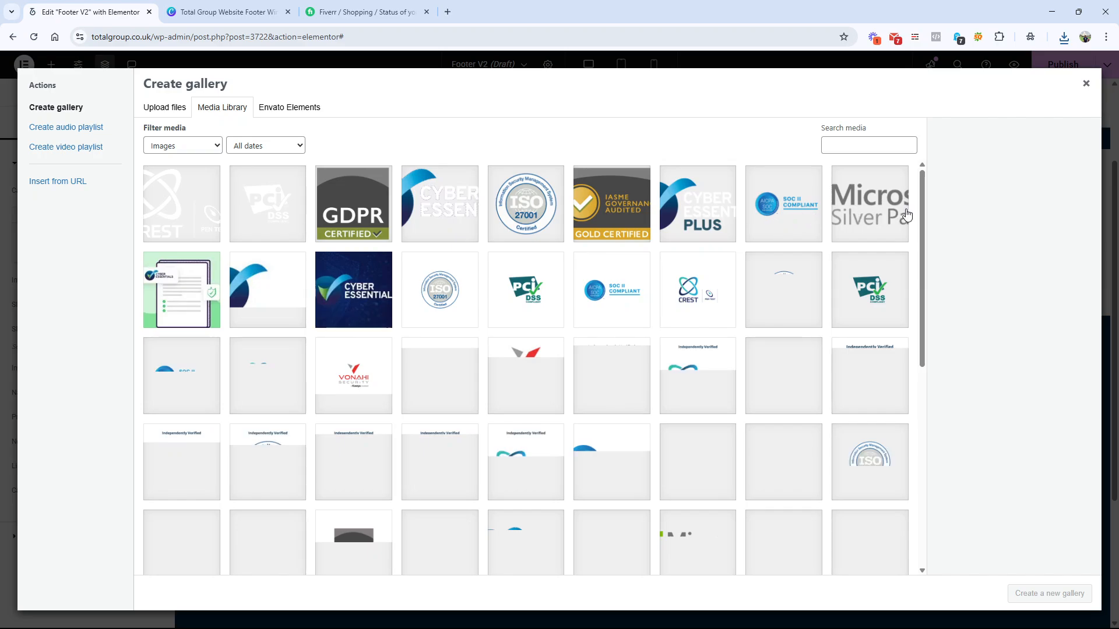
click(880, 217)
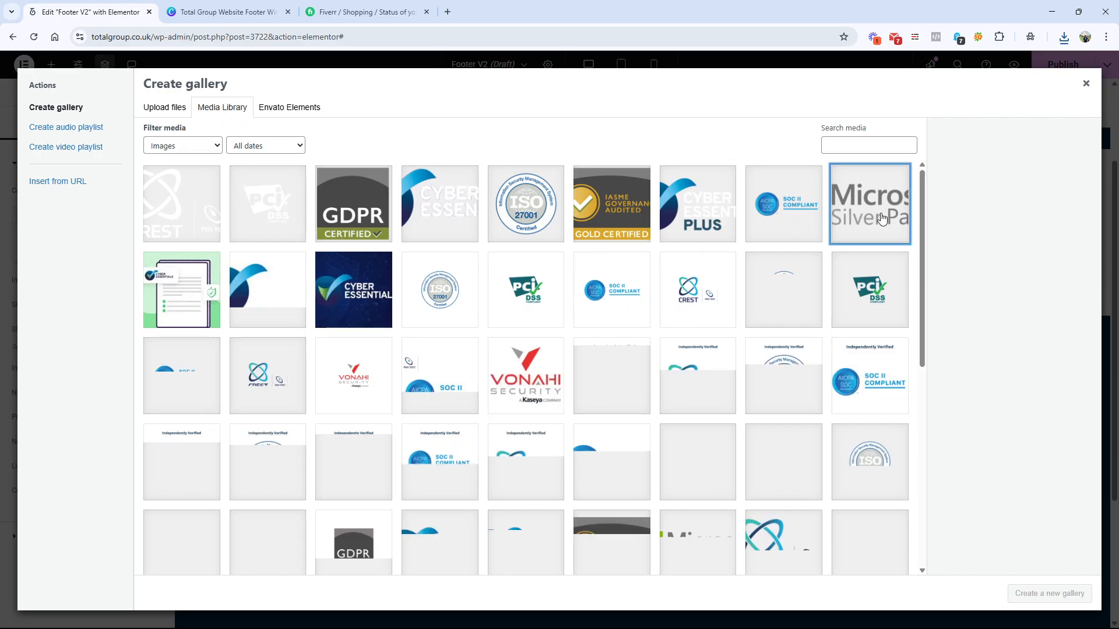
click(231, 7)
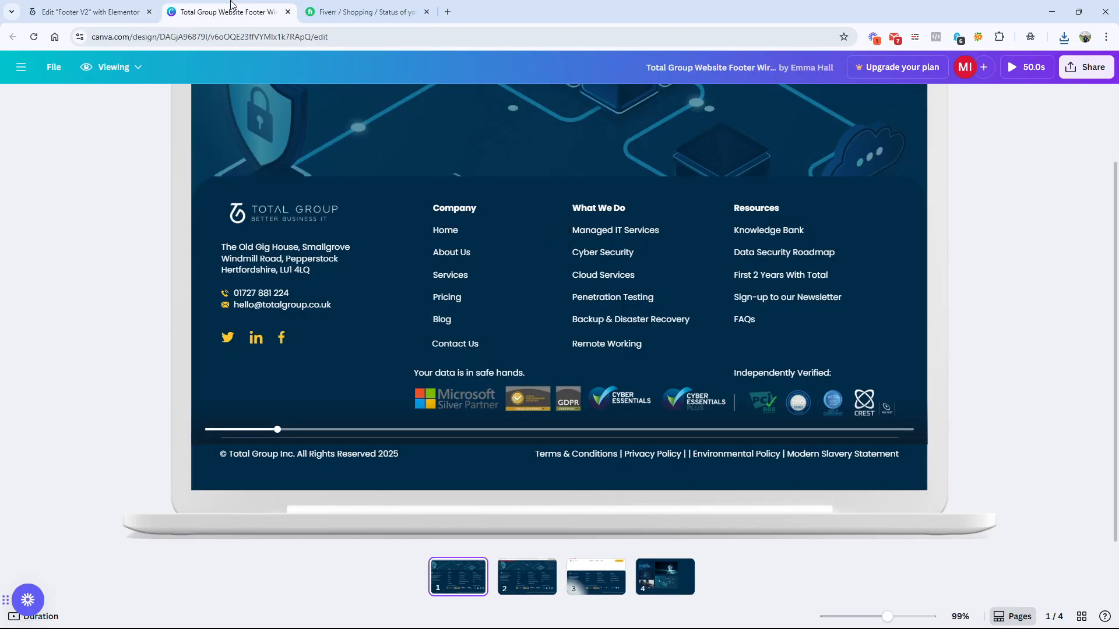
click(426, 11)
click(66, 7)
click(612, 197)
Step: Add the GDPR Certified, Cyber Essentials and Cyber Essentials Plus logos to the selection and insert the gallery into the Image Carousel
click(230, 12)
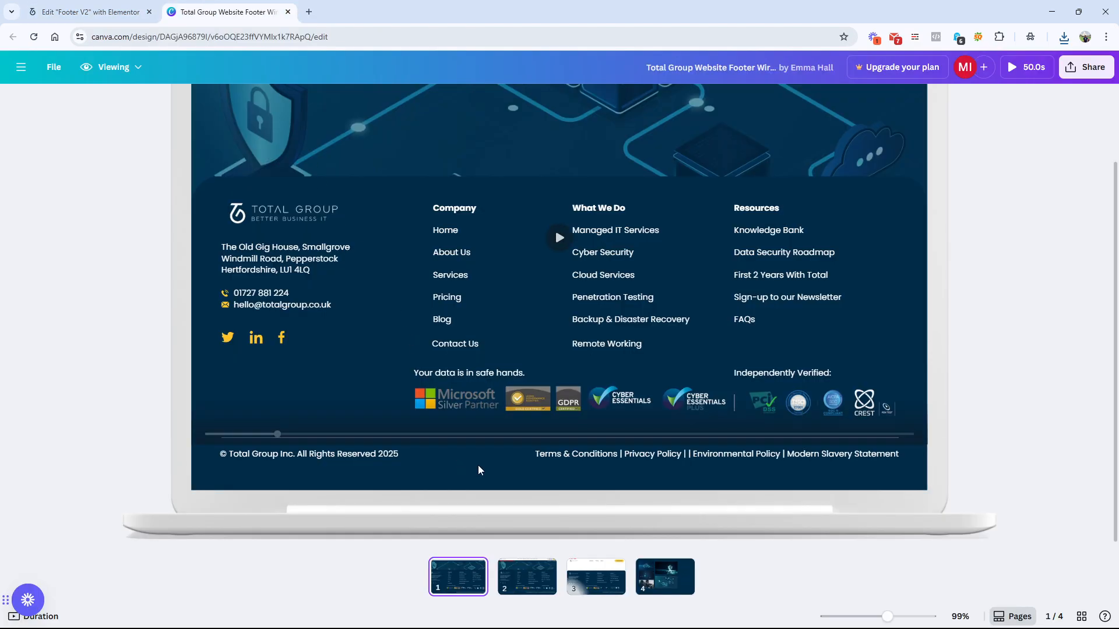
click(91, 12)
click(344, 198)
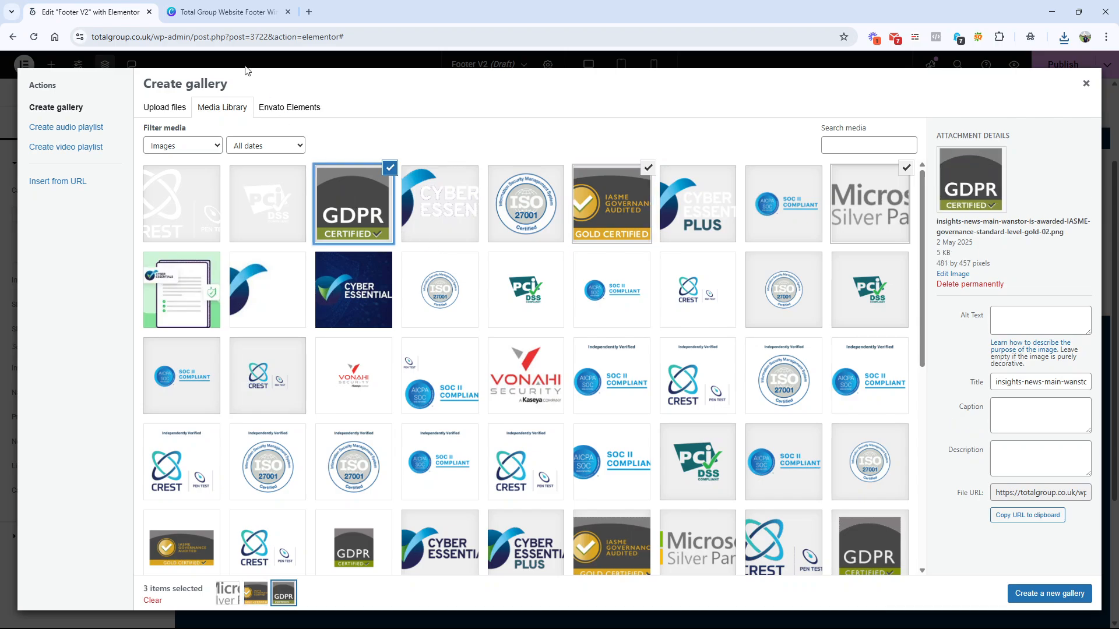
click(233, 12)
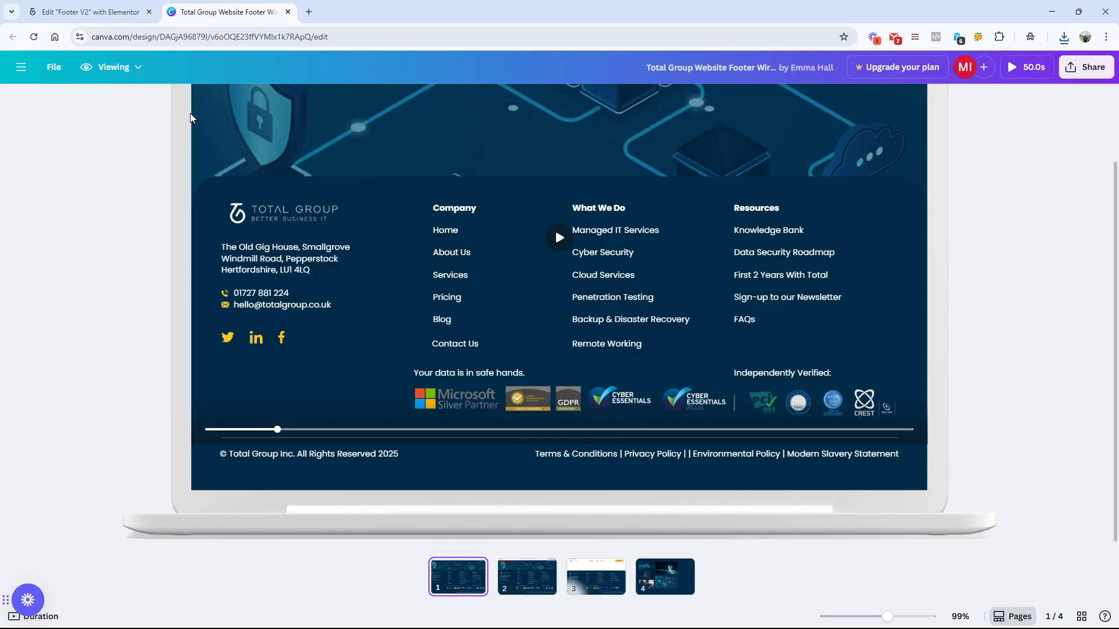
click(90, 12)
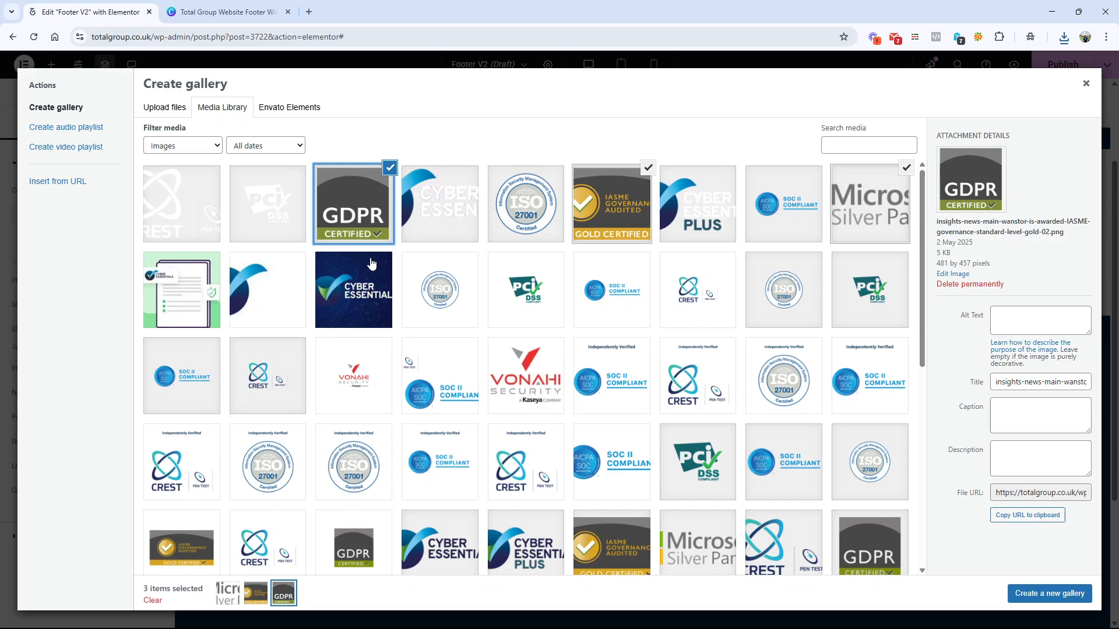
click(452, 215)
click(680, 217)
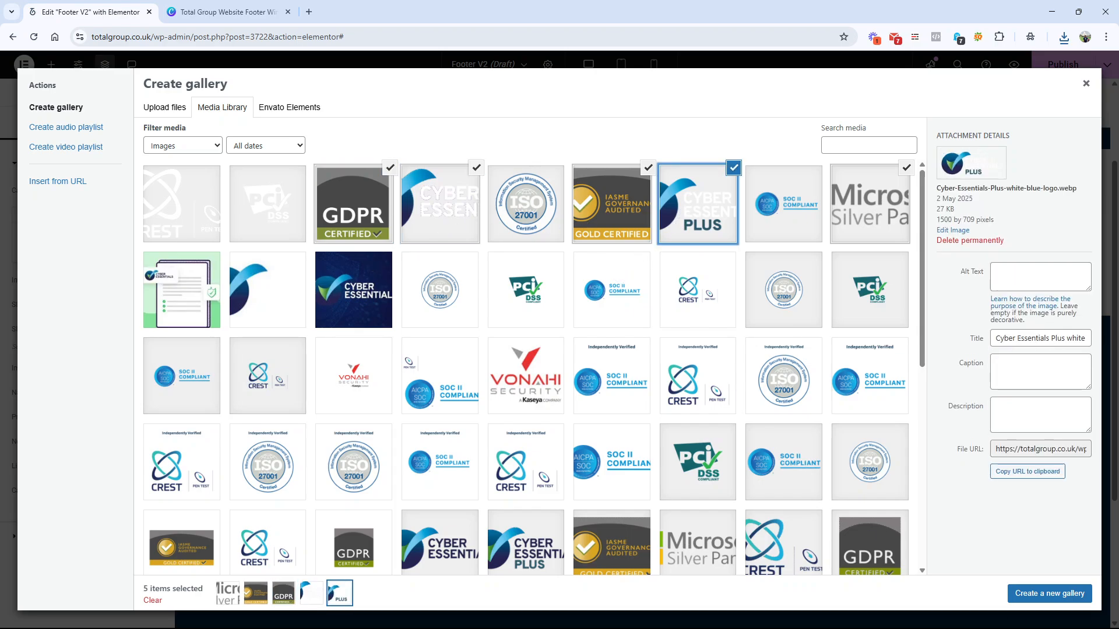
click(1074, 593)
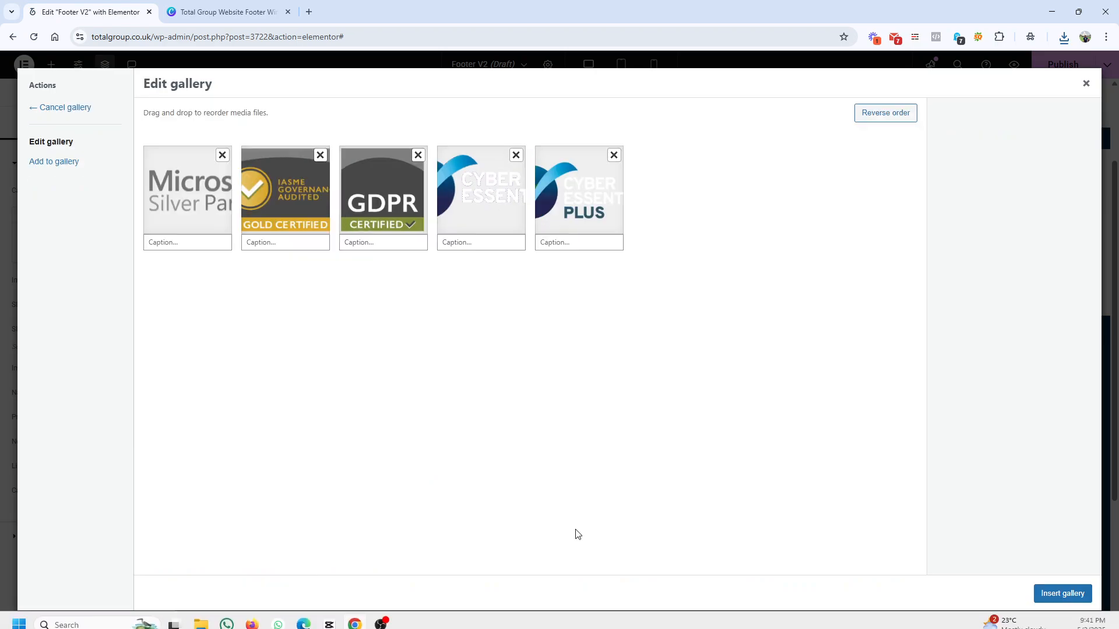
click(1075, 593)
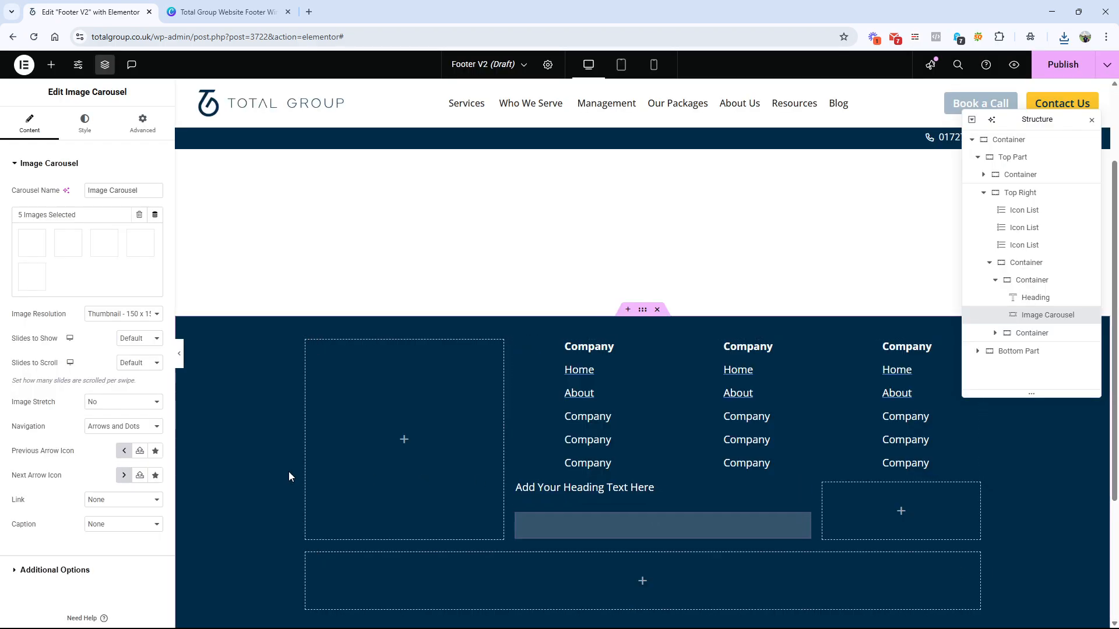
Step: Following the wireframe, set the text of the heading above the Image Carousel to "Your Data is in safe hands"
click(560, 490)
click(199, 8)
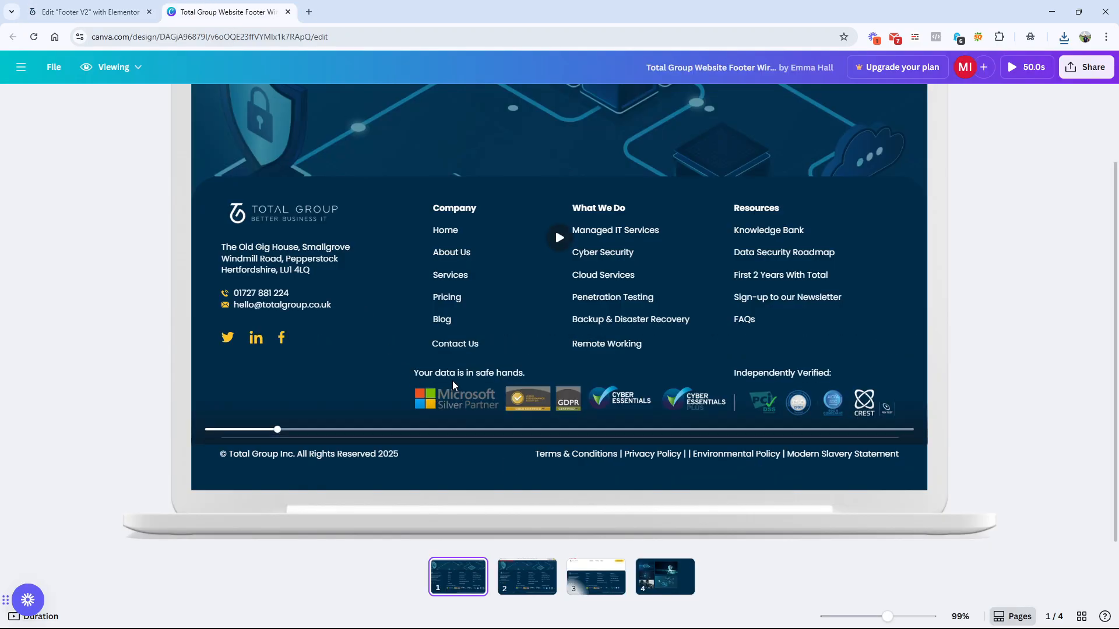
click(90, 12)
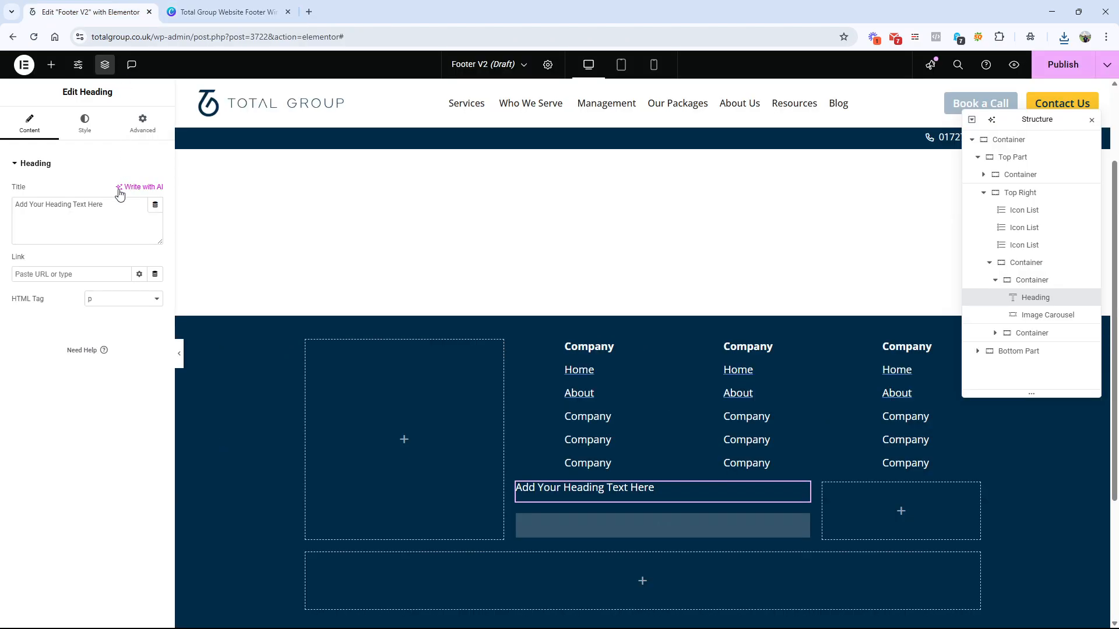
triple_click(105, 204)
text(You)
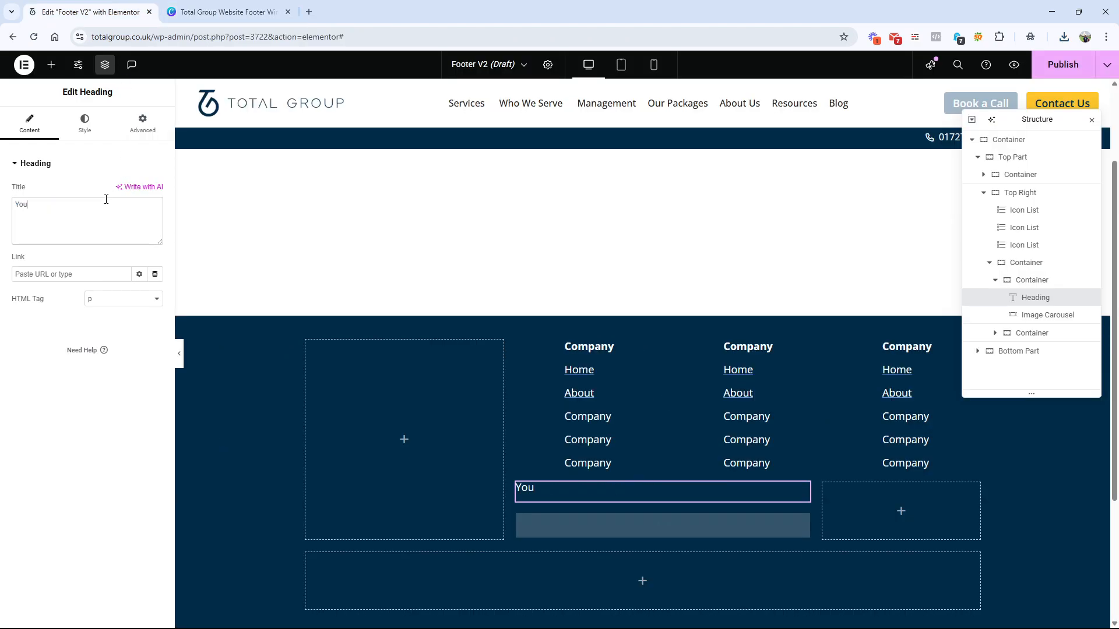
text(r Data is in Safe hands)
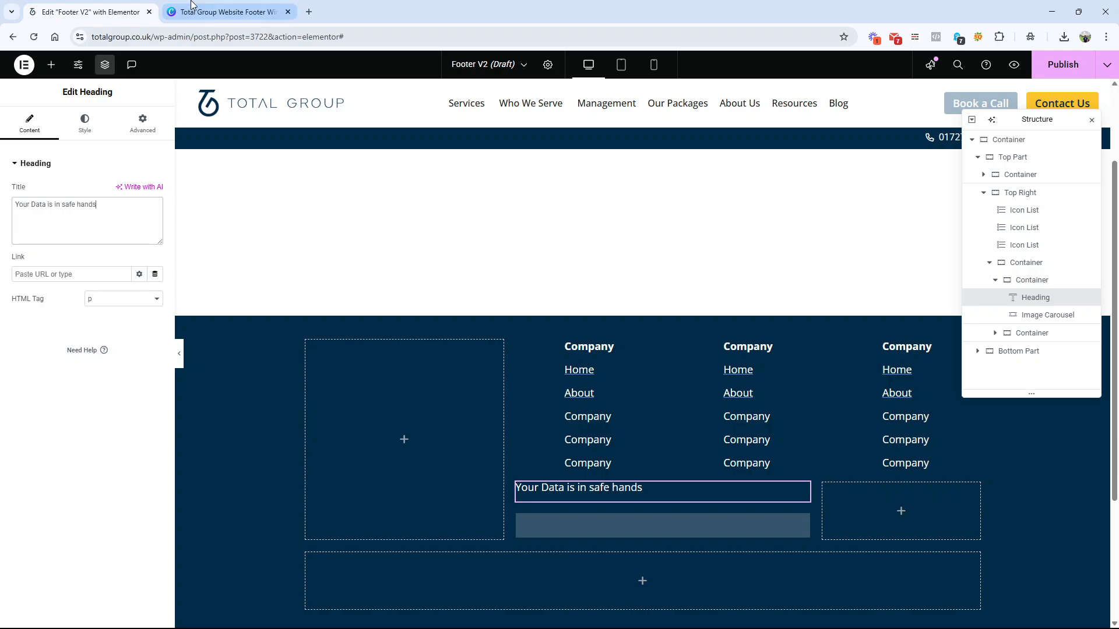
Step: Recheck the wireframe wording and change "Data" to lowercase "data" in the badge heading
key(ctrl+Tab)
key(ctrl+shift+Tab)
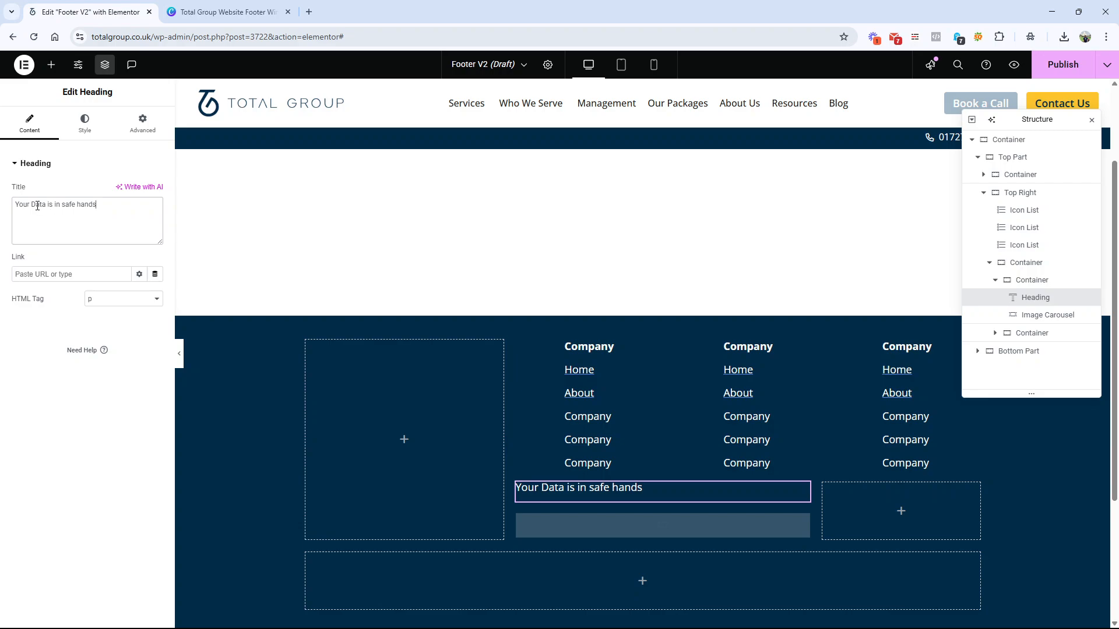
click(38, 204)
key(BackSpace)
text(d)
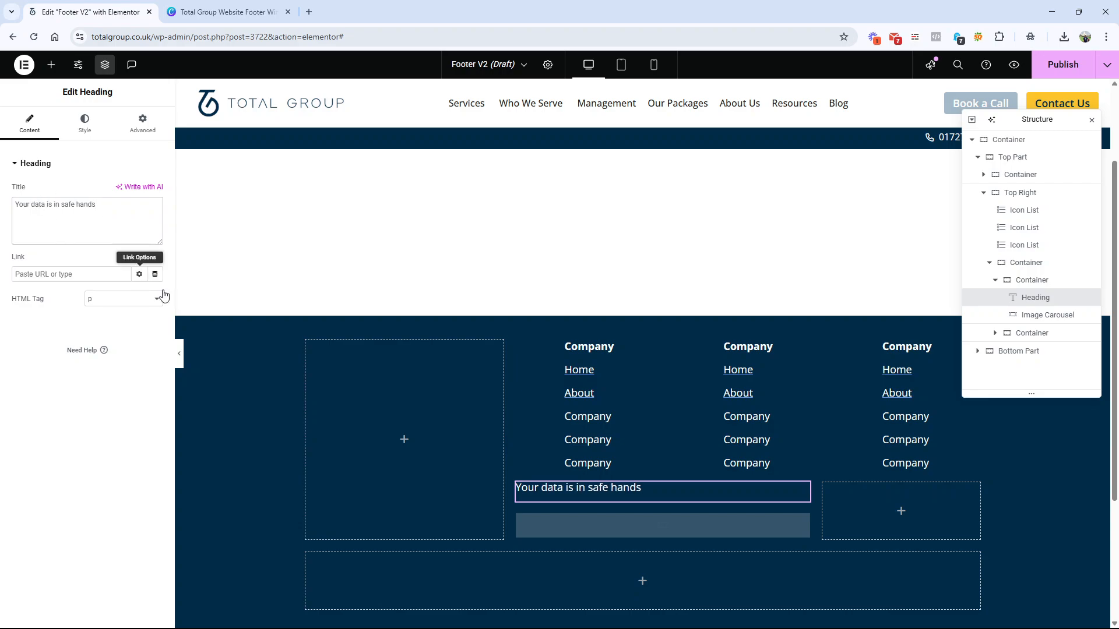
Step: Set the Image Carousel's image resolution to Full
click(618, 532)
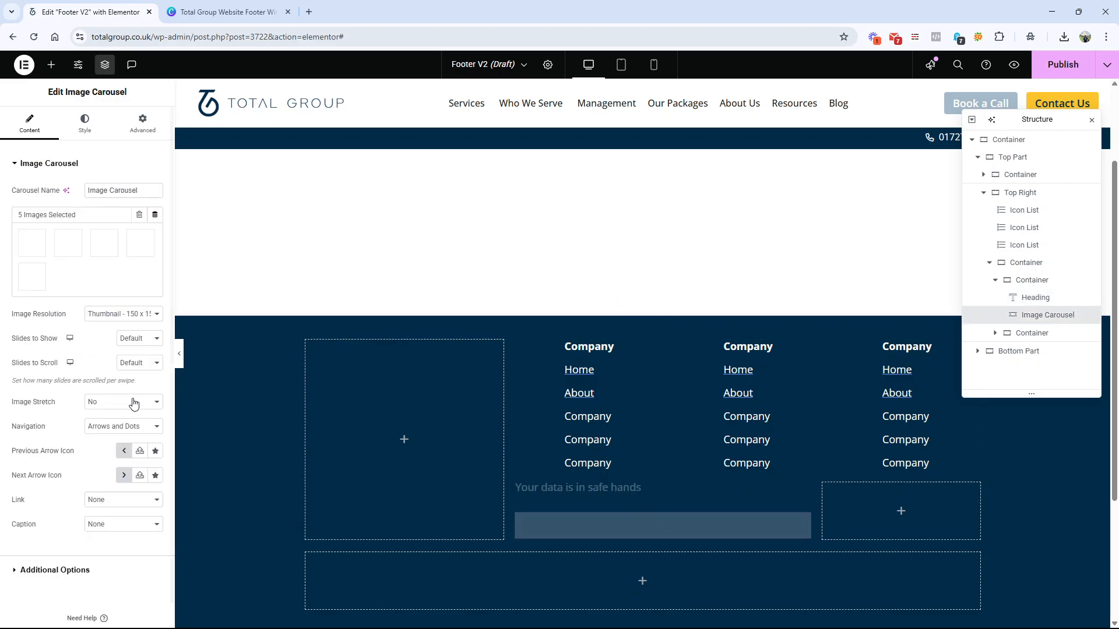
click(124, 315)
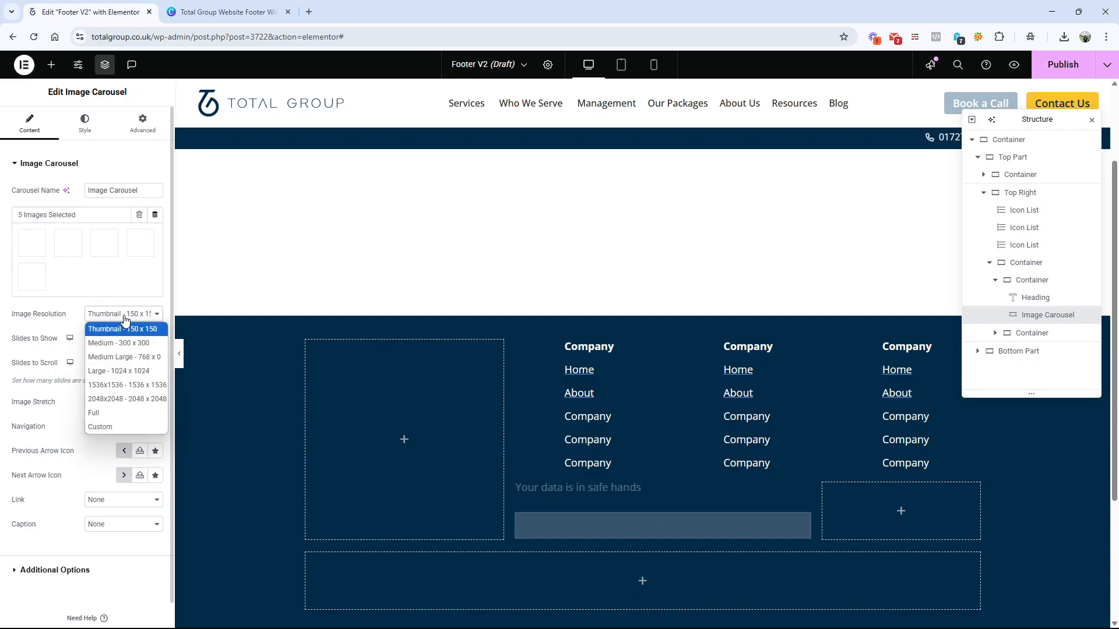
click(117, 415)
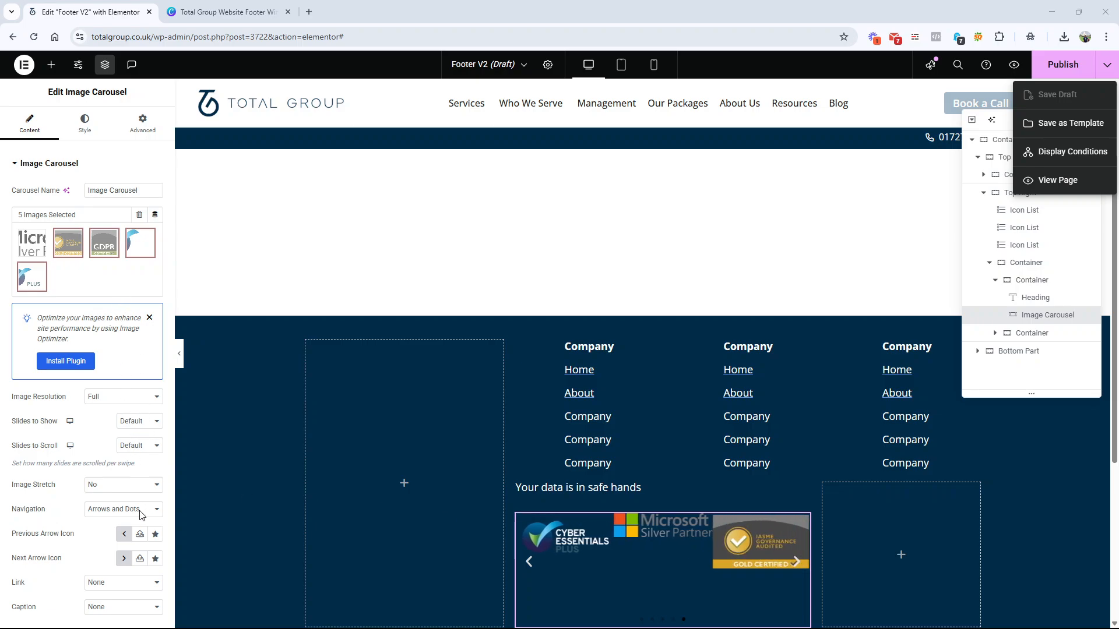
Step: Set the Image Carousel to show 5 slides and scroll 6 slides per swipe
click(82, 523)
scroll(62, 459, down, 2)
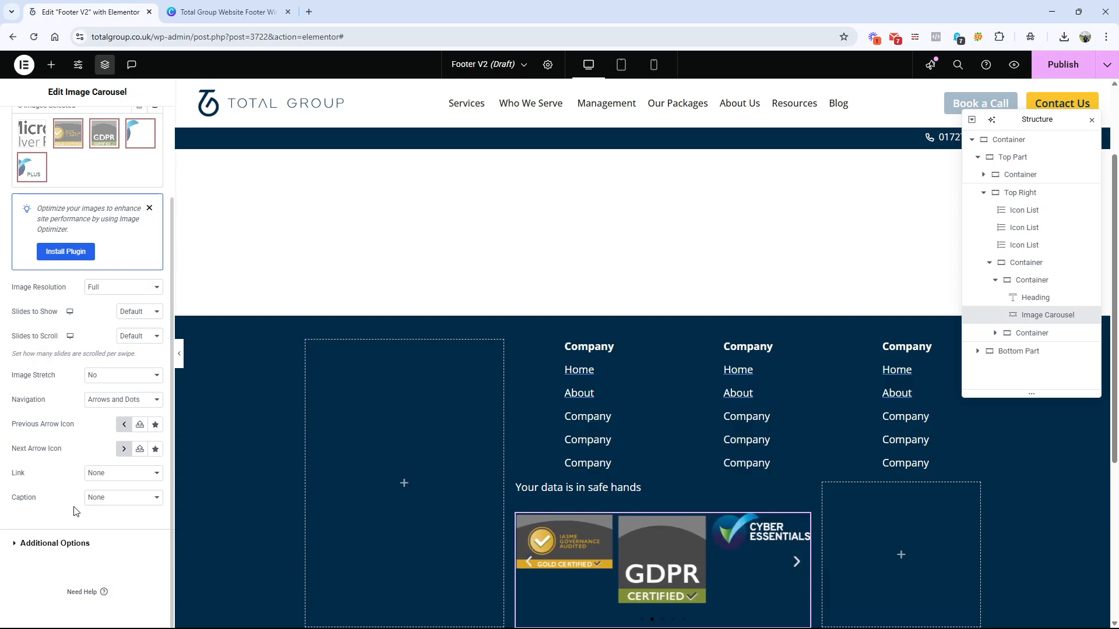
click(156, 314)
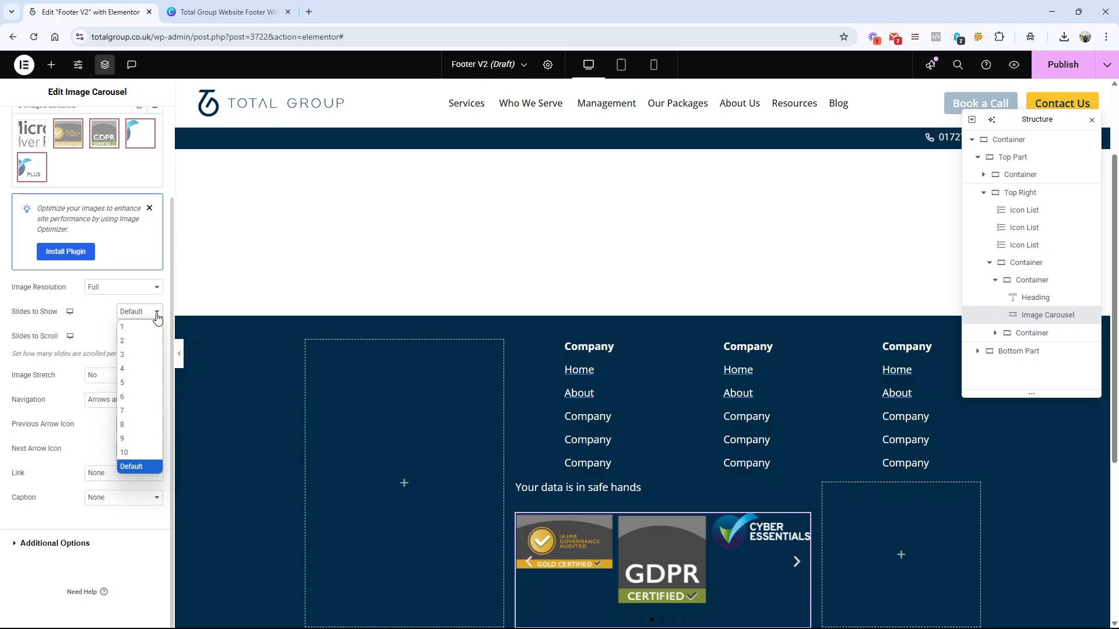
click(139, 382)
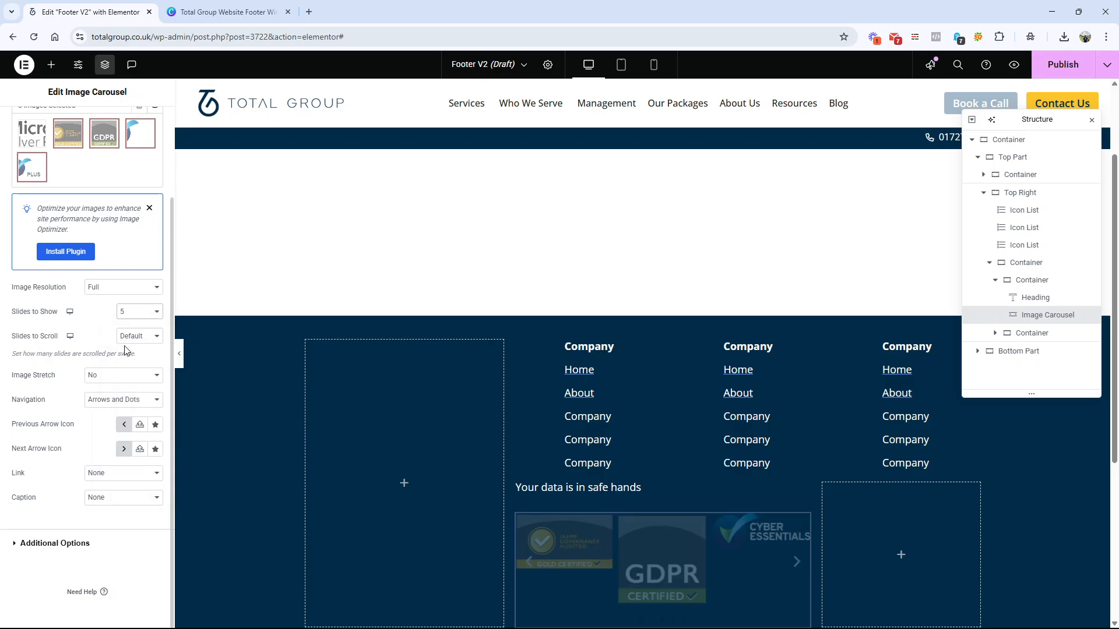
click(136, 342)
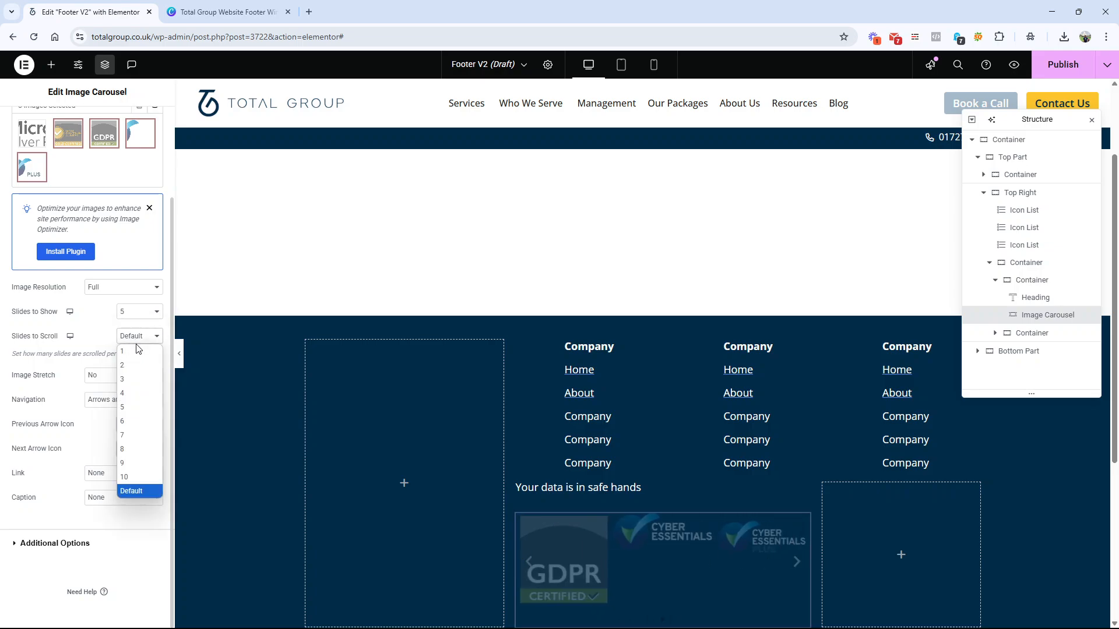
click(135, 424)
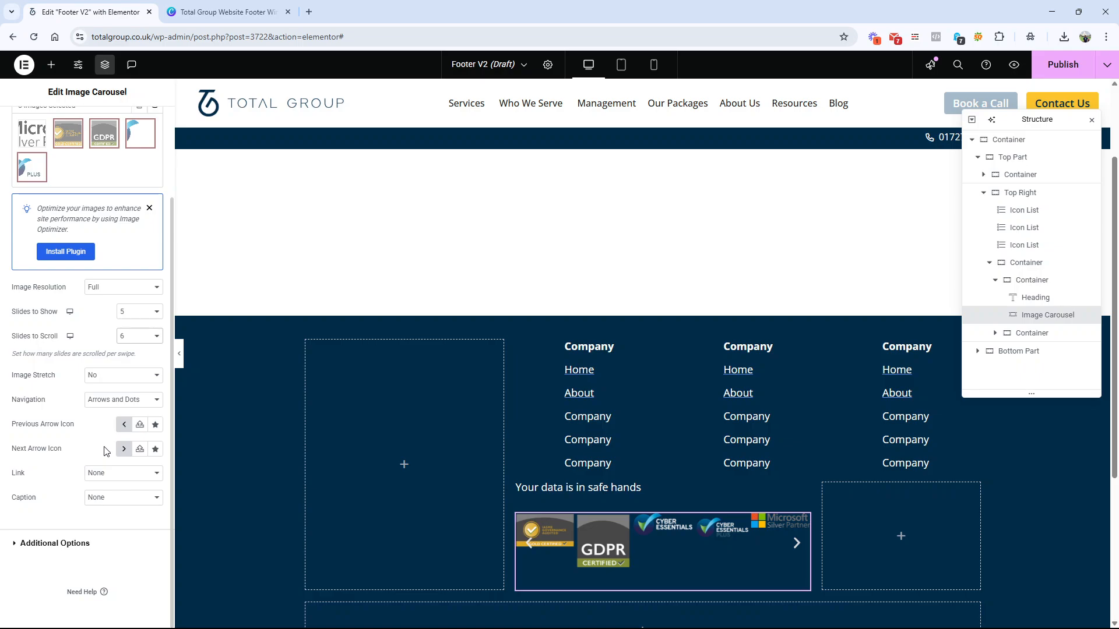
Step: Delete the Image Carousel and put a Gallery widget below the "Your data is in safe hands" heading in its place
scroll(108, 443, up, 2)
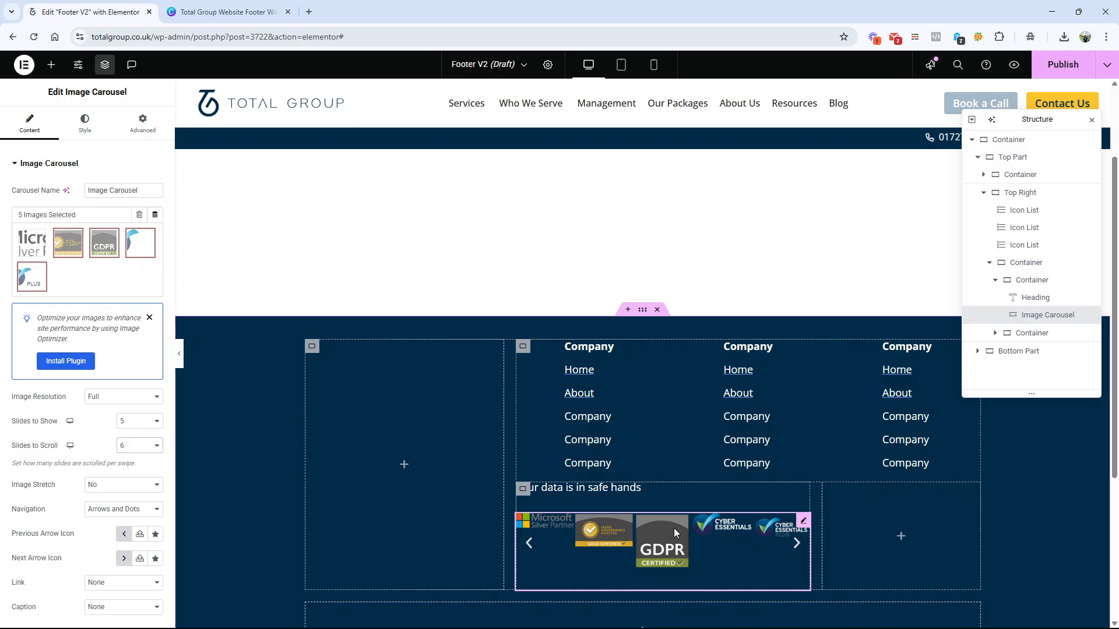
right_click(743, 537)
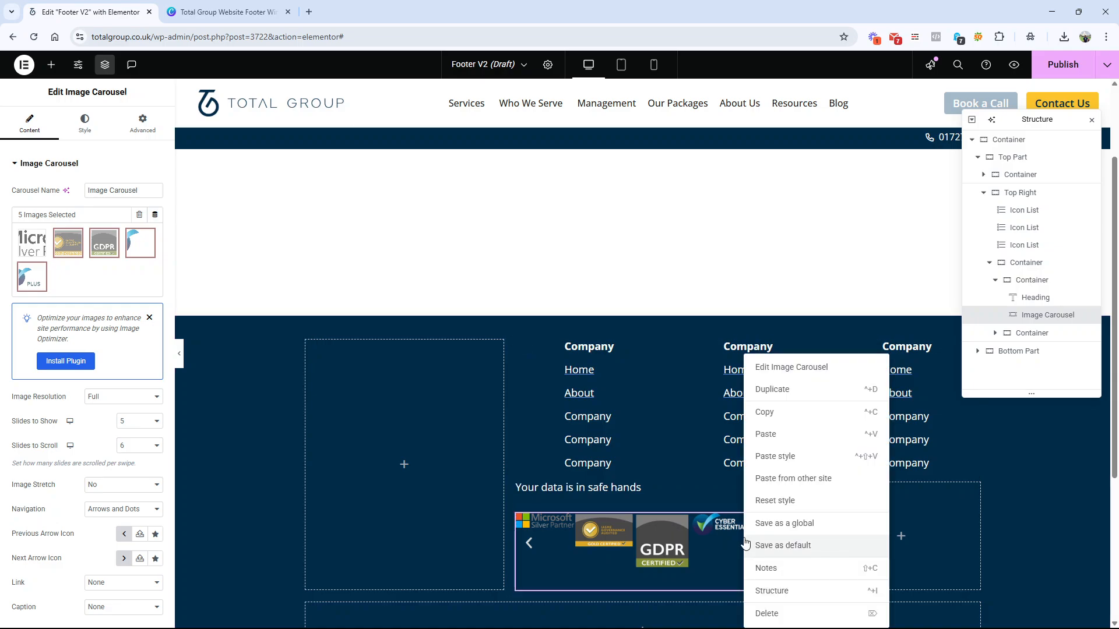
click(776, 610)
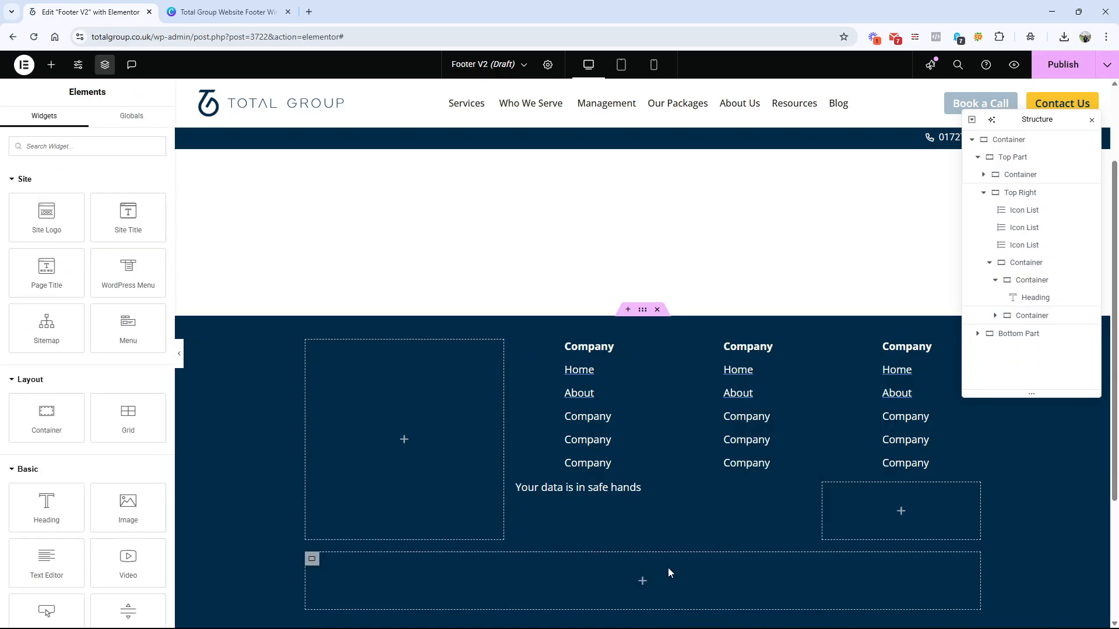
click(120, 156)
text(galler)
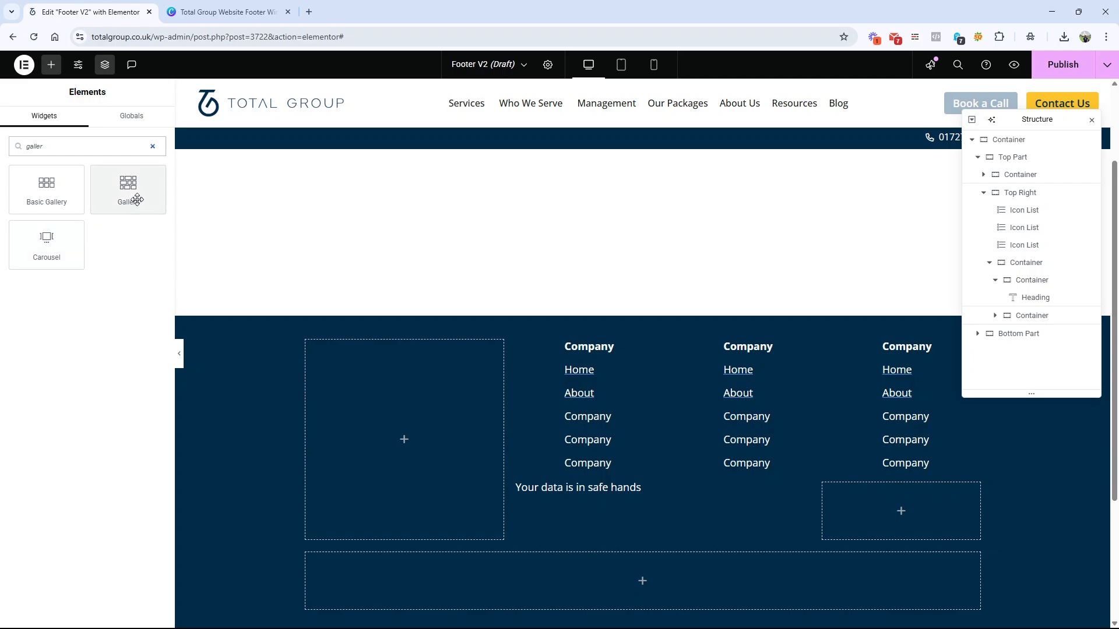
drag(127, 184, 645, 492)
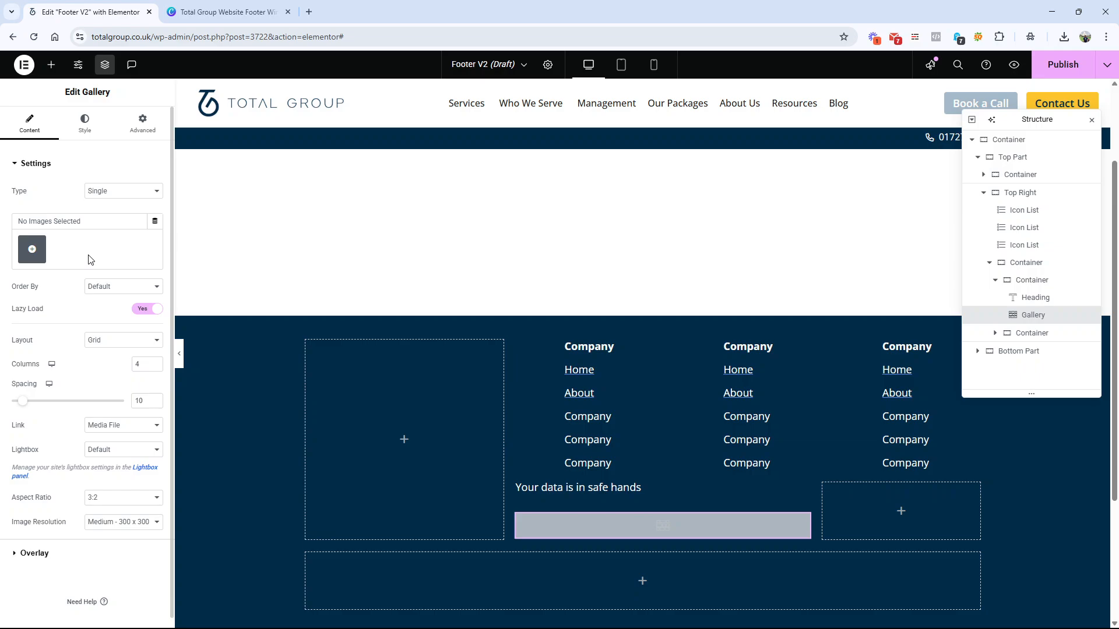
Step: Following the wireframe's logo order, select the Microsoft Silver Partner and then the IASME Gold Certified image for the gallery, leaving Cyber Essentials Plus unselected
click(30, 249)
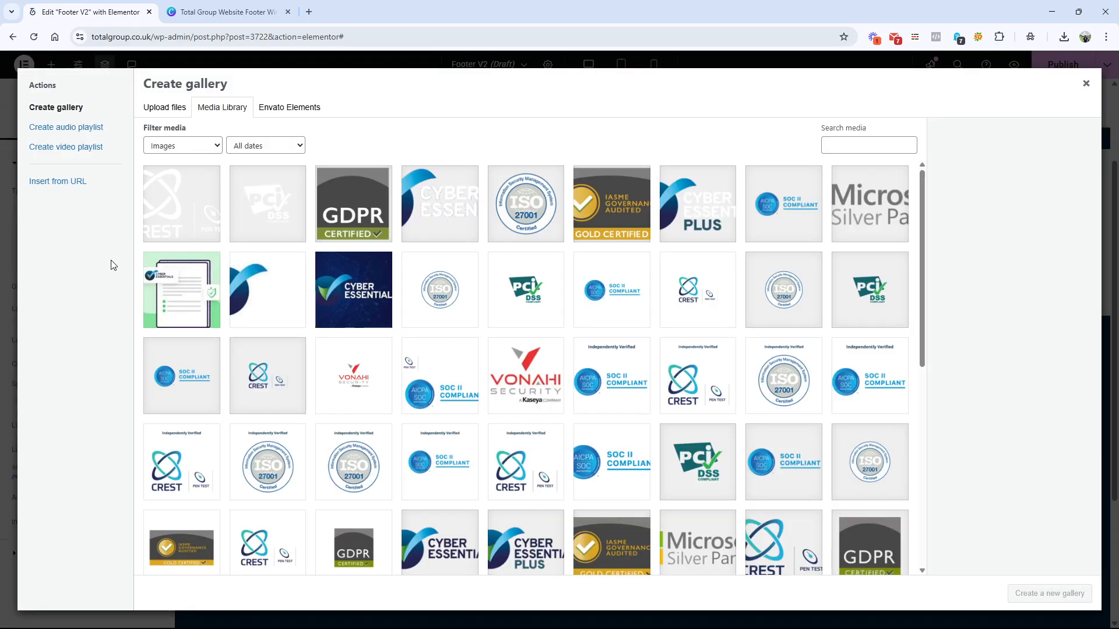
click(870, 225)
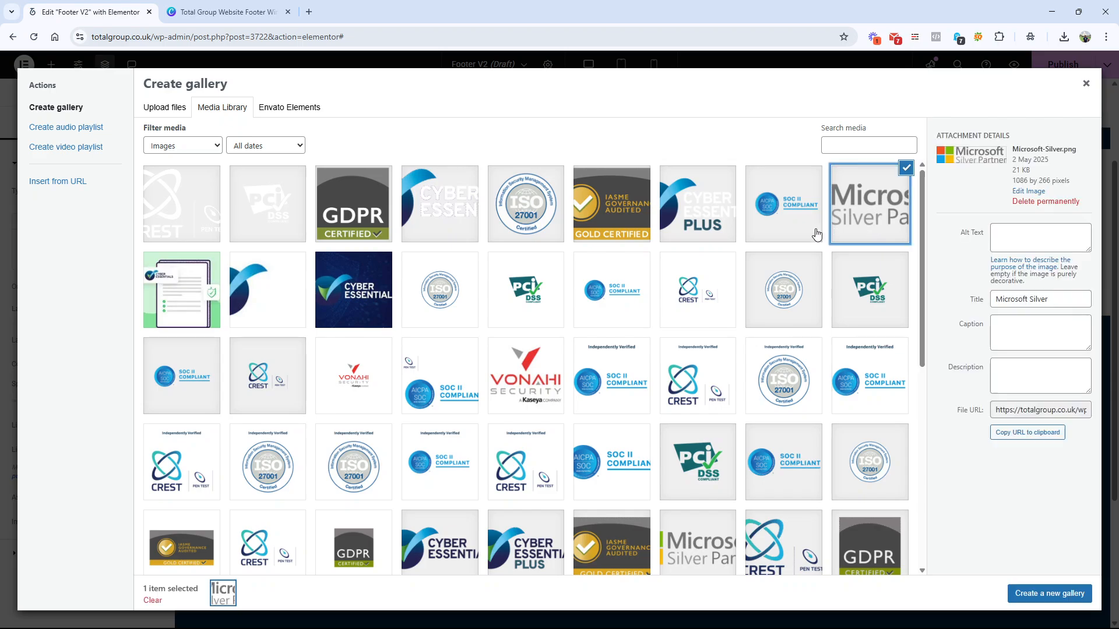
click(702, 227)
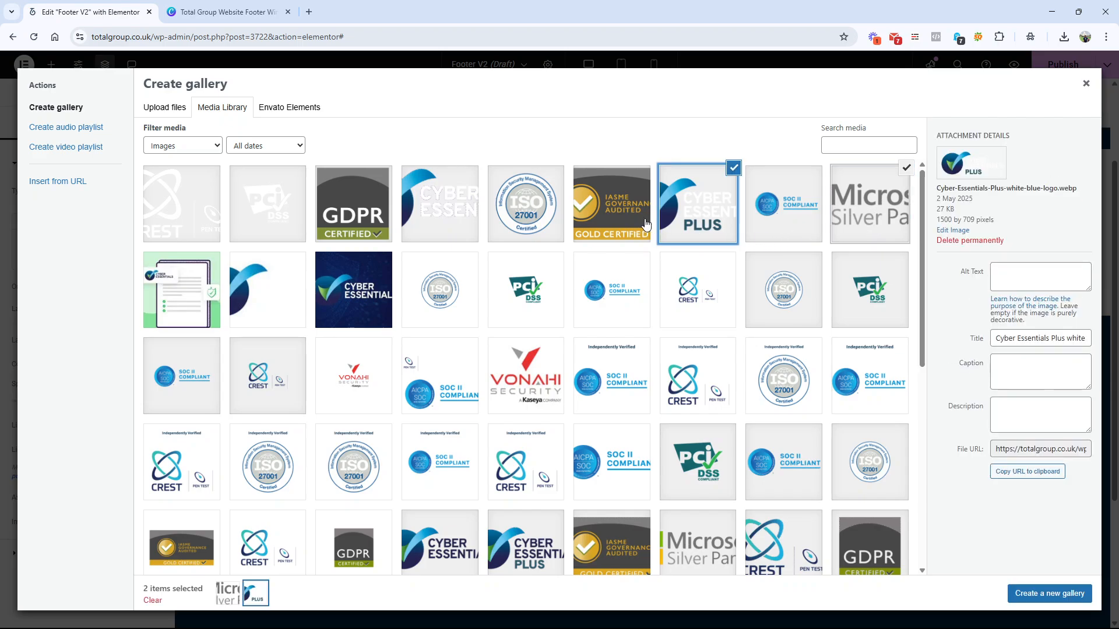
click(257, 12)
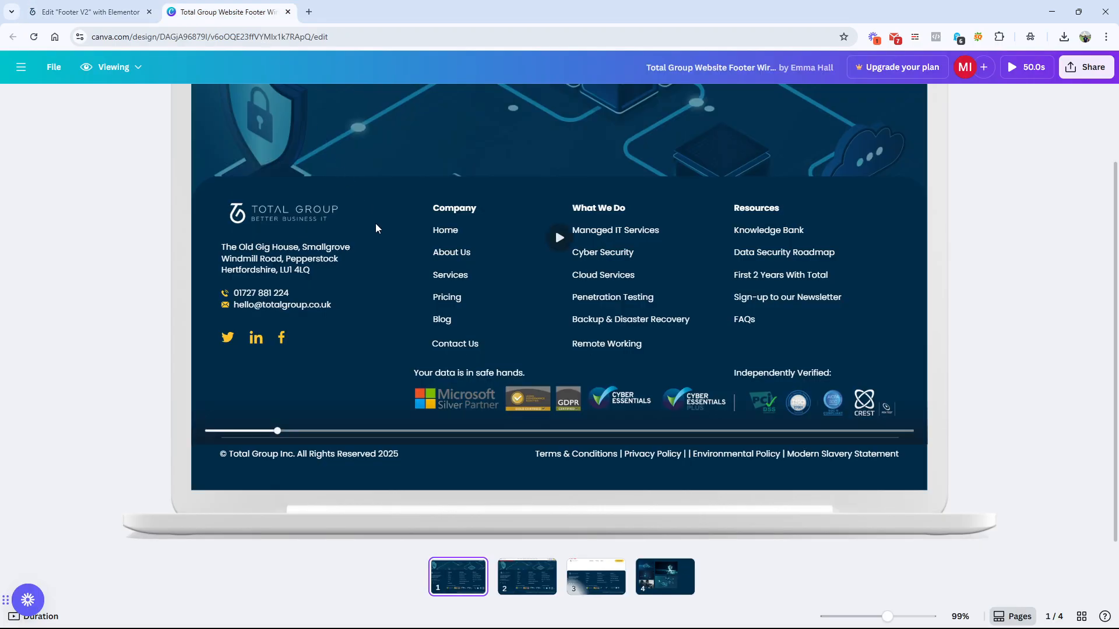
click(90, 12)
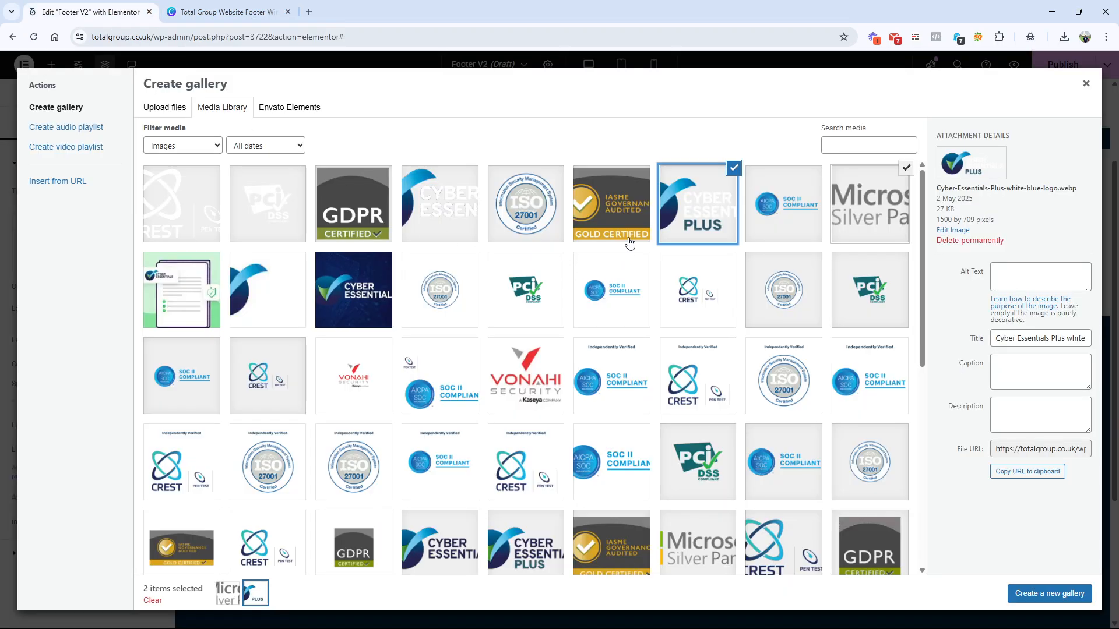
click(630, 242)
click(699, 200)
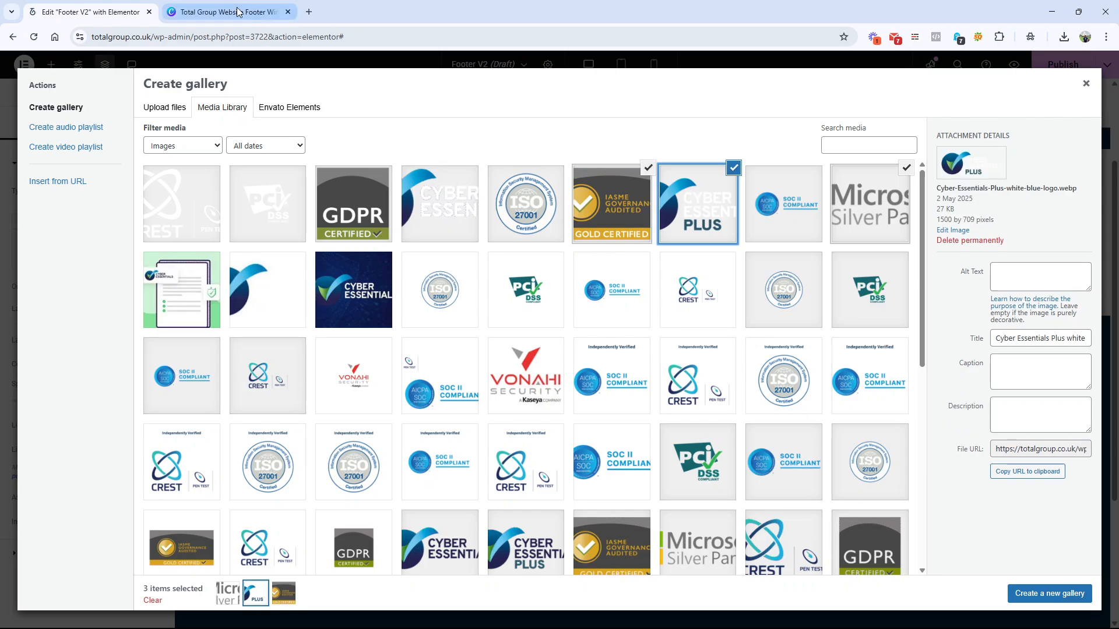
click(733, 167)
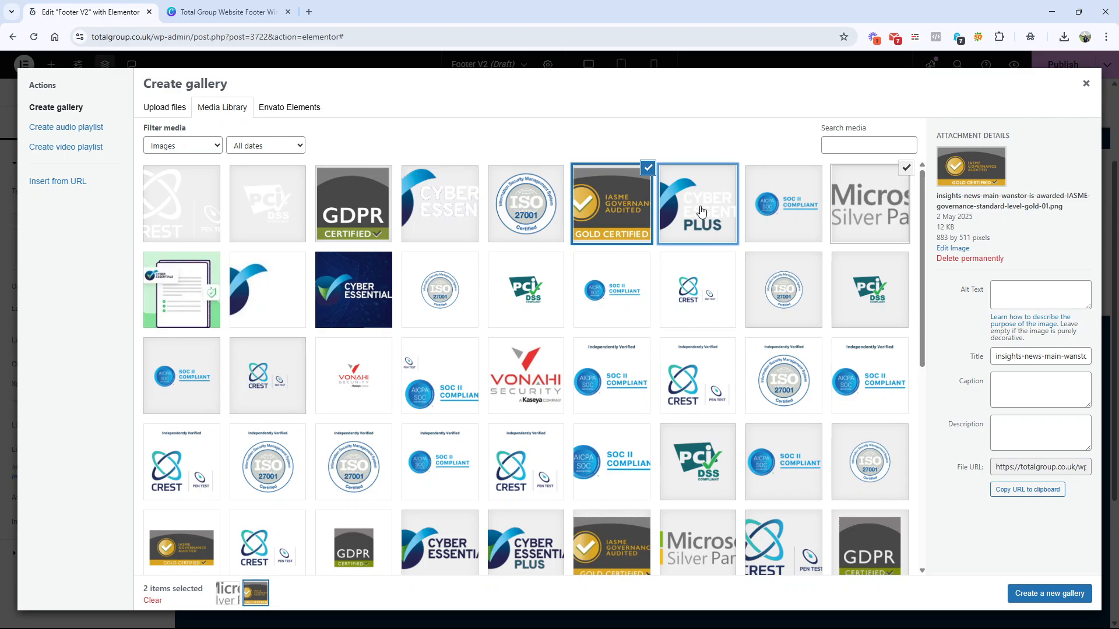
Step: Add the GDPR, white-text Cyber Essentials and Cyber Essentials Plus logos to the selection and insert the gallery
click(373, 201)
click(474, 215)
click(674, 224)
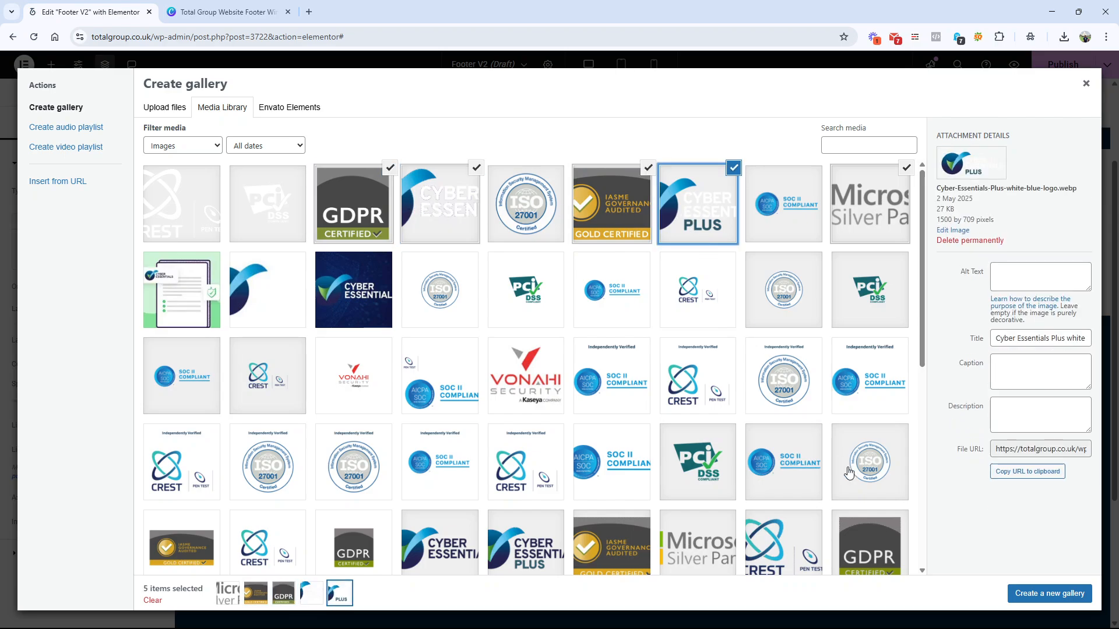
click(1028, 593)
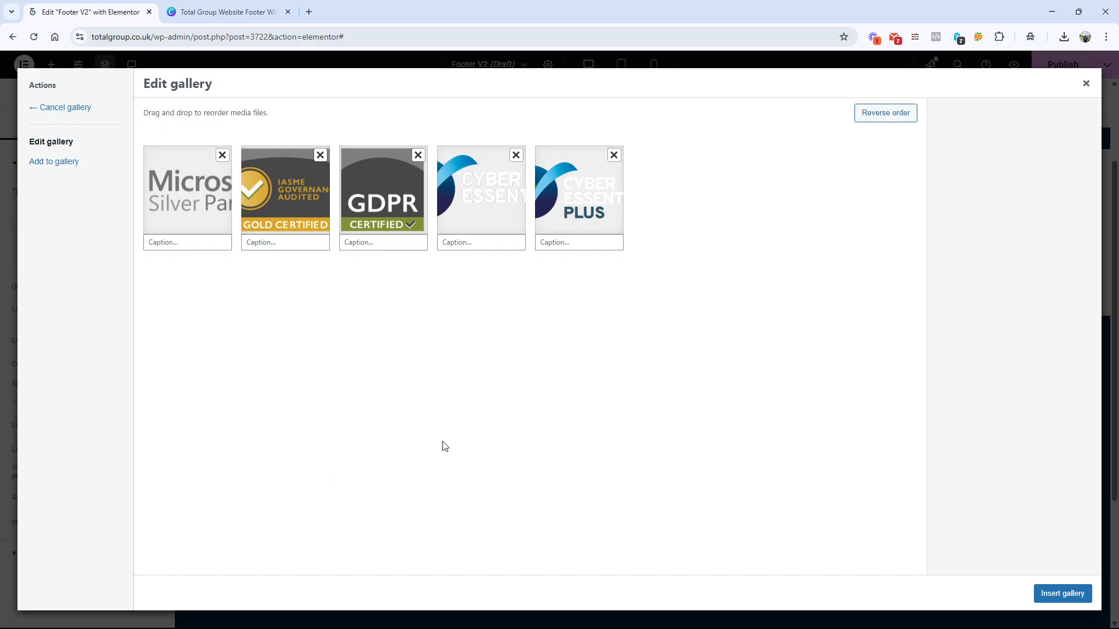
click(1058, 594)
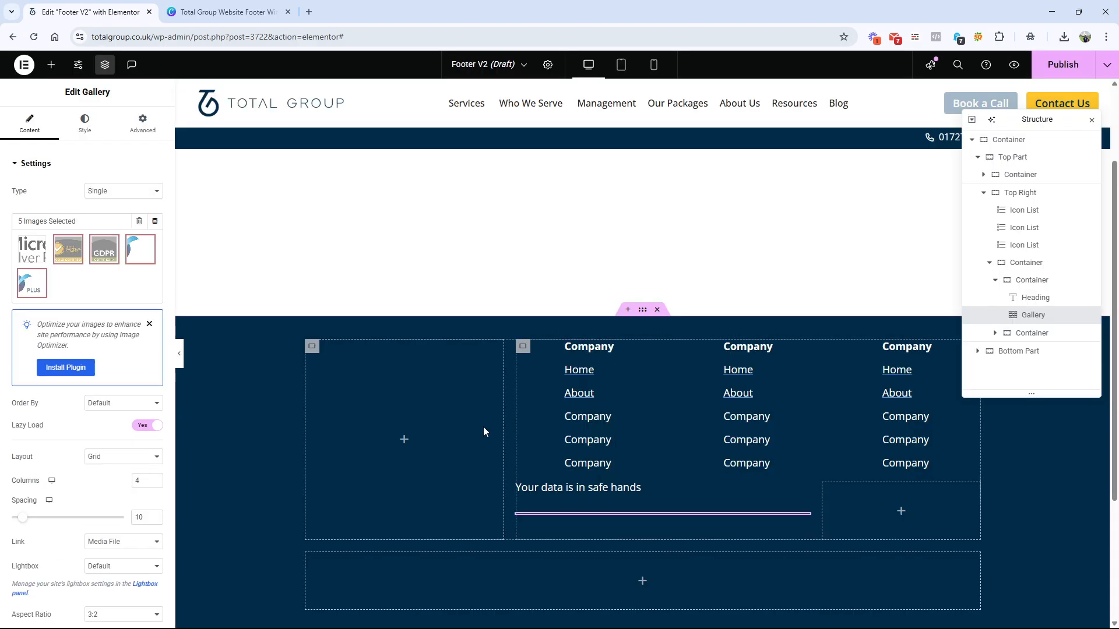
Step: Set the badge gallery to 5 columns and its image resolution to Full
click(155, 477)
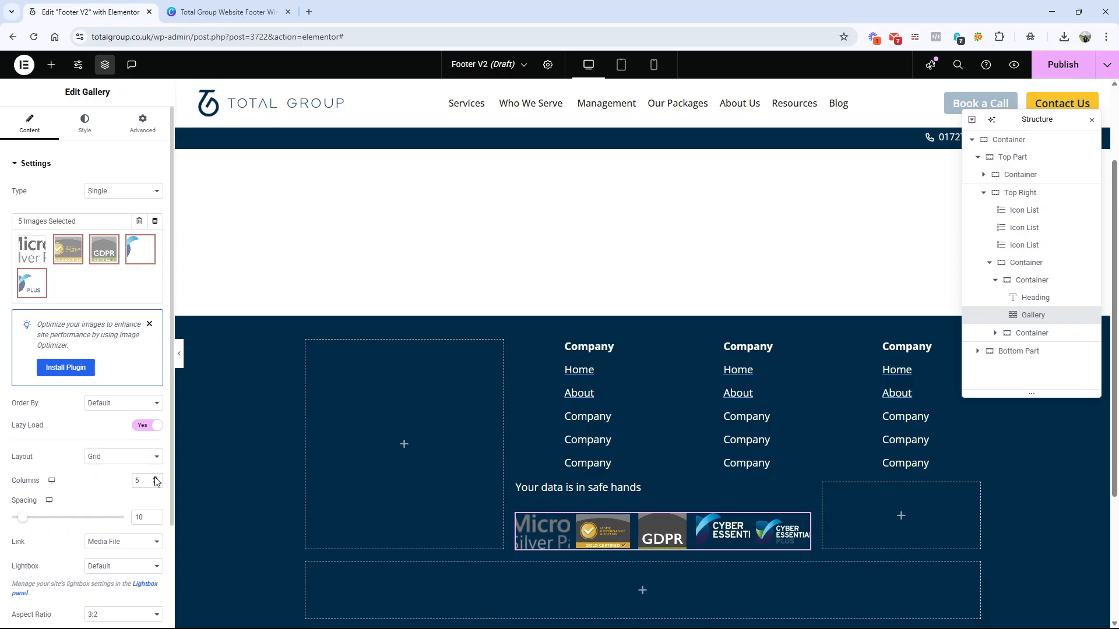
click(129, 407)
click(131, 414)
scroll(134, 467, down, 2)
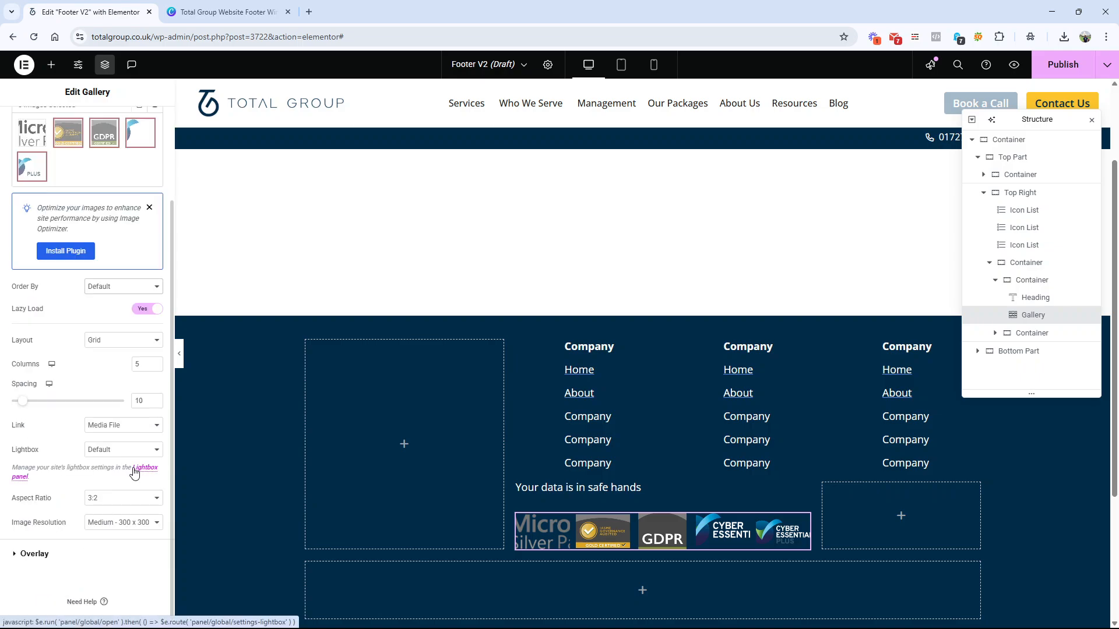
click(123, 523)
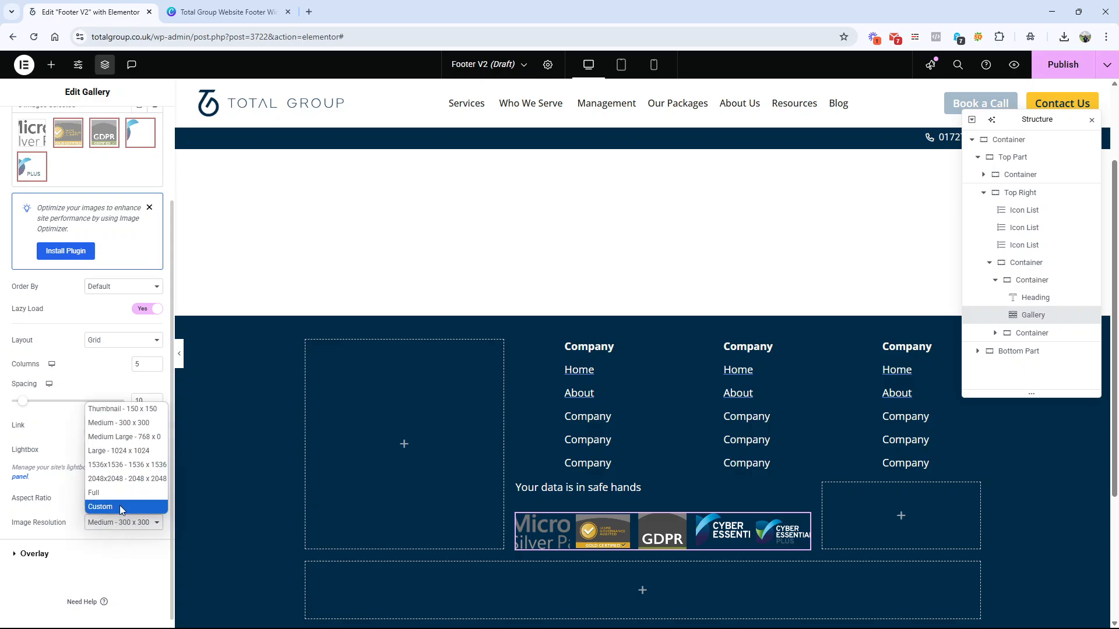
click(101, 493)
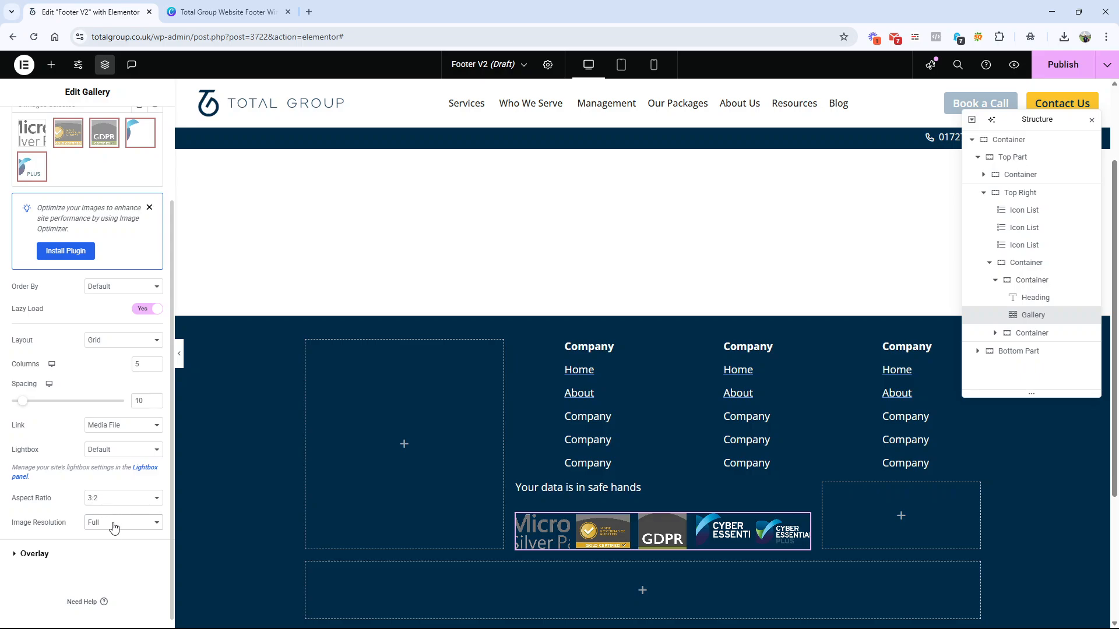
Step: Try the 16:9, 4:3 and 9:16 aspect ratios on the badge gallery, returning to 16:9
click(116, 500)
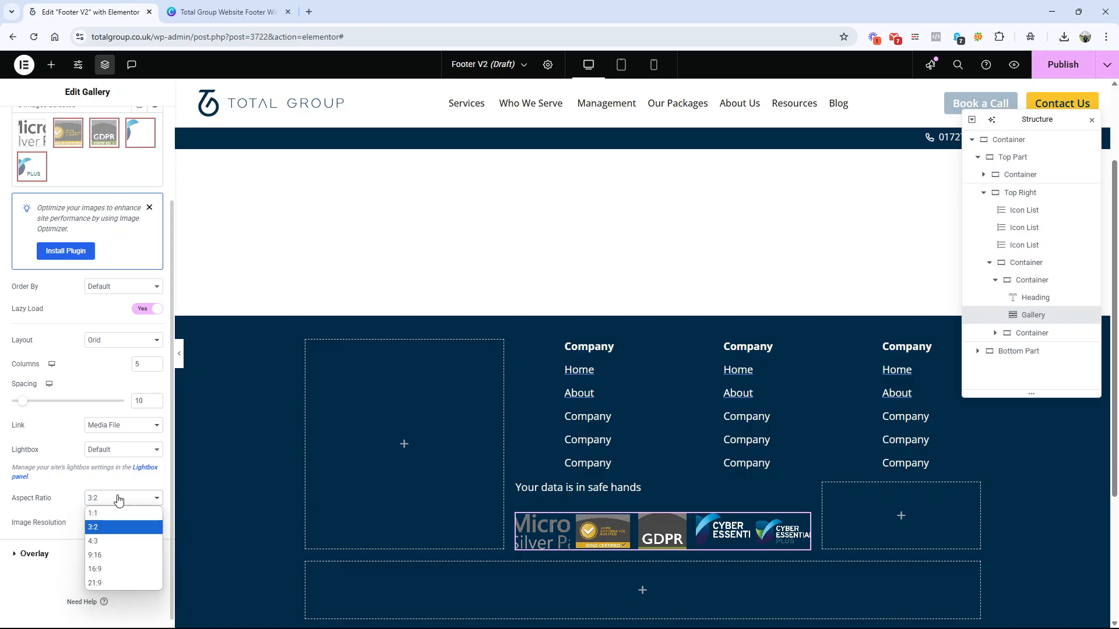
click(110, 564)
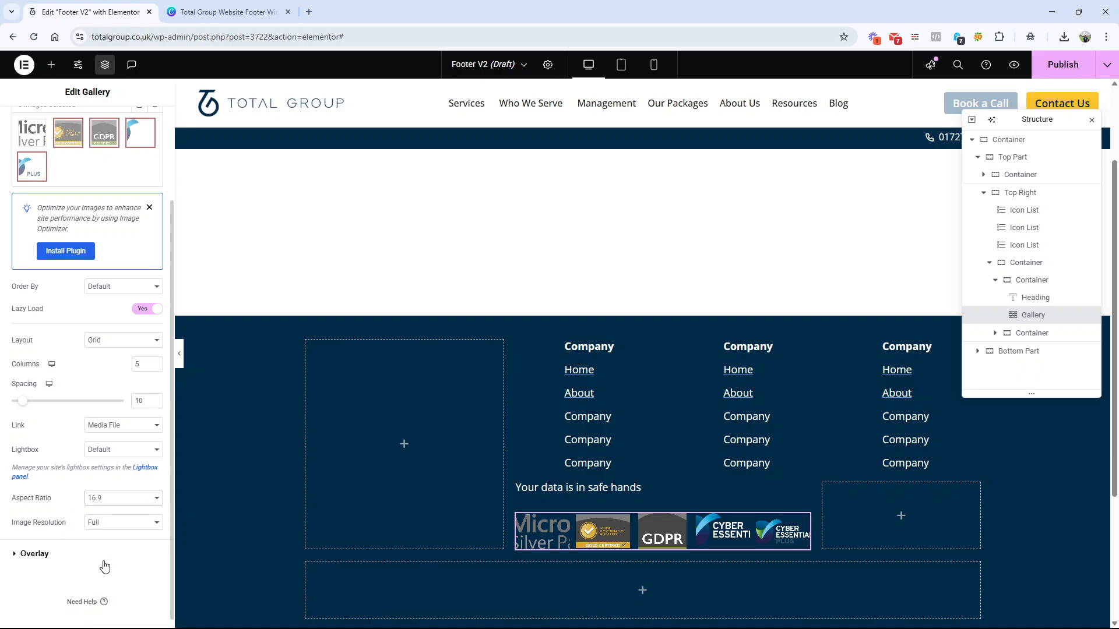
click(126, 502)
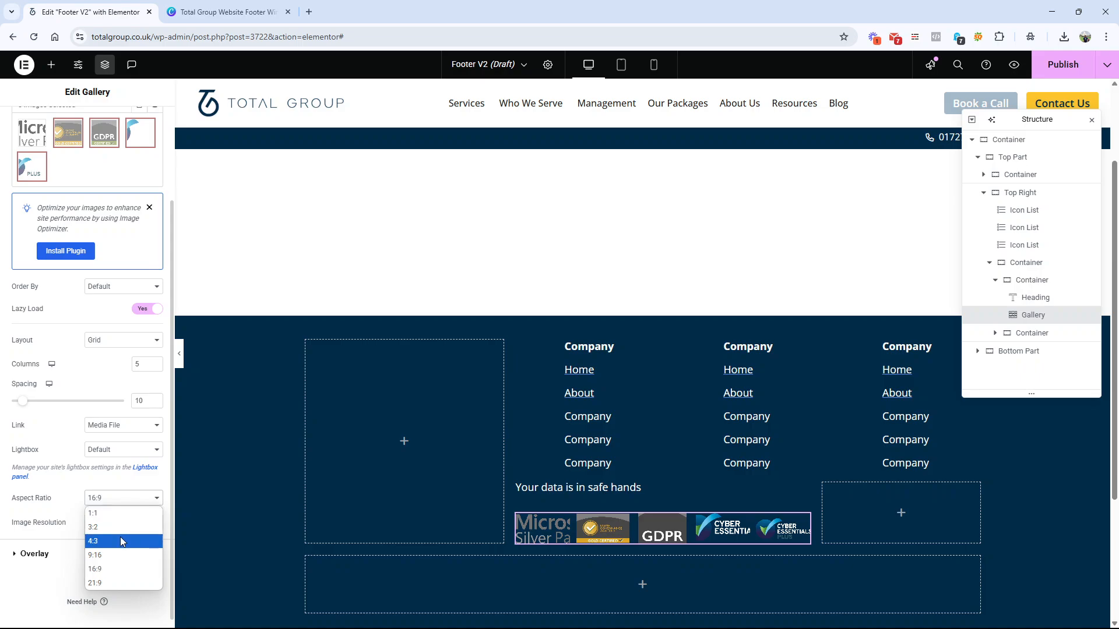
click(120, 536)
click(124, 499)
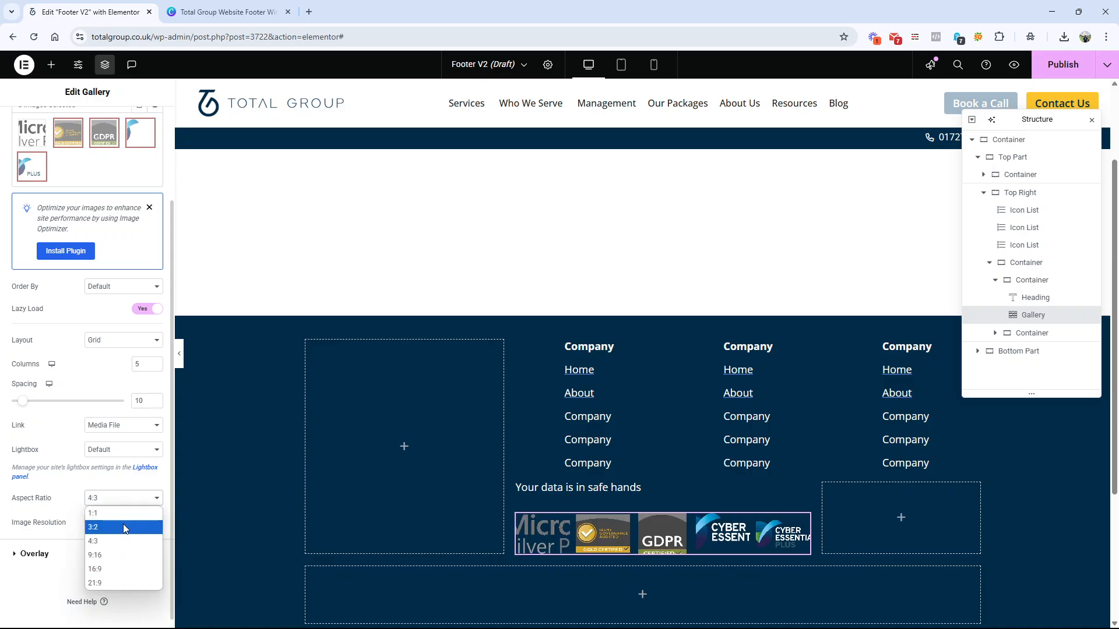
click(119, 551)
click(120, 500)
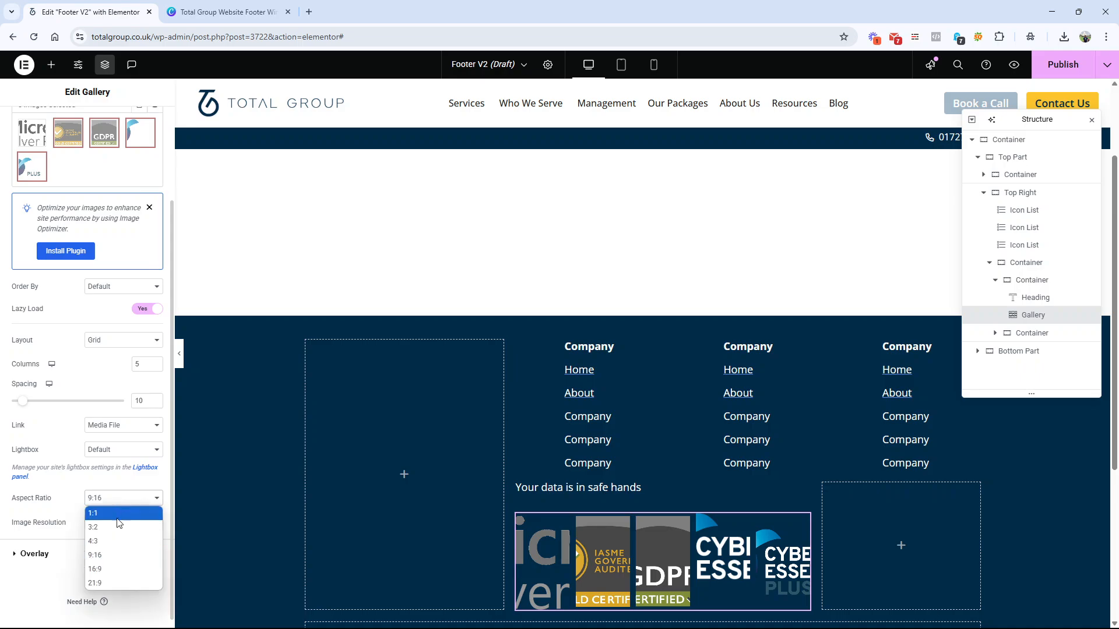
click(113, 564)
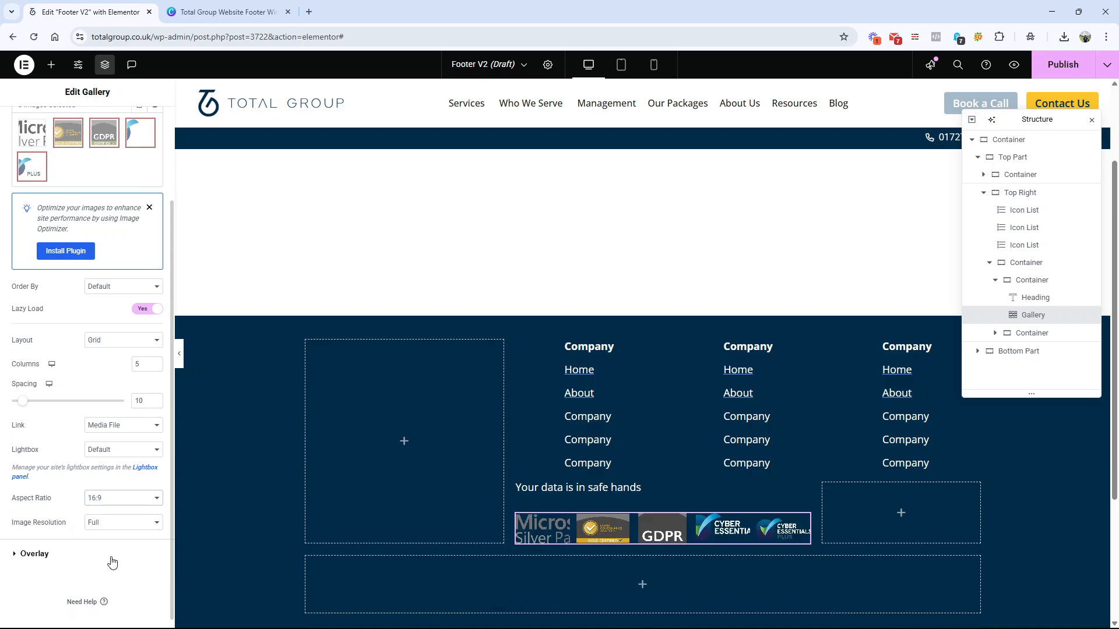
Step: Set the badge gallery's aspect ratio to 21:9 and look over its image resolution and overlay options
click(124, 502)
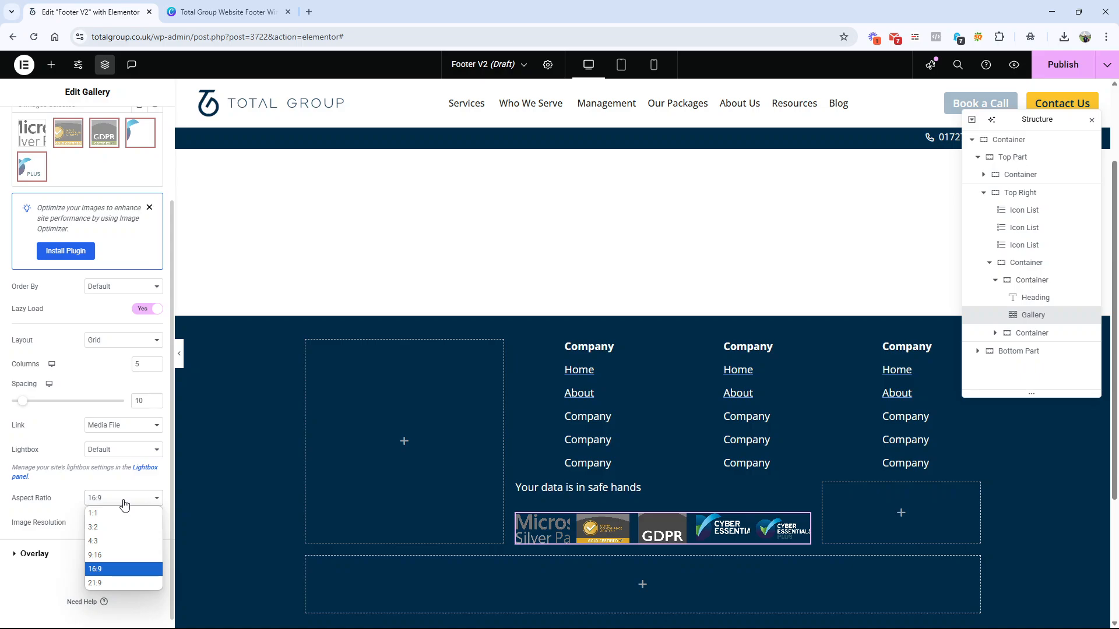
click(114, 581)
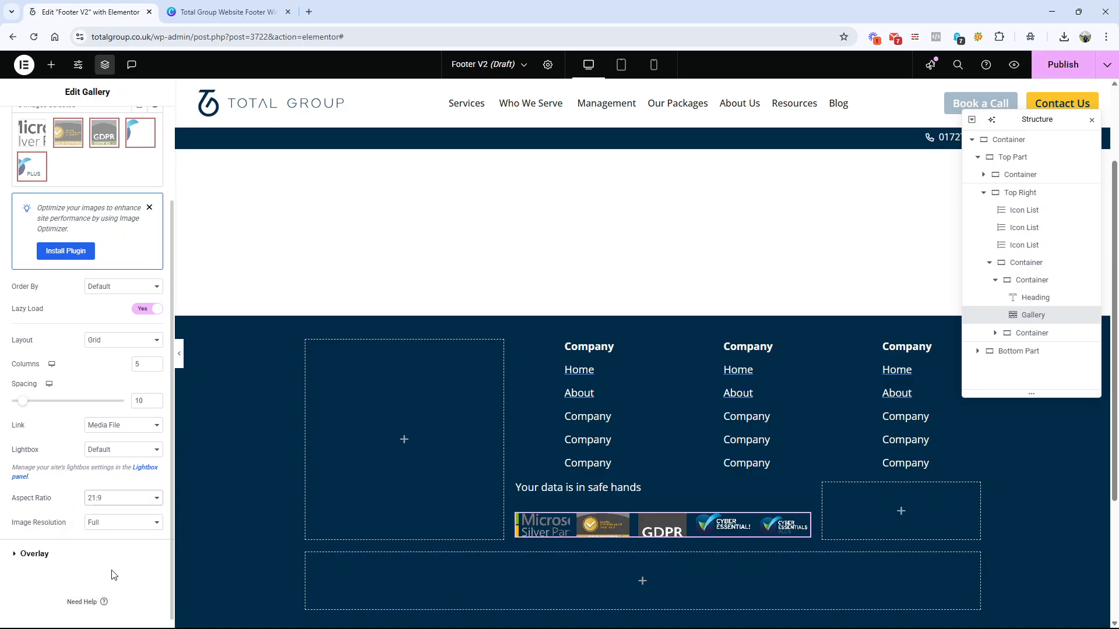
click(116, 502)
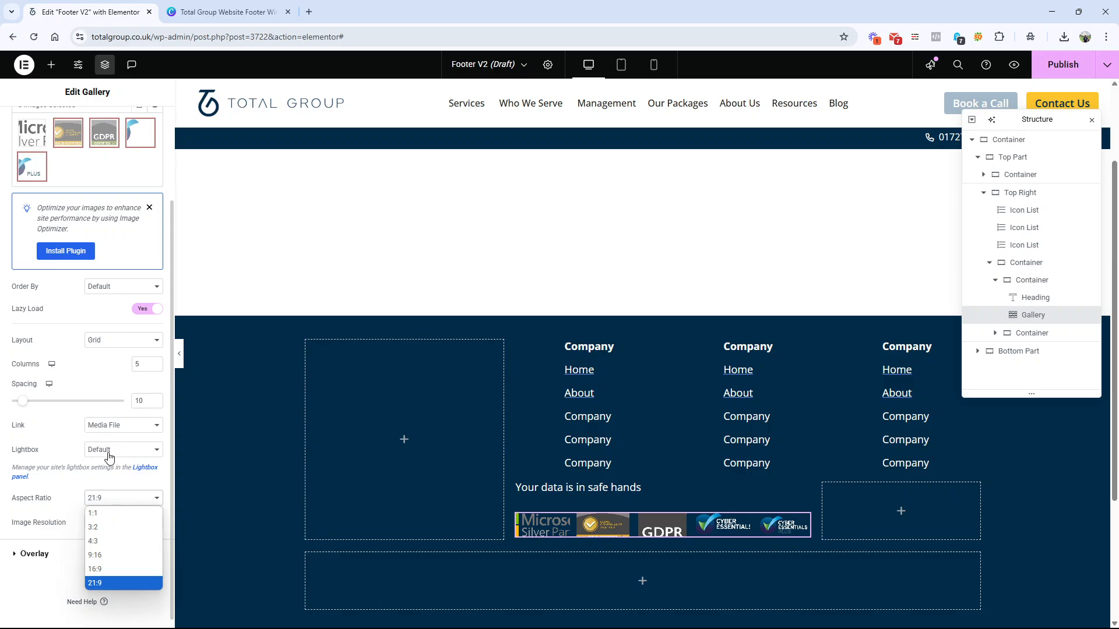
click(71, 502)
click(99, 531)
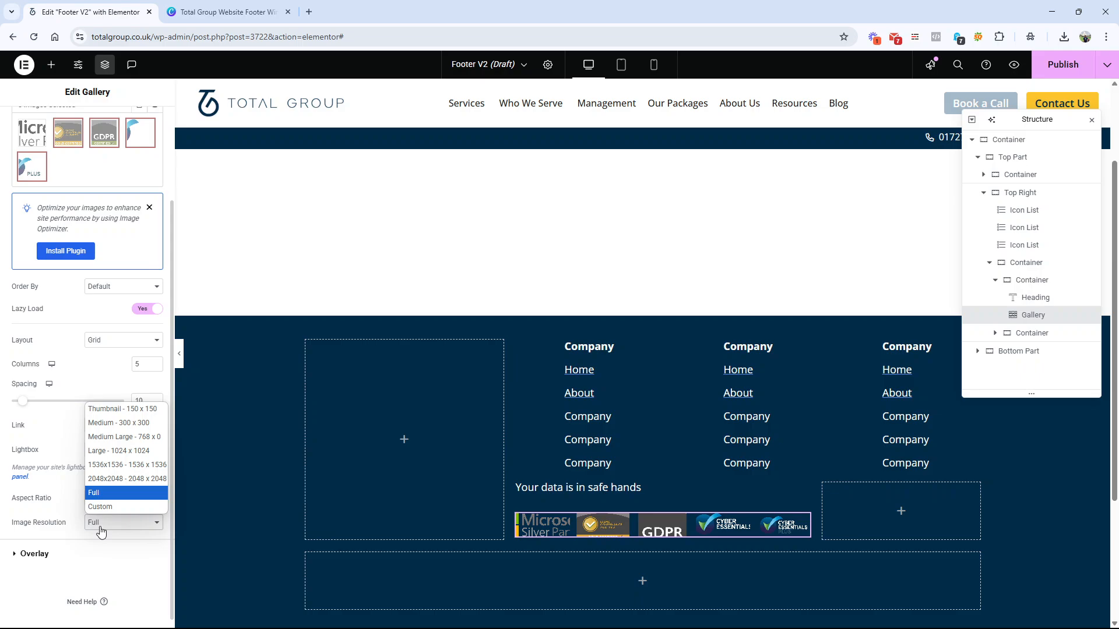
click(100, 529)
click(68, 549)
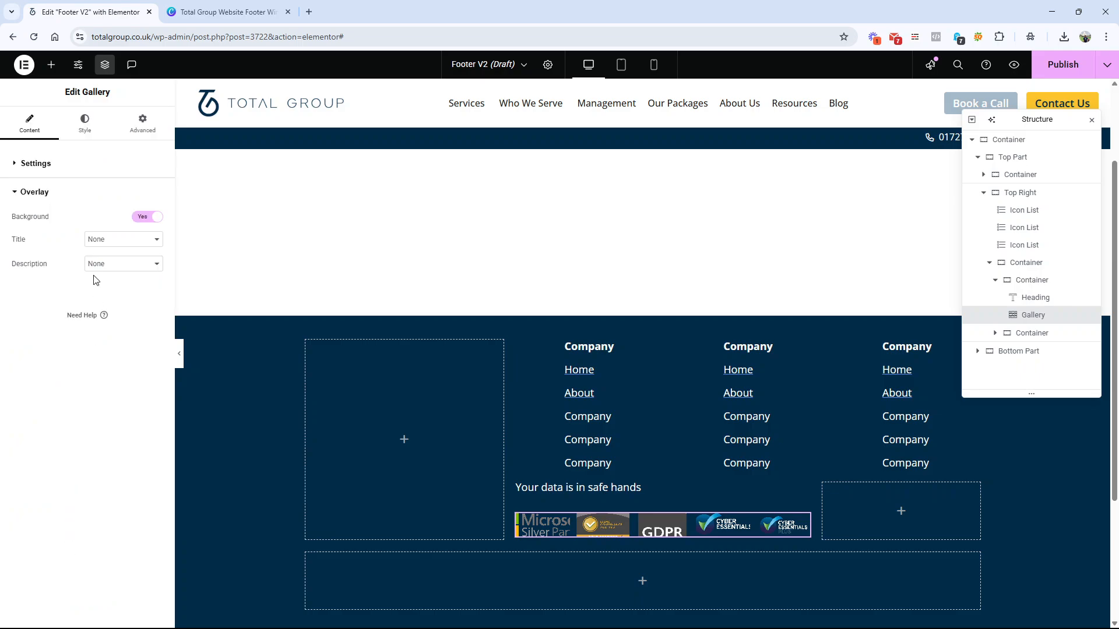
click(99, 166)
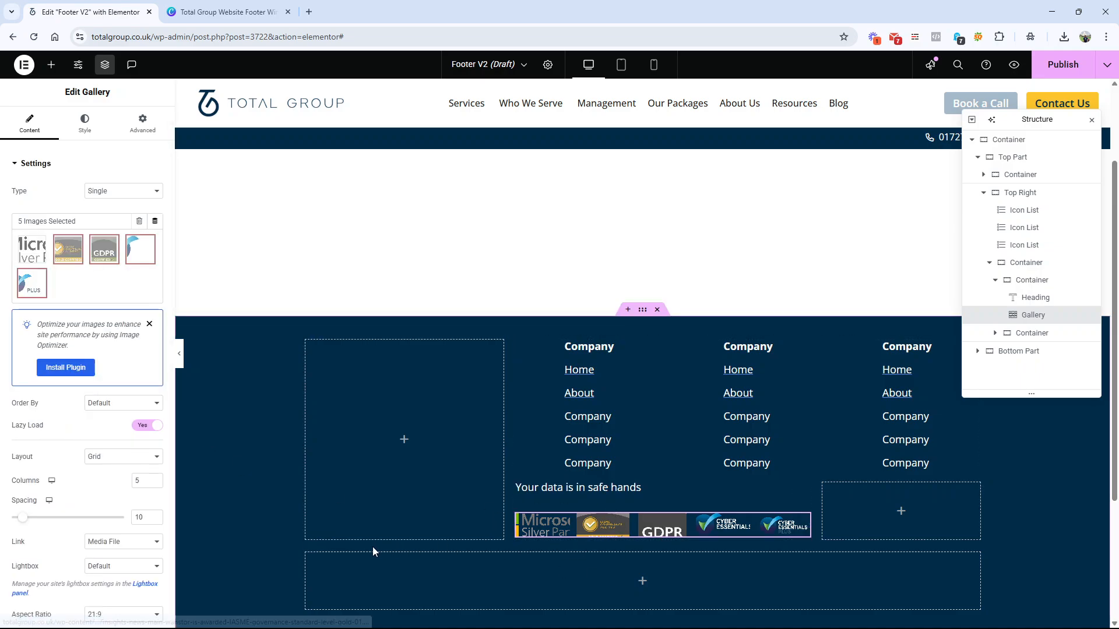
Step: Set the HTML tag of the "Your data is in safe hands" heading to span
click(607, 492)
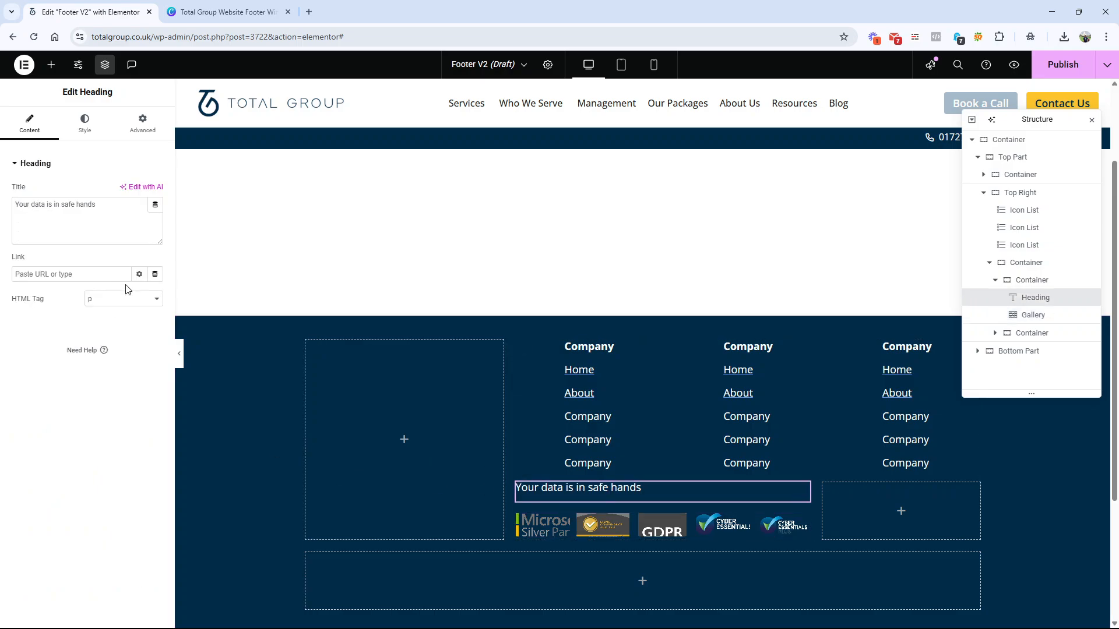
click(123, 298)
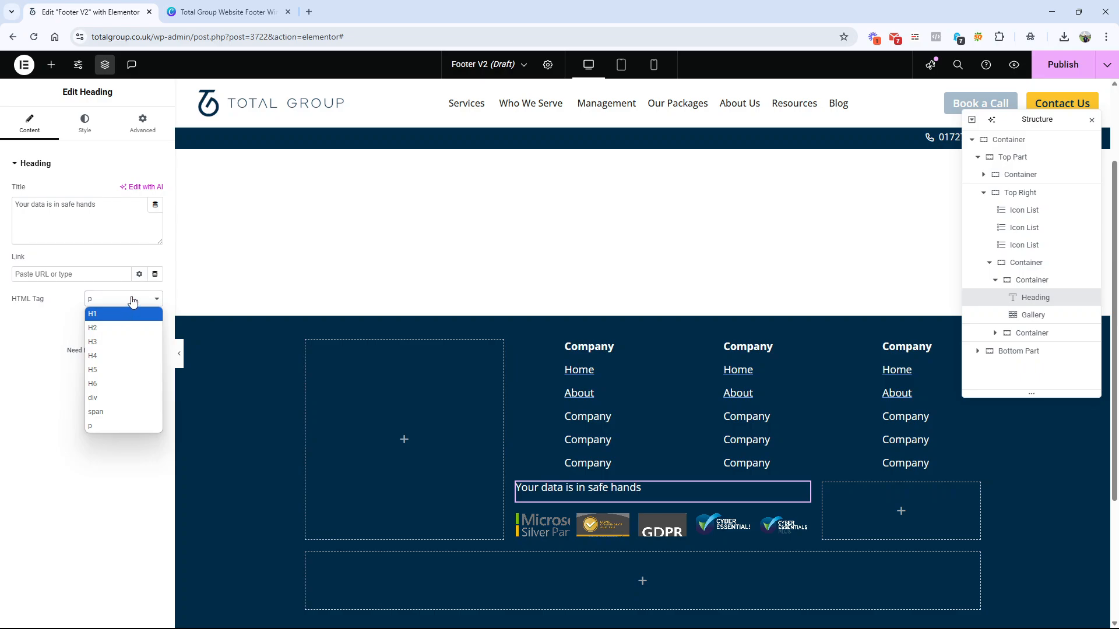
click(116, 411)
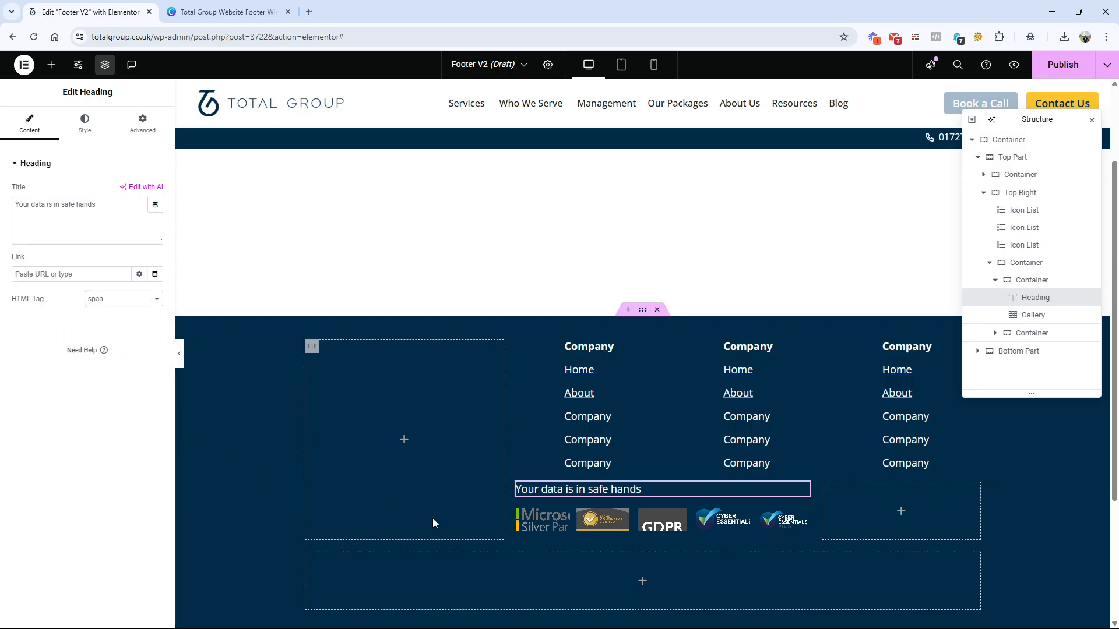
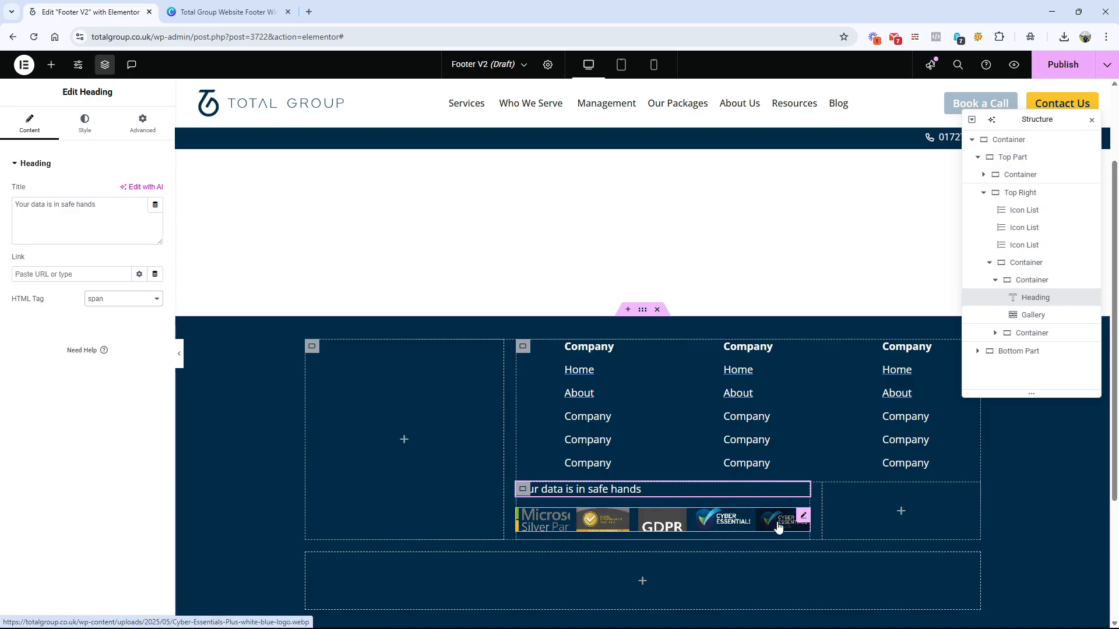
Step: Turn off the badge gallery's lightbox and set its image link to None
click(224, 12)
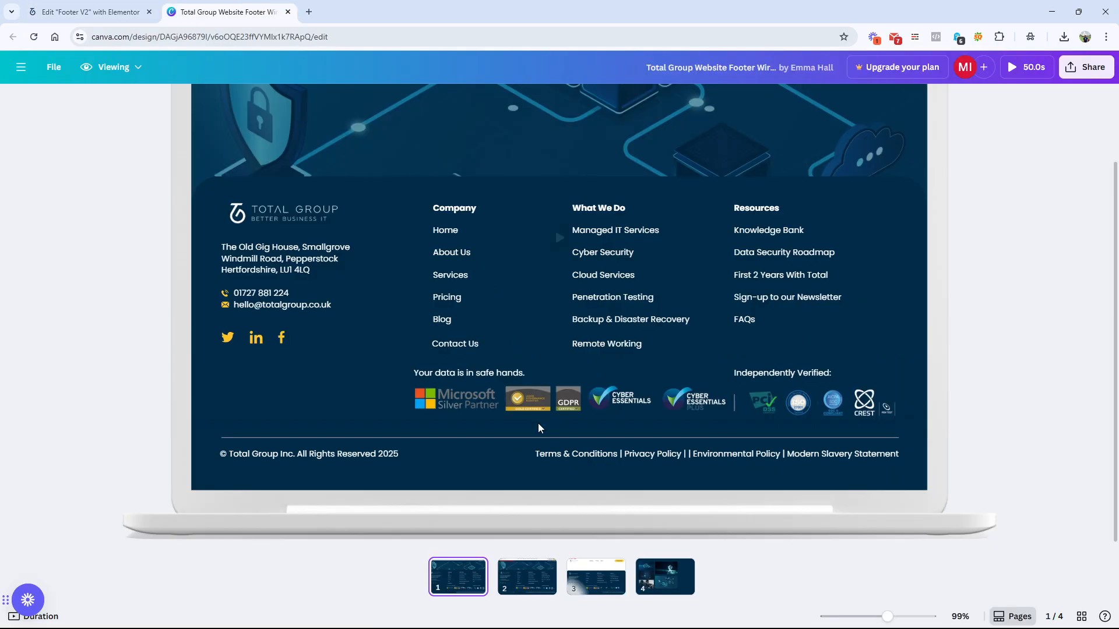
click(100, 4)
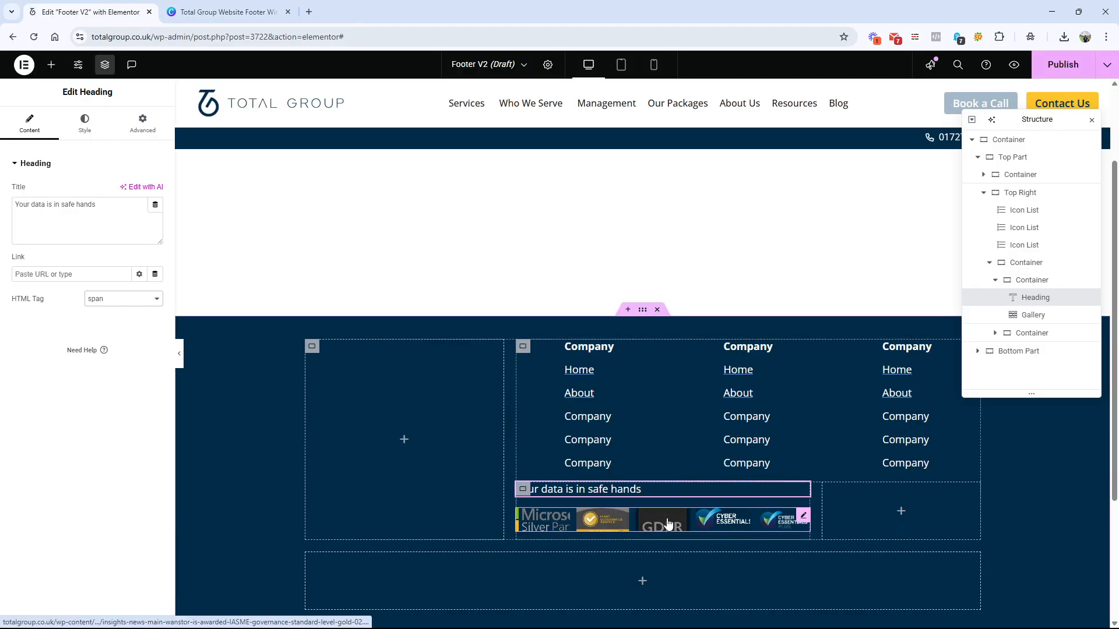
click(668, 523)
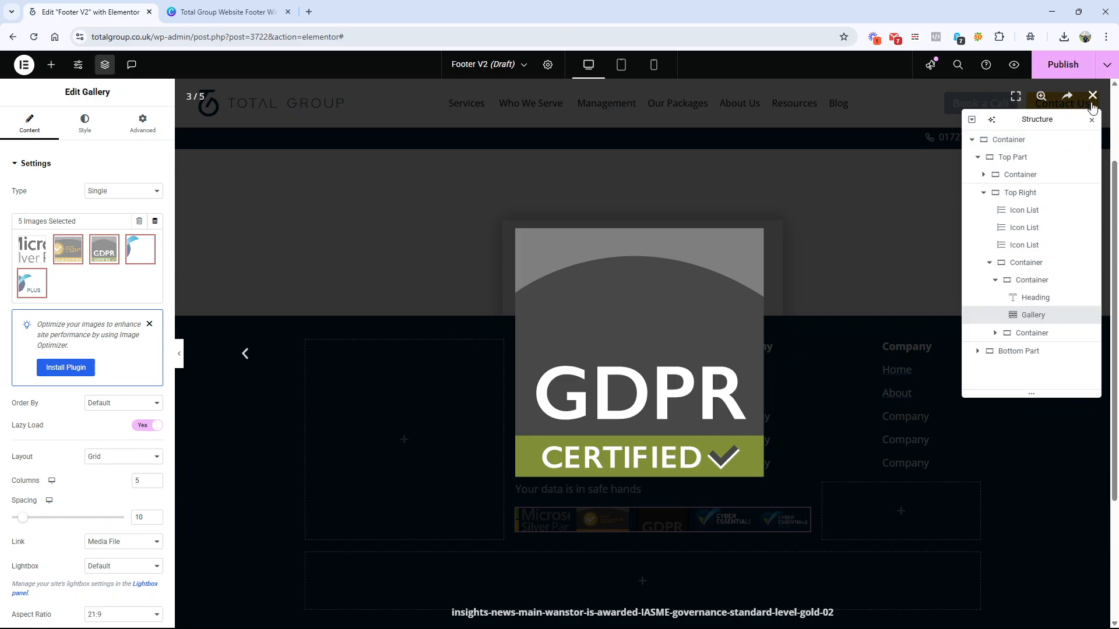
click(1092, 96)
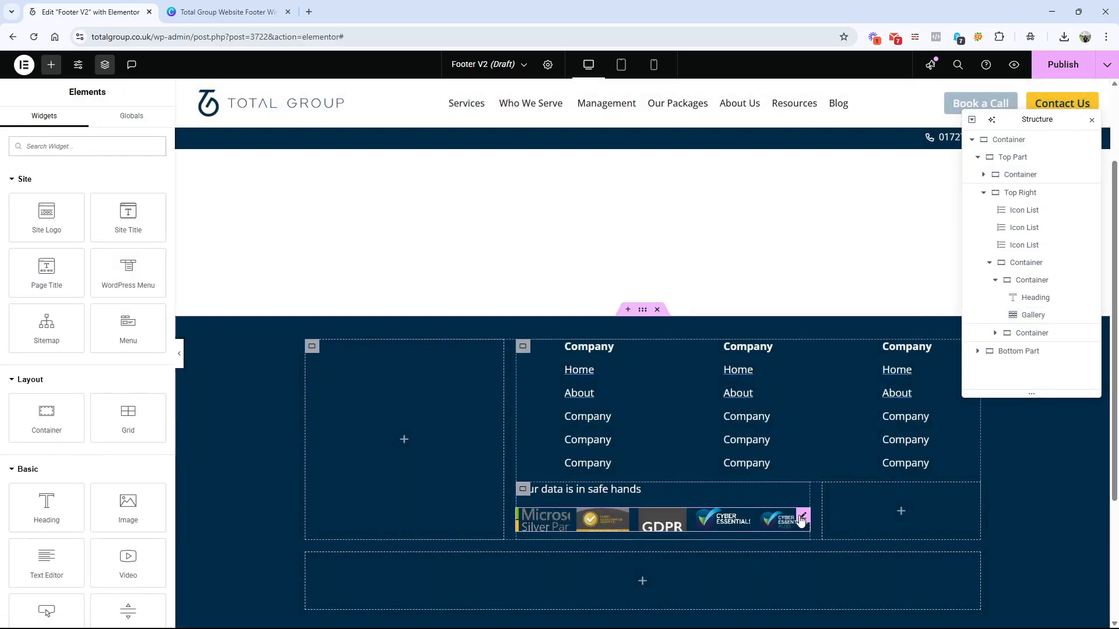
click(802, 518)
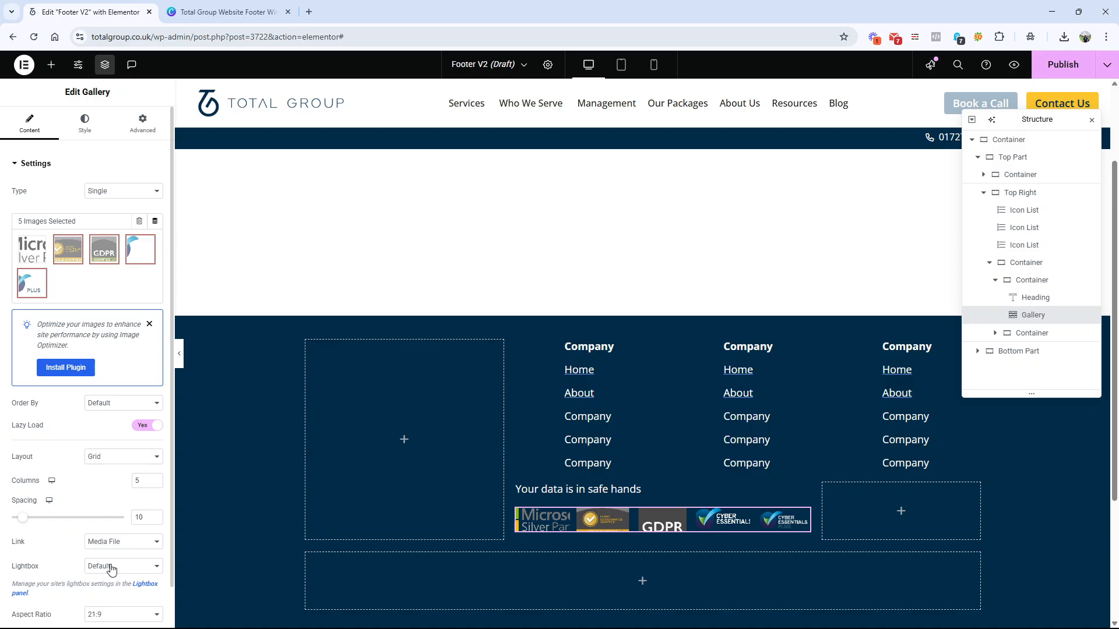
scroll(112, 569, down, 1)
click(120, 508)
click(118, 549)
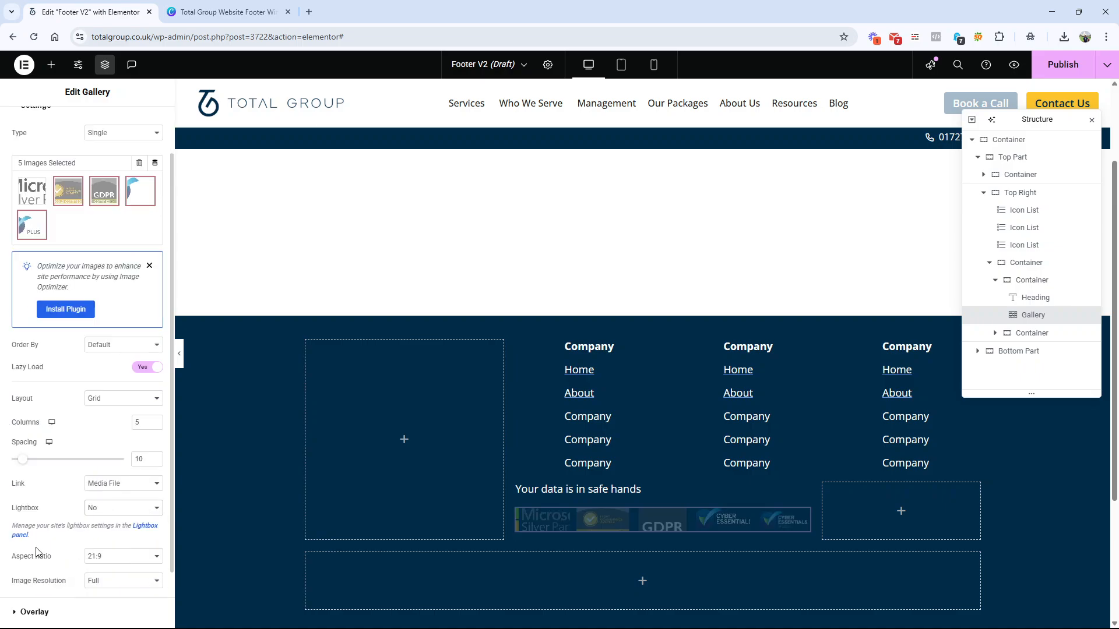
click(103, 484)
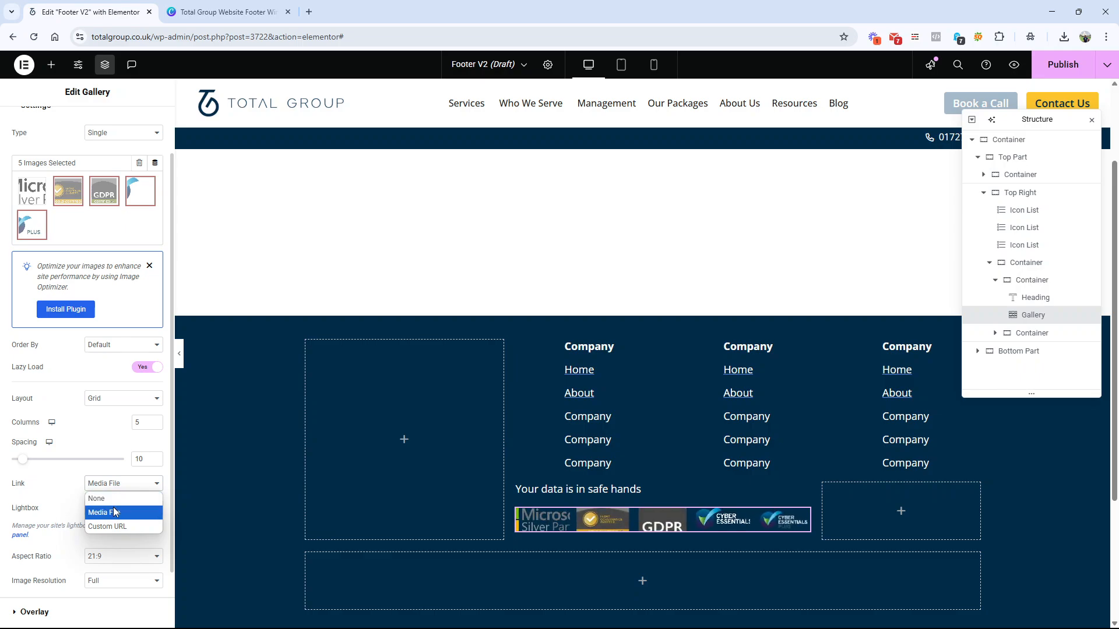
click(102, 499)
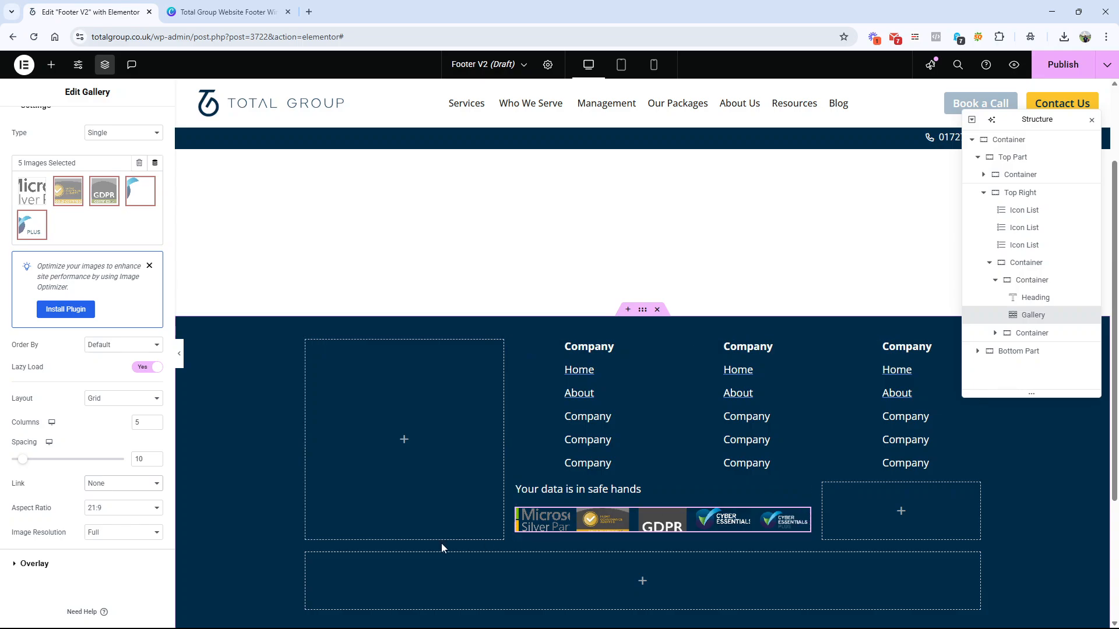
Step: Try the Secondary global font on the "Your data is in safe hands" heading, settling on Accent
click(600, 490)
click(85, 125)
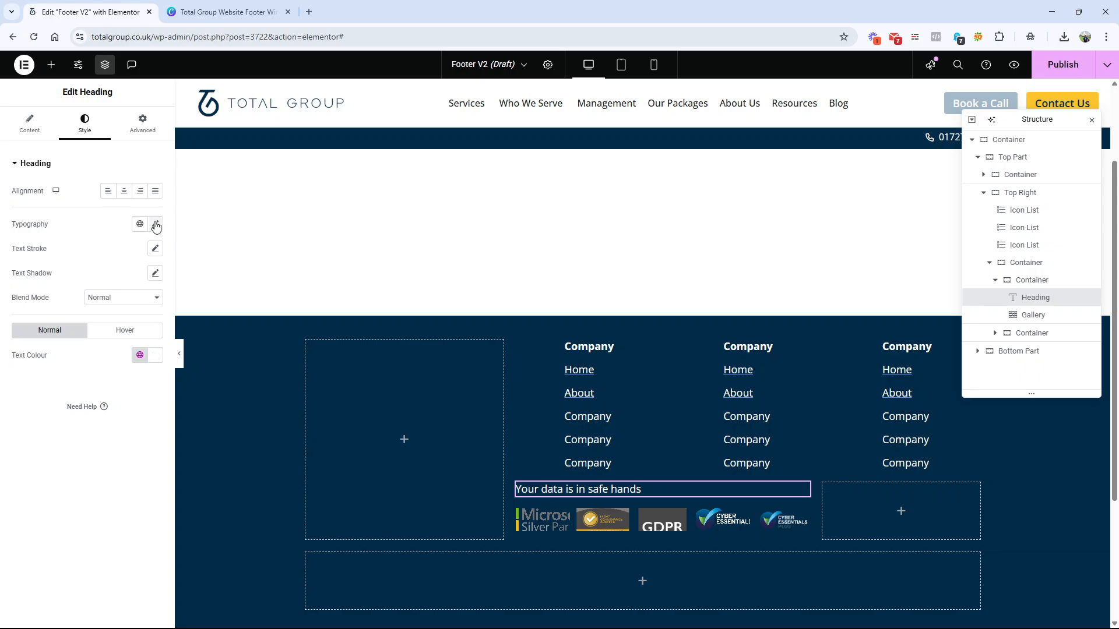
click(144, 226)
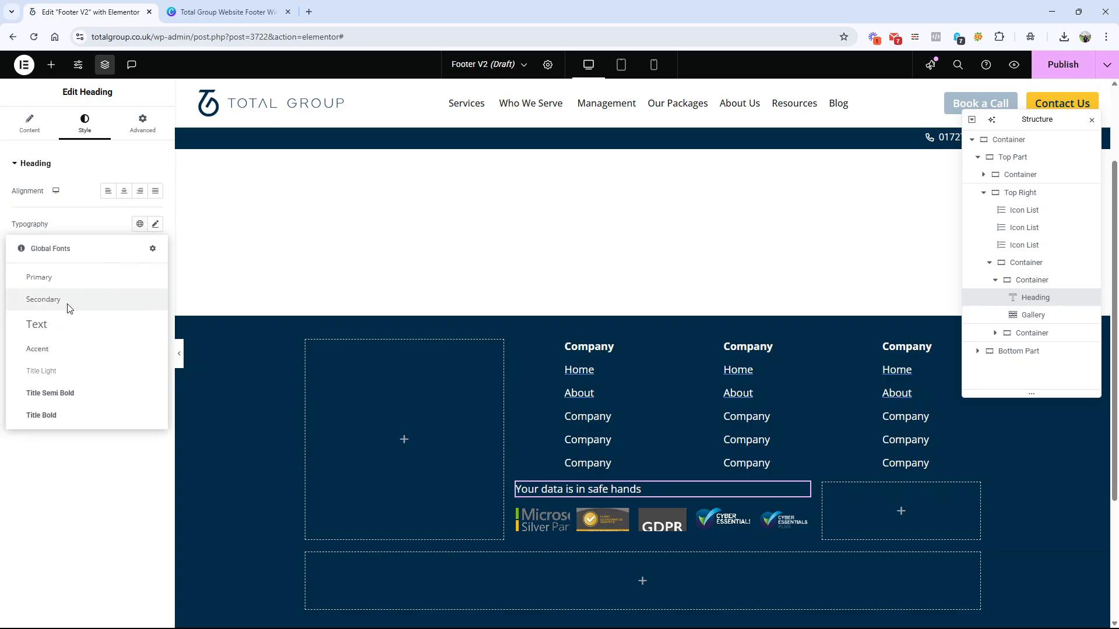
click(73, 307)
click(136, 231)
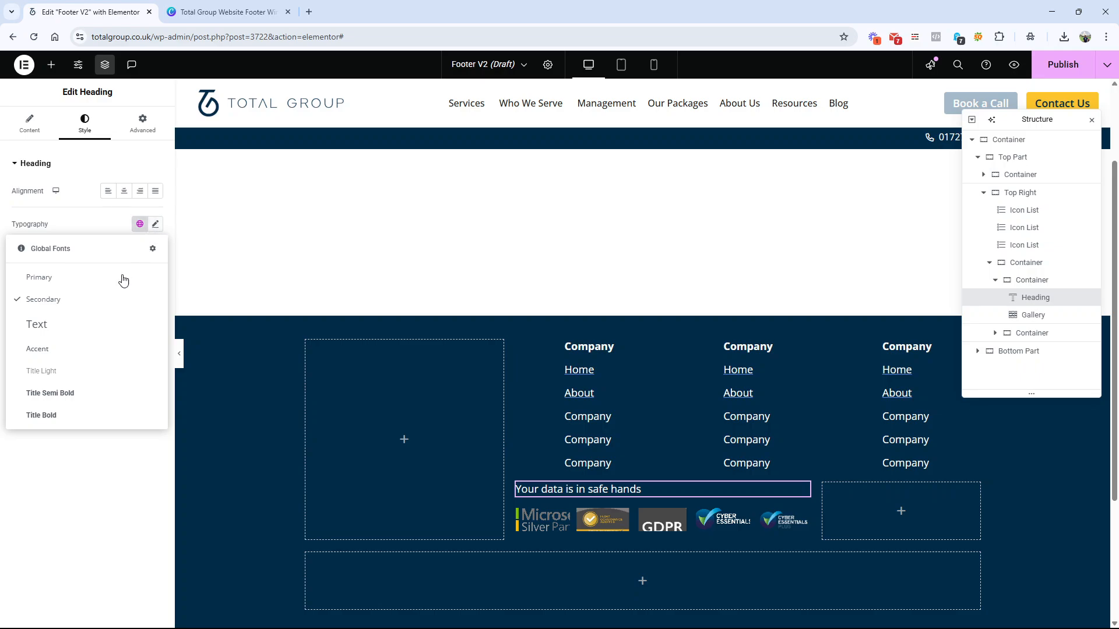
click(70, 355)
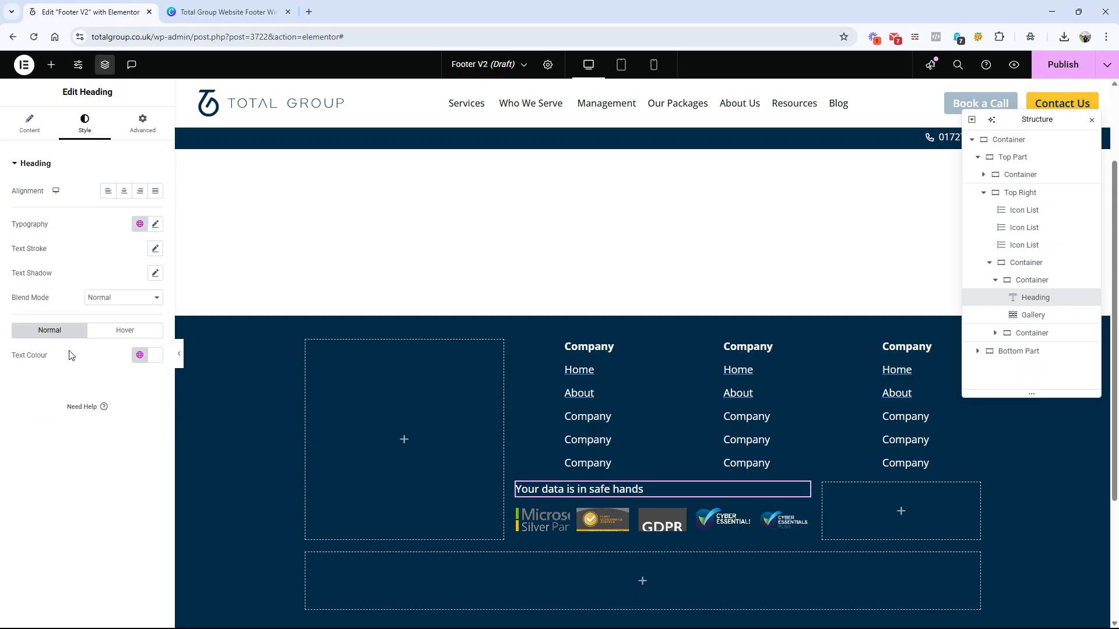
Step: Set the font size of the "Your data is in safe hands" heading to 14 px
click(135, 233)
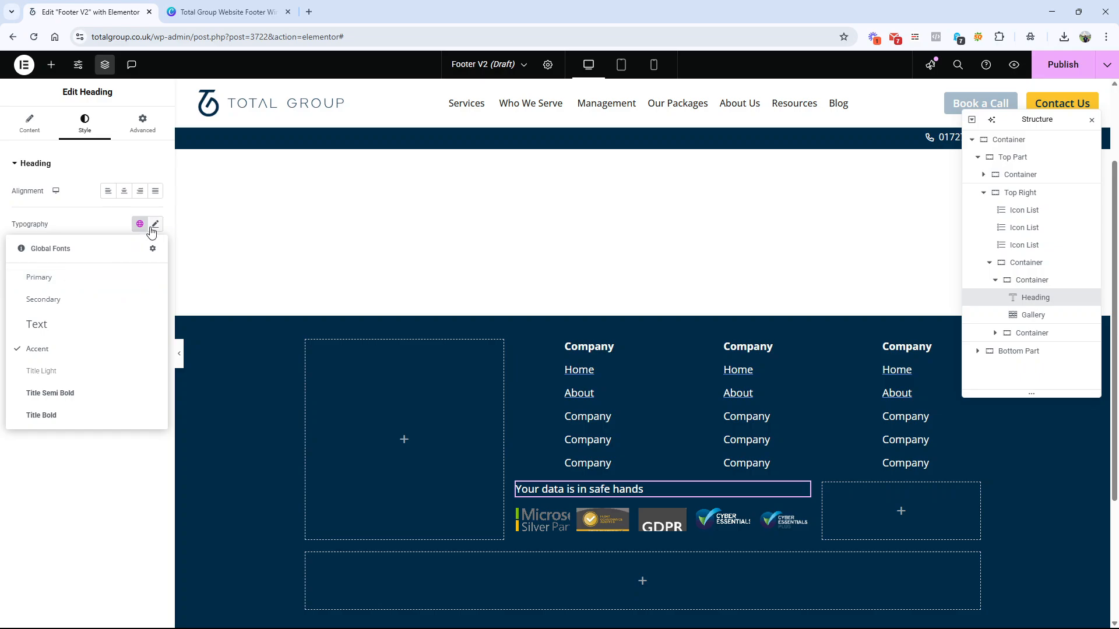
click(155, 225)
drag(23, 319, 25, 317)
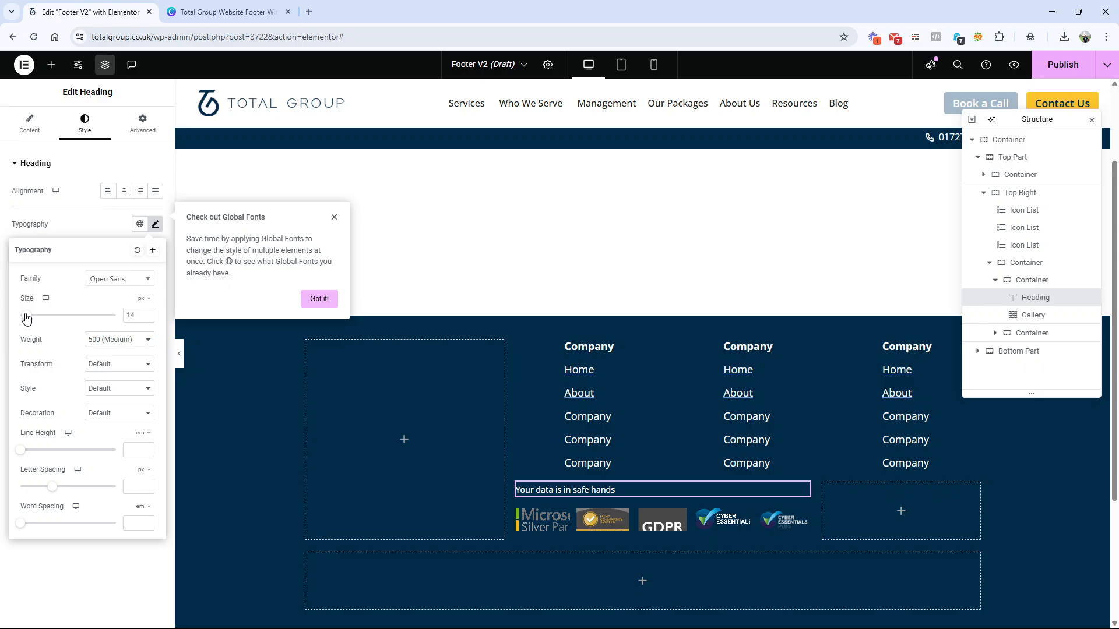
click(102, 578)
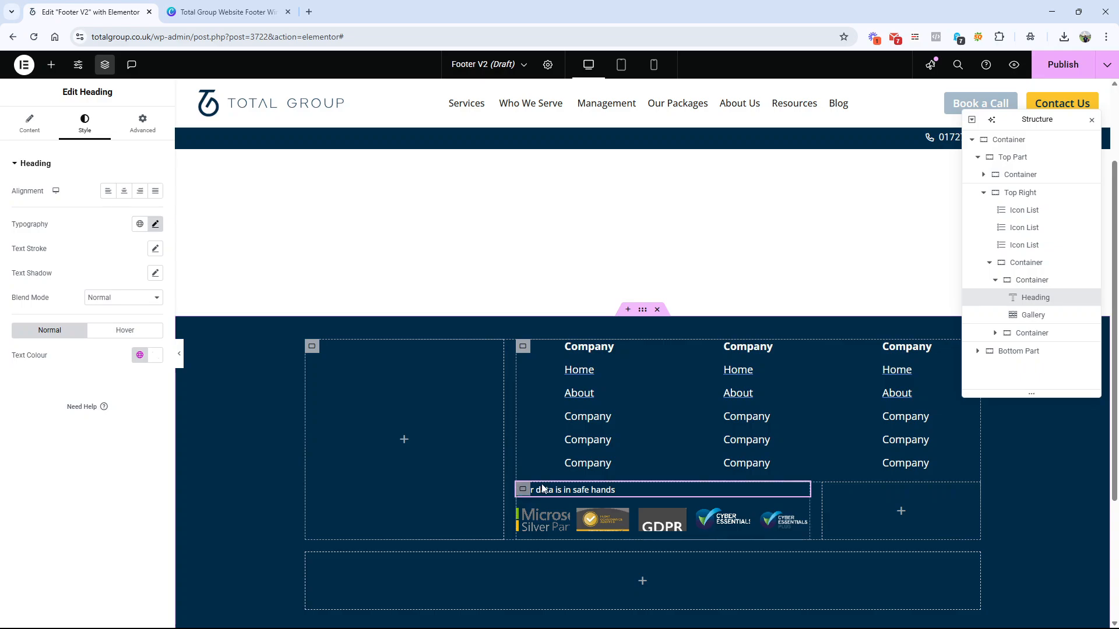
Step: Give the container holding both badge sections inside Top Right a top margin of 20 px
click(971, 195)
click(983, 193)
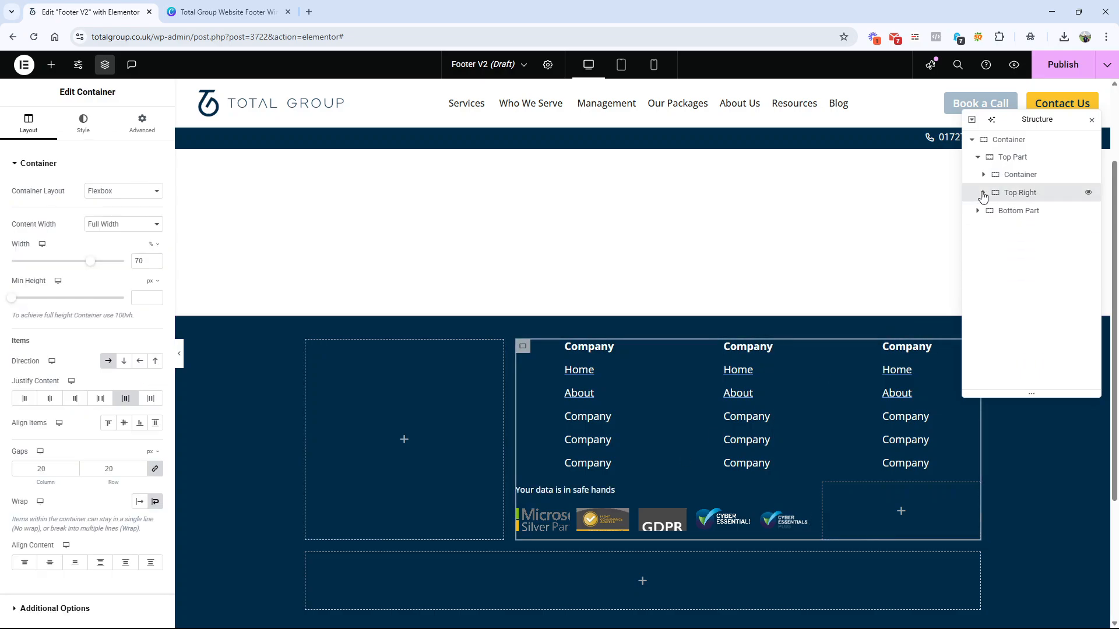
click(984, 193)
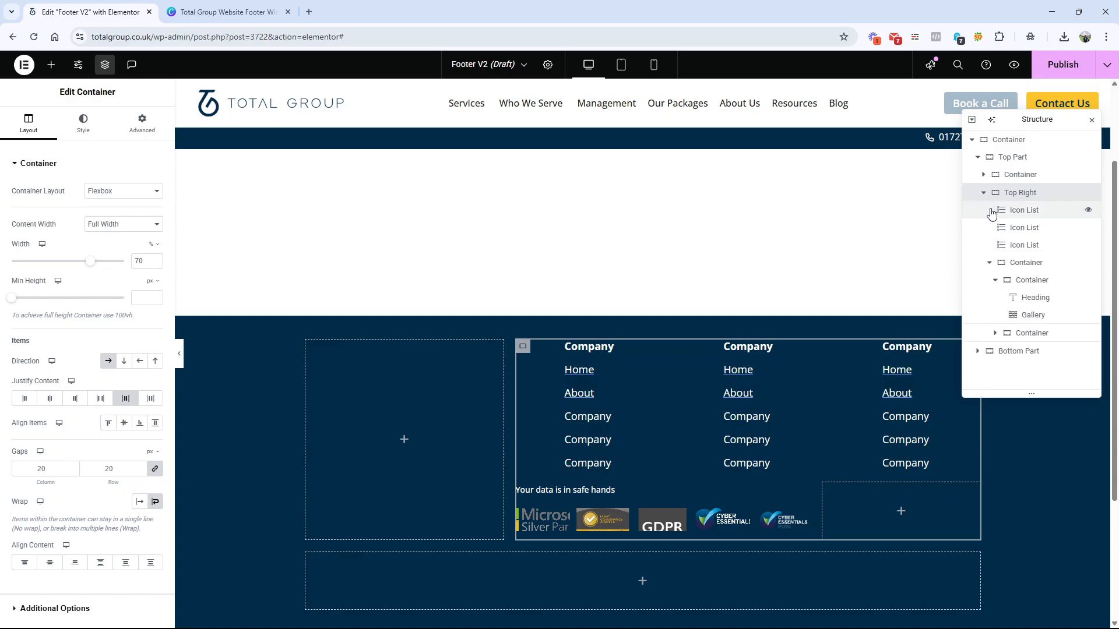
click(992, 264)
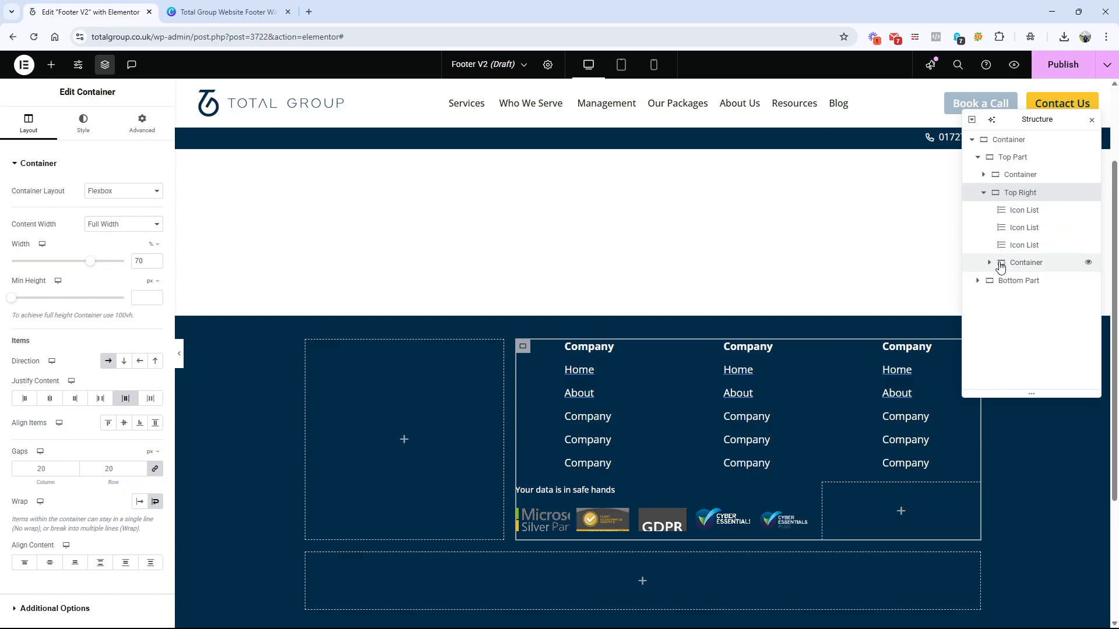
click(1005, 265)
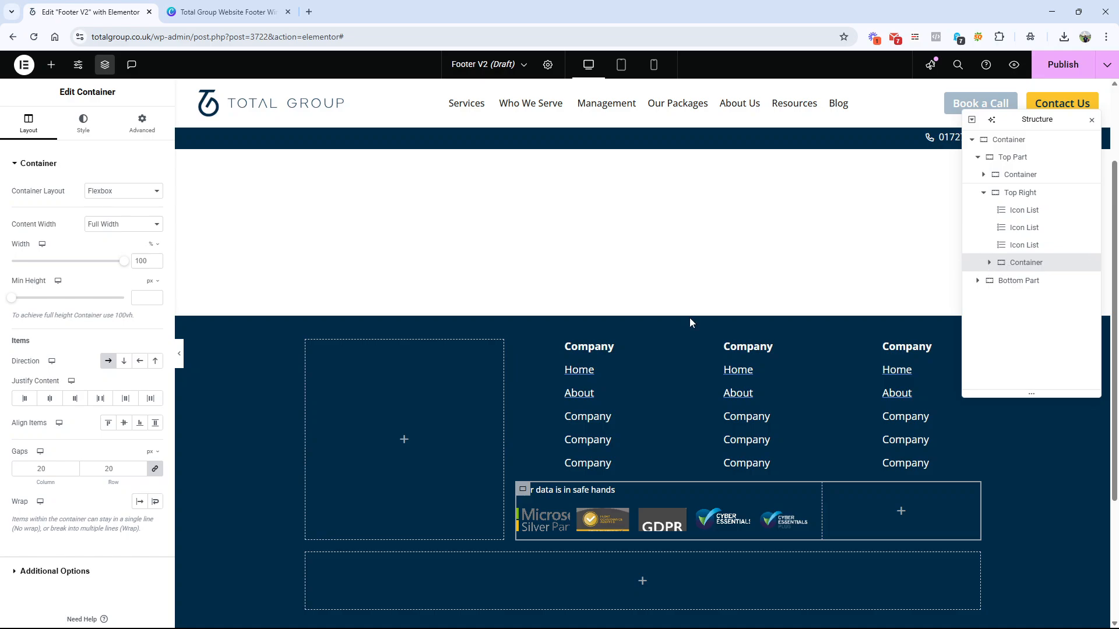
click(142, 123)
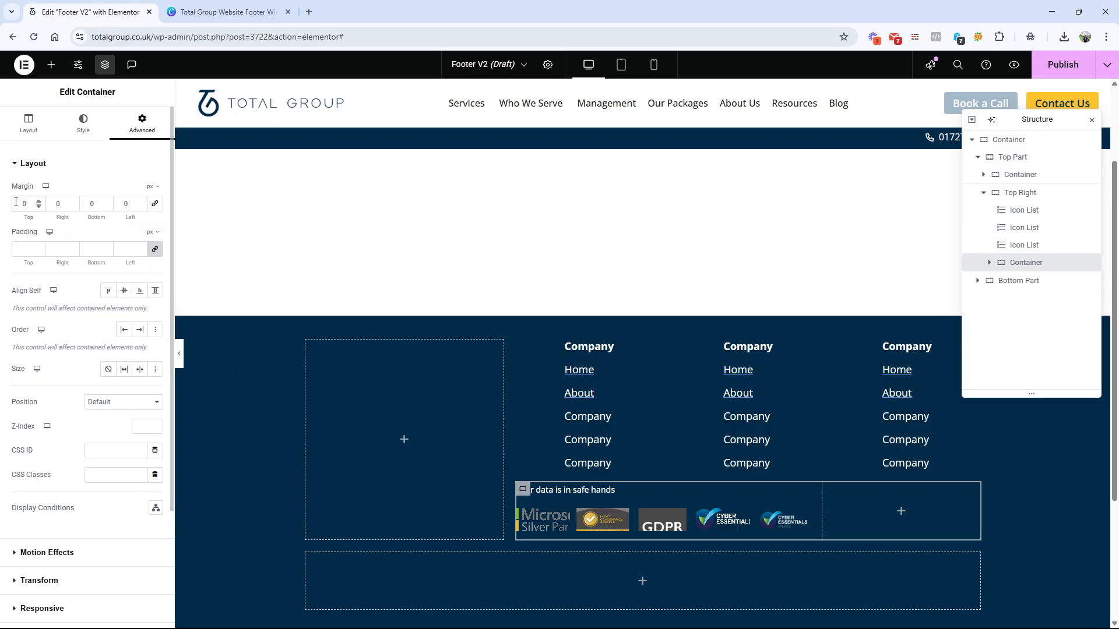
text(2)
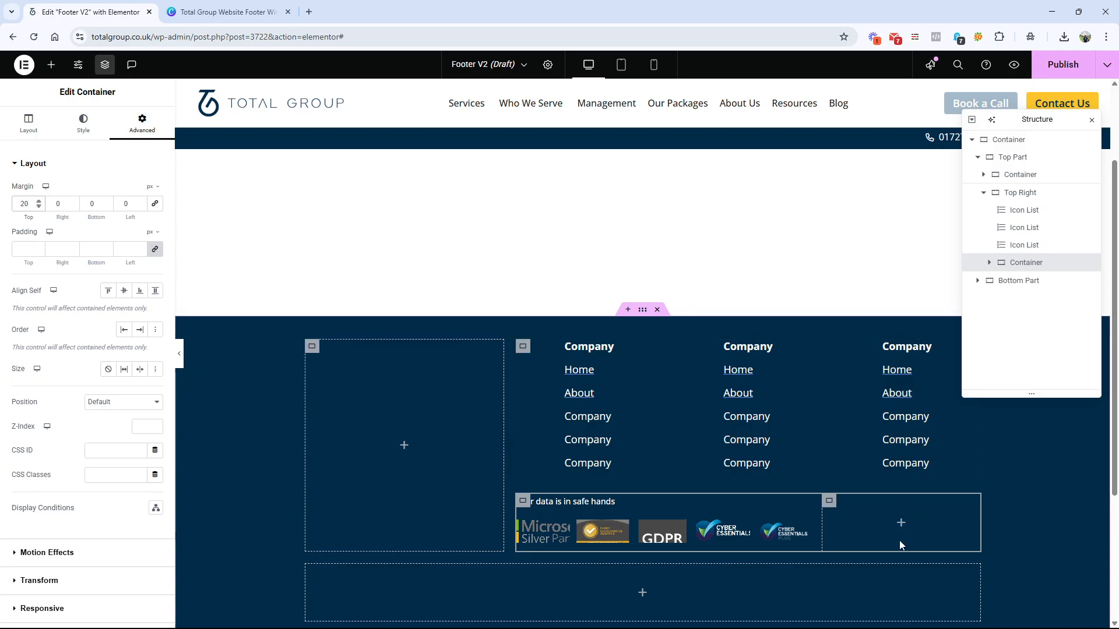
Step: Copy the "Your data is in safe hands" heading and its badge gallery into the empty second badge container
right_click(595, 502)
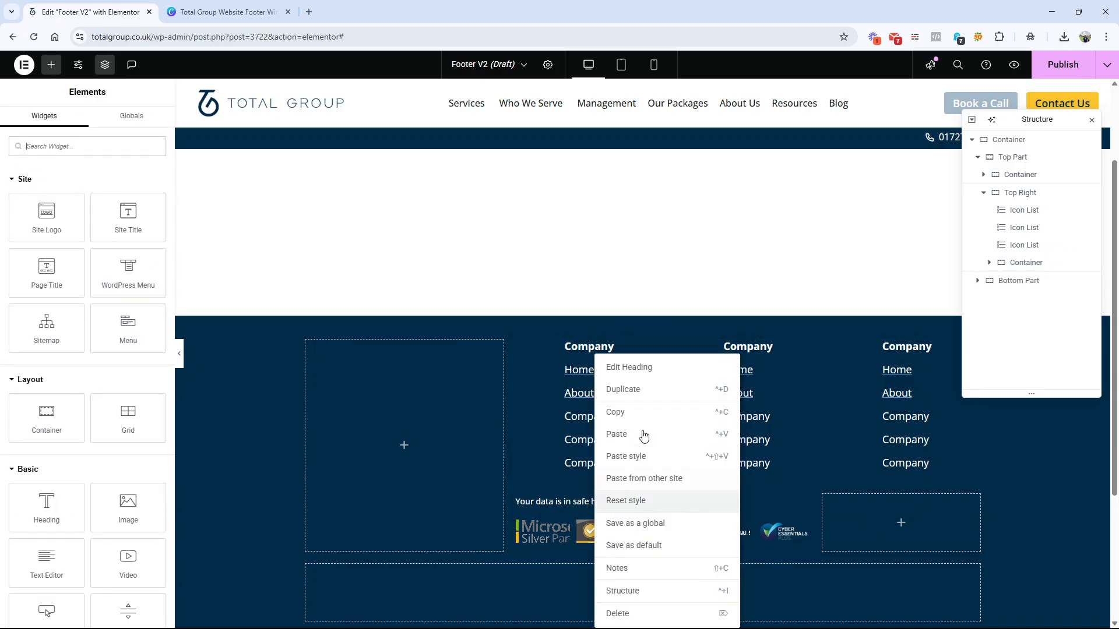
click(617, 412)
right_click(909, 516)
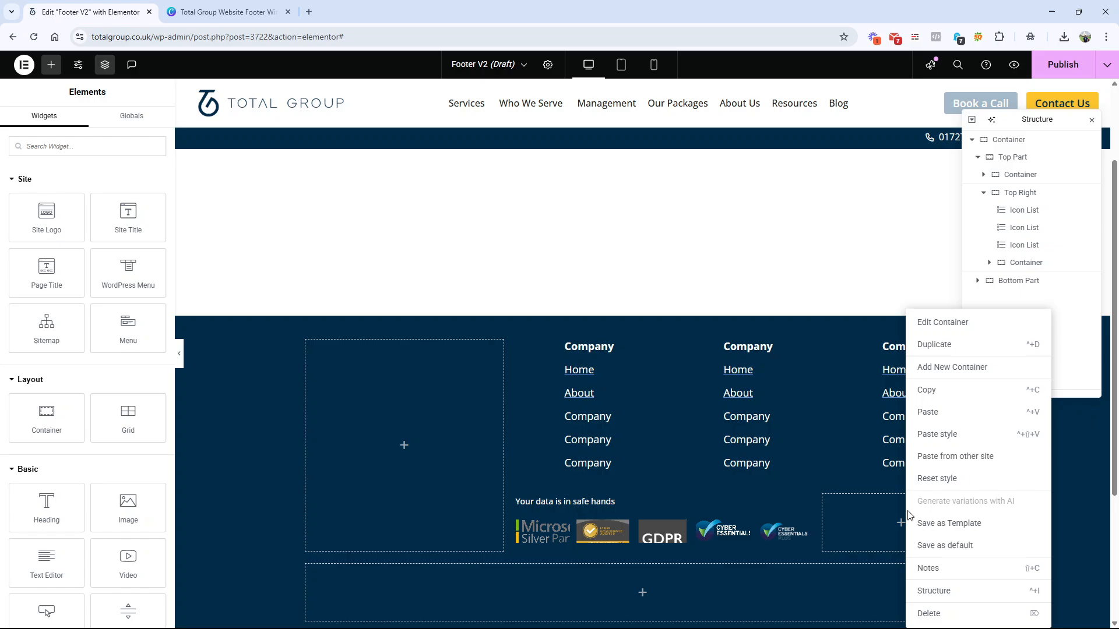
click(942, 409)
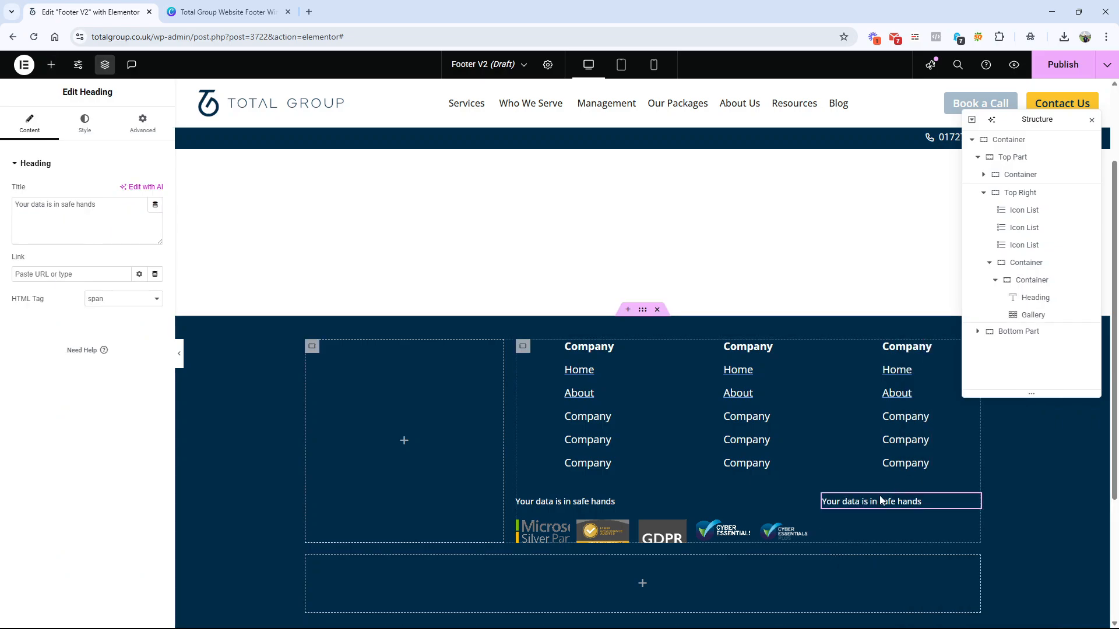
right_click(645, 522)
click(679, 412)
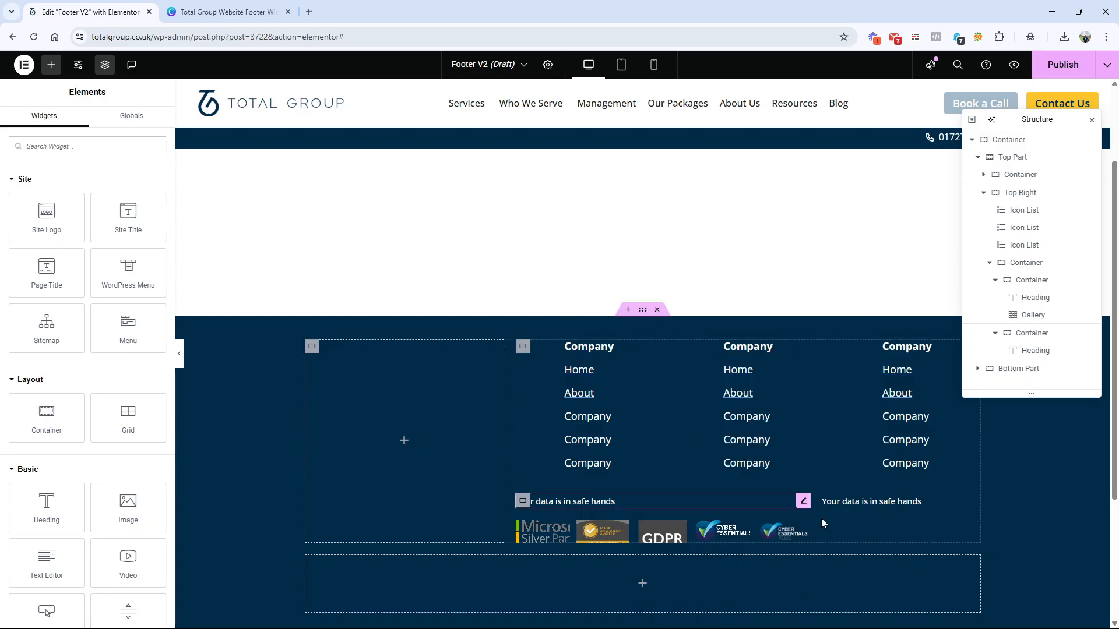
right_click(884, 516)
click(907, 412)
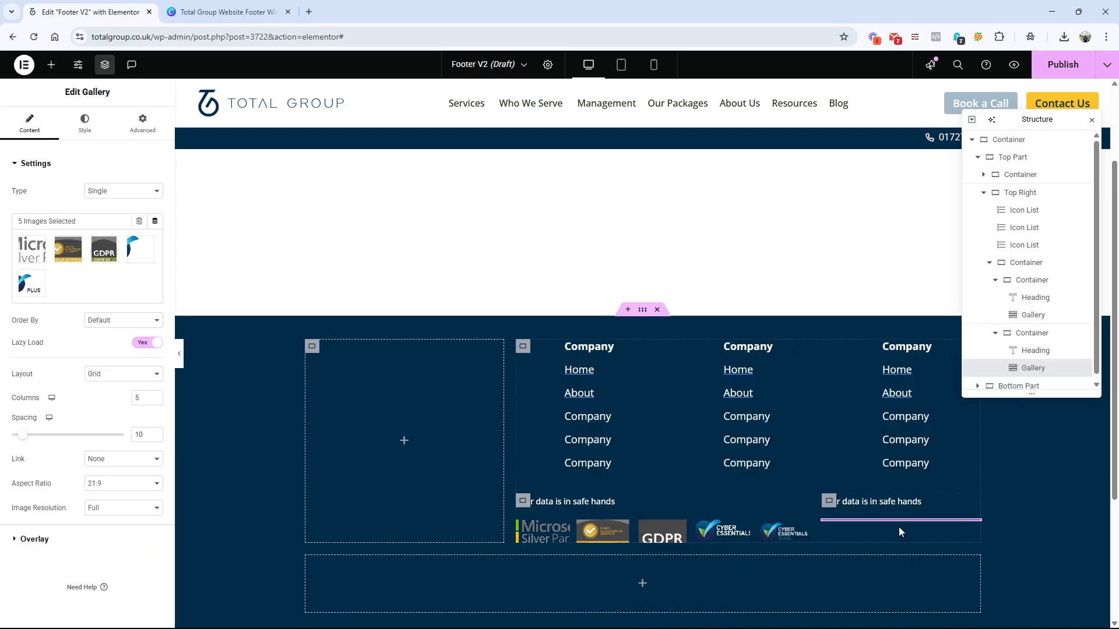
Step: Clear all images from the copied gallery in the second badge container
click(120, 273)
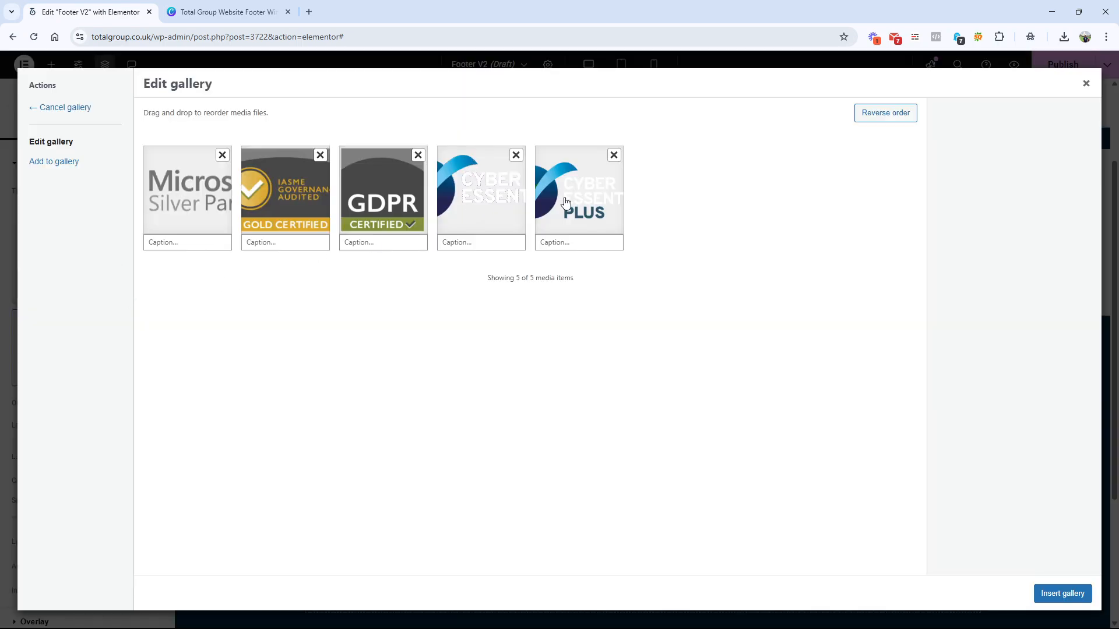
click(64, 107)
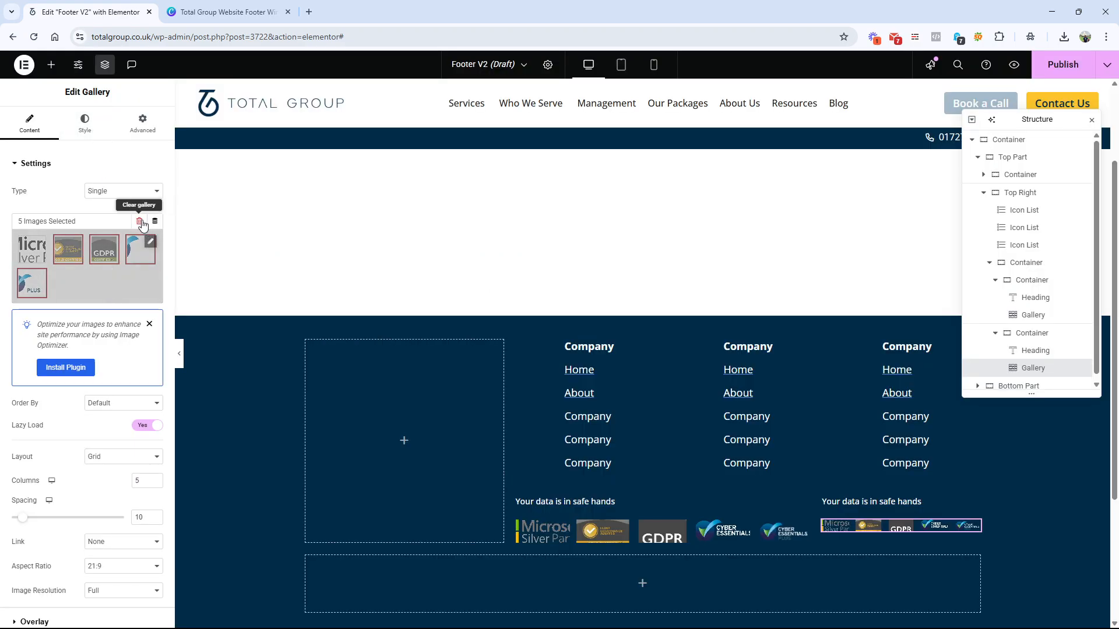
click(139, 221)
click(645, 367)
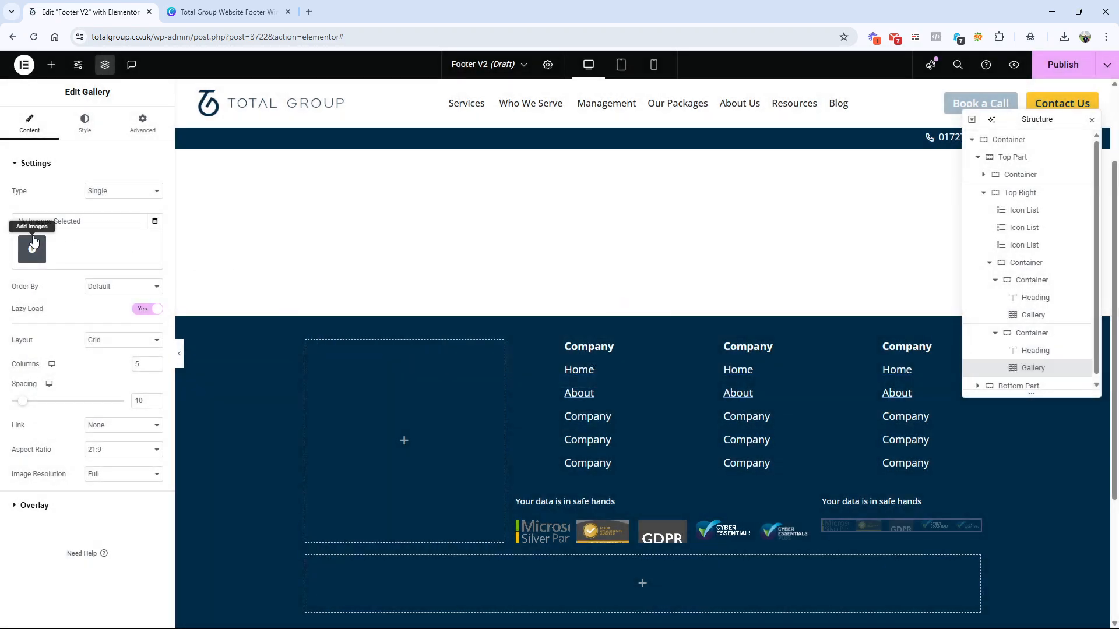
Step: Following the Canva wireframe, select the ISO 27001, white PCI DSS, white CREST and SOC 2 logos for the second badge gallery
click(32, 249)
click(225, 10)
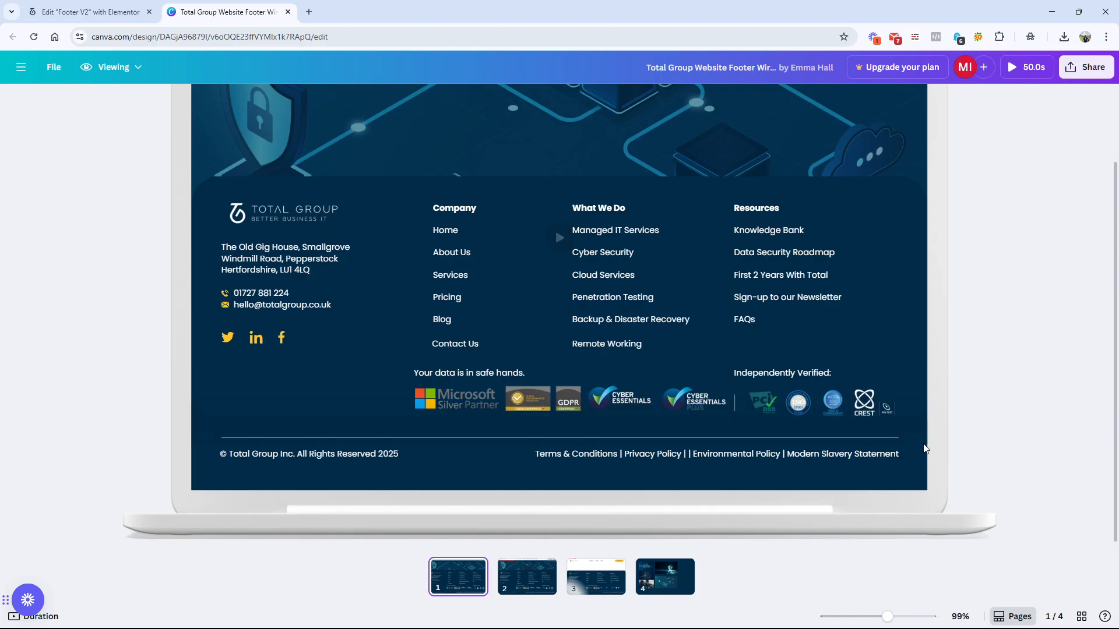
click(87, 11)
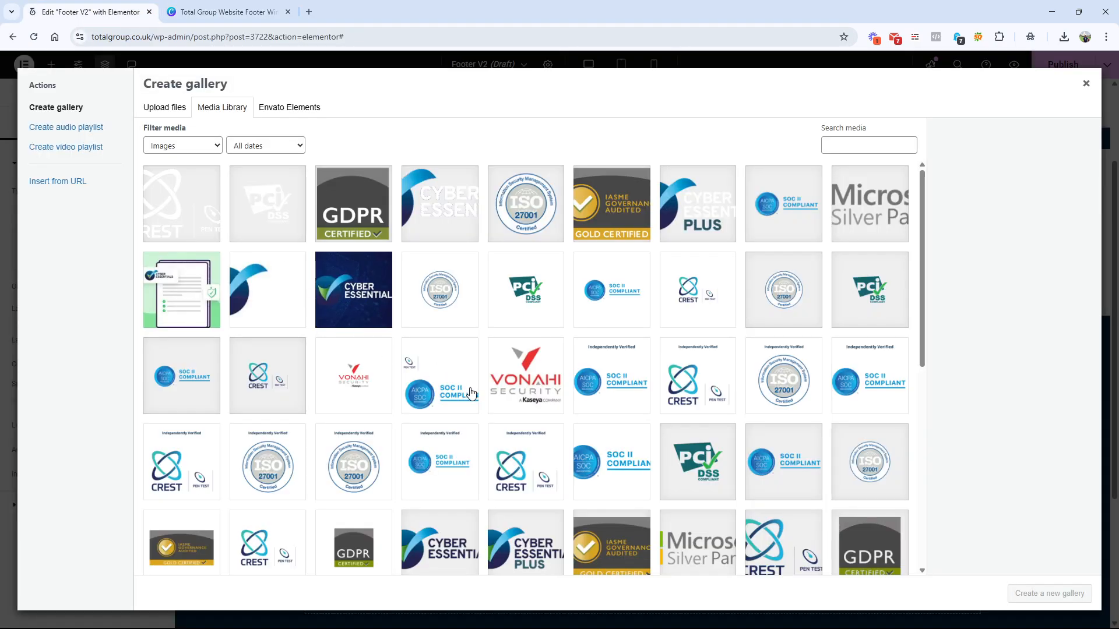
click(513, 201)
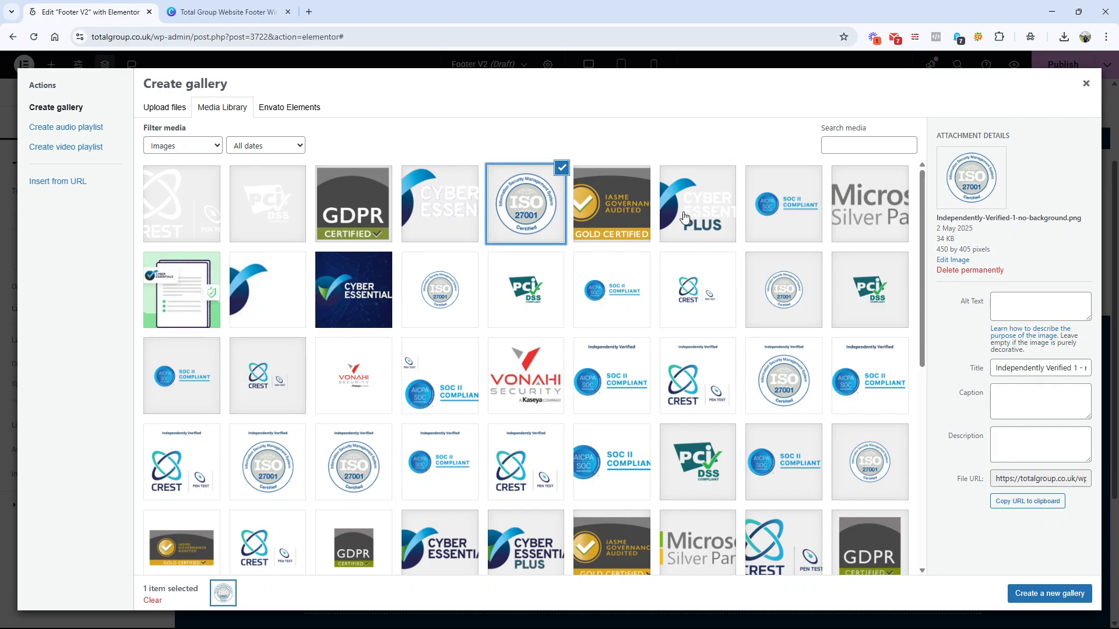
click(285, 211)
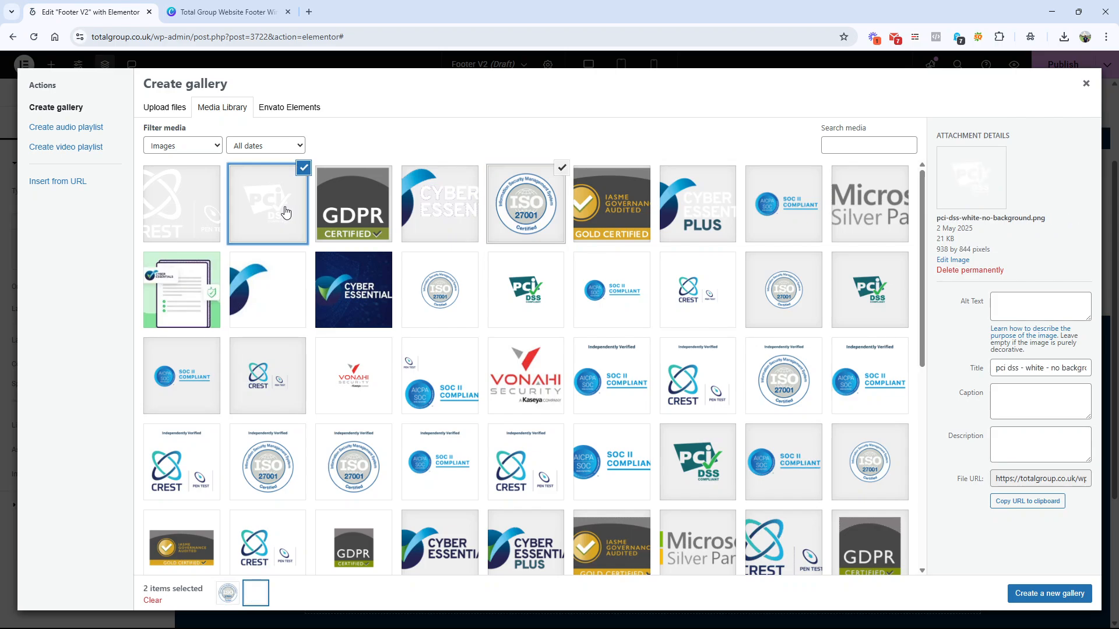
click(202, 217)
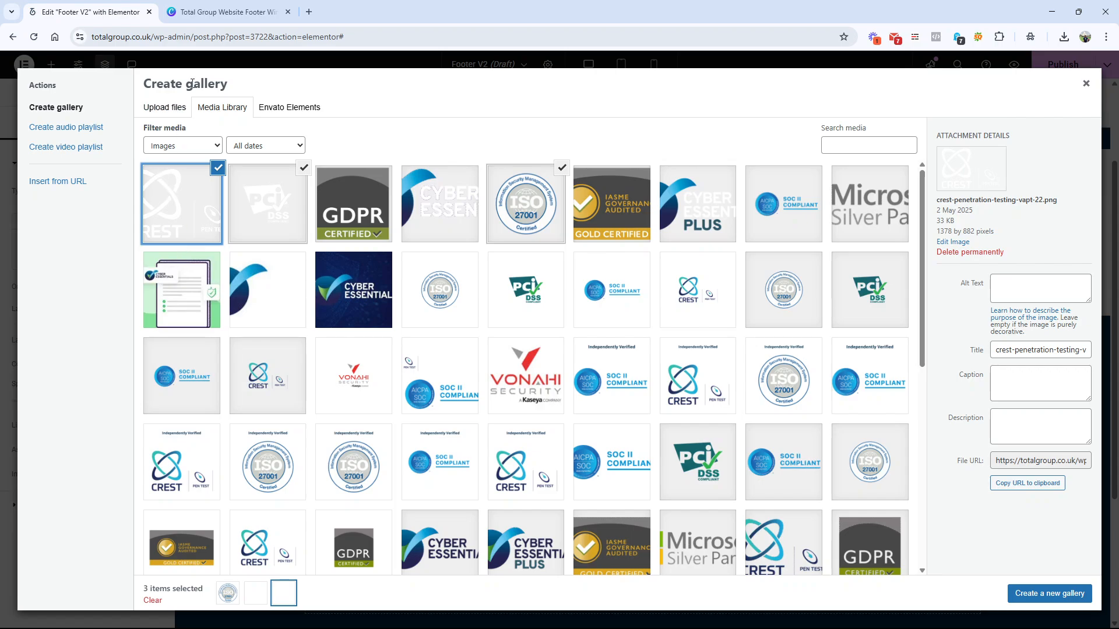
click(230, 16)
click(88, 12)
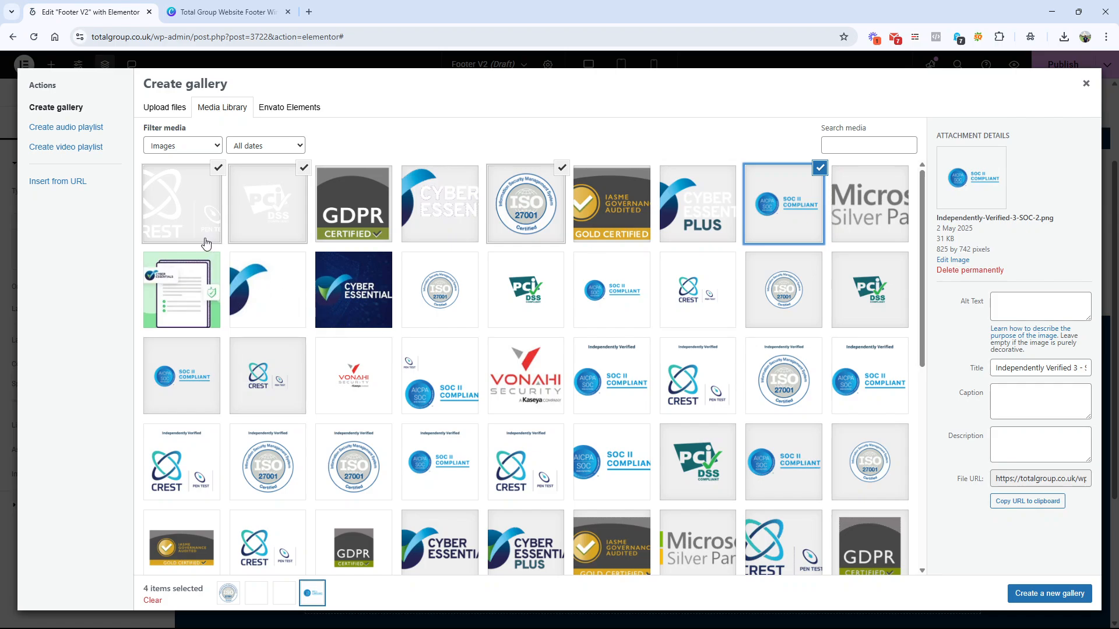
Step: Order the selected logos as PCI DSS, ISO 27001, SOC 2 and CREST, and insert them into the second badge gallery
click(207, 234)
click(218, 169)
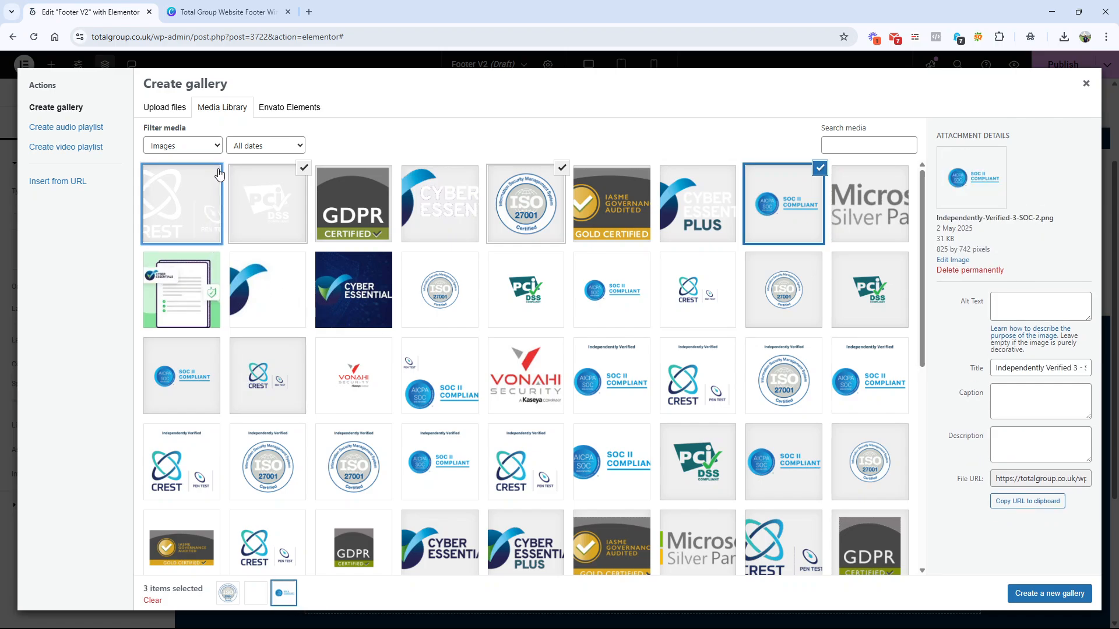
click(218, 170)
click(1059, 596)
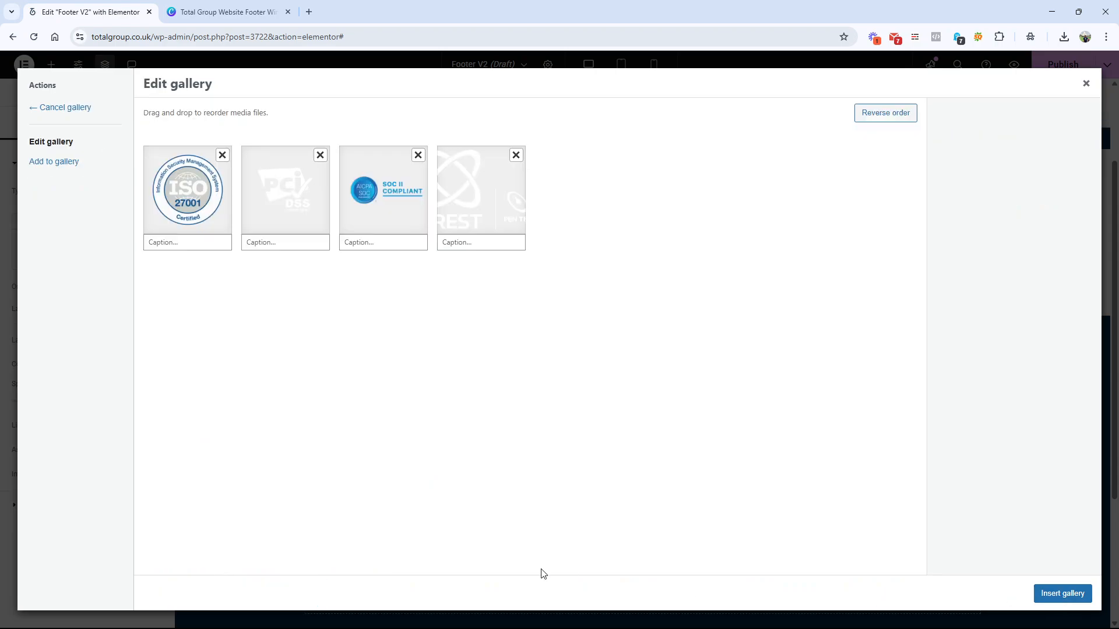
drag(291, 220, 224, 227)
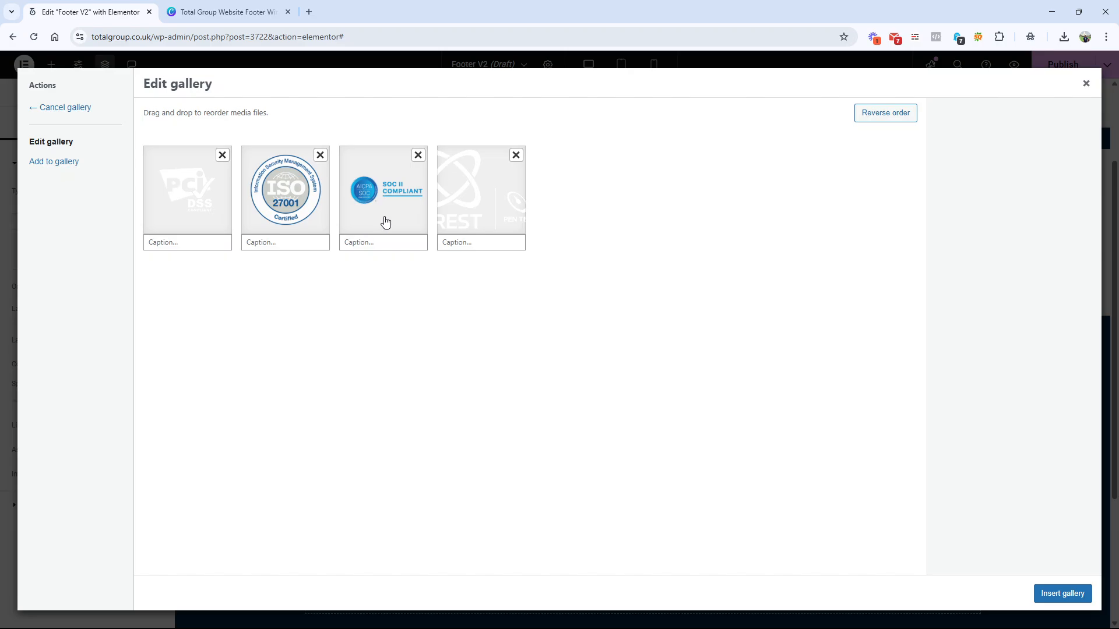
click(1044, 604)
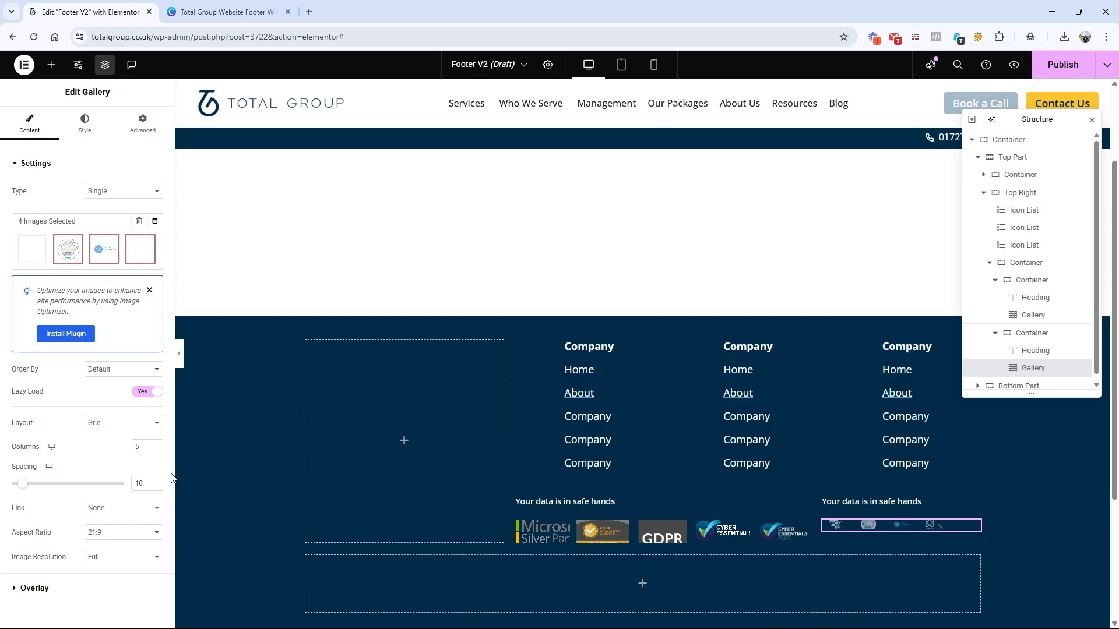
Step: Set the second badge gallery to 4 columns with a 3:2 aspect ratio
click(155, 449)
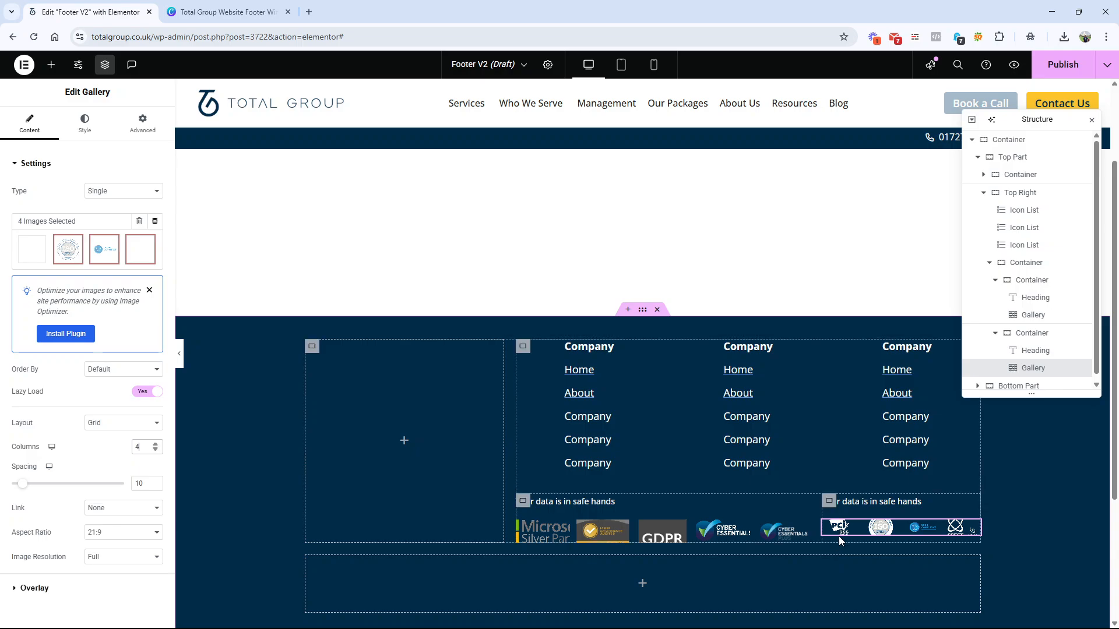
click(149, 532)
click(145, 542)
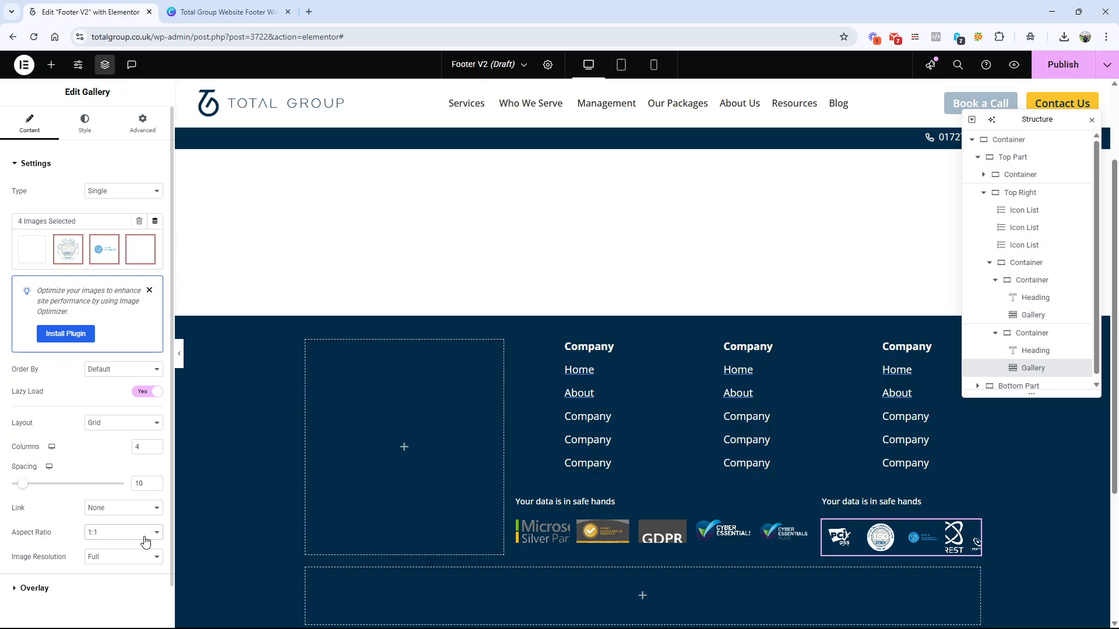
click(145, 534)
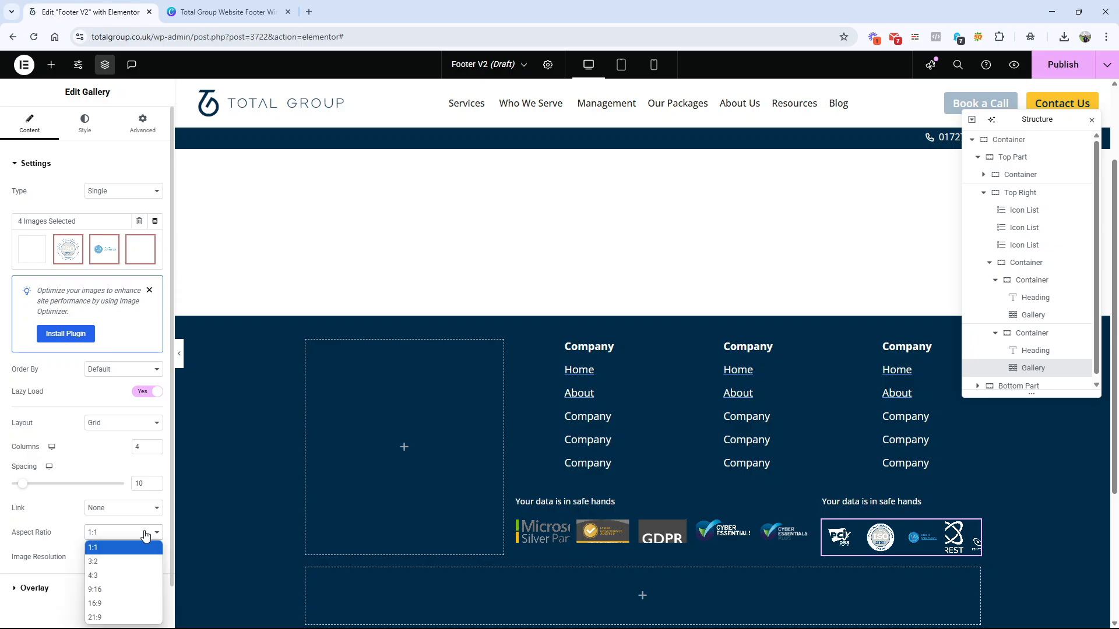
click(141, 570)
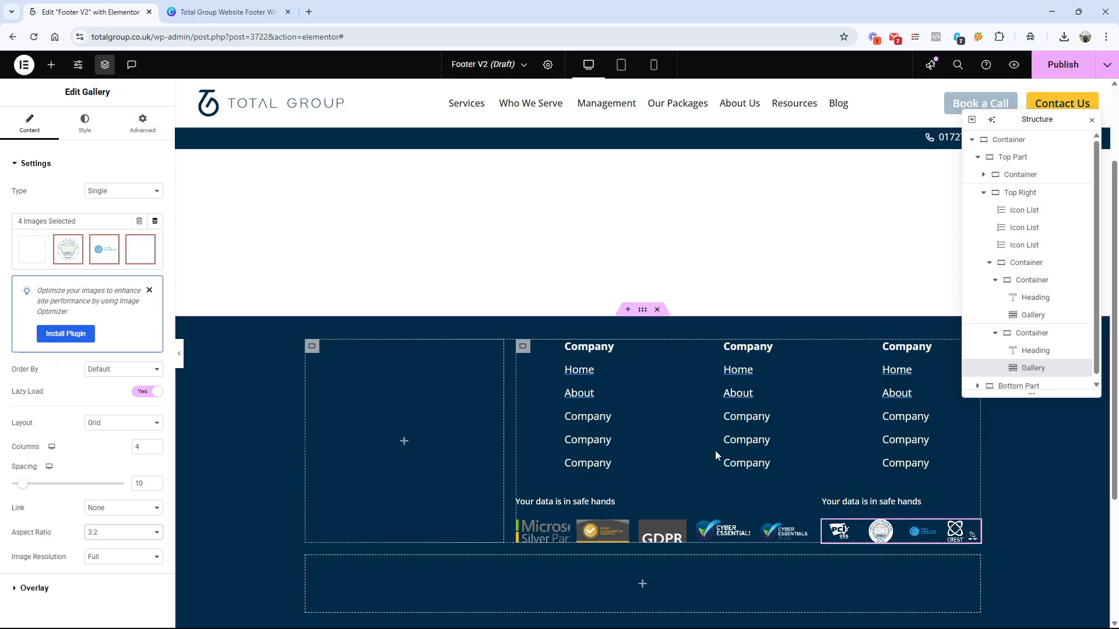
Step: Check the Canva wireframe's layout and add a Site Logo widget to the empty container beside Top Right
click(228, 12)
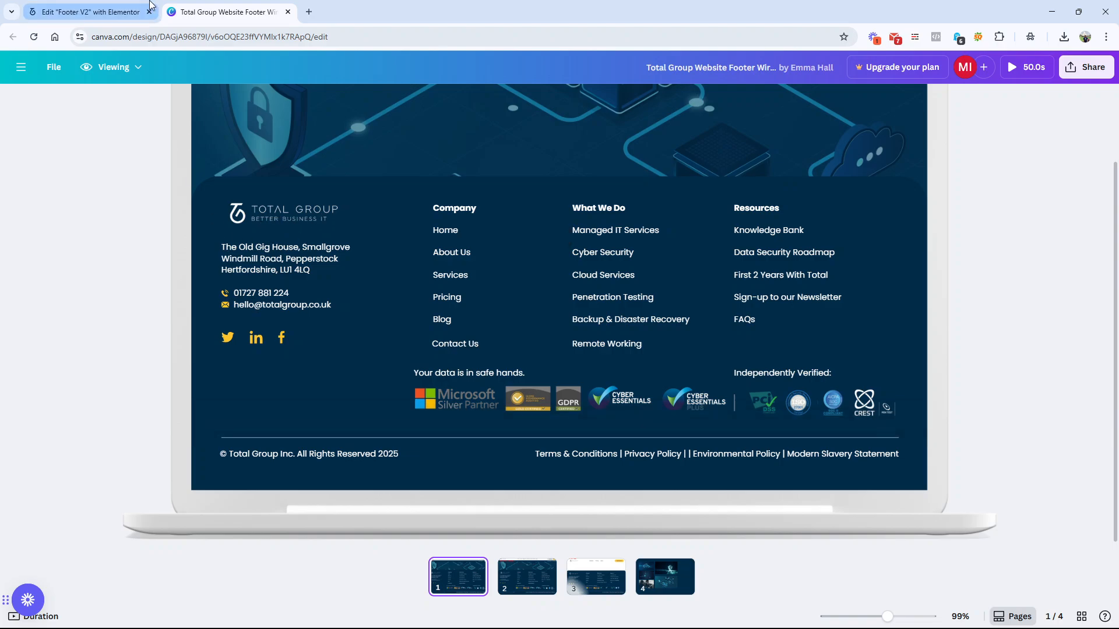
click(94, 12)
click(221, 14)
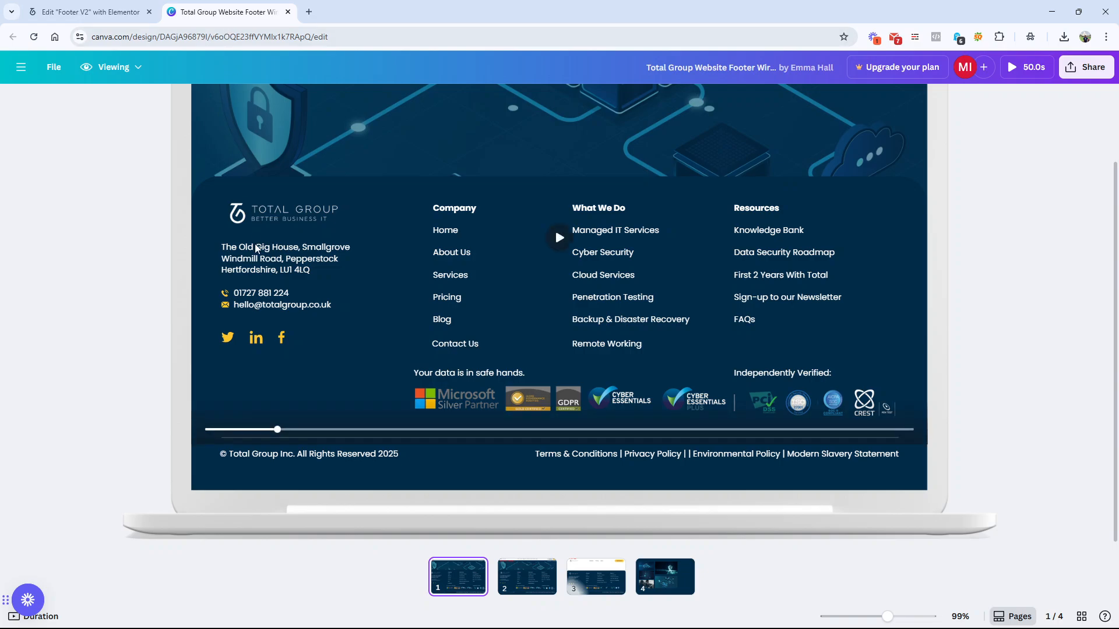
click(85, 13)
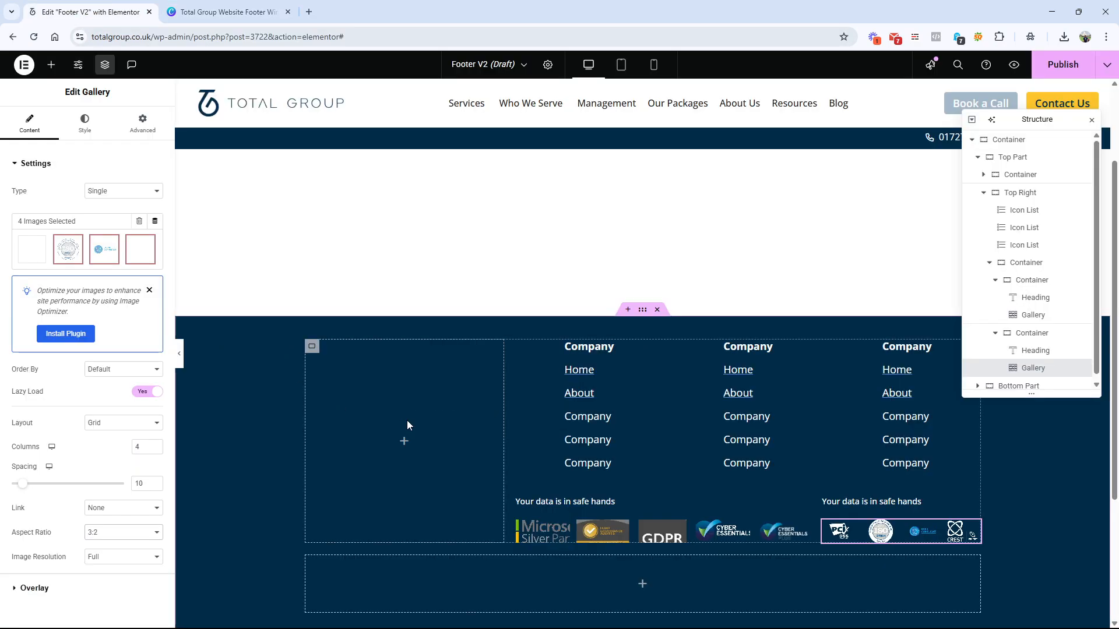
click(221, 11)
click(135, 13)
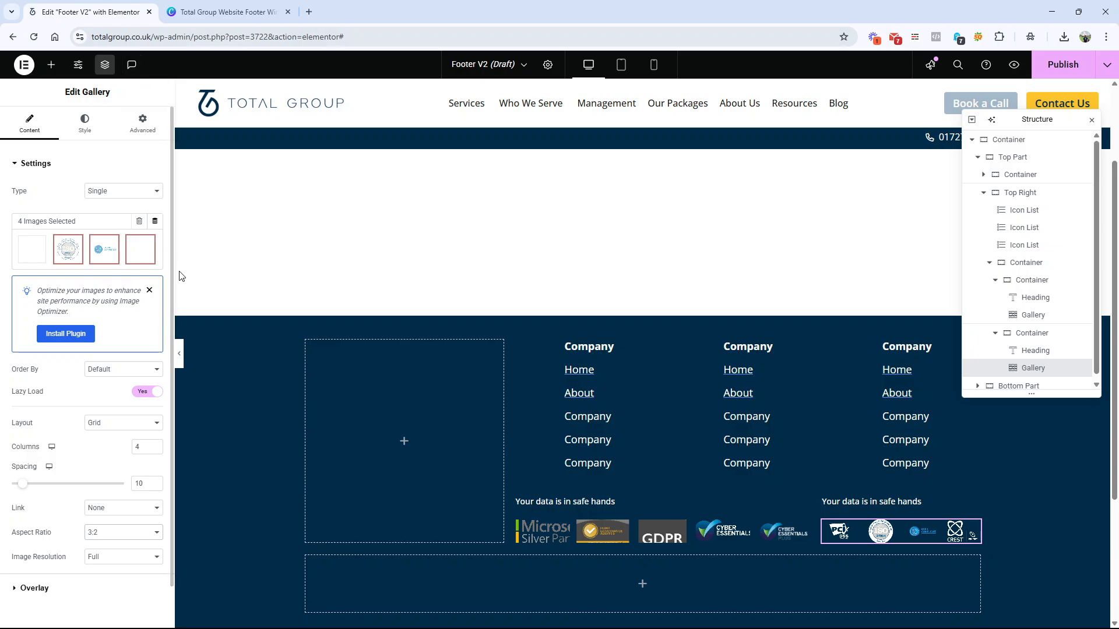
click(52, 65)
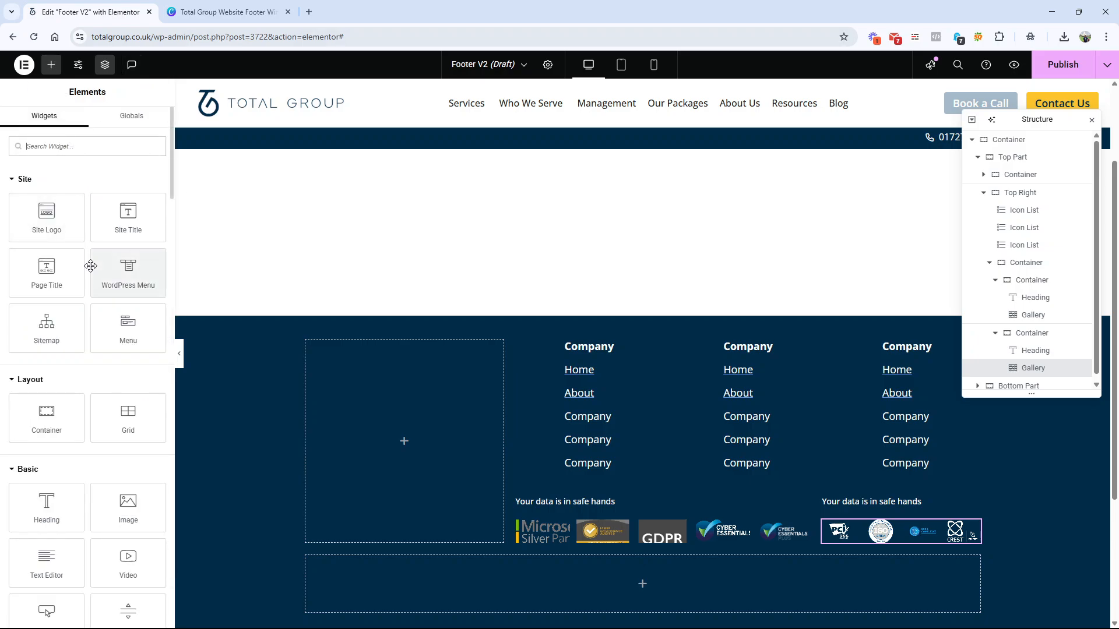
drag(47, 215, 356, 430)
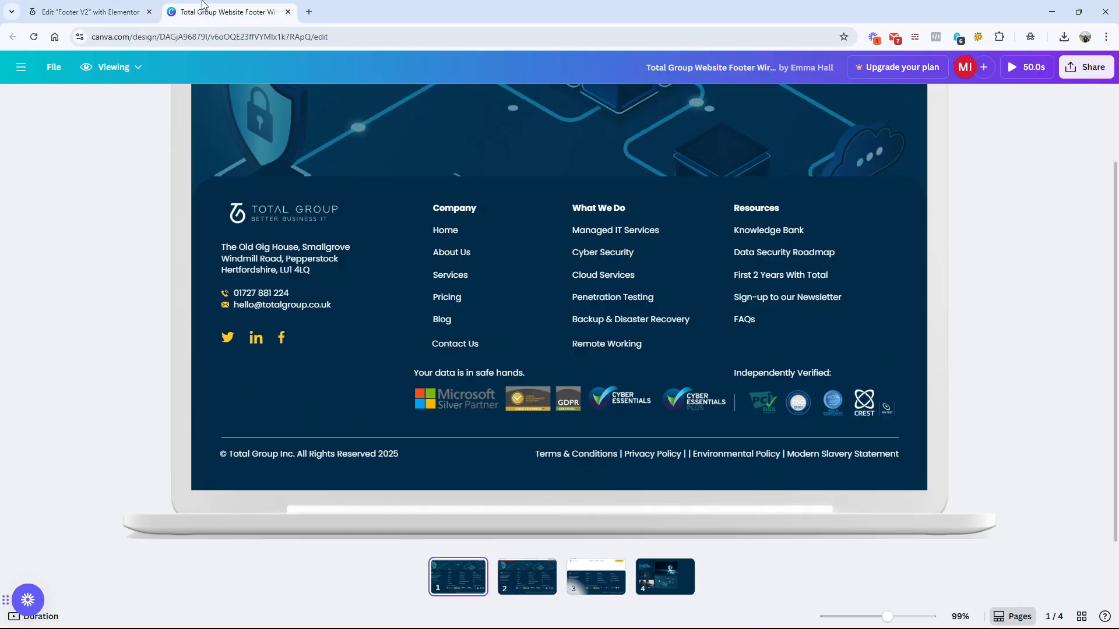
Step: Compare the site logo with the wireframe and set its CSS filters to brightness 188 and contrast 0
click(228, 11)
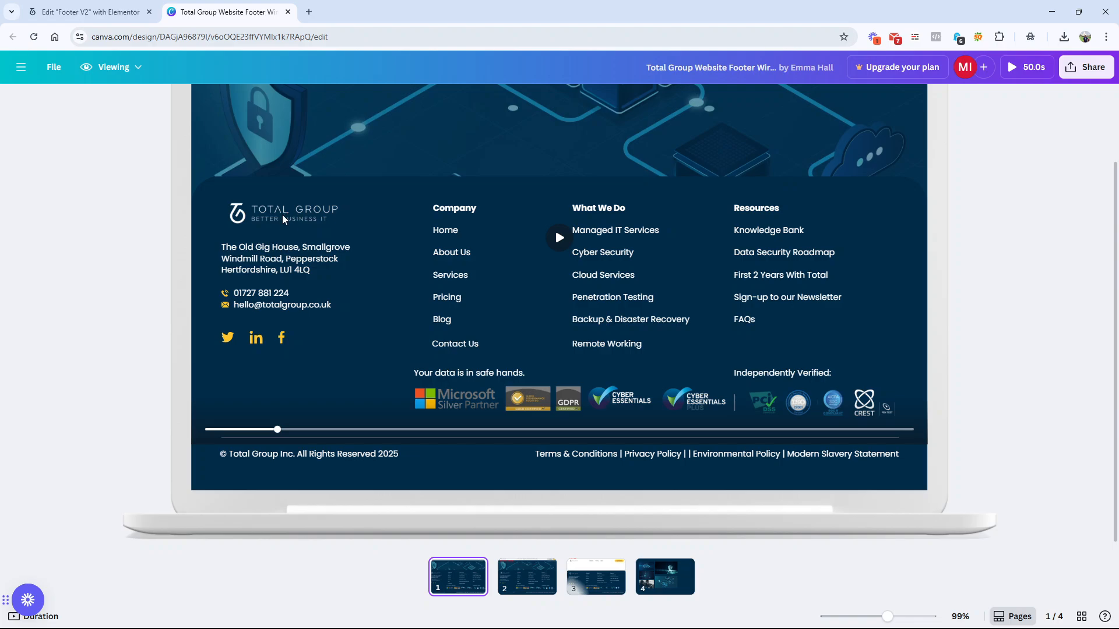
click(124, 17)
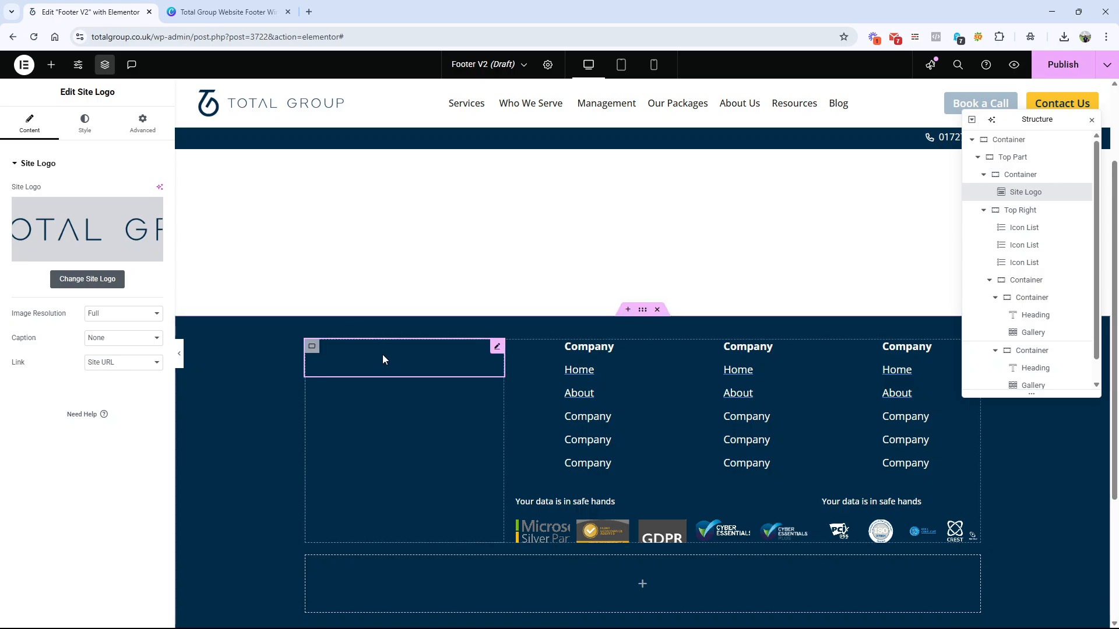
click(80, 125)
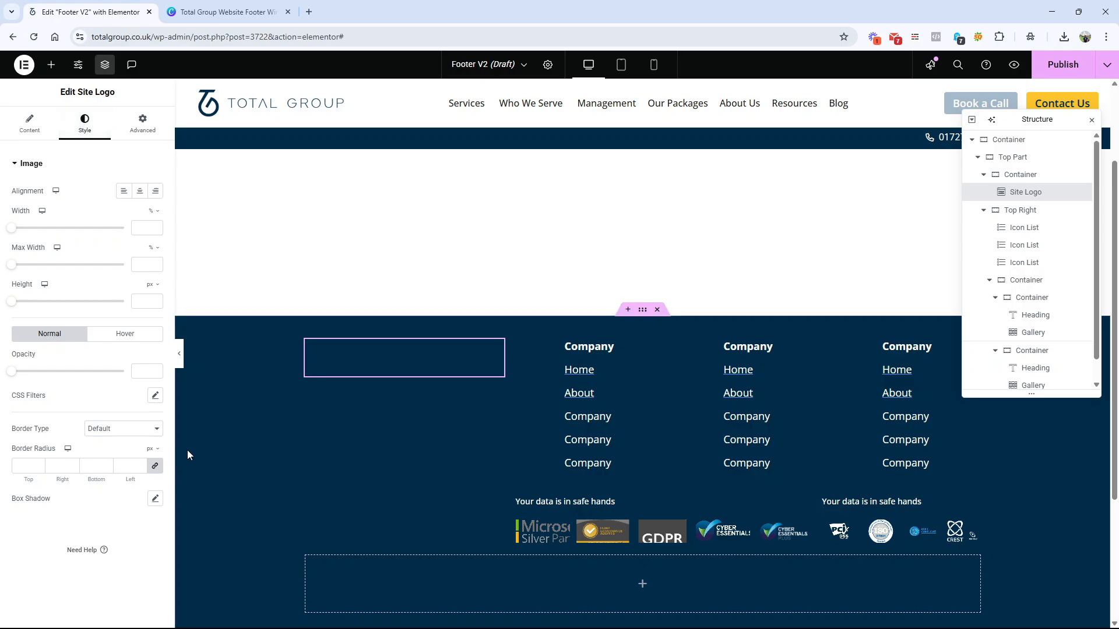
click(155, 397)
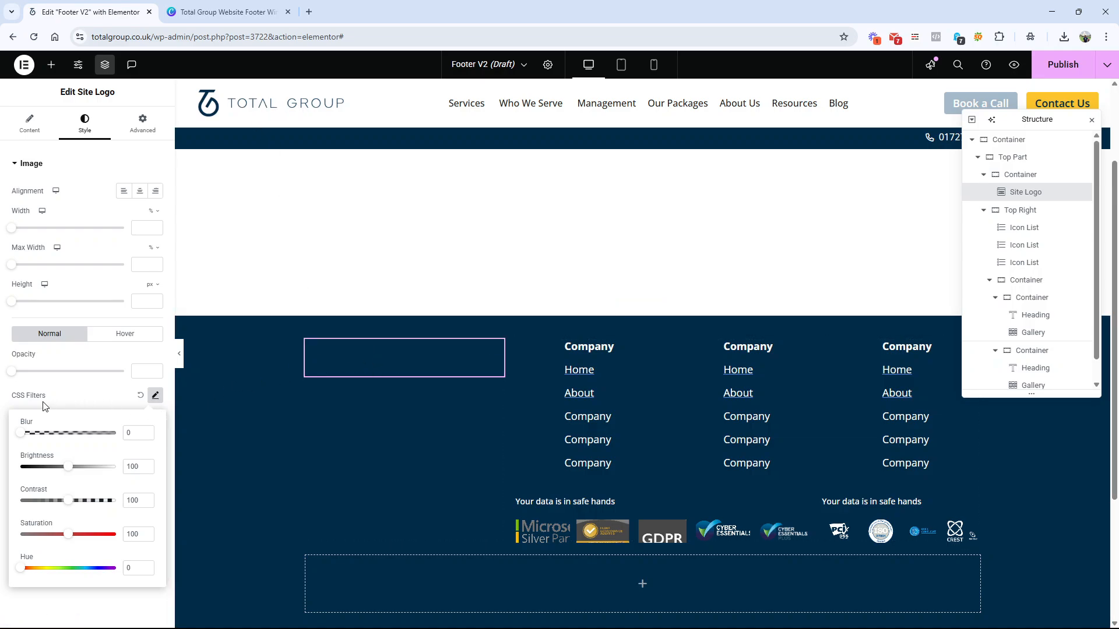
drag(69, 468, 112, 470)
drag(68, 501, 2, 509)
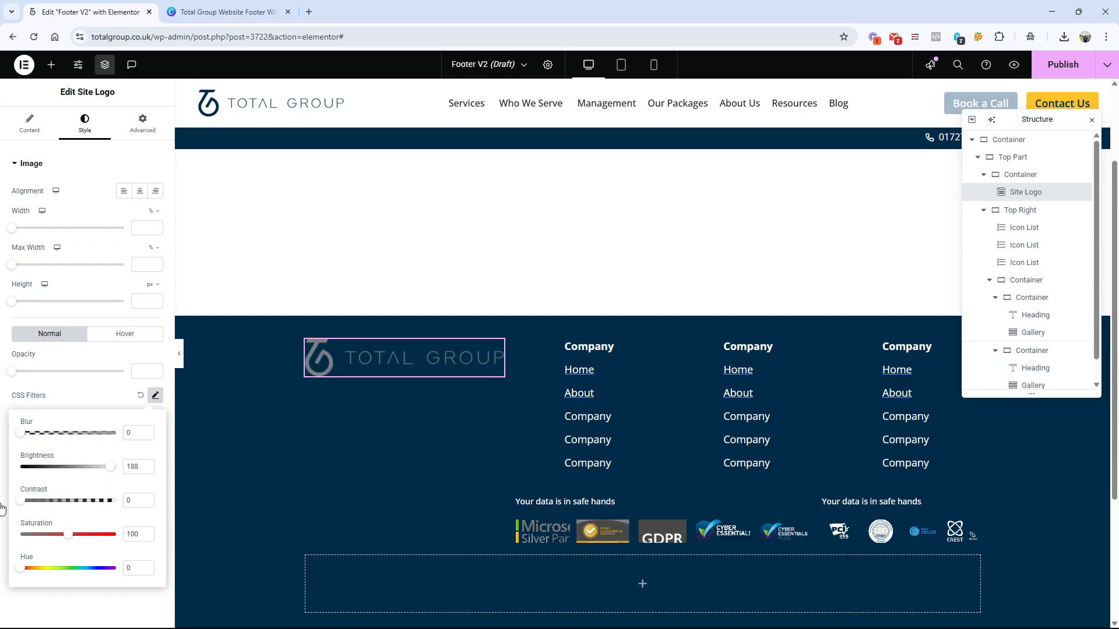
click(2, 508)
Step: Set the site logo's CSS filter brightness to 200 and its saturation to 0
click(155, 395)
drag(110, 467, 74, 467)
click(167, 474)
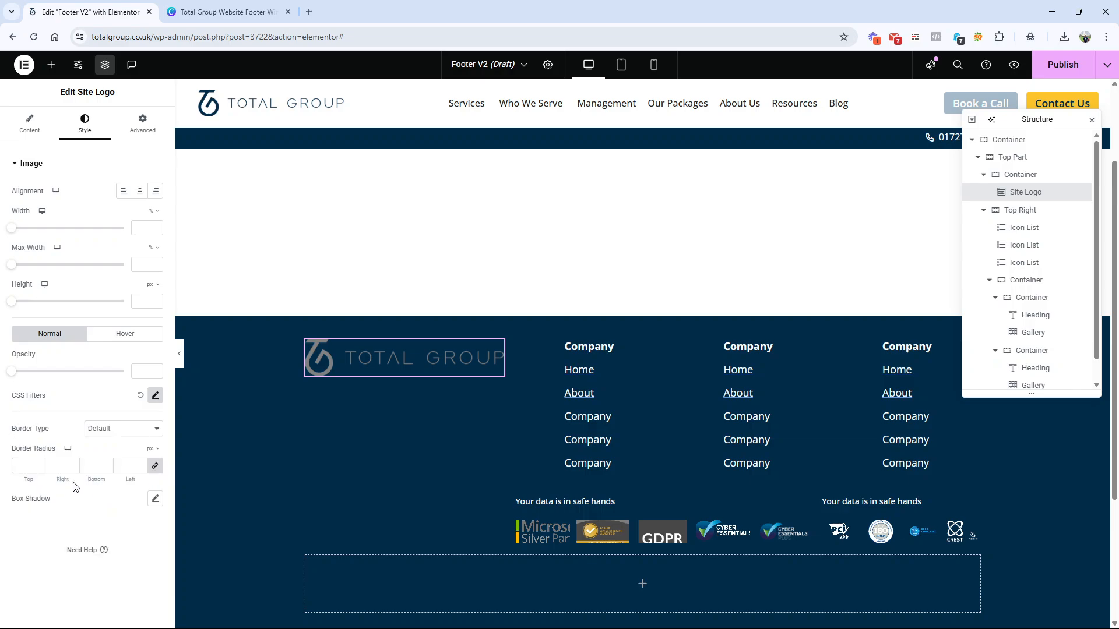
click(153, 400)
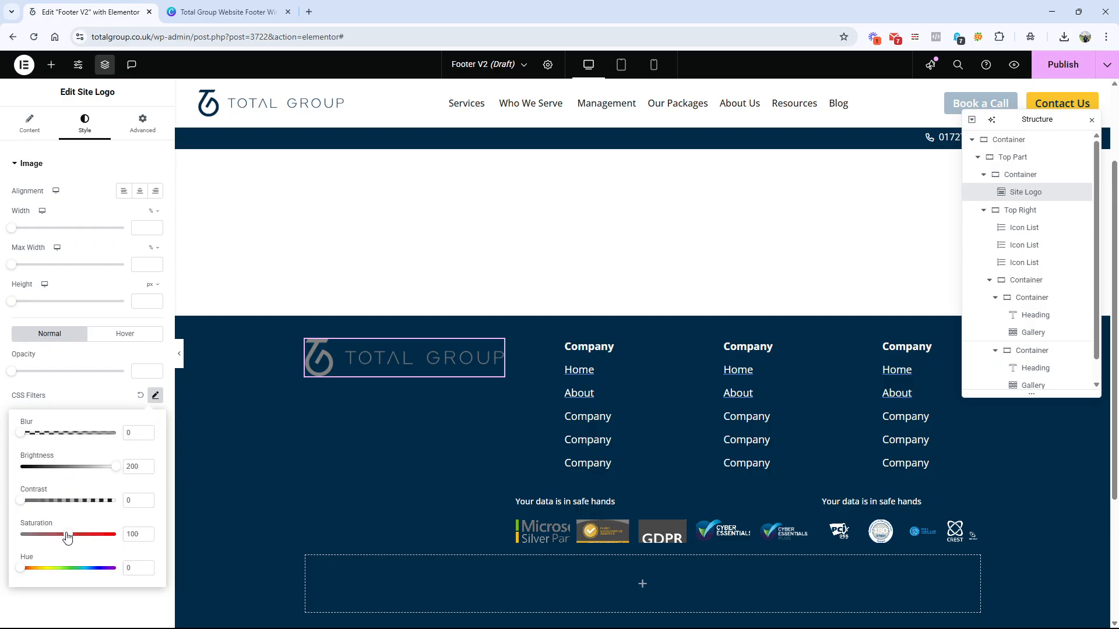
click(21, 576)
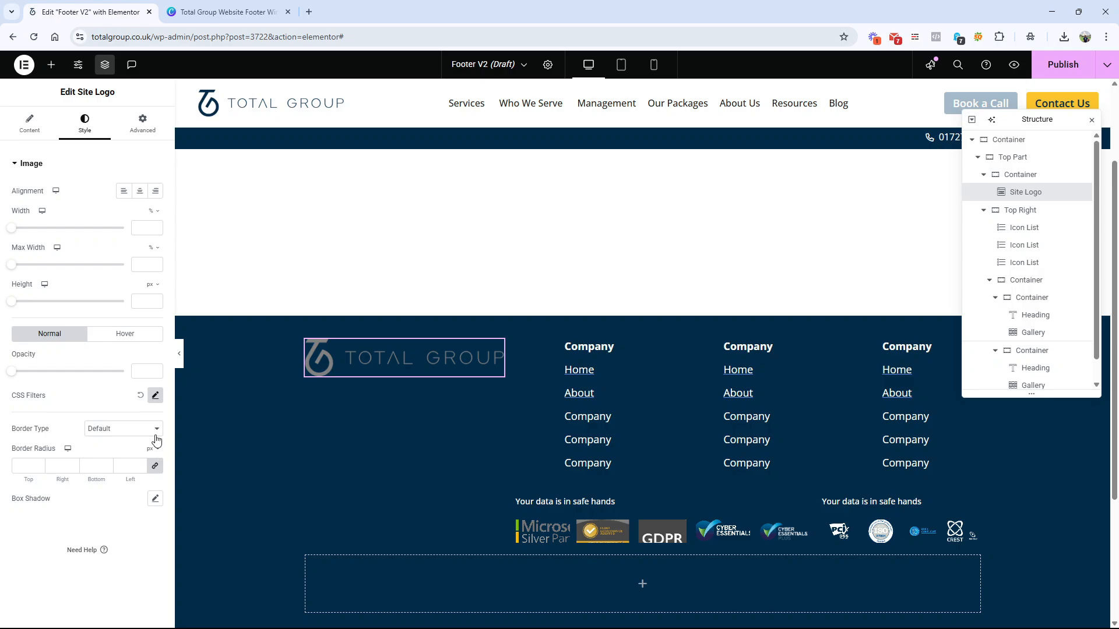
click(154, 399)
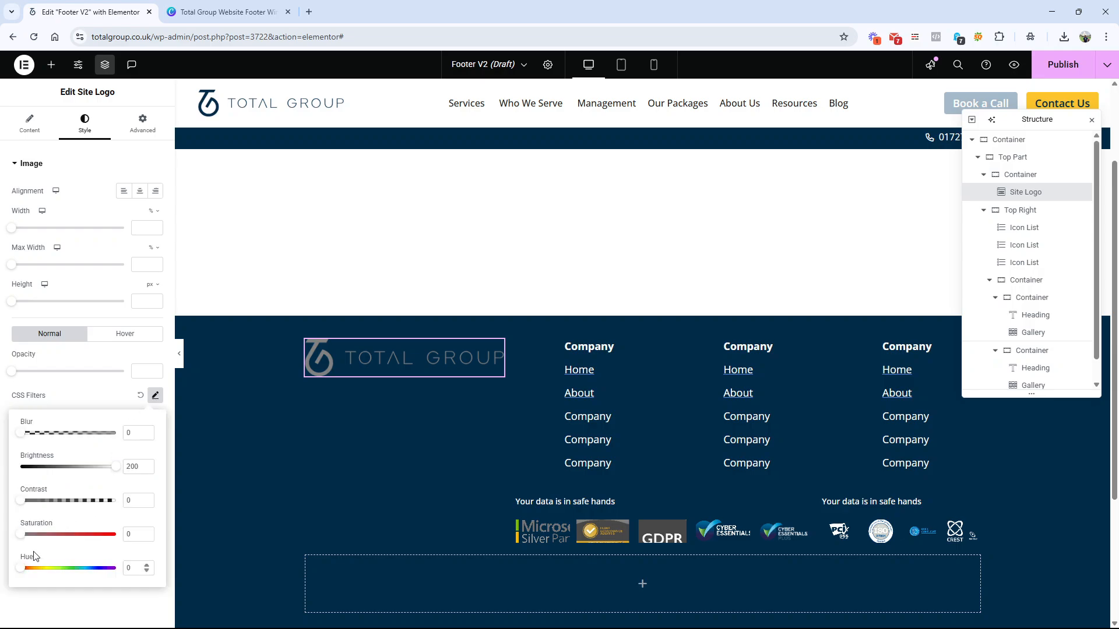
click(85, 293)
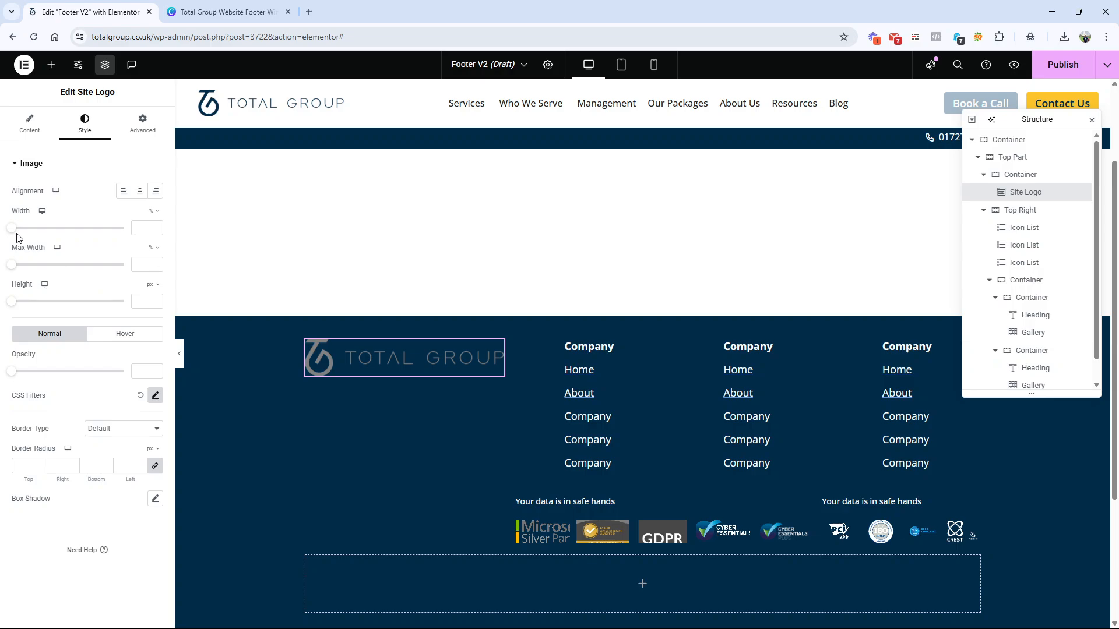
Step: Set the site logo's width to 51%, align it left, and compare the column with the Canva wireframe
drag(11, 227, 69, 239)
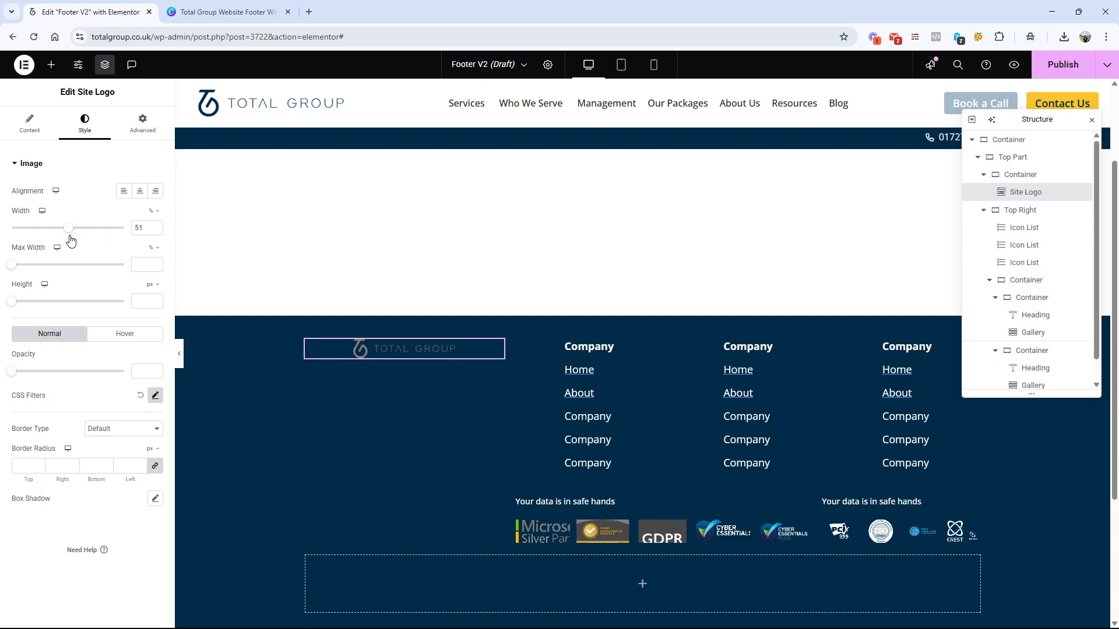
click(122, 192)
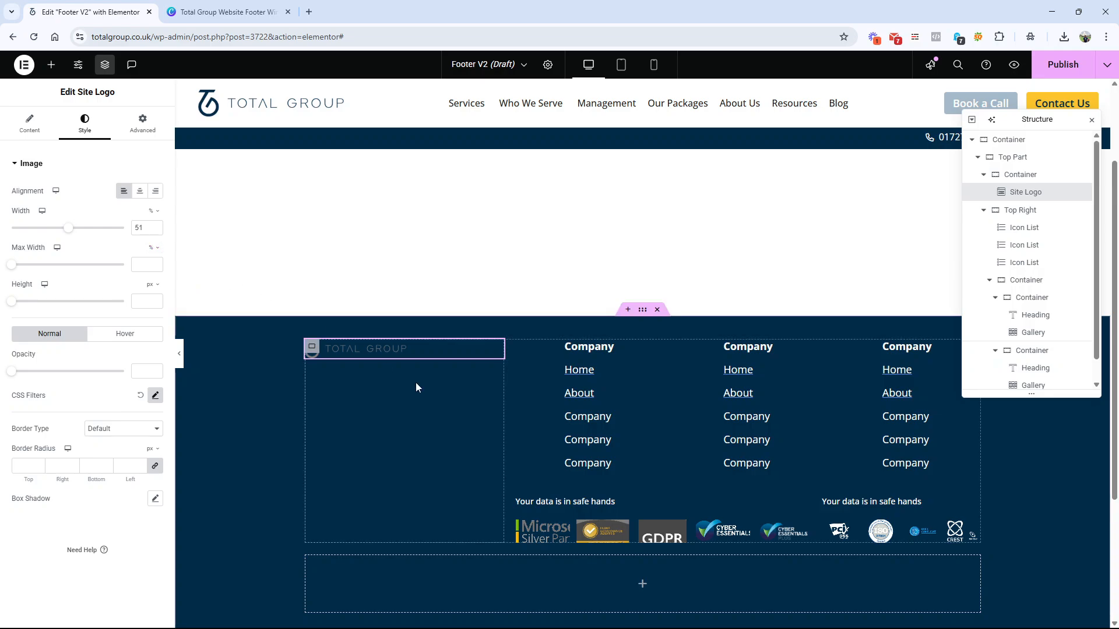
click(227, 11)
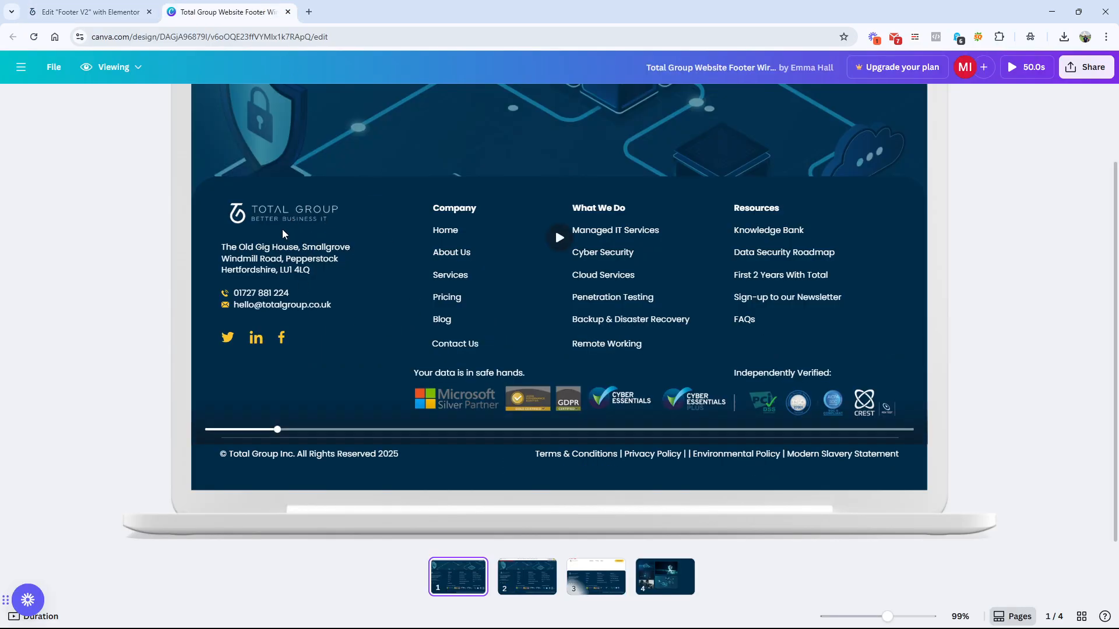
click(90, 11)
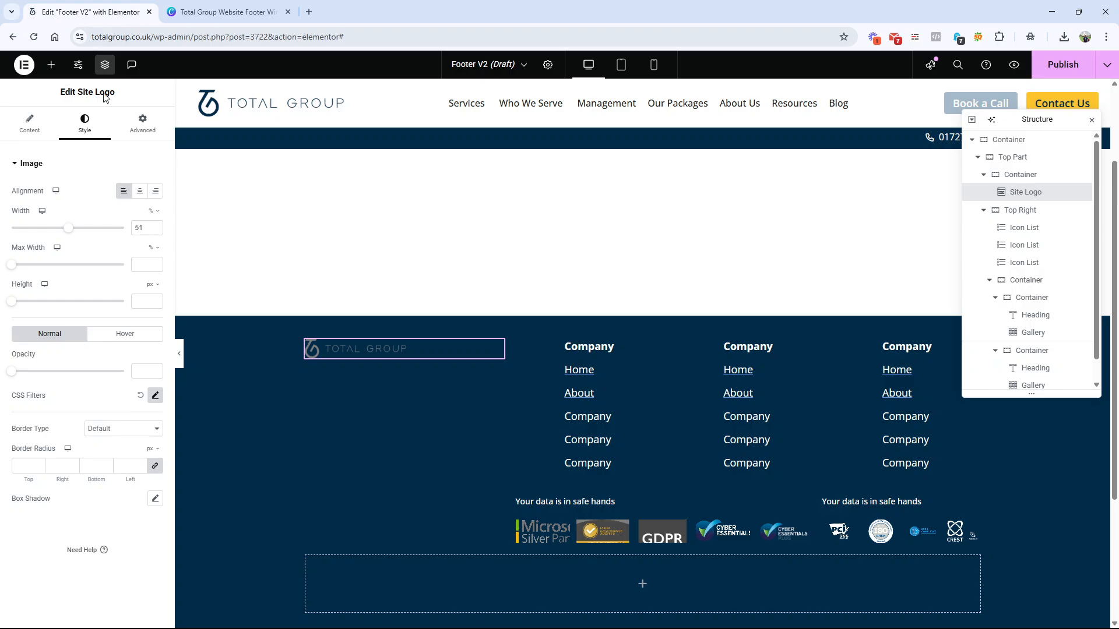
click(227, 11)
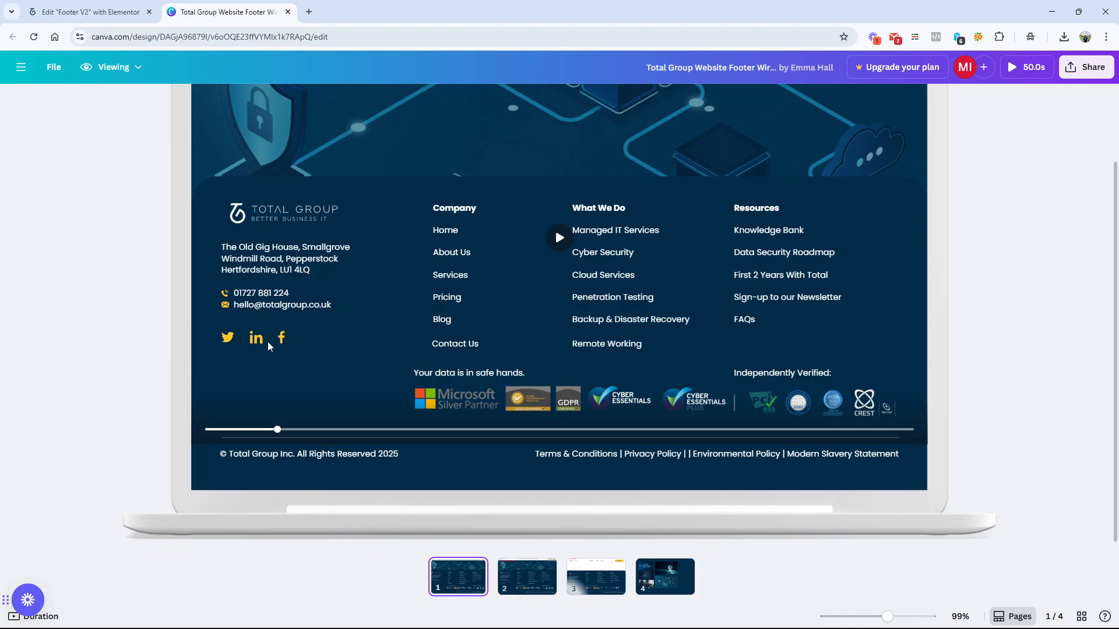
Step: Add a Text Editor widget below the site logo in the footer and check the Canva wireframe's address block
click(90, 12)
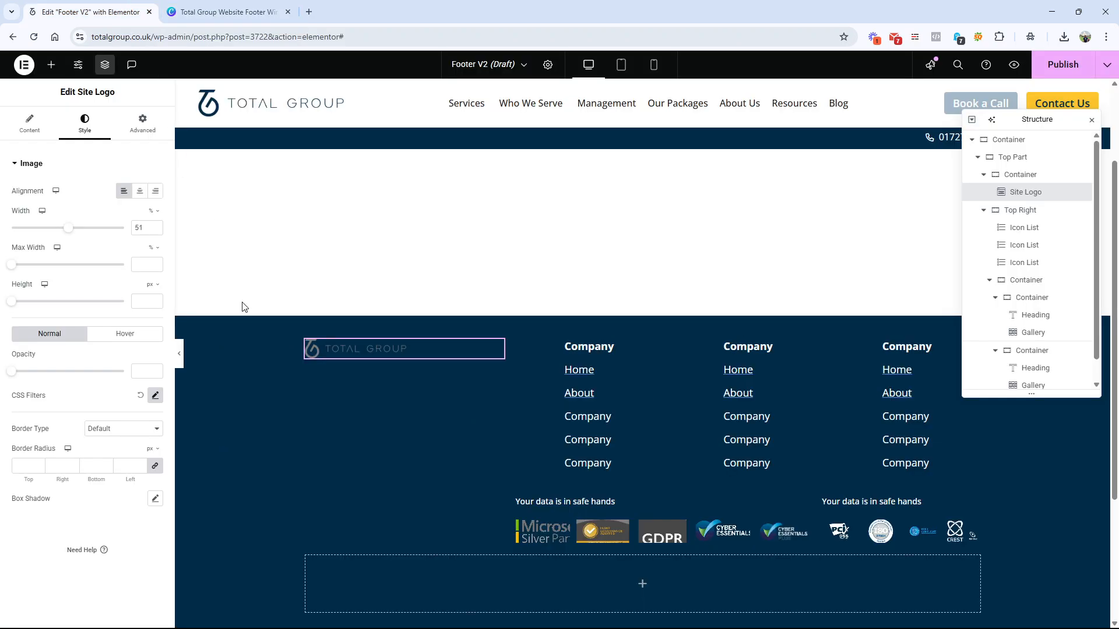
click(52, 64)
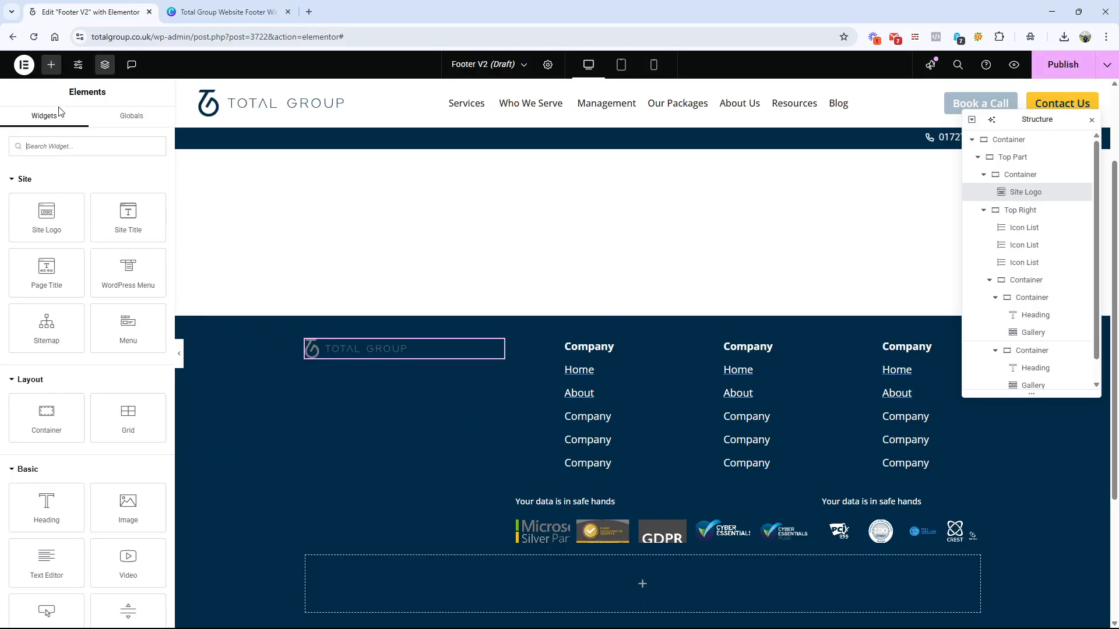
drag(47, 559, 392, 358)
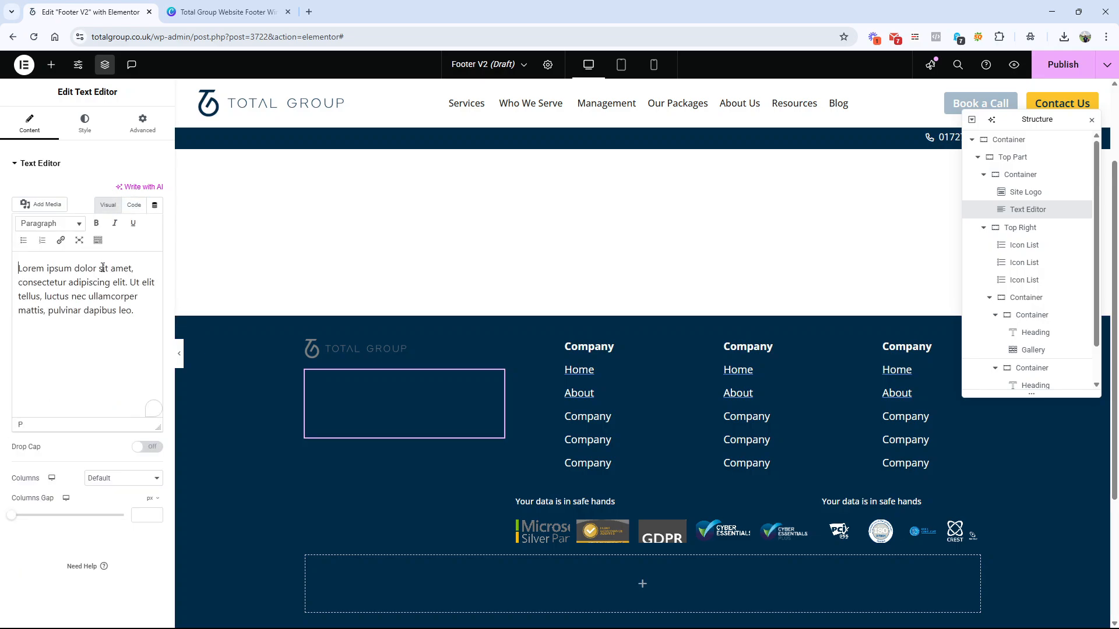
click(227, 11)
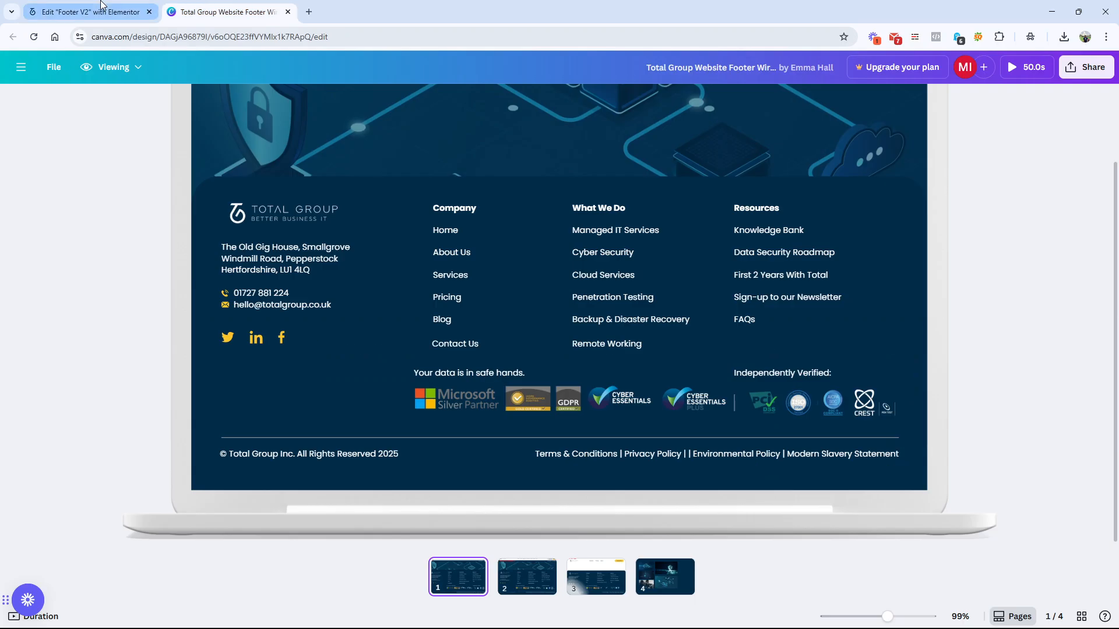
click(90, 11)
Step: Set the new paragraph's text colour to the global White
click(85, 124)
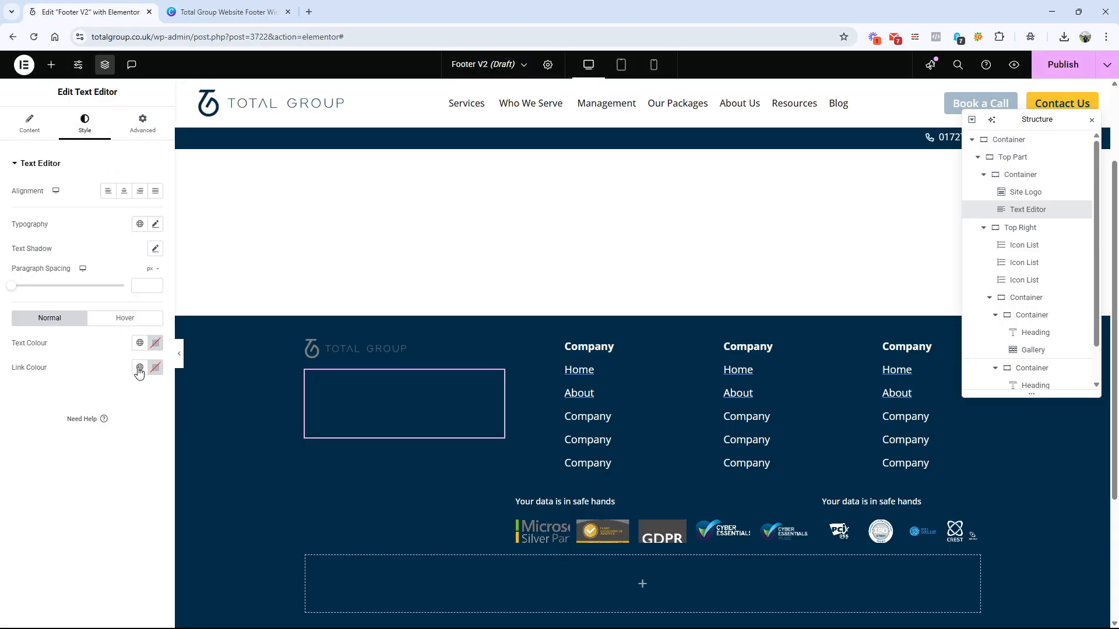
click(140, 343)
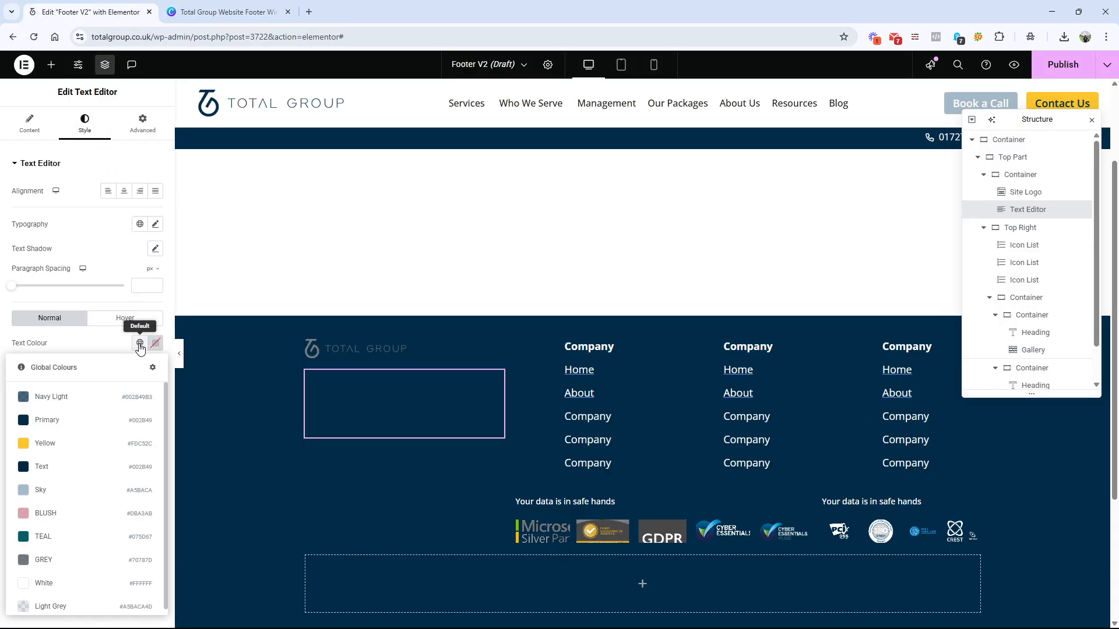
click(68, 580)
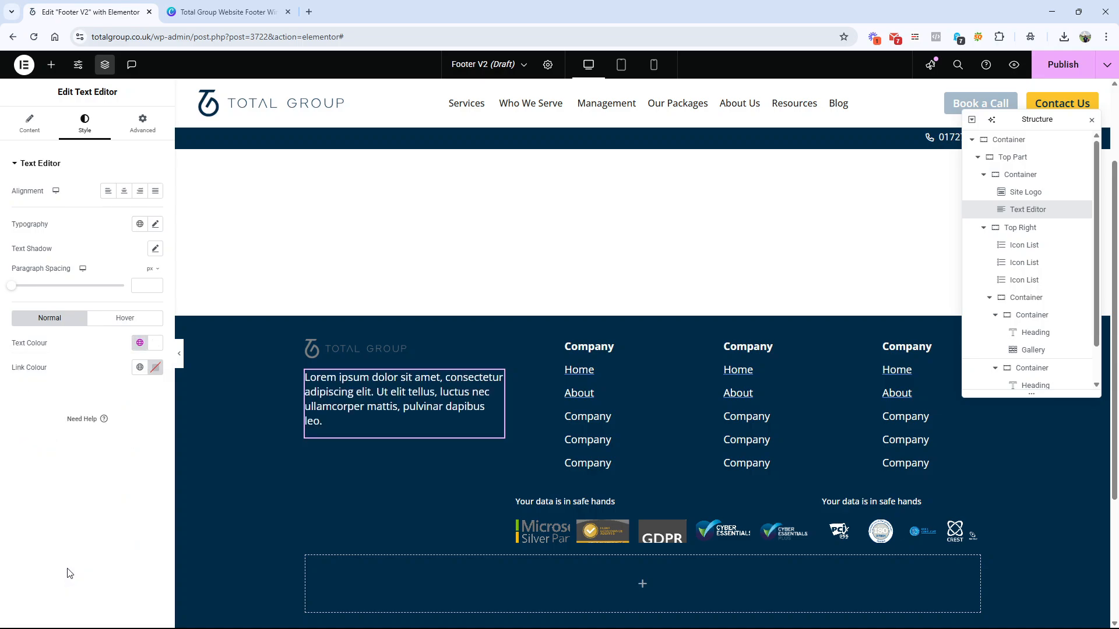
Step: Add an Icon List widget below the paragraph in the logo column and compare it with the wireframe's contact rows
click(216, 12)
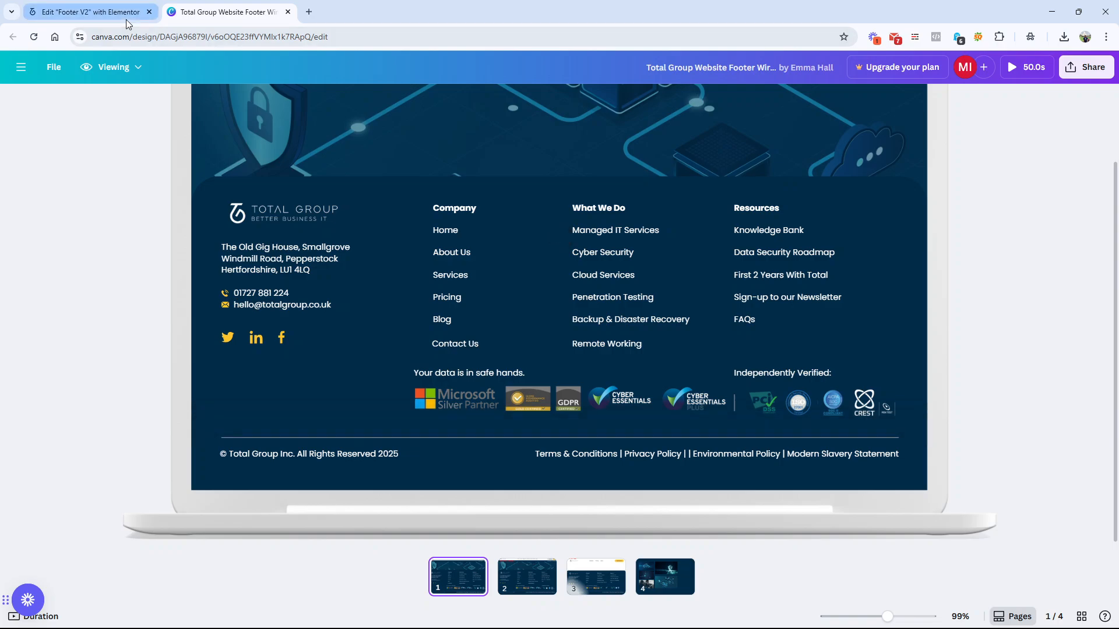
click(90, 11)
click(52, 65)
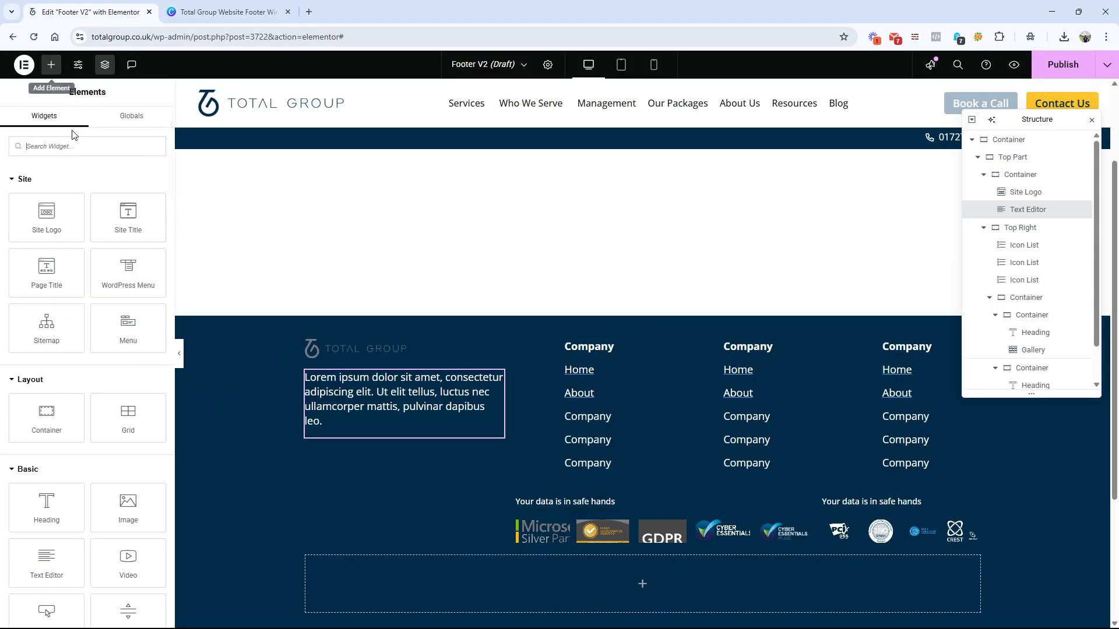
text(icon)
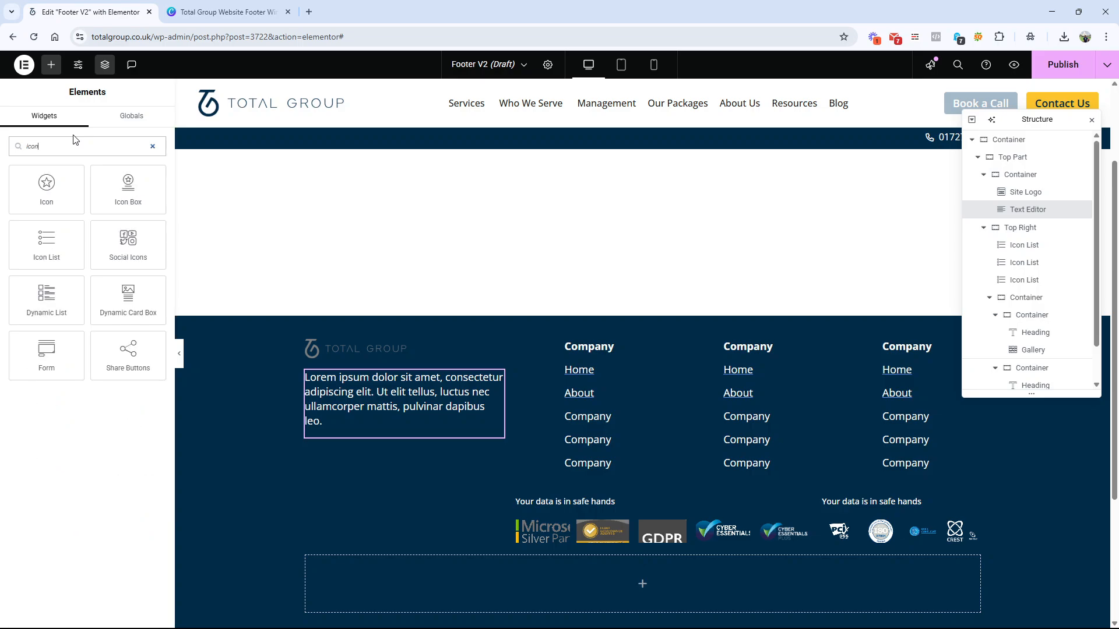
drag(47, 244, 390, 436)
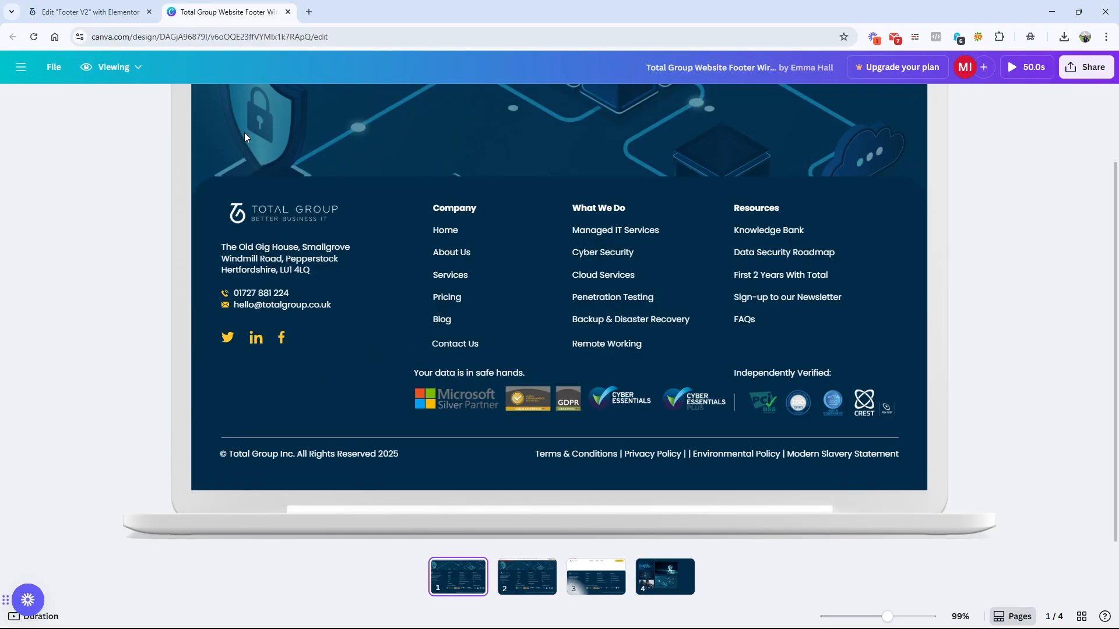
click(224, 11)
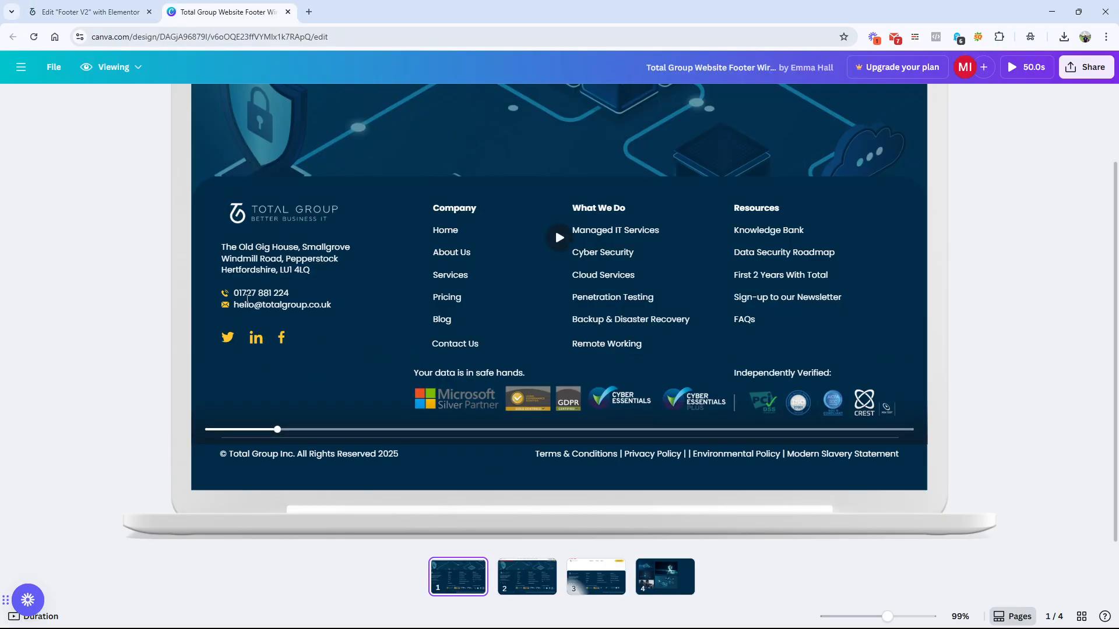
click(91, 11)
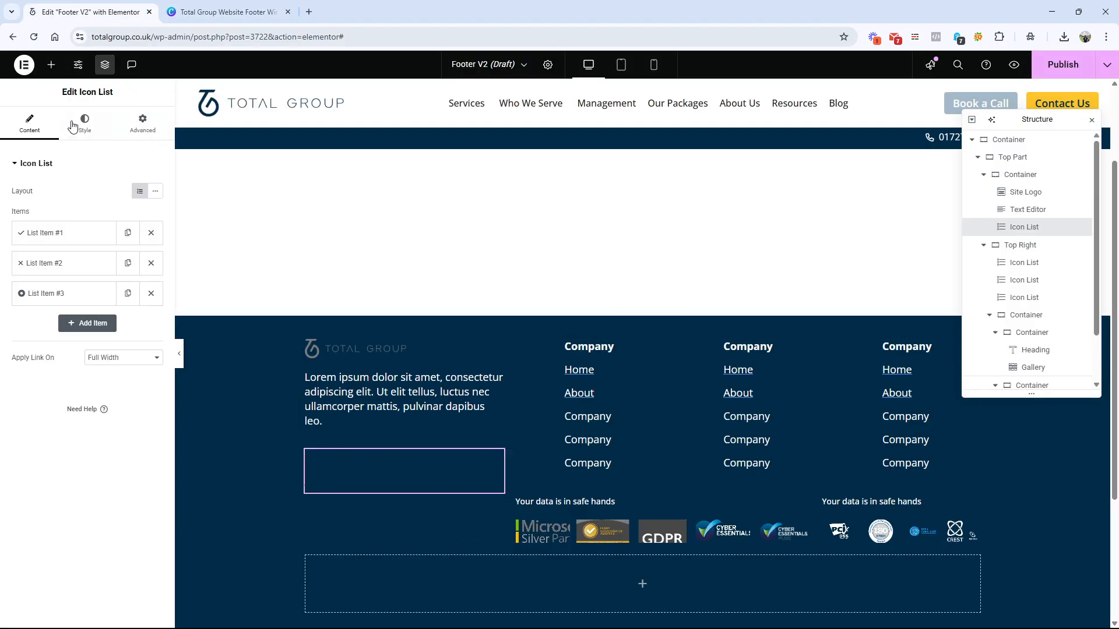
Step: Try an Icon Box widget below the logo column's icon list, with its icon positioned left
click(51, 65)
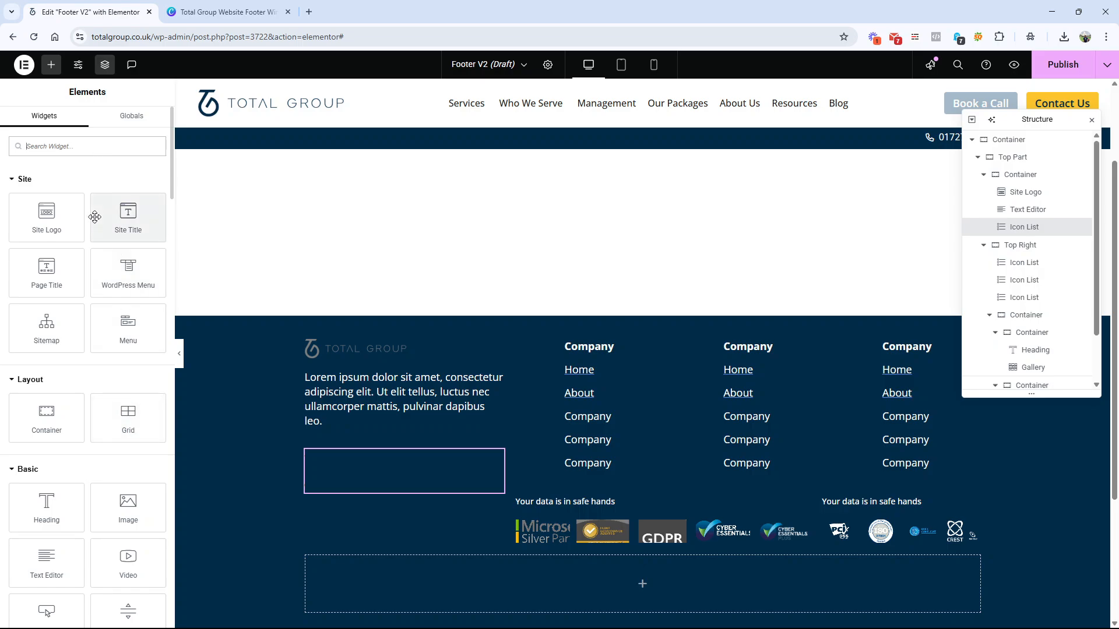
text(icon)
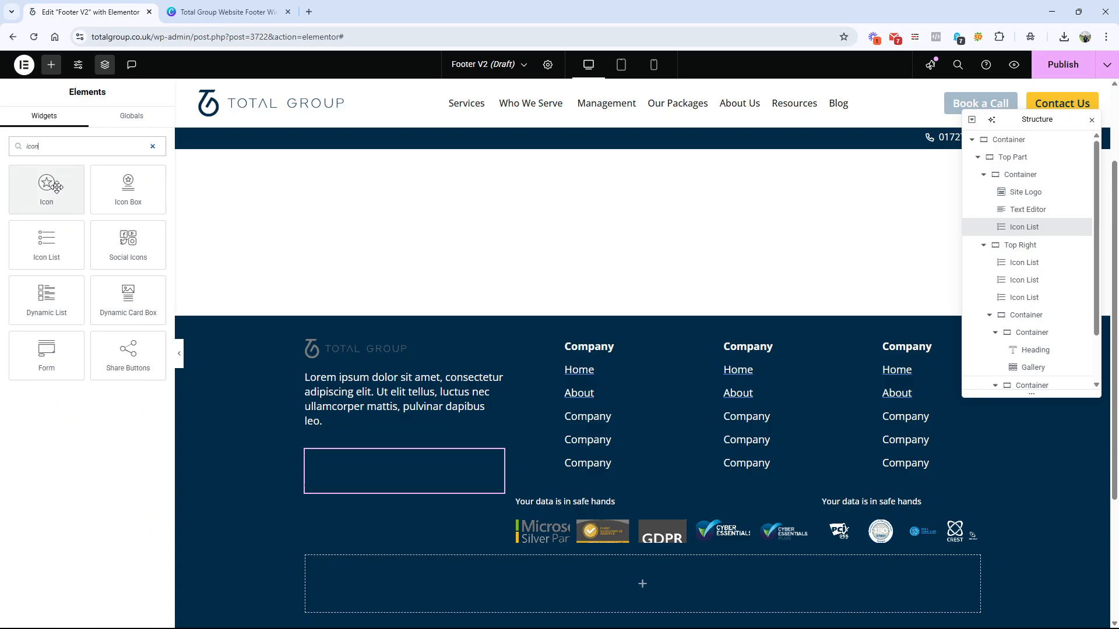
drag(129, 188, 373, 483)
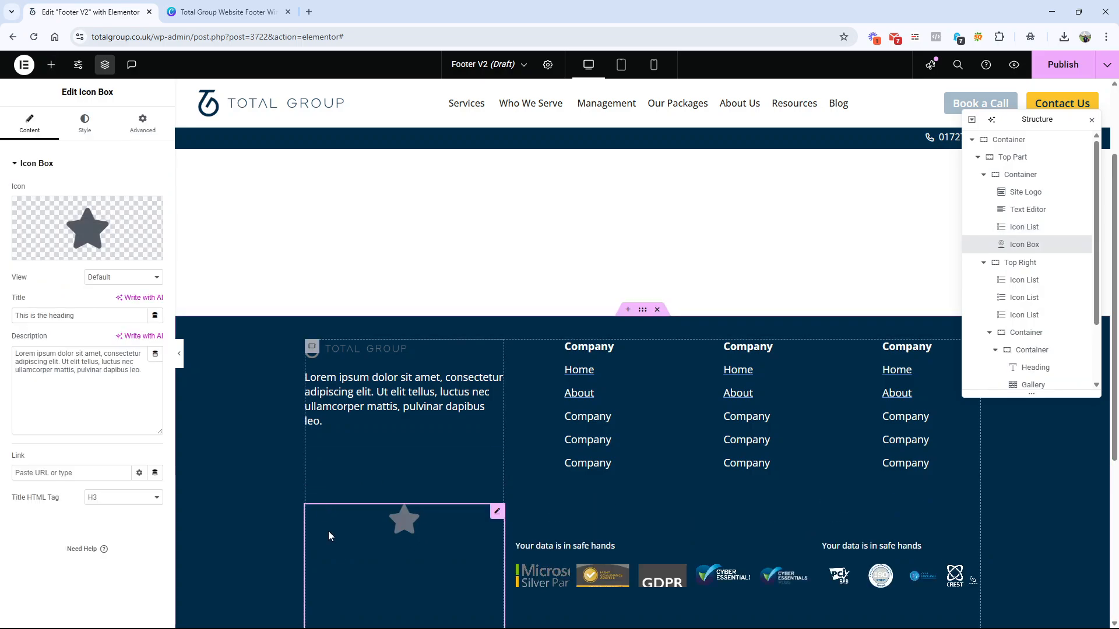
click(85, 123)
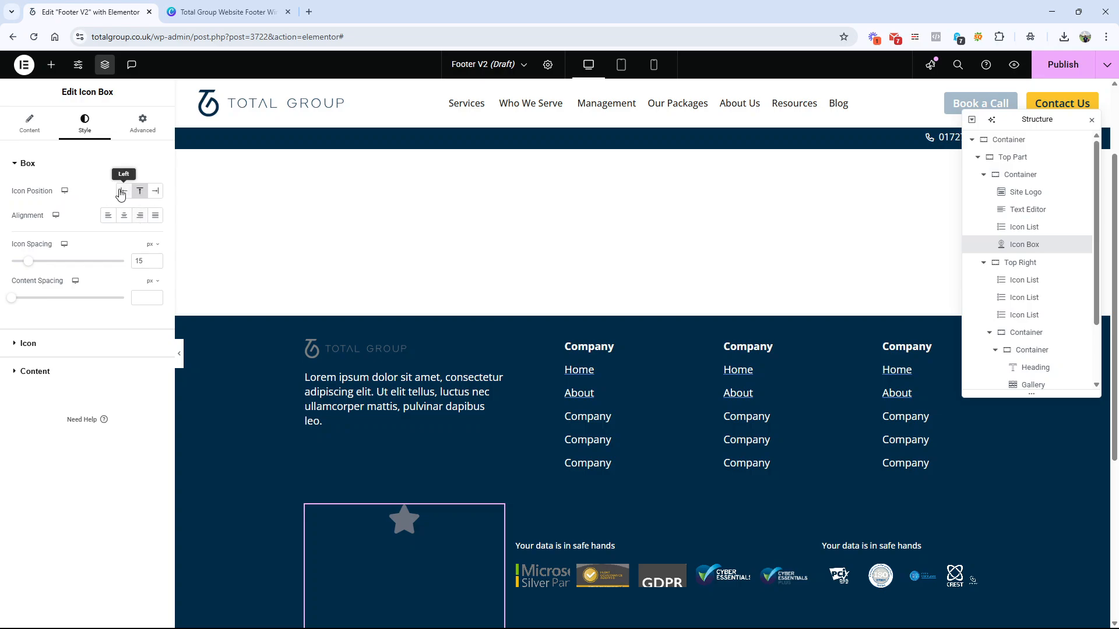
click(121, 192)
Step: Compare the Icon Box with the Canva wireframe's contact details and delete it from the logo column
click(224, 12)
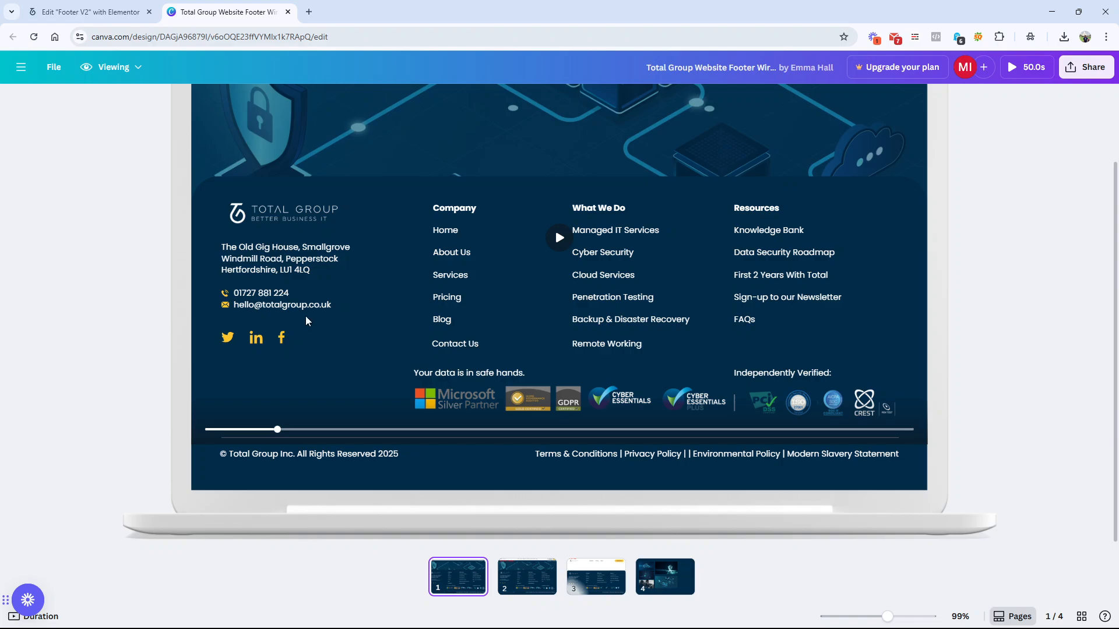
click(90, 11)
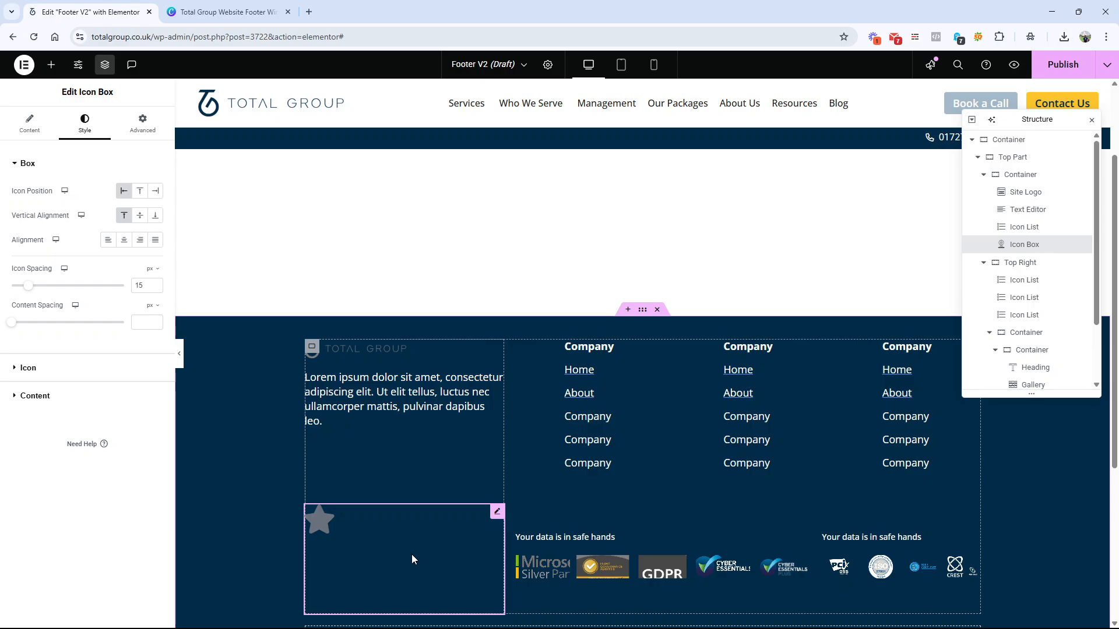
drag(74, 92, 128, 100)
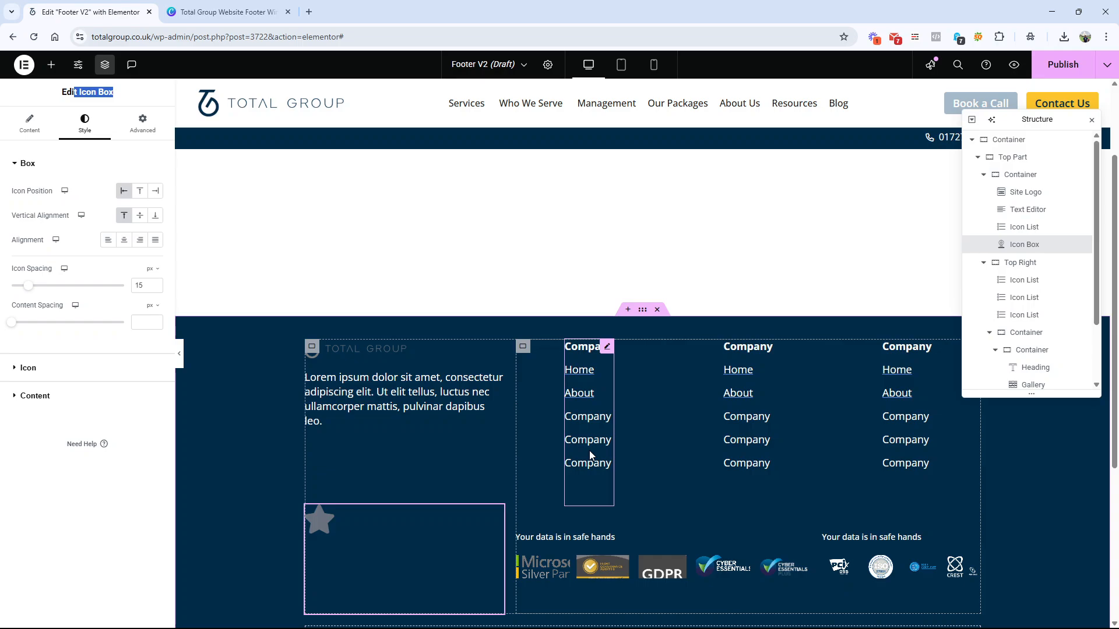
right_click(484, 557)
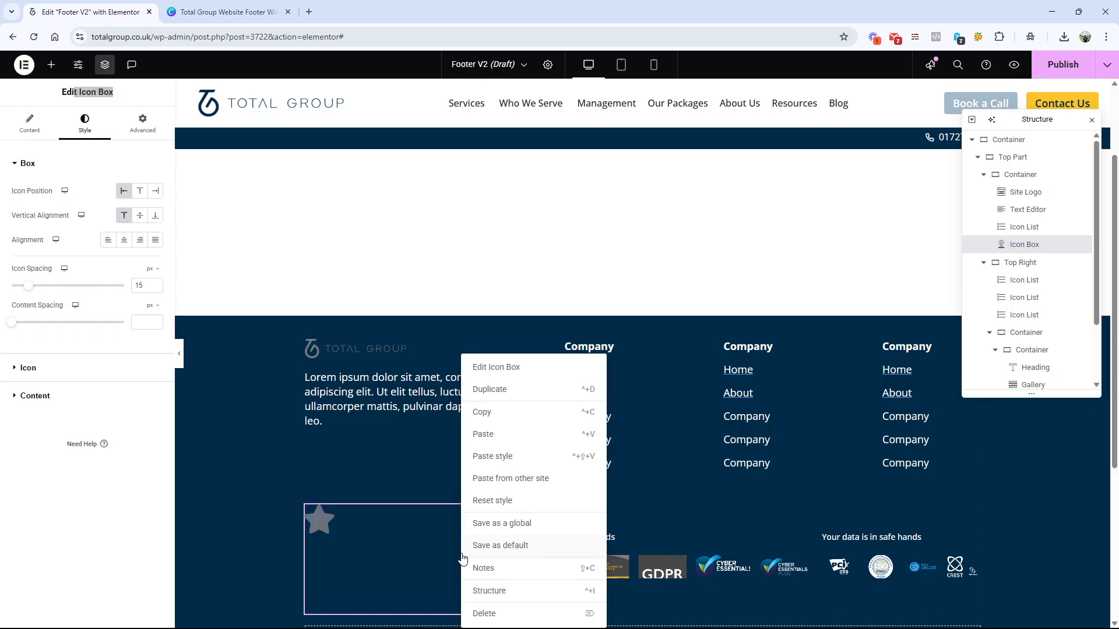
click(492, 622)
Step: Select the logo column's icon list, save the footer as a draft and preview it in a new tab
click(397, 468)
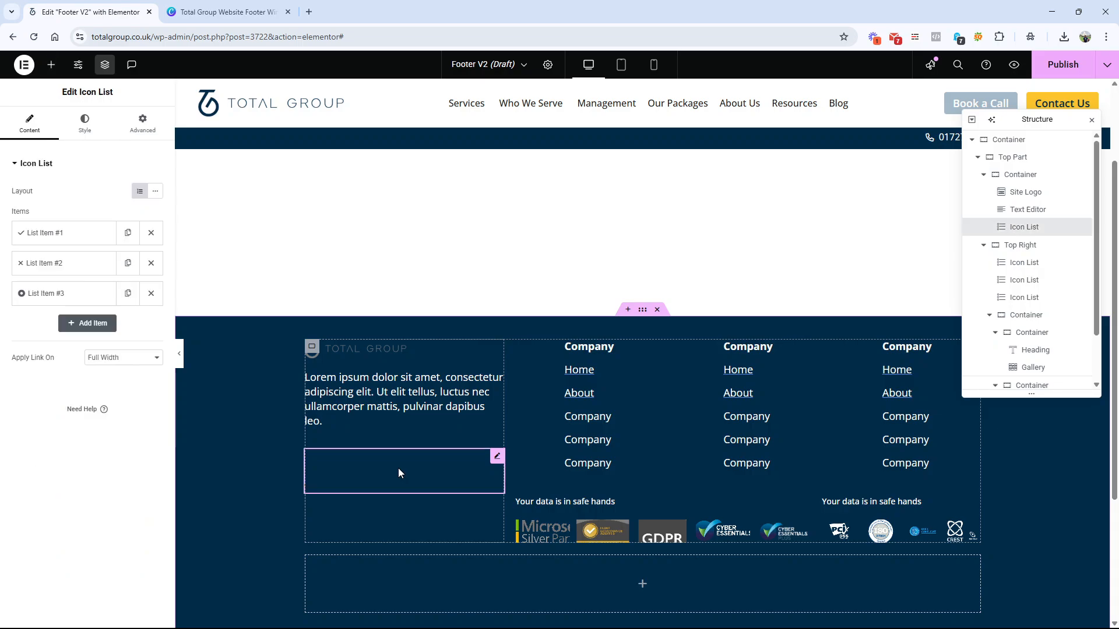
click(1106, 64)
click(1093, 105)
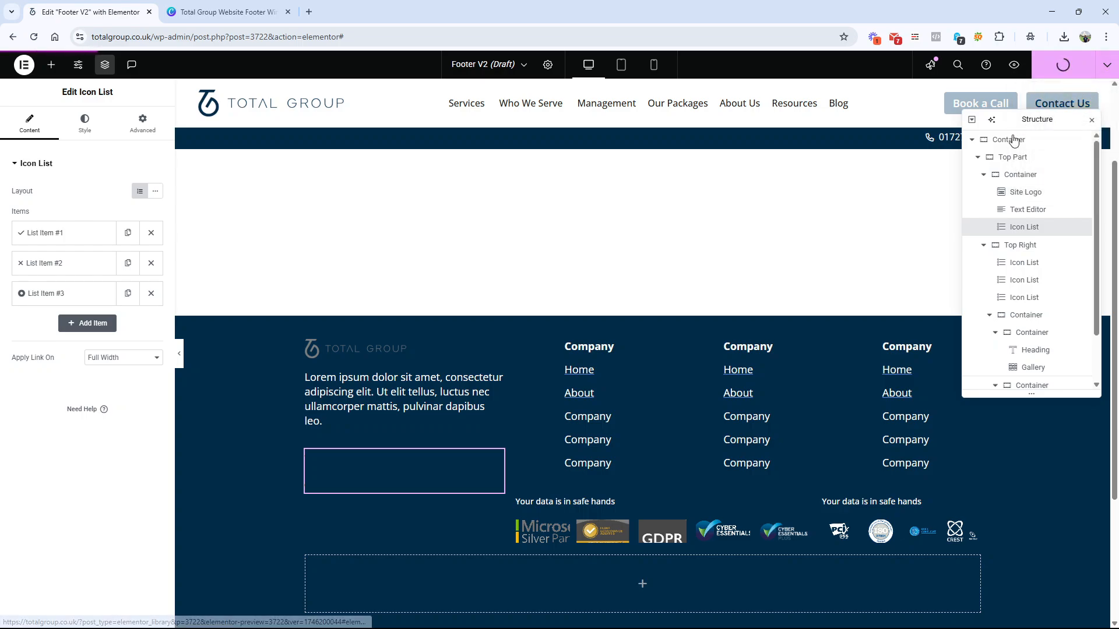
click(1016, 66)
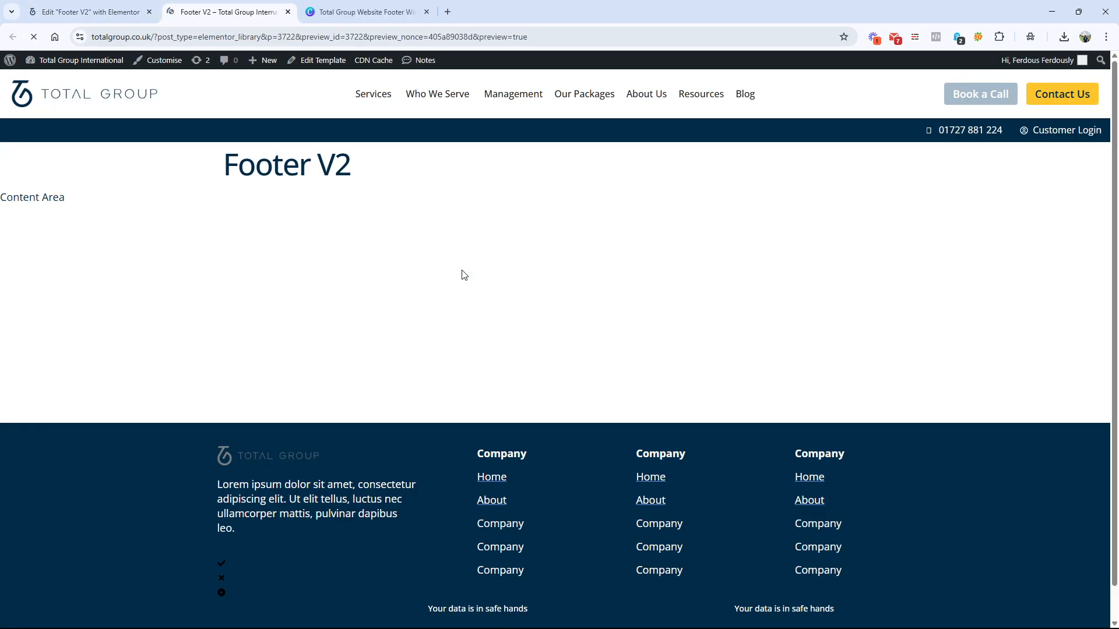
Step: Inspect a footer link list's ul.elementor-icon-list-items element in the preview and open its widget-icon-list stylesheet in a new tab
scroll(460, 408, down, 1)
right_click(496, 168)
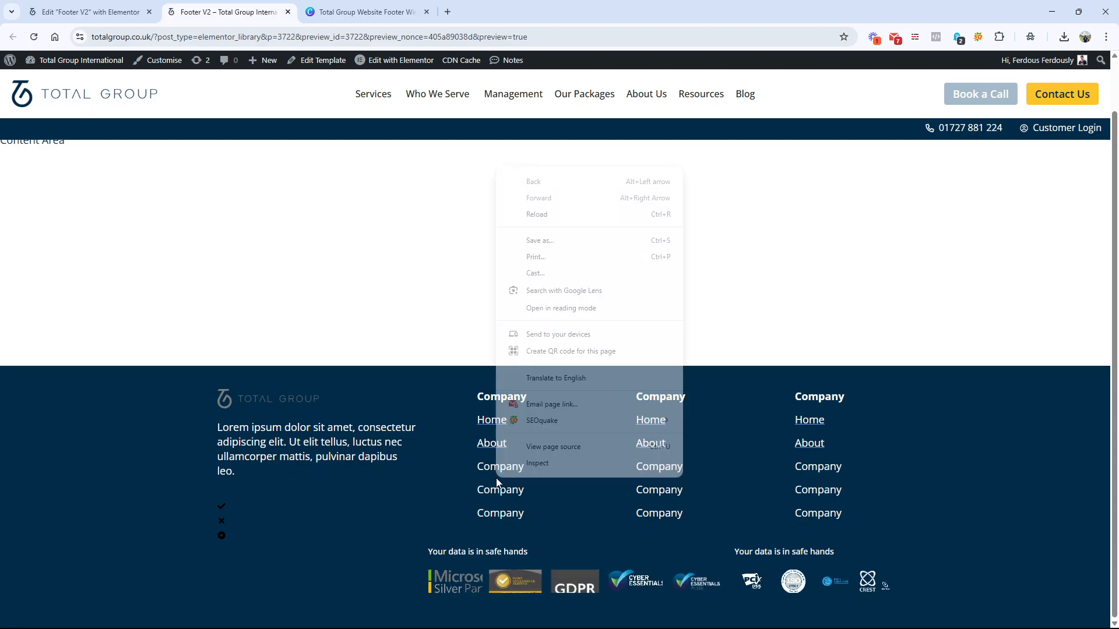
click(525, 465)
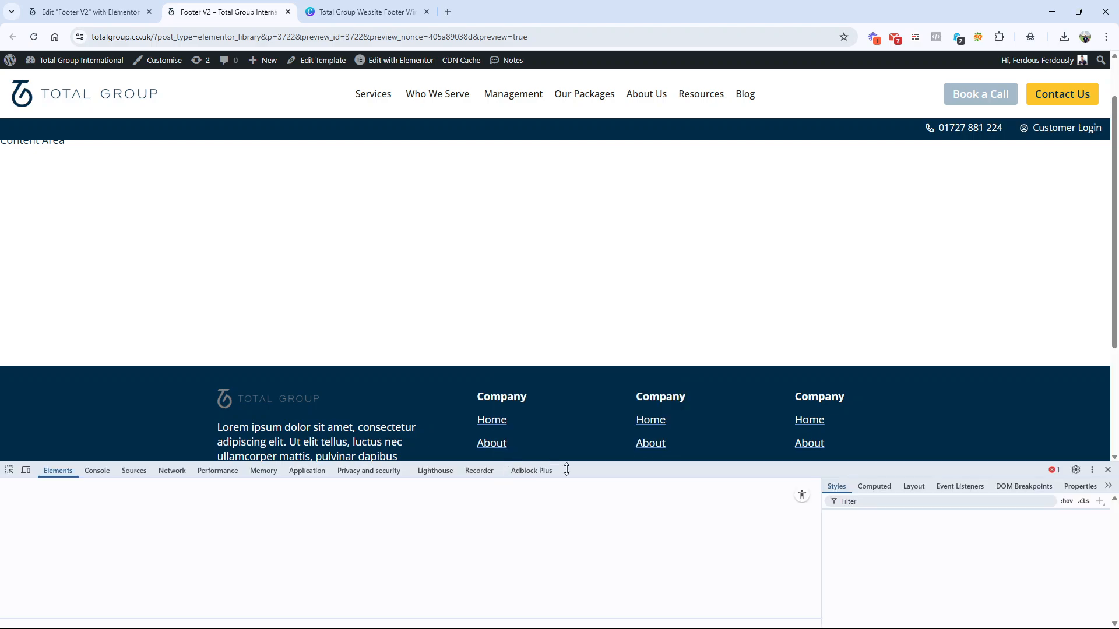
scroll(562, 350, down, 3)
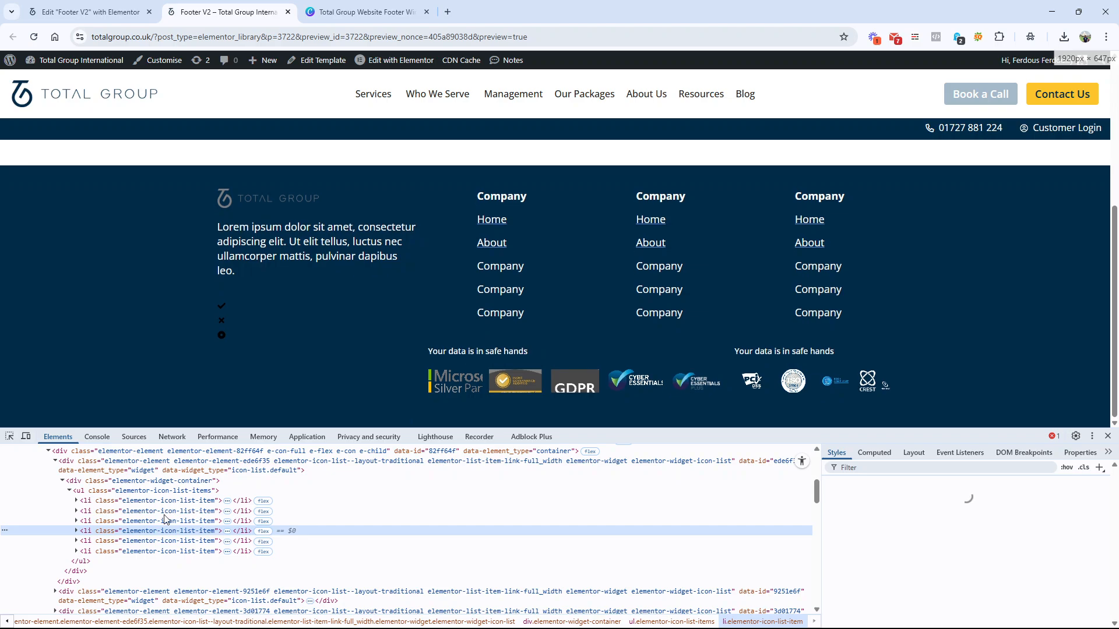
click(146, 491)
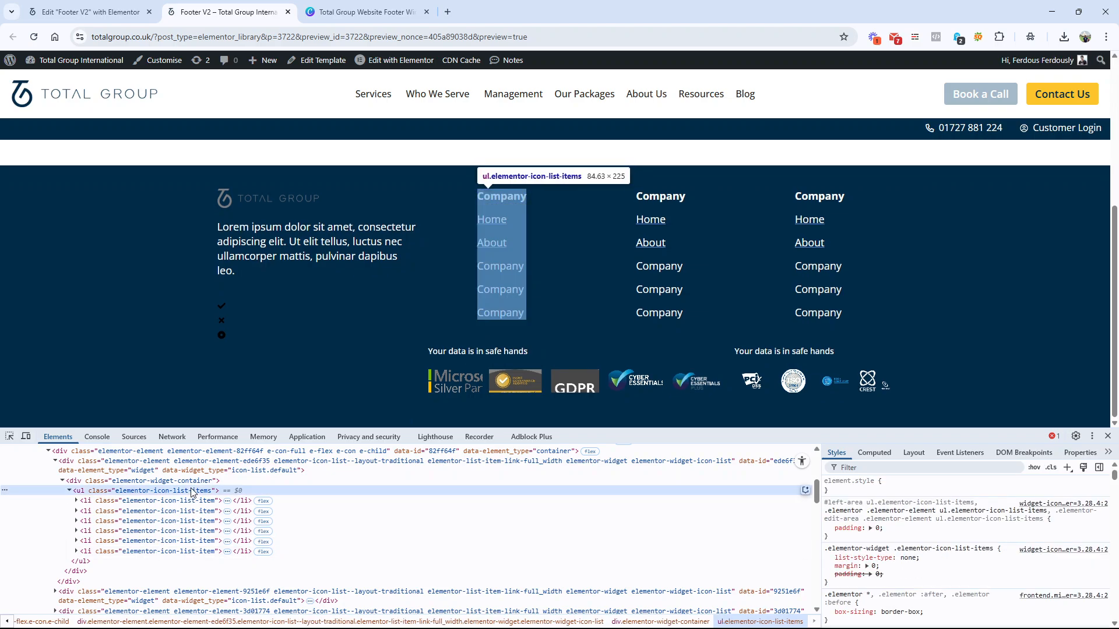
right_click(1036, 507)
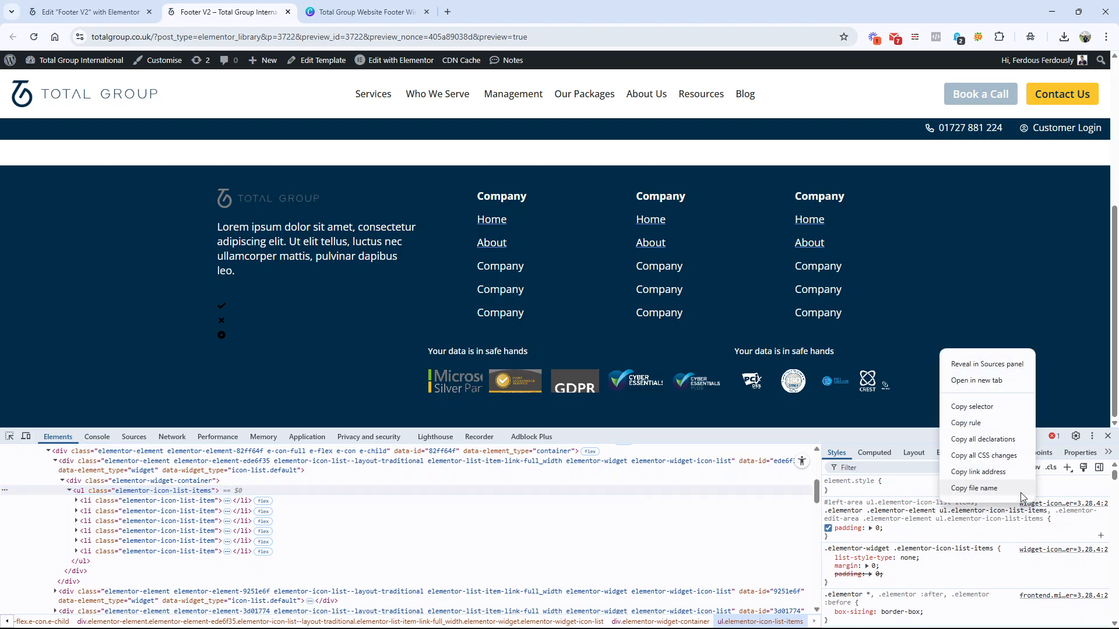
click(990, 382)
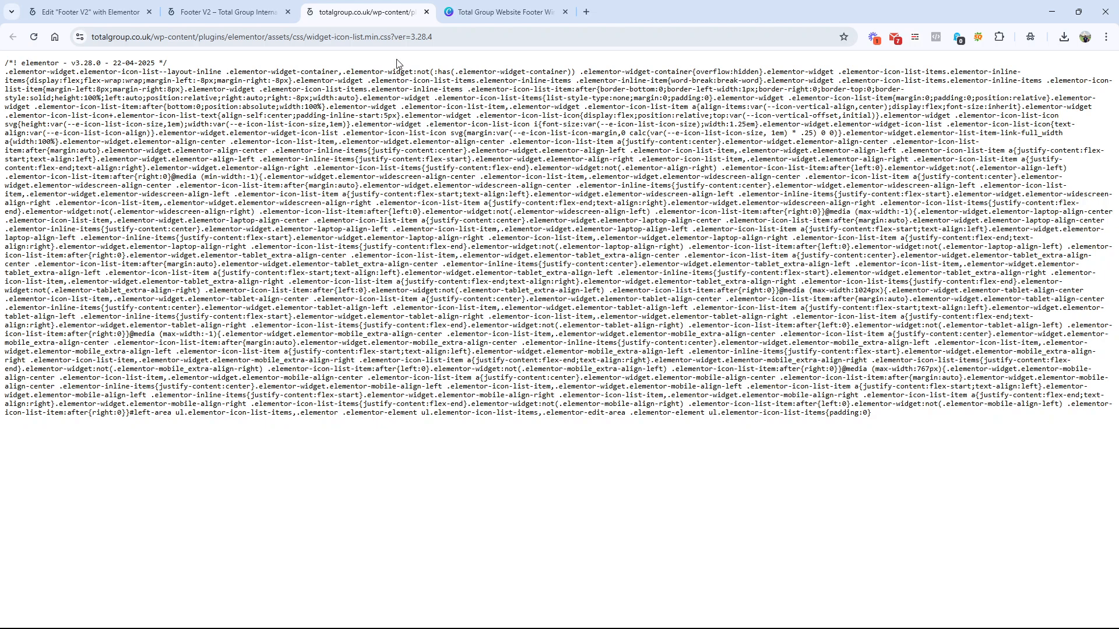
Step: Examine the widget-icon-list.min.css file name in the stylesheet's address and compare it with the icon lists in the footer preview
drag(232, 37, 415, 40)
click(354, 40)
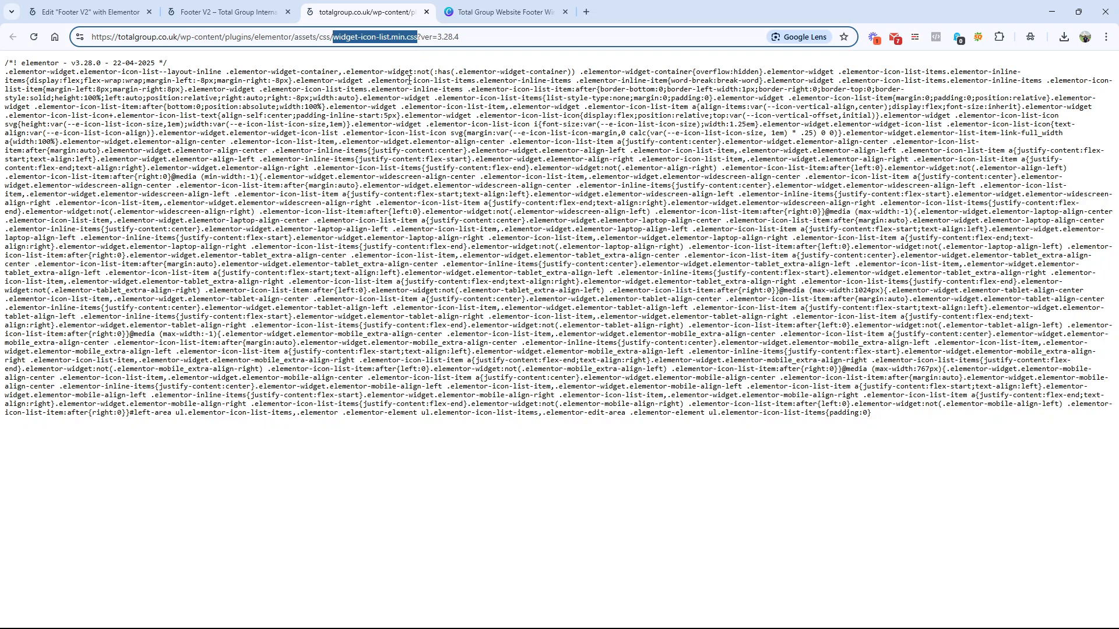
click(256, 12)
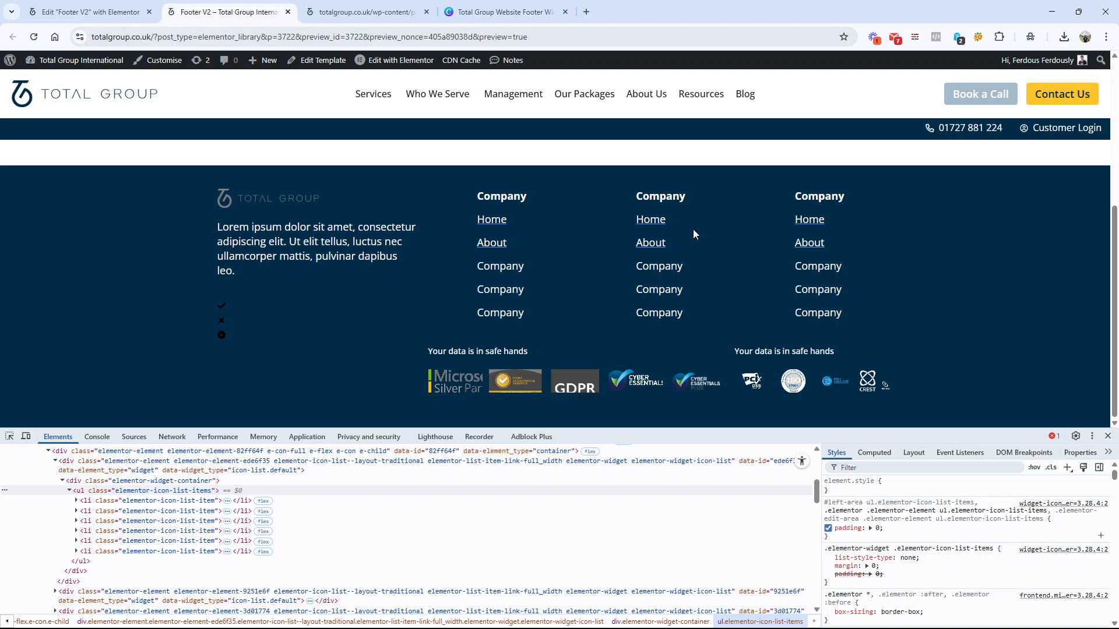
click(392, 10)
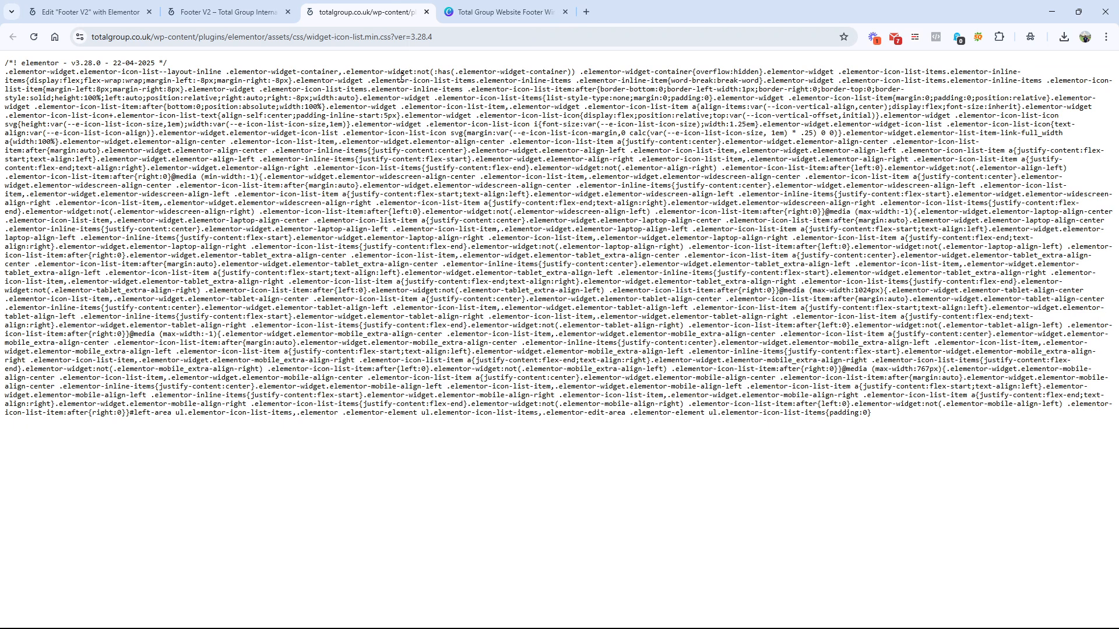
drag(412, 39, 257, 40)
click(285, 67)
click(256, 12)
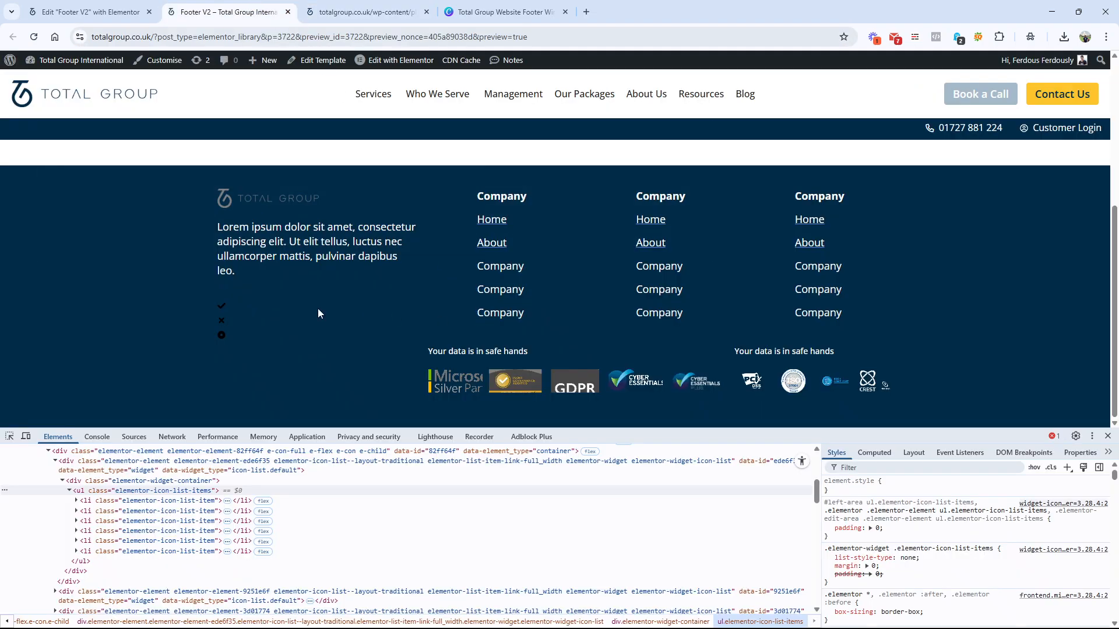
click(380, 12)
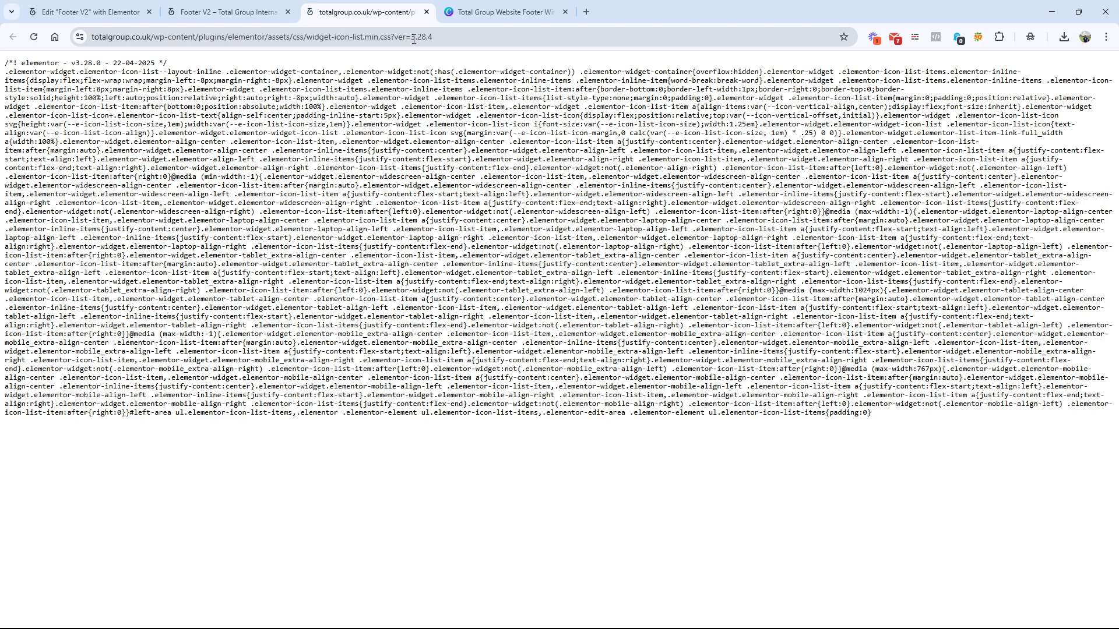
Step: Return to the footer editor and add an Icon Box below the icon list in the logo column
drag(413, 40, 295, 39)
click(256, 12)
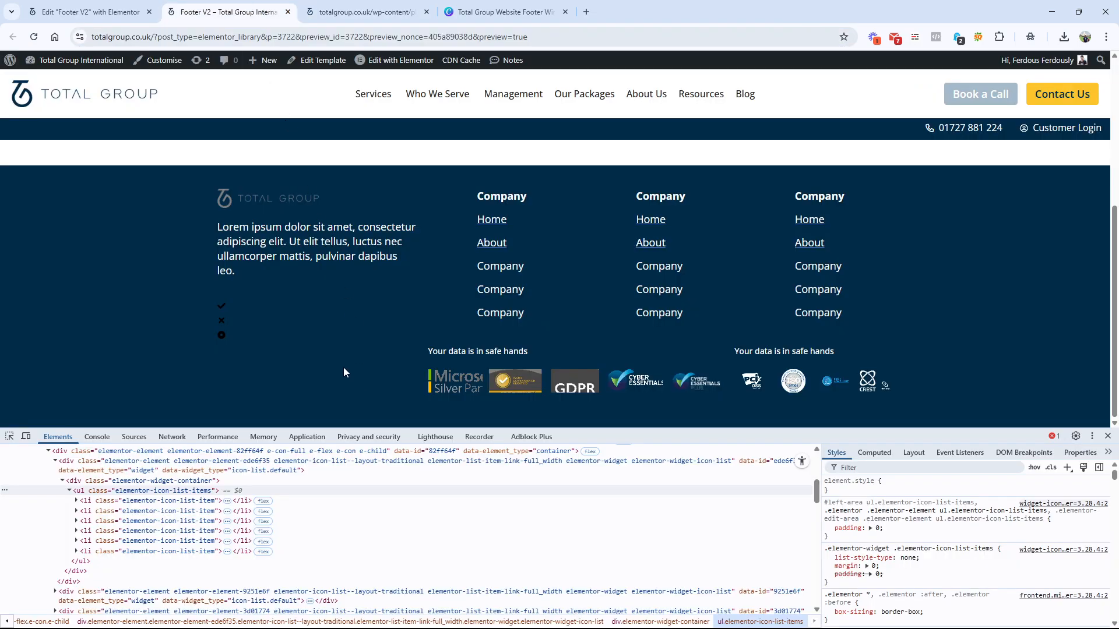
click(87, 12)
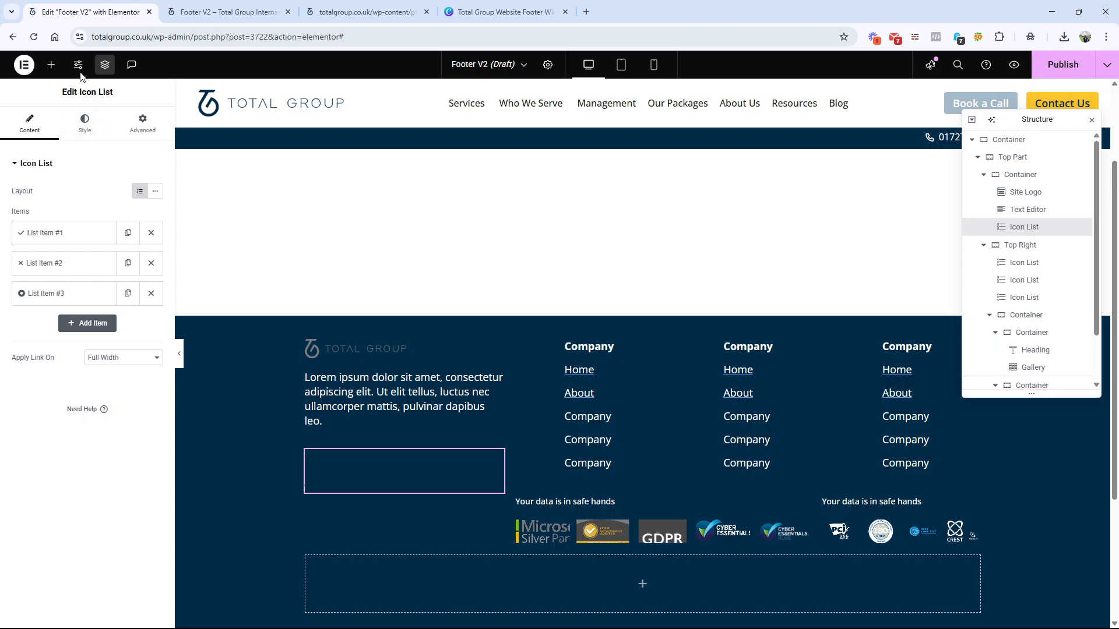
click(50, 65)
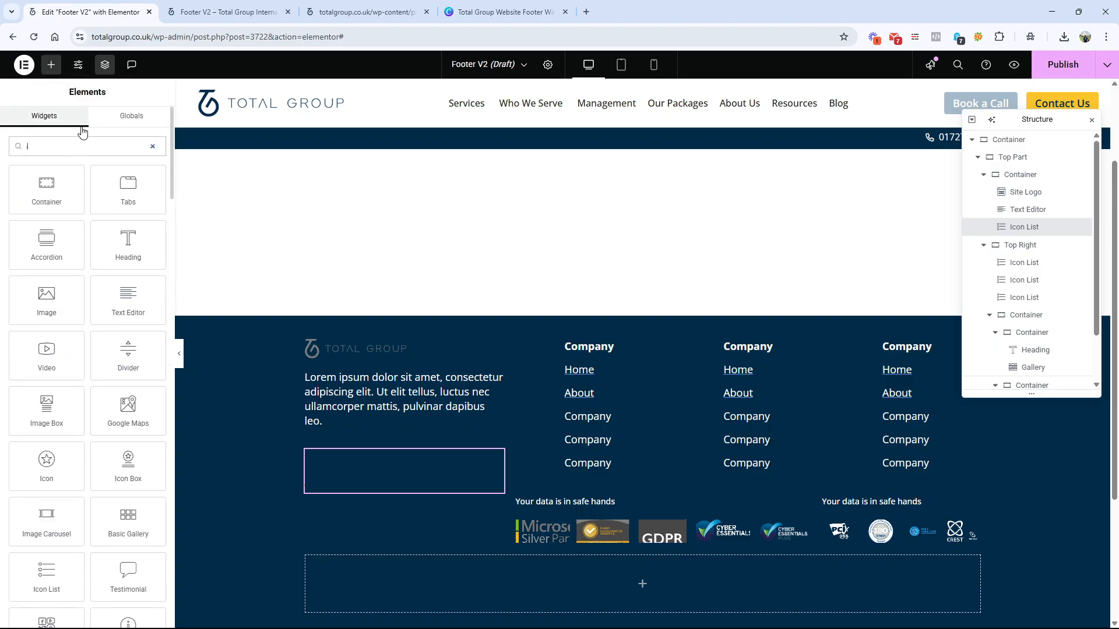
text(icon)
drag(128, 186, 387, 488)
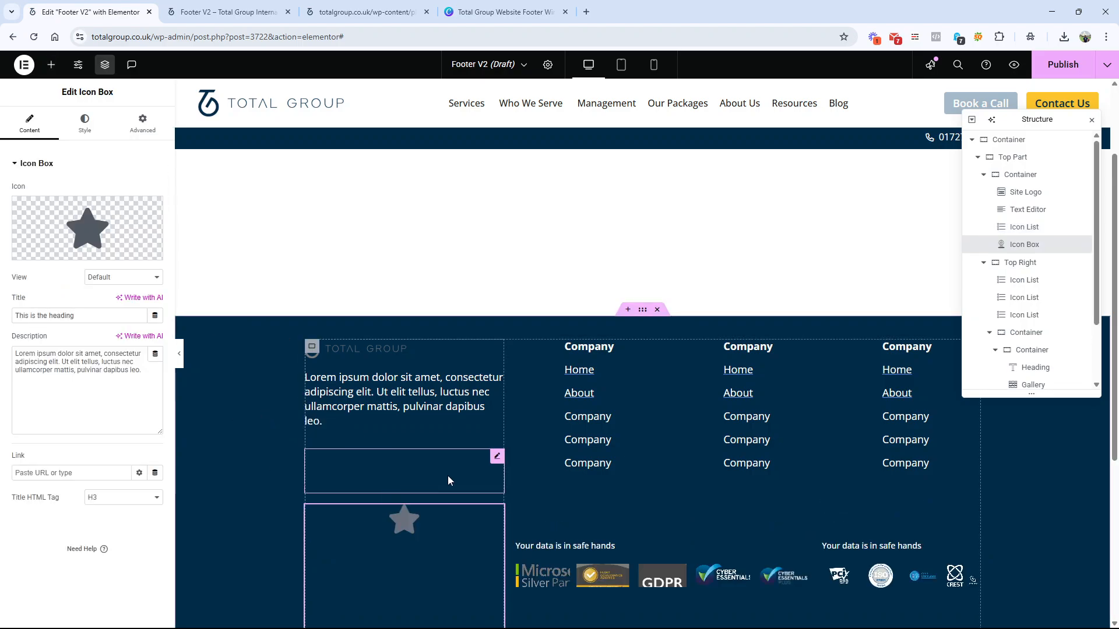
Step: Save the footer with the Icon Box as a draft and preview it
click(1107, 65)
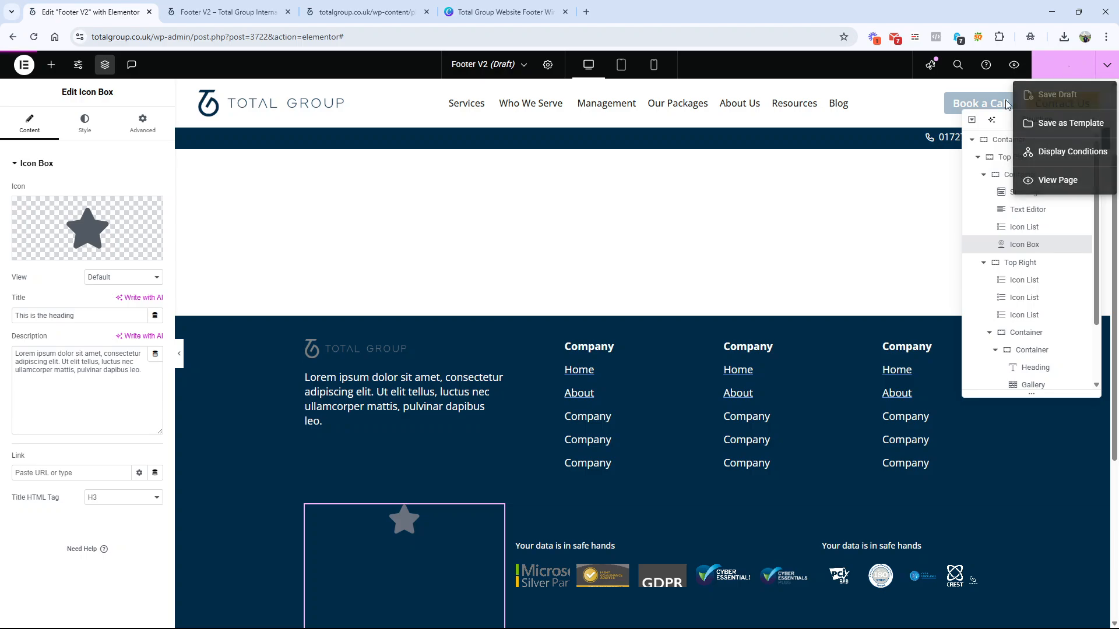
click(1057, 95)
click(1014, 65)
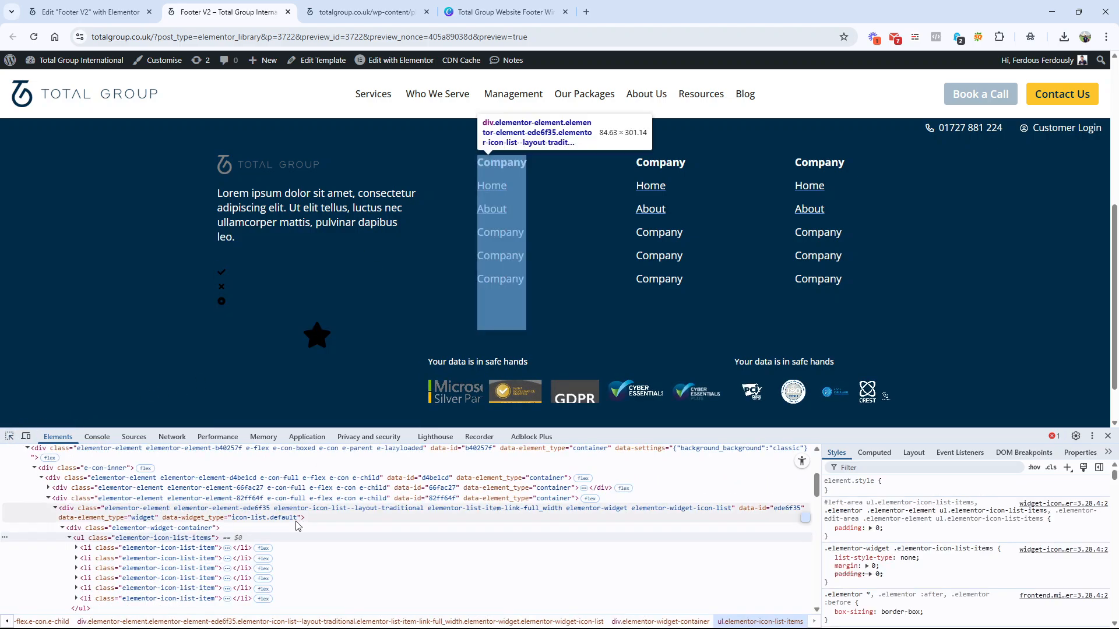
Step: Inspect the Icon Box's div.elementor-icon-box-wrapper element in the preview and open its widget-icon-box stylesheet in a new tab
click(317, 336)
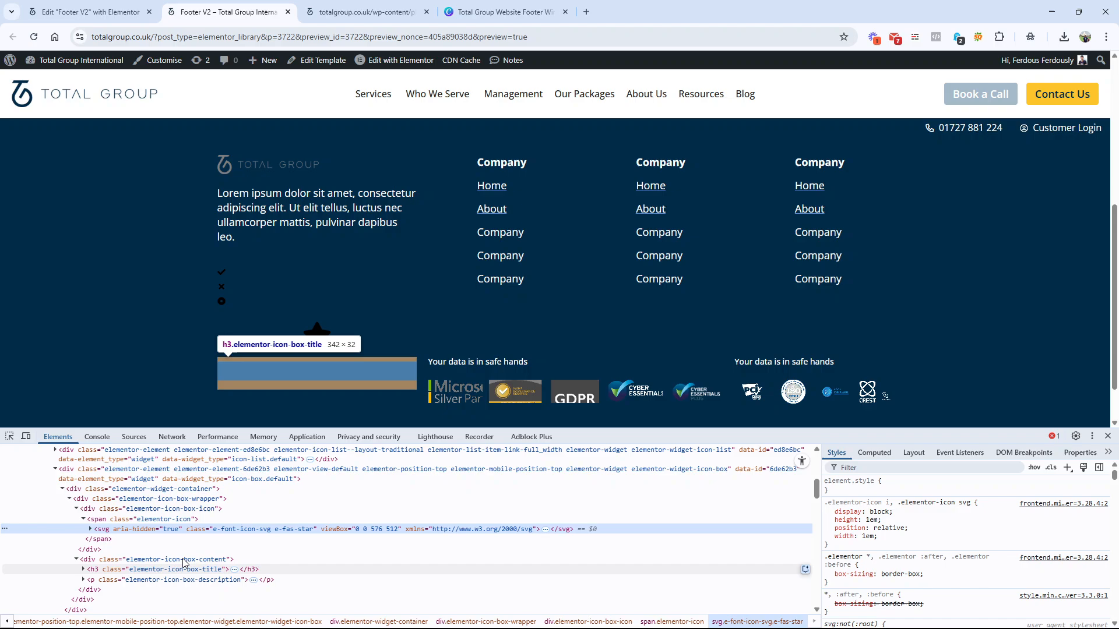
click(200, 499)
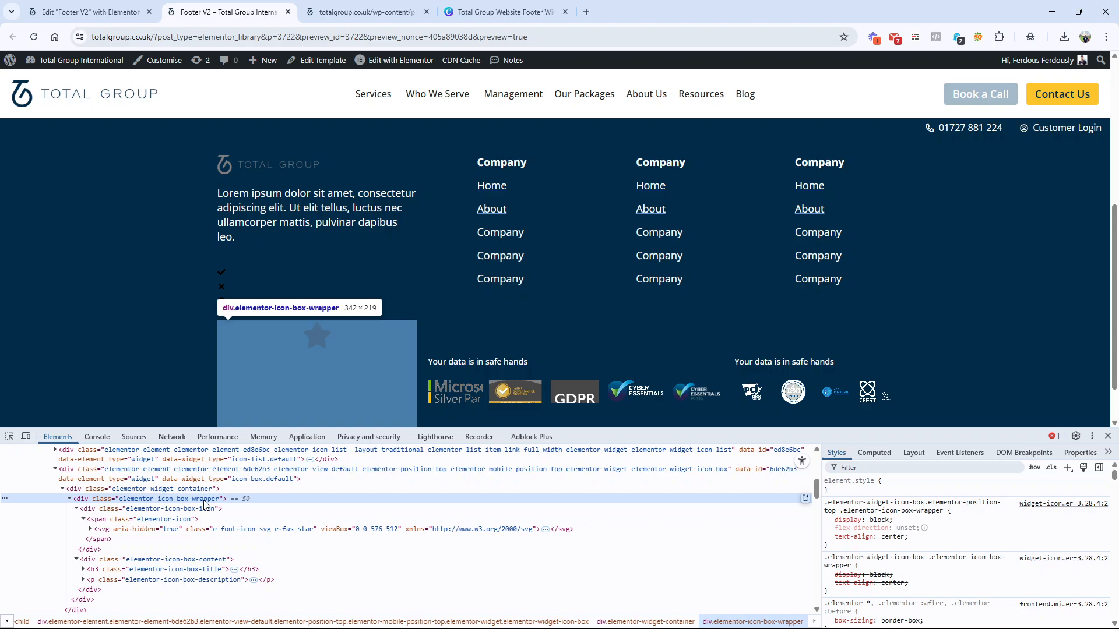
right_click(1066, 504)
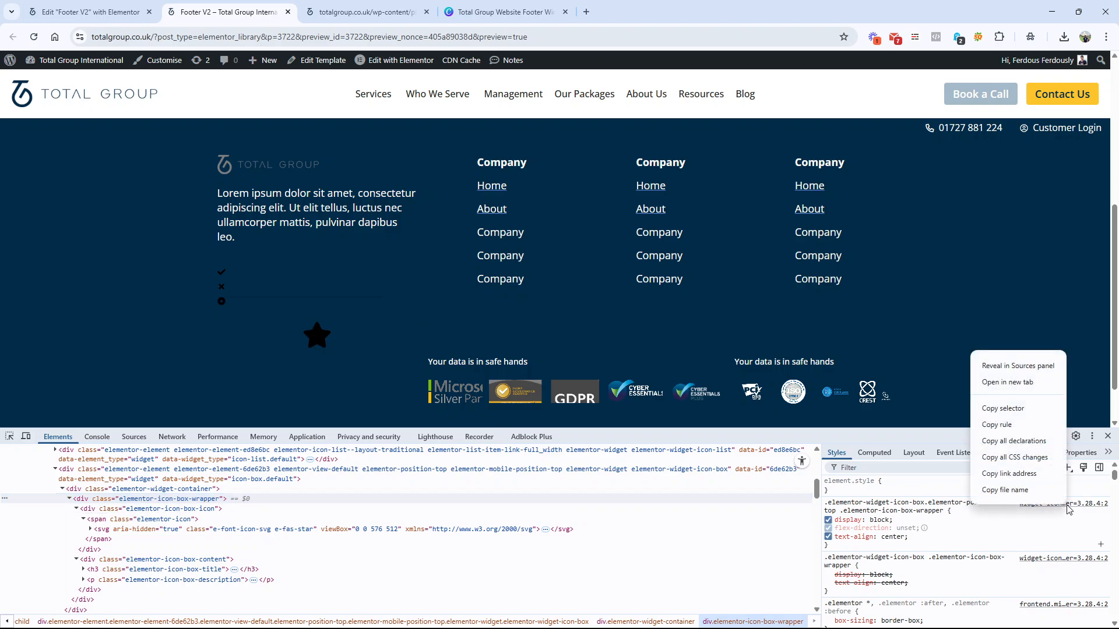
click(1029, 423)
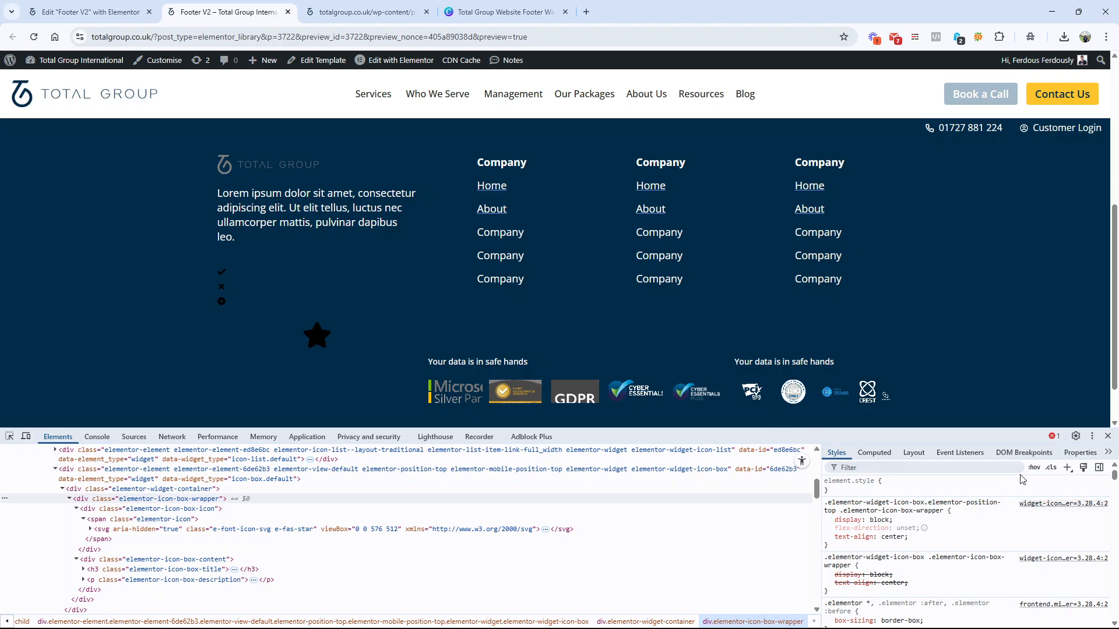
right_click(1047, 504)
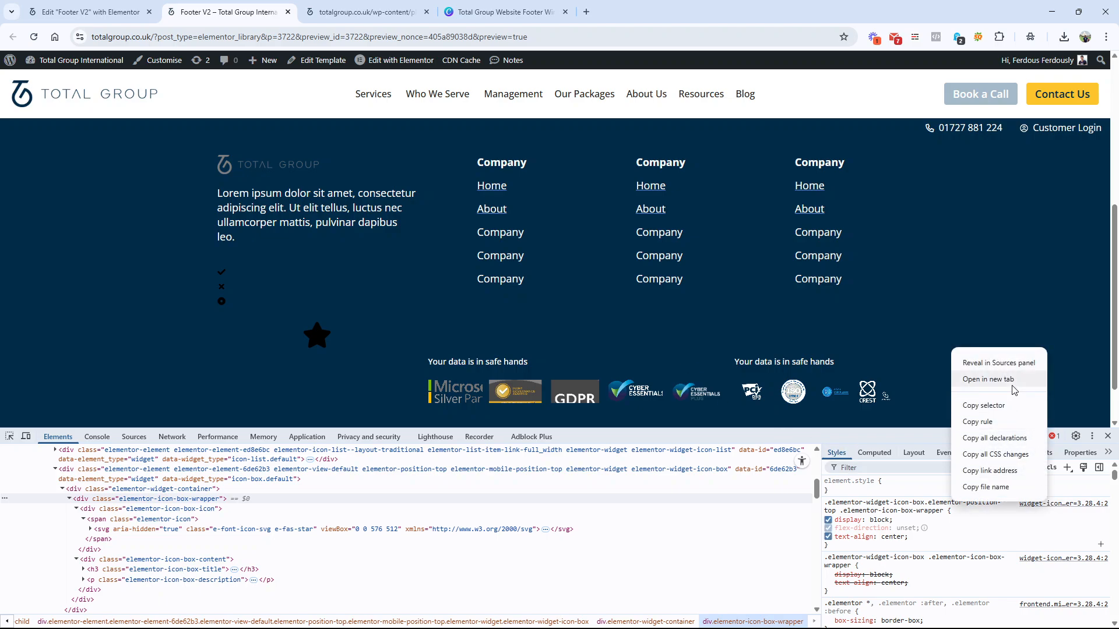
click(990, 379)
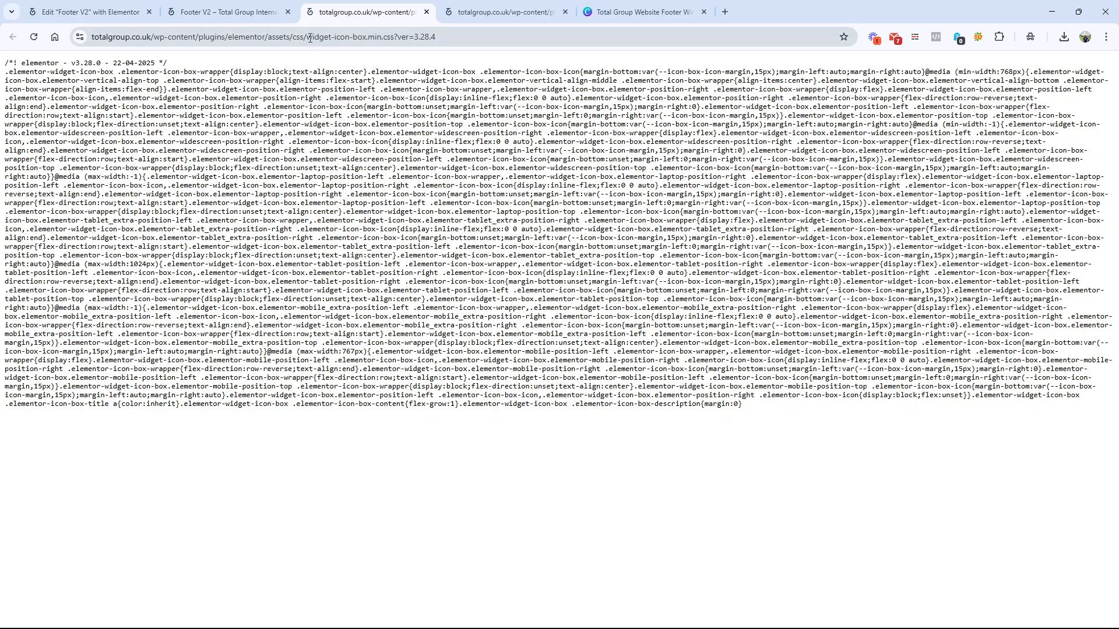
Step: Compare the Icon Box stylesheet's file name with the icon list stylesheet's, then return to the footer preview
drag(306, 37, 395, 40)
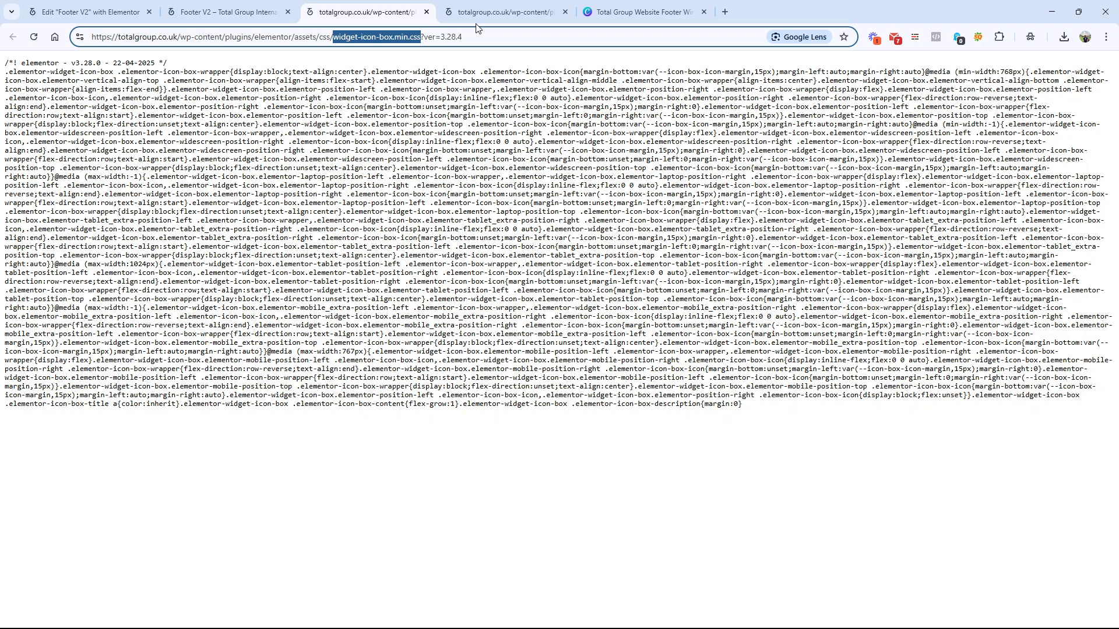
click(479, 18)
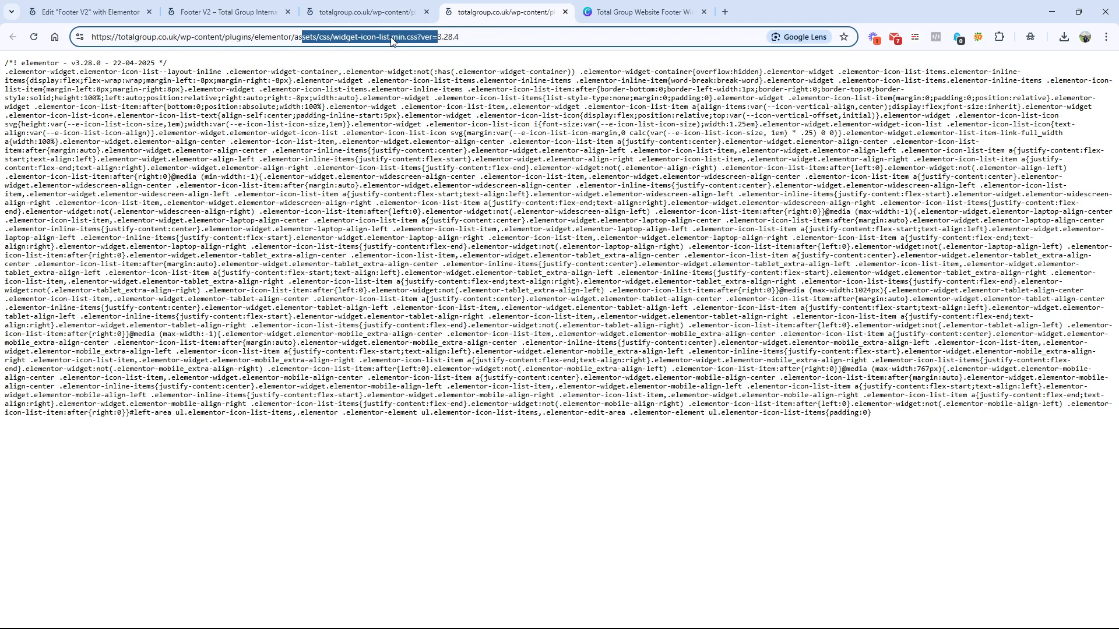
click(263, 14)
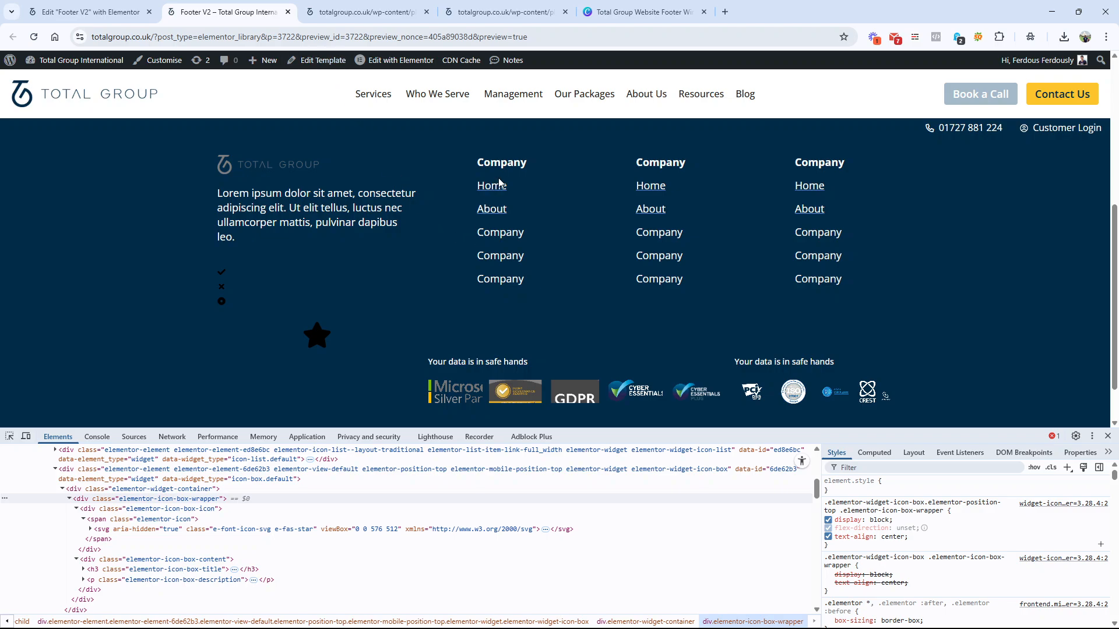
Step: Inspect the first link column's ul.elementor-icon-list-items element and open its stylesheet in a new tab
scroll(7, 443, up, 10)
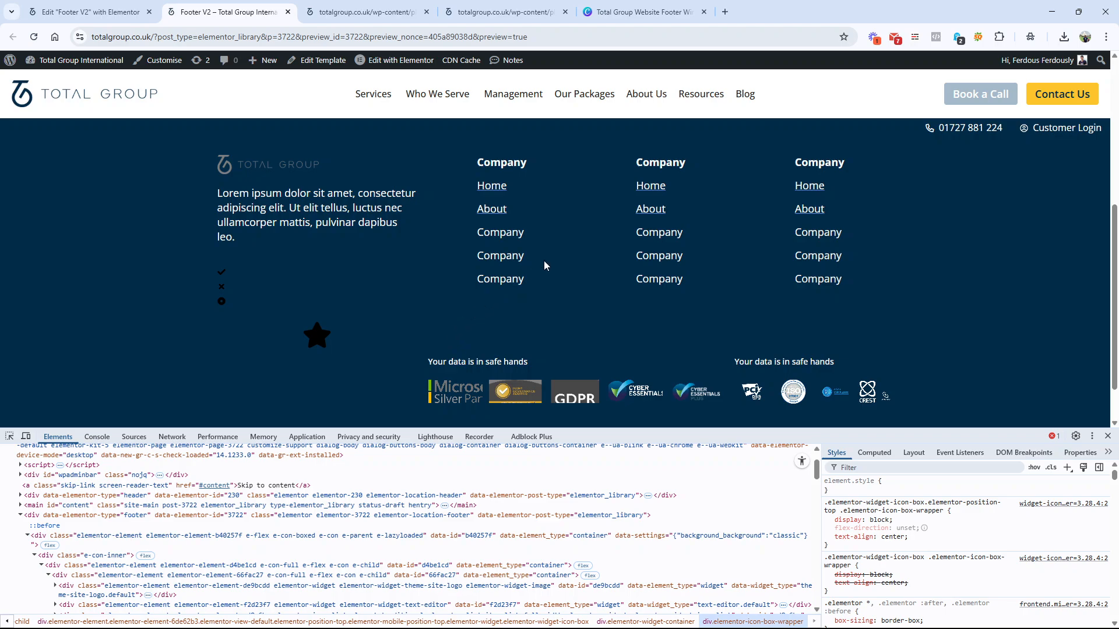
click(10, 436)
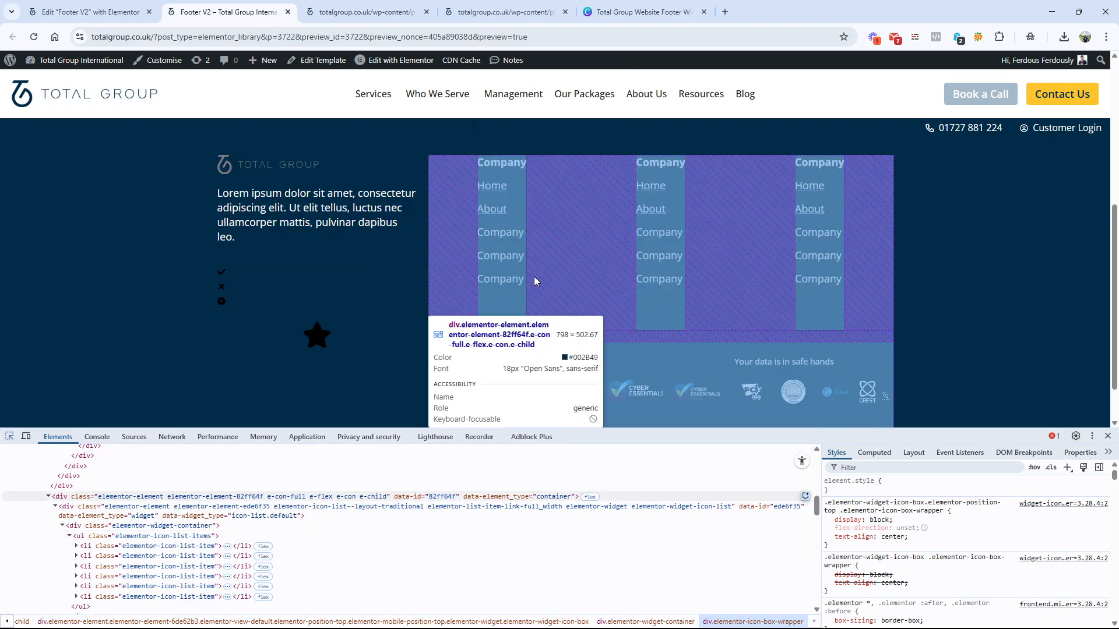
click(534, 281)
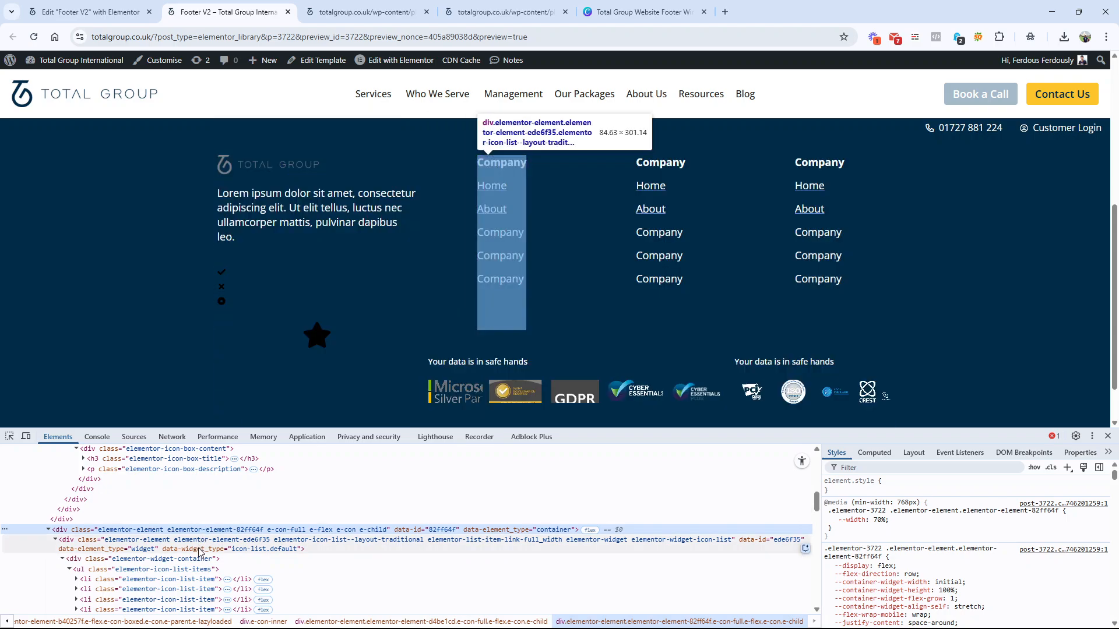
click(200, 559)
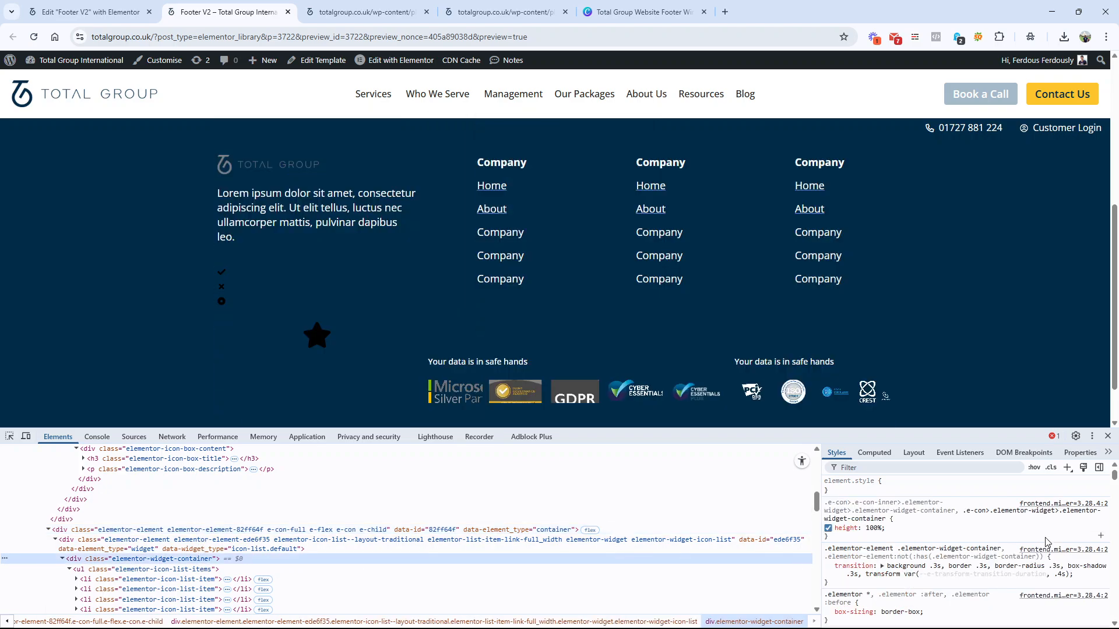
click(233, 570)
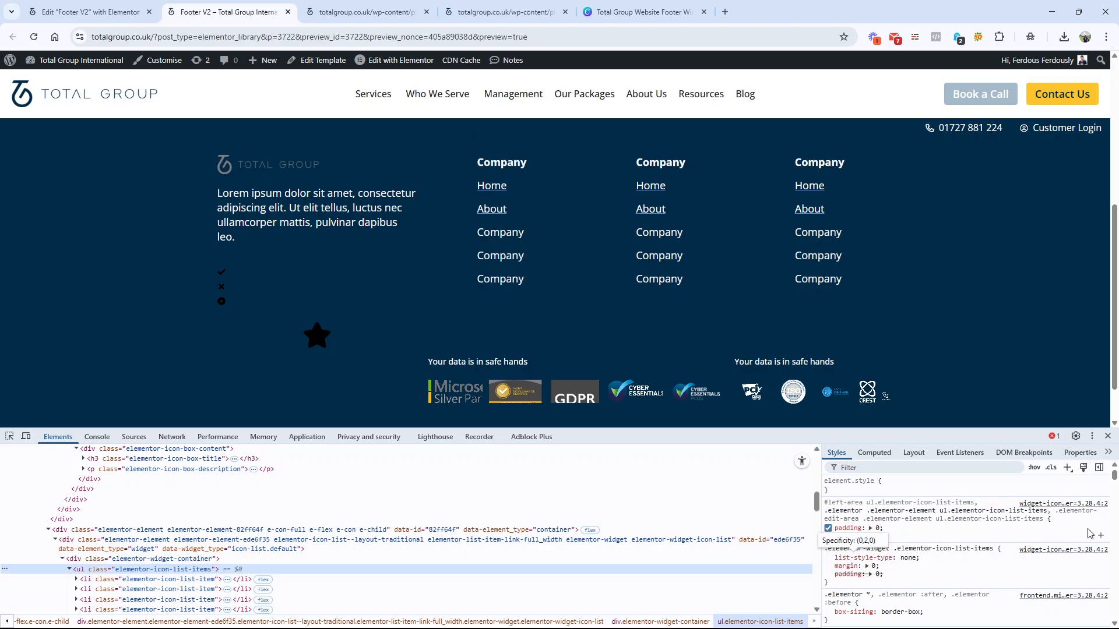
right_click(1053, 503)
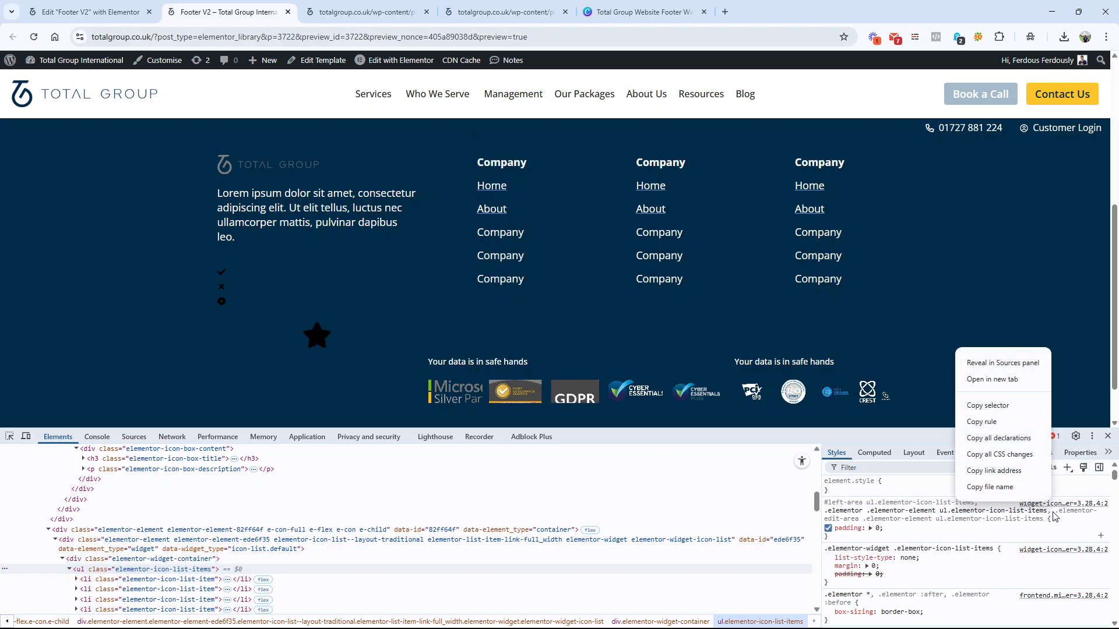
click(1005, 380)
Step: Examine the widget-icon-list.min.css file name against widget-icon-box.min.css and check both against the widgets in the footer preview
drag(330, 36, 382, 37)
key(ctrl+Tab)
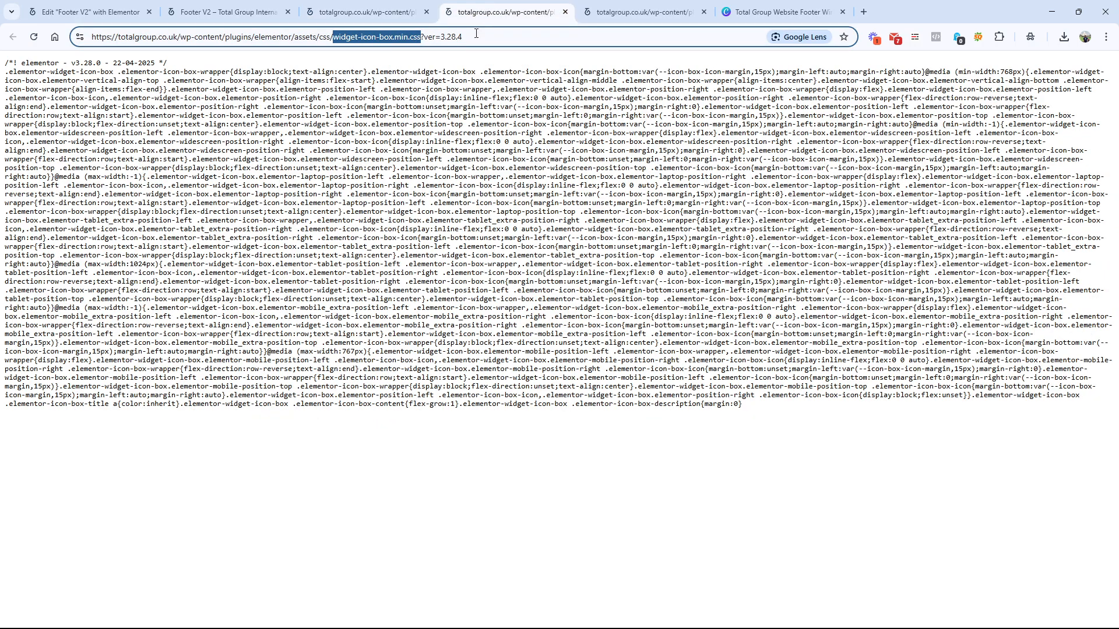
click(274, 12)
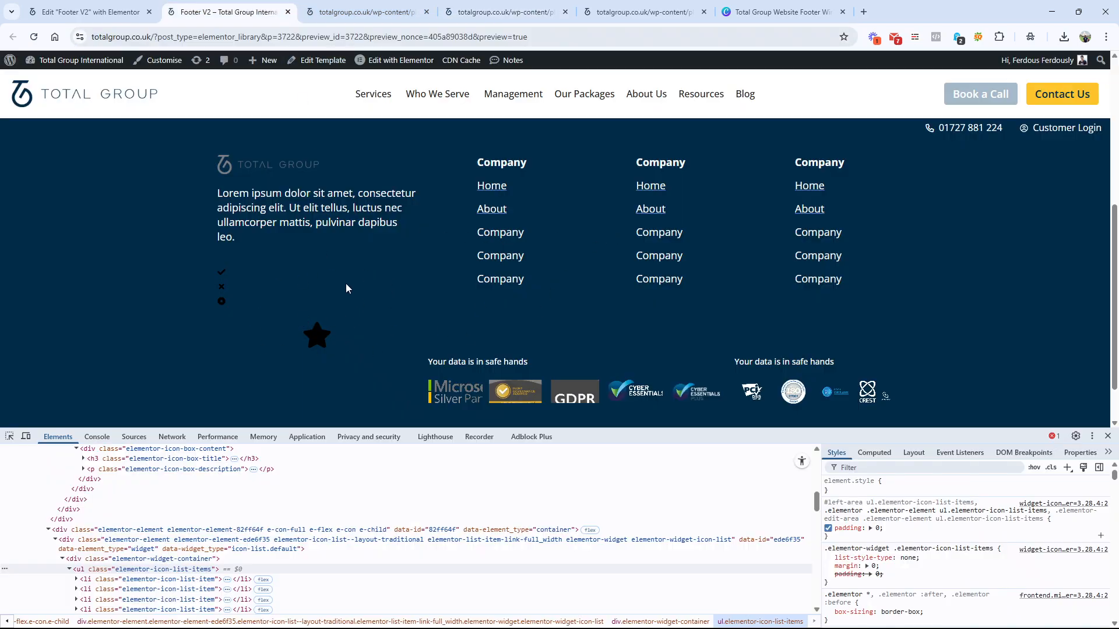
click(361, 11)
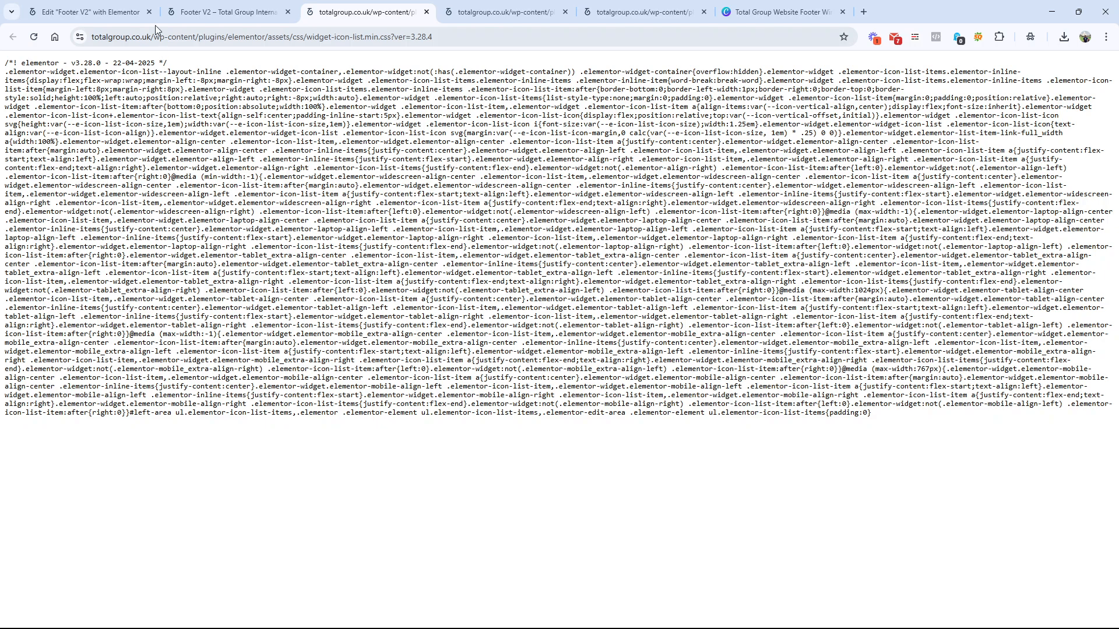
Step: Return to the footer editor and delete the Icon Box from the logo column
click(87, 12)
right_click(413, 531)
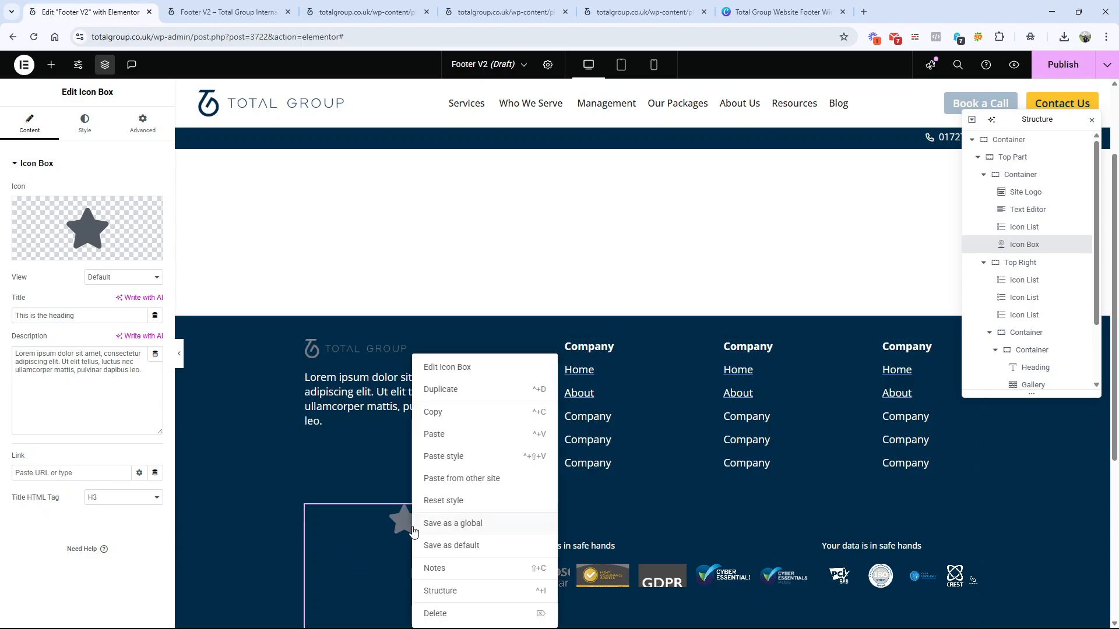
click(446, 619)
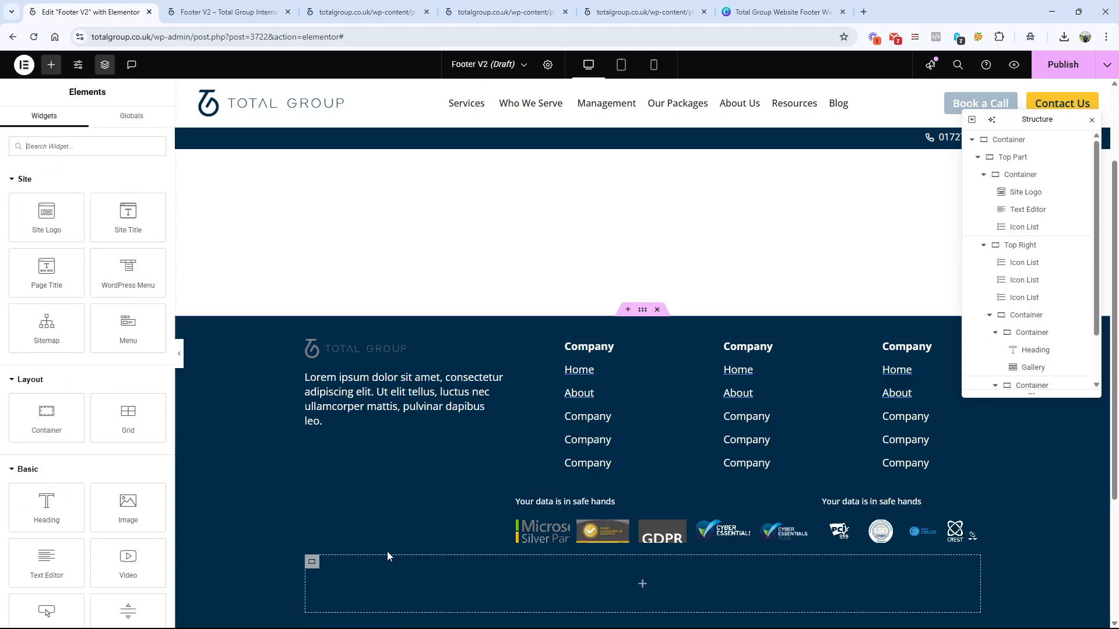
Step: Remove List Item #2 and List Item #3 from the logo column's icon list
click(410, 463)
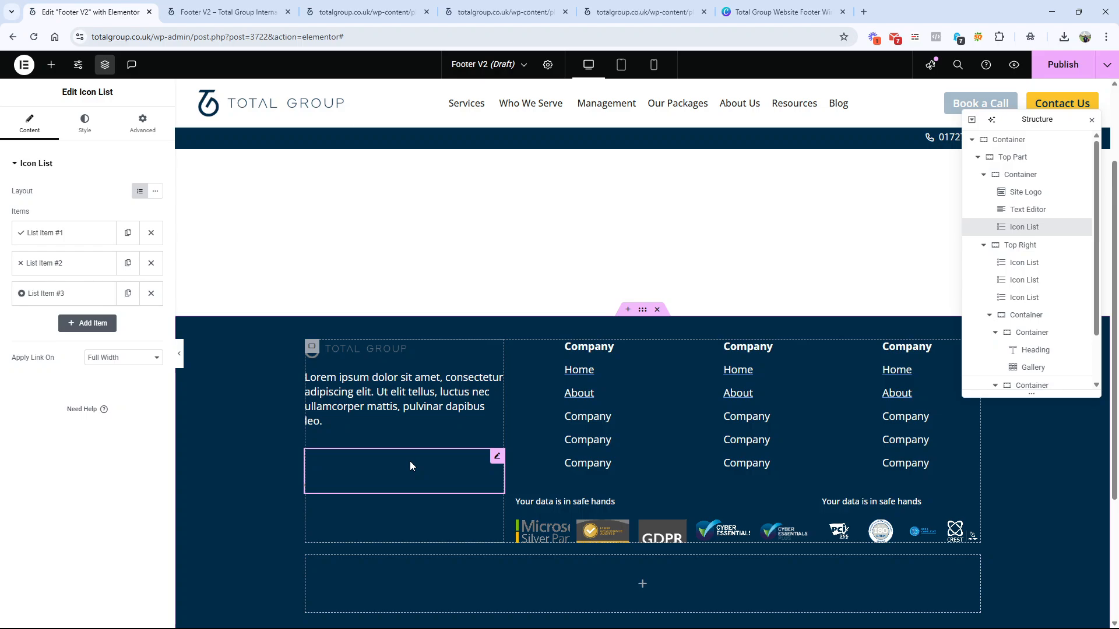
click(151, 263)
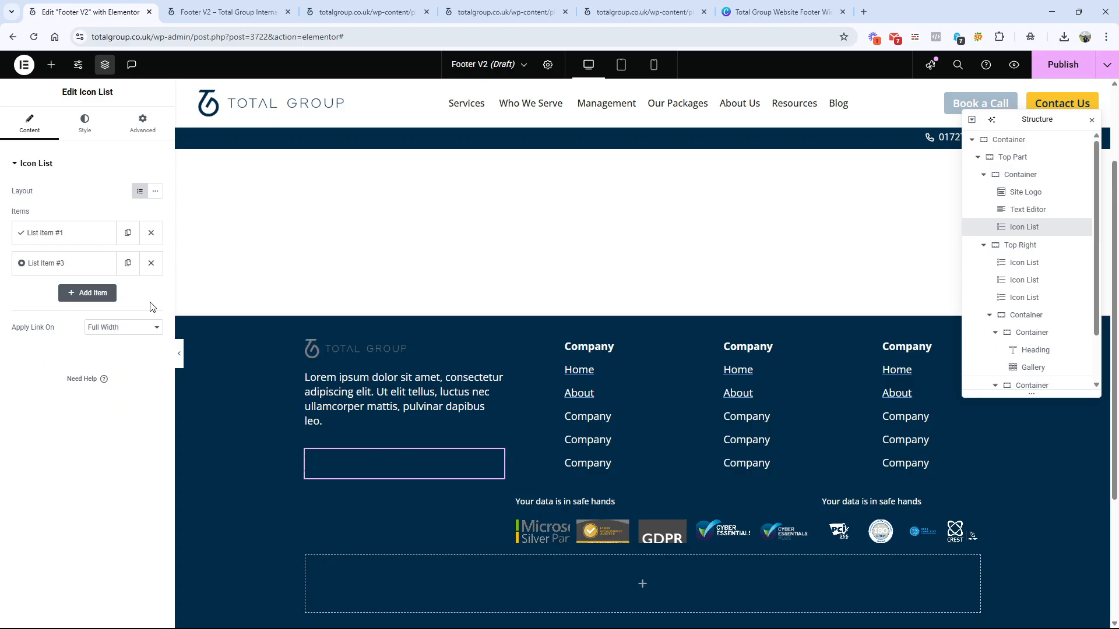
click(151, 262)
Step: Look through the Font Awesome Regular, Solid, Brands, Duotone and Light Pro sets in List Item #1's icon library and close it
click(33, 235)
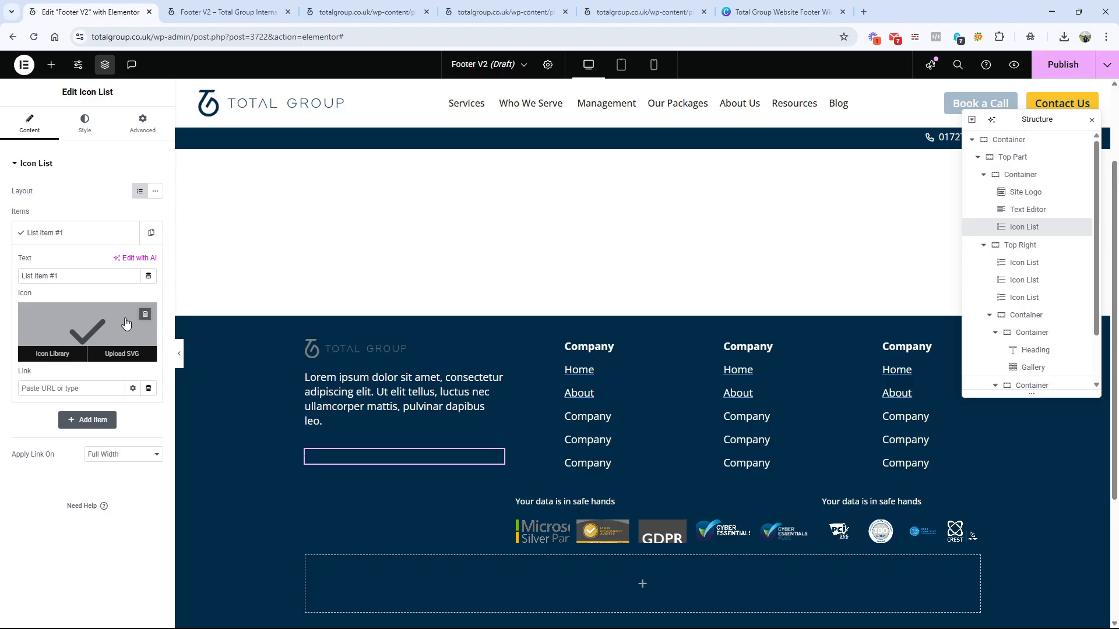
click(64, 354)
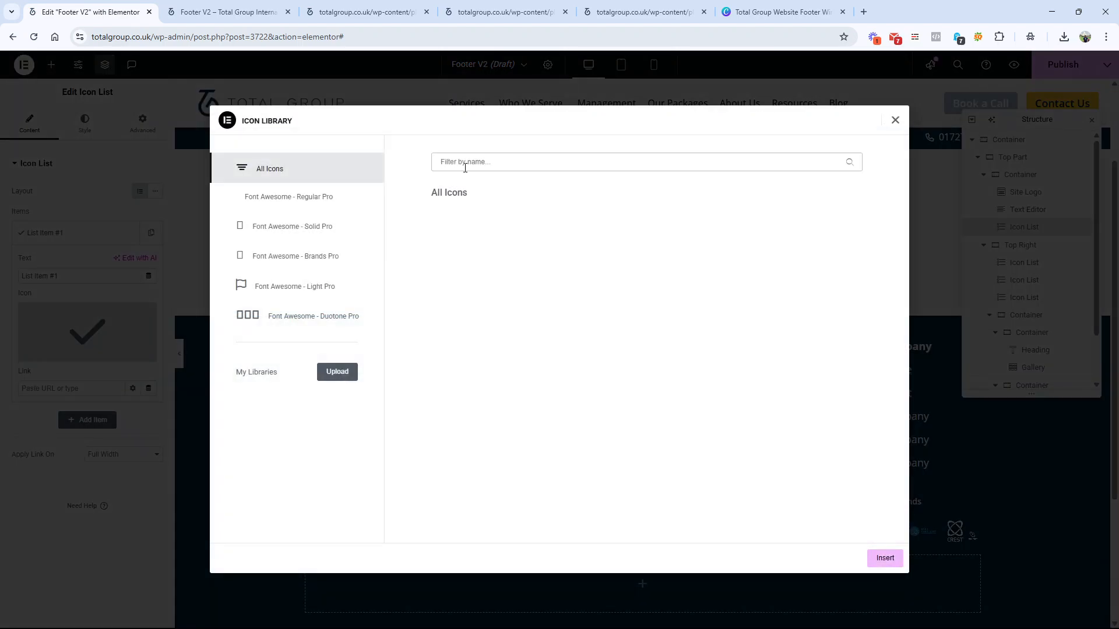
text(en)
key(BackSpace)
key(BackSpace)
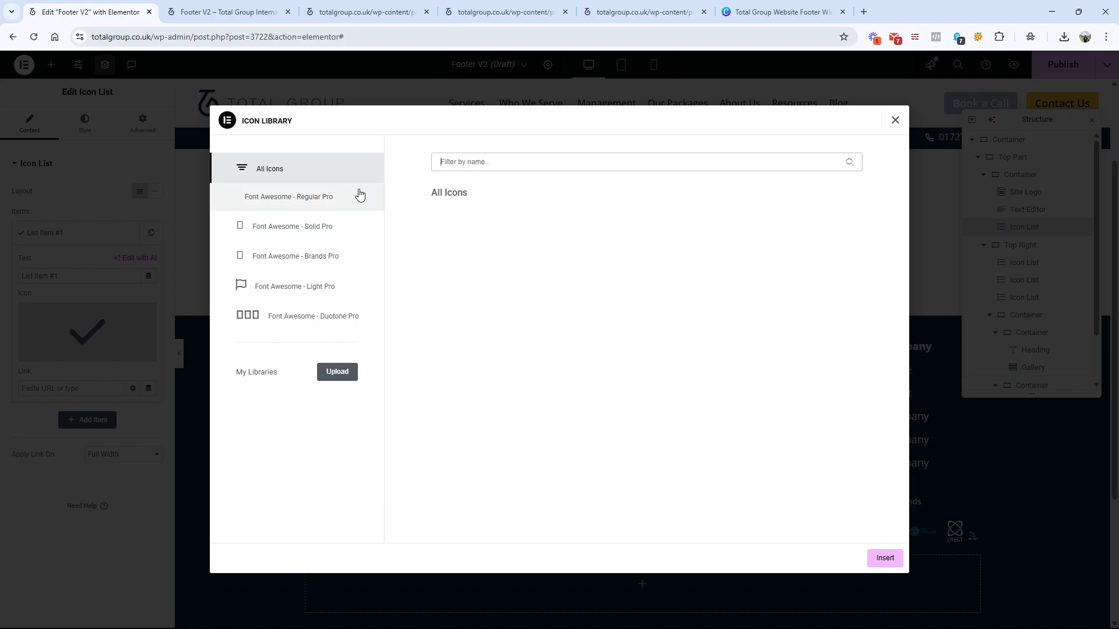
click(311, 219)
click(324, 196)
click(325, 228)
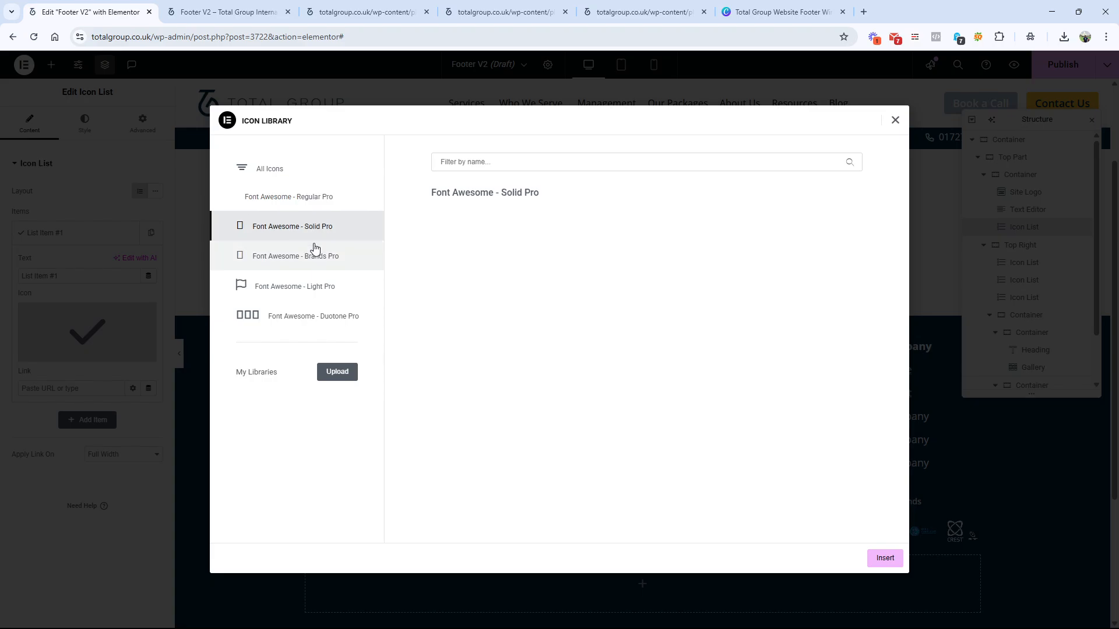
click(314, 256)
click(311, 317)
click(314, 291)
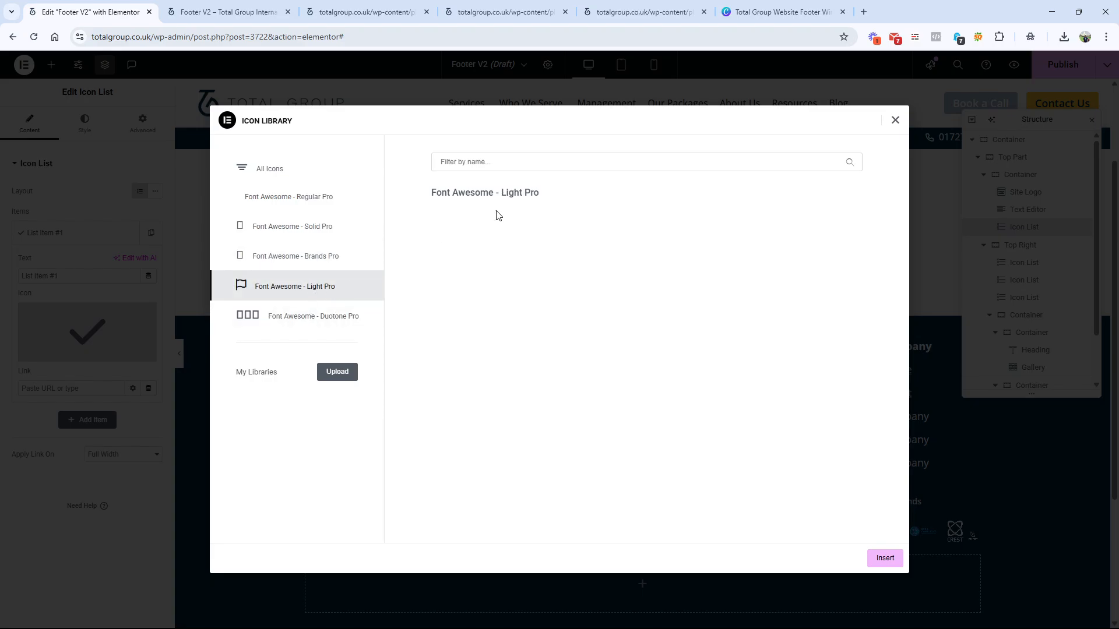
click(895, 120)
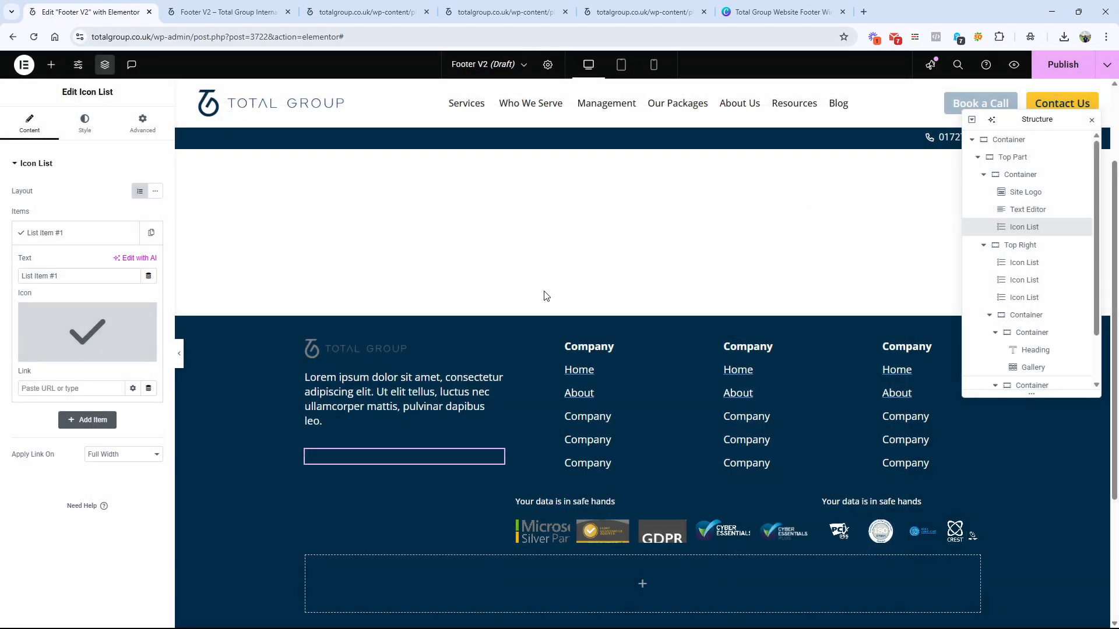
mouse_move(46, 327)
click(48, 354)
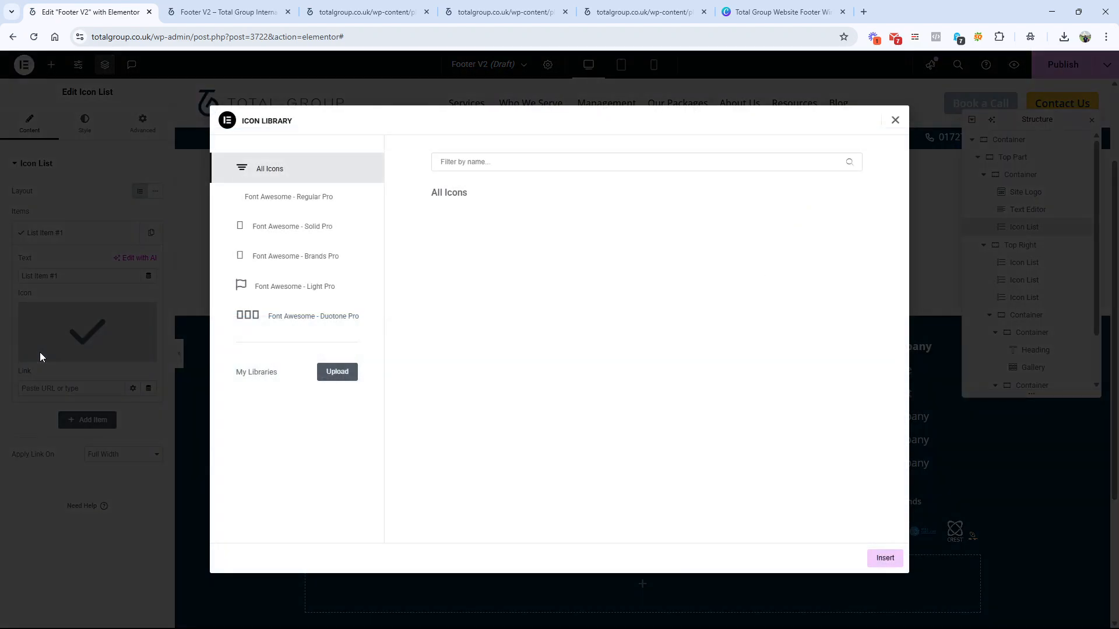
click(300, 198)
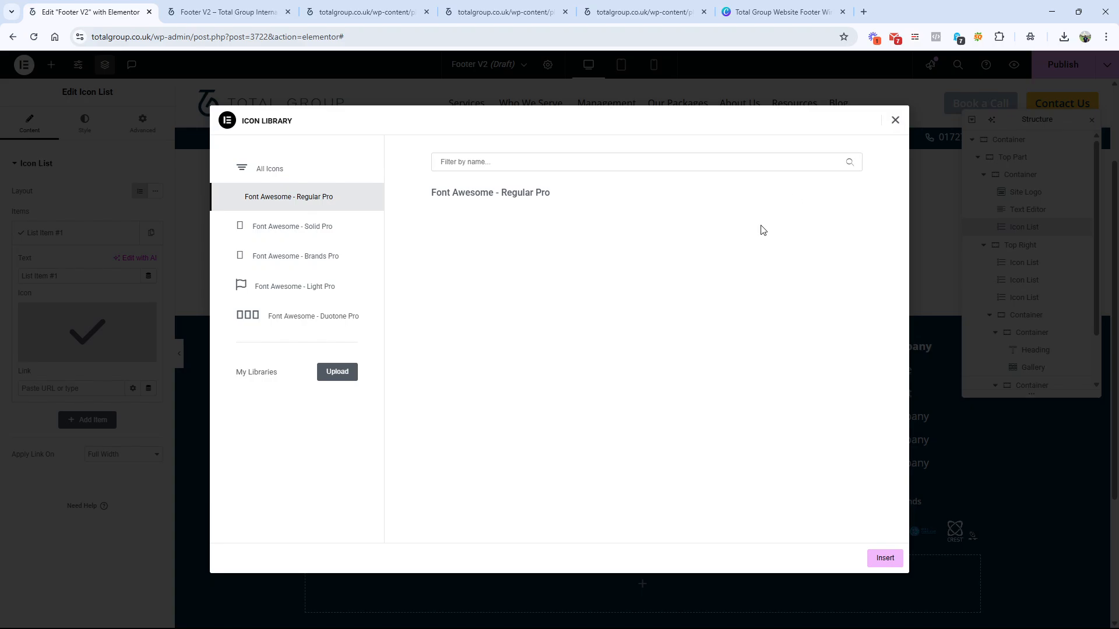
click(895, 120)
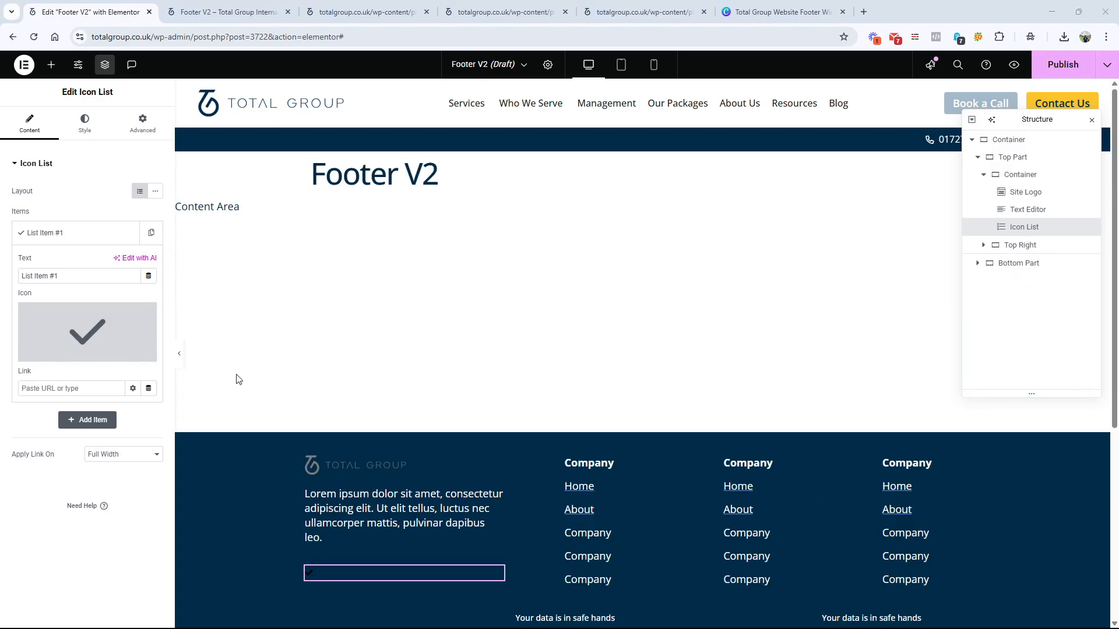
Step: Filter List Item #1's icon library by "env" and insert the first, outlined Envelope icon
mouse_move(46, 357)
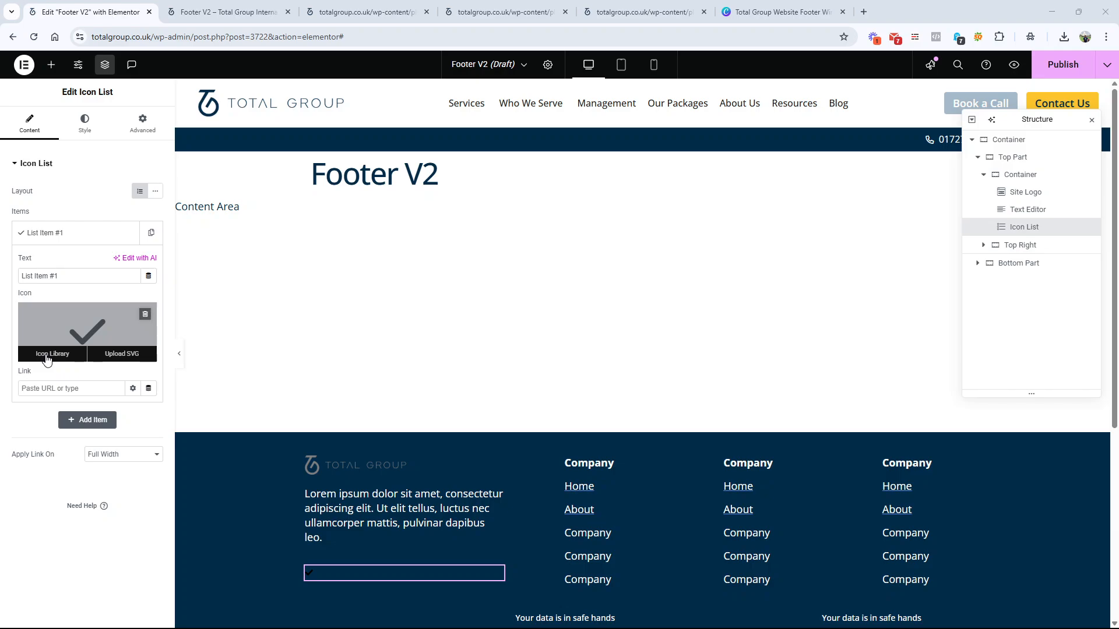
click(47, 354)
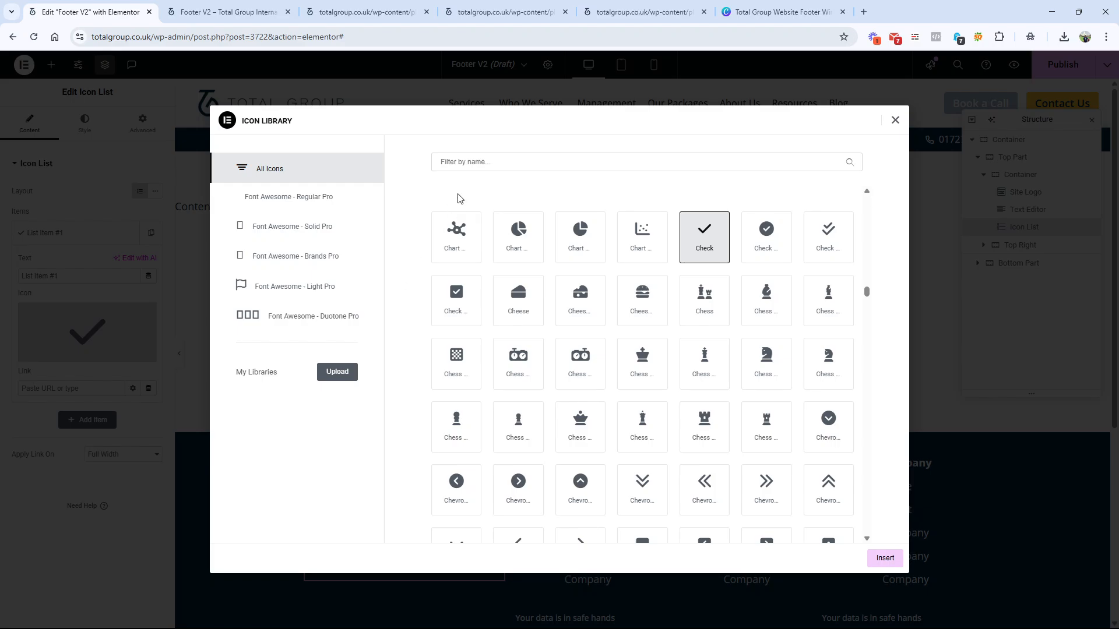
click(477, 168)
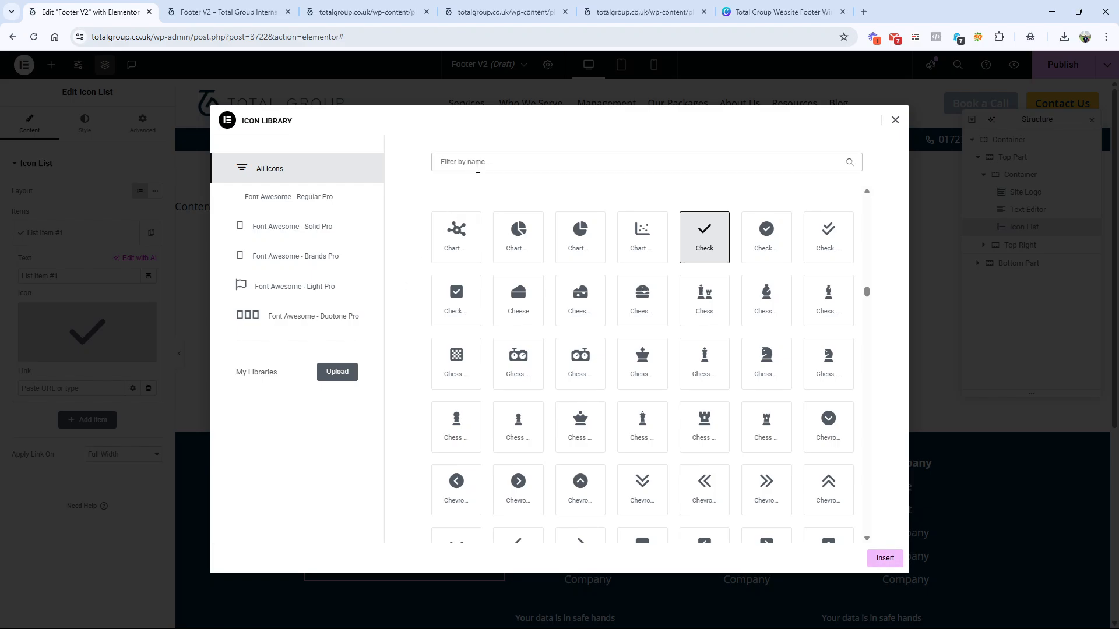
text(en)
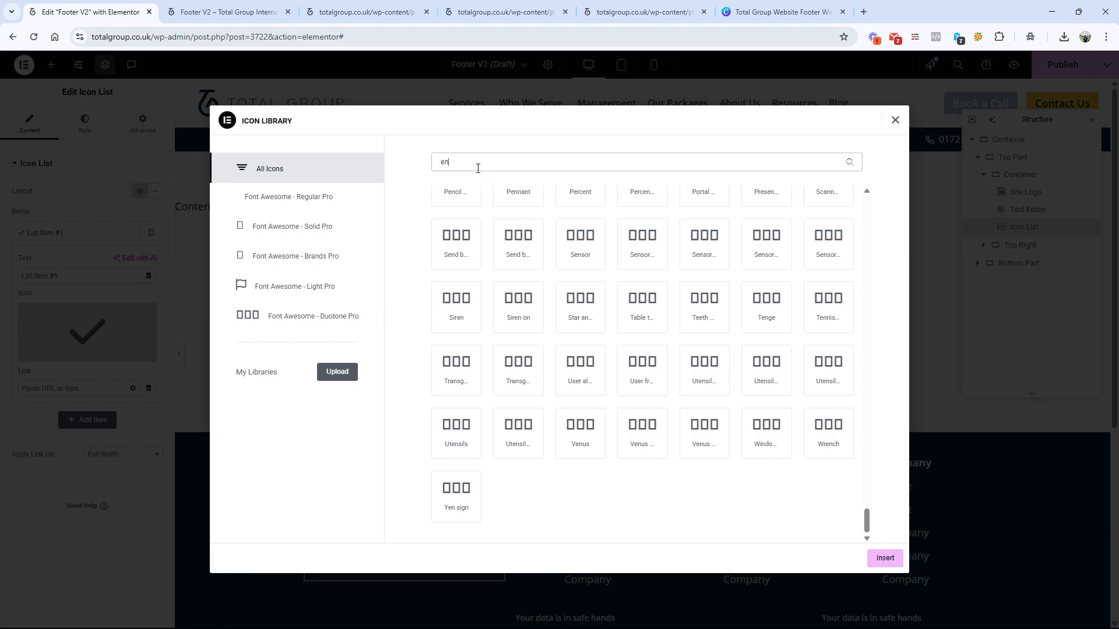
text(v)
click(457, 236)
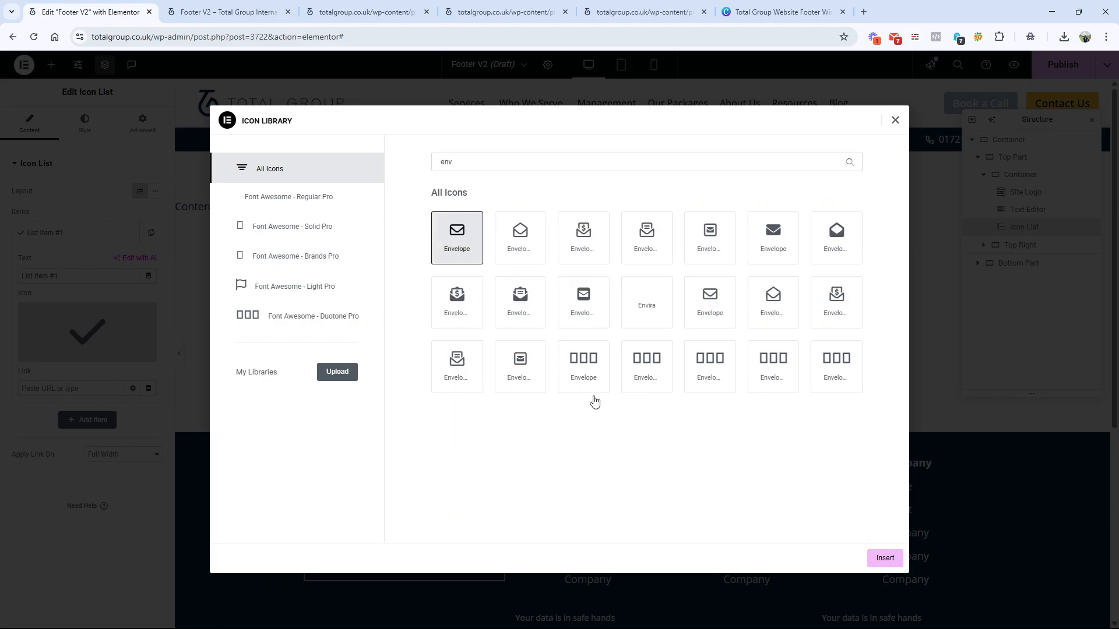
click(885, 557)
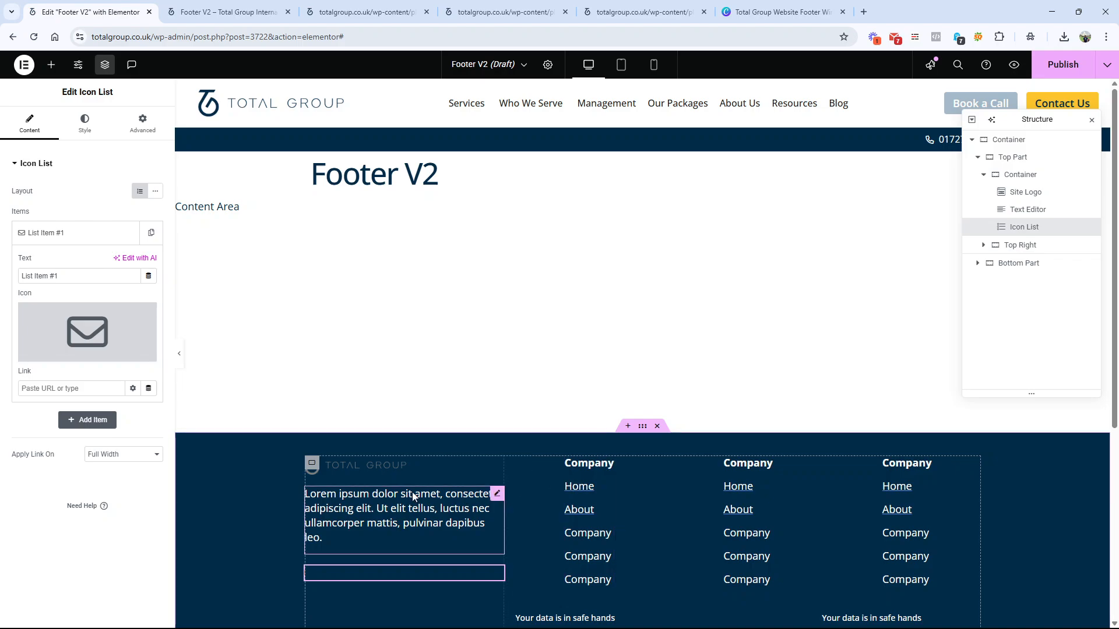
Step: Set the logo column icon list's icon colour to the global Yellow
click(84, 124)
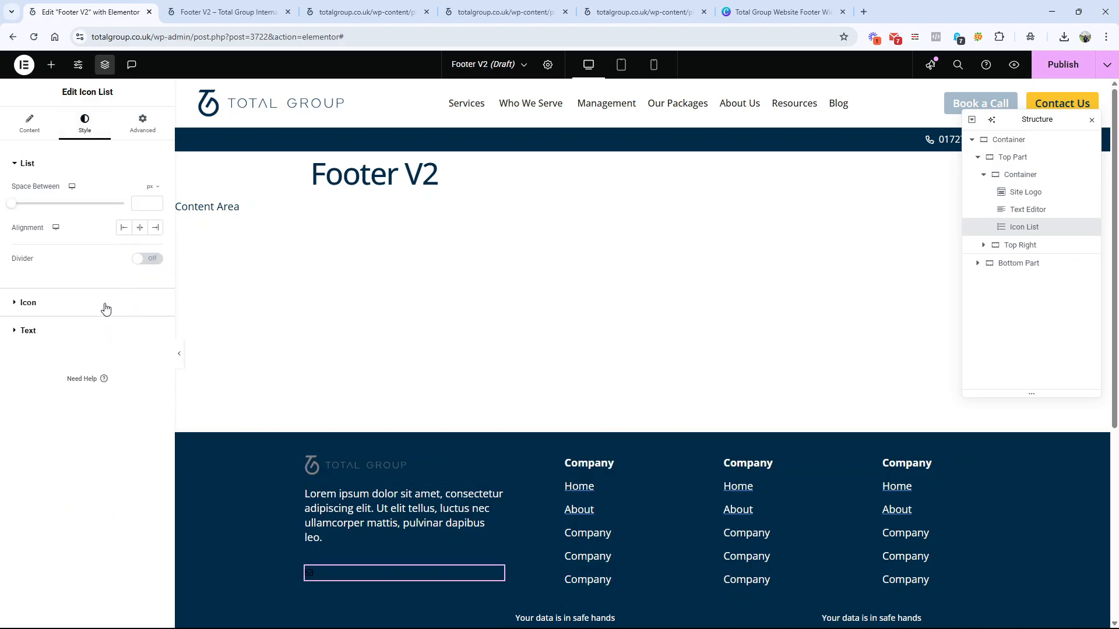
click(106, 306)
click(143, 244)
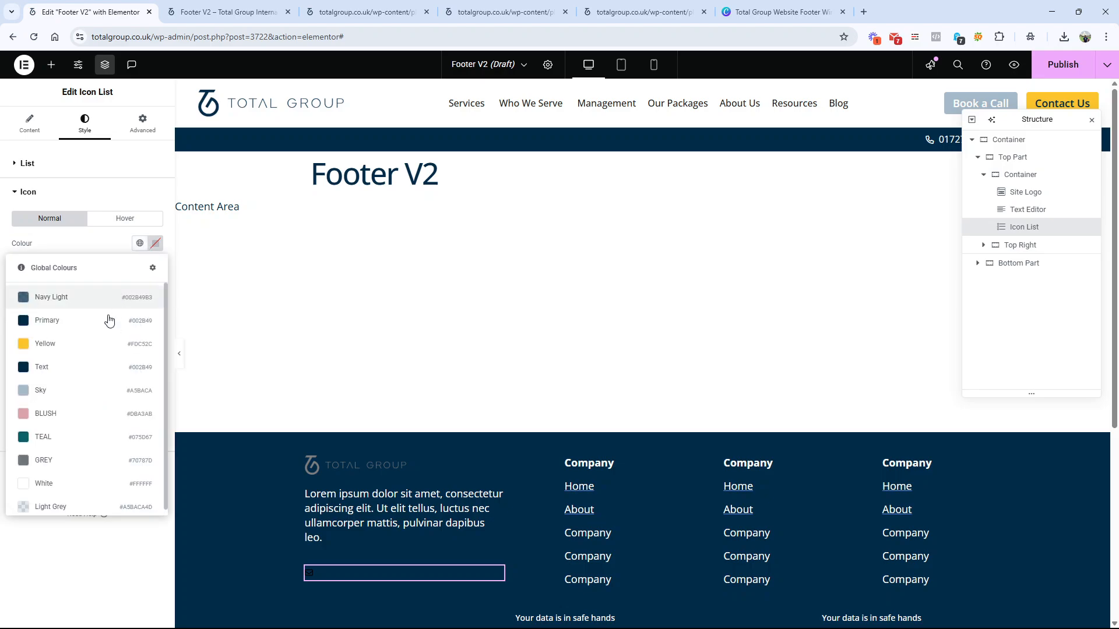
click(73, 345)
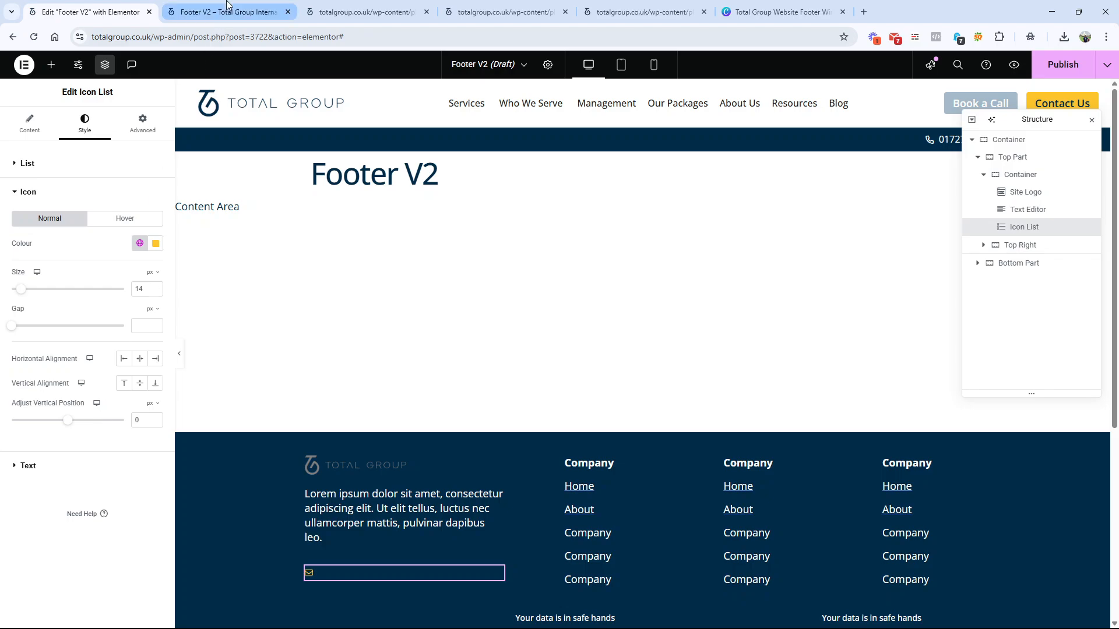
Step: Check the contact details in the Canva wireframe, and set the icon list's text colour to the global White
click(758, 12)
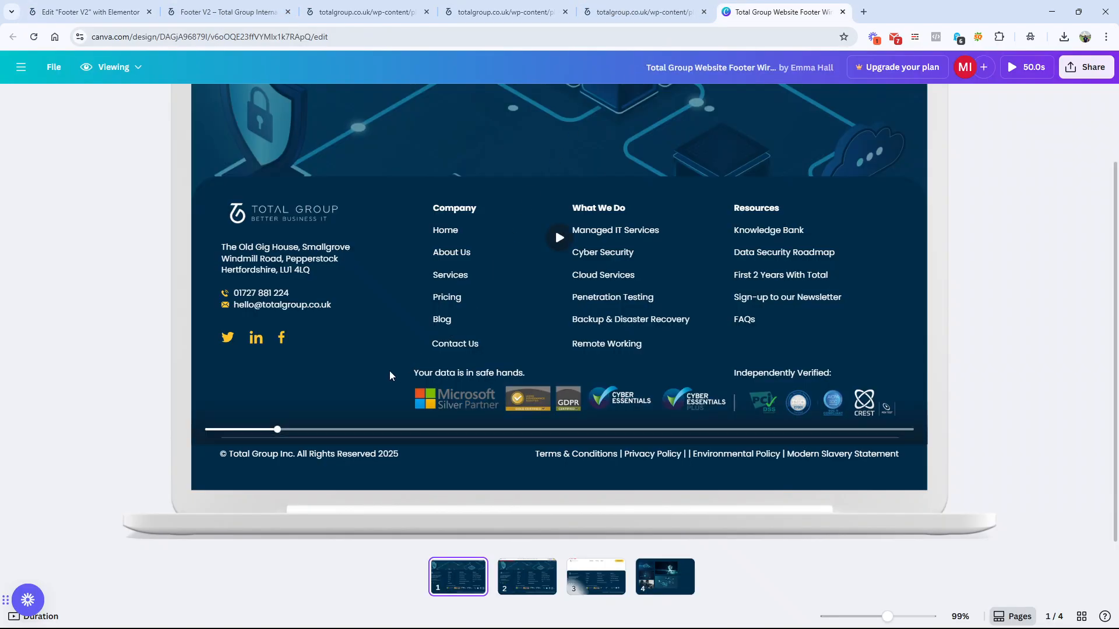
click(91, 12)
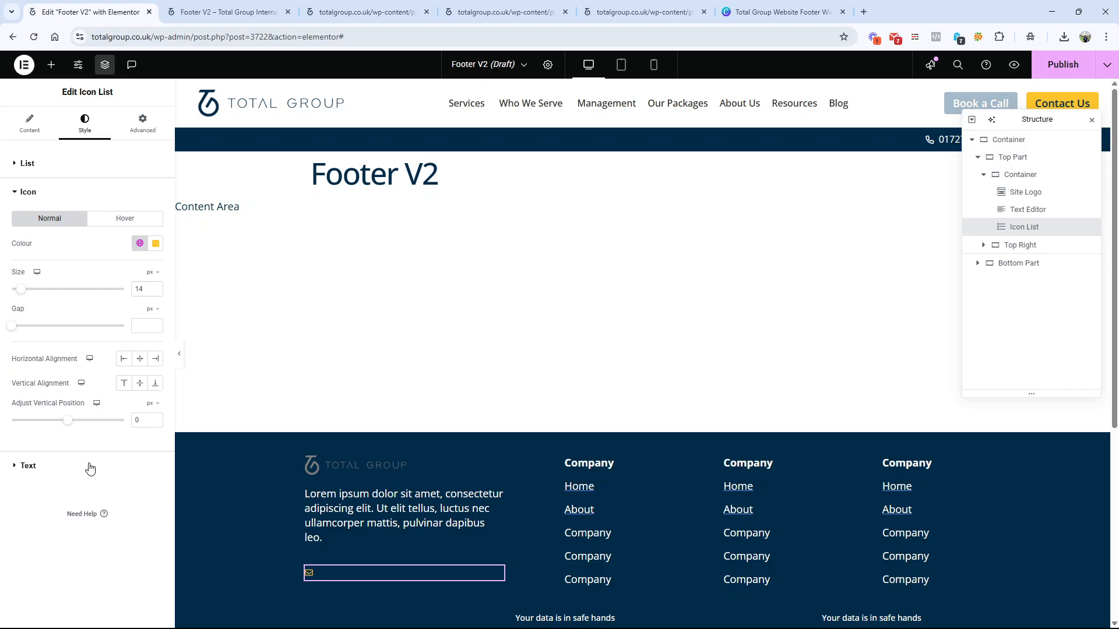
click(111, 463)
click(140, 320)
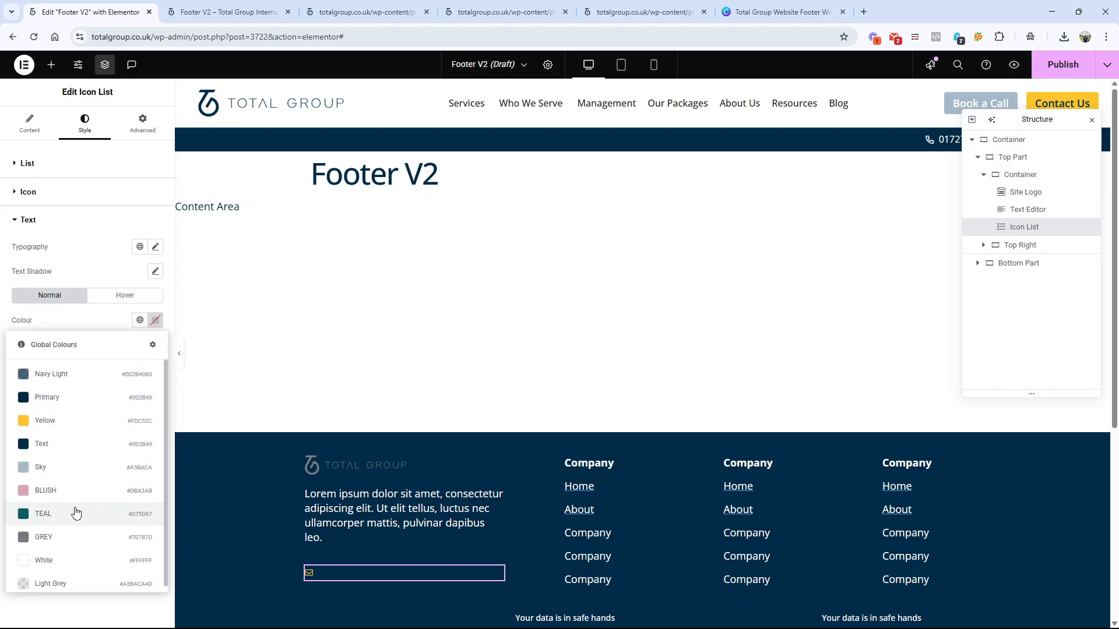
click(71, 560)
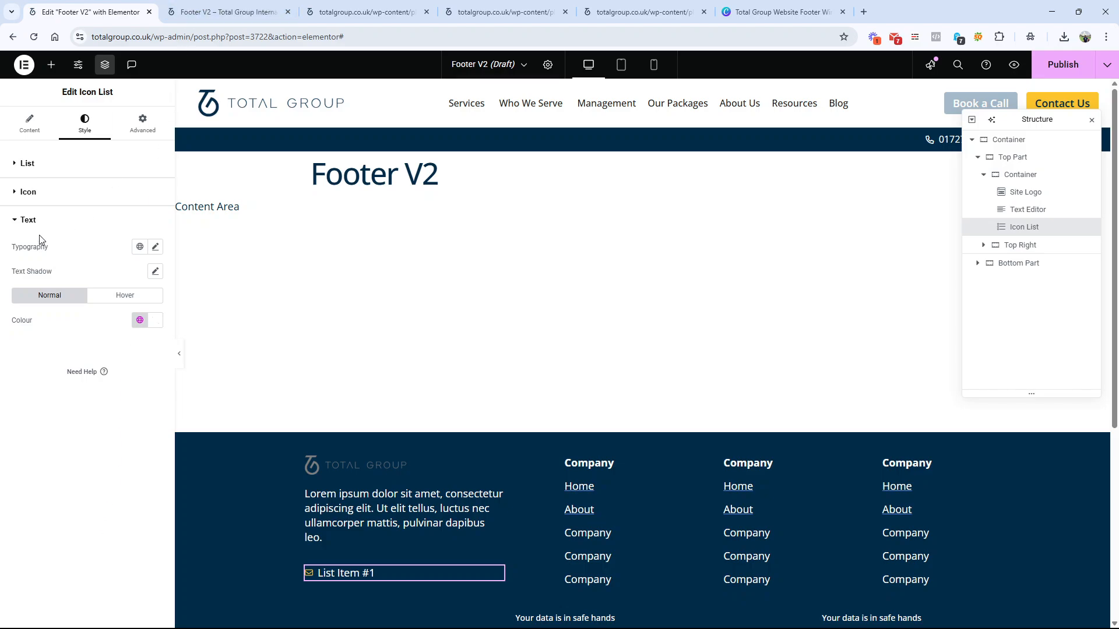
Step: Replace the List Item #1 text with a placeholder e-mail address
click(32, 131)
click(60, 232)
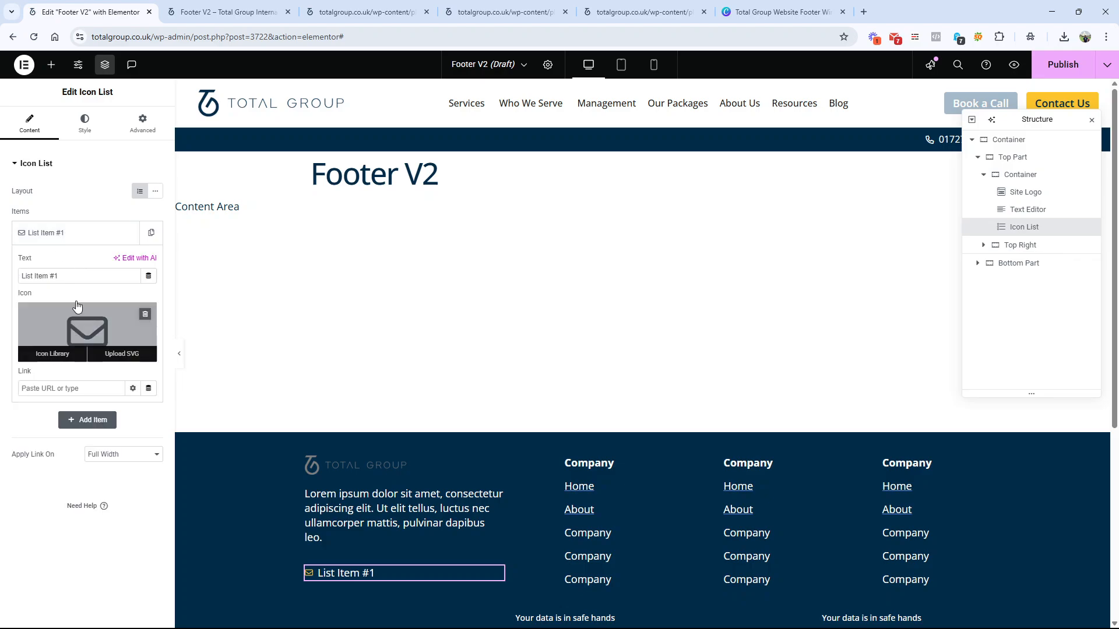
double_click(77, 284)
click(78, 284)
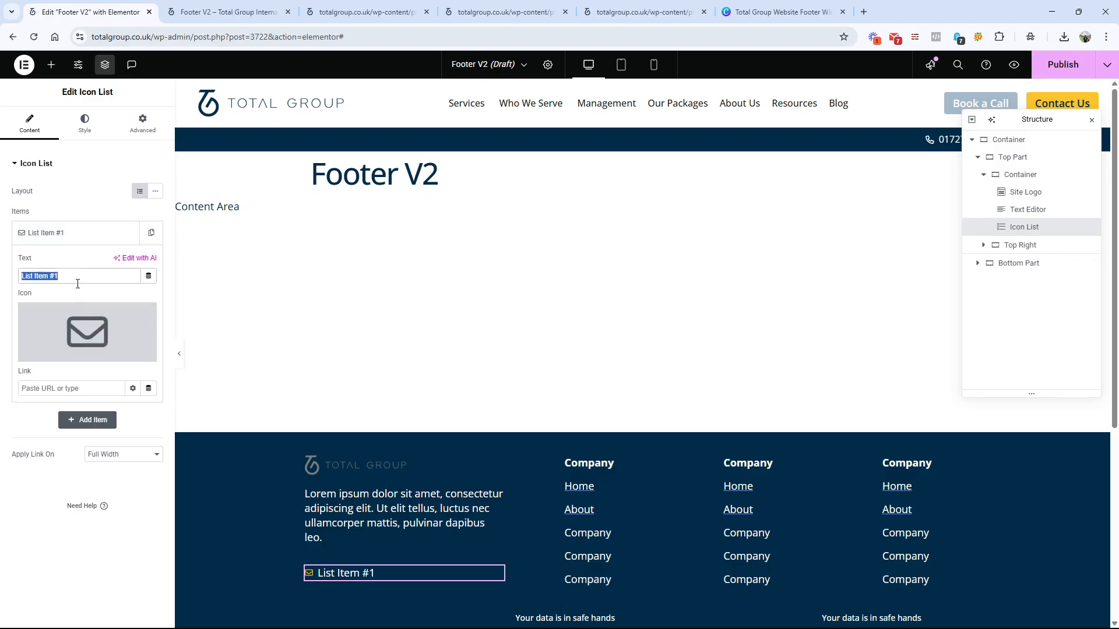
text(010)
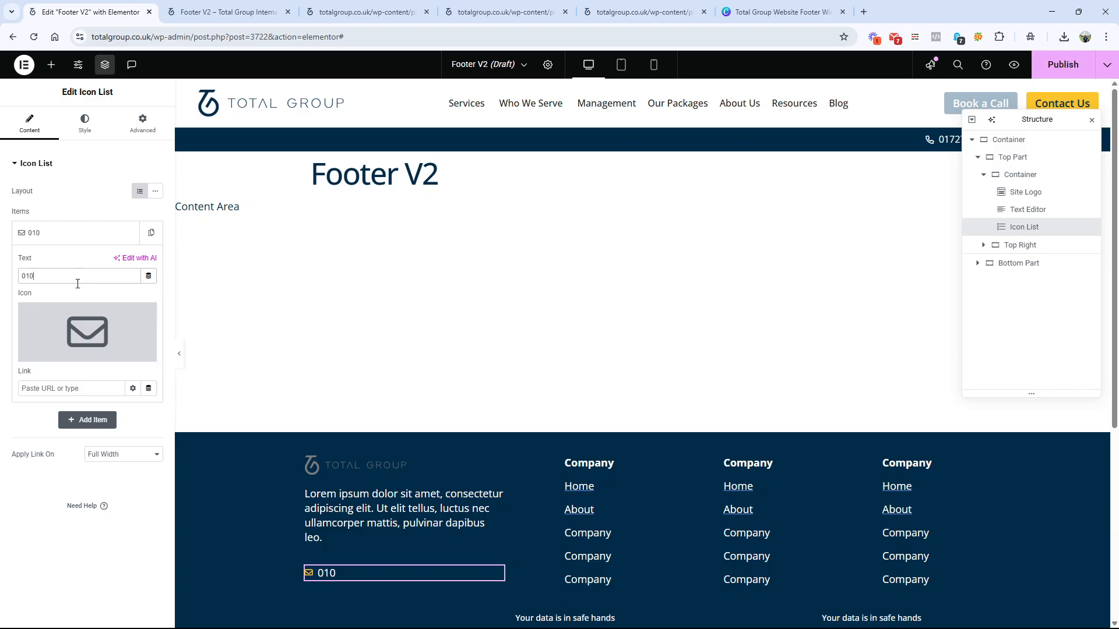
key(BackSpace)
key(BackSpace)
key(BackSpace)
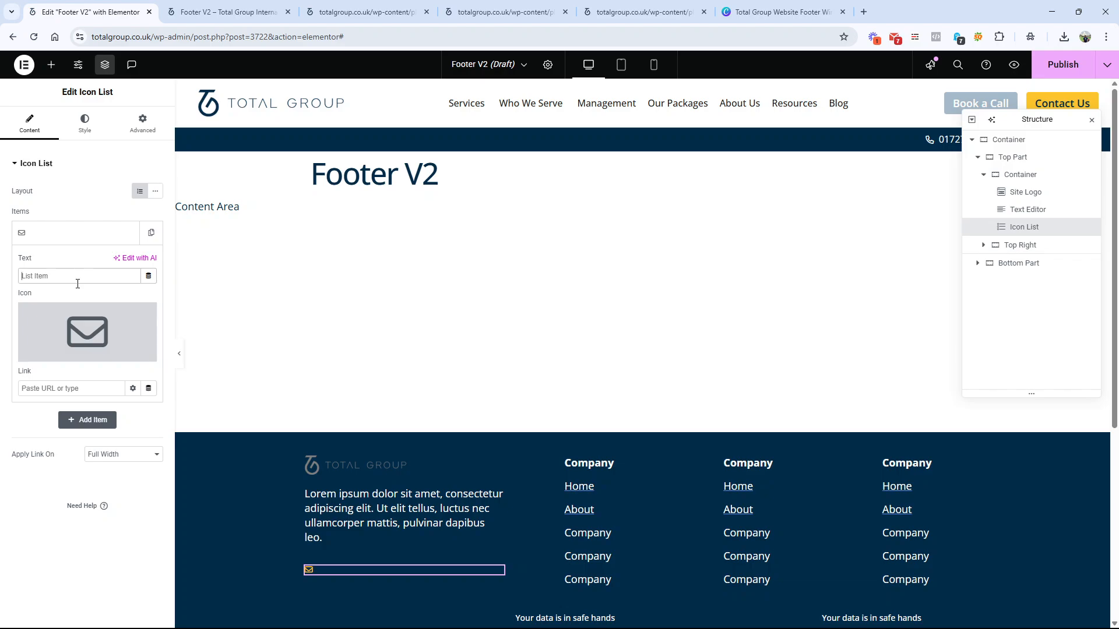
text(hhe@test)
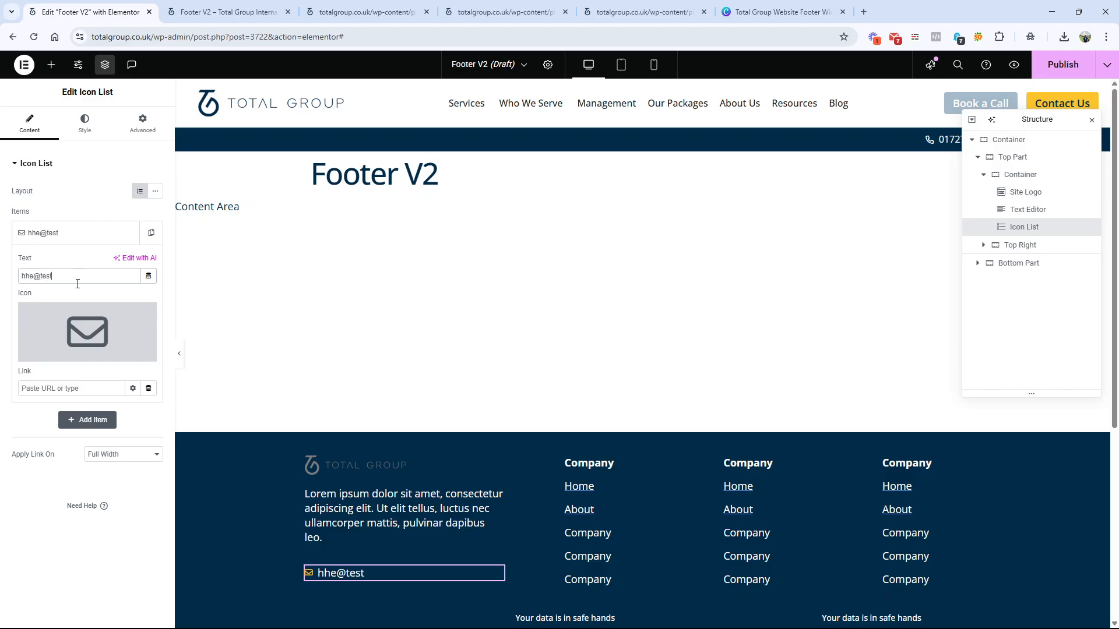
text(.com)
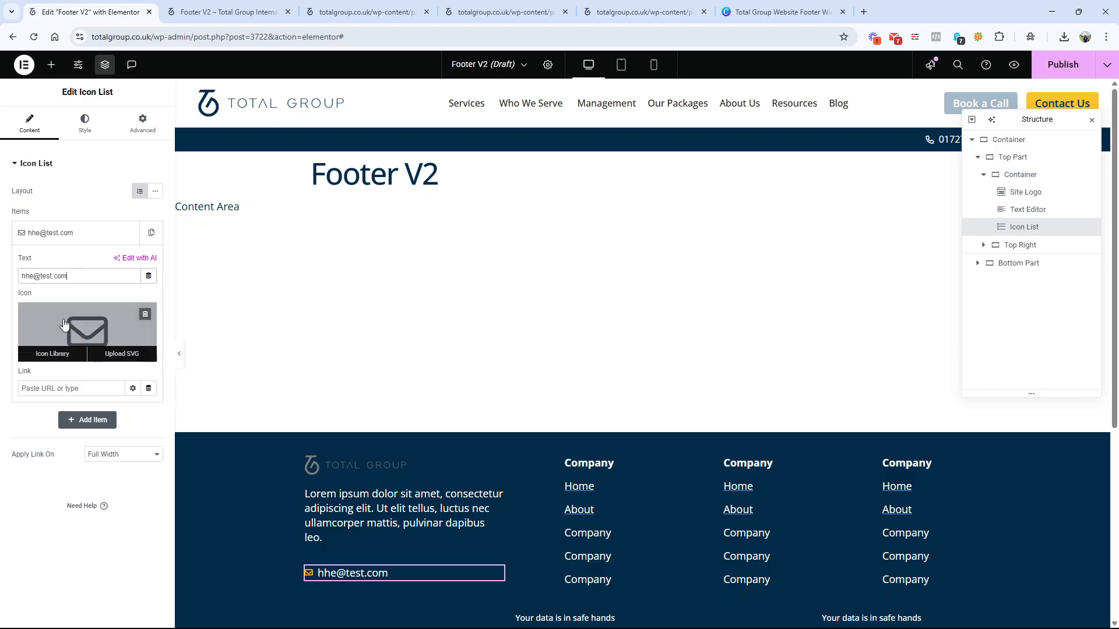
Step: Duplicate the e-mail list item and replace the copy's text with a placeholder phone number
click(70, 233)
click(128, 233)
click(76, 263)
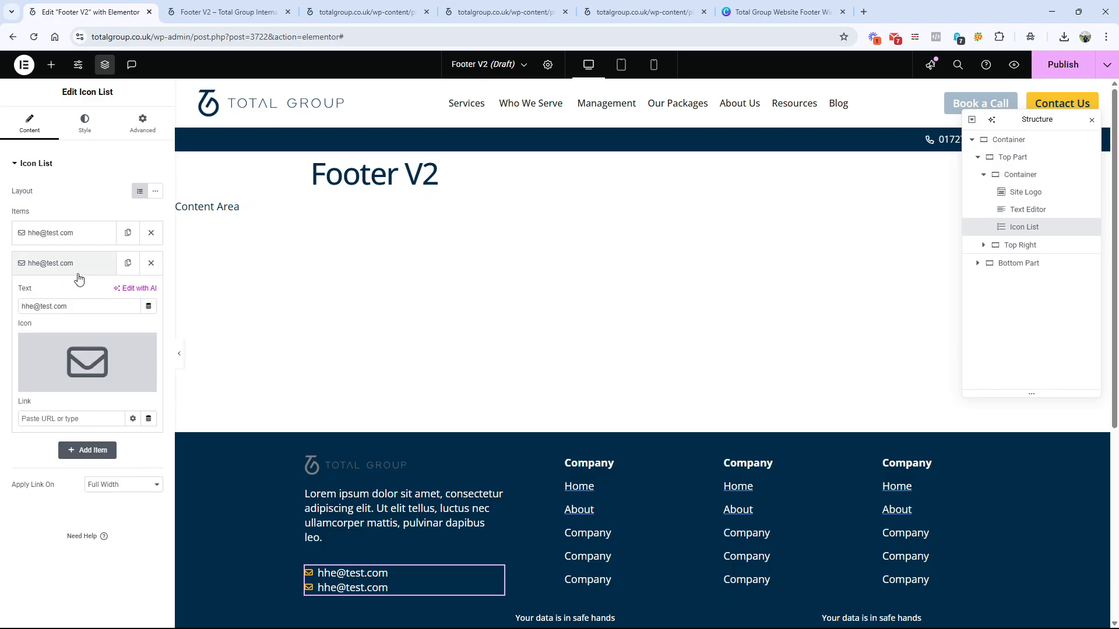
triple_click(70, 307)
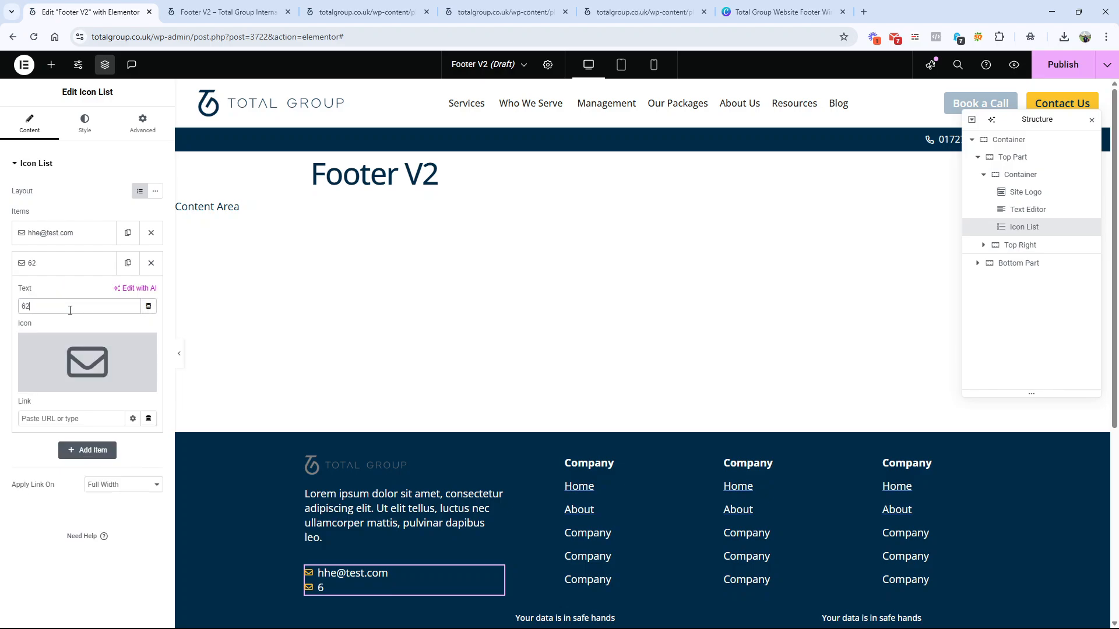
Step: Give the phone number item the outlined Phone icon, filtering the icon library by "phon", and move the item above the e-mail item
mouse_move(101, 379)
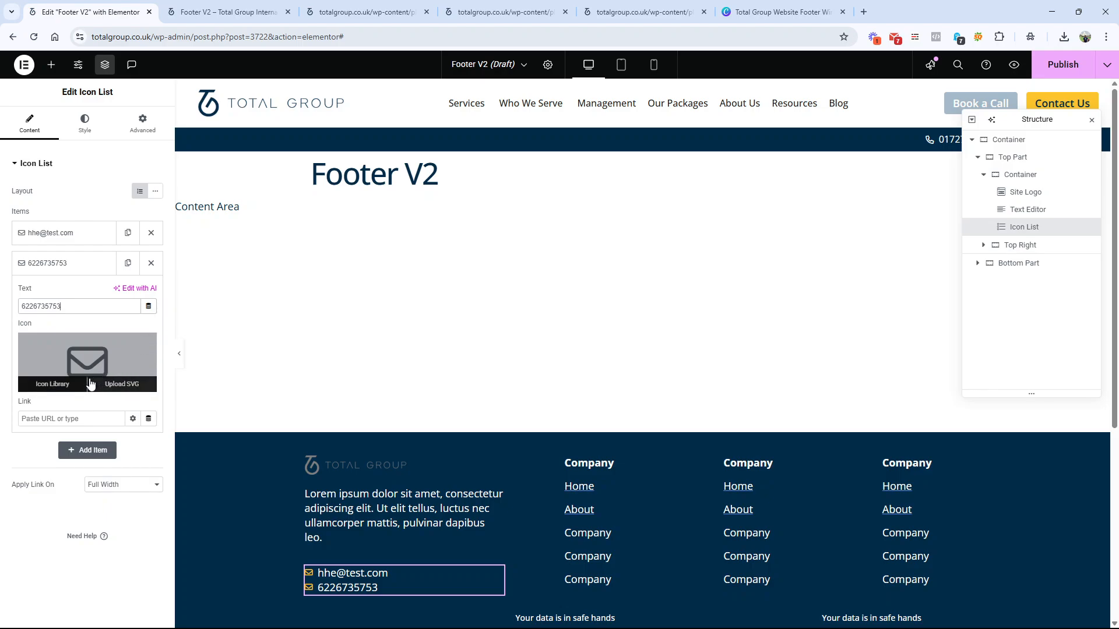
click(66, 384)
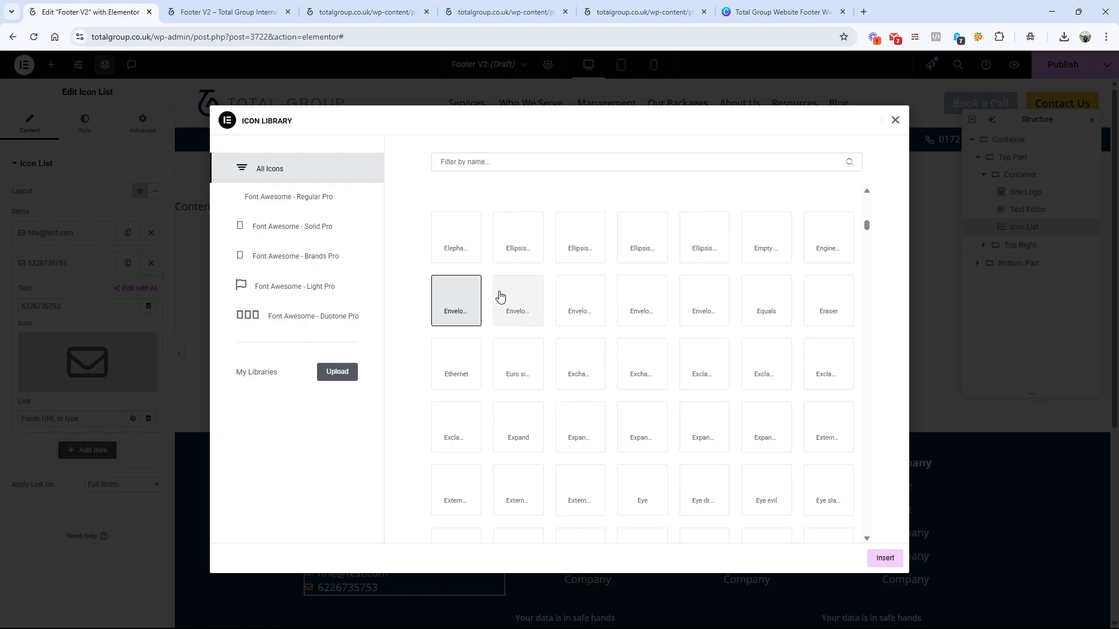
click(492, 162)
text(phon)
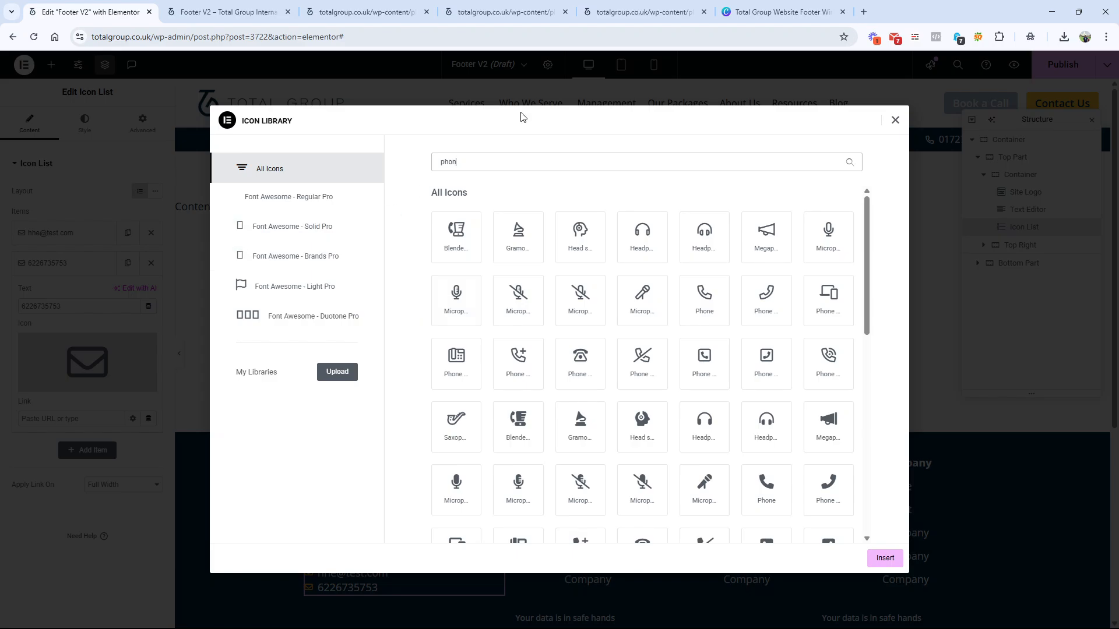
click(783, 5)
click(90, 12)
click(704, 297)
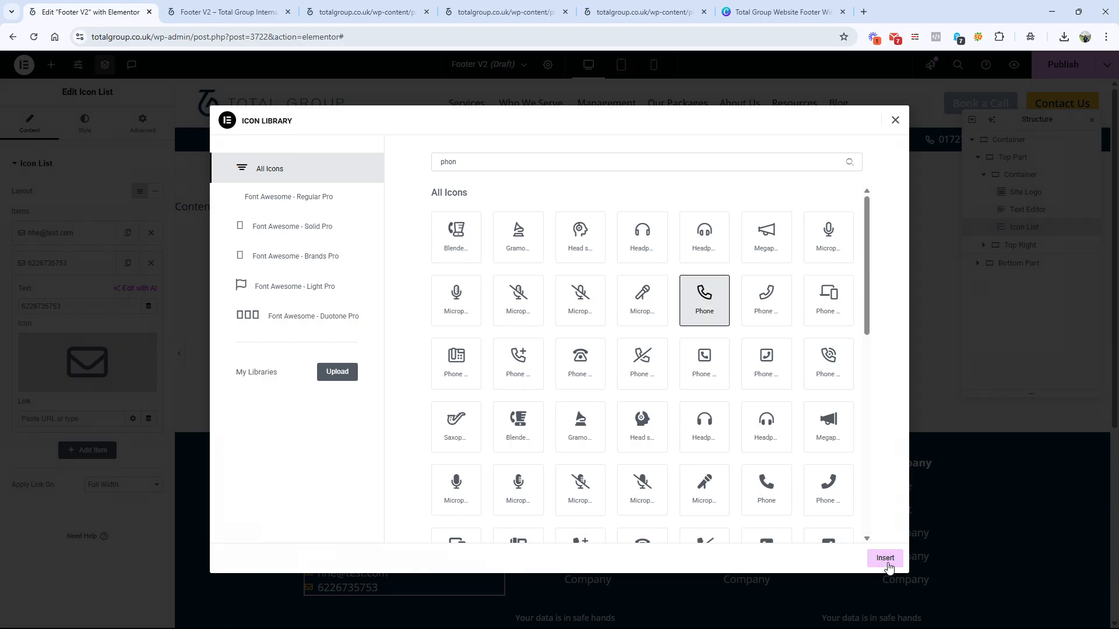
click(885, 558)
drag(50, 265, 51, 231)
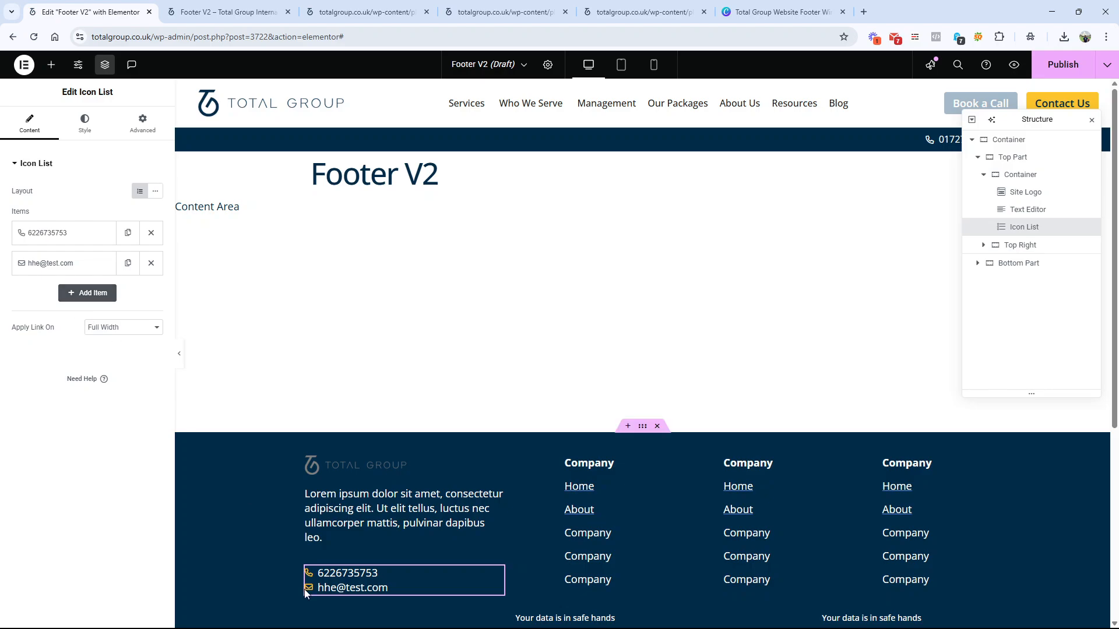
Step: Check the social icons below the contact details in the Canva wireframe, and return to the Elementor editor
scroll(239, 507, down, 2)
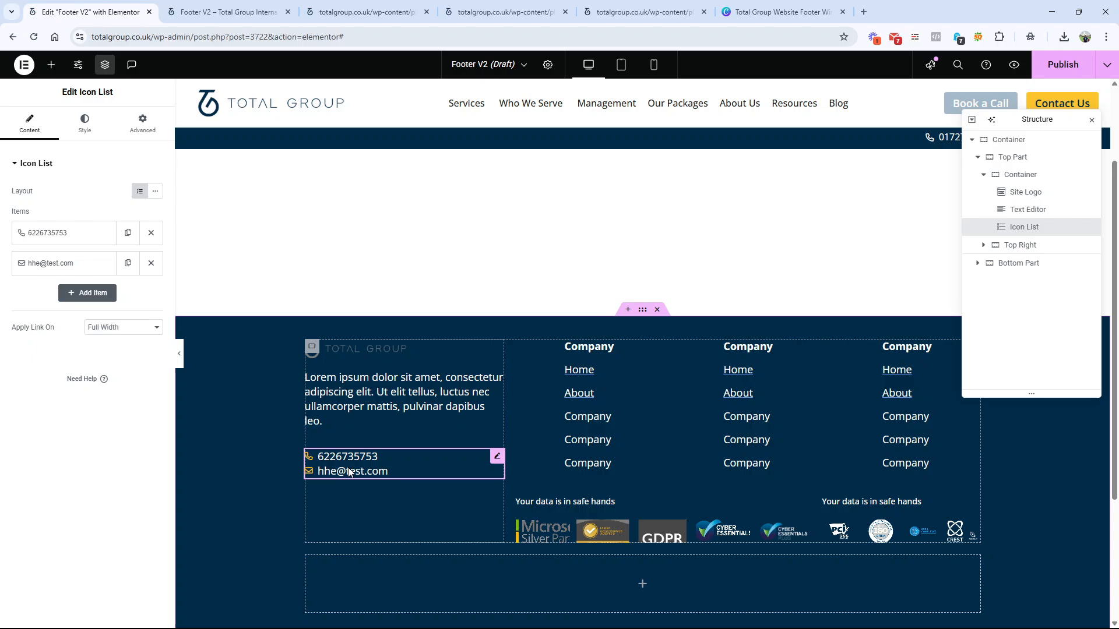
click(752, 12)
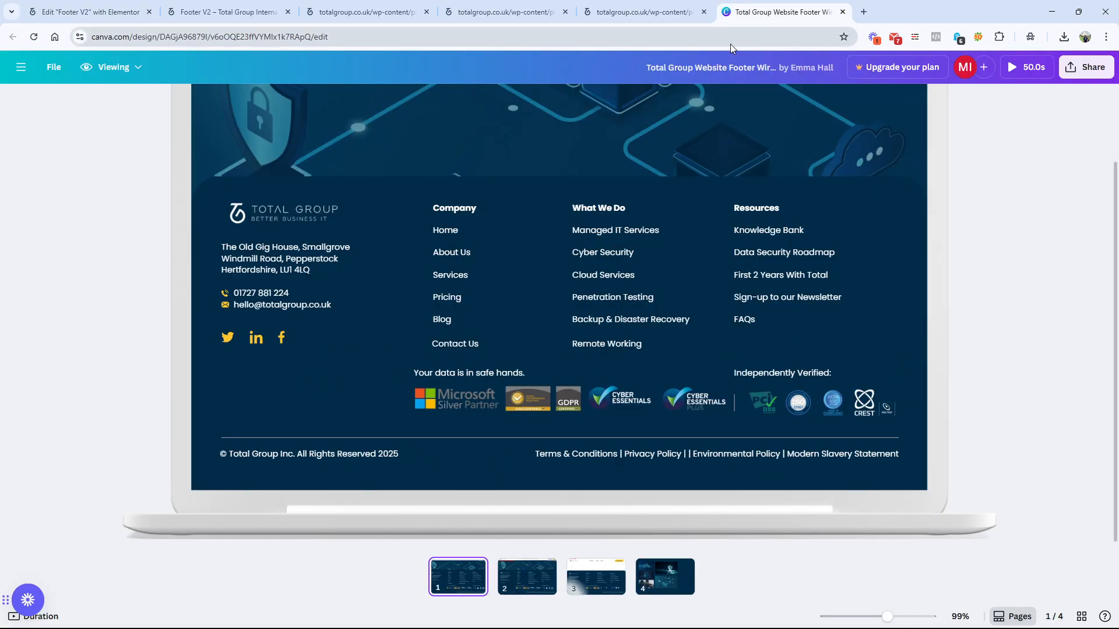
mouse_move(555, 226)
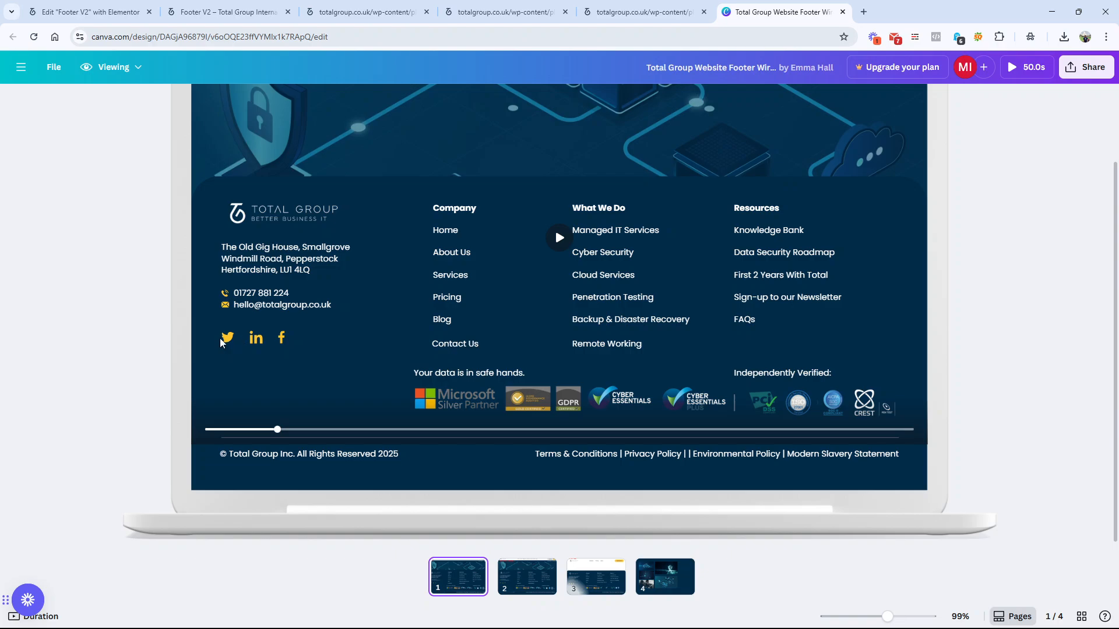
click(87, 12)
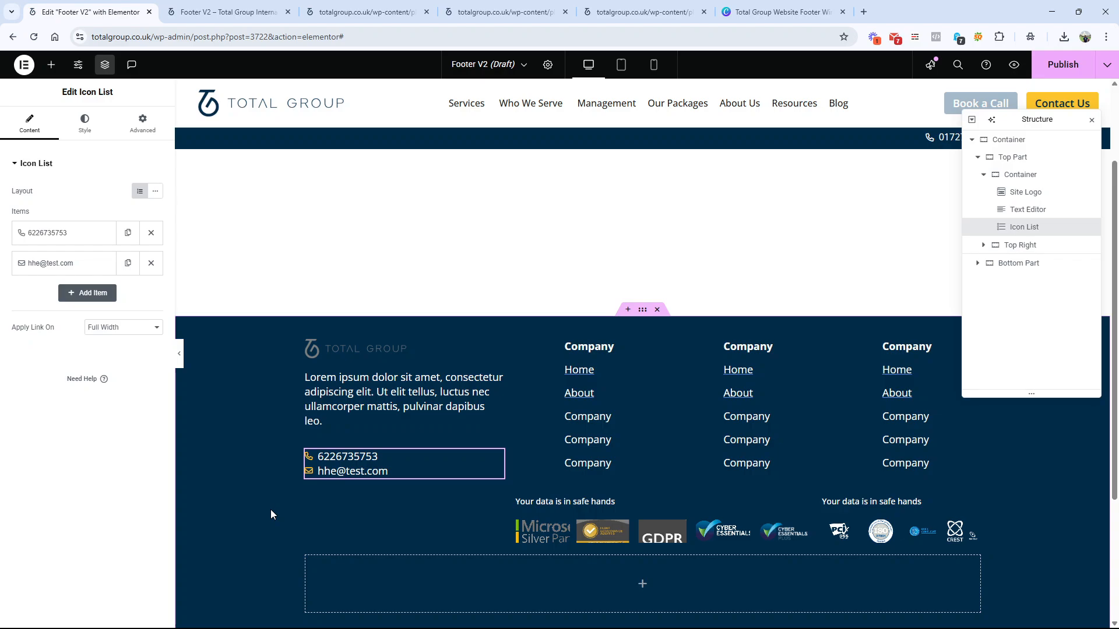
click(51, 64)
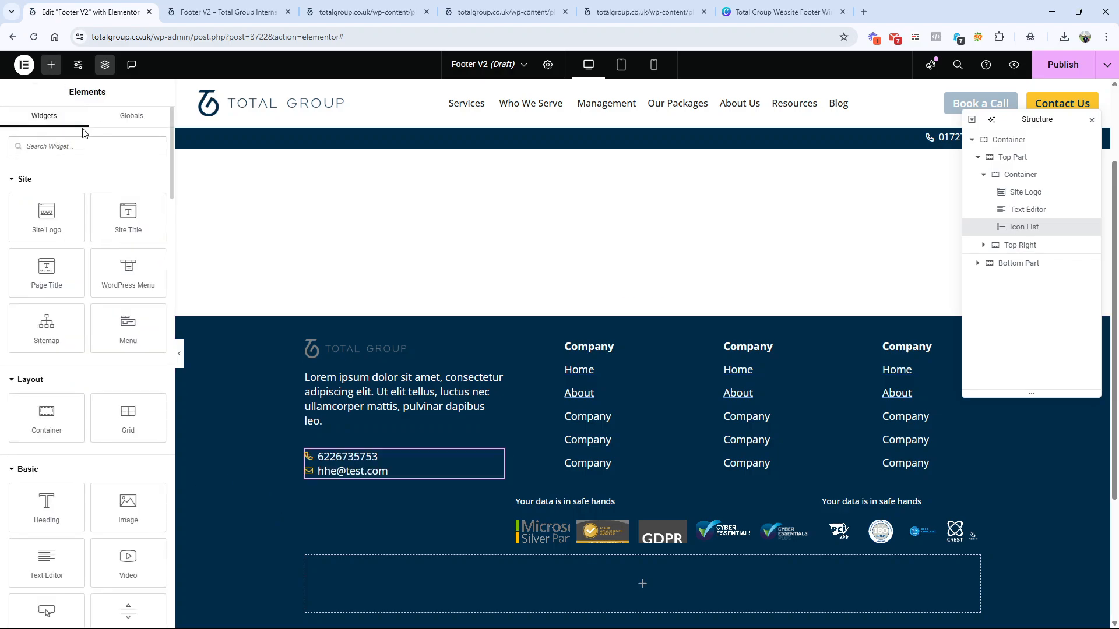
text(socia)
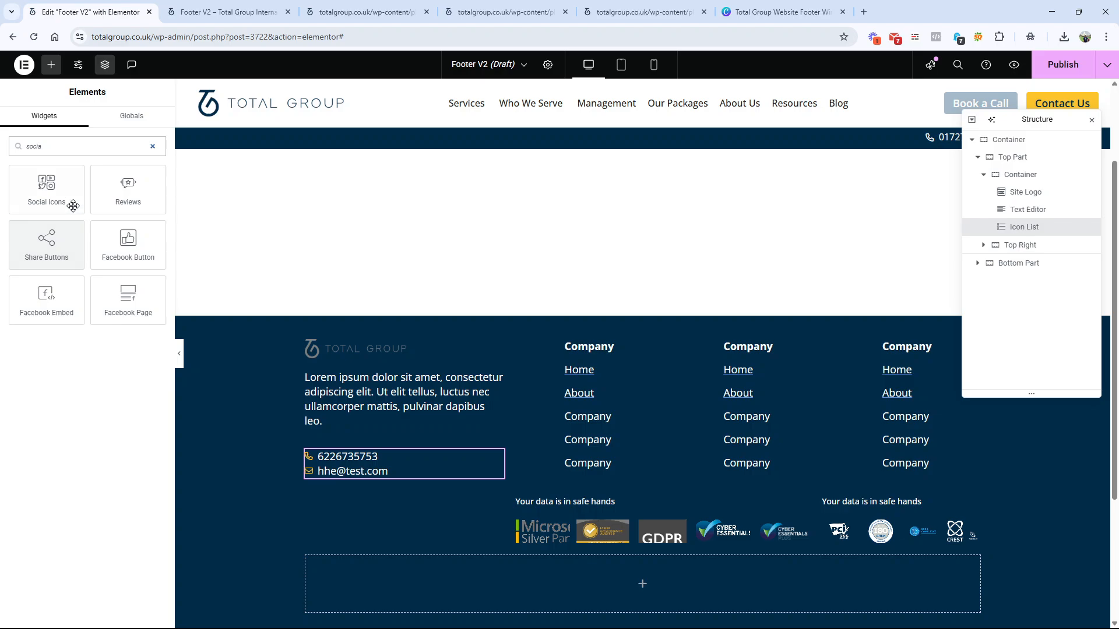
double_click(75, 146)
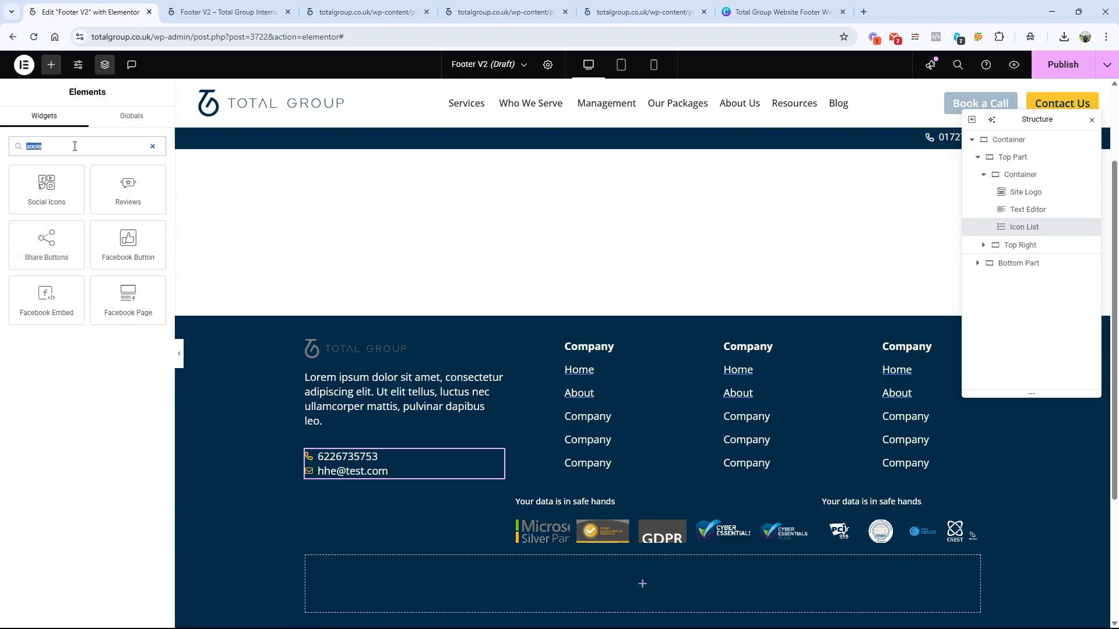
text(list)
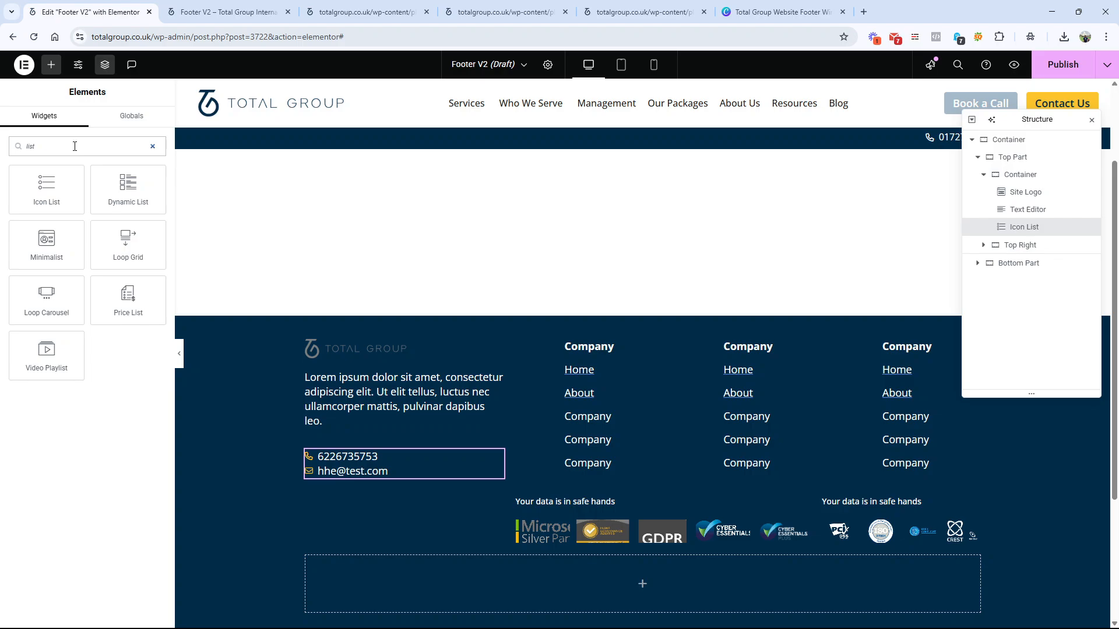
drag(75, 170, 359, 477)
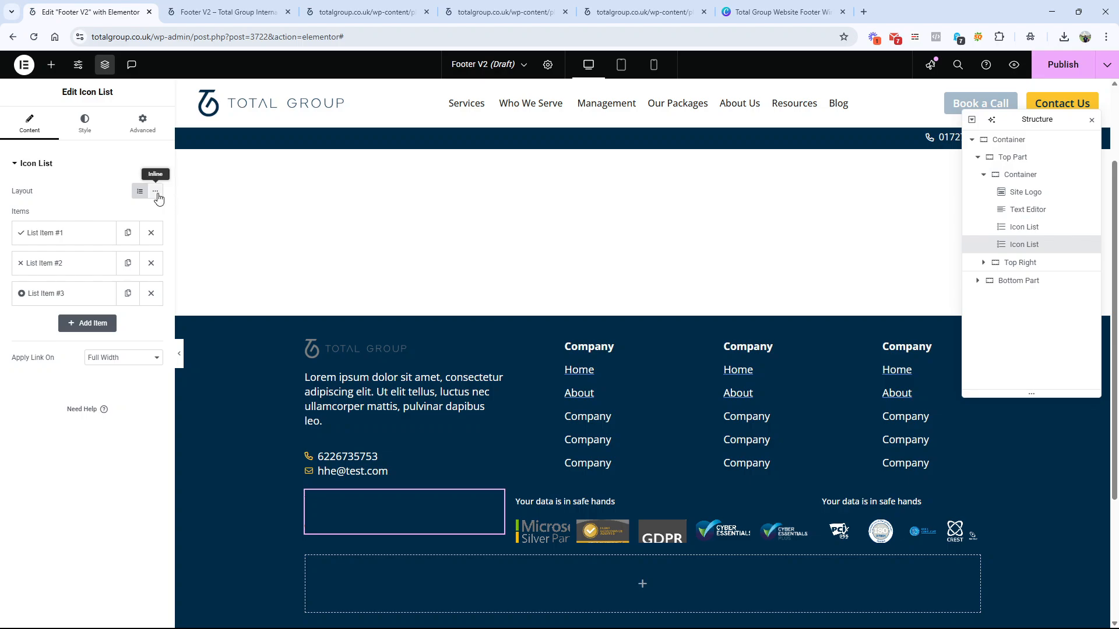
click(151, 294)
click(153, 265)
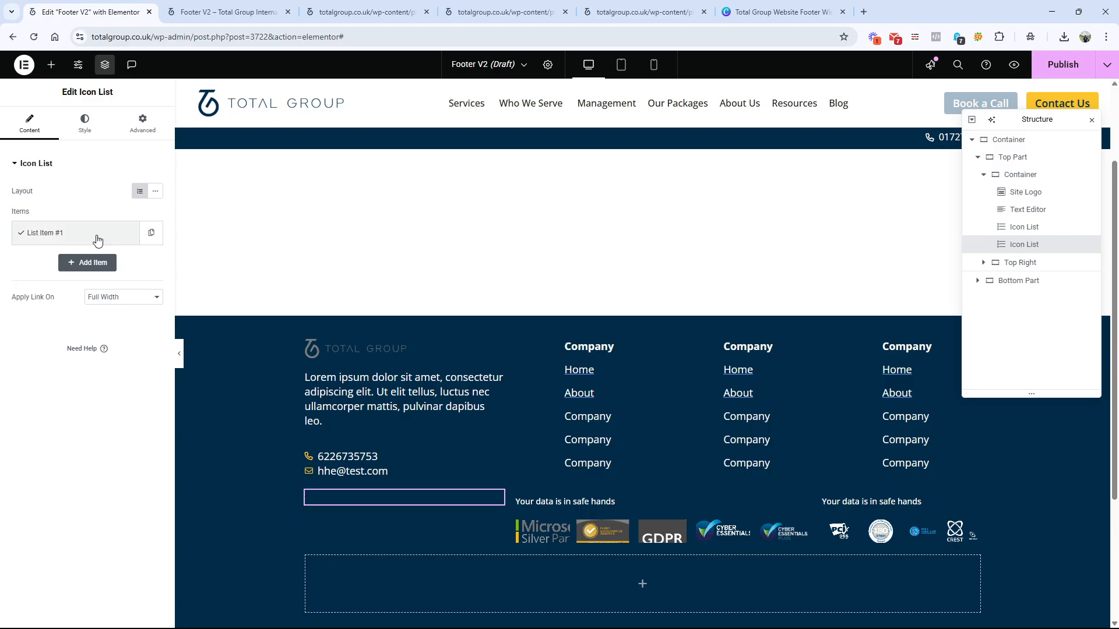
click(99, 234)
click(106, 233)
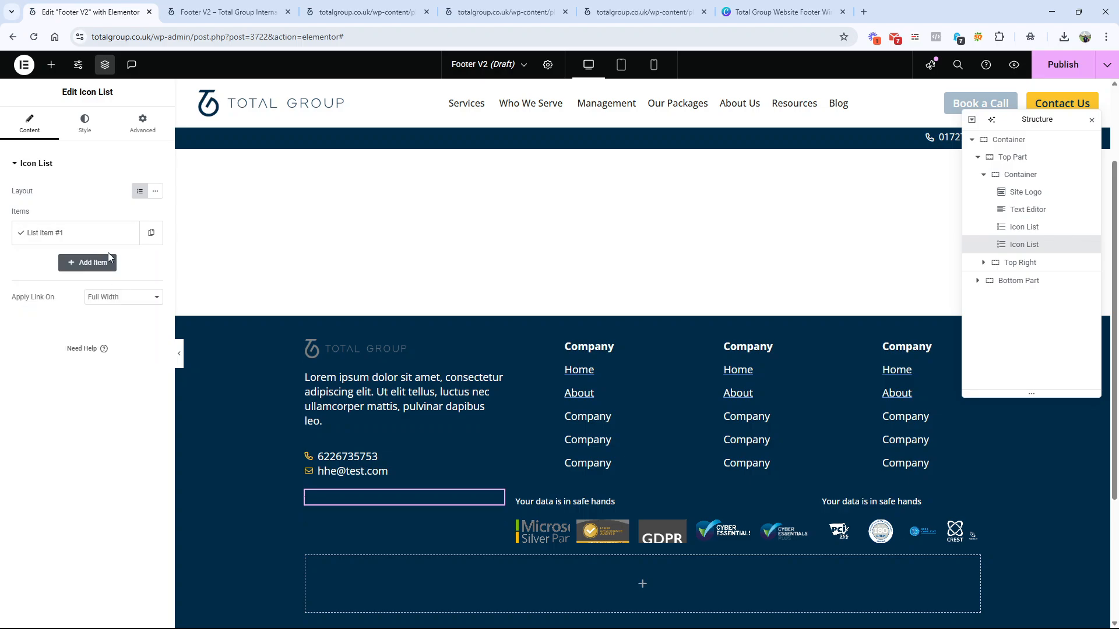
right_click(364, 496)
click(396, 616)
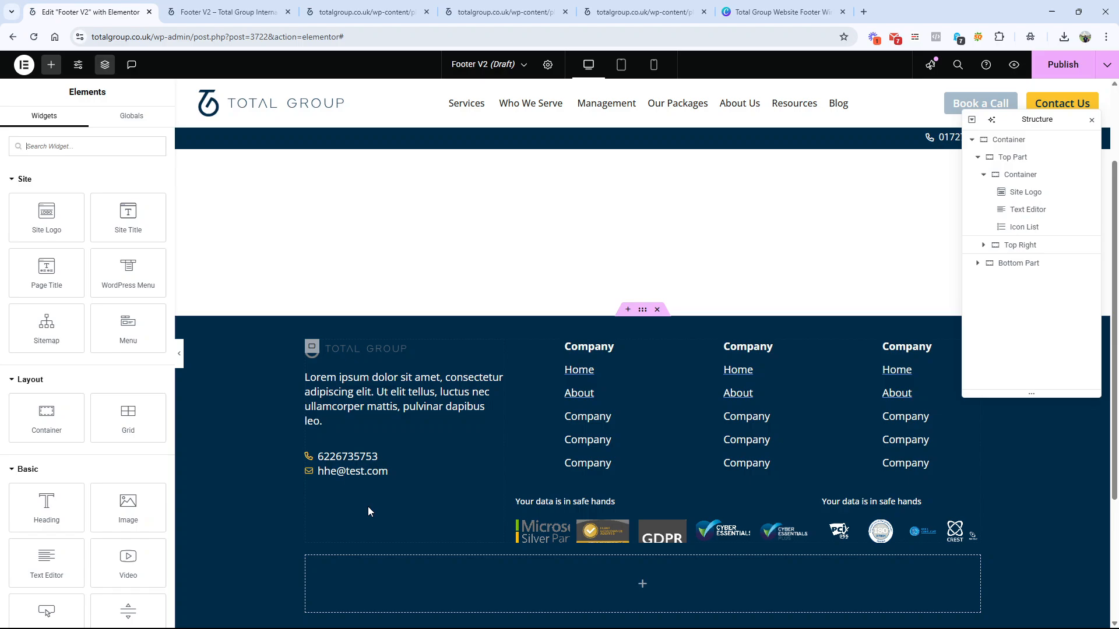
Step: Duplicate the phone and e-mail icon list in the first footer column and set the copy's layout to Inline
click(379, 463)
right_click(406, 459)
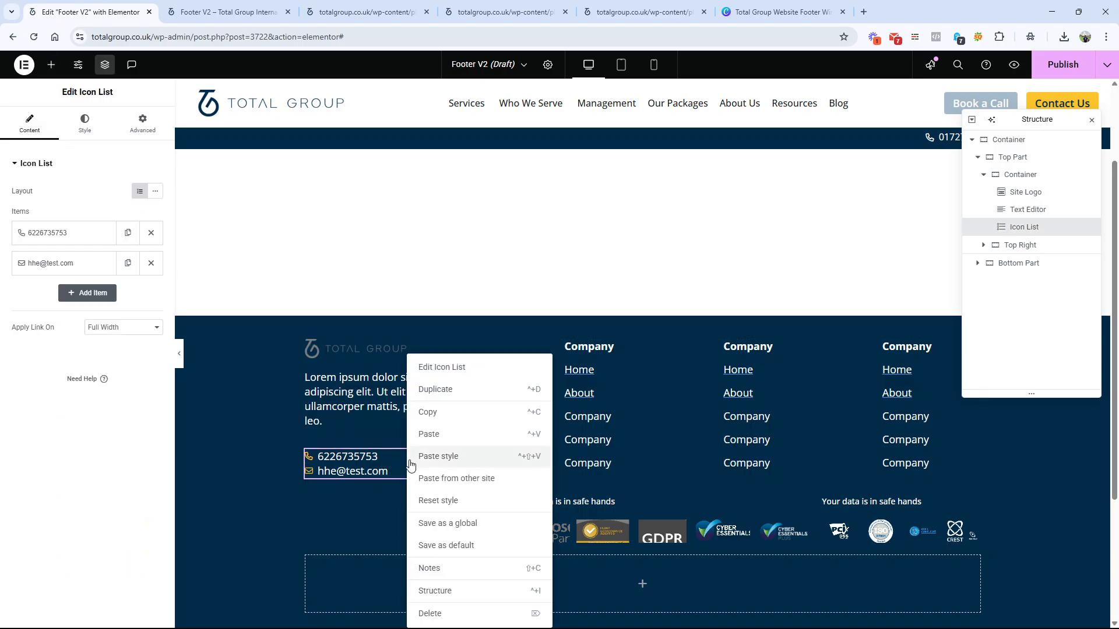
click(437, 389)
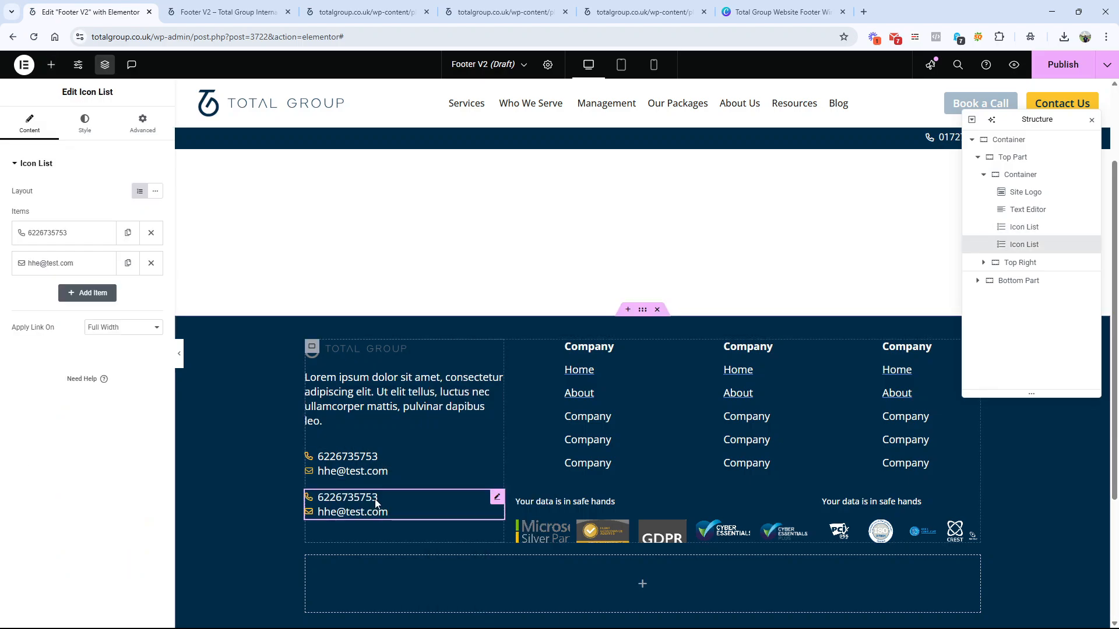
click(155, 191)
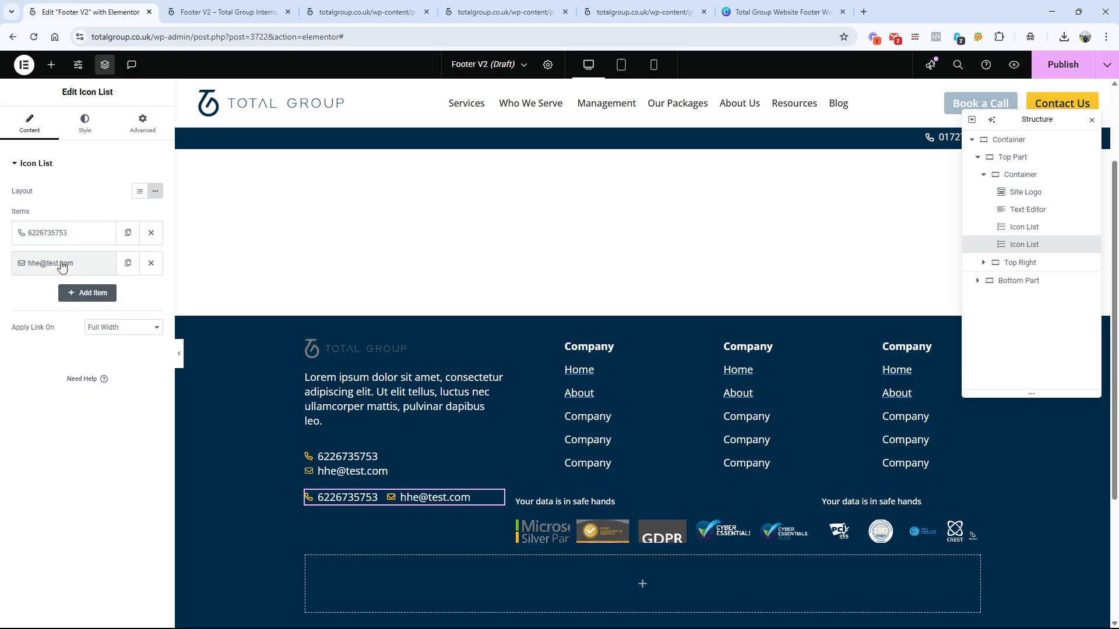
Step: Clear the text of both the phone and e-mail items in the duplicated icon list, leaving only their icons
click(63, 242)
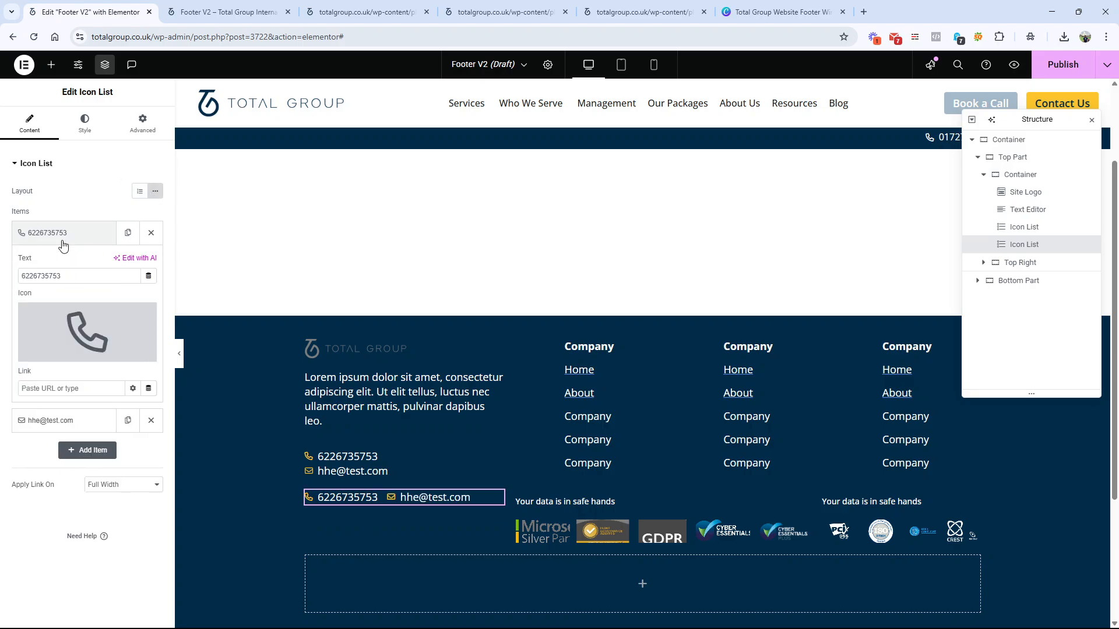
double_click(69, 275)
key(BackSpace)
click(84, 420)
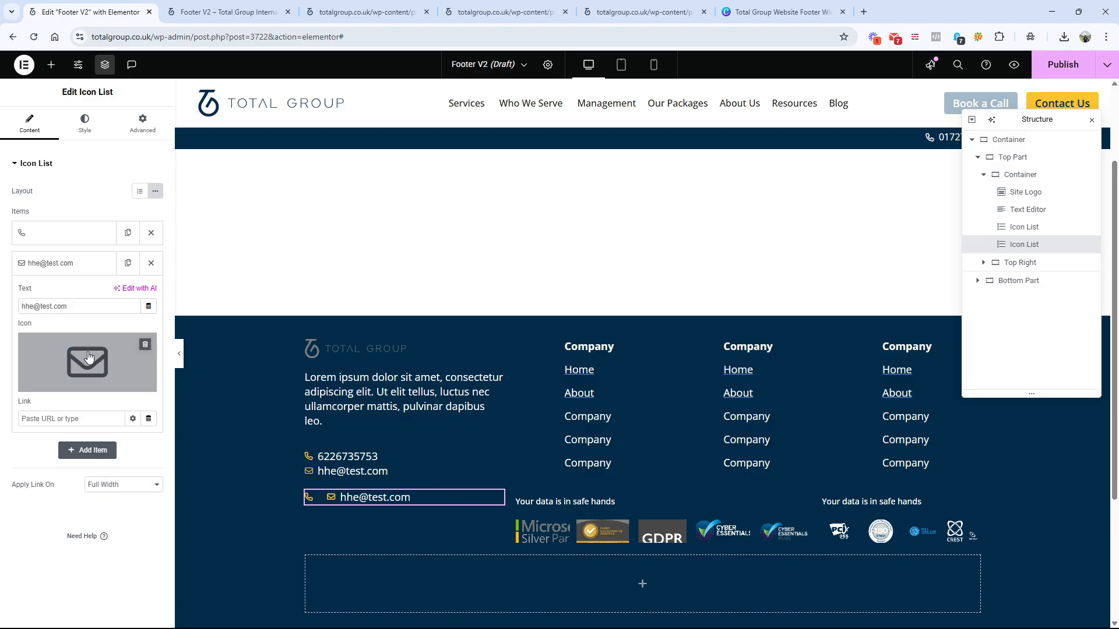
triple_click(85, 304)
click(85, 303)
triple_click(83, 306)
key(BackSpace)
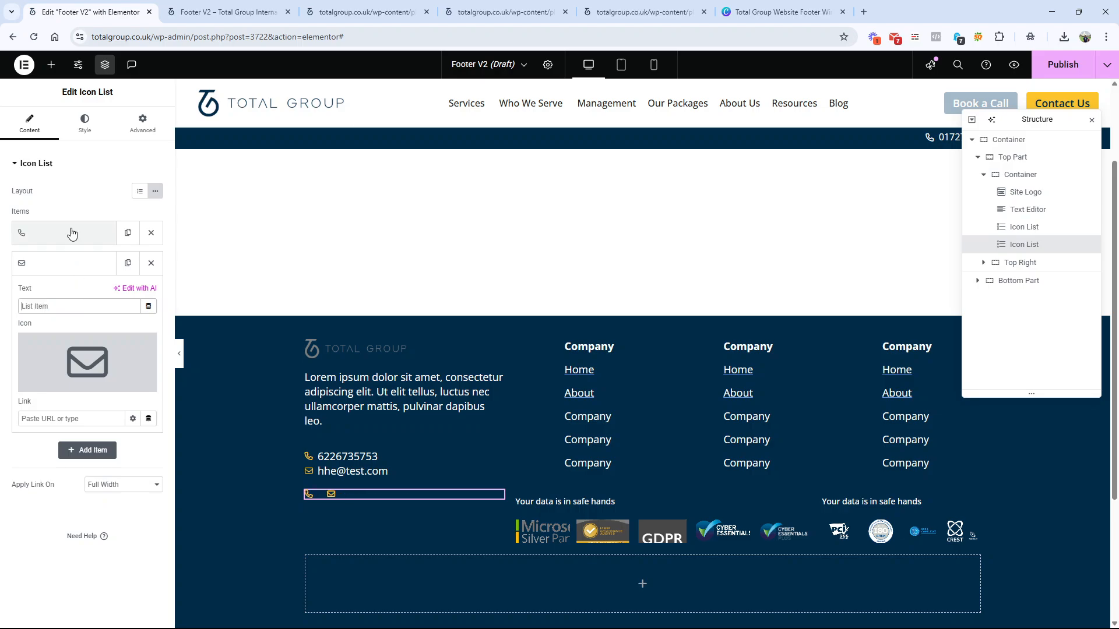
Step: Replace the phone icon of the inline list's first item with the first Facebook icon, filtering the icon library by "face"
click(69, 233)
click(53, 353)
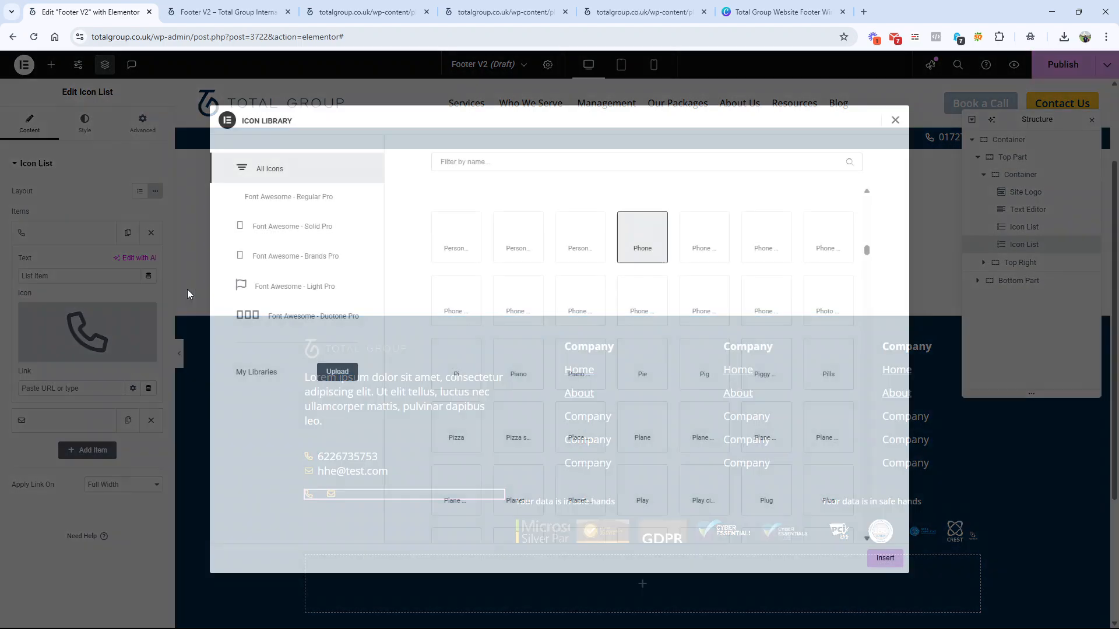
text(face)
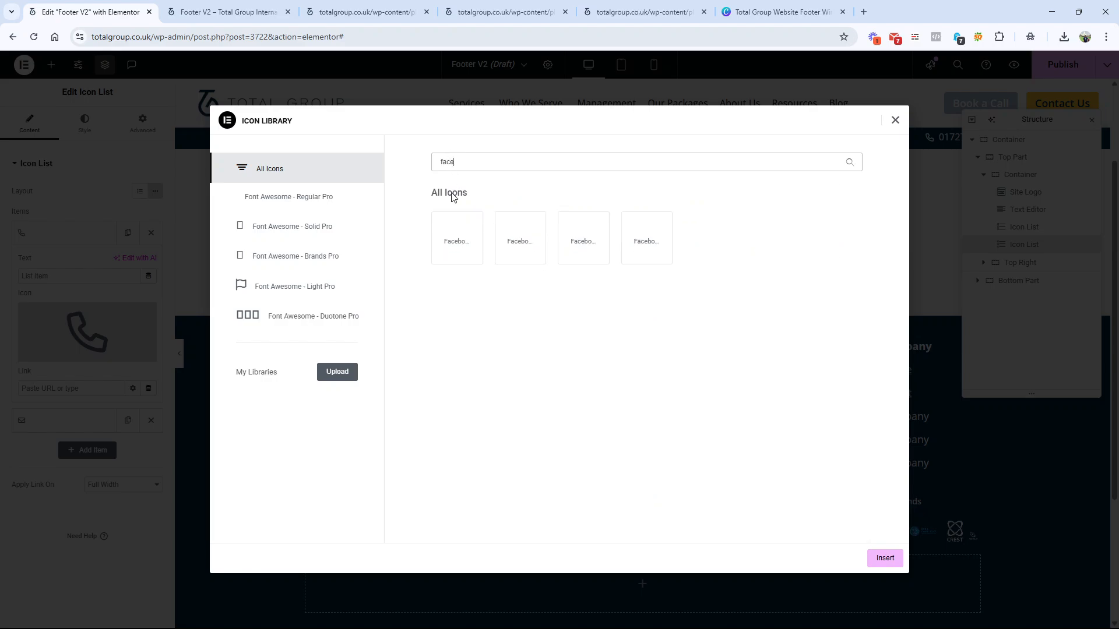
click(459, 251)
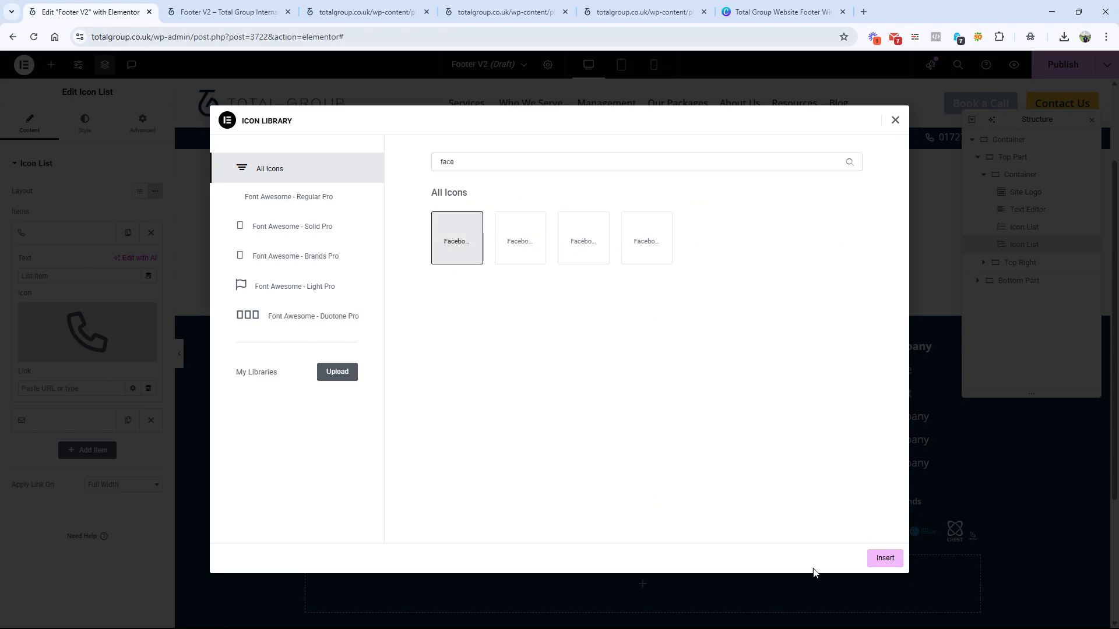
click(884, 557)
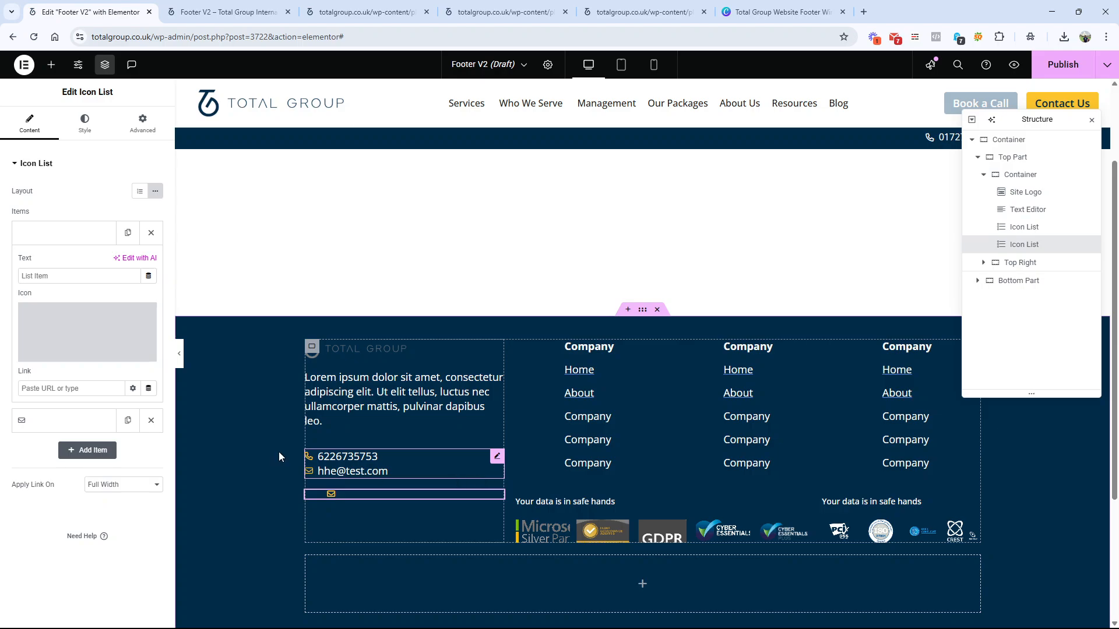
Step: Reopen the icon library for the inline list's first item and search all icons for Facebook variants using "fac" and "fa"
click(70, 354)
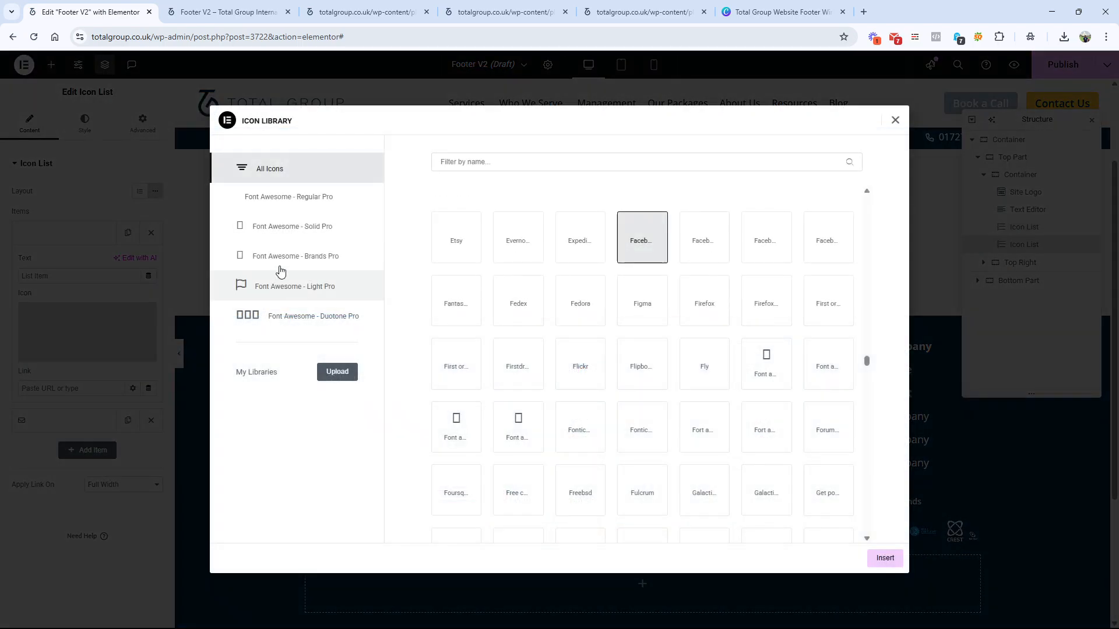
click(301, 198)
click(317, 171)
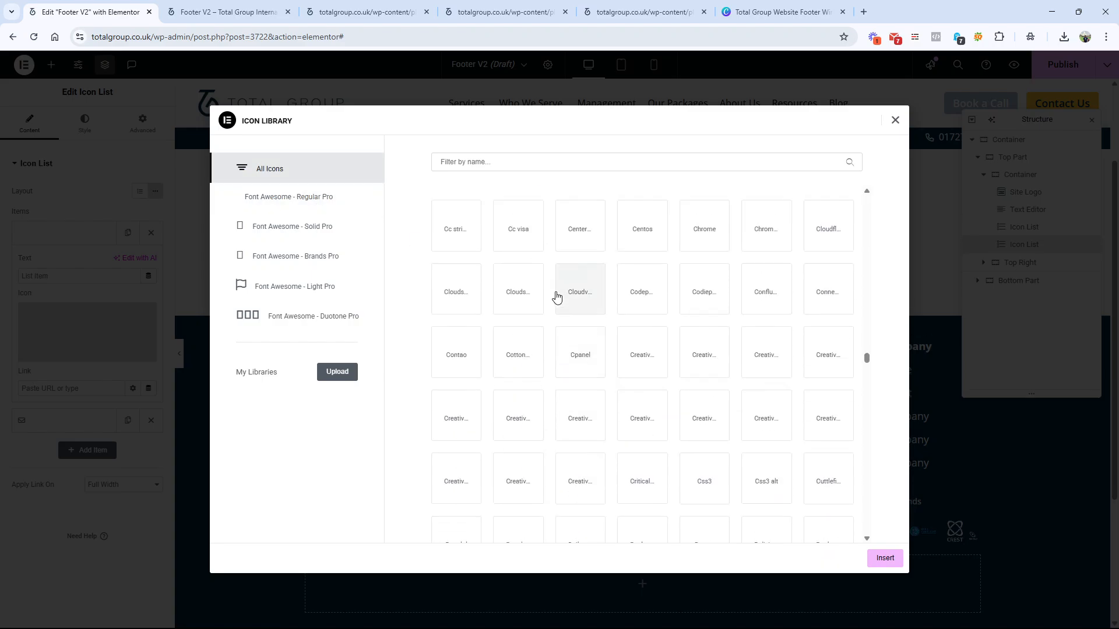
click(490, 166)
text(f)
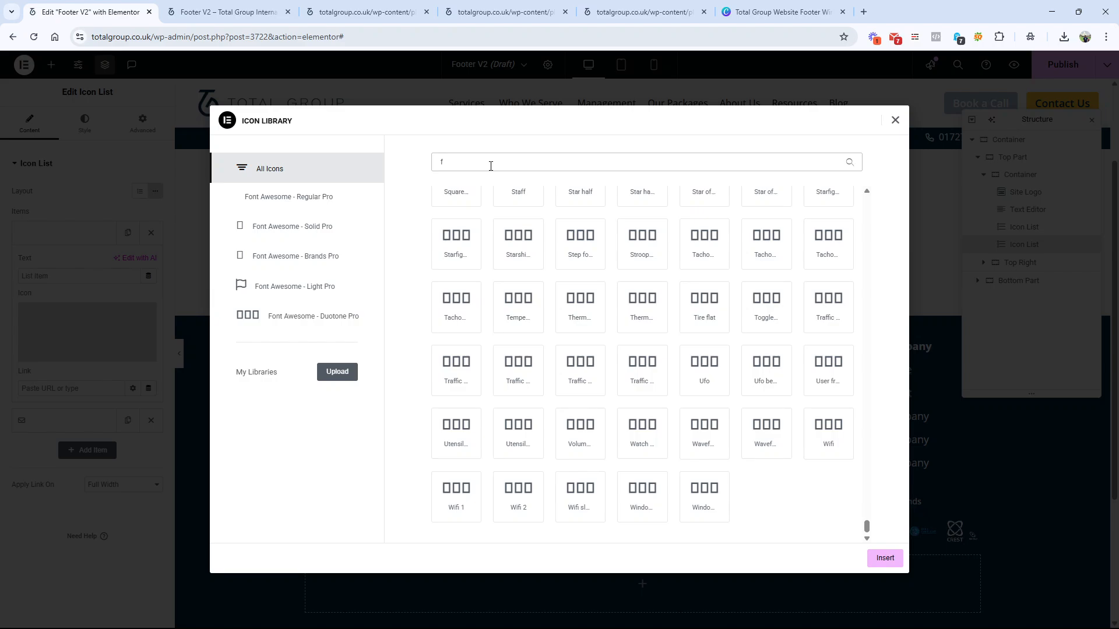
text(ac)
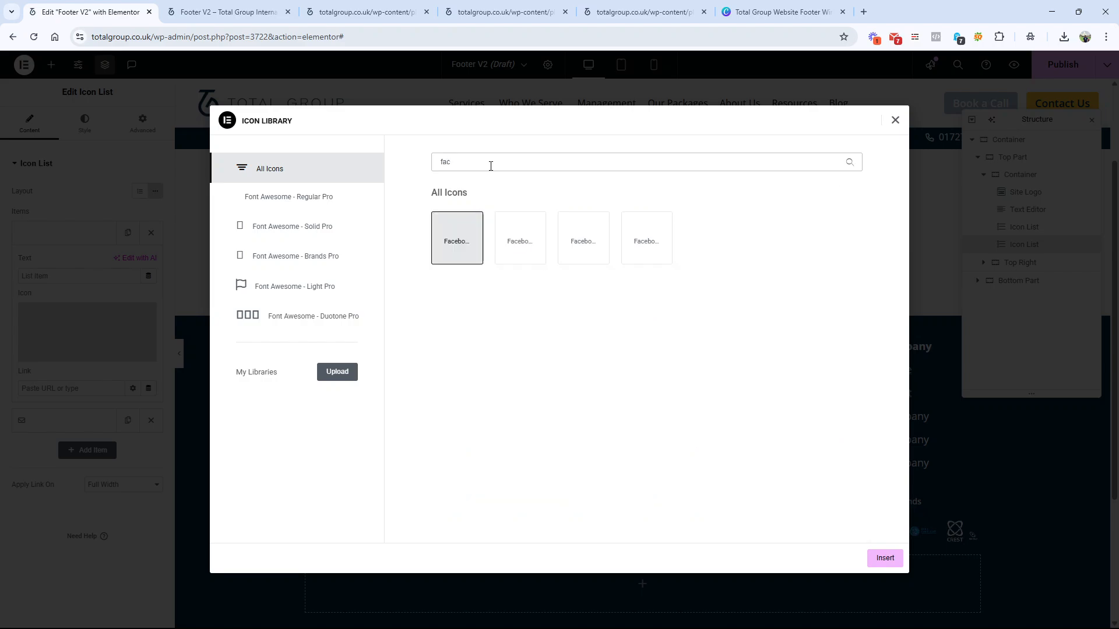
key(BackSpace)
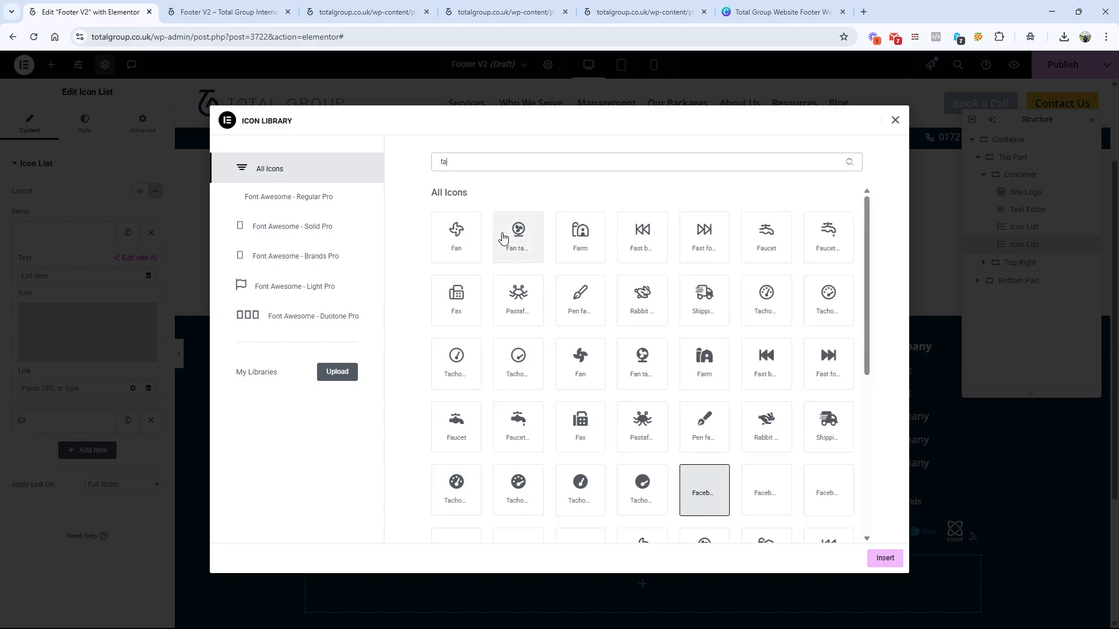
Step: Examine the "fa" matches across the icon library's Duotone Pro, All Icons, Regular Pro and Solid Pro sets for a usable Facebook icon
click(321, 320)
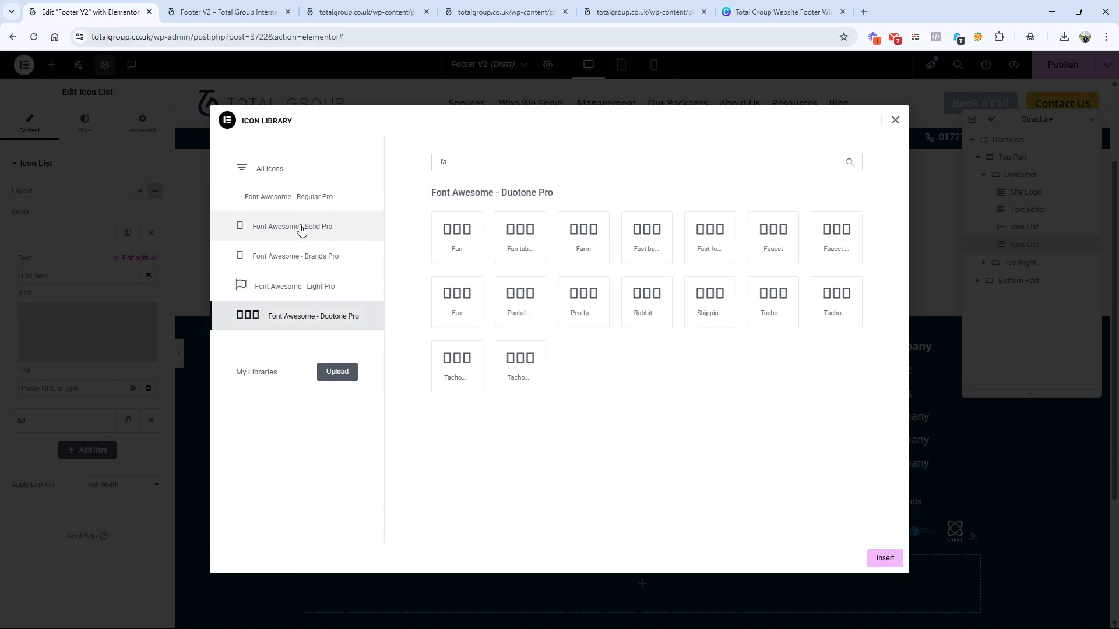
click(305, 172)
scroll(570, 308, up, 1)
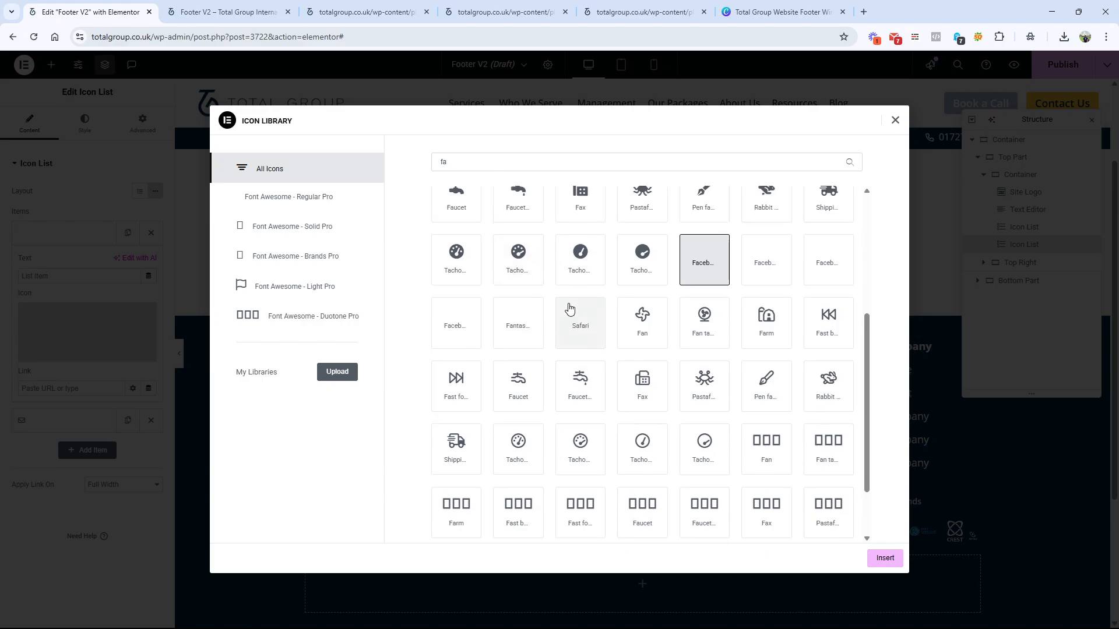
scroll(569, 307, up, 4)
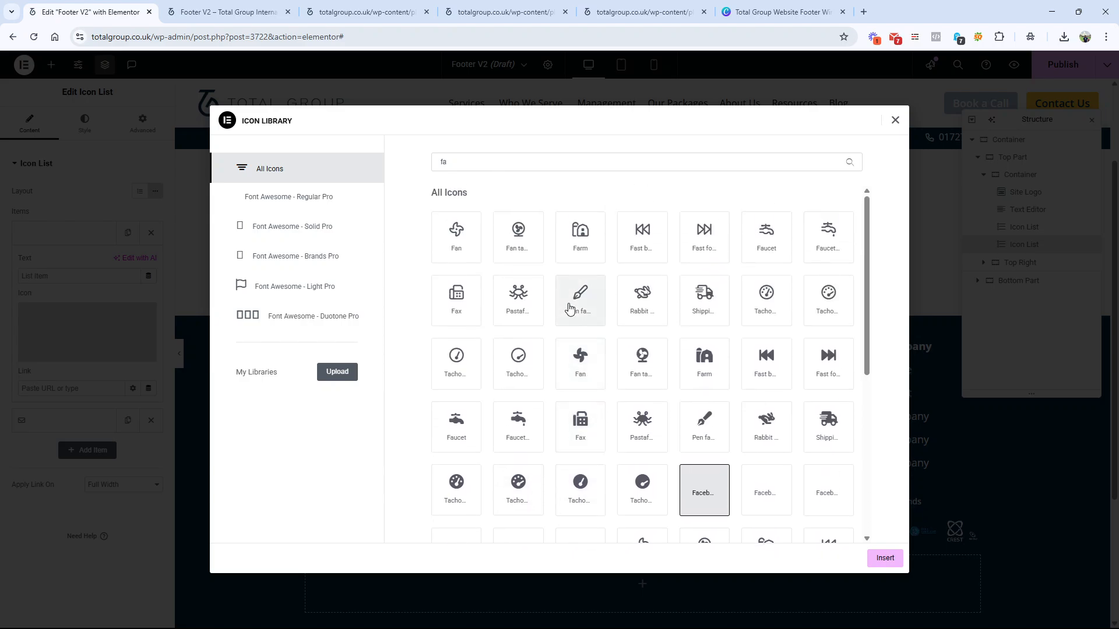
scroll(569, 308, down, 3)
scroll(569, 308, up, 3)
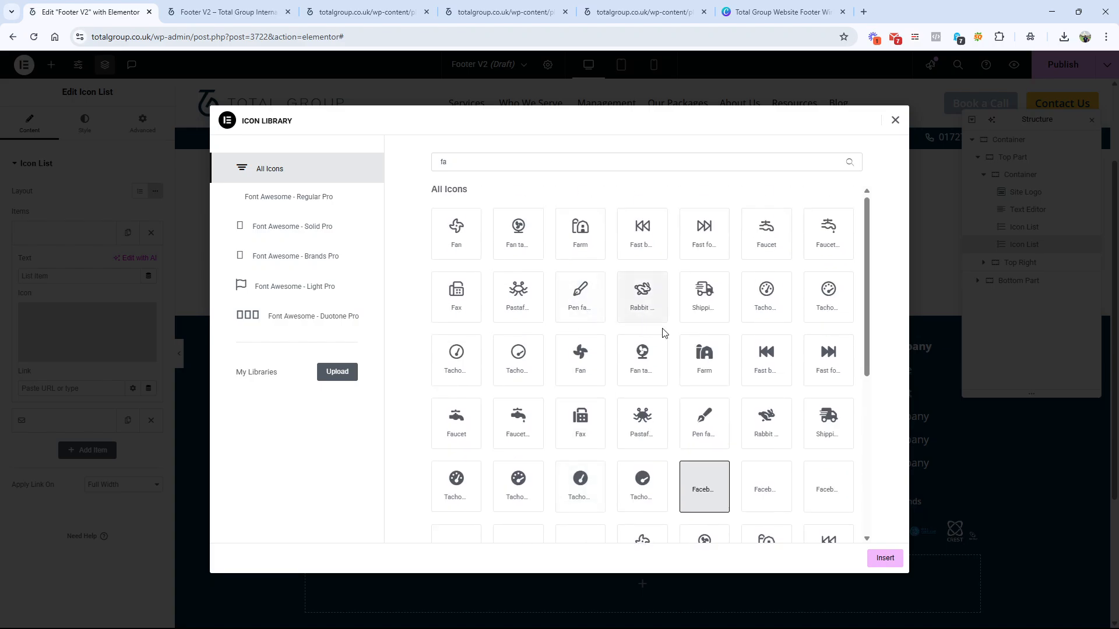
click(502, 161)
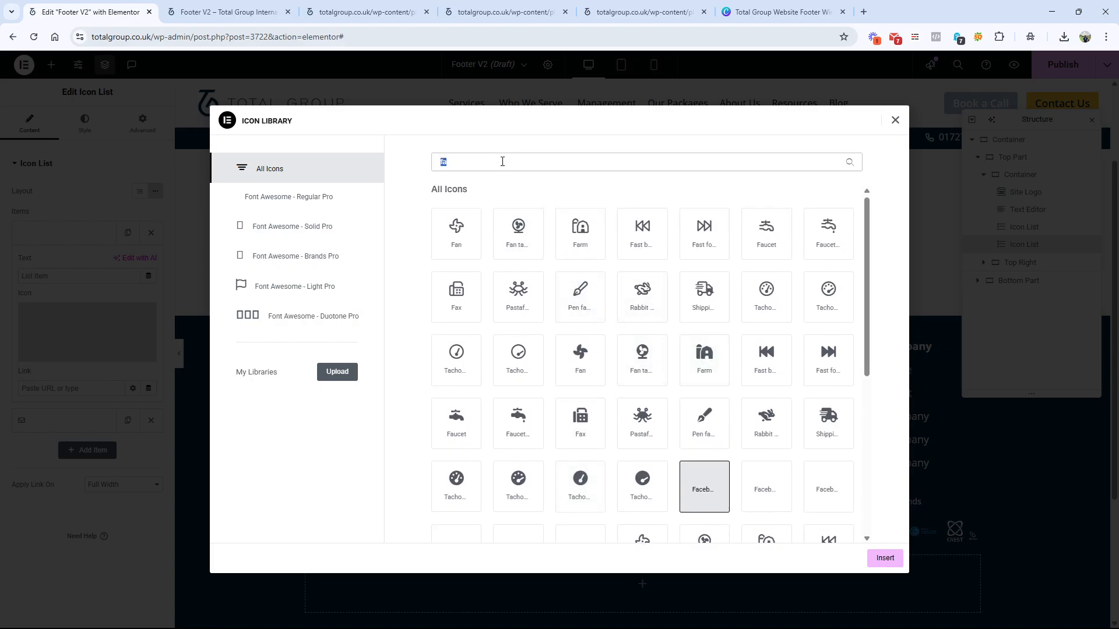
scroll(449, 236, down, 5)
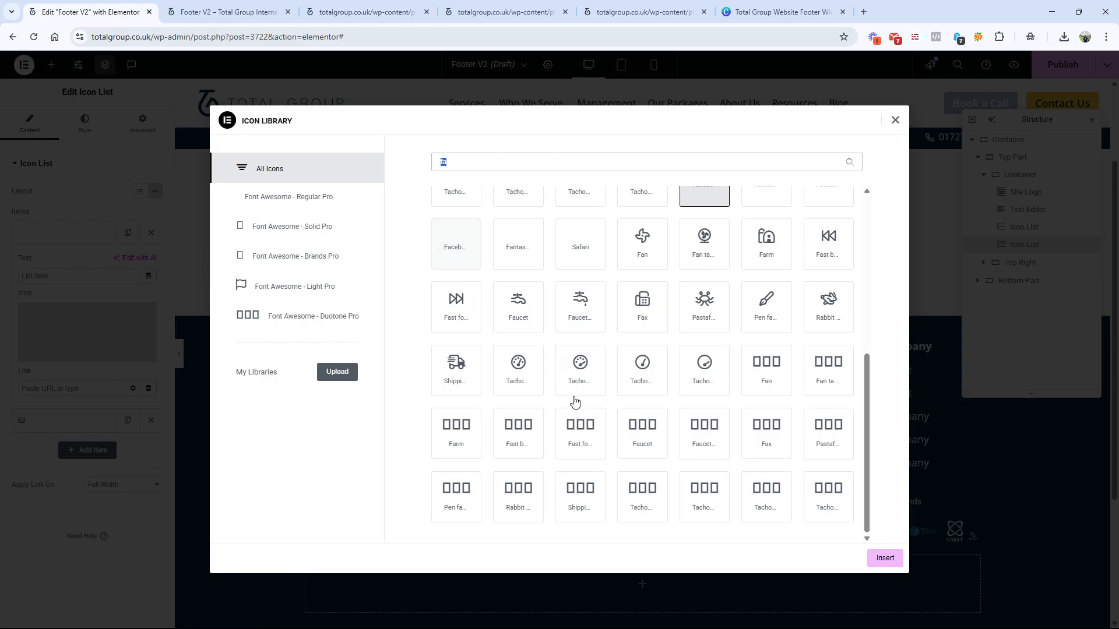
scroll(574, 401, up, 5)
click(291, 226)
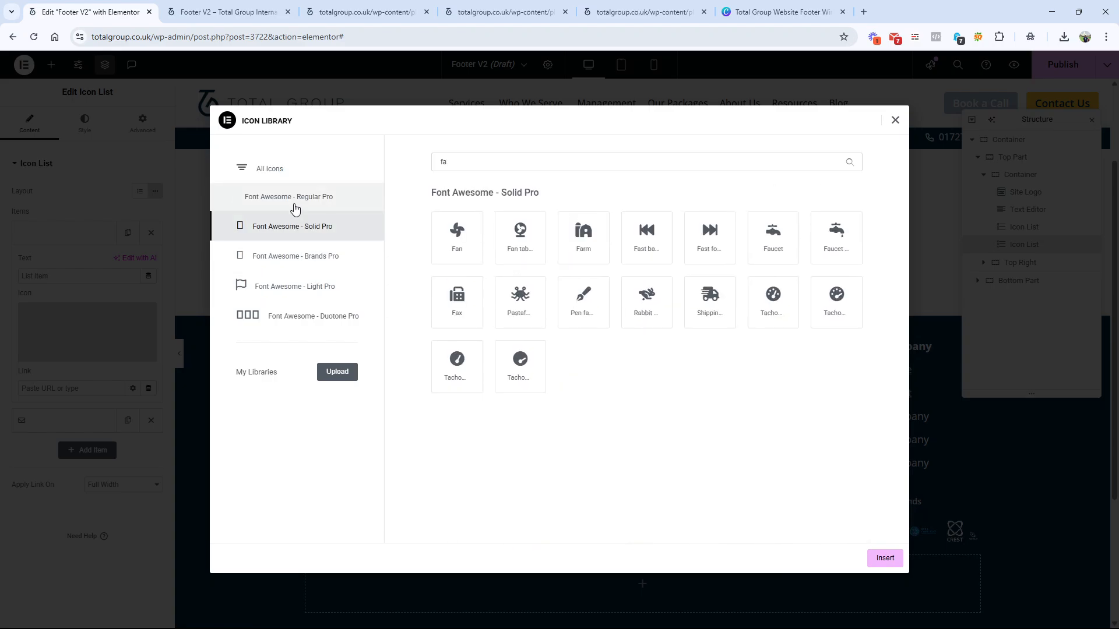
click(292, 206)
click(297, 225)
Step: Search the Font Awesome Solid Pro set for social icons using "link", "ins", "gi" and "you", leaving the filter empty
click(479, 161)
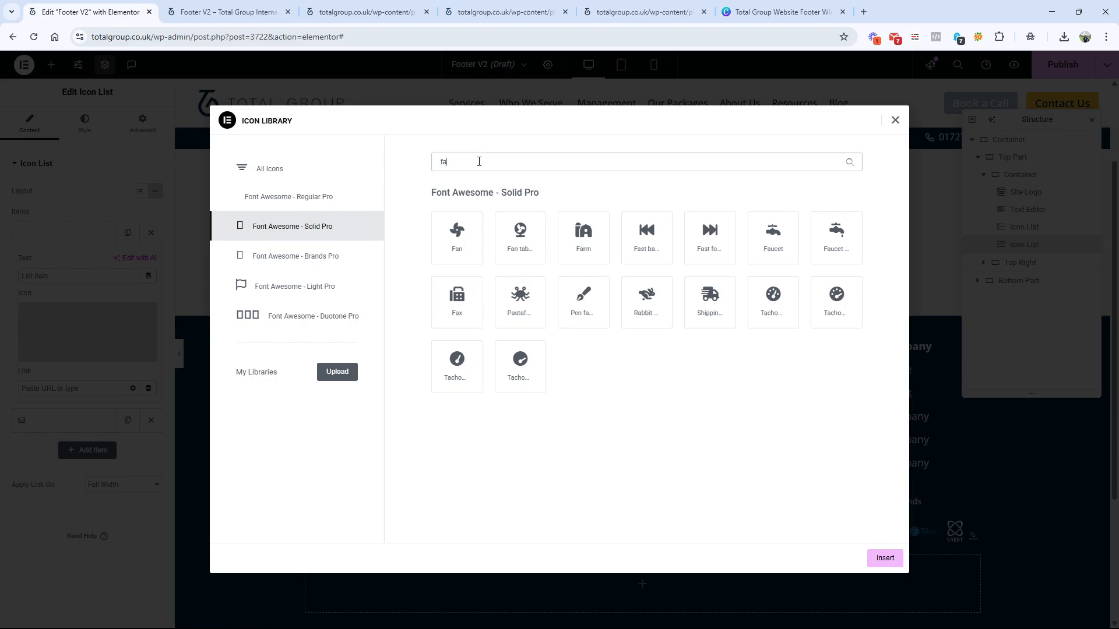
key(BackSpace)
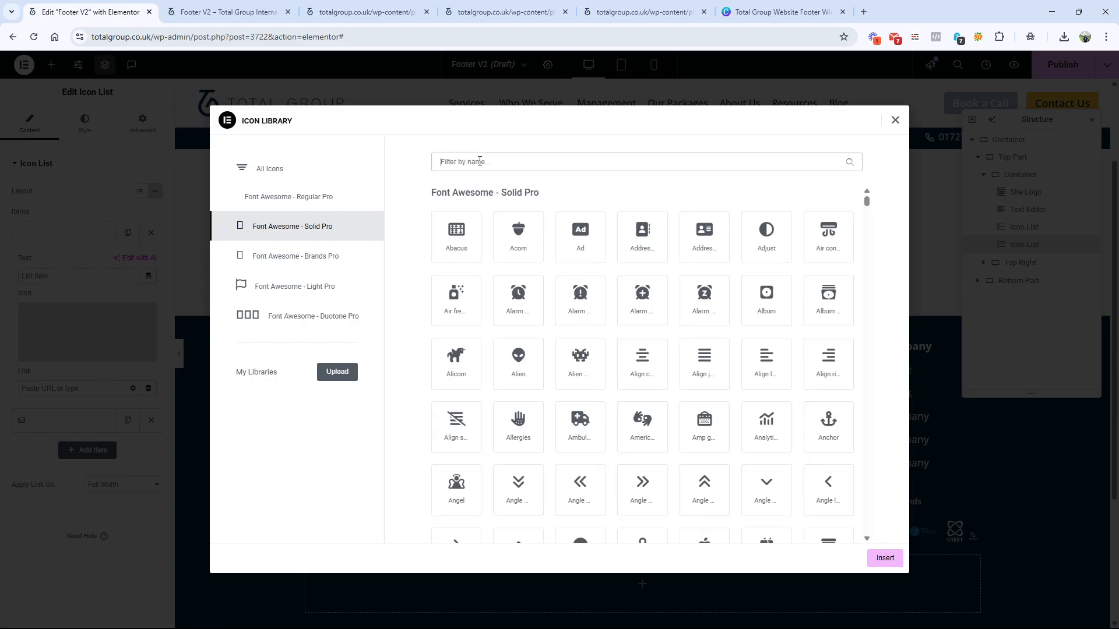
text(link)
key(BackSpace)
key(BackSpace)
key(BackSpace)
key(BackSpace)
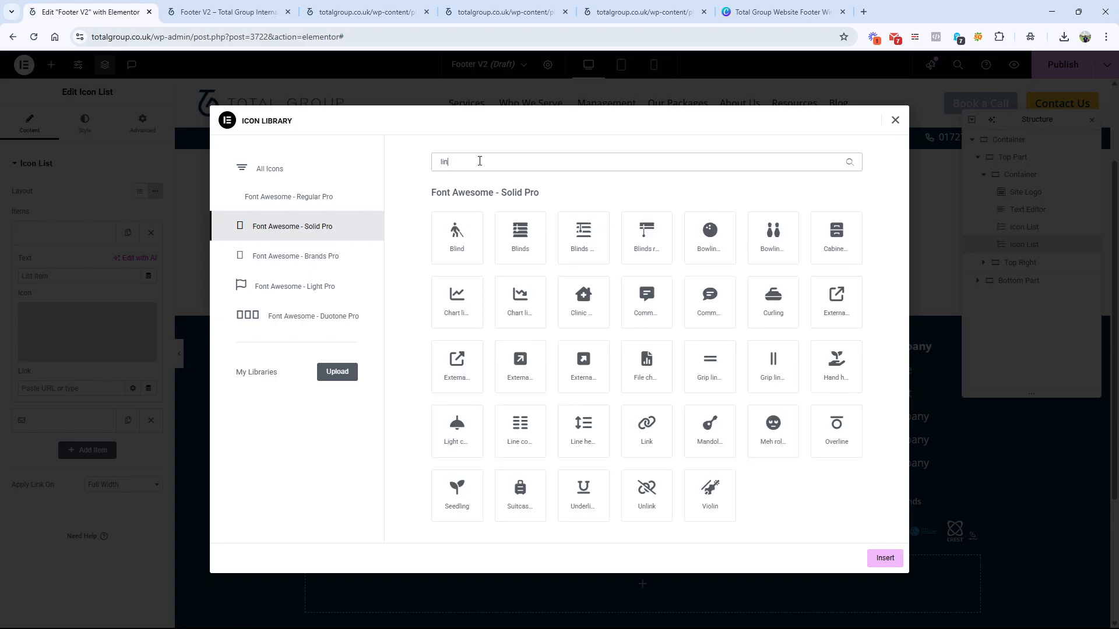
text(ins)
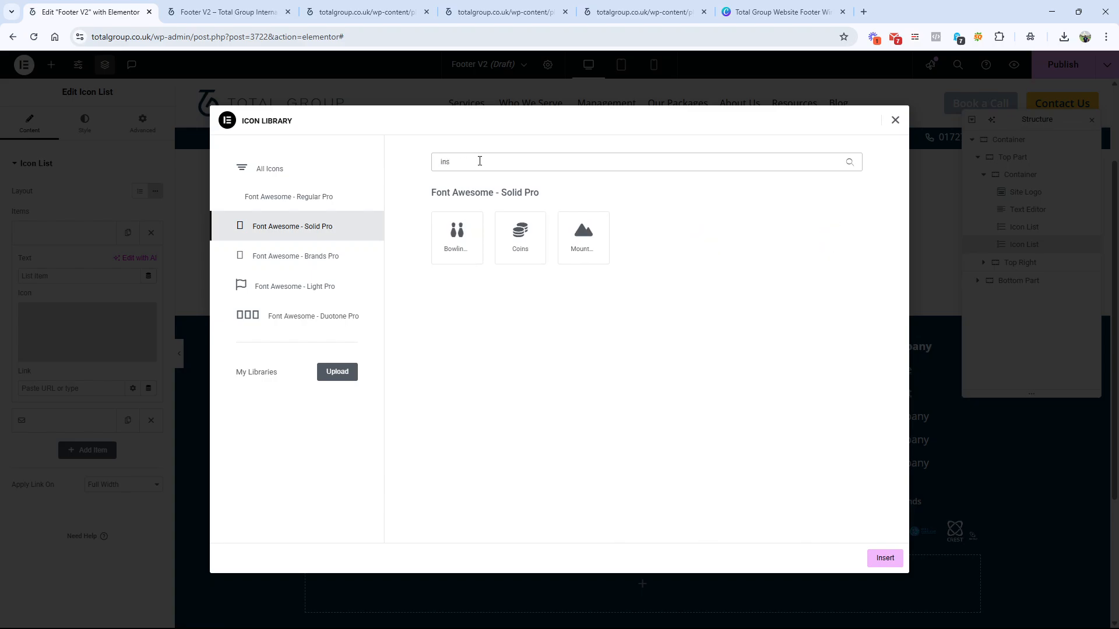
key(BackSpace)
key(BackSpace)
key(BackSpace)
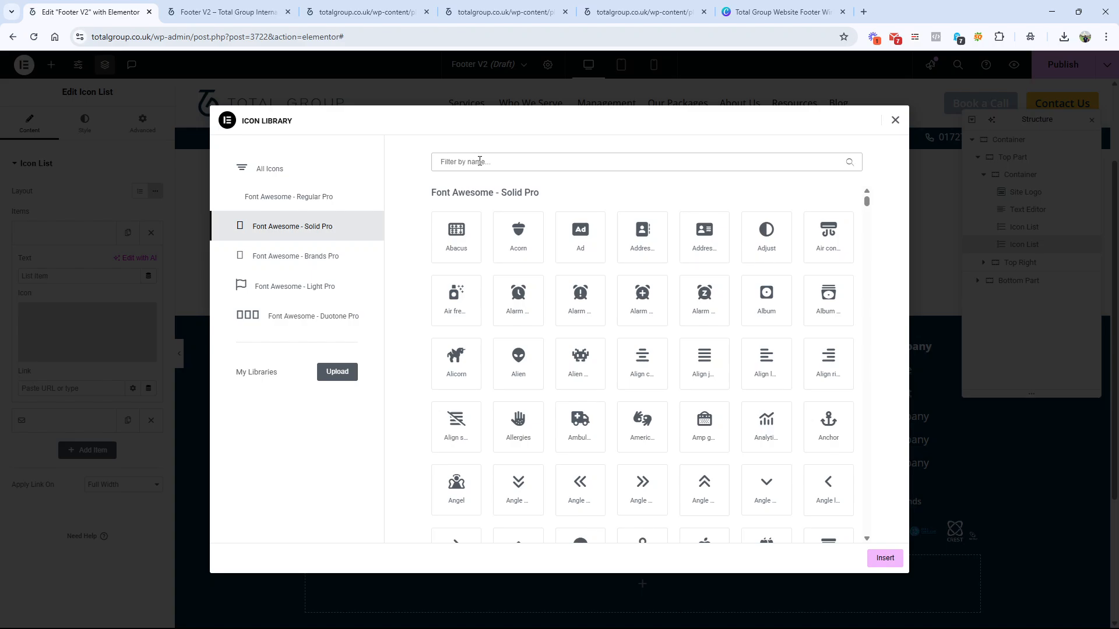
text(gih)
key(BackSpace)
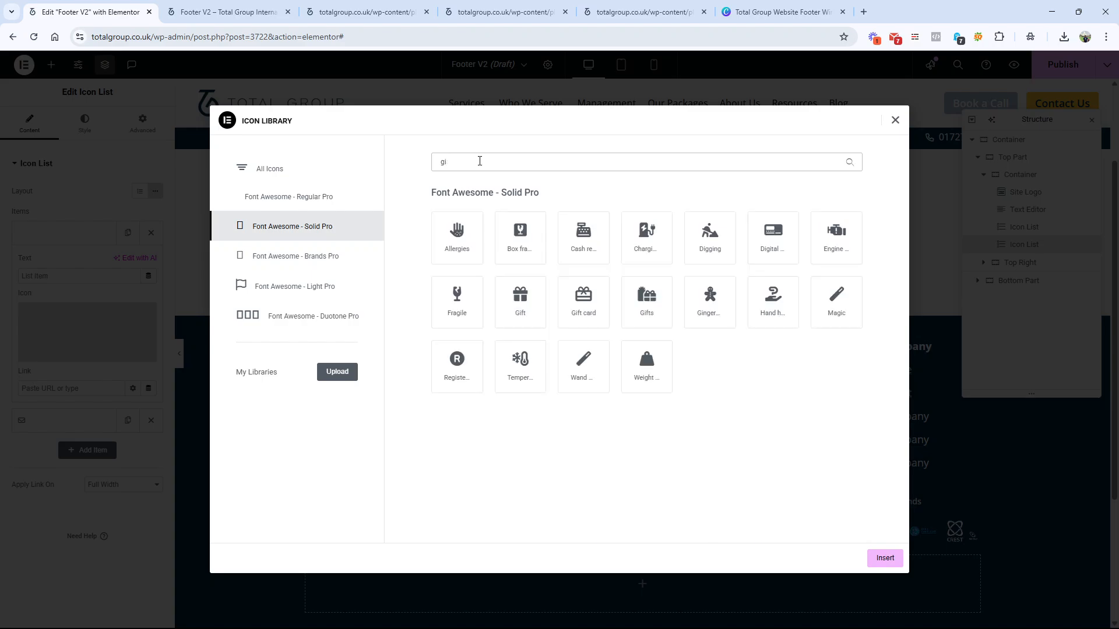
key(BackSpace)
text(o)
key(BackSpace)
key(BackSpace)
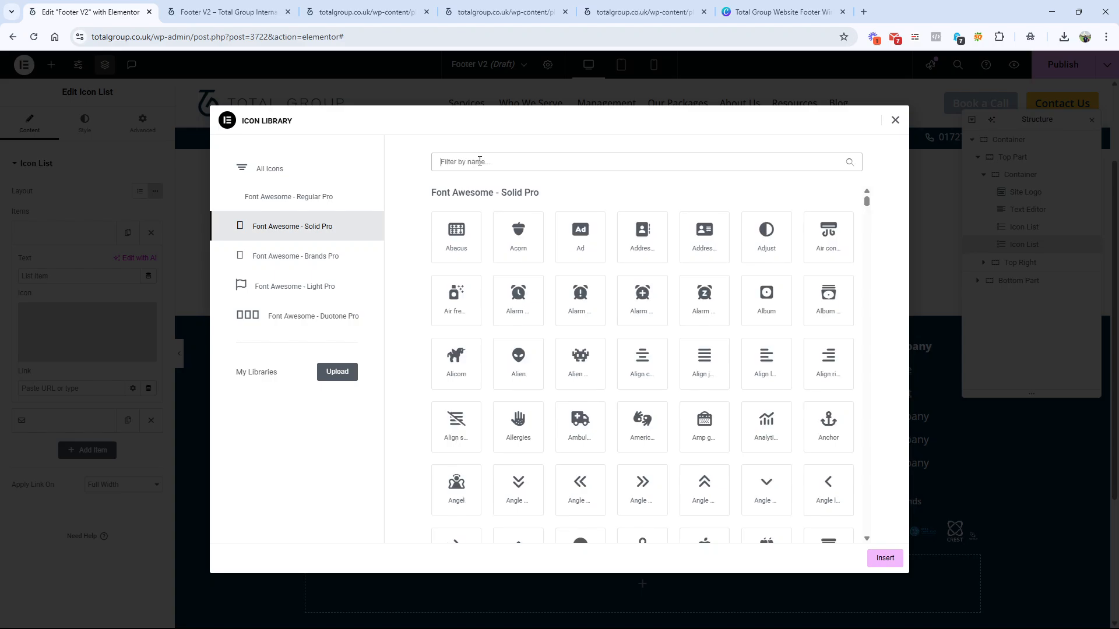
text(you)
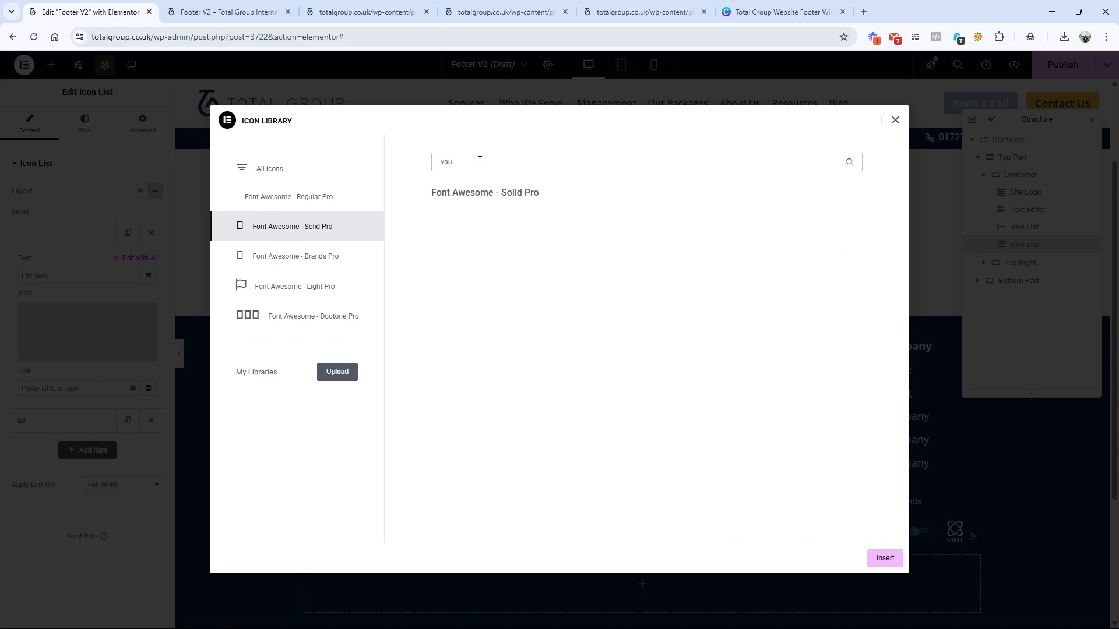
key(BackSpace)
key(BackSpace)
key(BackSpace)
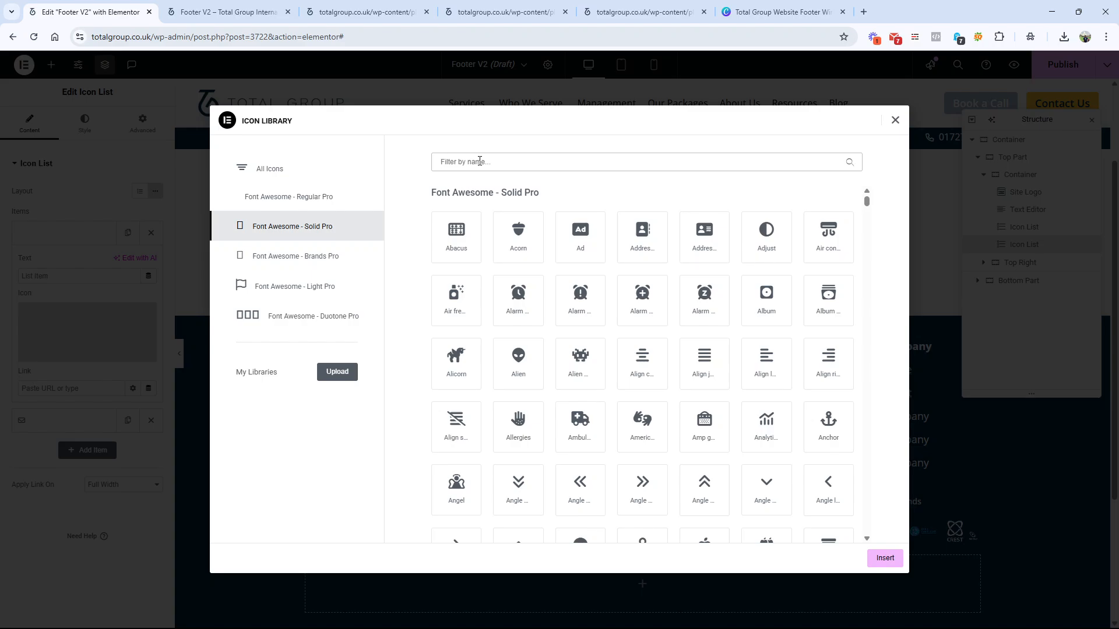
Step: Set the inline list's first icon to the Solid Pro Acorn and replace the second item's envelope with the exclamation triangle
click(531, 226)
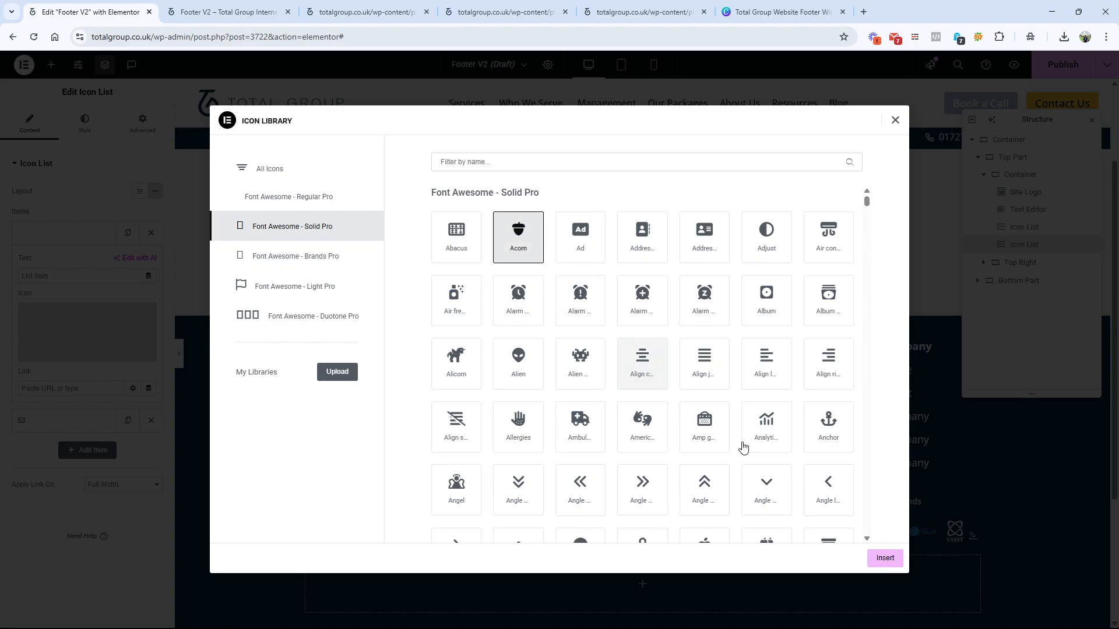
click(885, 558)
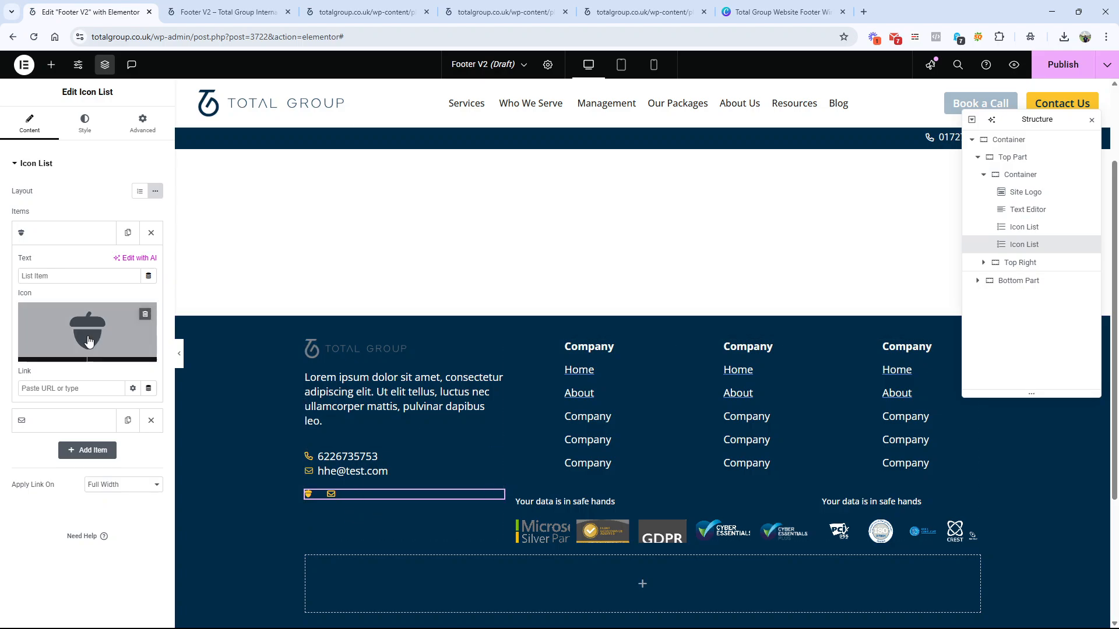
click(35, 420)
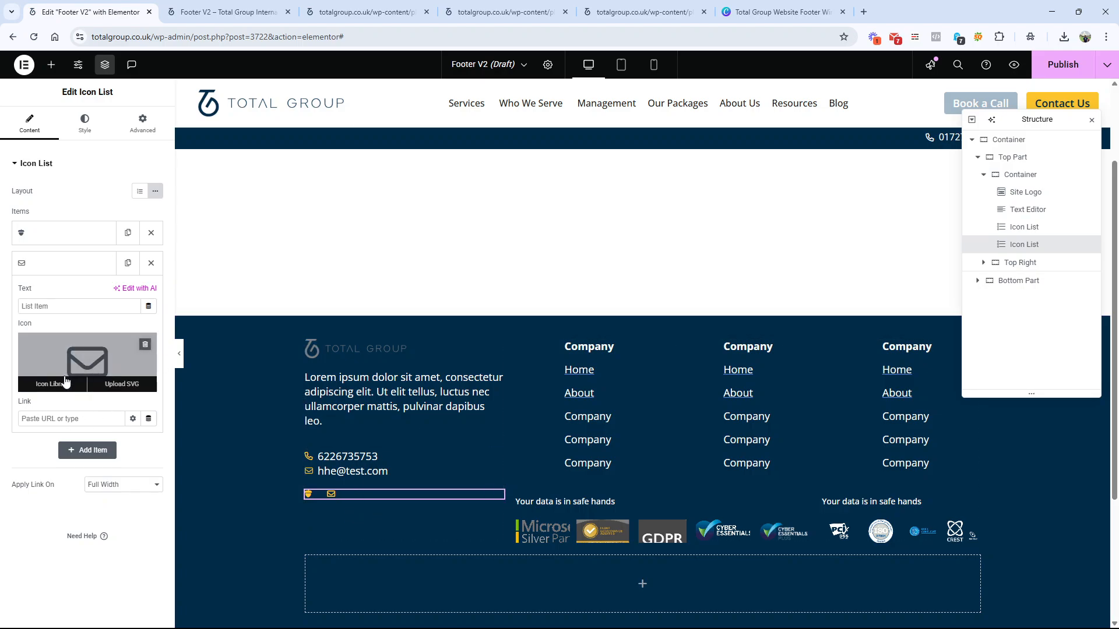
click(65, 383)
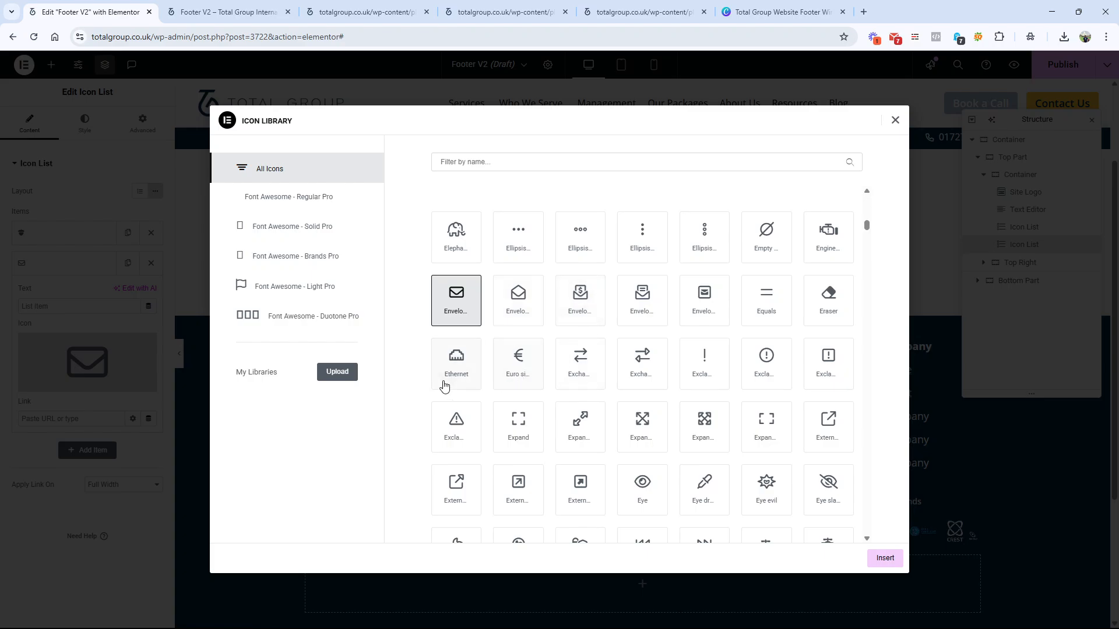
click(461, 428)
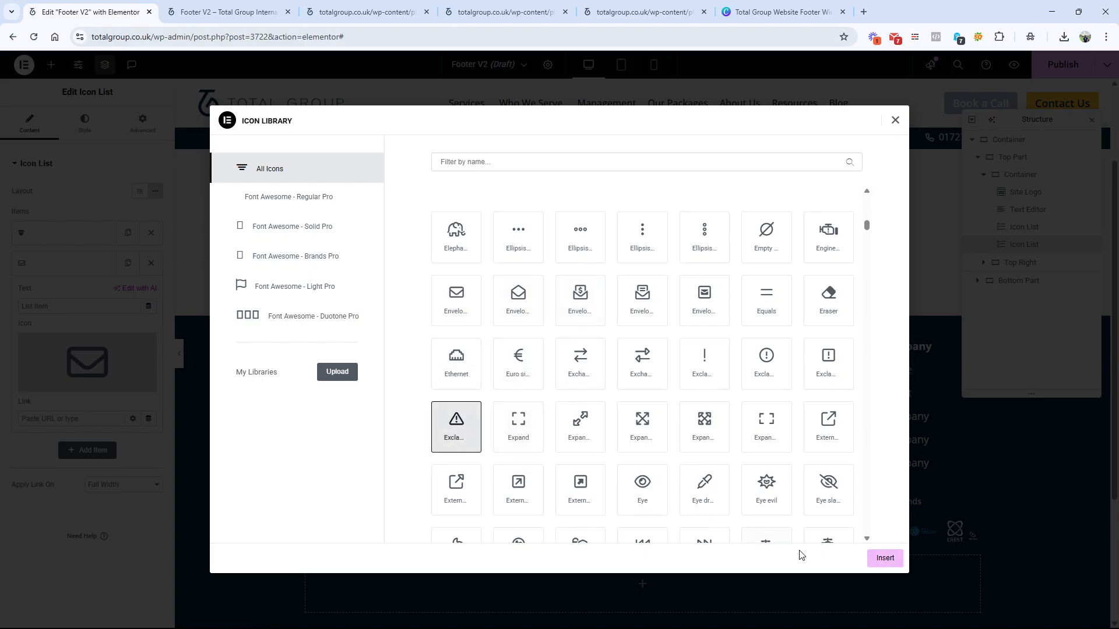
click(879, 558)
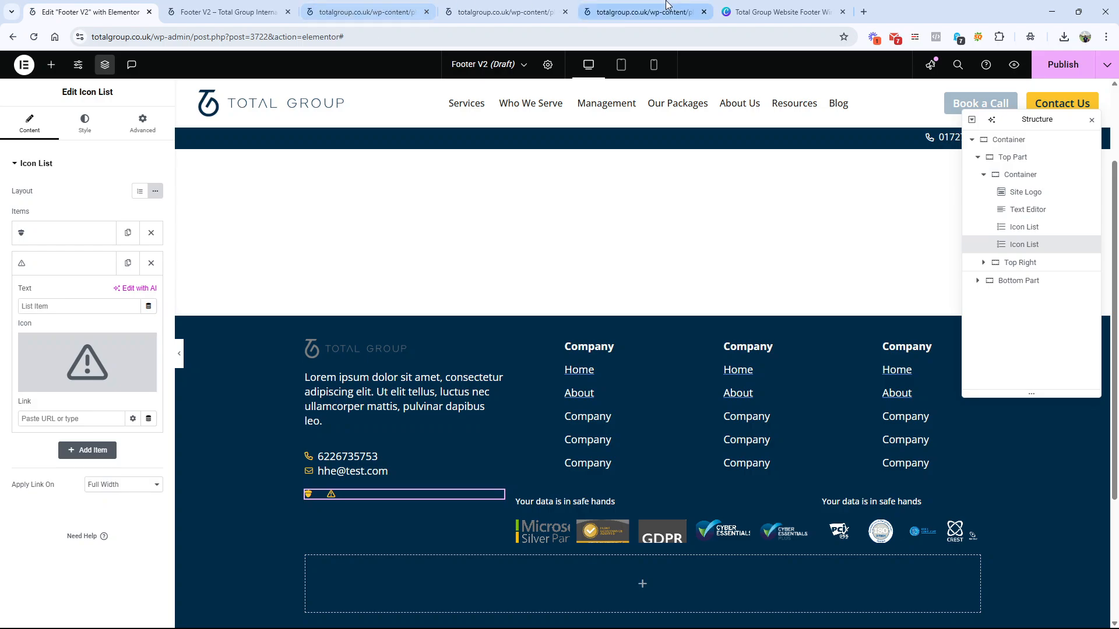
Step: Check the social icons in the Canva wireframe, tighten the space between the inline list's icons and set their size to 26 px
click(781, 12)
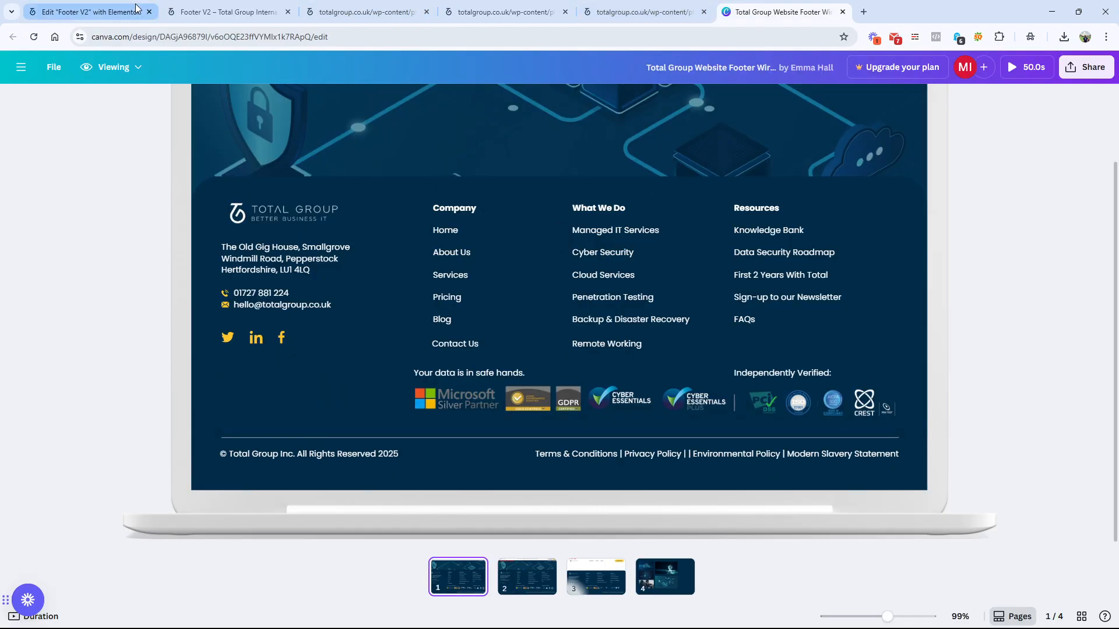
click(105, 6)
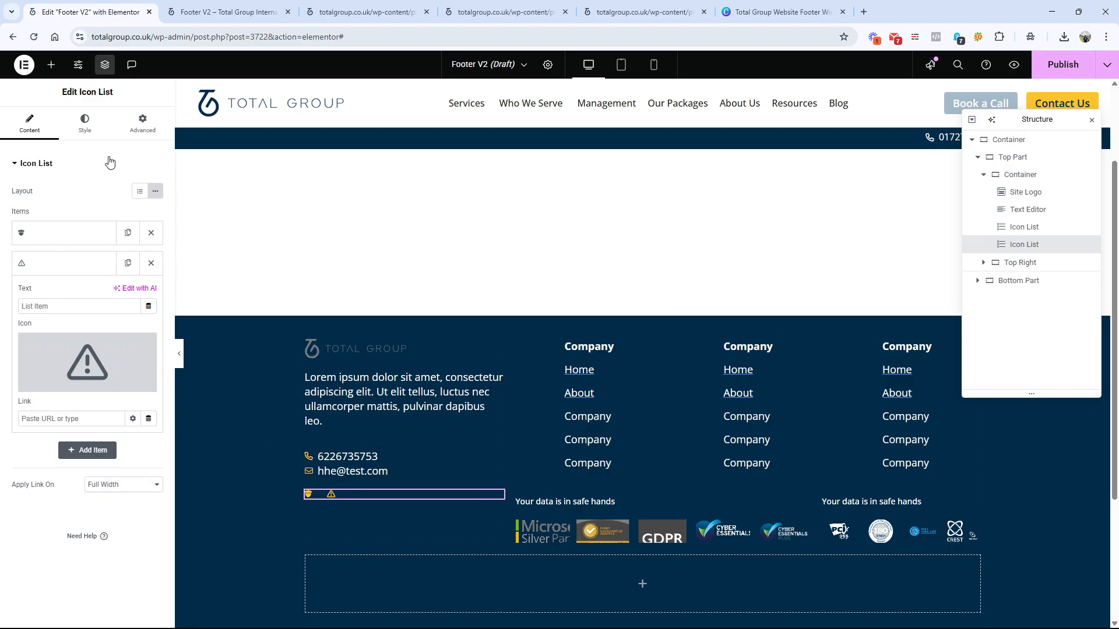
click(96, 138)
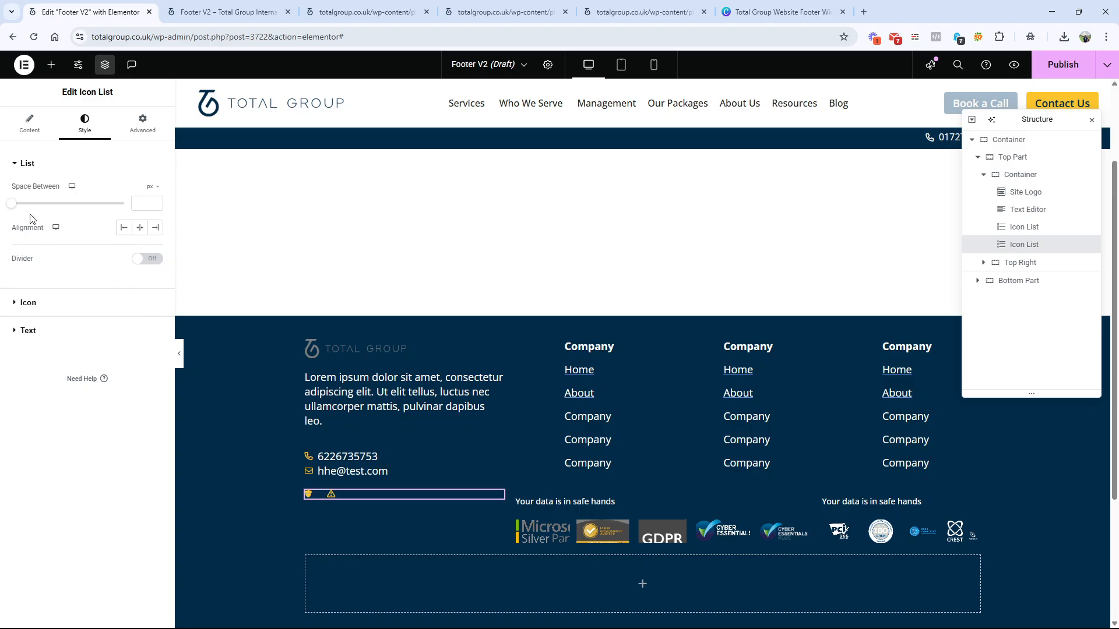
drag(11, 207, 21, 208)
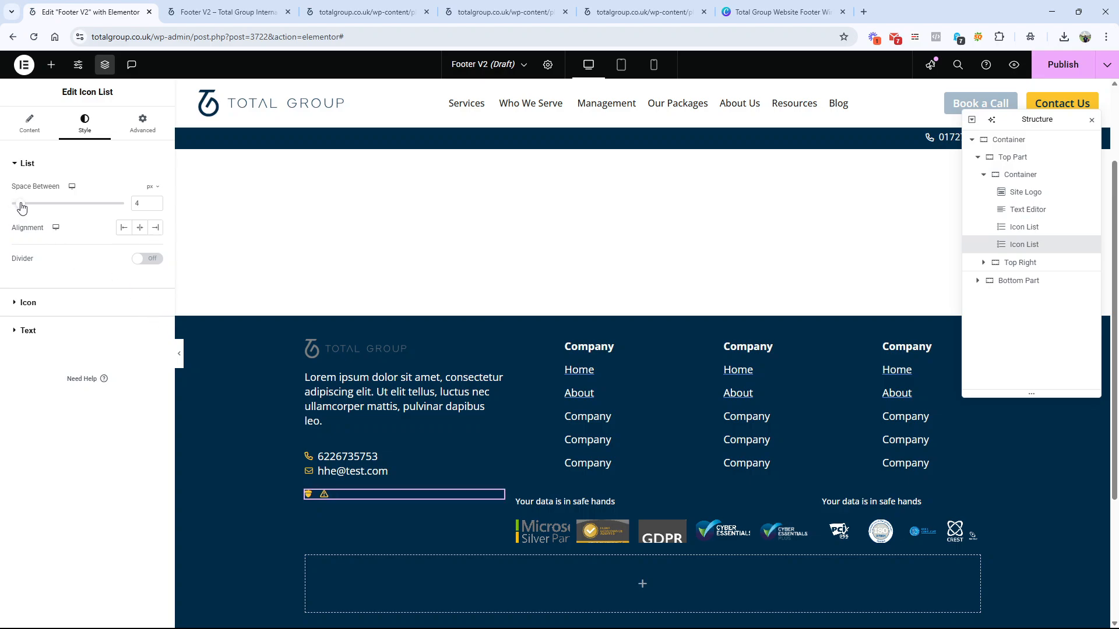
click(45, 308)
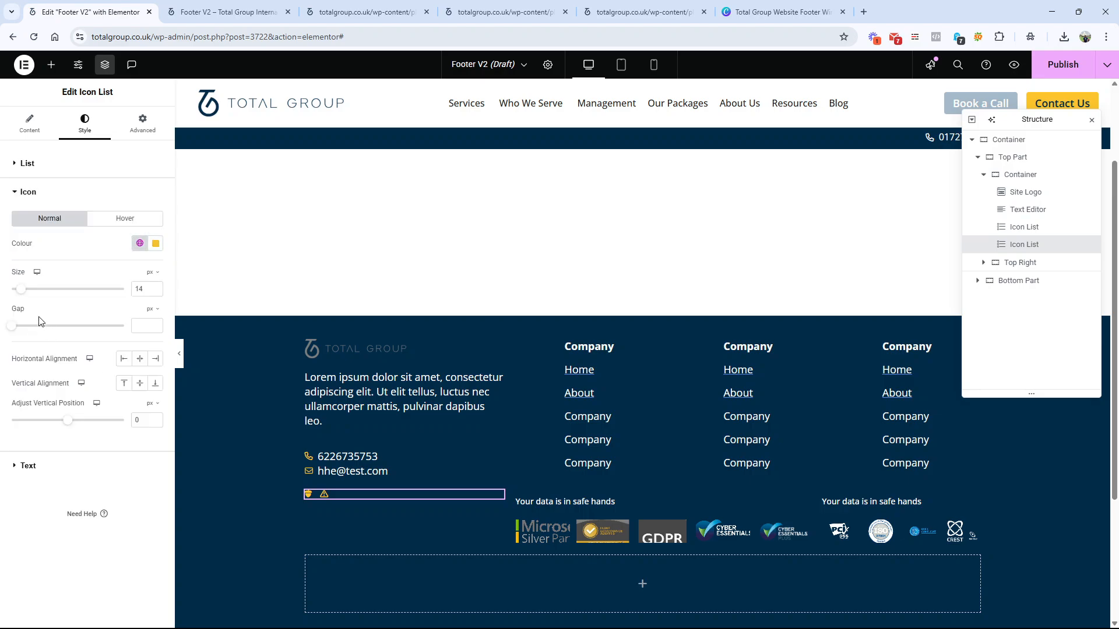
drag(25, 290, 37, 294)
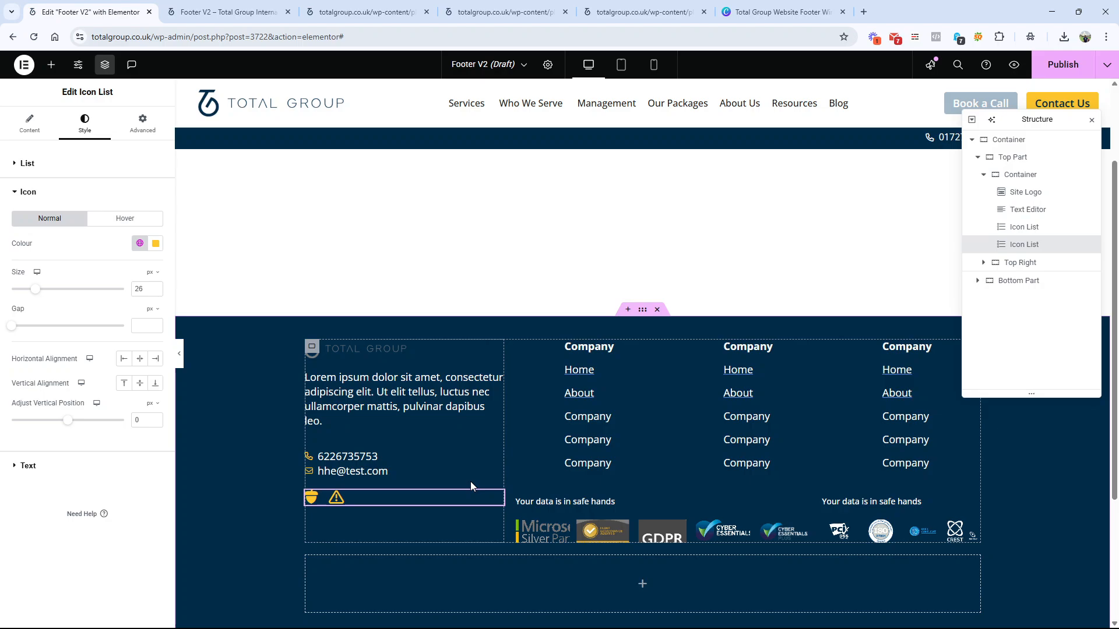
Step: Compare the top part of the Elementor footer with the Canva wireframe and return to the editor
scroll(504, 465, down, 3)
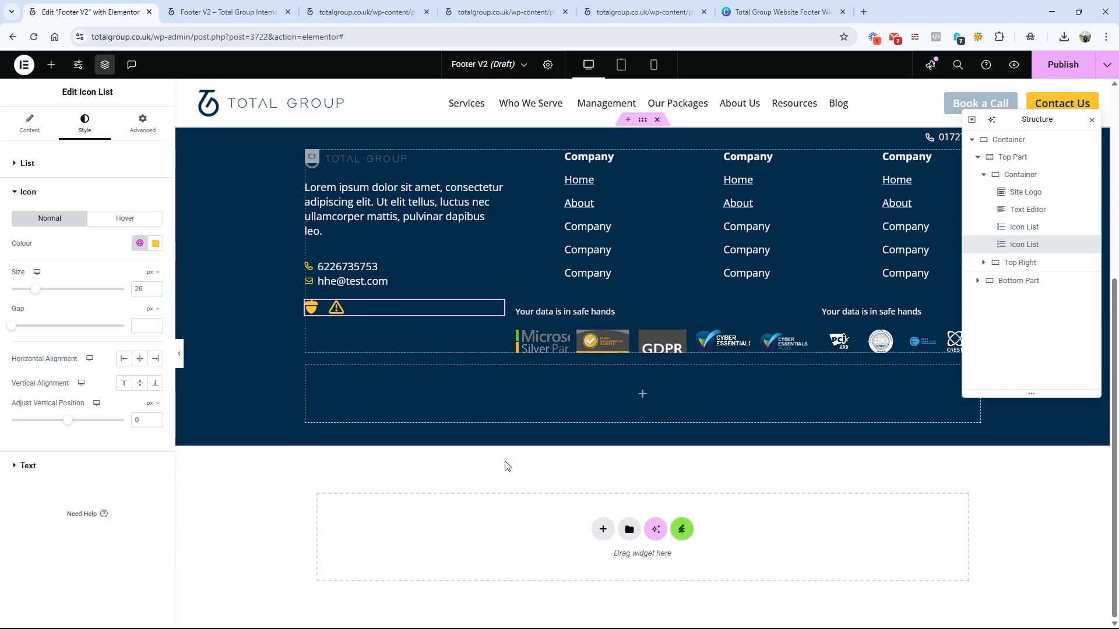
scroll(506, 464, up, 4)
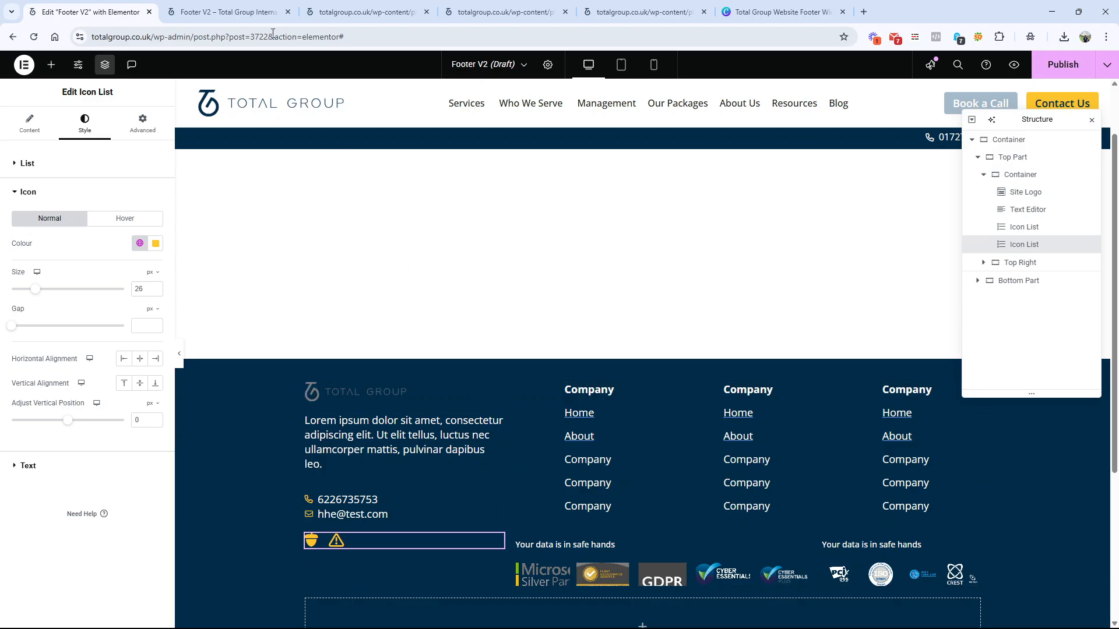
click(256, 12)
click(780, 12)
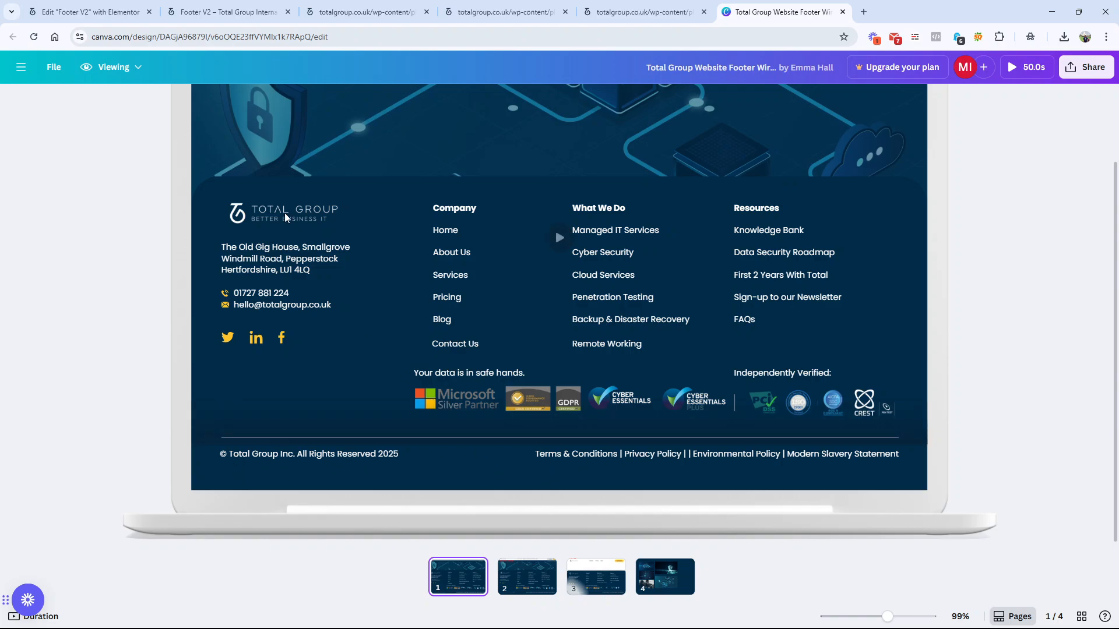
click(227, 12)
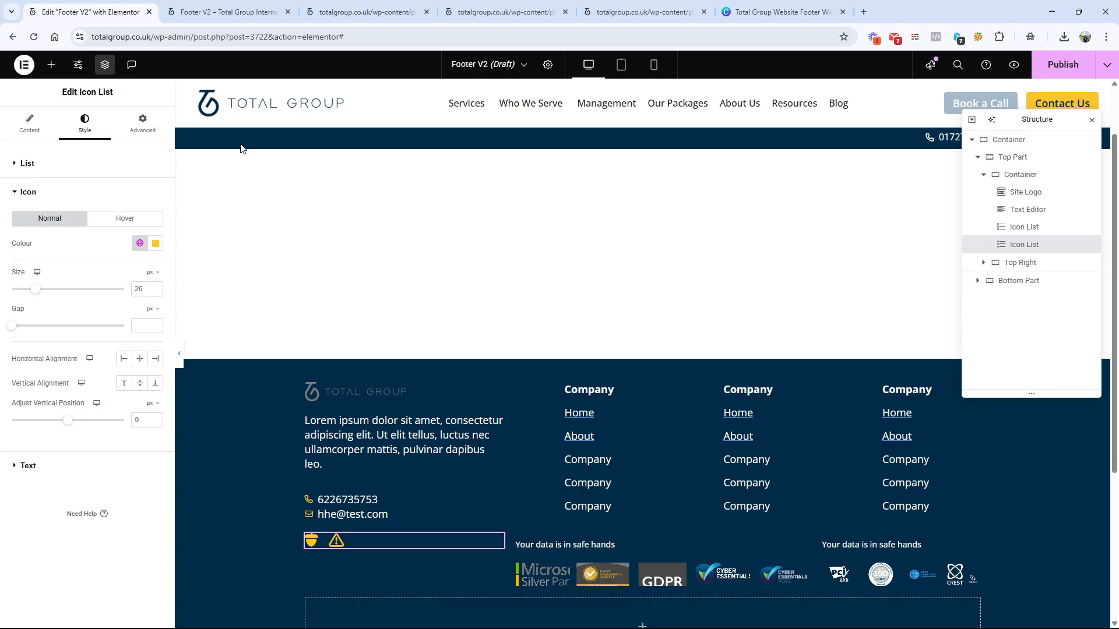
click(90, 12)
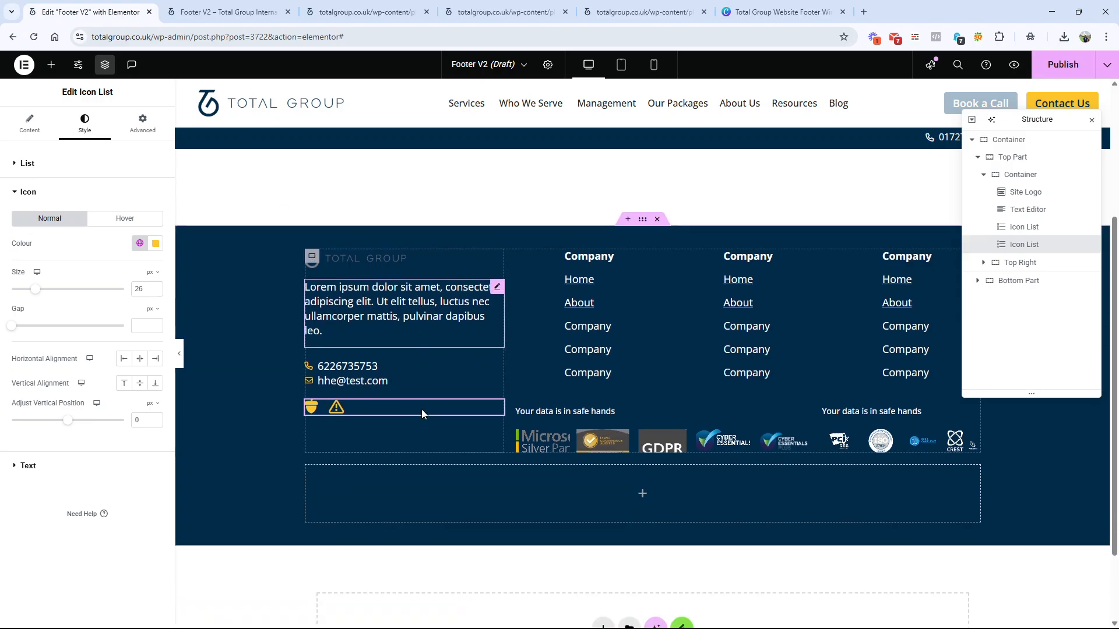
Step: Select the empty Bottom Part container, and in the Canva wireframe examine the bottom row and highlight "© Total Group Inc. All Rights Reserved 2025"
scroll(524, 402, down, 2)
click(312, 373)
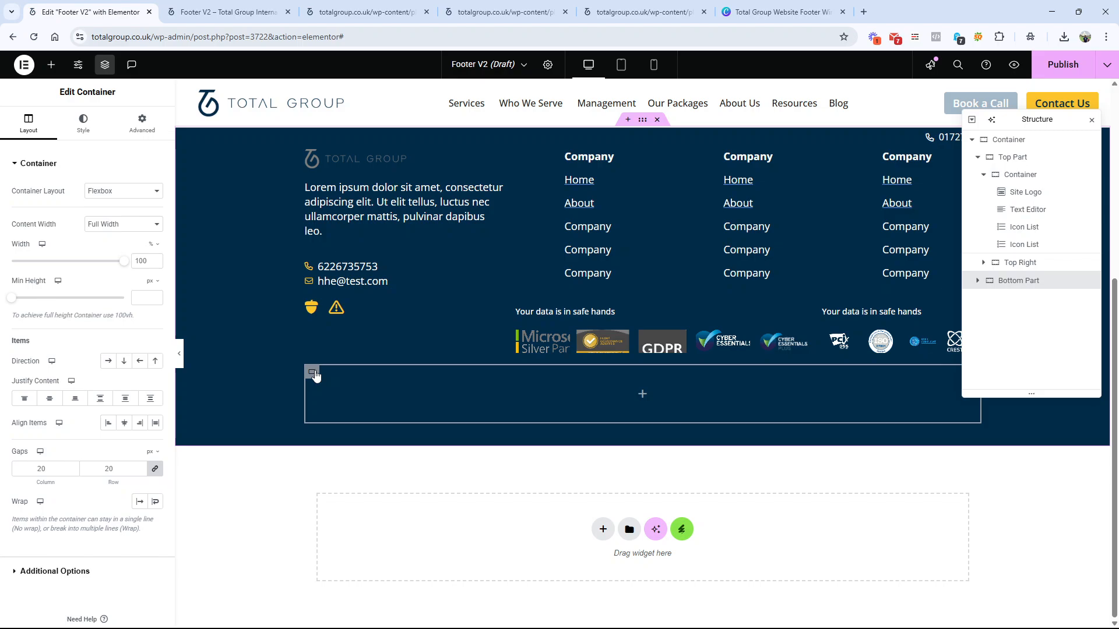
click(775, 12)
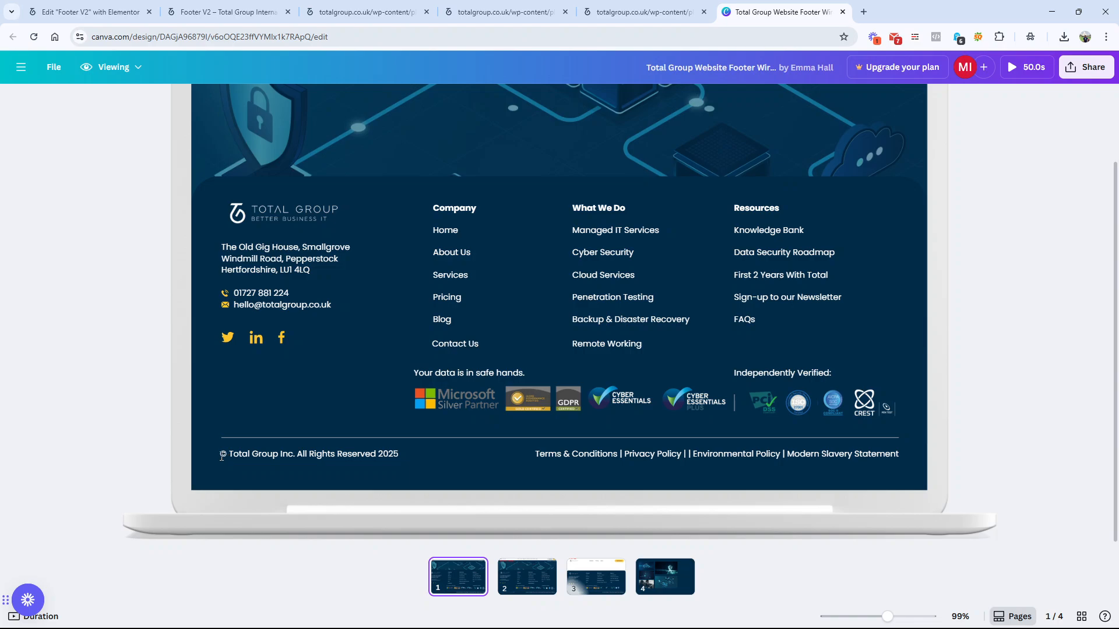
drag(221, 456, 395, 454)
drag(537, 455, 835, 460)
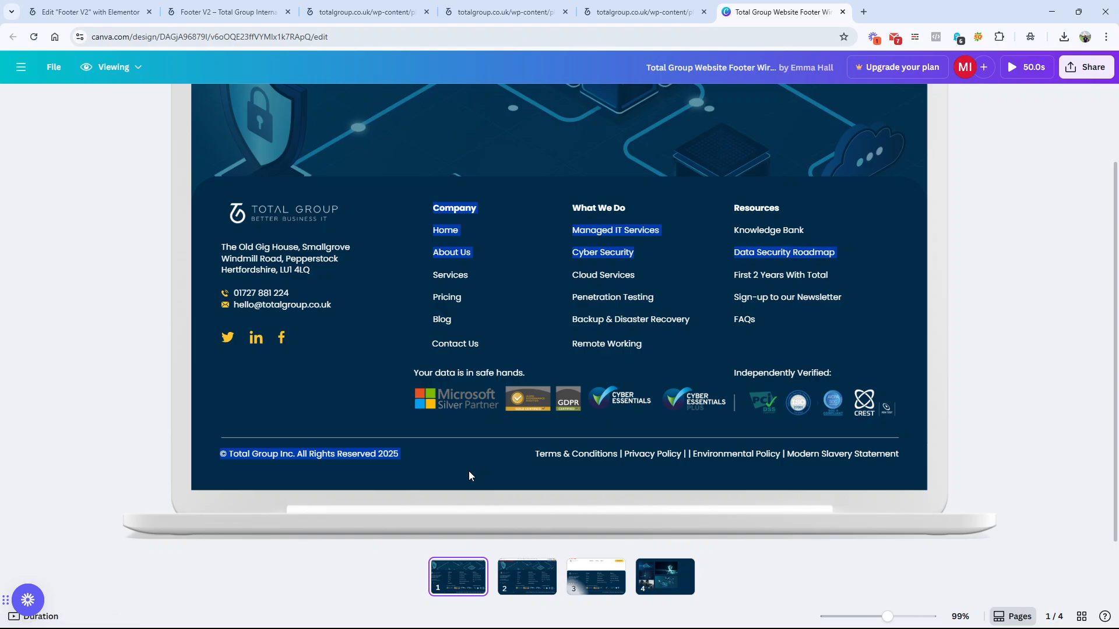
triple_click(343, 452)
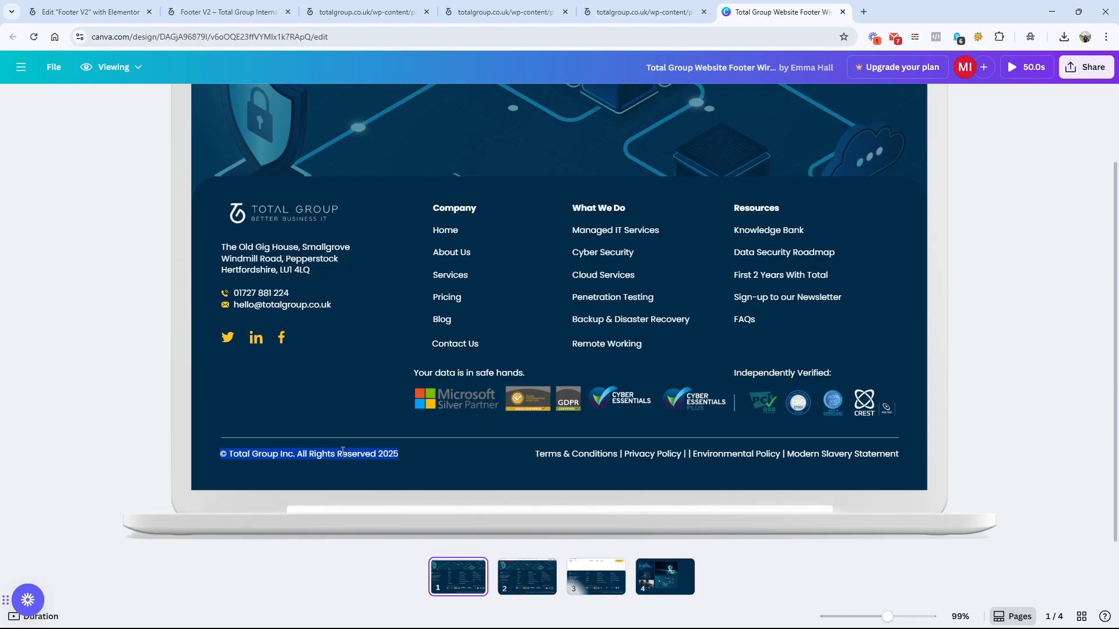
Step: Return to the Elementor editor and compare the settings of the "Your data is in safe hands" heading with the lorem ipsum text block
double_click(341, 453)
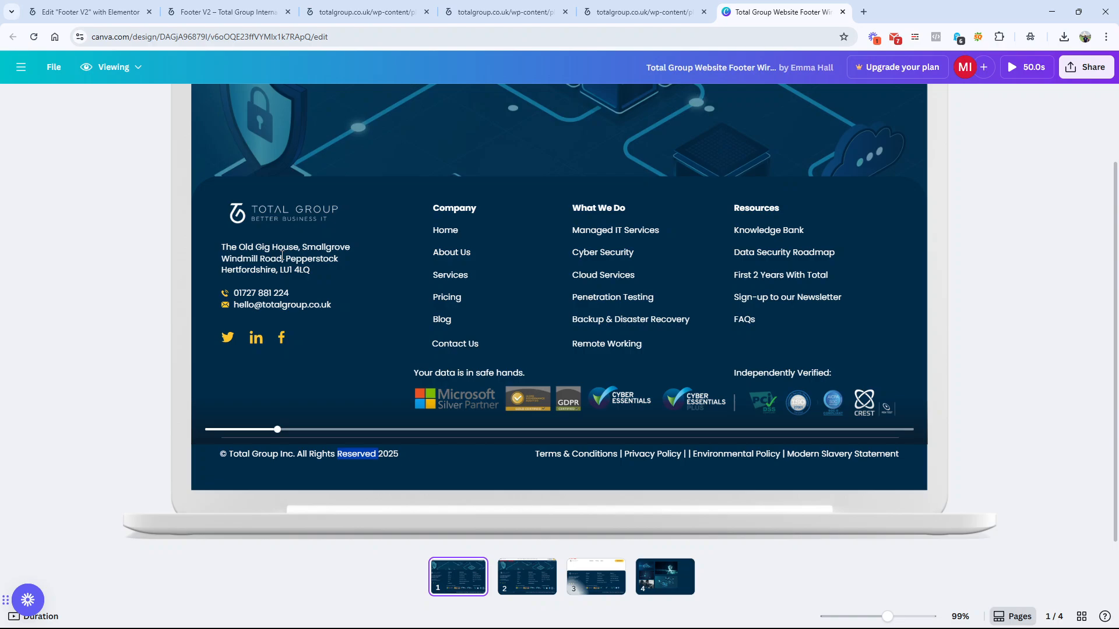
click(93, 12)
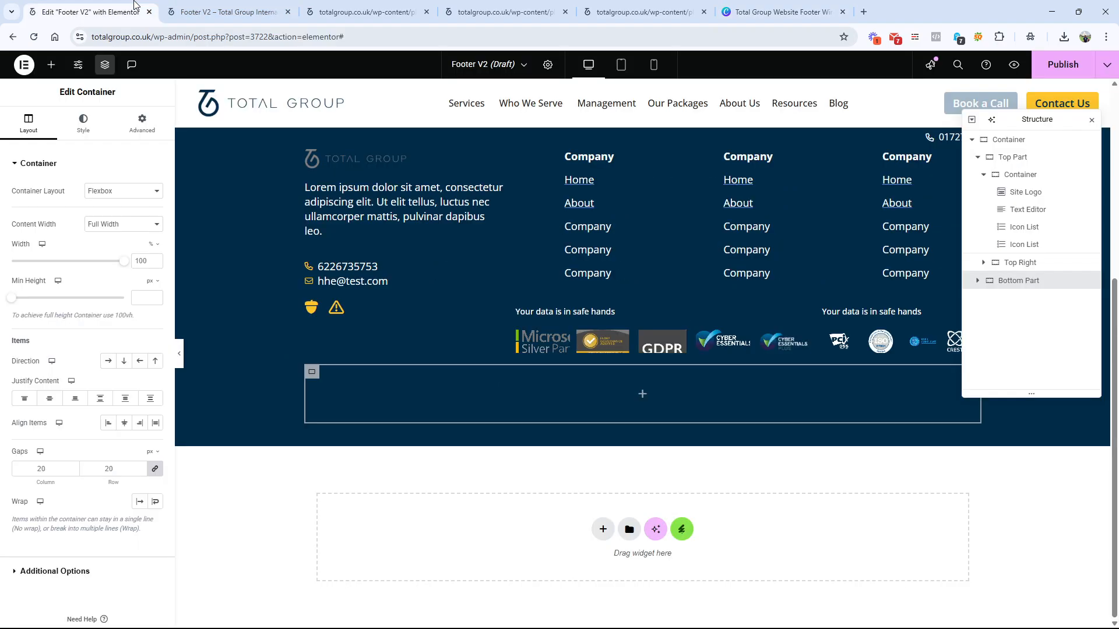
click(553, 310)
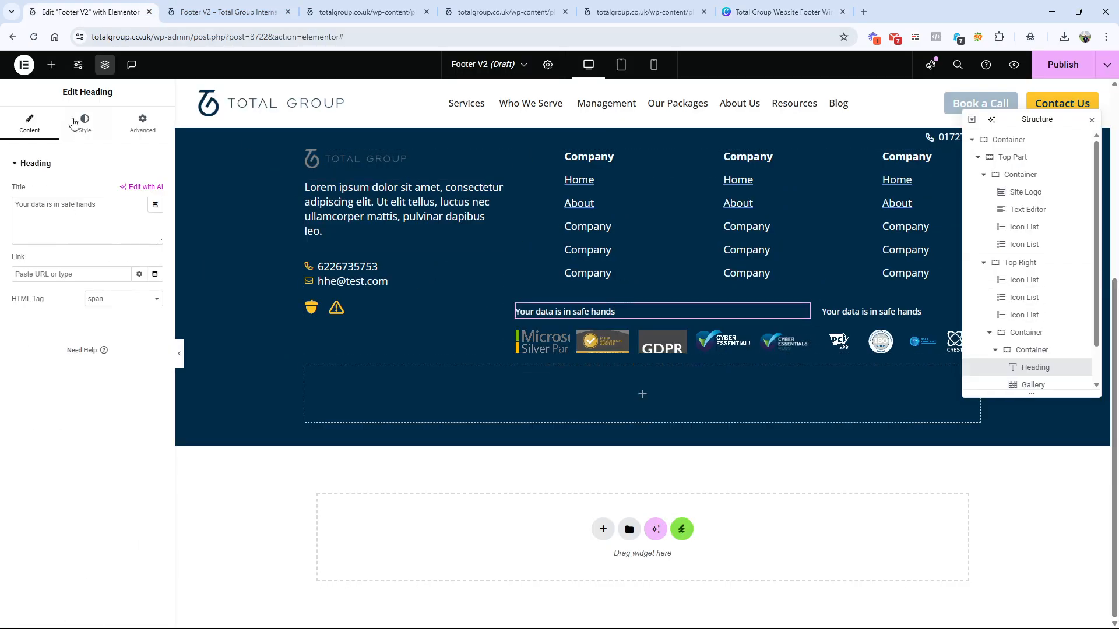
click(396, 202)
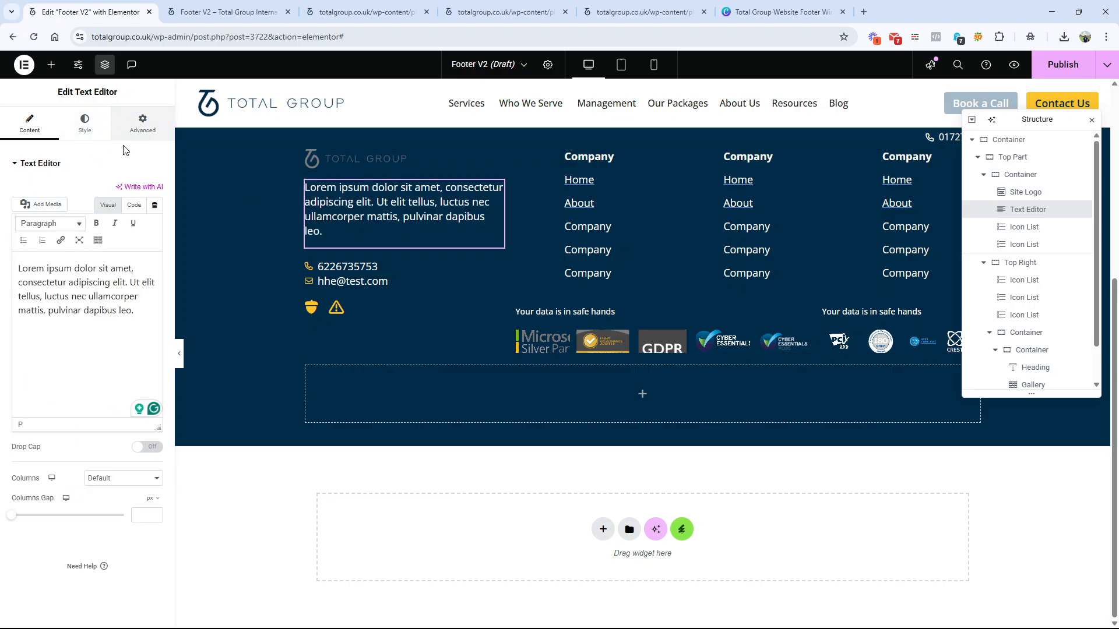
click(520, 311)
click(123, 298)
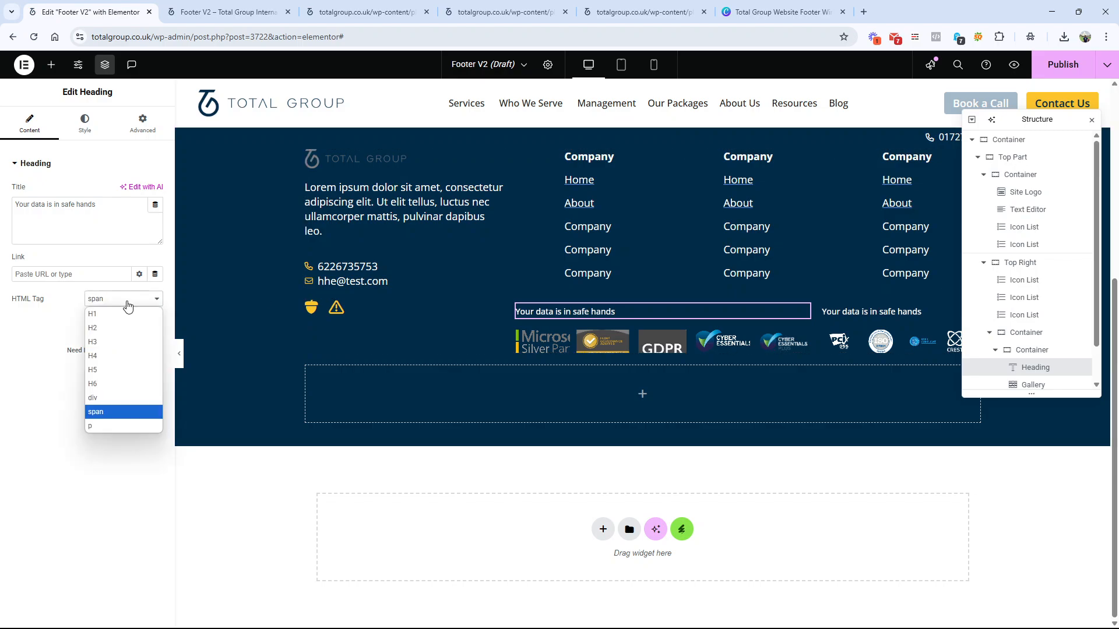
Step: Copy the lorem ipsum paragraph and place a duplicate of the "Your data is in safe hands" heading between the logo and that paragraph
click(460, 239)
click(118, 332)
key(ctrl+a)
key(ctrl+c)
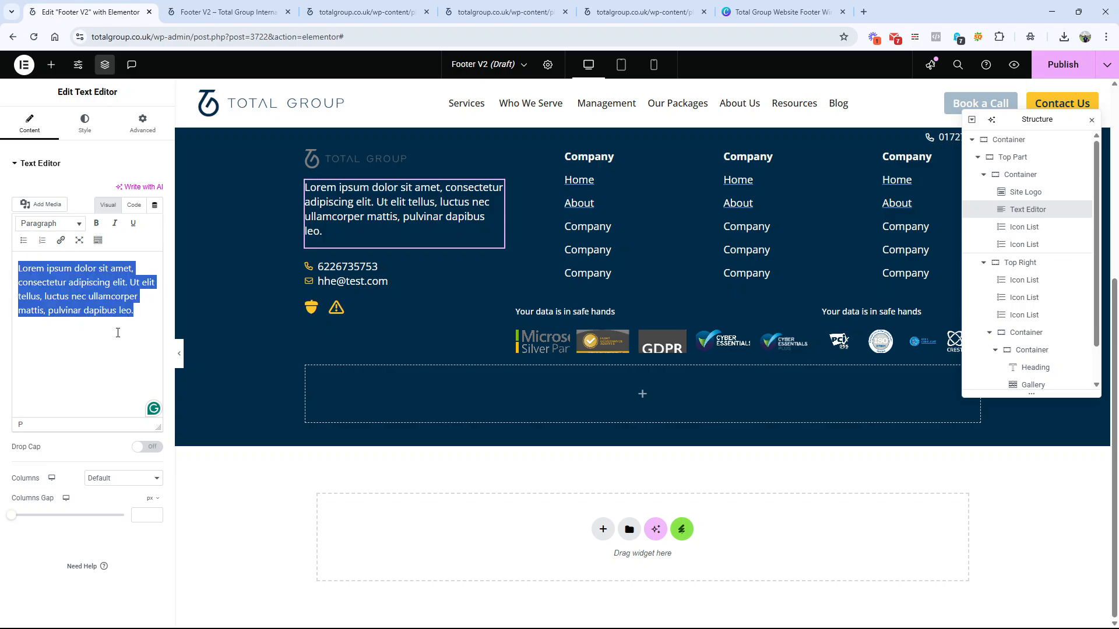
right_click(562, 314)
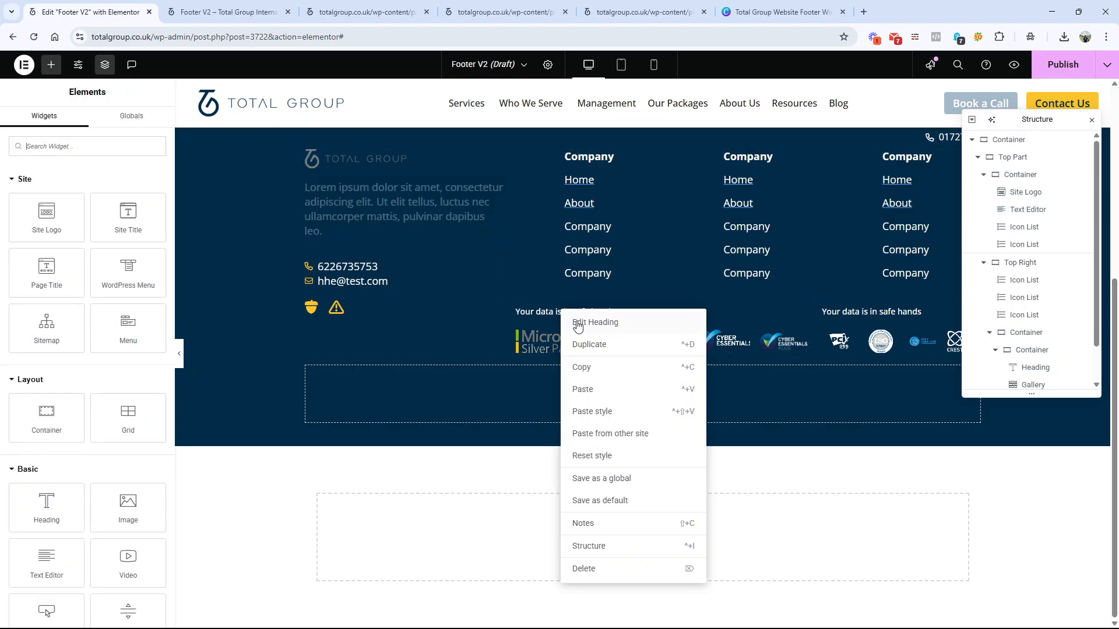
click(591, 345)
drag(591, 340, 378, 196)
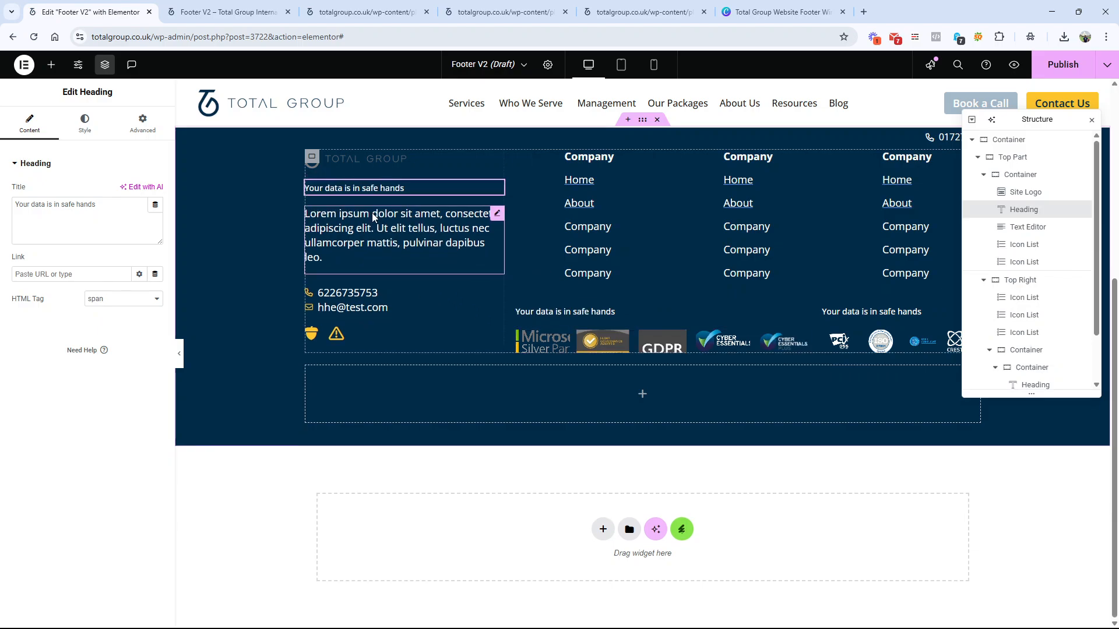
Step: Delete the Text Editor widget from the logo column and replace the duplicated heading's title with the copied lorem ipsum text
right_click(371, 229)
click(409, 491)
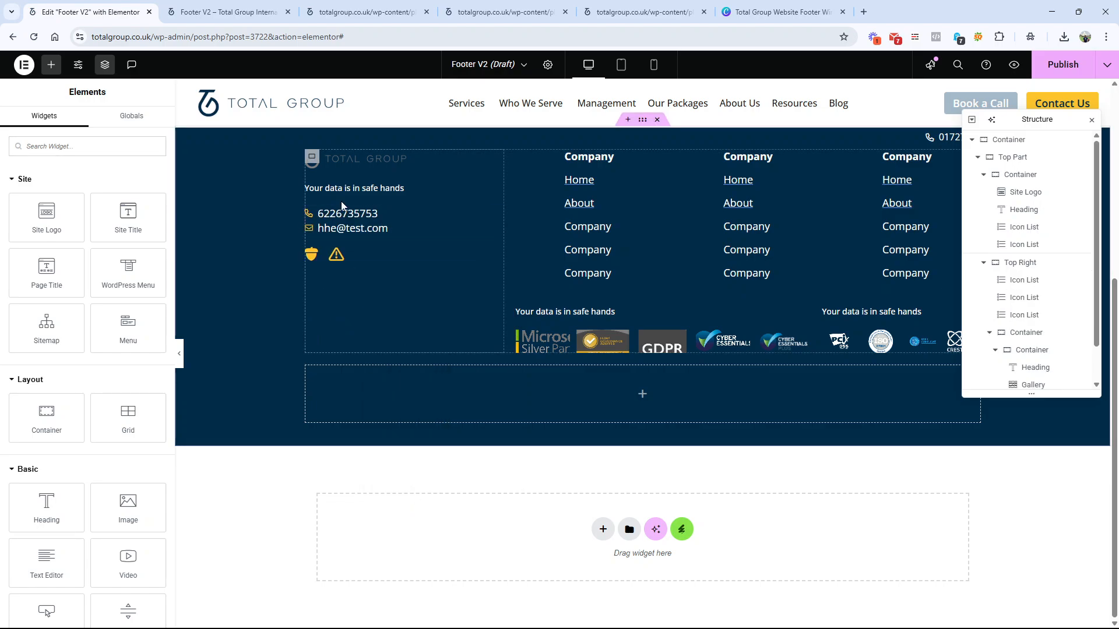
click(378, 187)
triple_click(119, 206)
key(ctrl+v)
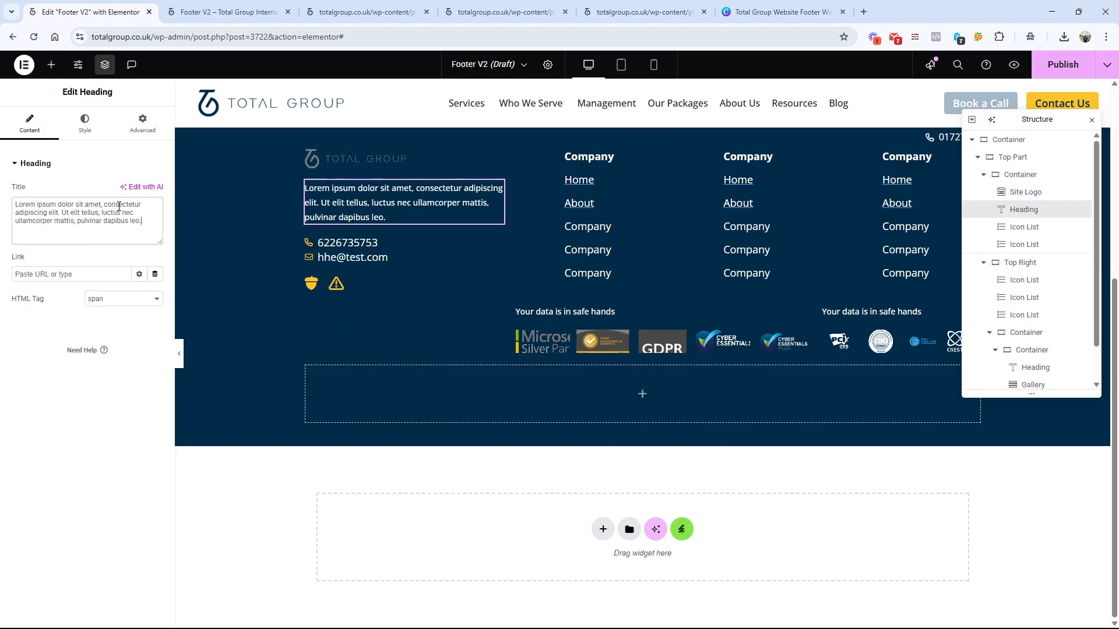
Step: Set the lorem ipsum heading's HTML tag to p and reset its typography to the default
click(140, 304)
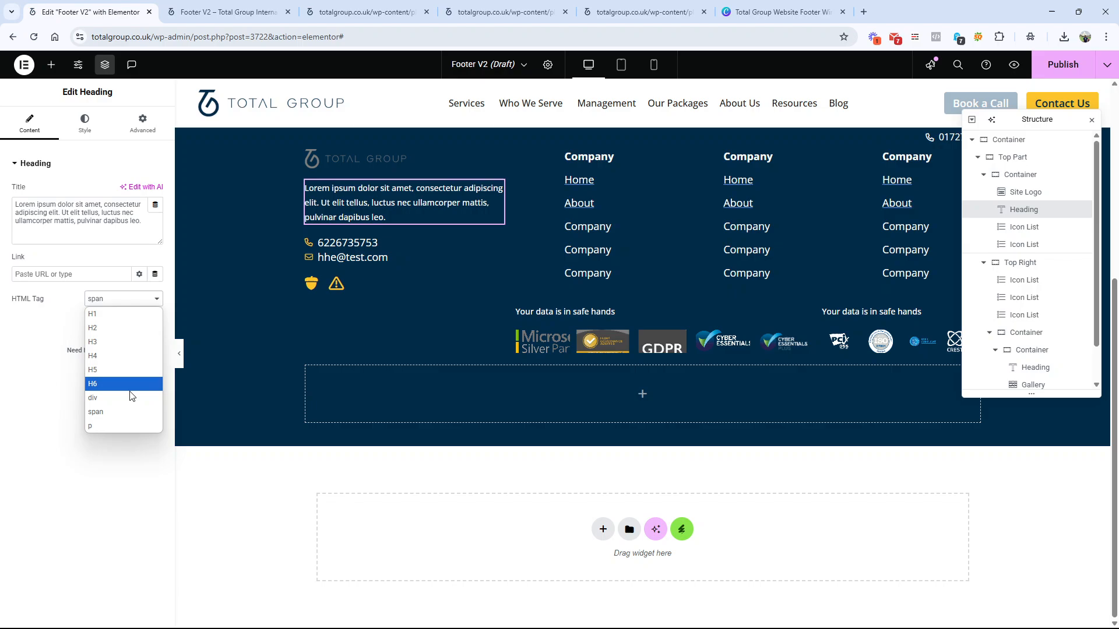
click(125, 429)
click(93, 123)
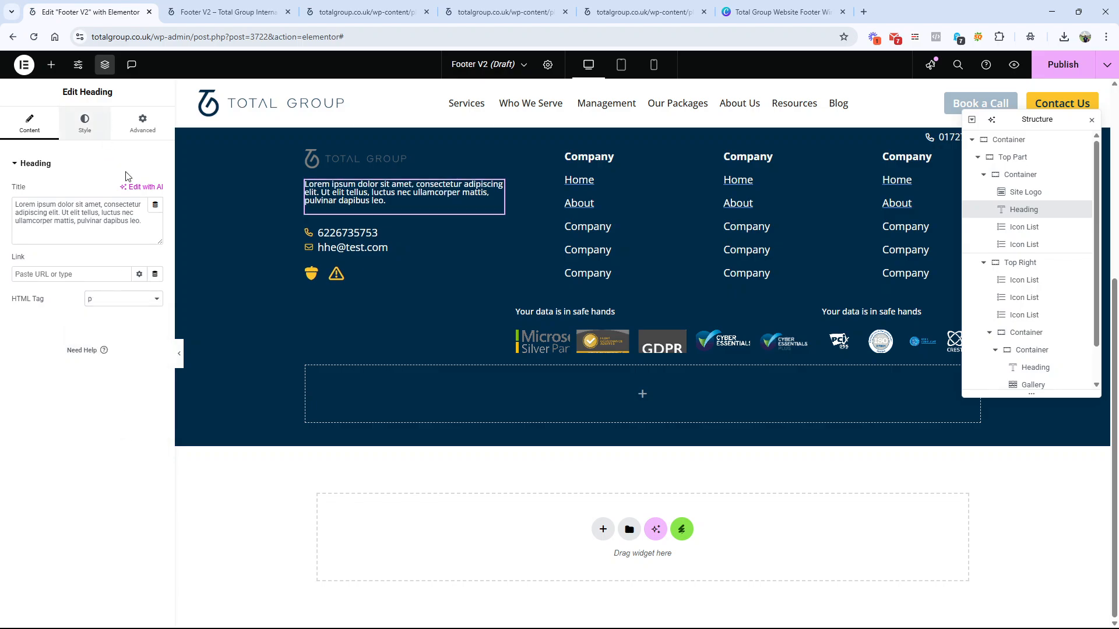
click(155, 223)
click(136, 249)
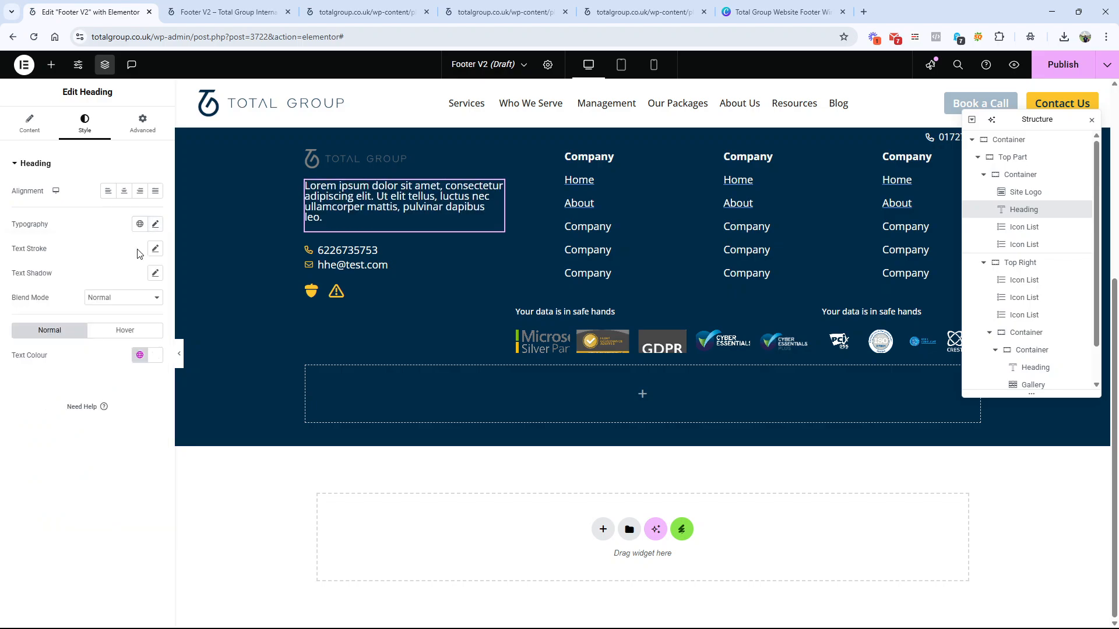
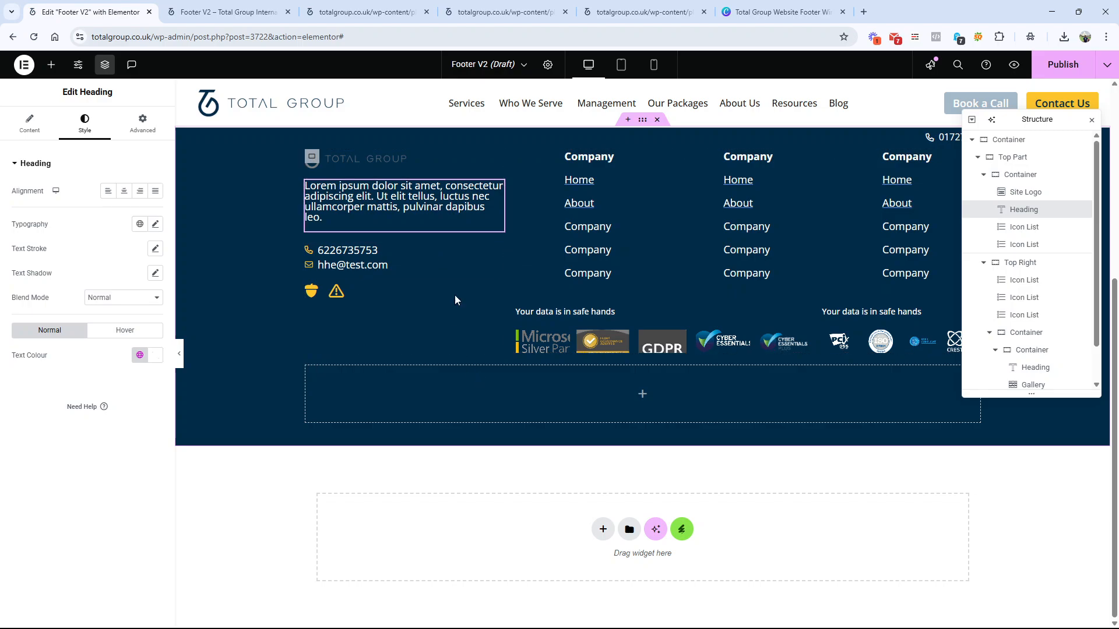
Step: Close the two leftover Elementor stylesheet pages and return to the Footer V2 editor
click(500, 12)
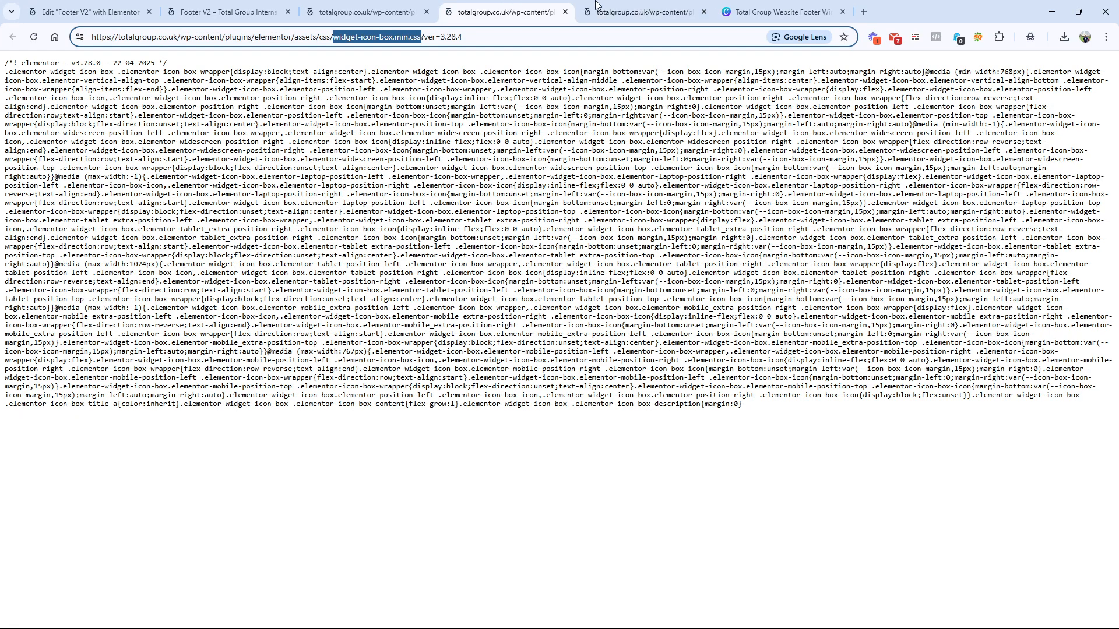
click(564, 12)
click(564, 13)
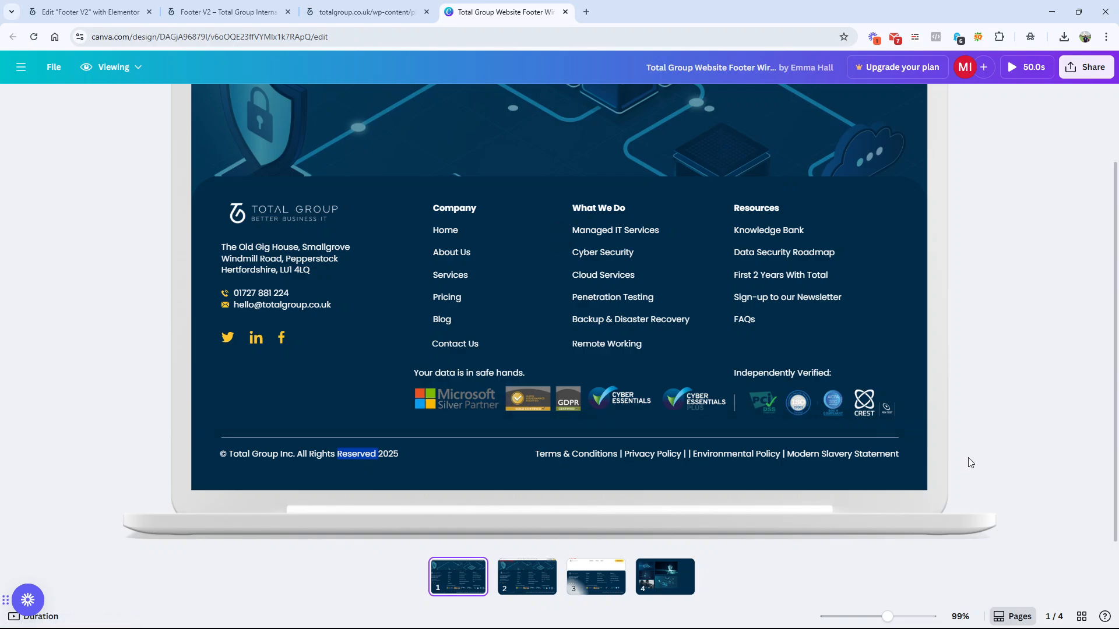
click(90, 12)
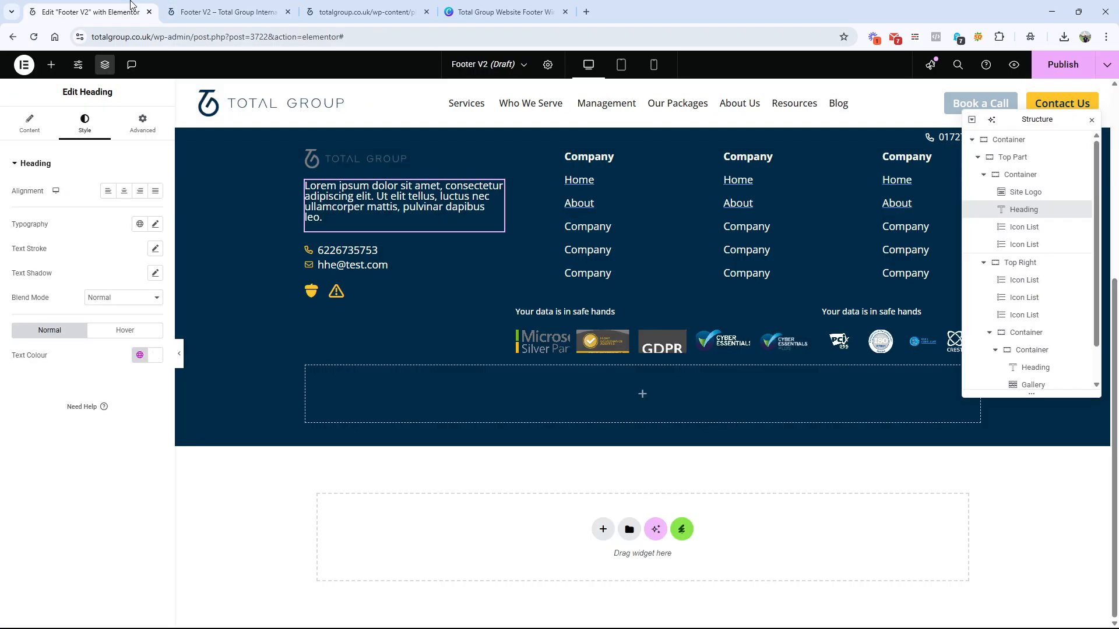
Step: Copy the lorem ipsum heading under the logo and paste it into the empty Bottom Part container
click(51, 64)
right_click(367, 209)
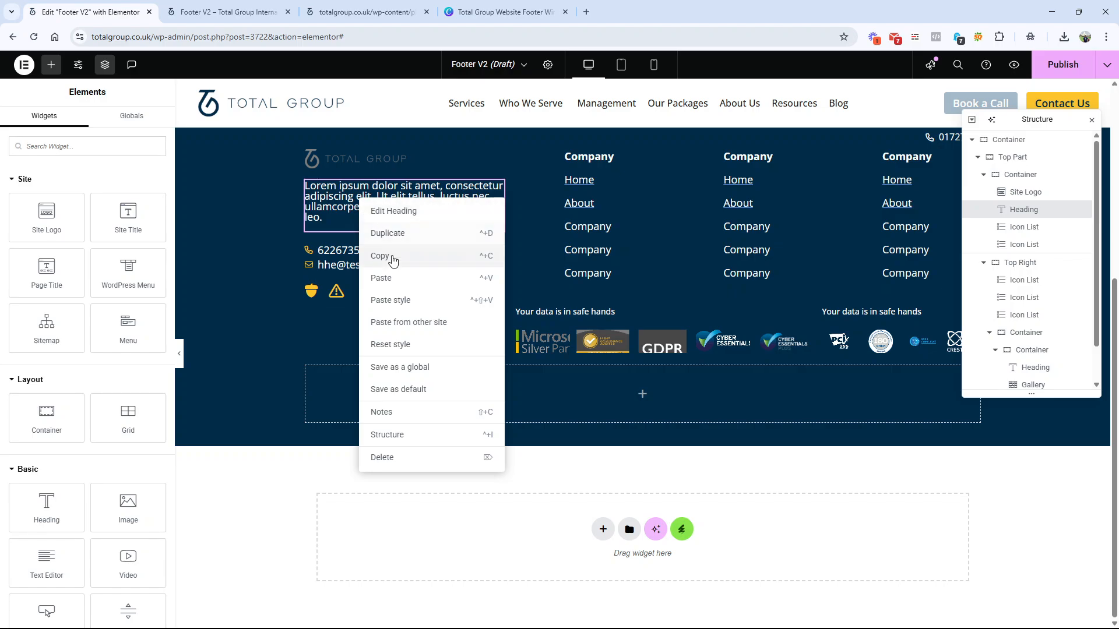
right_click(434, 319)
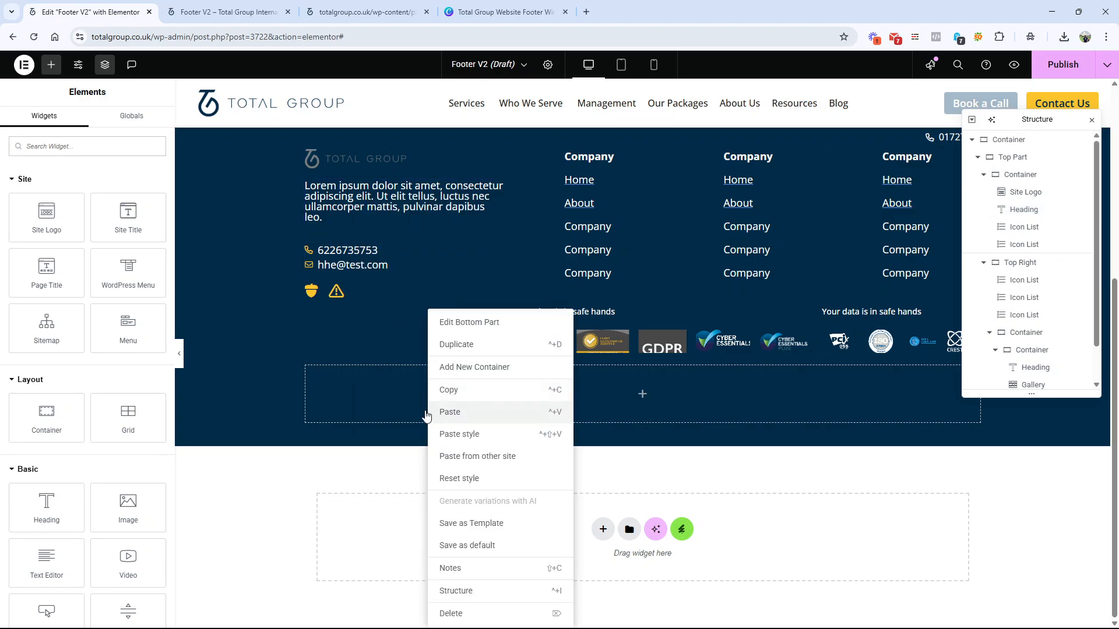
click(445, 412)
Step: Copy the line "© Total Group Inc. All Rights Reserved 2025" from the Canva wireframe and return to the Elementor editor
key(ctrl+Tab)
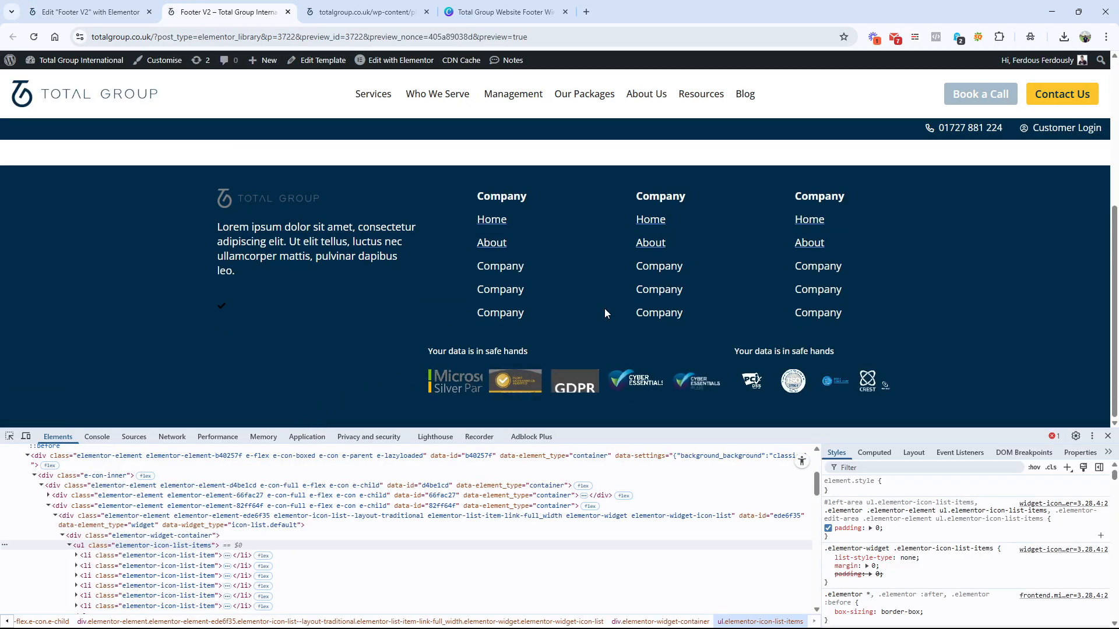
click(91, 12)
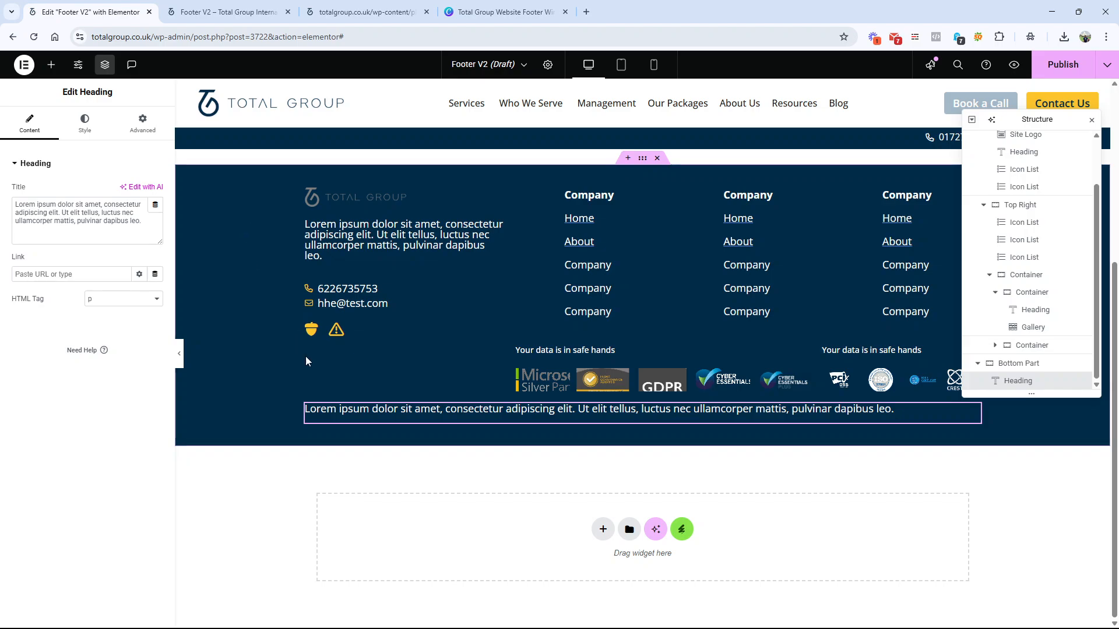
click(359, 7)
click(500, 12)
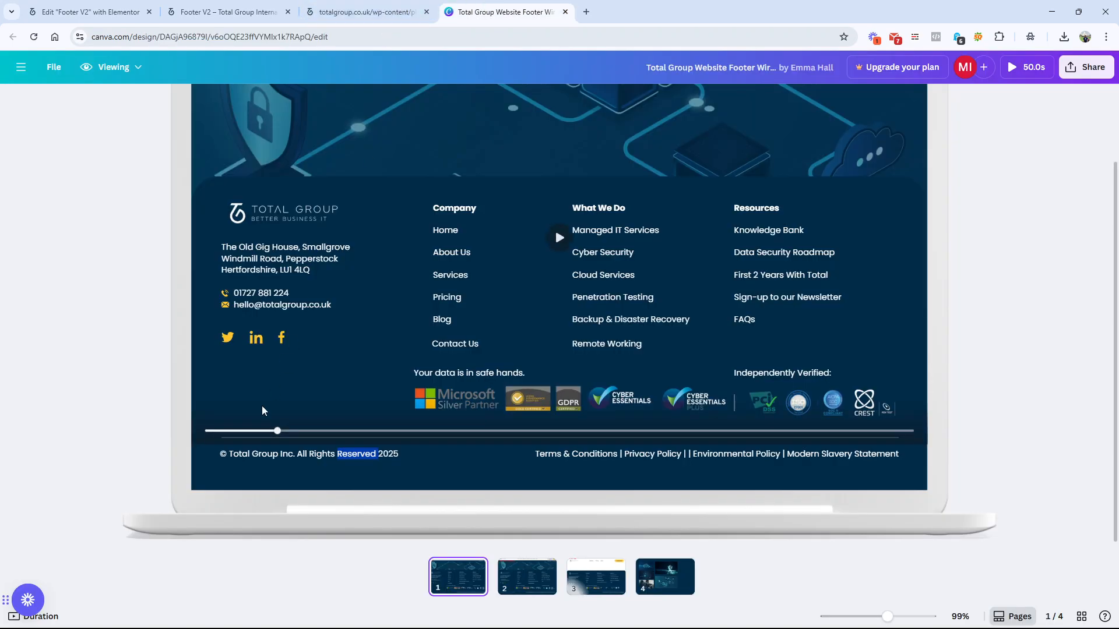
drag(230, 455, 407, 457)
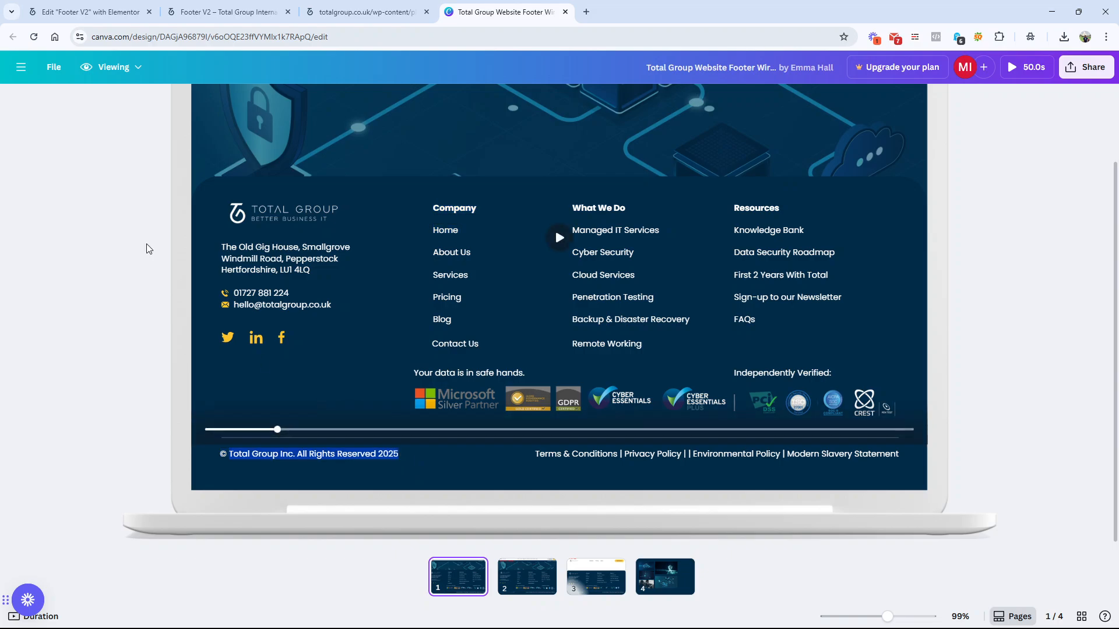
drag(222, 455, 410, 455)
click(87, 11)
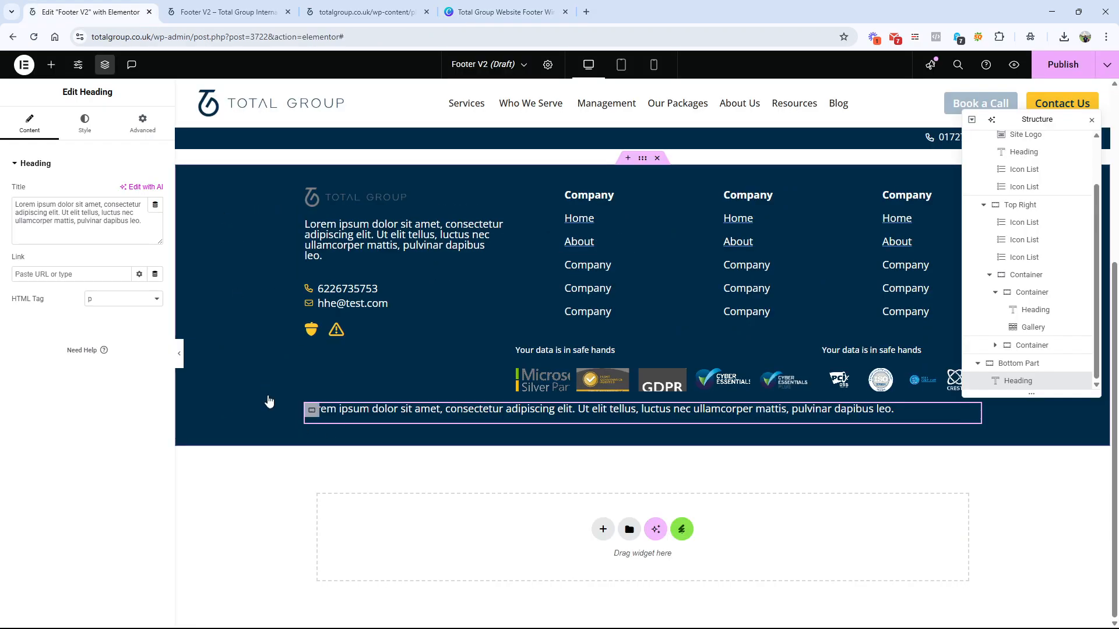
Step: Replace the Bottom Part heading's title with "© Total Group Inc. All Rights Reserved 2025"
click(56, 214)
key(ctrl+a)
key(ctrl+v)
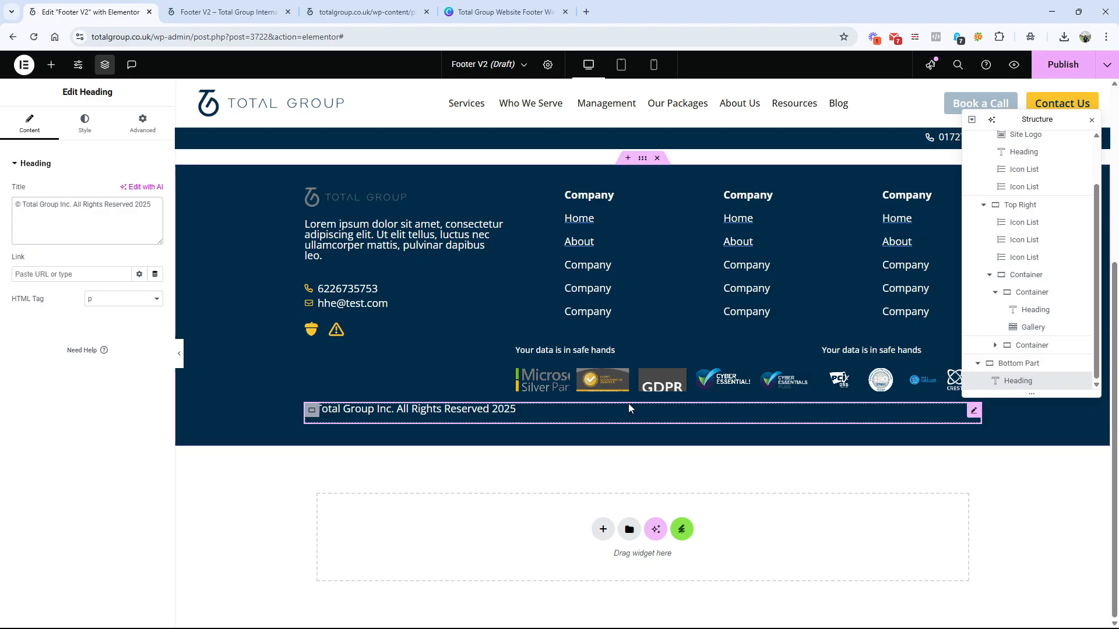
click(106, 300)
click(107, 301)
Step: Clear the Bottom Part heading's title and assign the Current Date Time dynamic tag to it
click(139, 205)
double_click(139, 205)
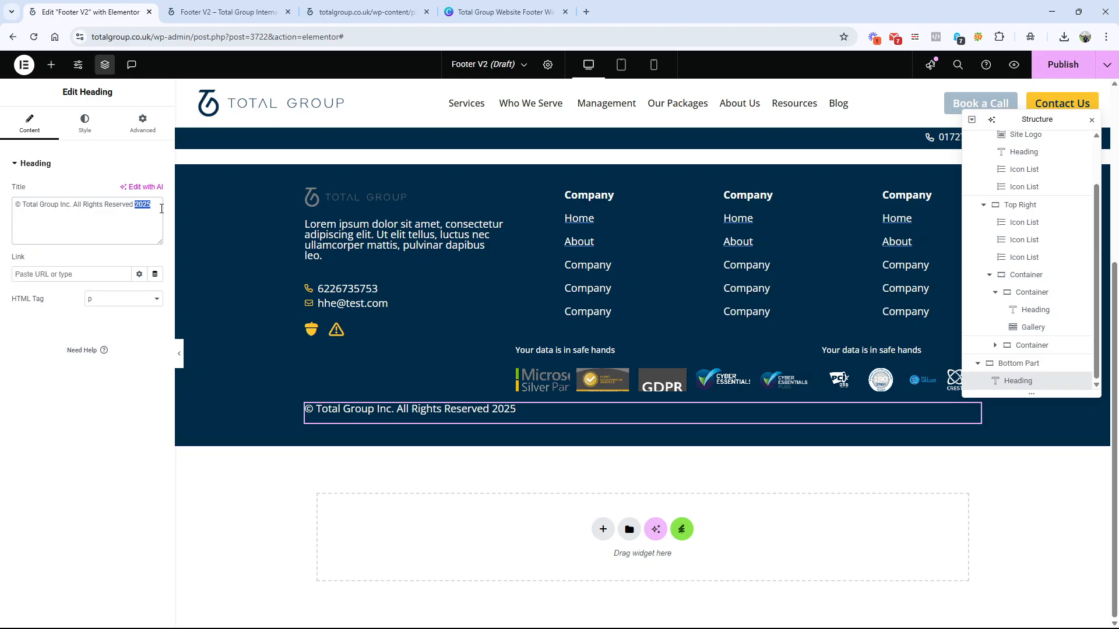
triple_click(84, 205)
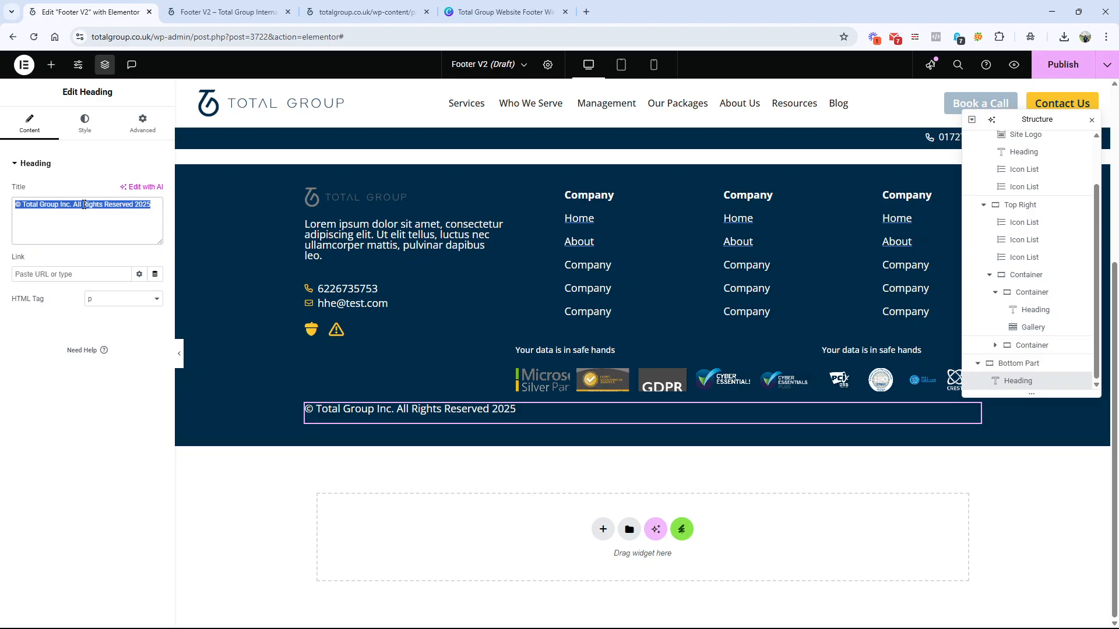
key(BackSpace)
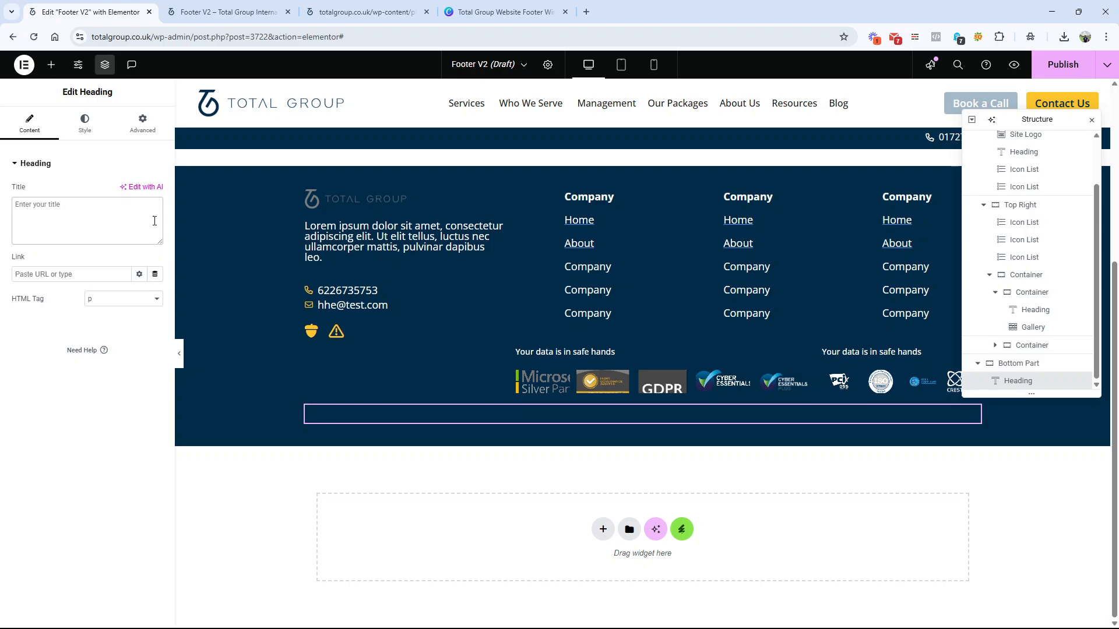
click(156, 217)
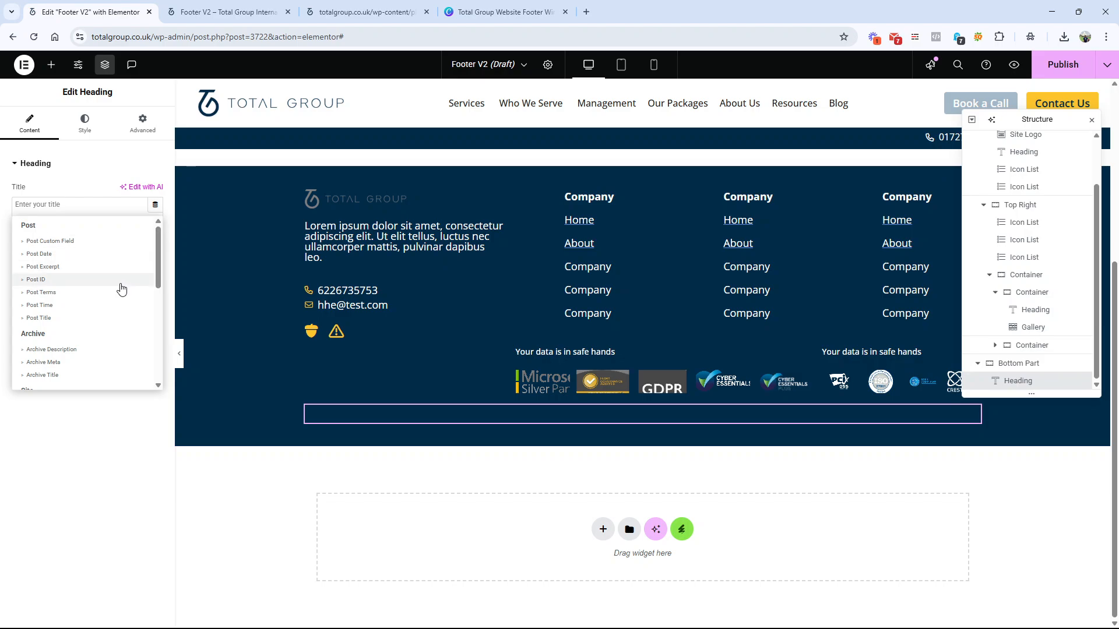
scroll(121, 288, down, 10)
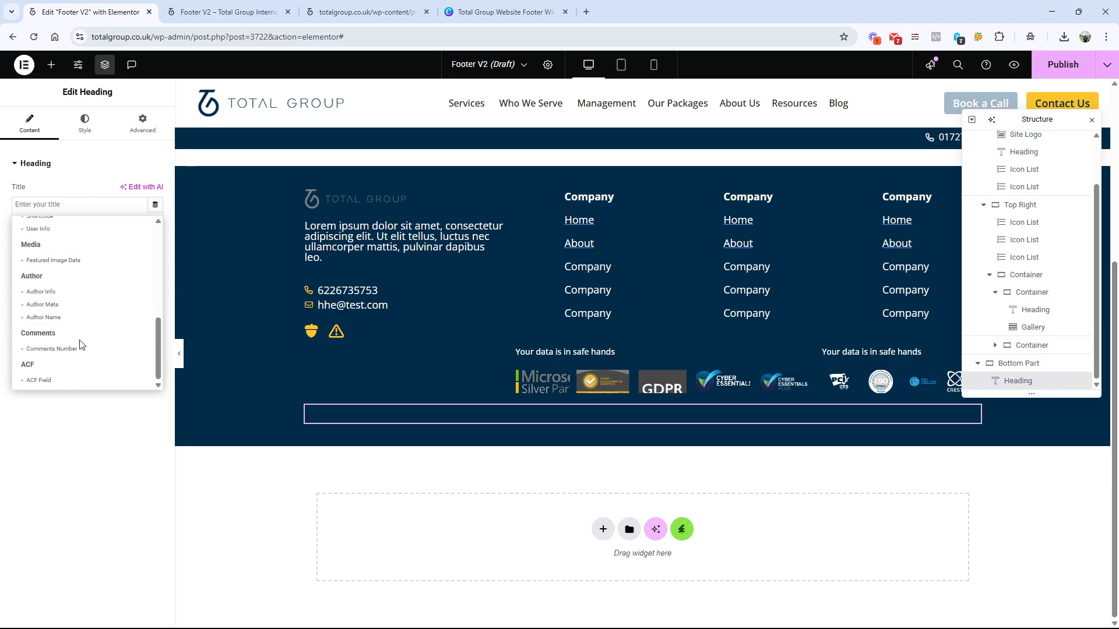
scroll(80, 347, up, 2)
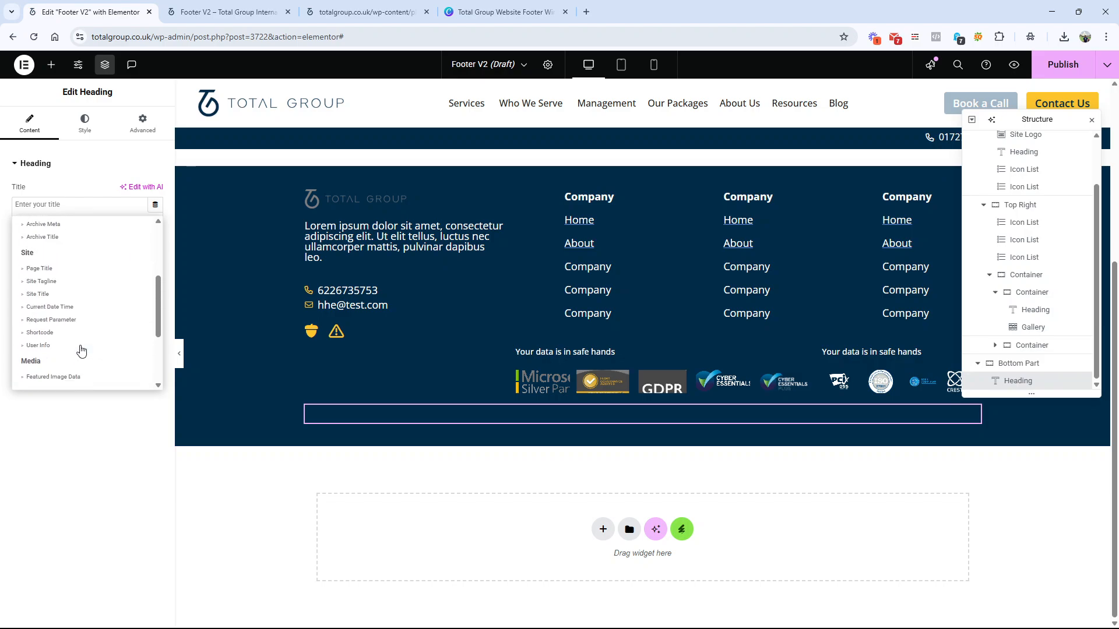
click(72, 308)
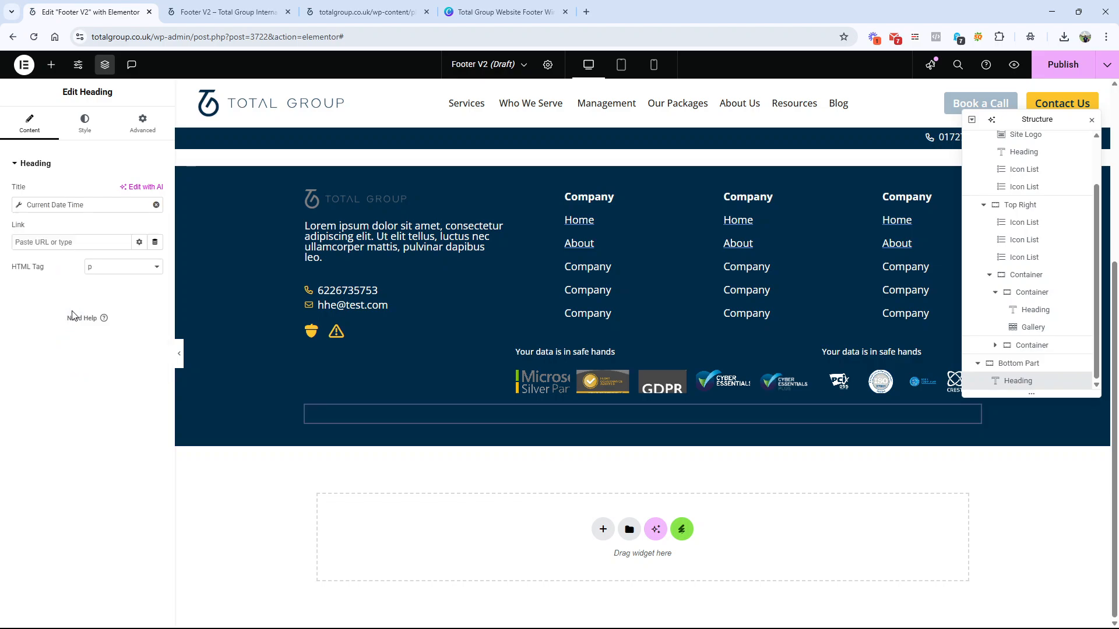
Step: Set the Current Date Time tag's date format to Custom with the format Y
click(23, 206)
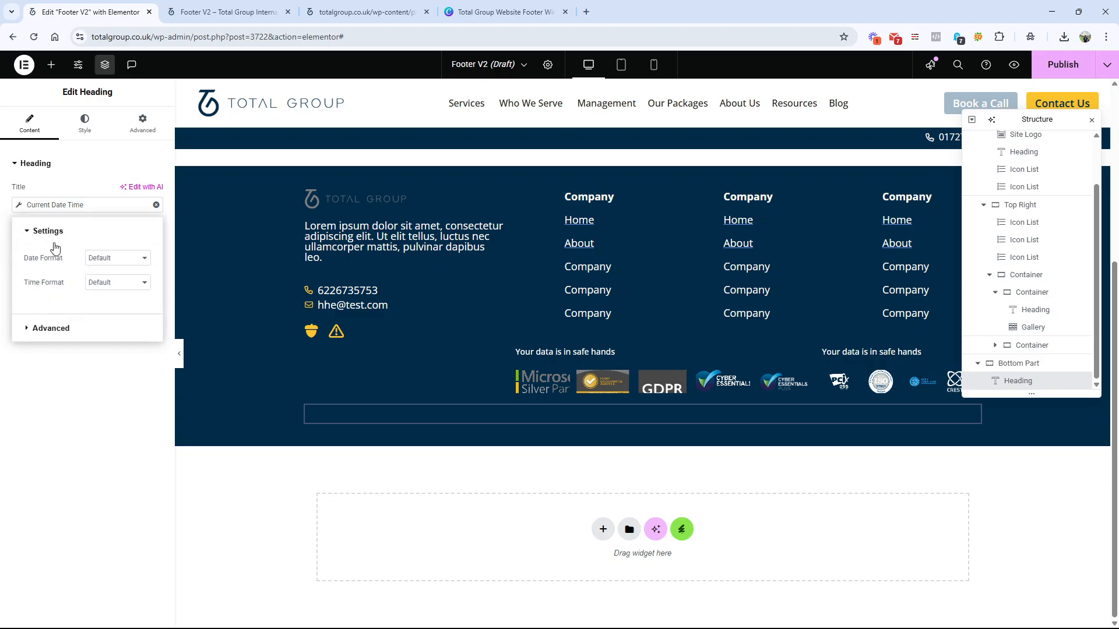
click(96, 261)
click(97, 262)
click(103, 280)
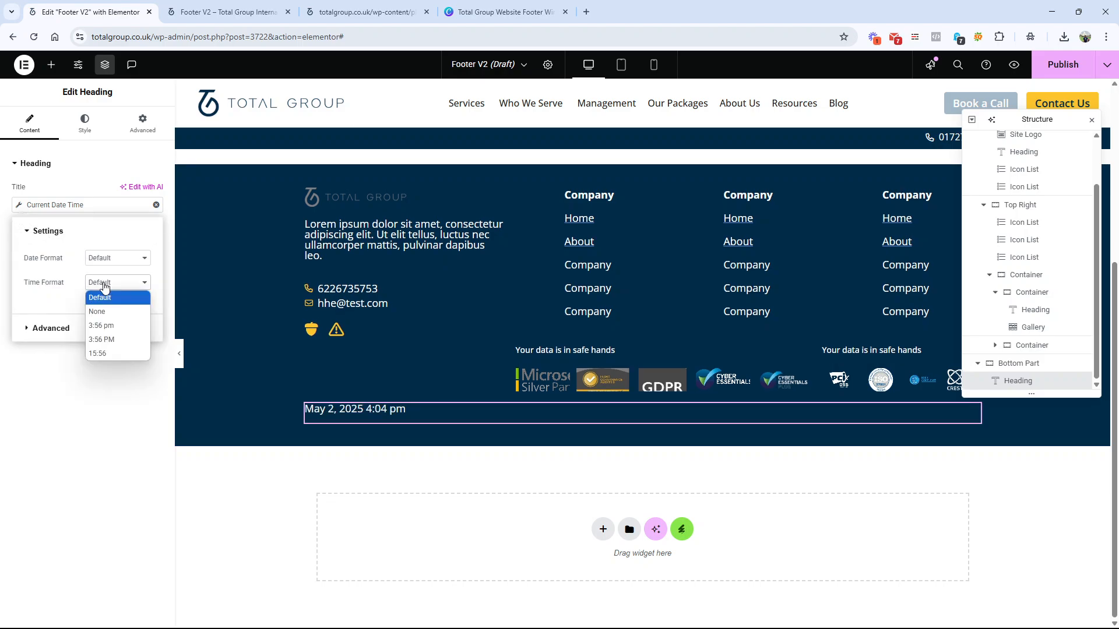
click(111, 261)
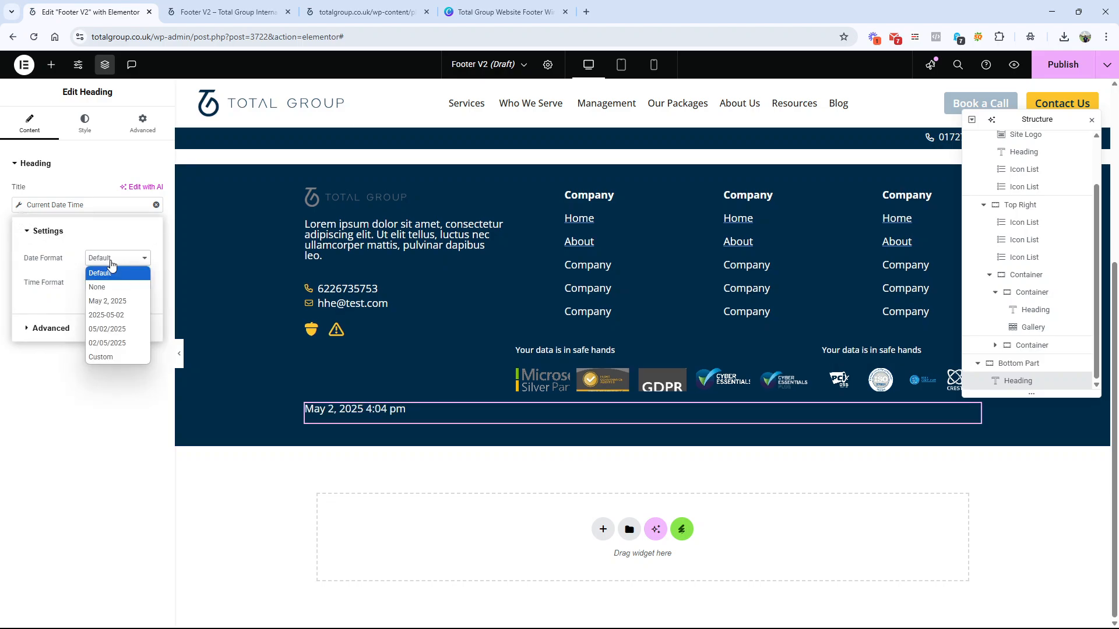
click(109, 358)
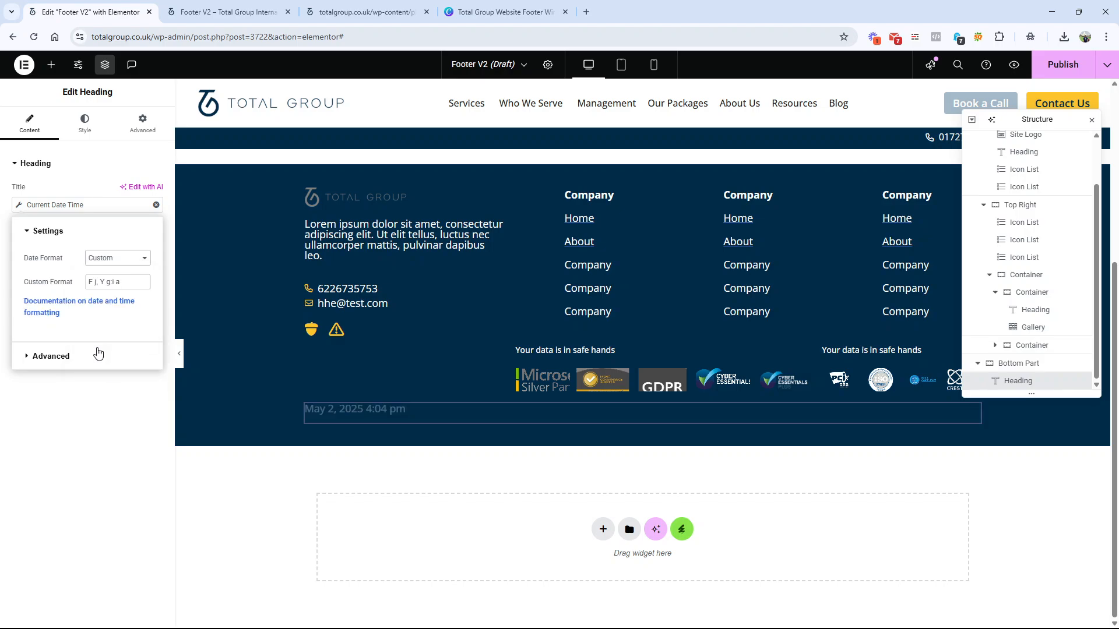
triple_click(114, 282)
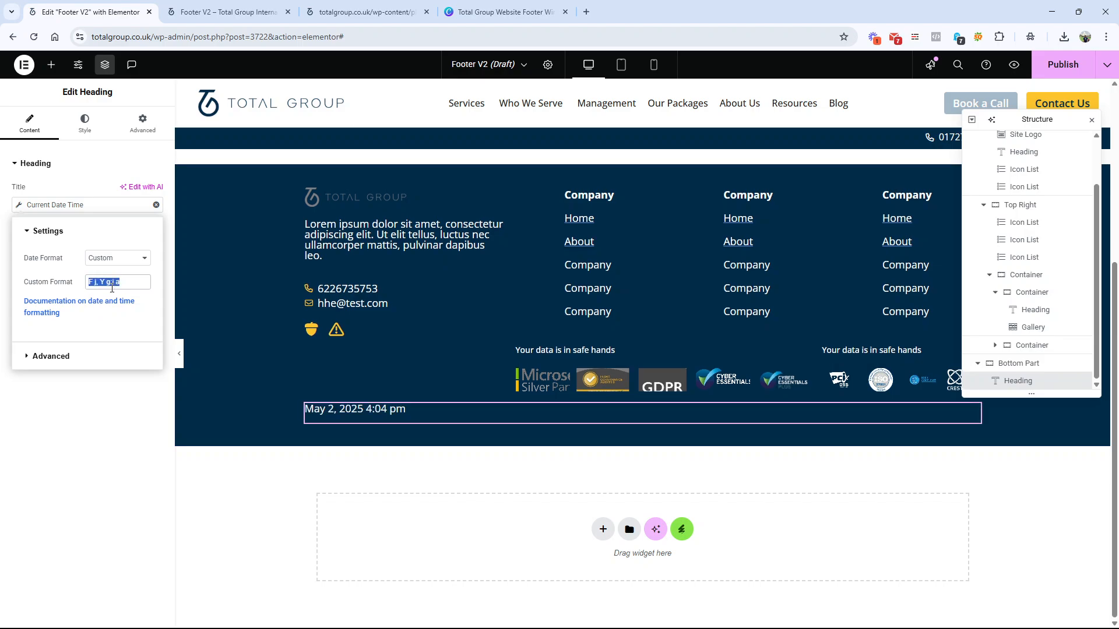
text(Y)
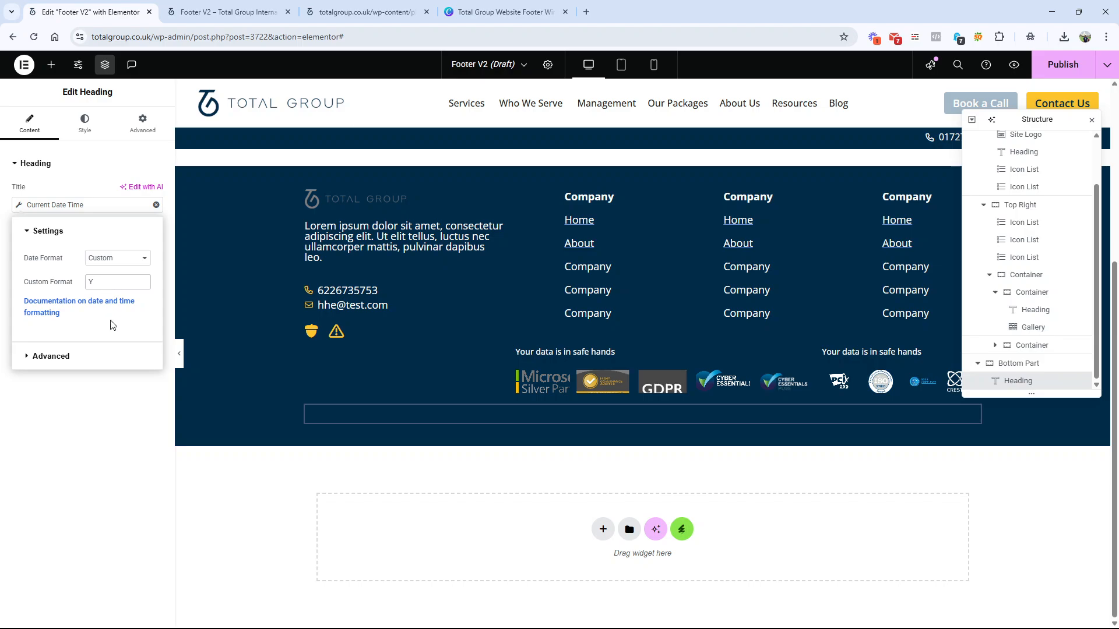
Step: Set the dynamic tag's Before text to "© Total Group Inc. All Rights Reserved" without the year, ending with a space
click(74, 354)
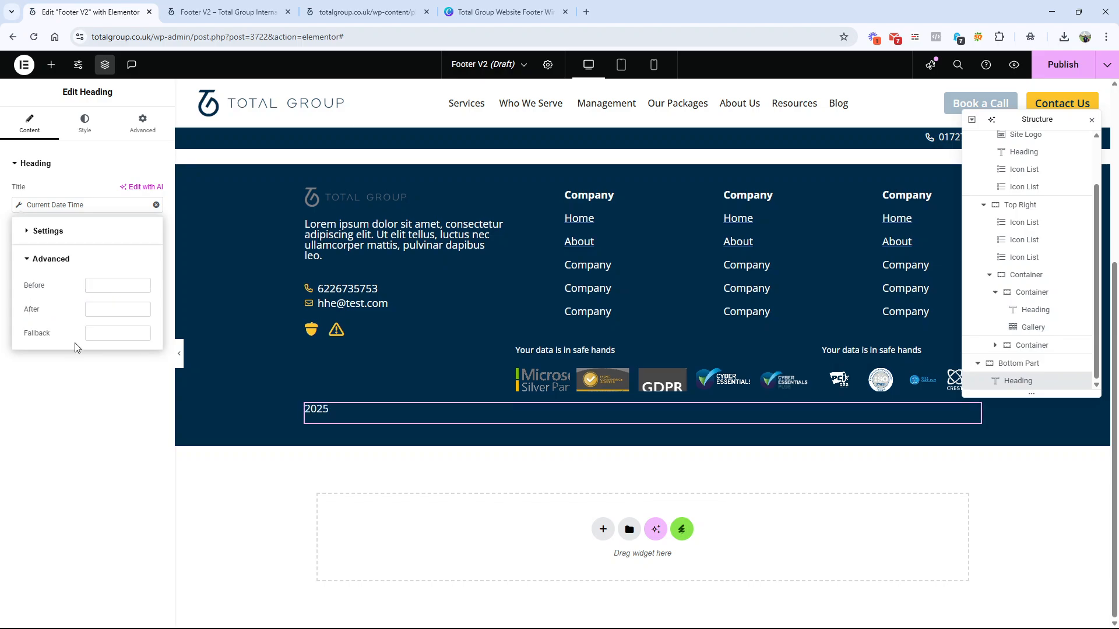
click(103, 287)
key(ctrl+v)
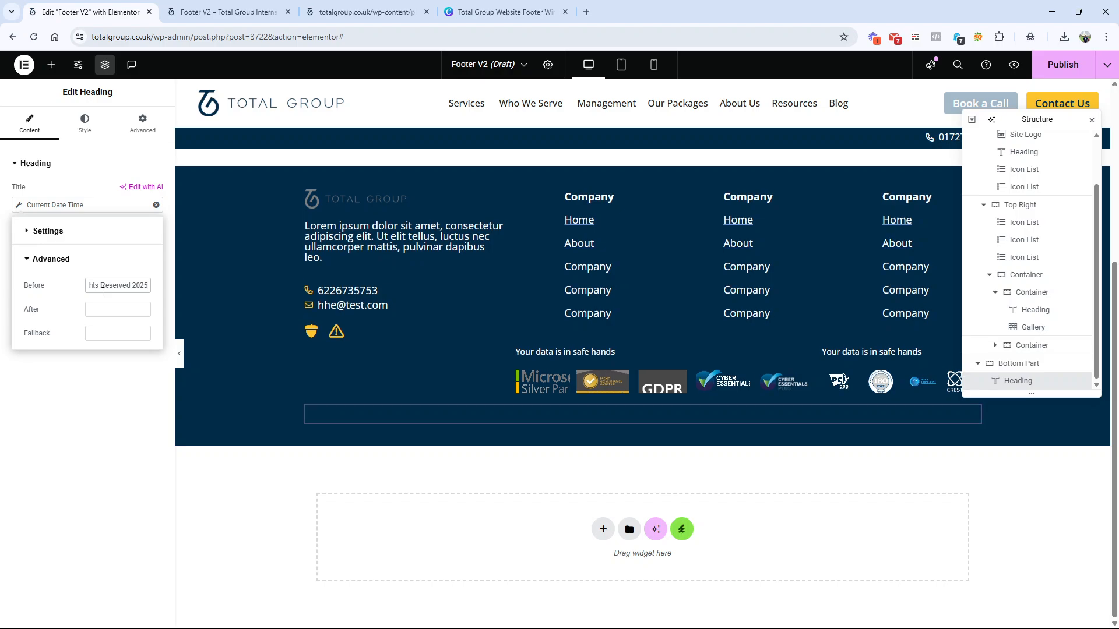
drag(130, 286, 152, 287)
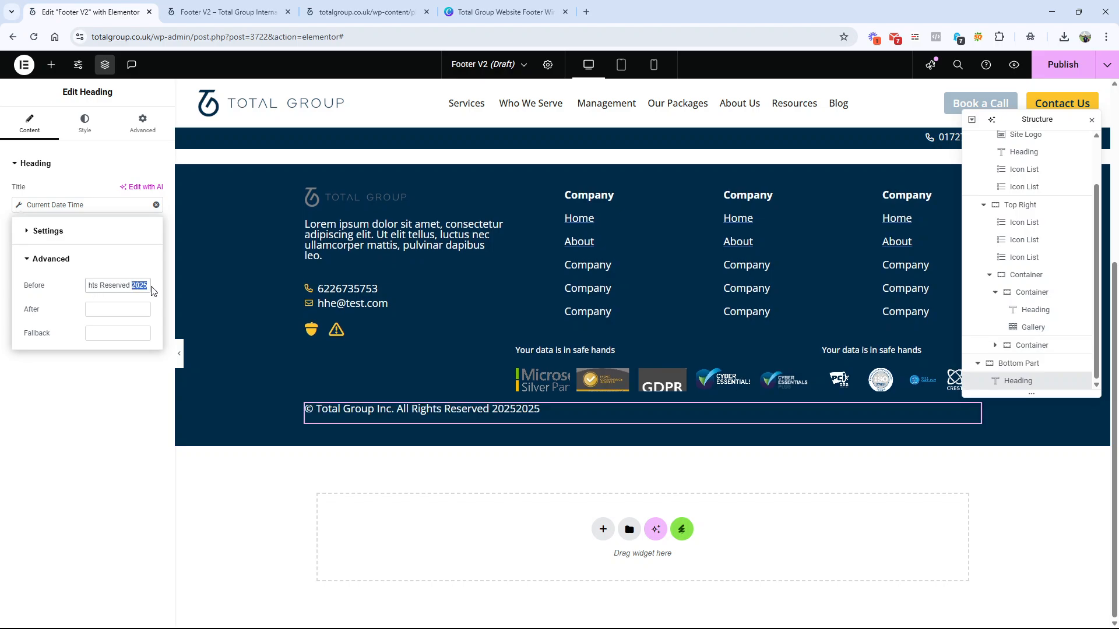
key(BackSpace)
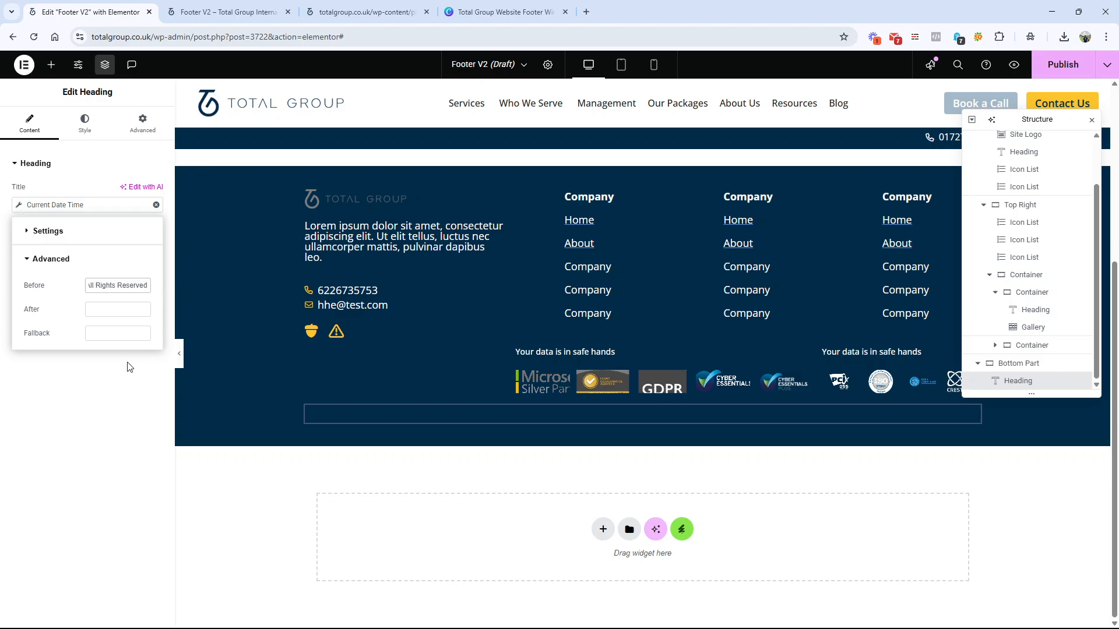
click(129, 367)
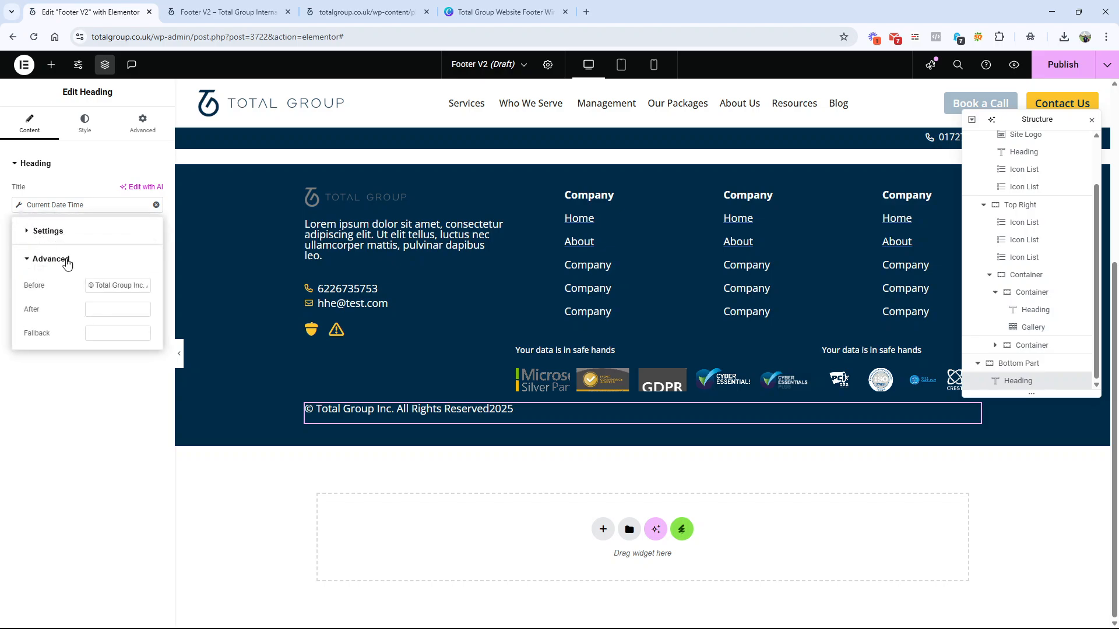
drag(123, 284, 152, 285)
click(145, 286)
click(81, 411)
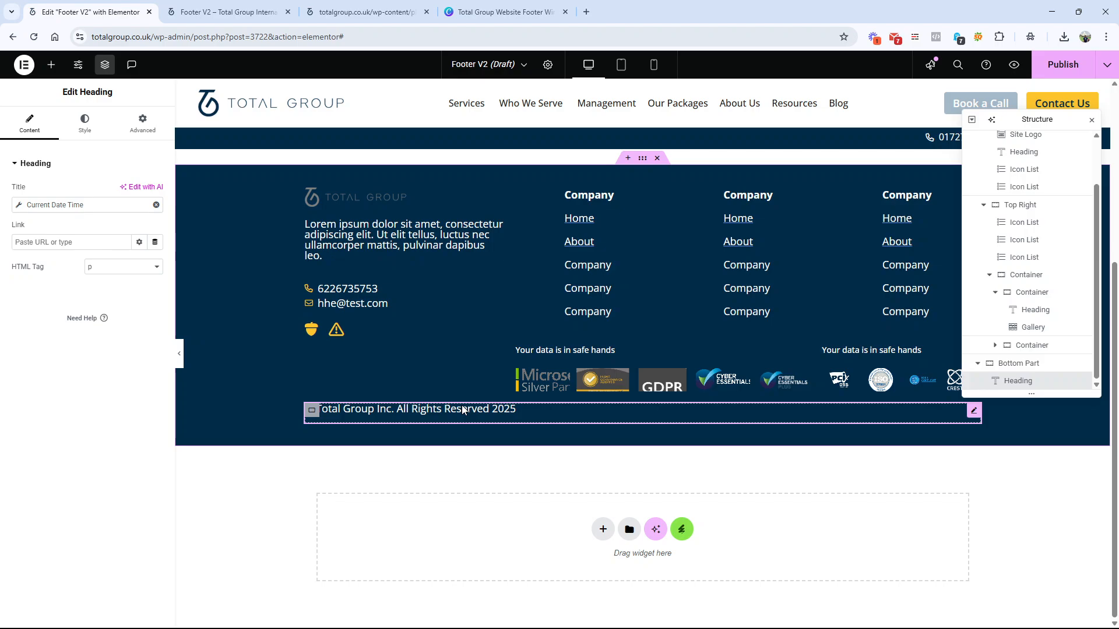
Step: Check the wireframe's bottom-row links, then copy the first Company icon list and paste it below the copyright heading in Bottom Part
click(455, 4)
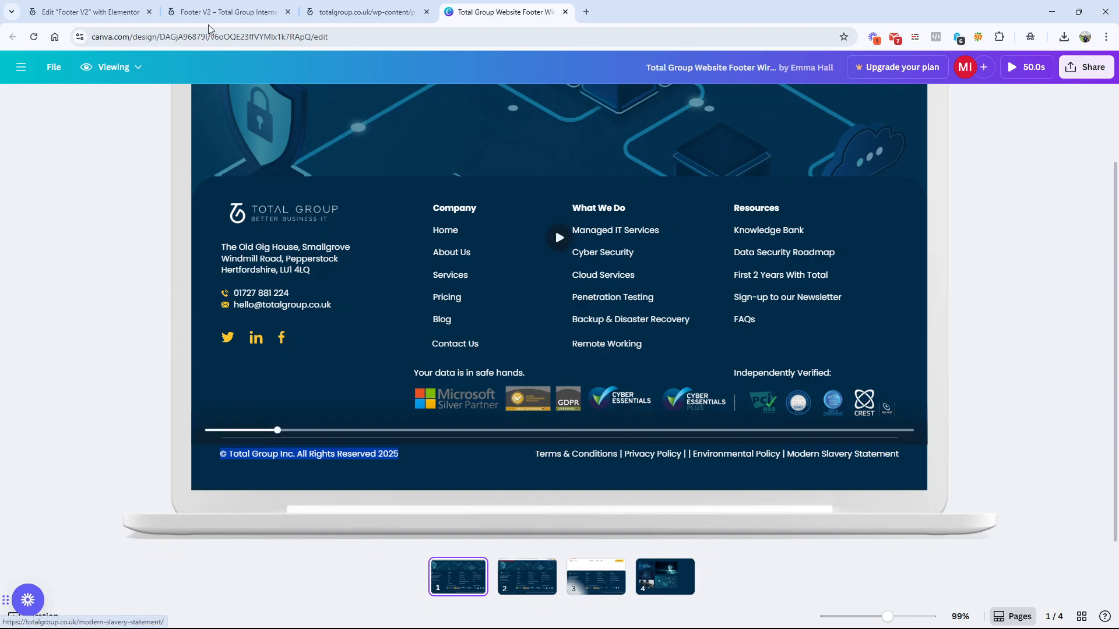
key(ctrl+1)
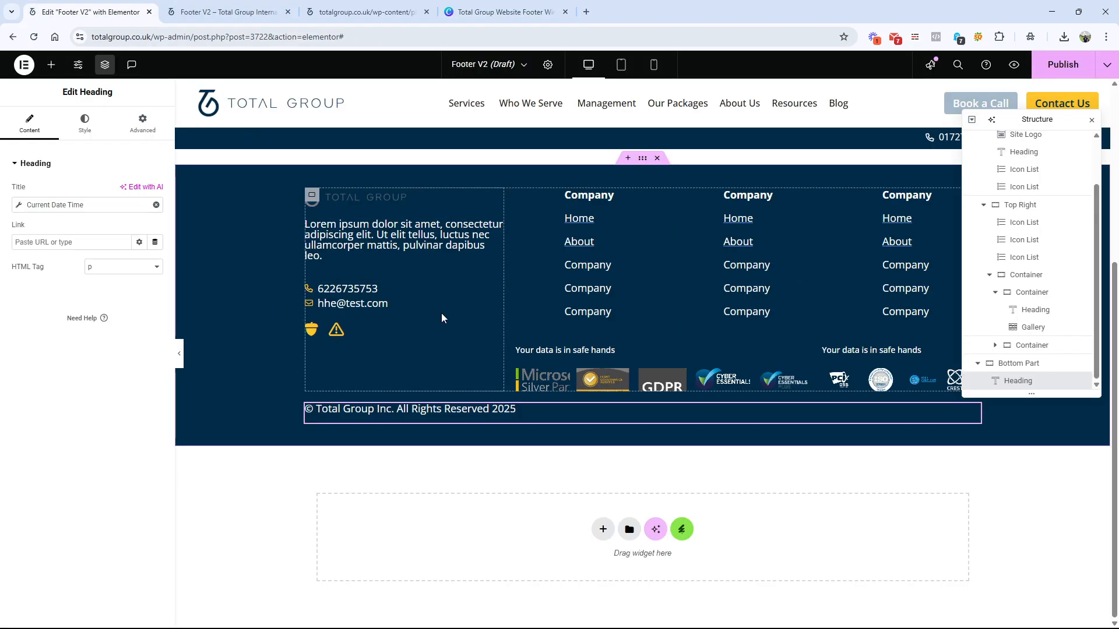
right_click(584, 260)
click(610, 319)
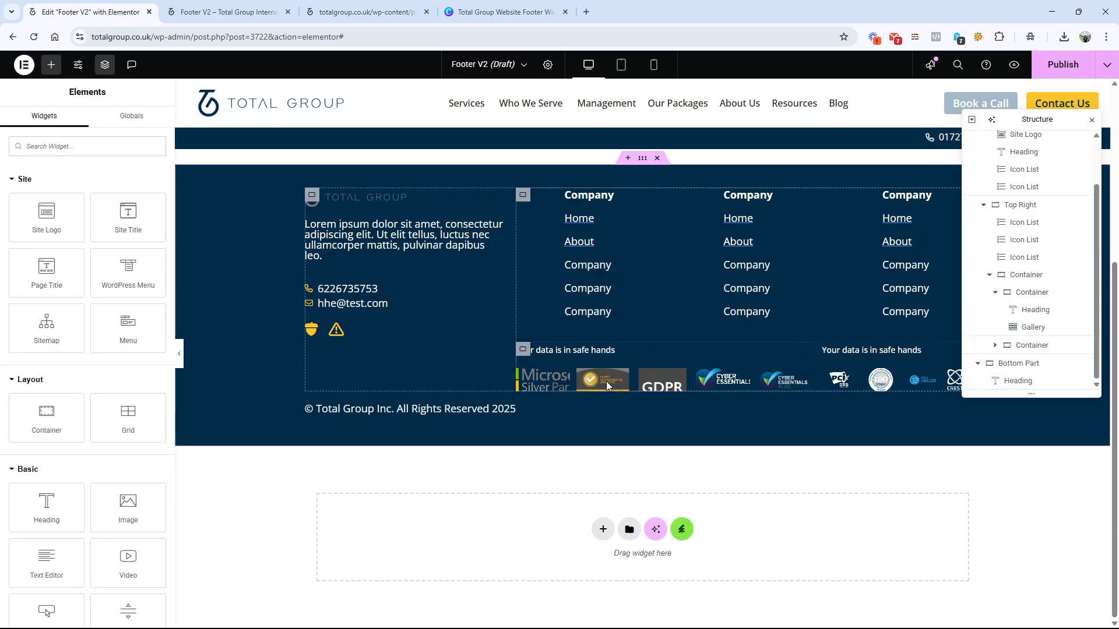
right_click(613, 413)
click(629, 436)
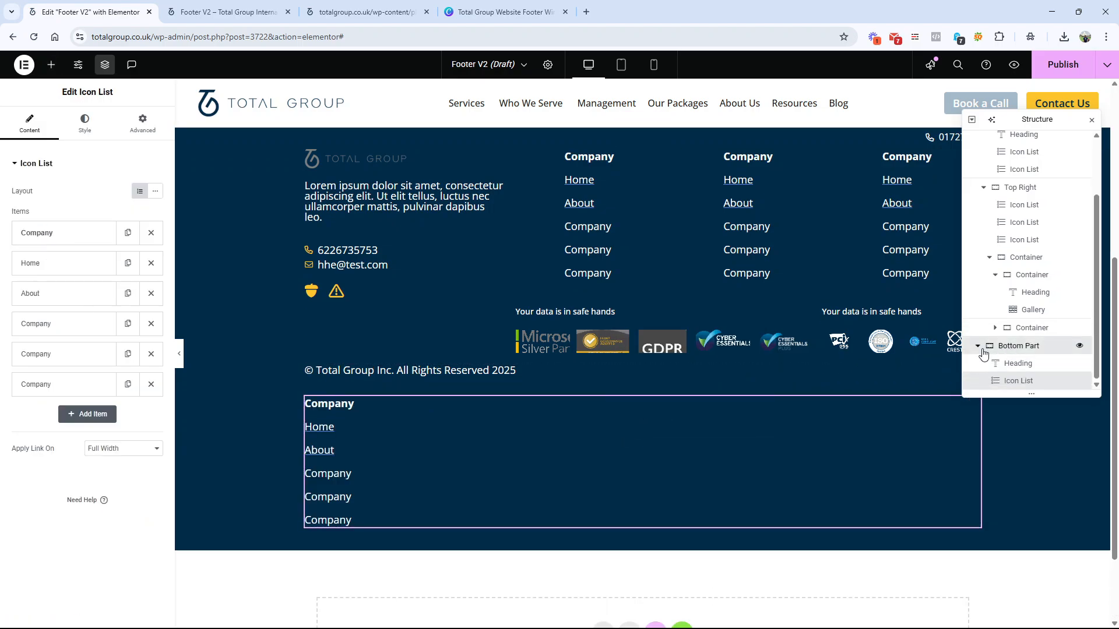
Step: Set the Bottom Part container's direction to a horizontal row and justify its content with Space Between
click(1016, 345)
click(107, 362)
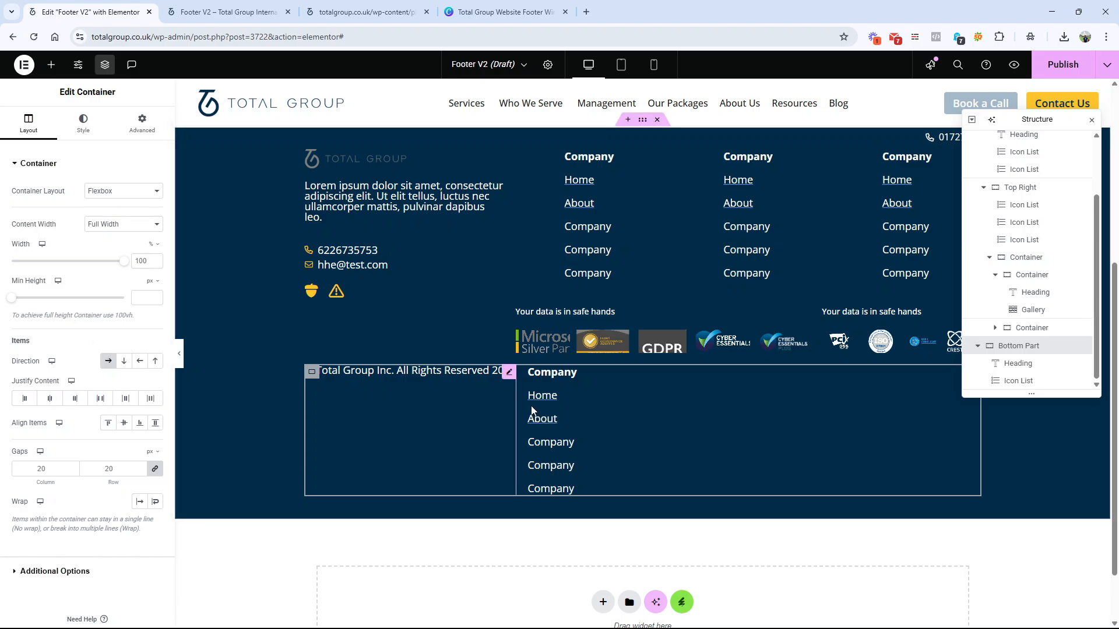
click(100, 399)
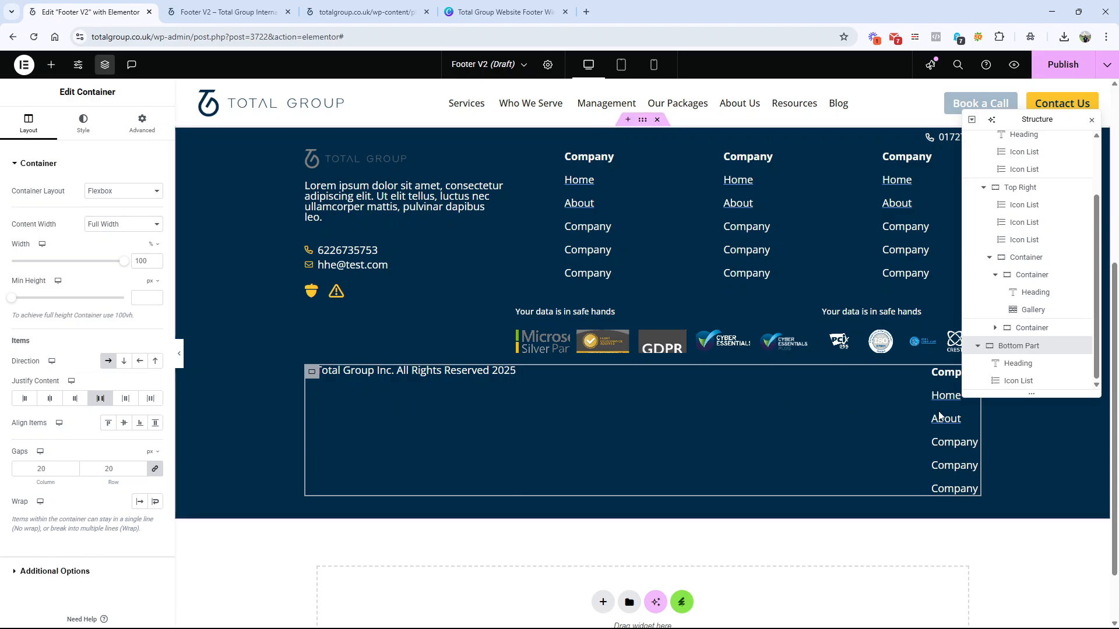
Step: Switch the Bottom Part icon list to the Inline layout and delete its bold Company item
click(960, 421)
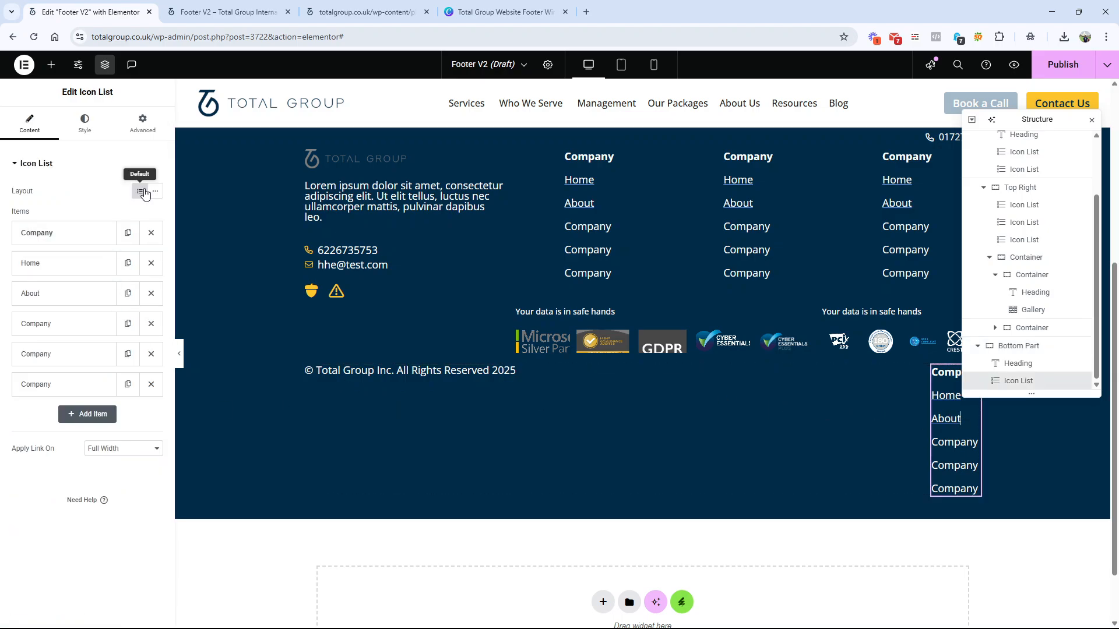
click(157, 195)
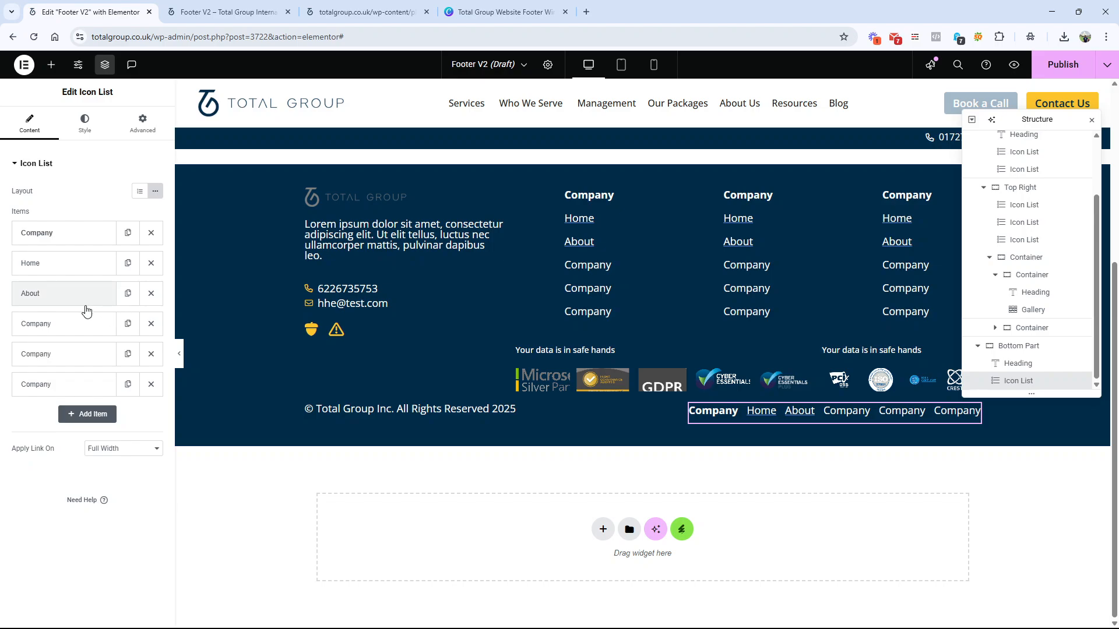
click(58, 233)
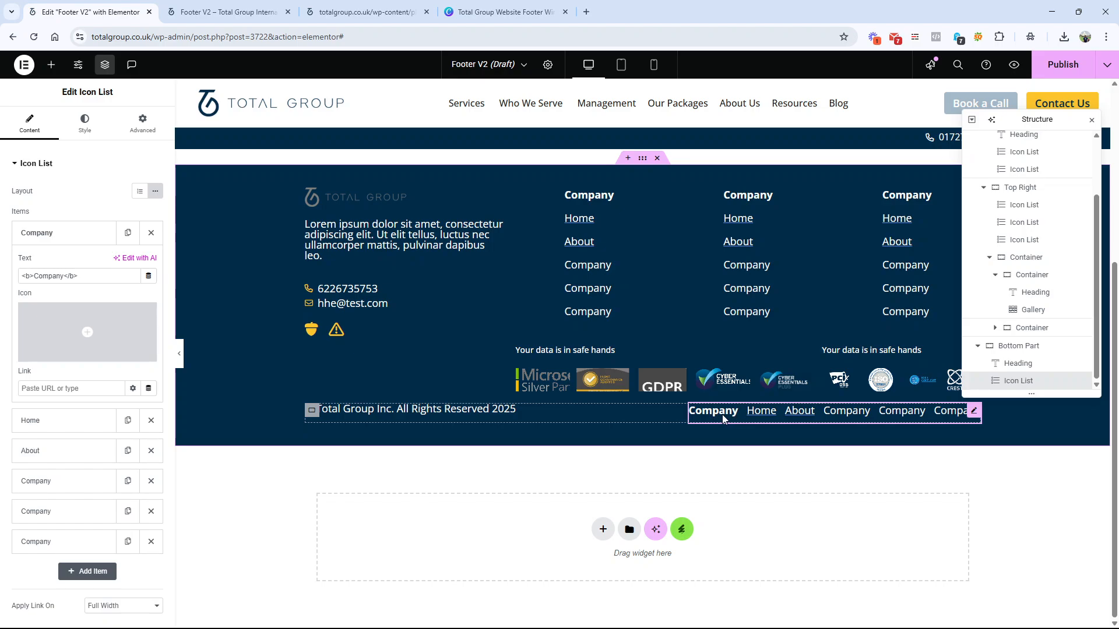
click(151, 232)
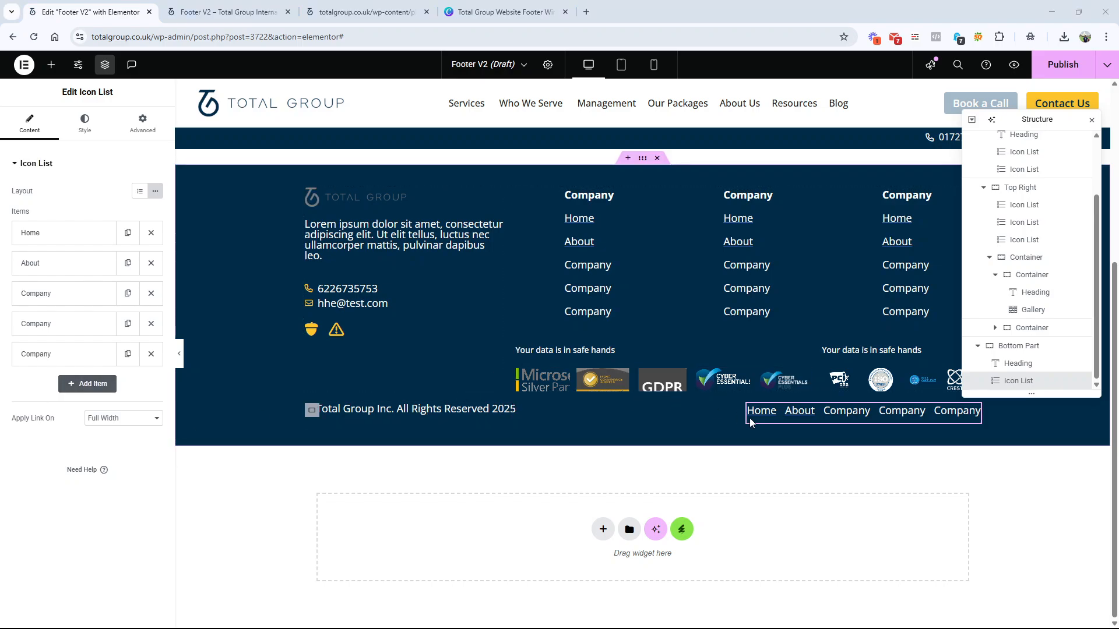
Step: Check the wireframe's link separators, then turn on the bottom icon list's divider with weight 2 px and space its items 49 px apart
click(501, 11)
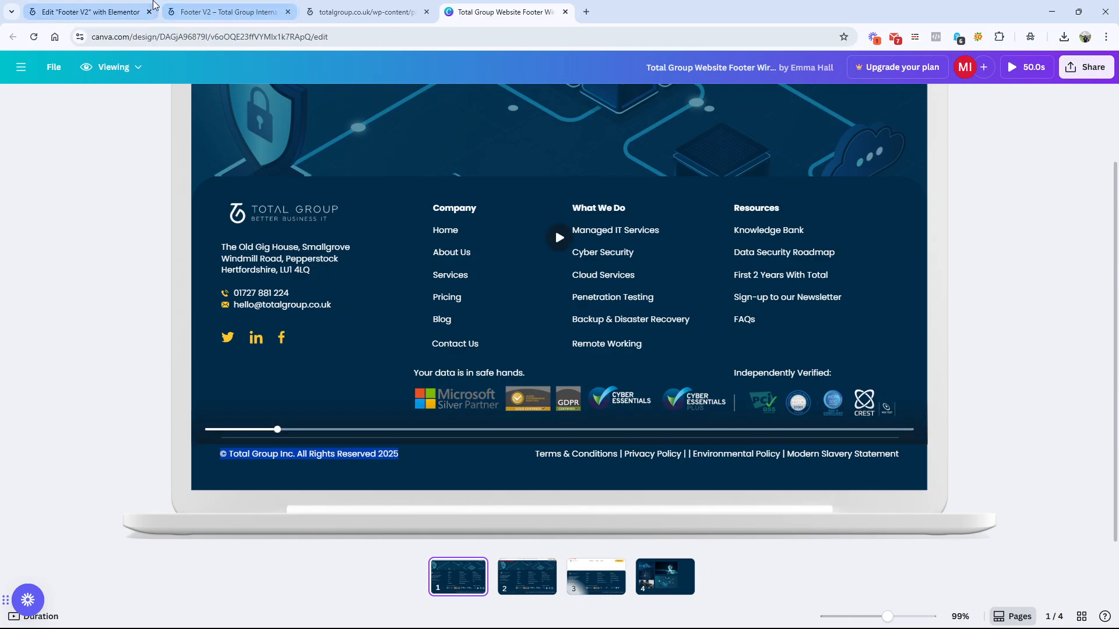
click(154, 4)
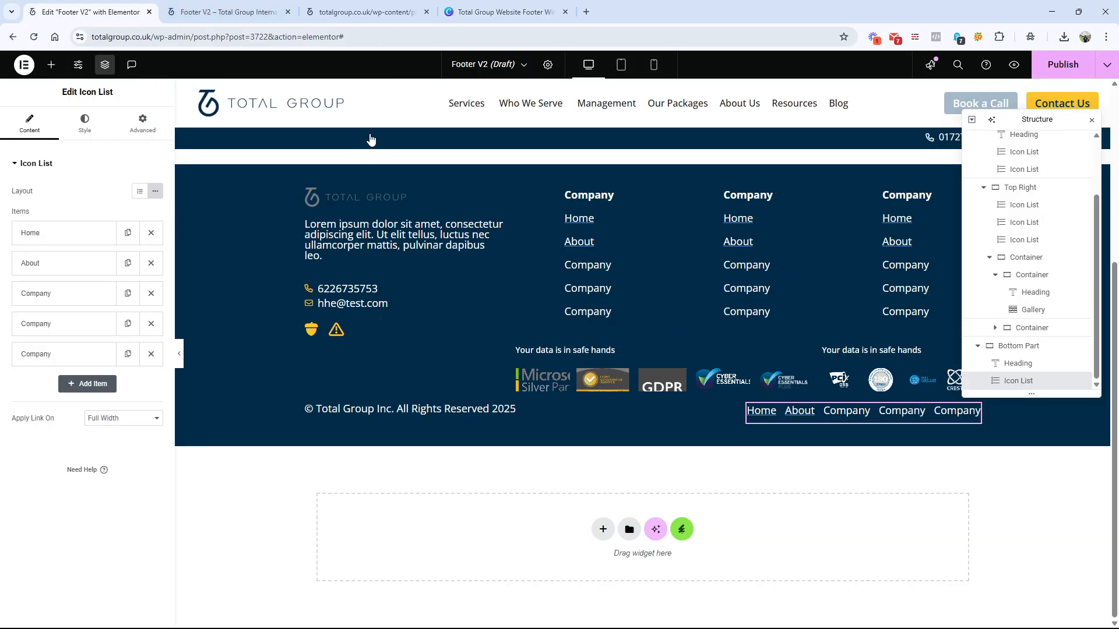
click(97, 125)
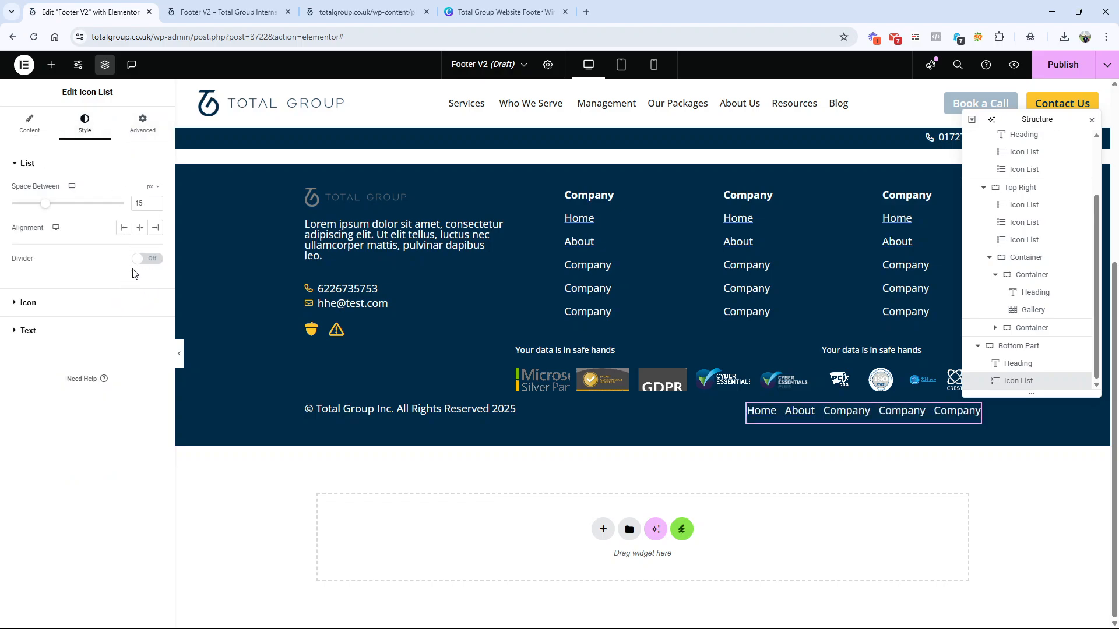
click(145, 259)
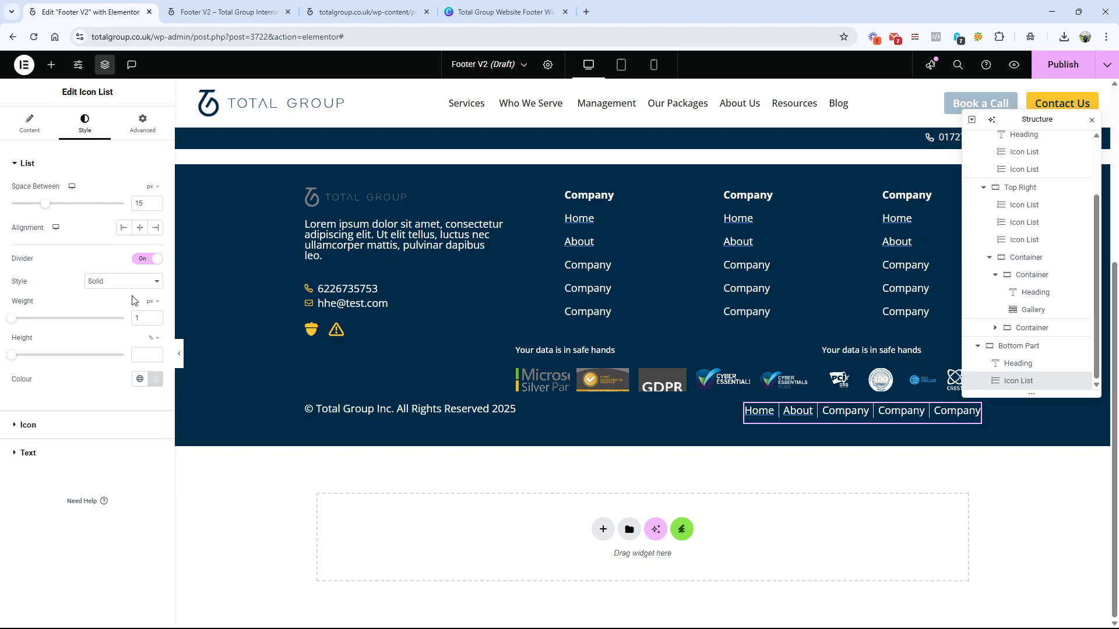
click(156, 316)
click(157, 316)
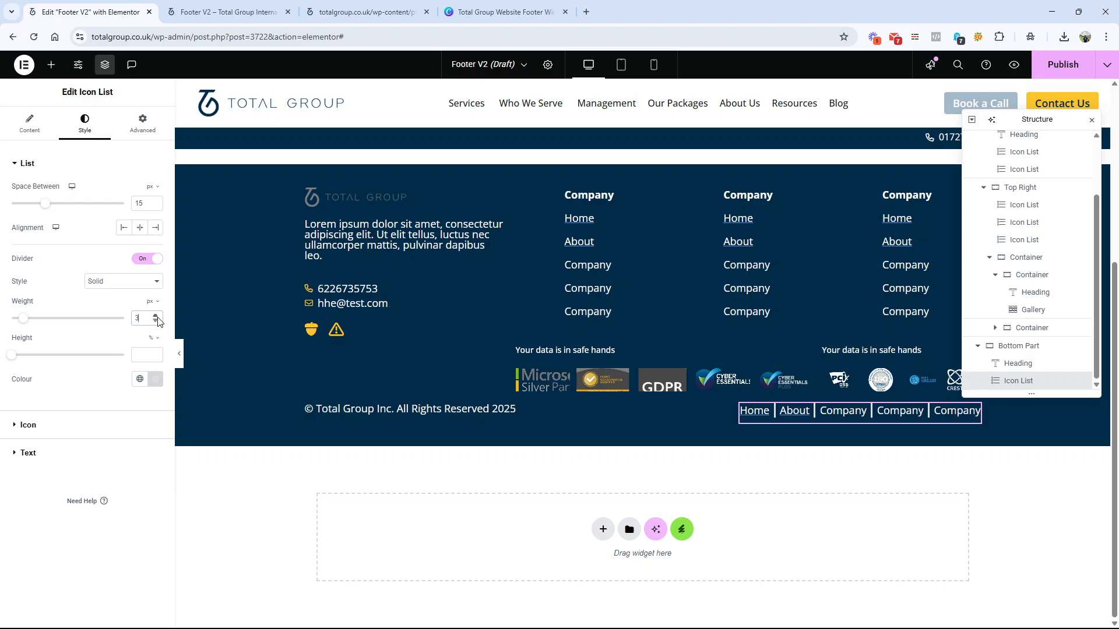
click(156, 321)
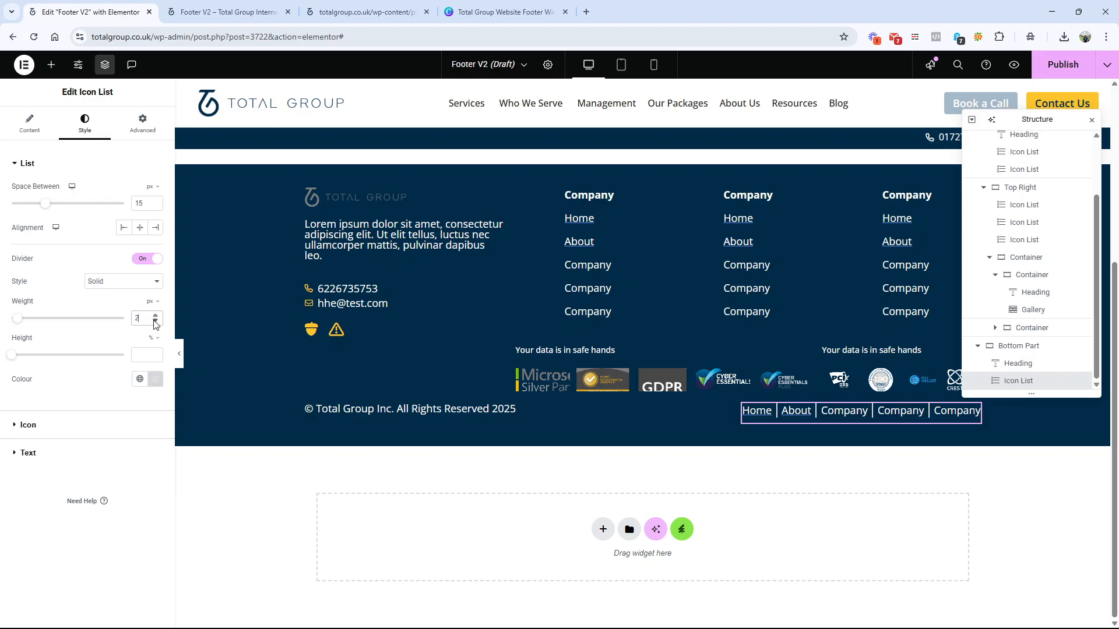
drag(46, 205, 122, 213)
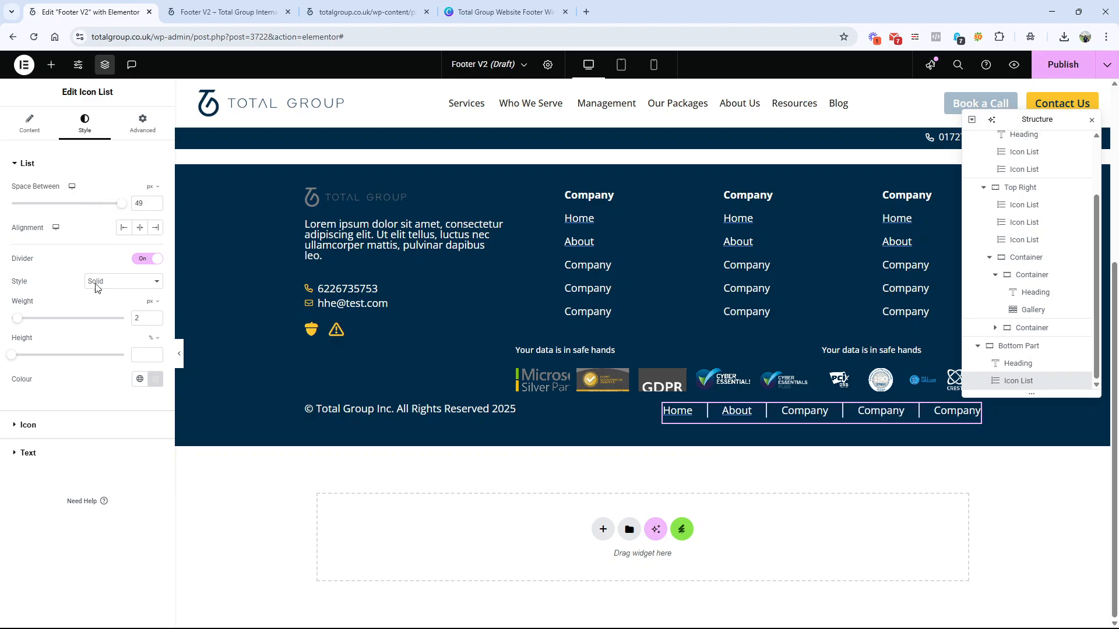
Step: Preview the bottom row at full width, then set the Bottom Part container's Align Items to Center
click(1027, 347)
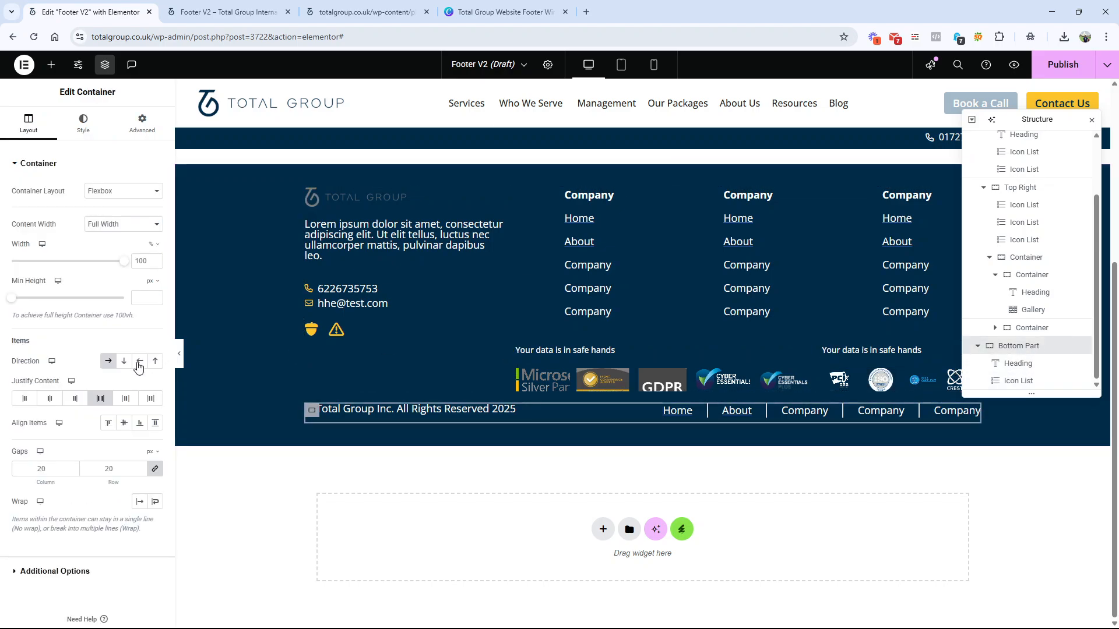
click(180, 358)
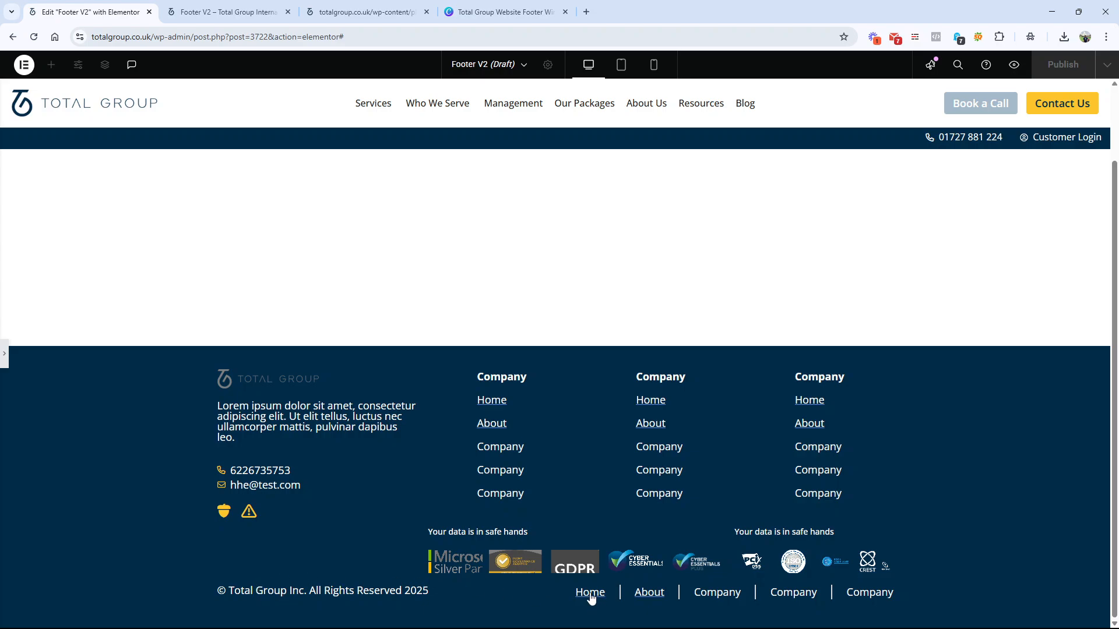
click(5, 354)
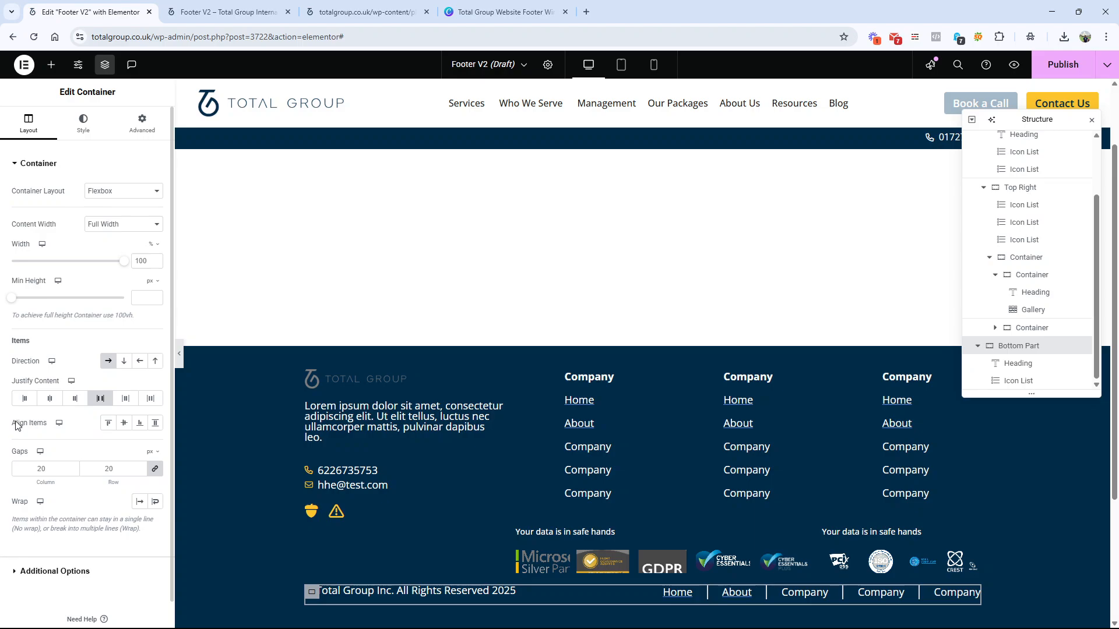
click(123, 424)
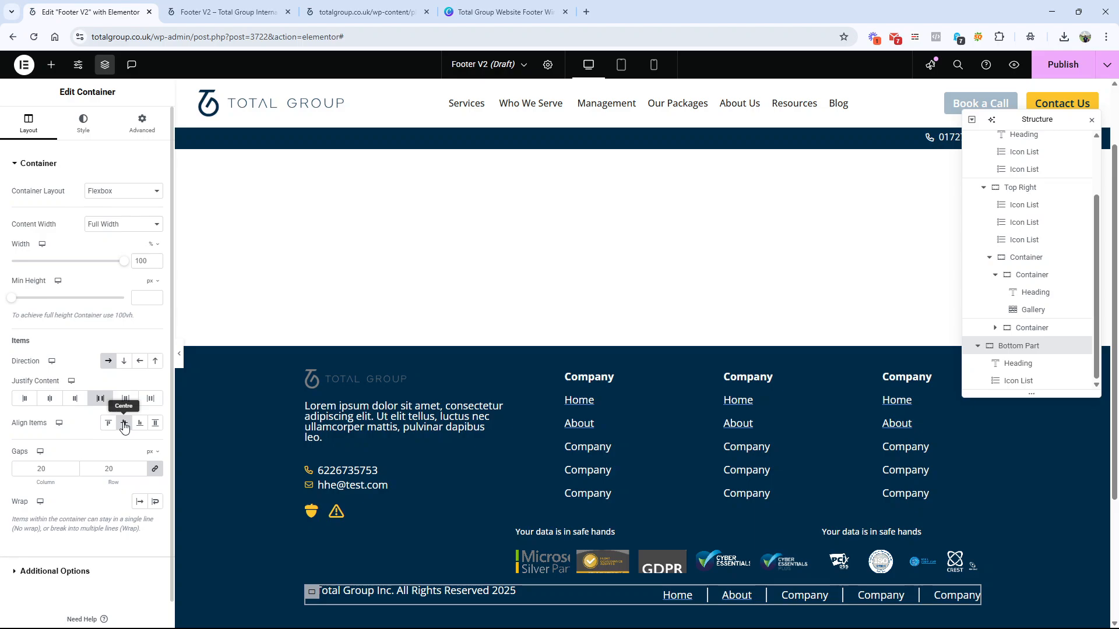
Step: Change the copyright heading's HTML tag to span
click(428, 598)
click(93, 268)
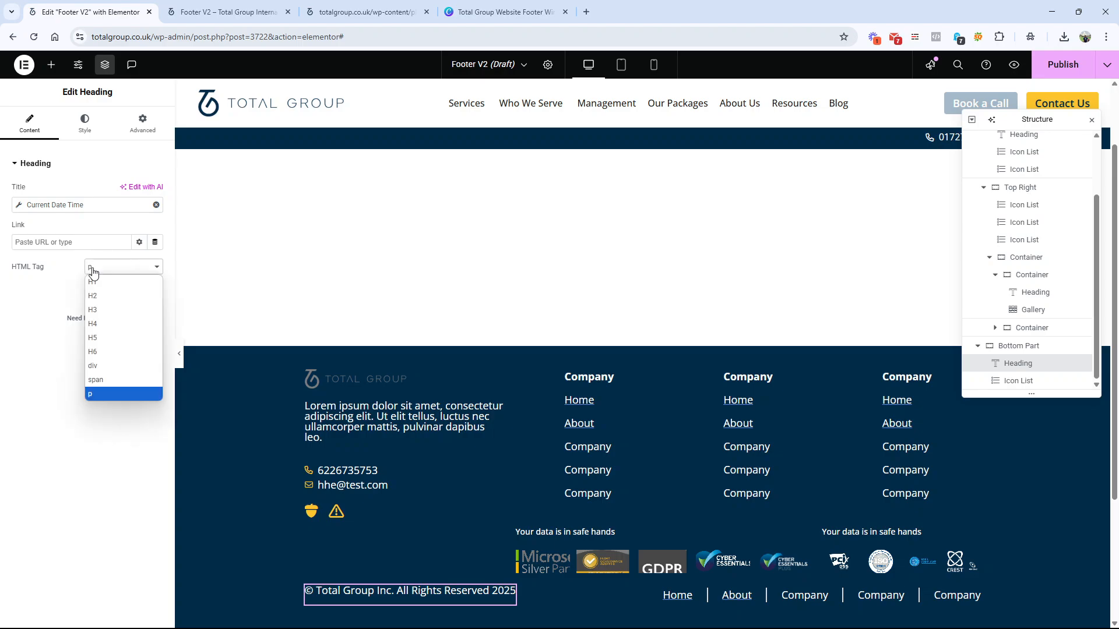
click(94, 272)
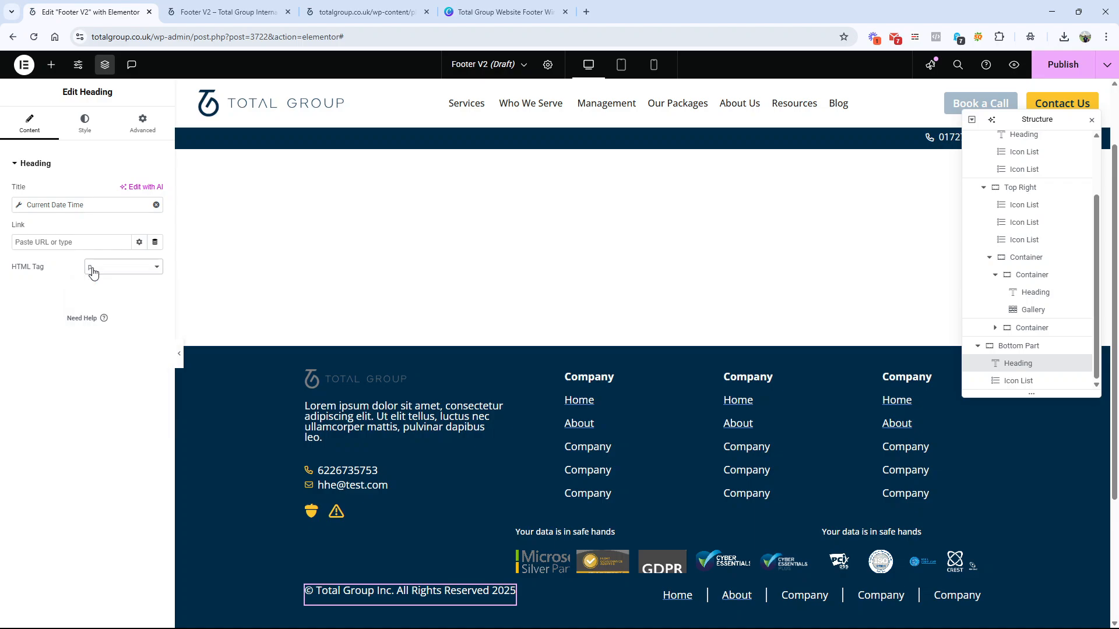
click(91, 269)
click(98, 380)
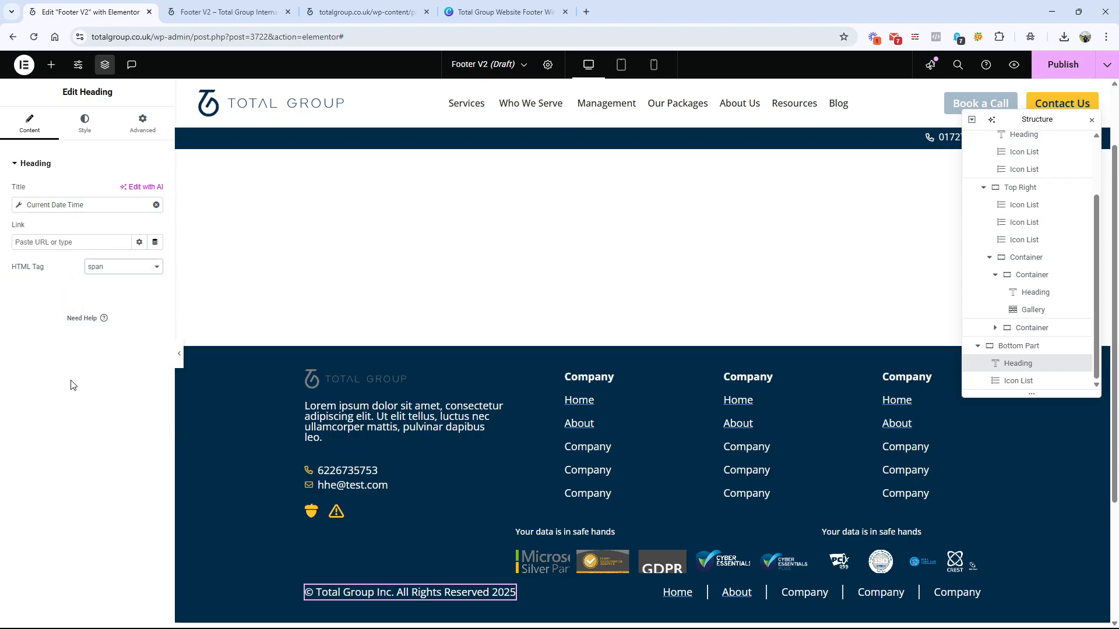
Step: Unlink the Bottom Part container's margins and set its top margin to 50 px
click(1006, 349)
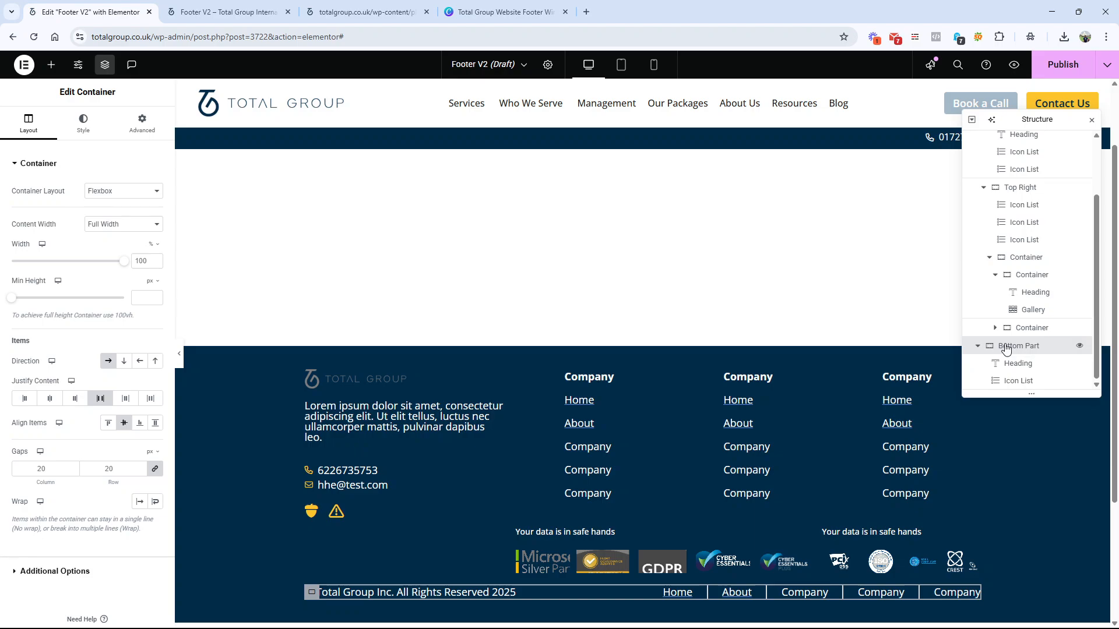
click(142, 124)
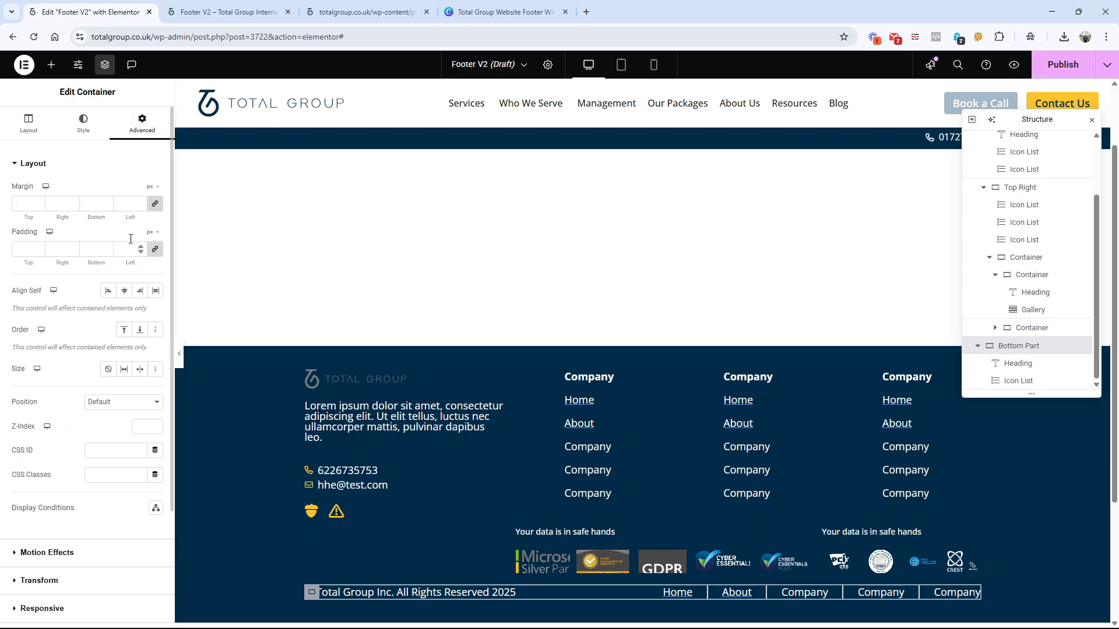
click(23, 203)
text(0)
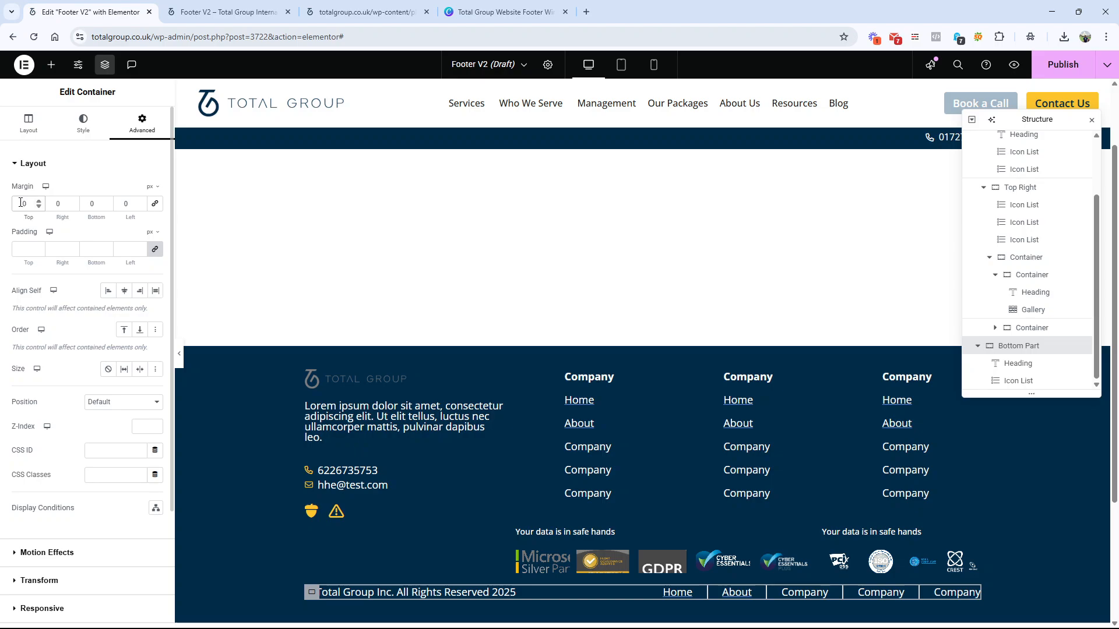
text(5)
scroll(654, 389, down, 4)
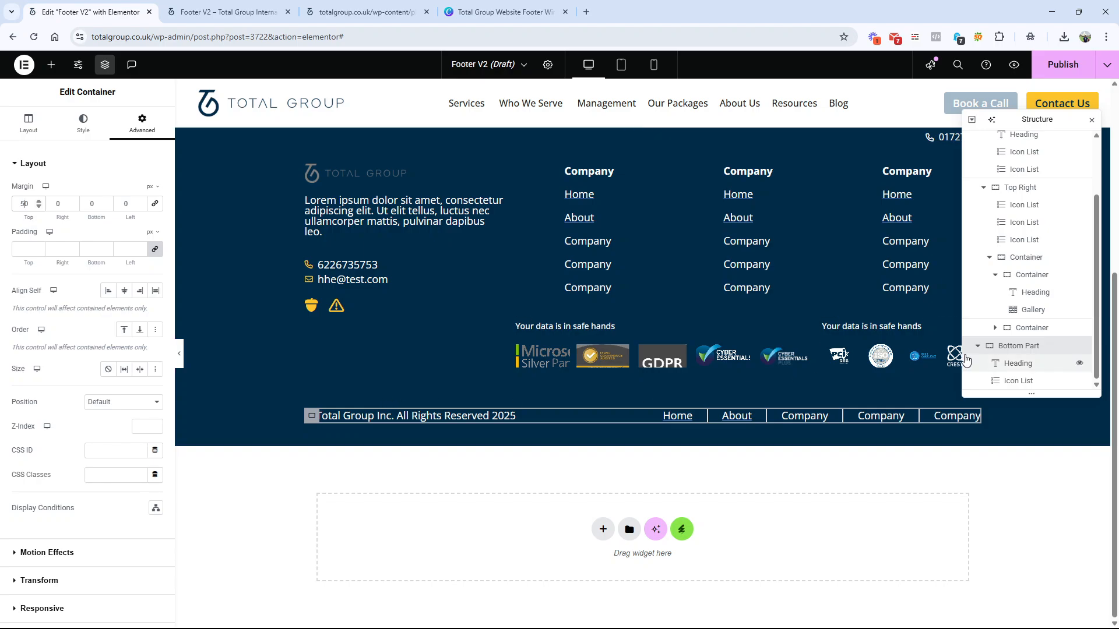
Step: Check the wireframe's separator line, then give the Bottom Part container a solid white 1 px top-only border and preview it
click(501, 12)
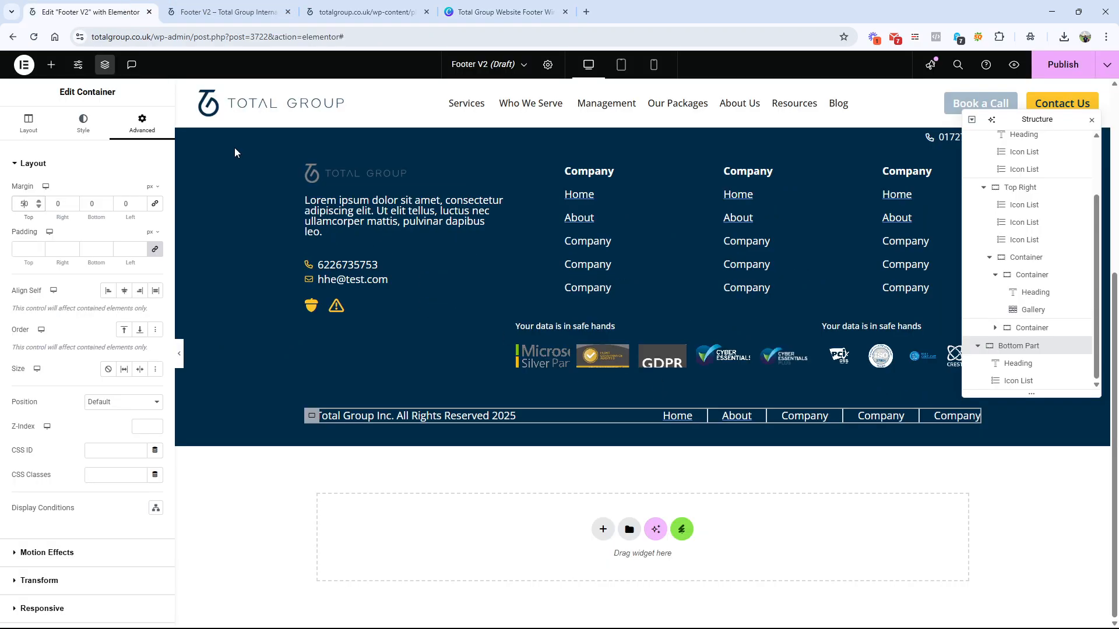
click(87, 12)
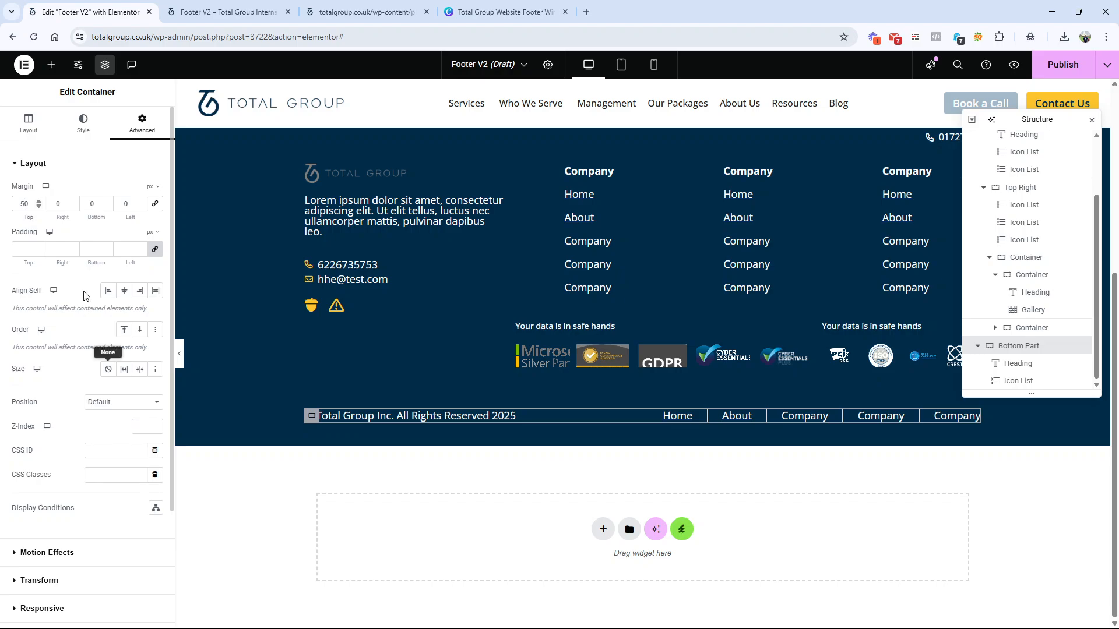
click(95, 139)
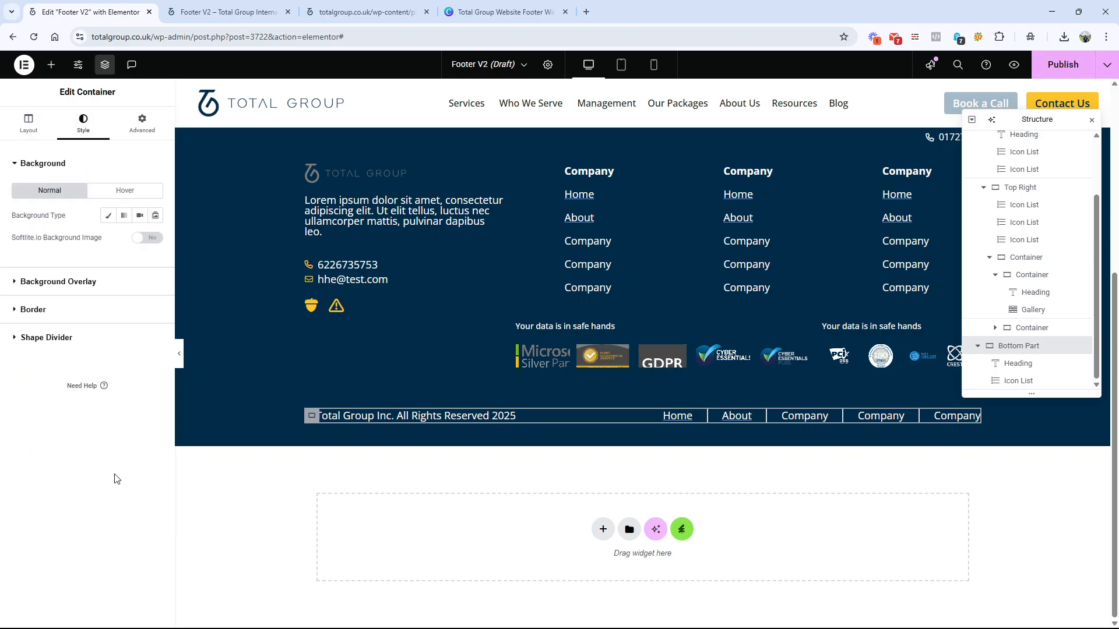
click(64, 310)
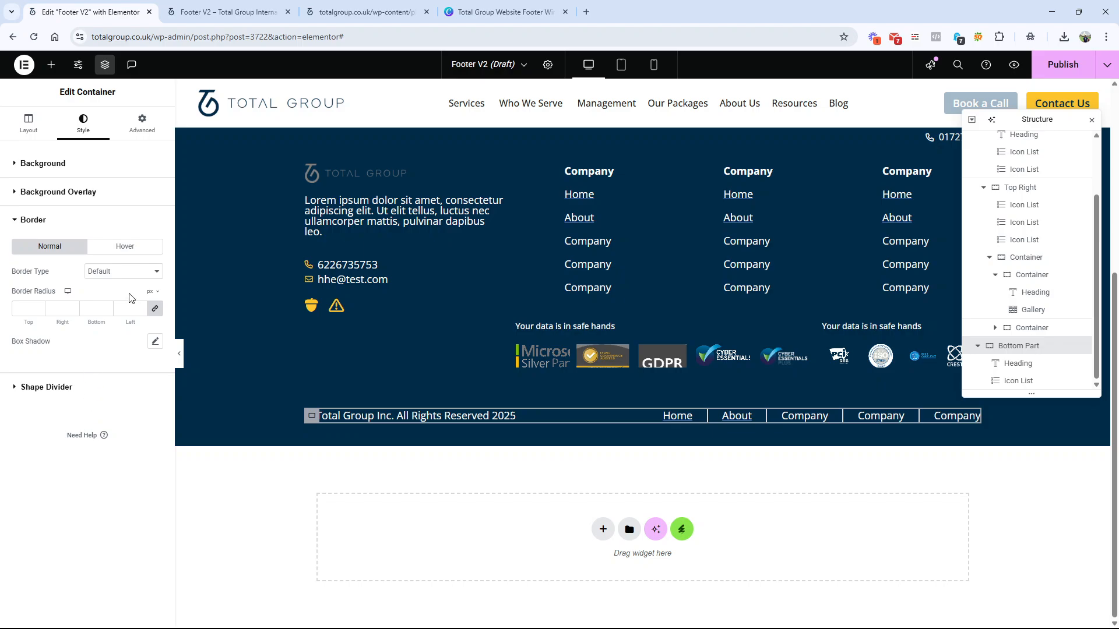
click(128, 272)
click(125, 312)
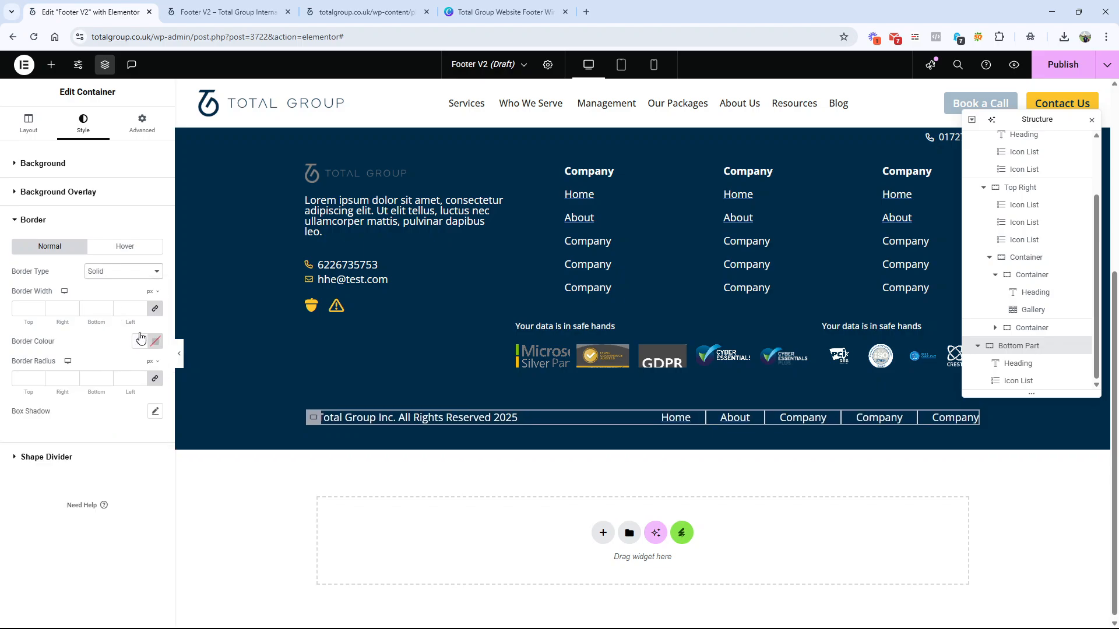
drag(30, 309, 13, 311)
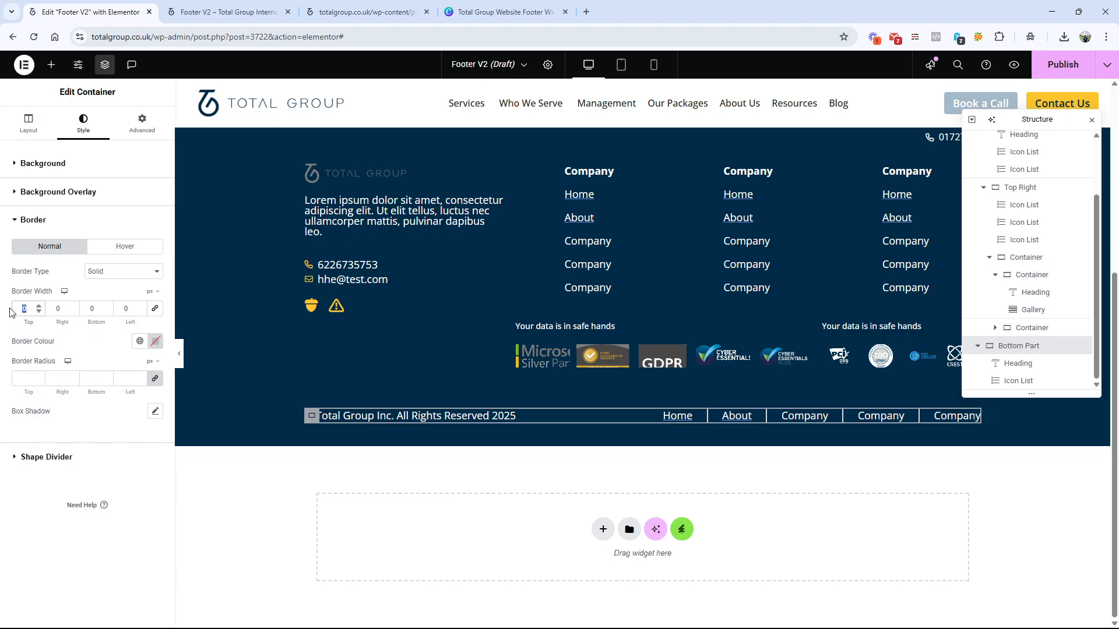
text(1)
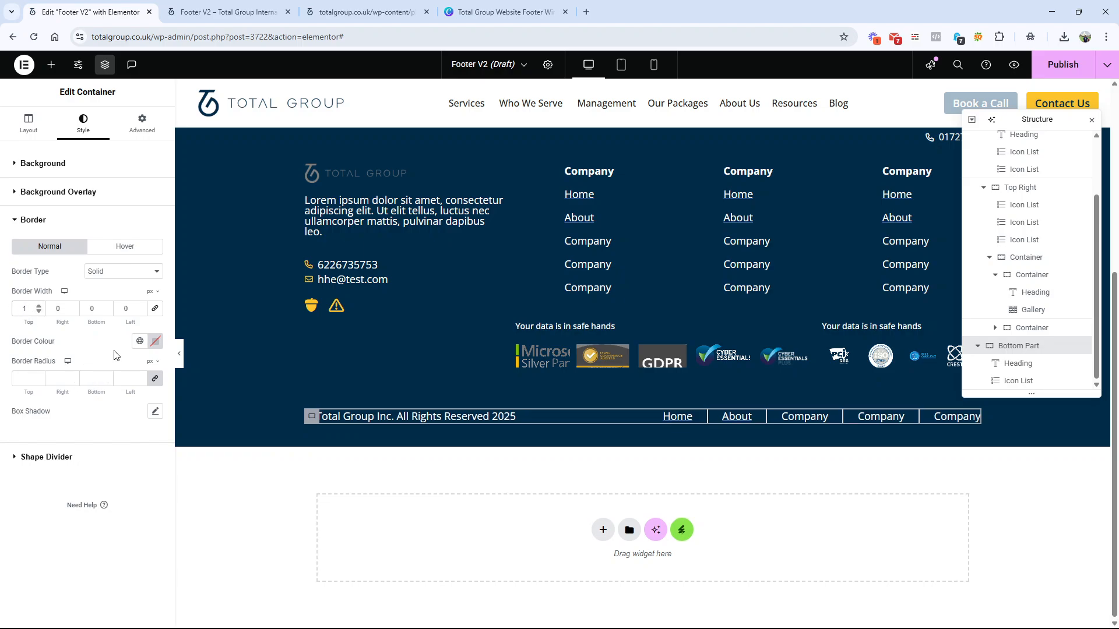
click(140, 341)
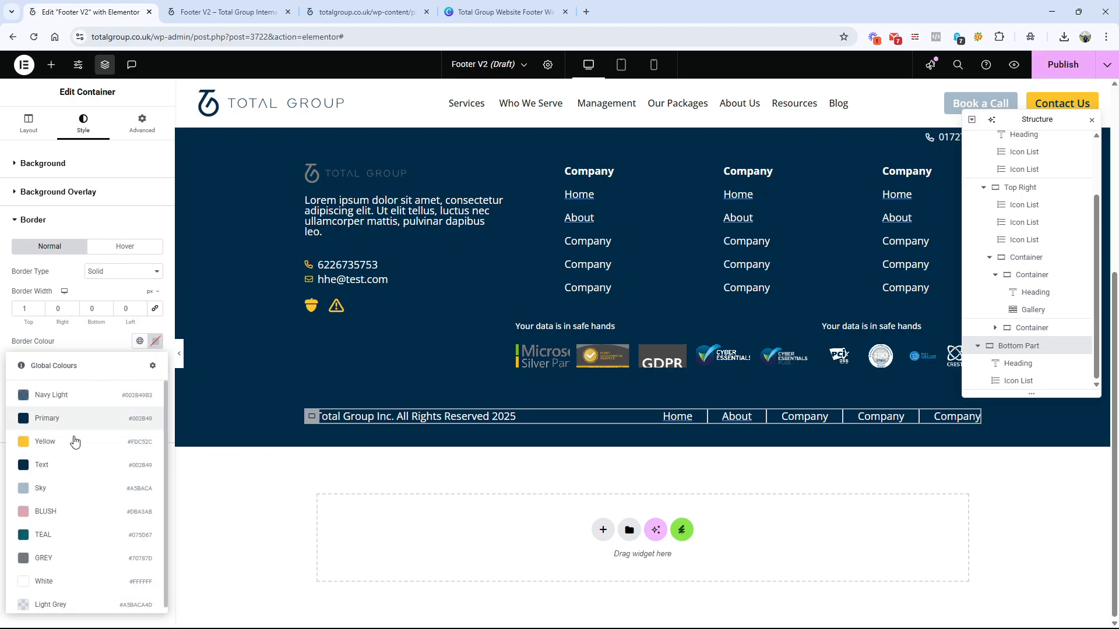
click(60, 580)
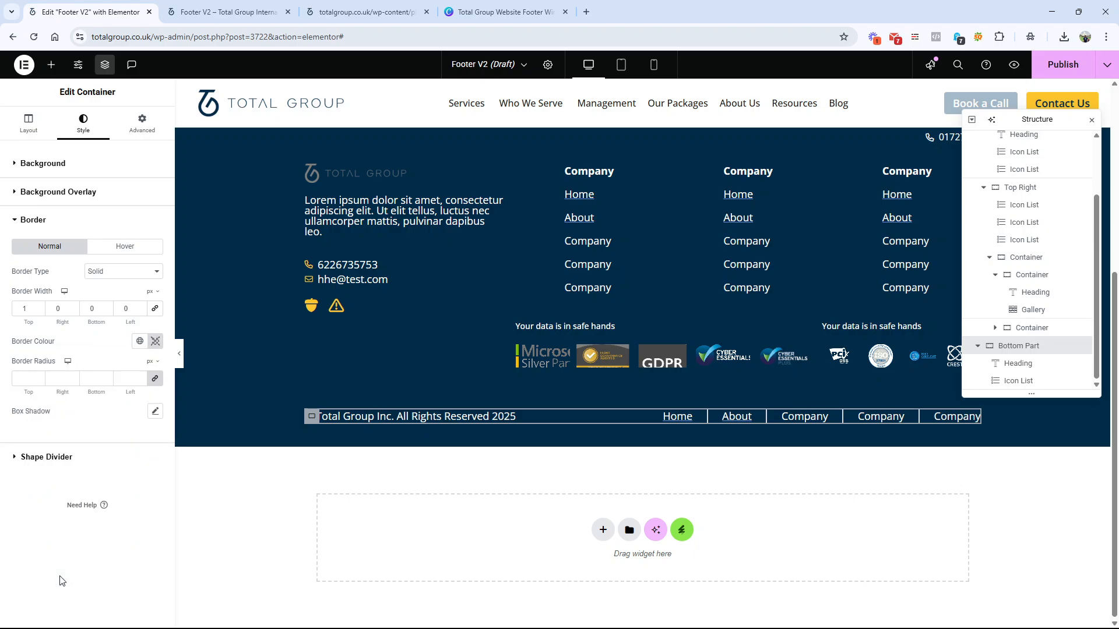
click(179, 354)
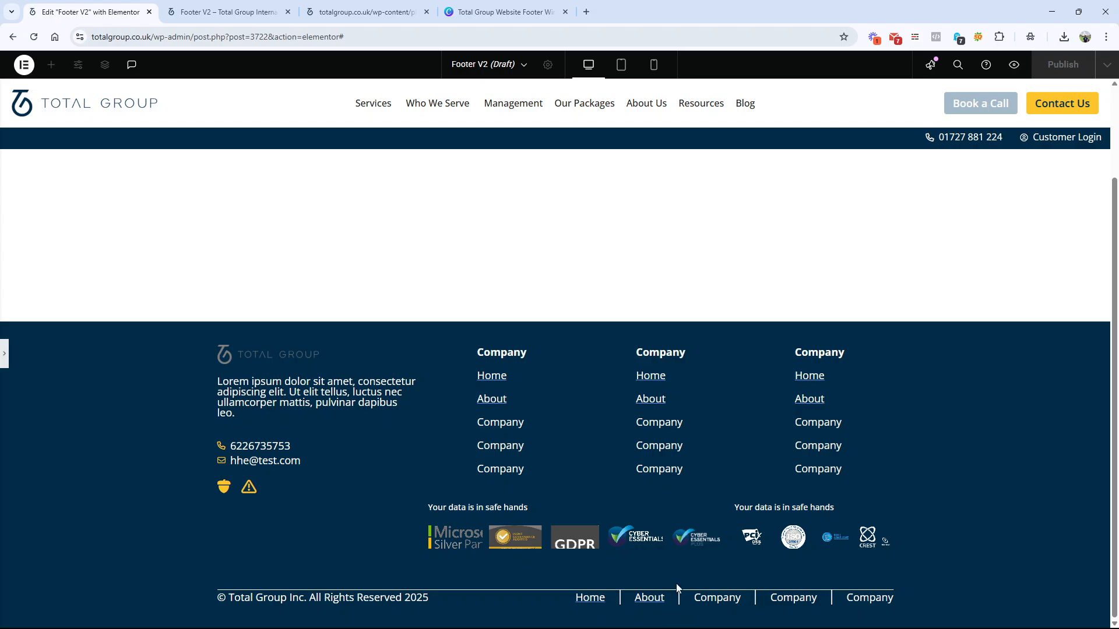
click(4, 362)
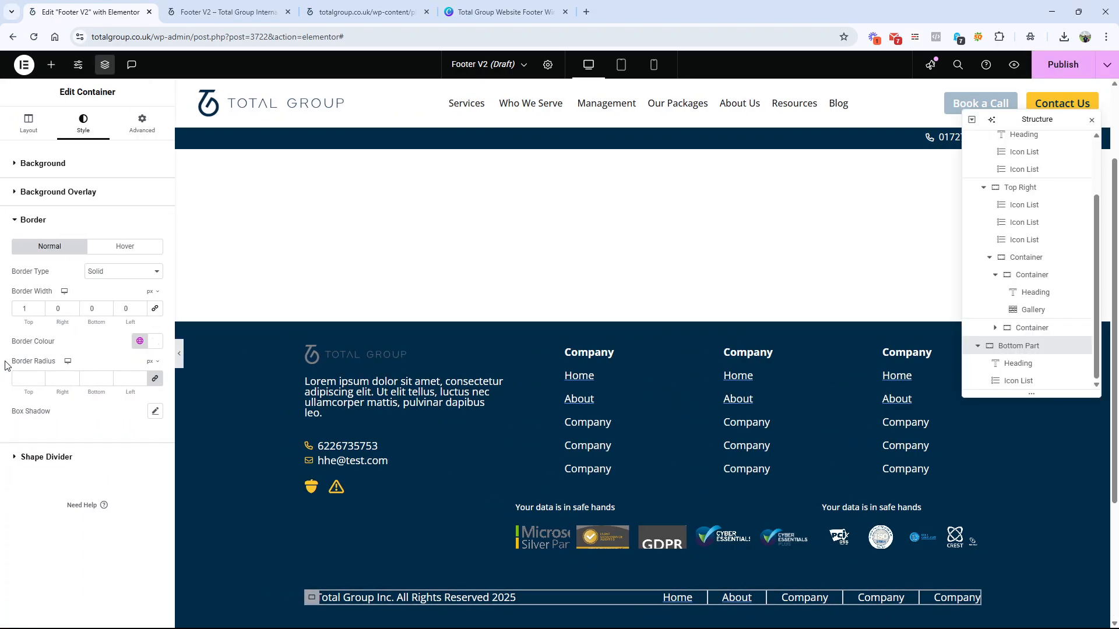
Step: Unlink the Bottom Part container's padding and set its top padding to 30 px
click(144, 124)
click(155, 252)
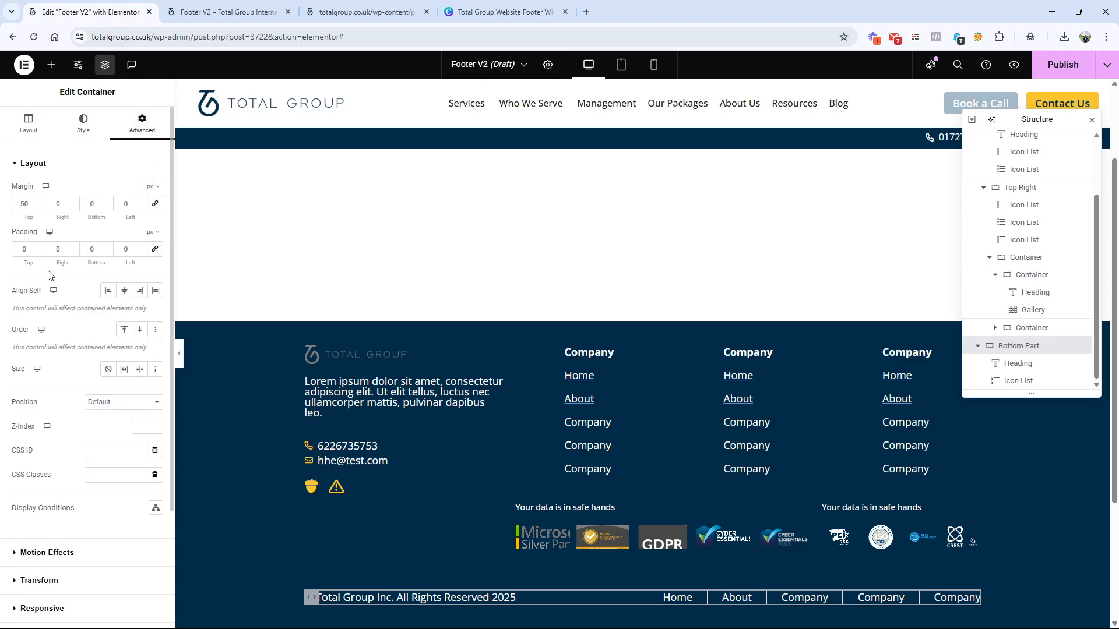
double_click(14, 252)
text(30)
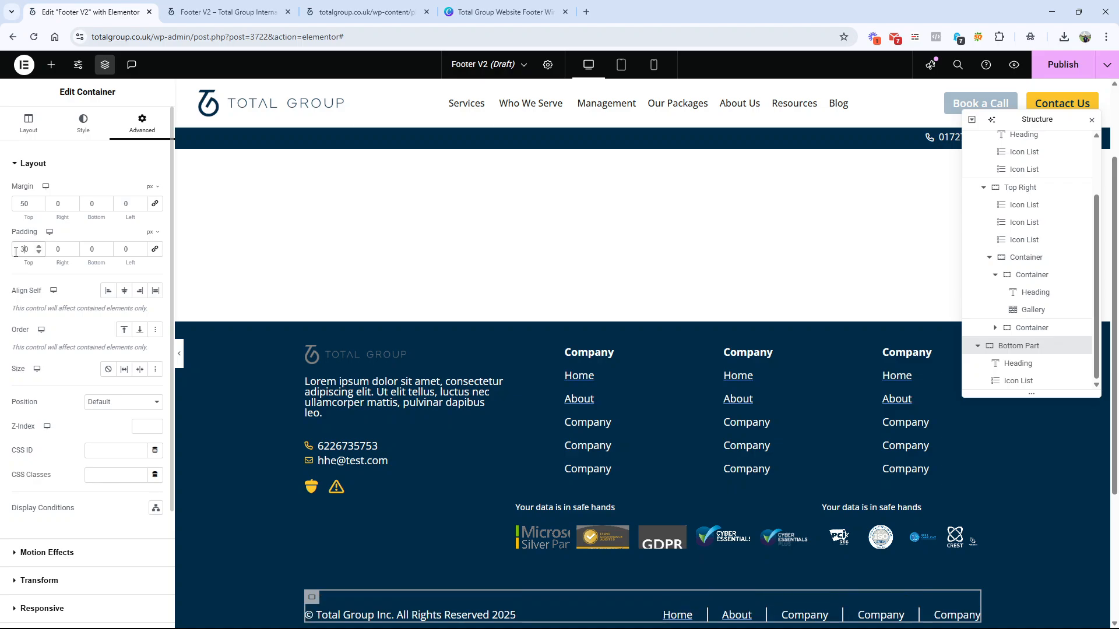
Step: Preview the footer without the editing panel and compare it with the Canva wireframe
click(180, 356)
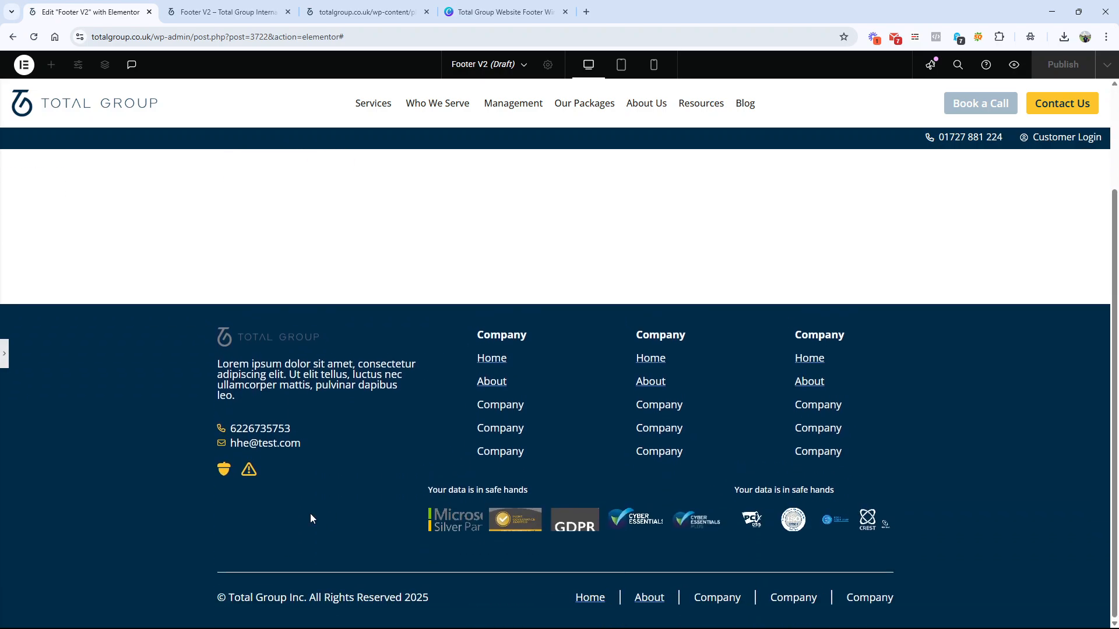
click(496, 13)
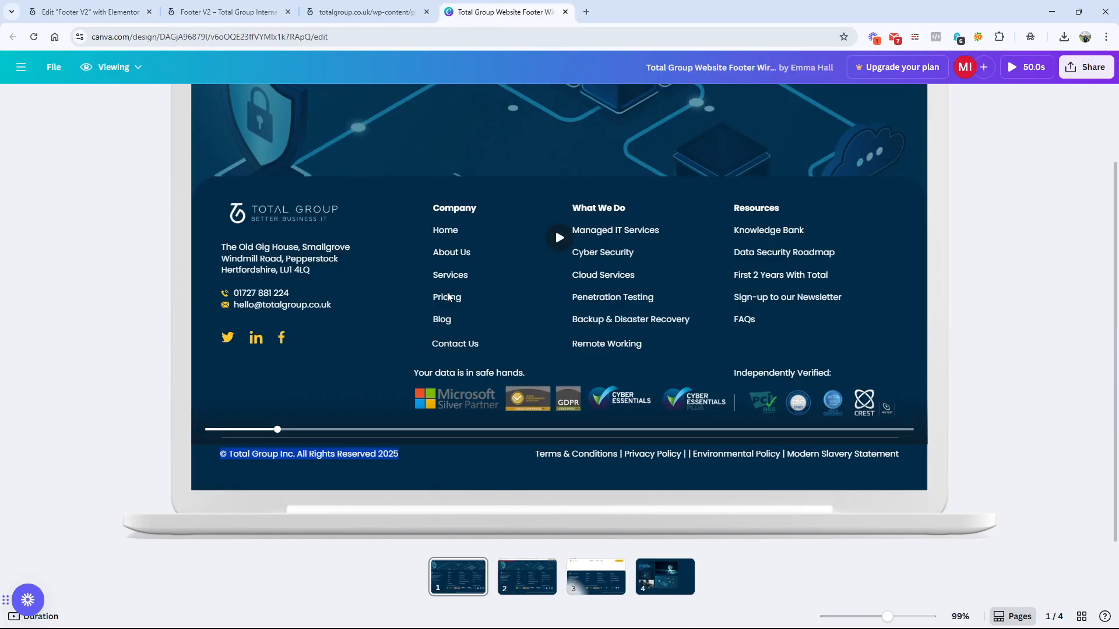
click(109, 11)
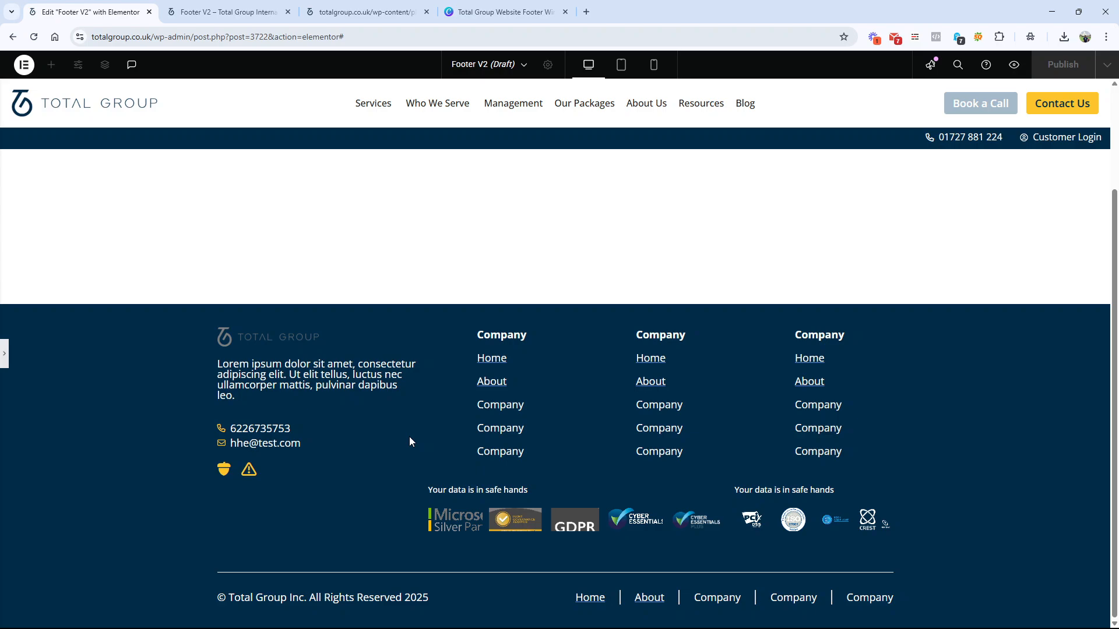
click(6, 357)
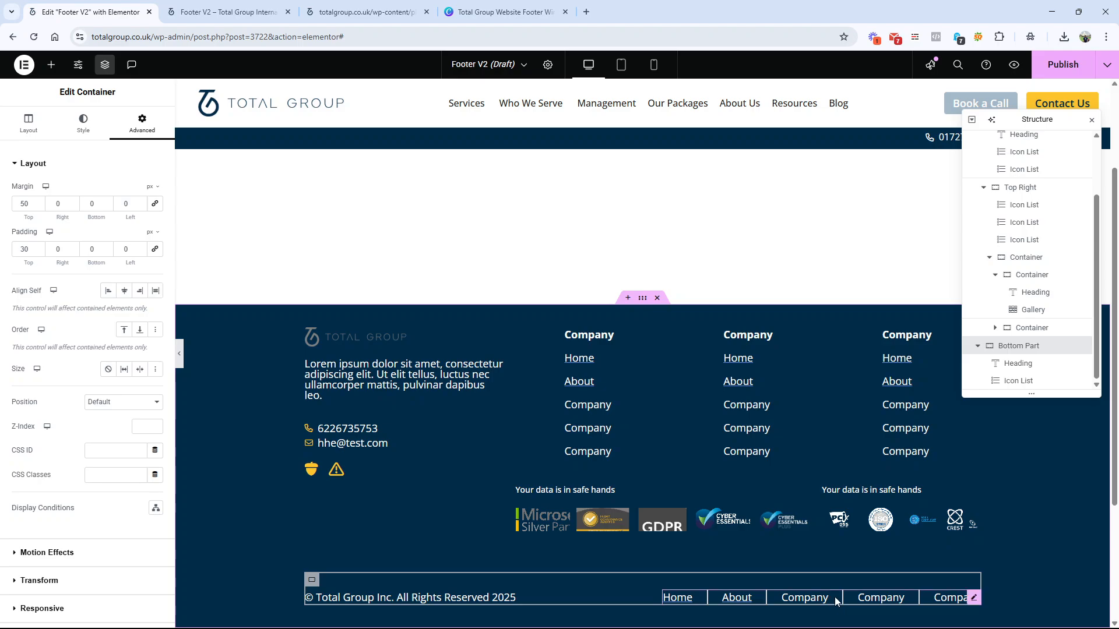
Step: Inspect the item settings of the bottom row's link list and compare its links with those in the Canva wireframe
click(807, 599)
click(31, 127)
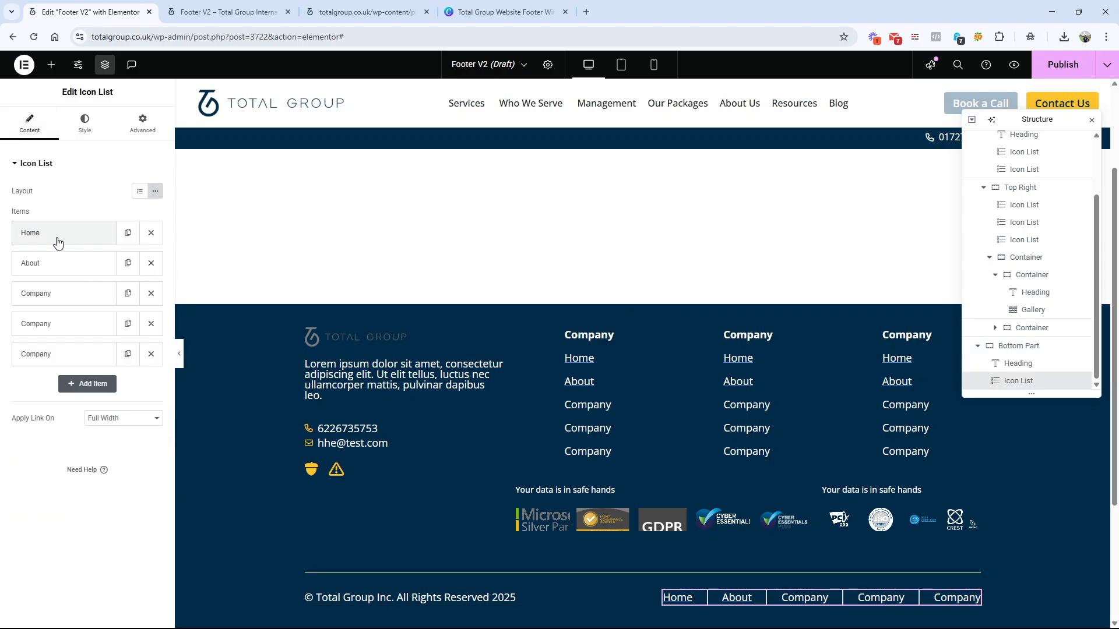
click(63, 233)
click(64, 234)
click(70, 310)
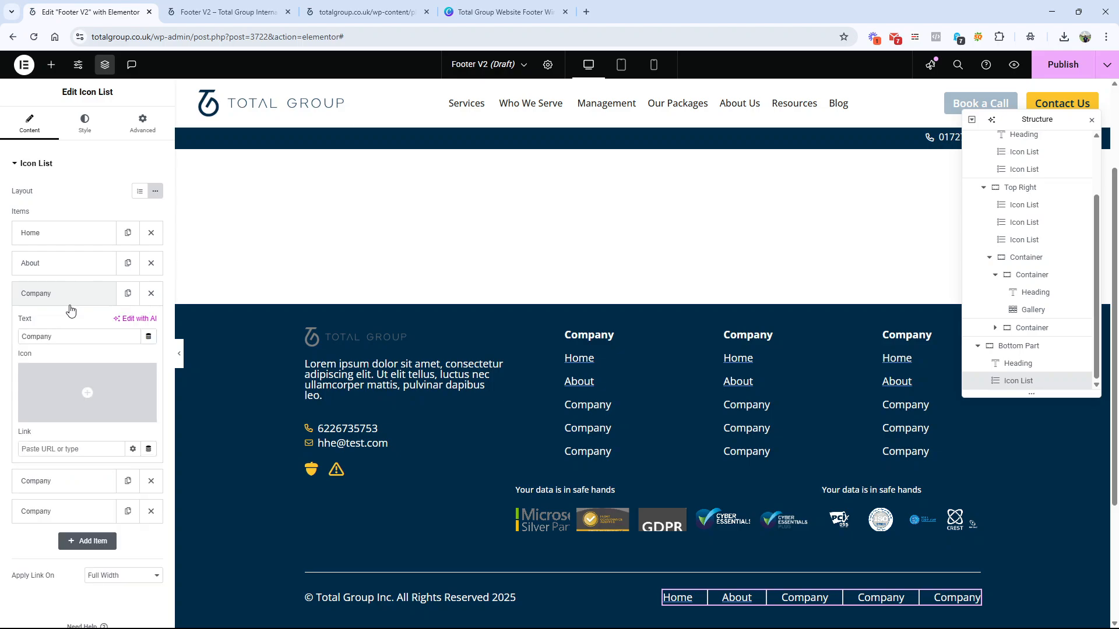
click(70, 309)
click(501, 12)
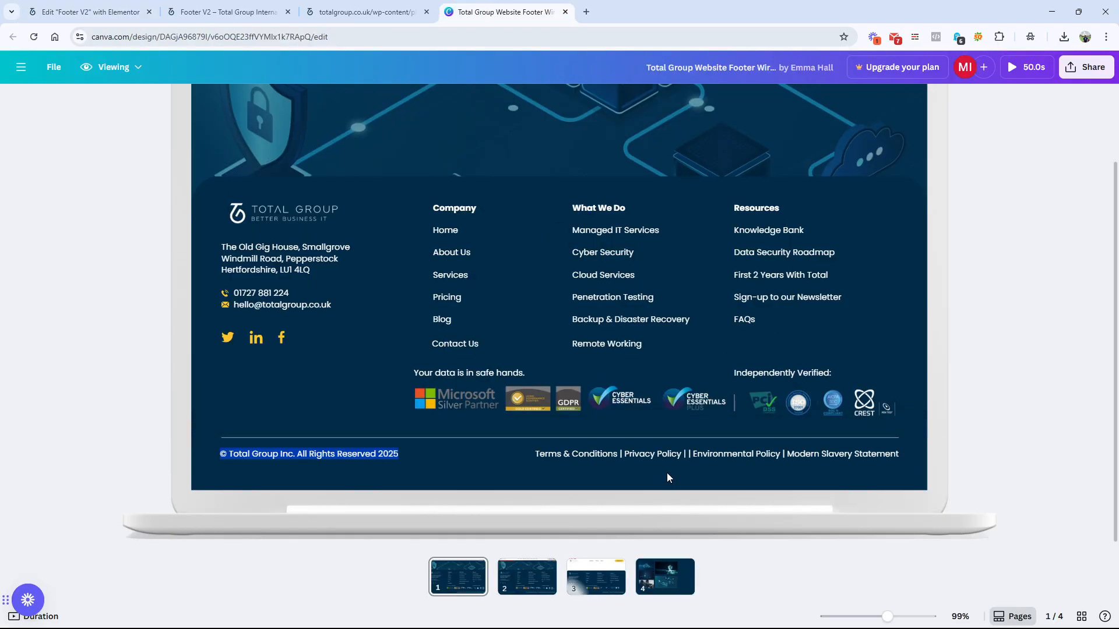
click(88, 12)
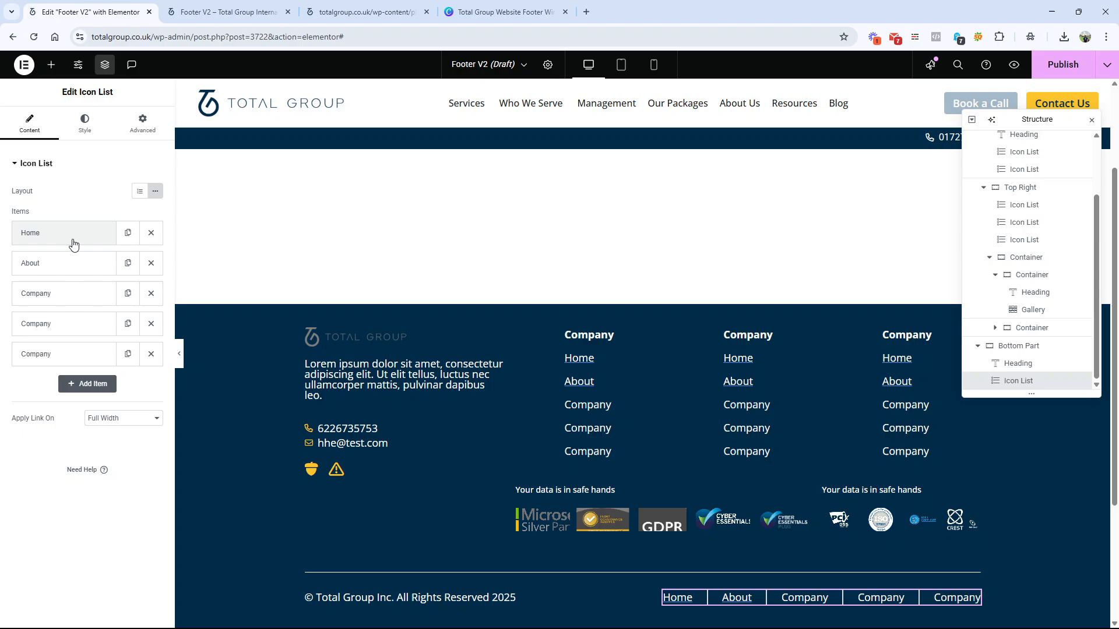
click(65, 294)
click(56, 450)
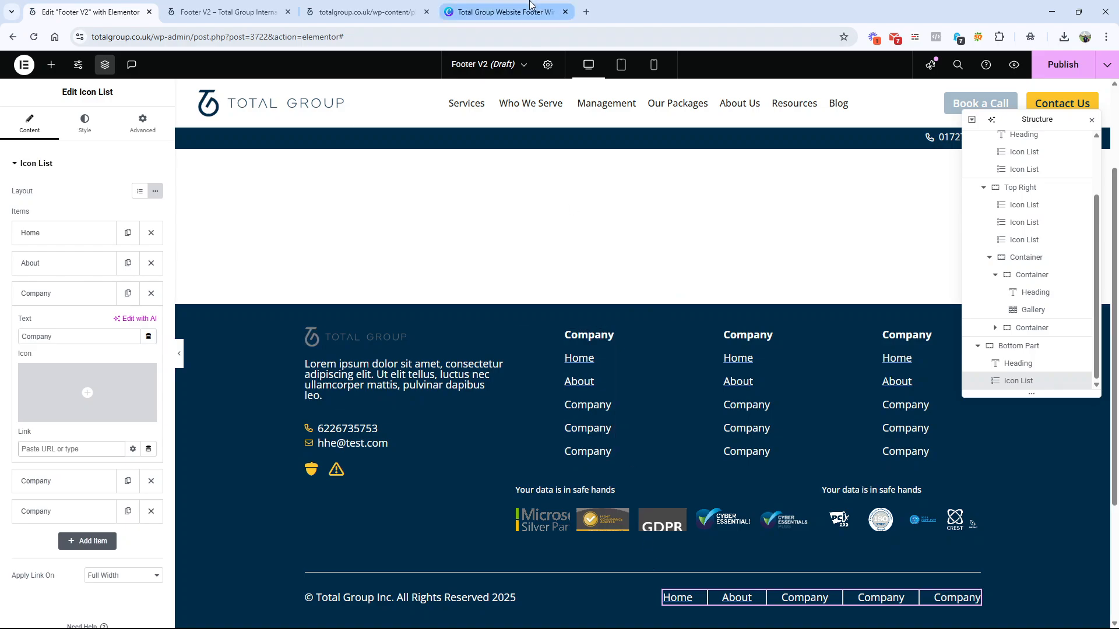
Step: Check the rounded top corners of the footer in the Canva wireframe and return to the Elementor editor
click(501, 12)
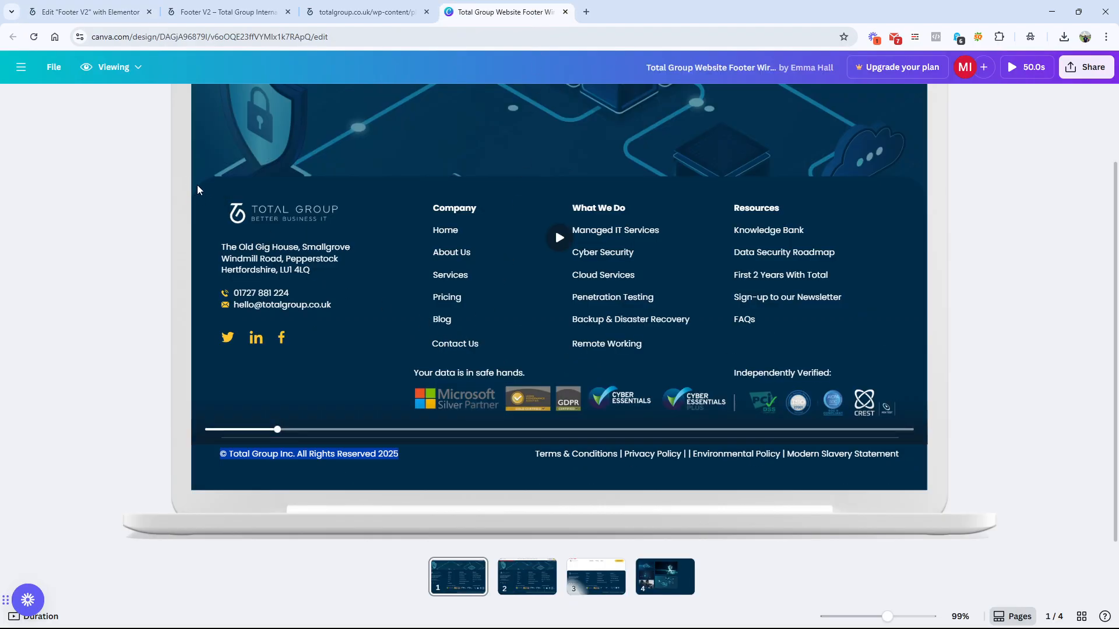
click(908, 185)
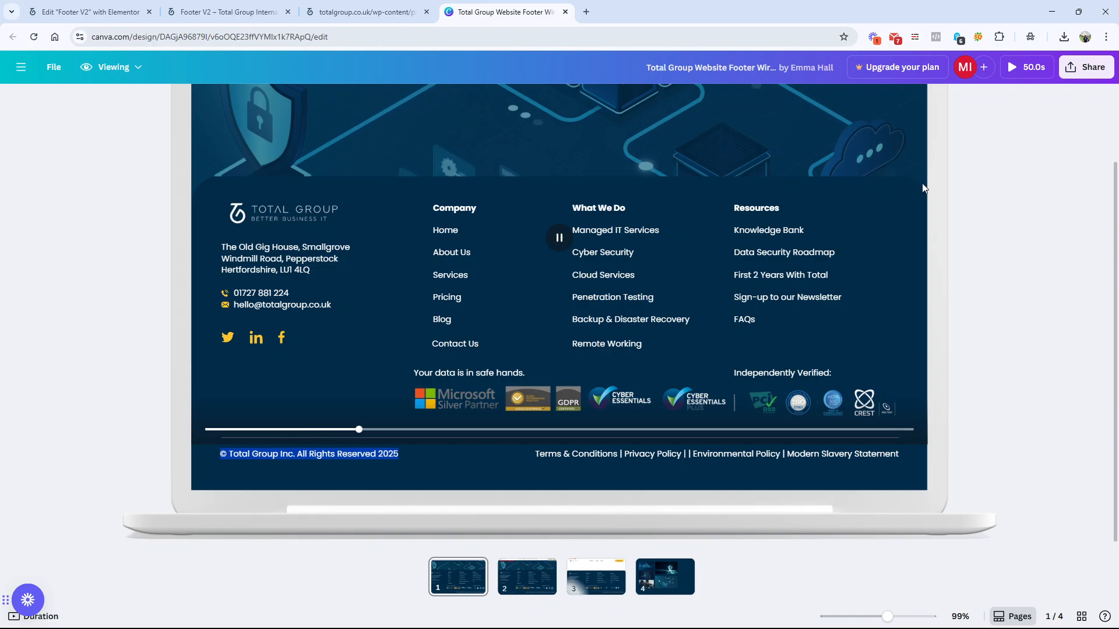
scroll(801, 267, up, 2)
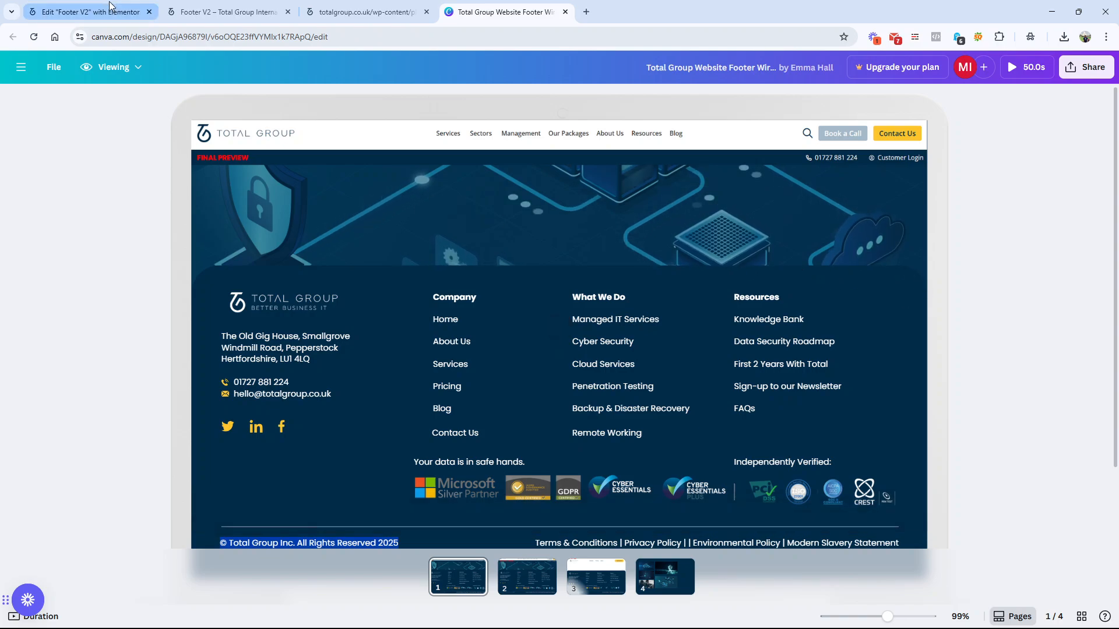
click(88, 12)
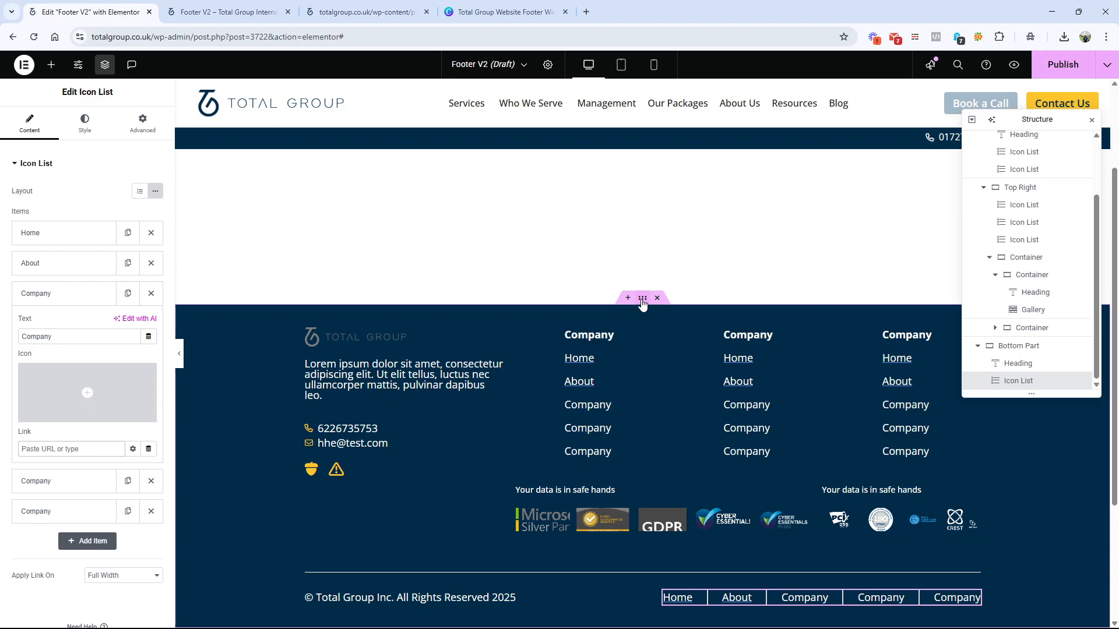
Step: Unlink the outer footer container's border radius values, set the top and right radii to 100 px, and preview the footer
click(642, 301)
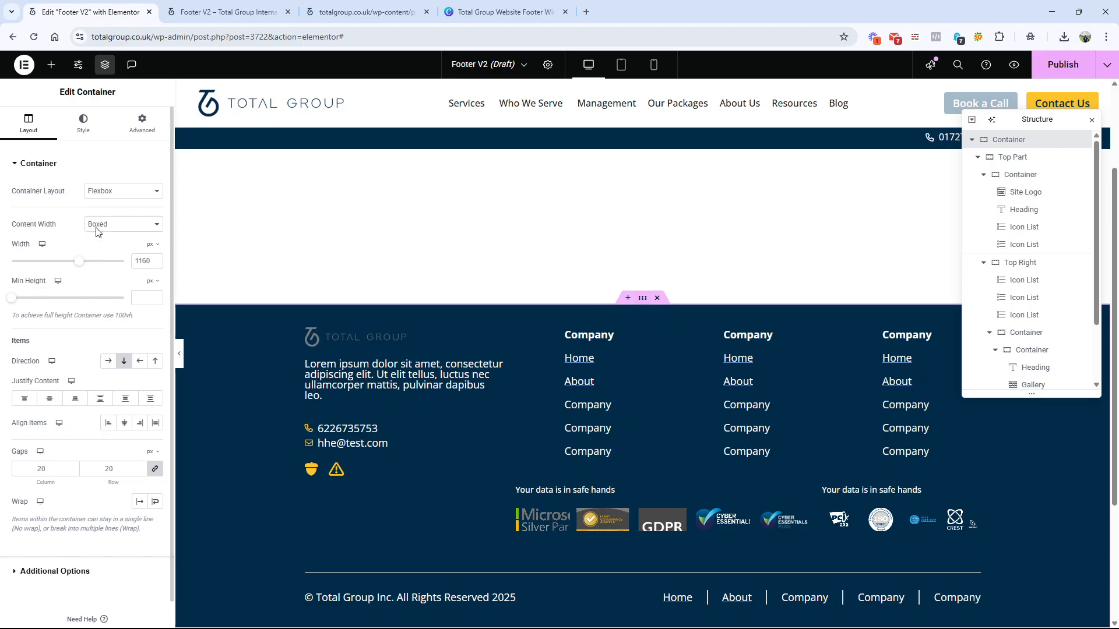
click(85, 130)
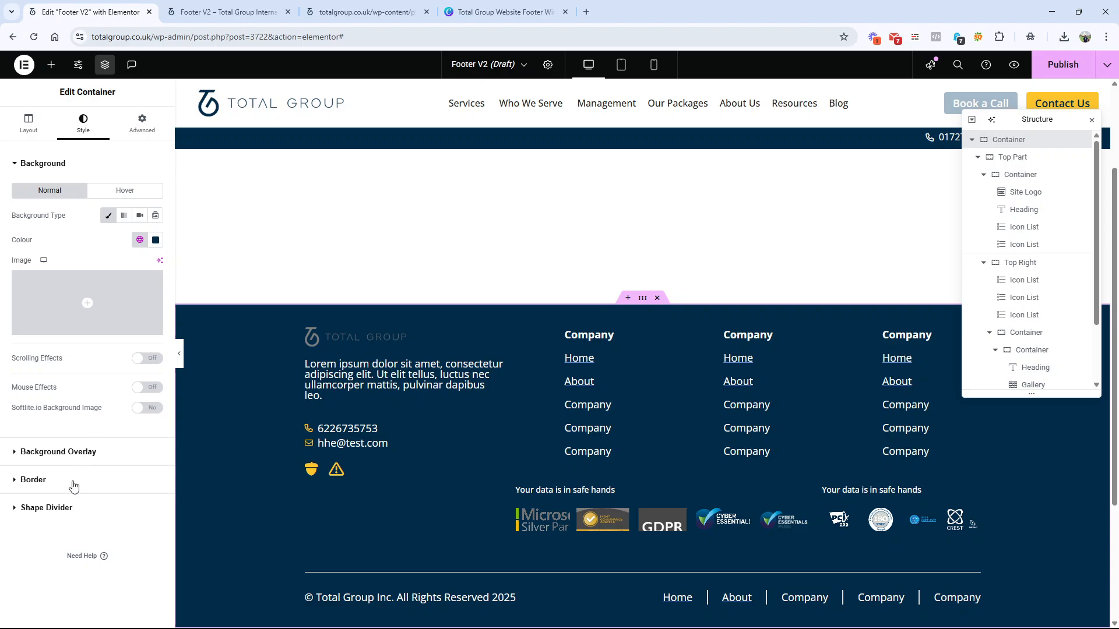
click(74, 479)
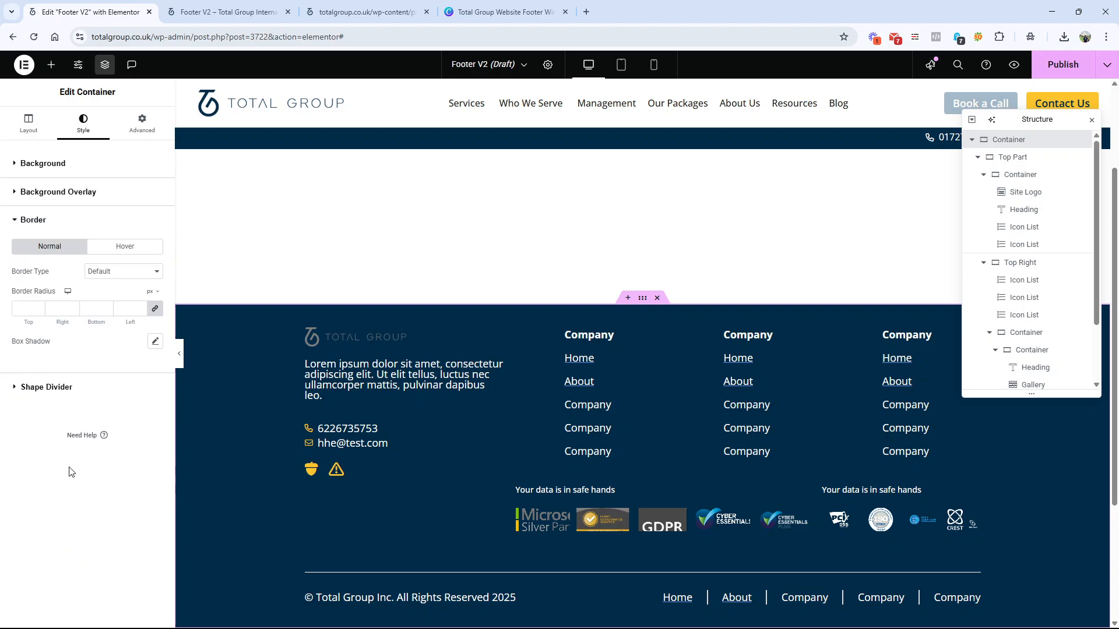
click(155, 310)
double_click(24, 309)
text(100)
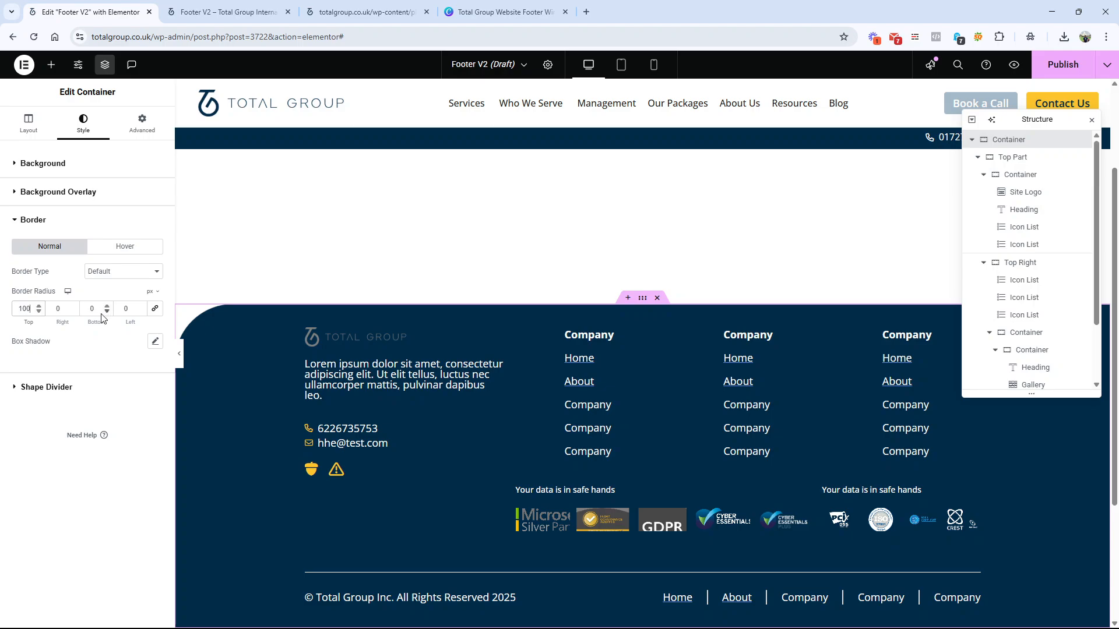
click(56, 313)
text(100)
key(BackSpace)
click(177, 357)
scroll(209, 361, up, 3)
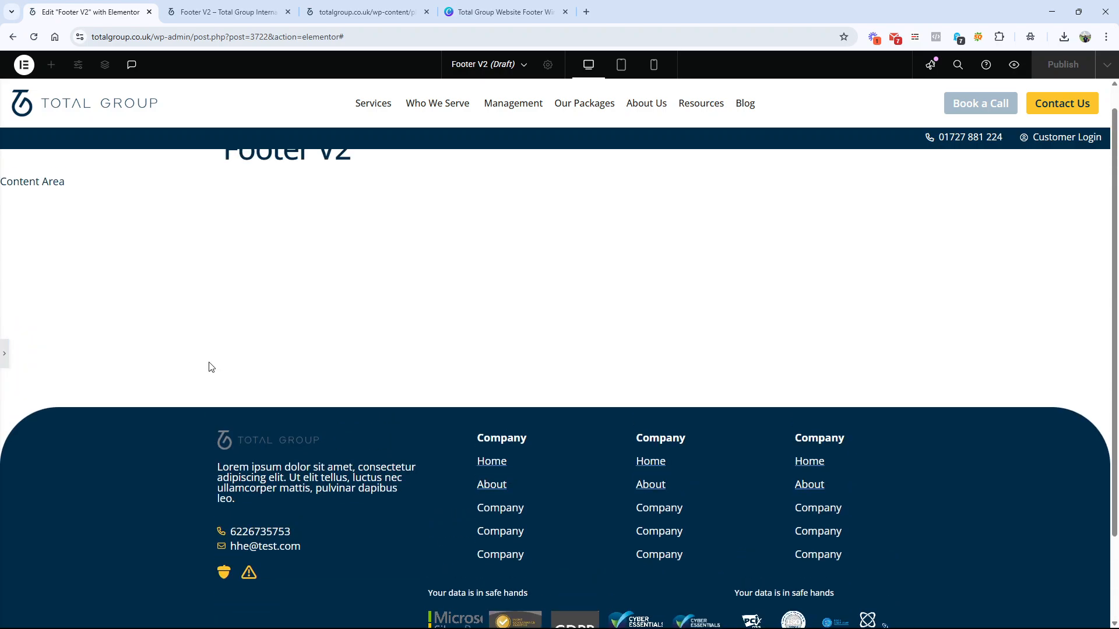
scroll(208, 362, down, 3)
scroll(208, 362, up, 2)
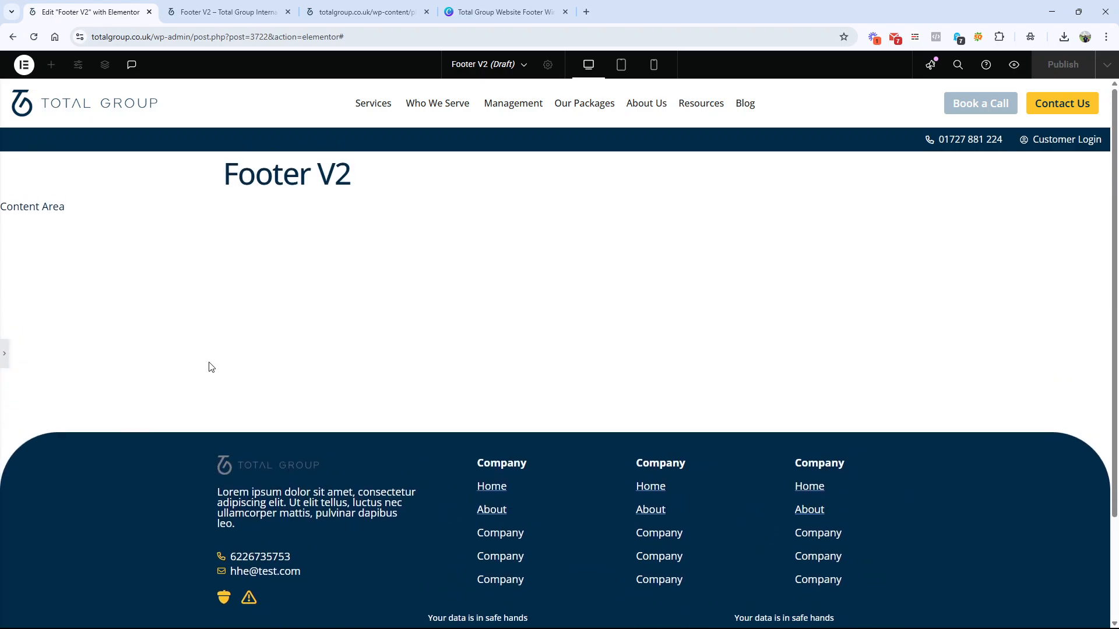
scroll(209, 362, down, 2)
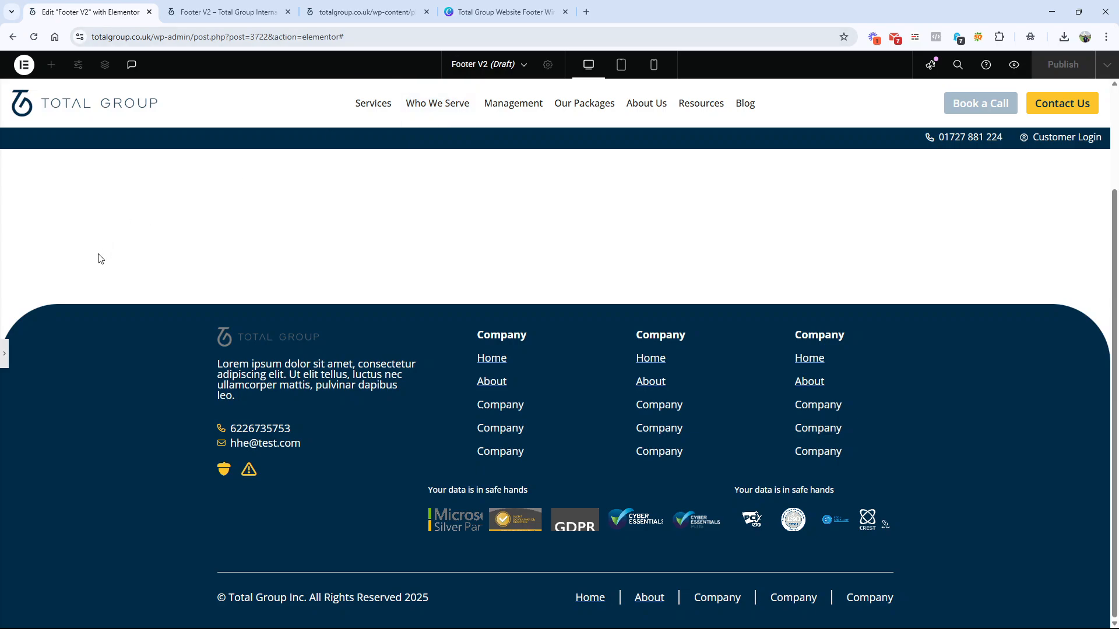
Step: Set the outer footer container's top and right border radii to 50 px and preview the rounded corners
click(7, 351)
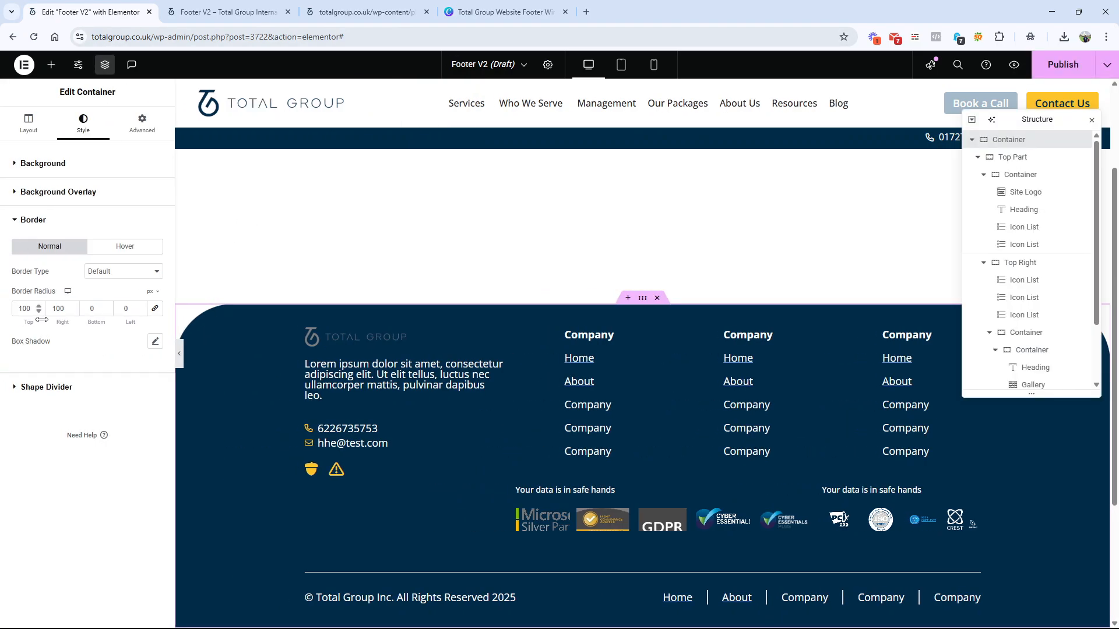
mouse_move(32, 309)
mouse_down()
mouse_move(0, 315)
mouse_move(59, 309)
mouse_move(49, 309)
mouse_up()
text(5050)
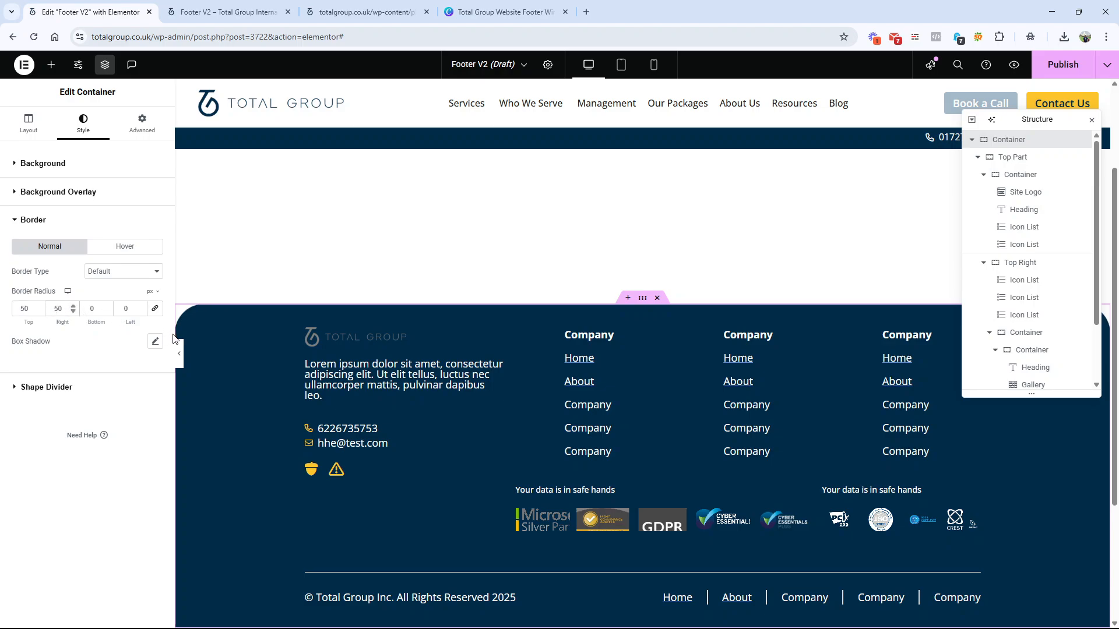
click(179, 353)
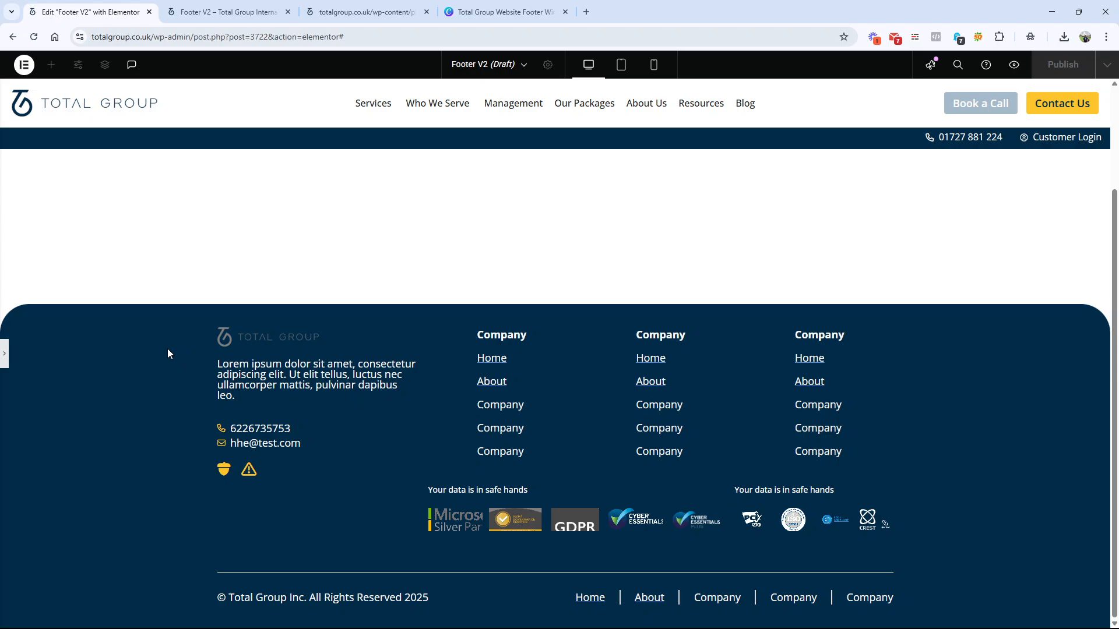
click(6, 353)
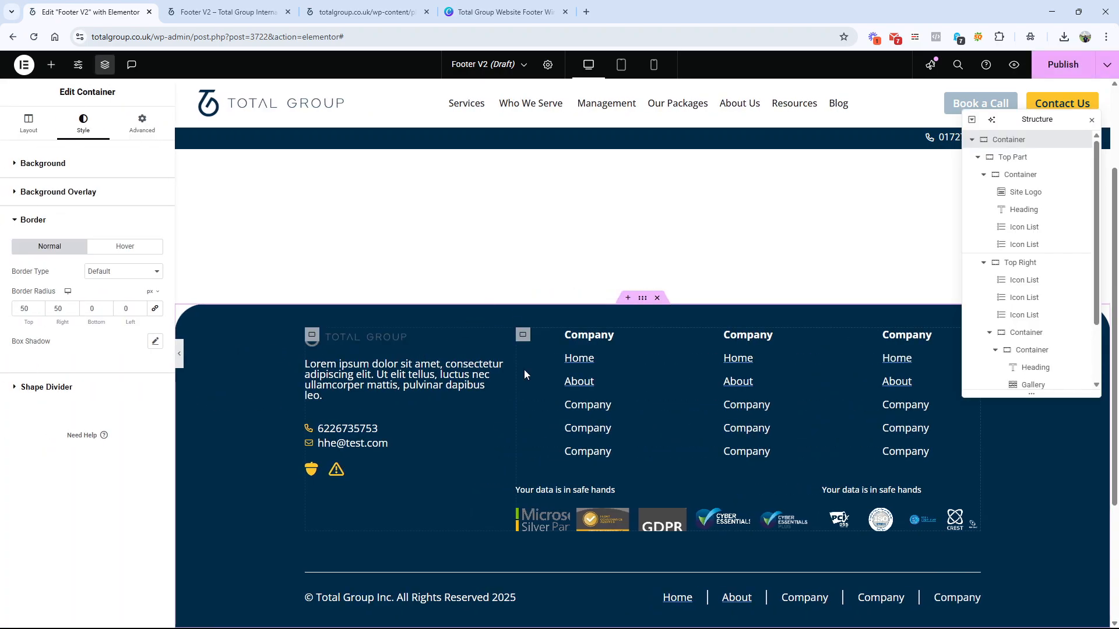
Step: Set the outer footer container's padding to 80 px on all sides, check it in preview, and save the footer
click(142, 122)
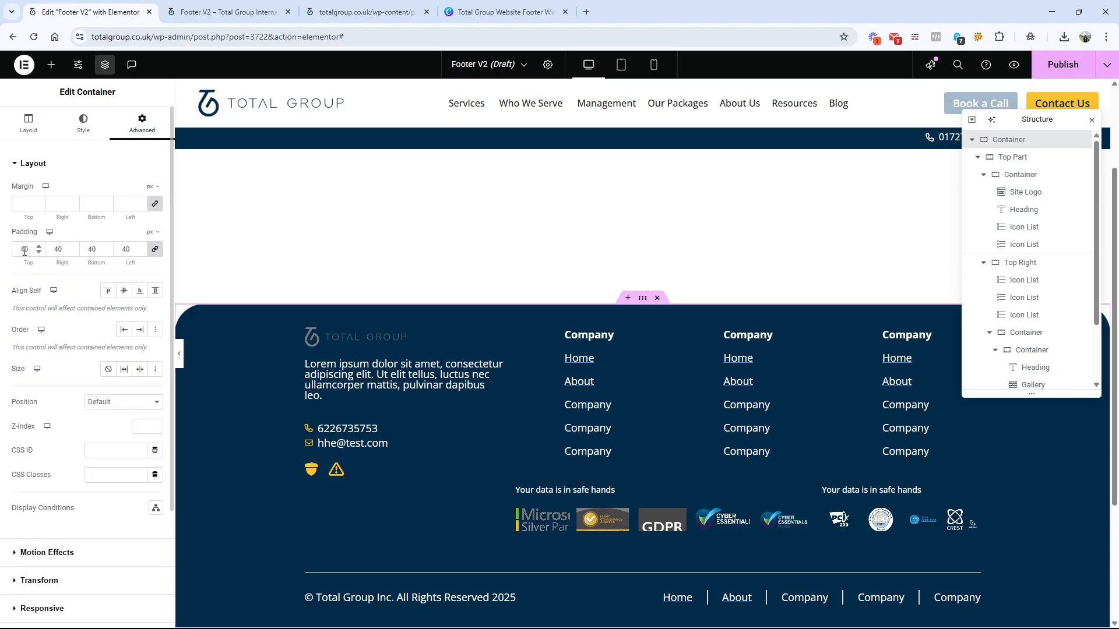
drag(25, 252, 19, 251)
text(80)
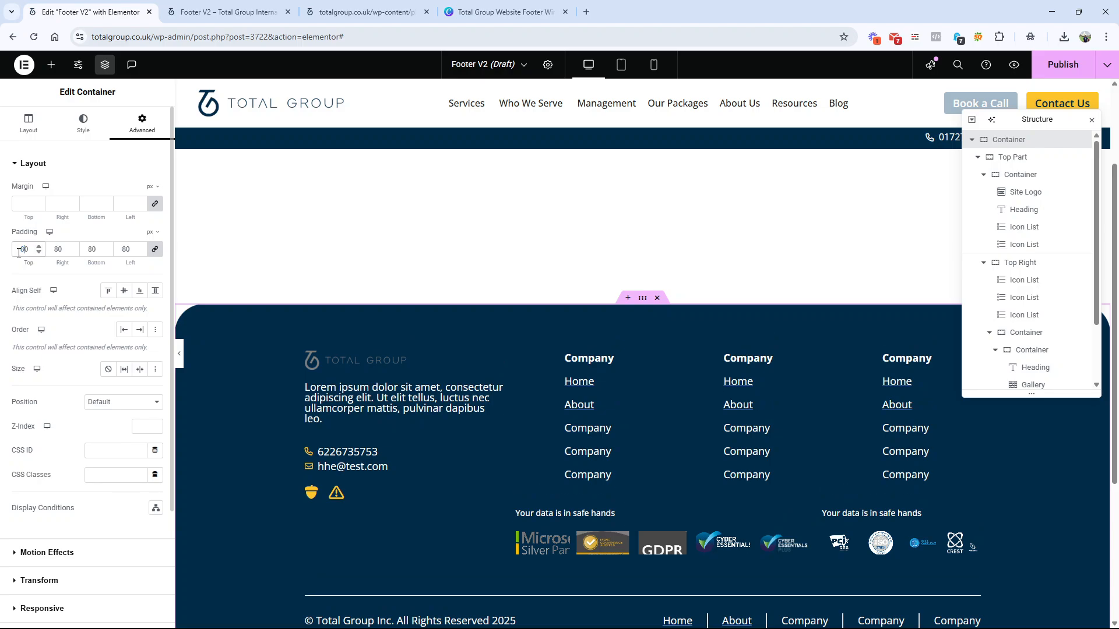
click(177, 349)
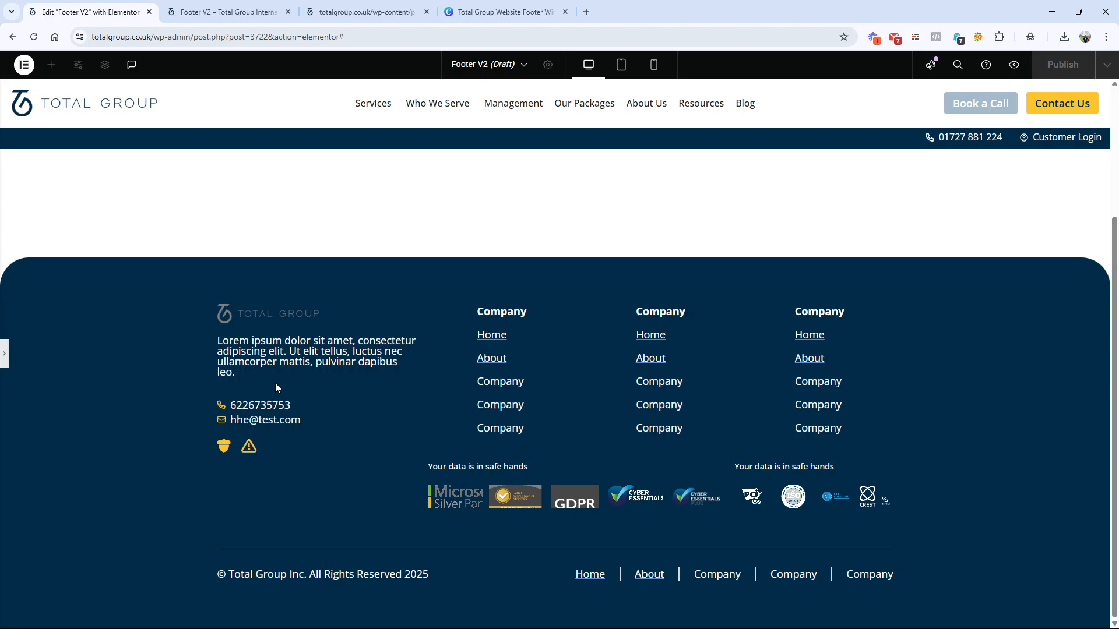
click(5, 354)
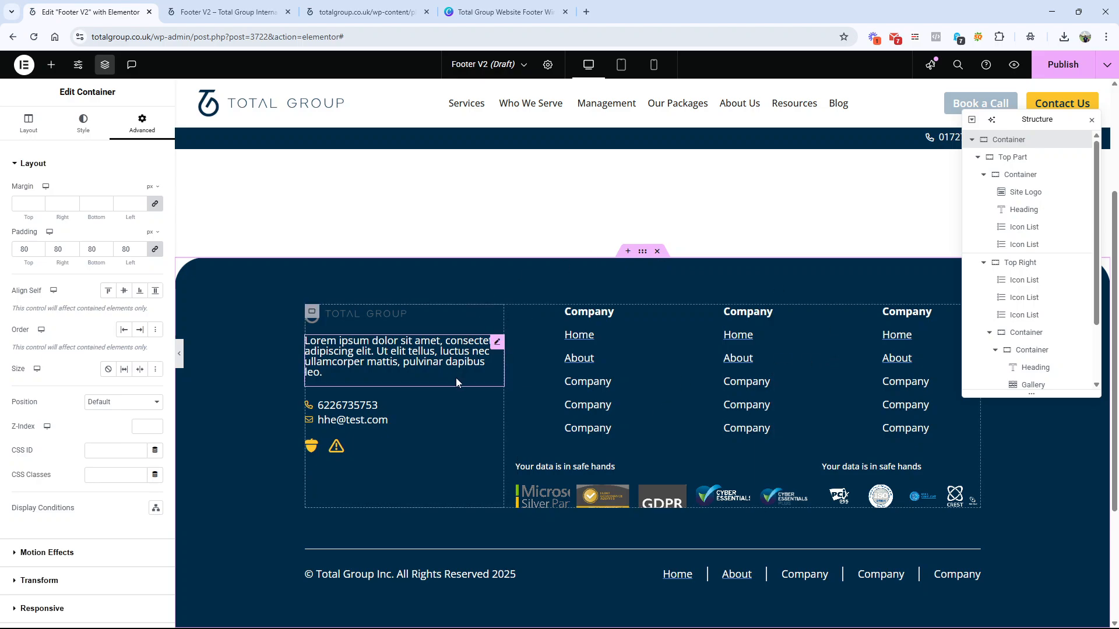
key(ctrl+s)
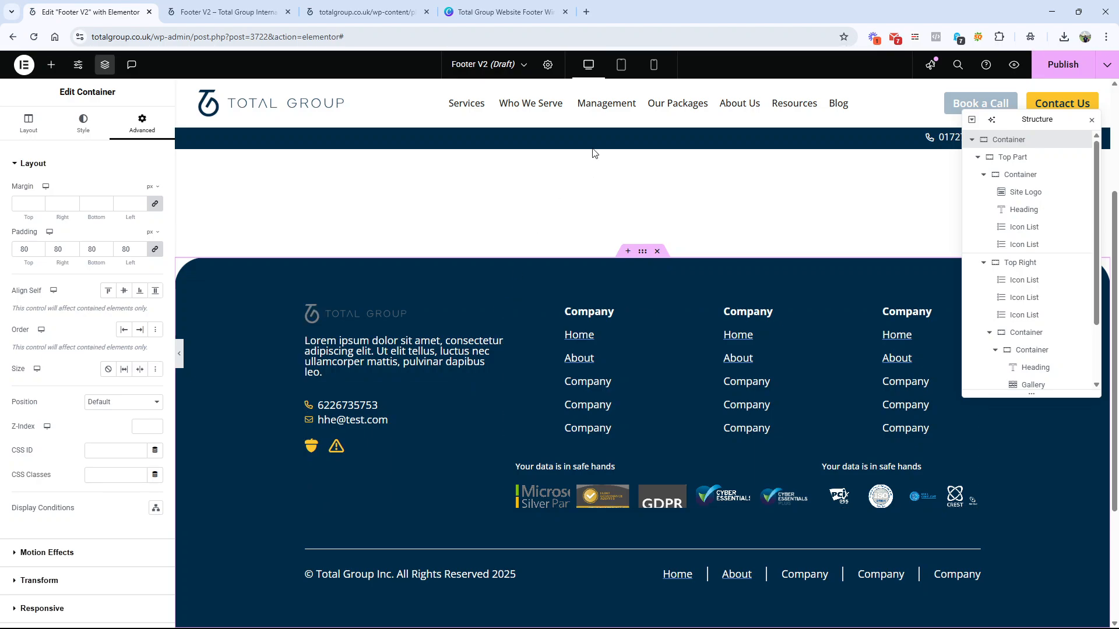
Step: Review the footer in the tablet portrait layout and compare it with the Canva wireframe
click(620, 66)
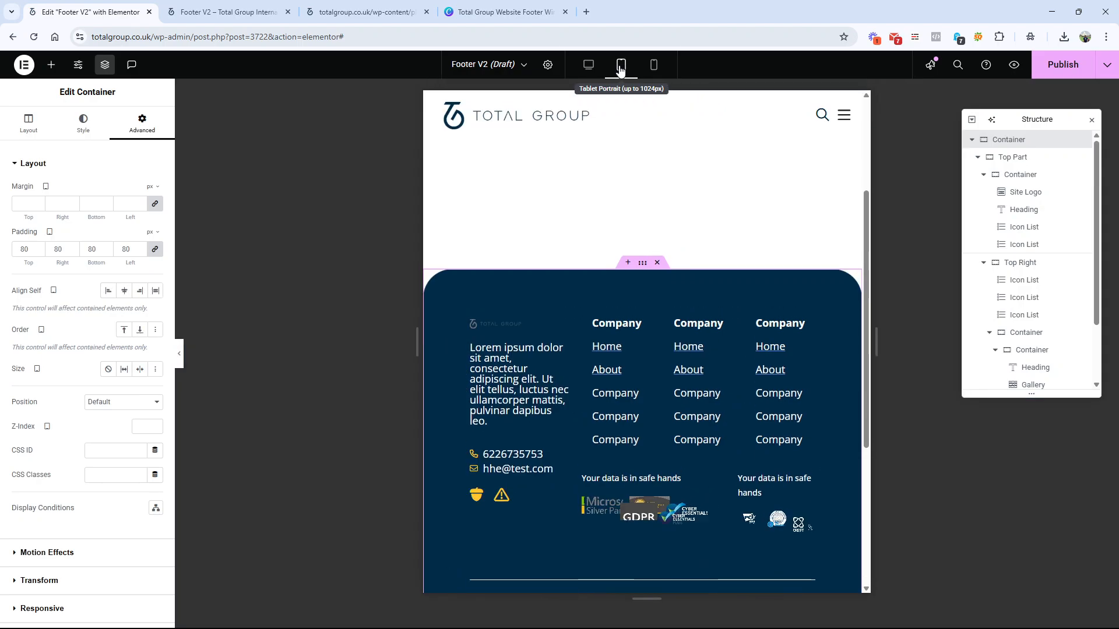
scroll(676, 327, down, 4)
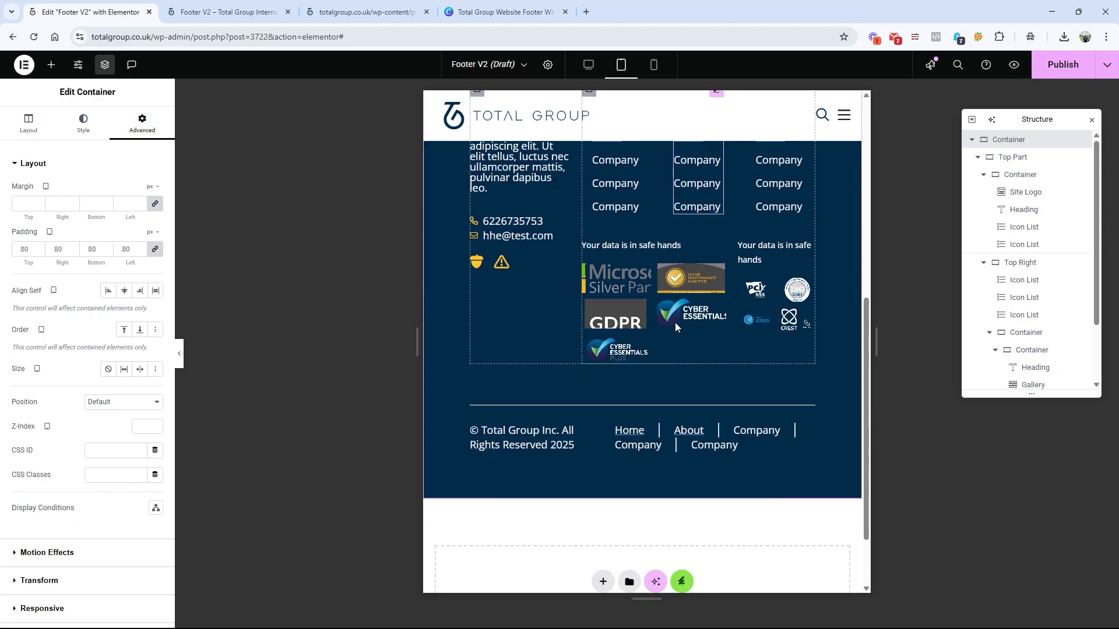
scroll(676, 327, up, 2)
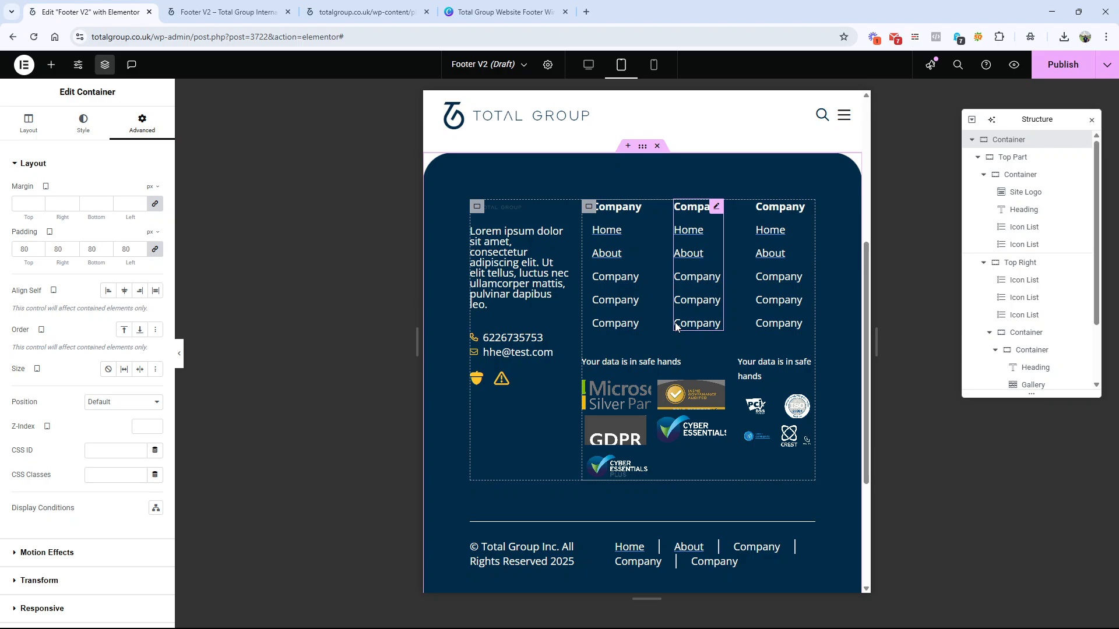
scroll(675, 323, down, 3)
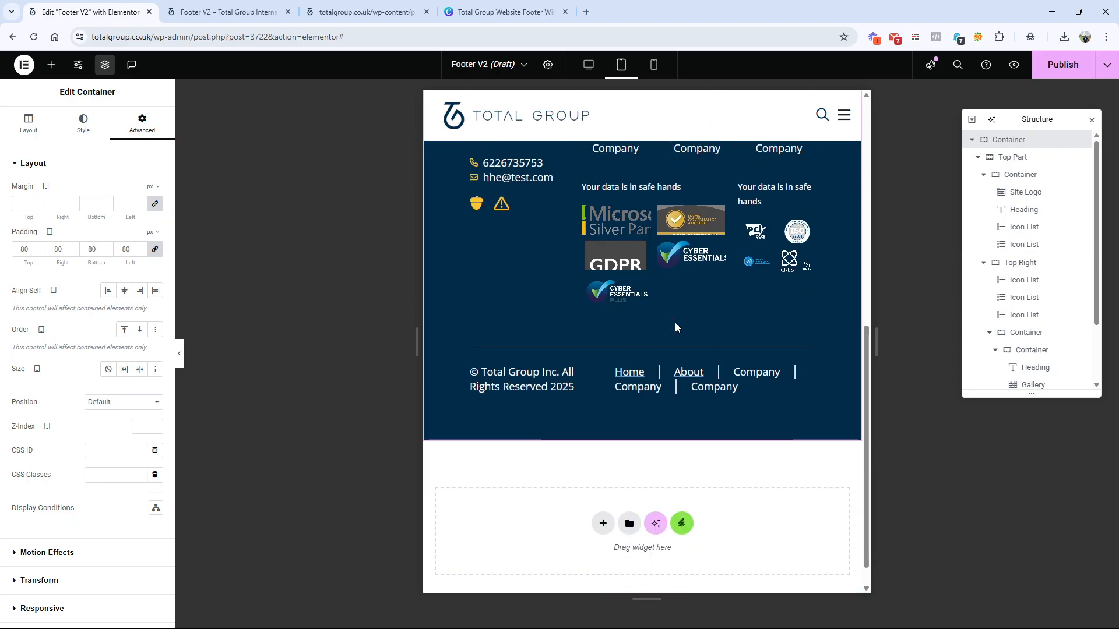
click(473, 7)
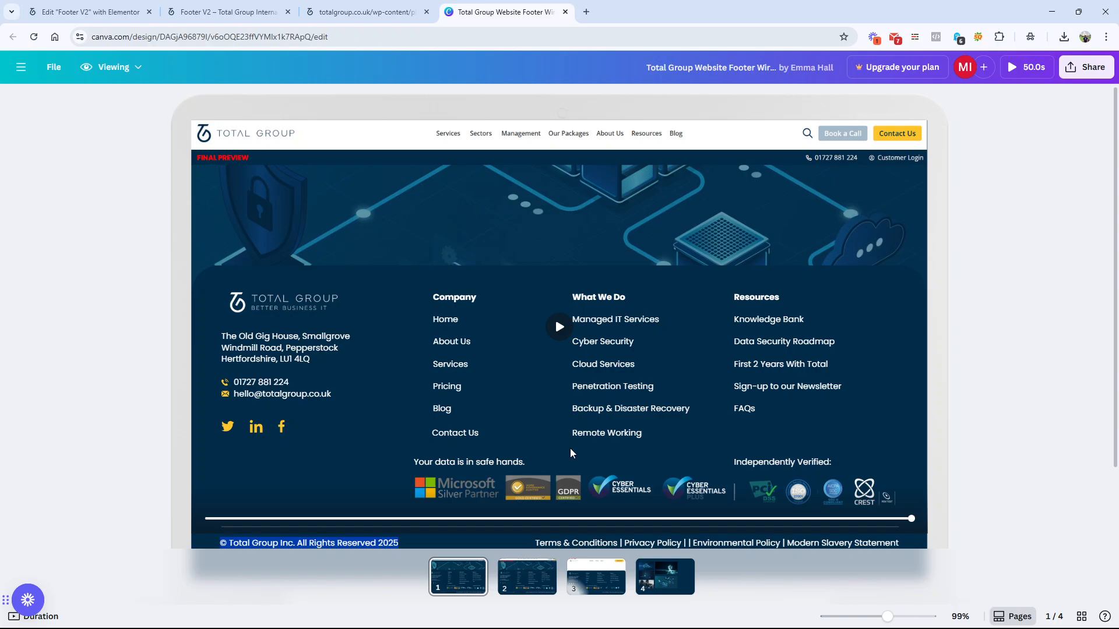
Step: Look through the final draft and the old draft pages of the footer wireframe
click(589, 590)
click(521, 581)
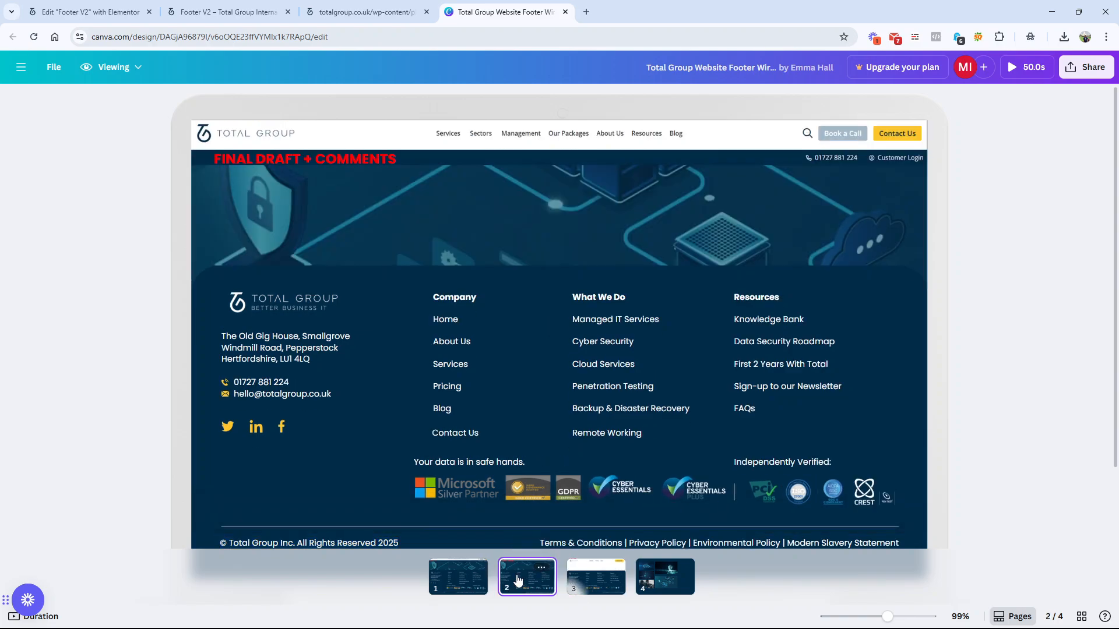
click(601, 584)
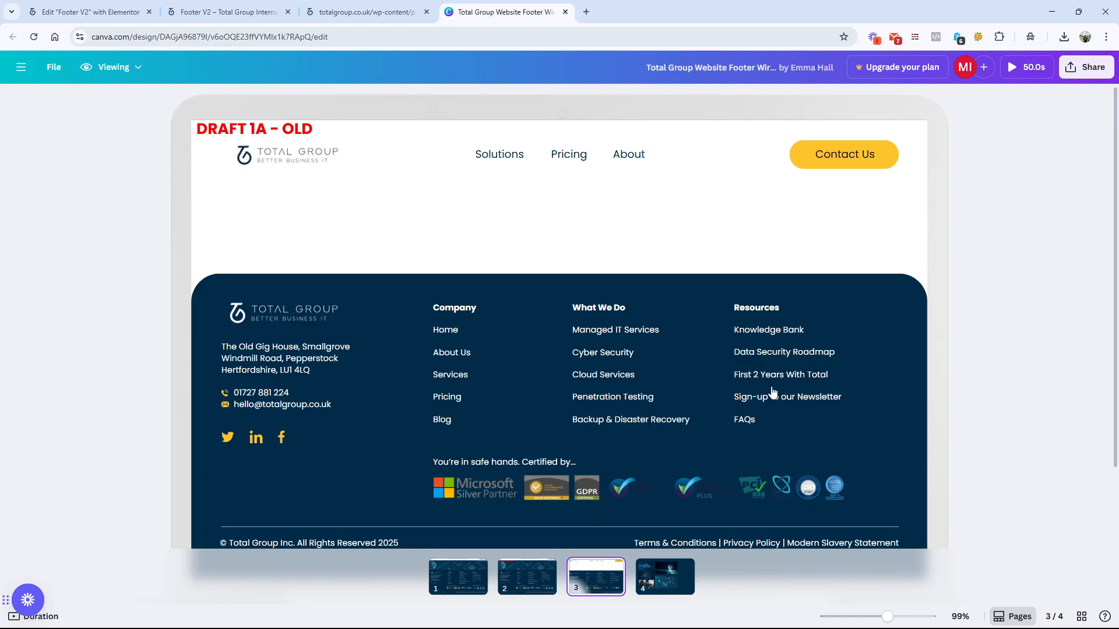
Step: Switch back to the Elementor editor and set the footer site logo's width to 88% in the tablet layout
click(90, 12)
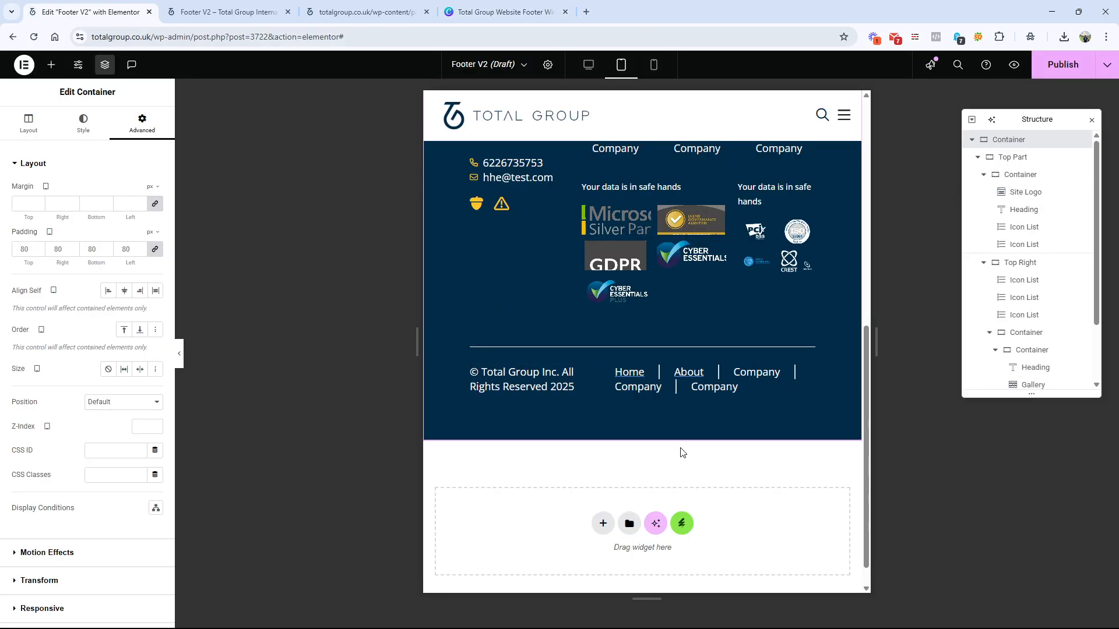
scroll(680, 448, up, 1)
scroll(680, 447, up, 4)
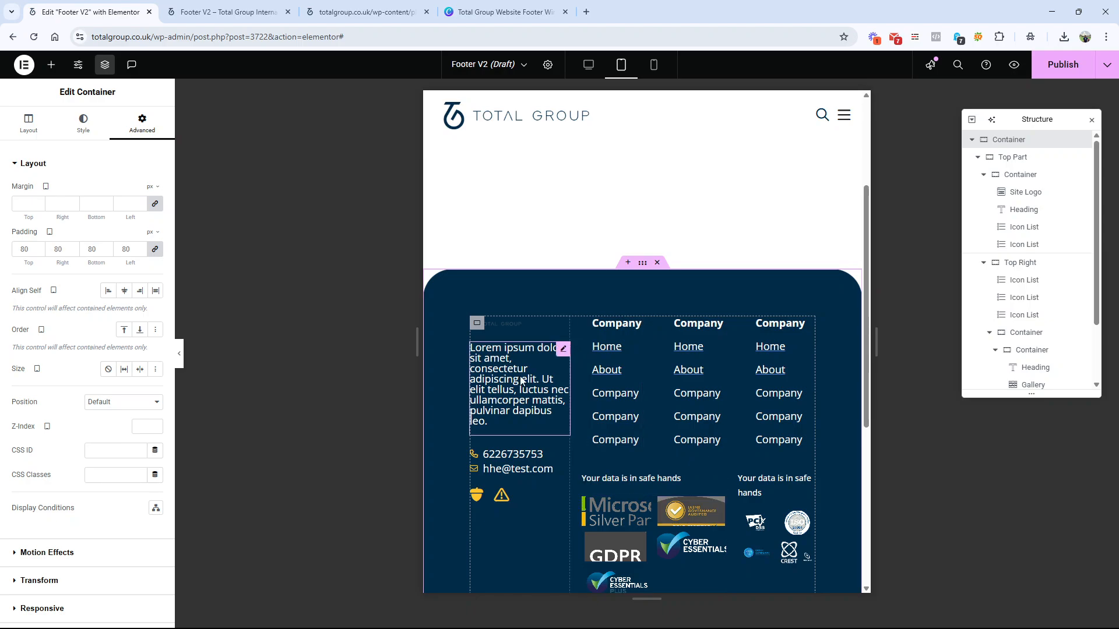
click(515, 323)
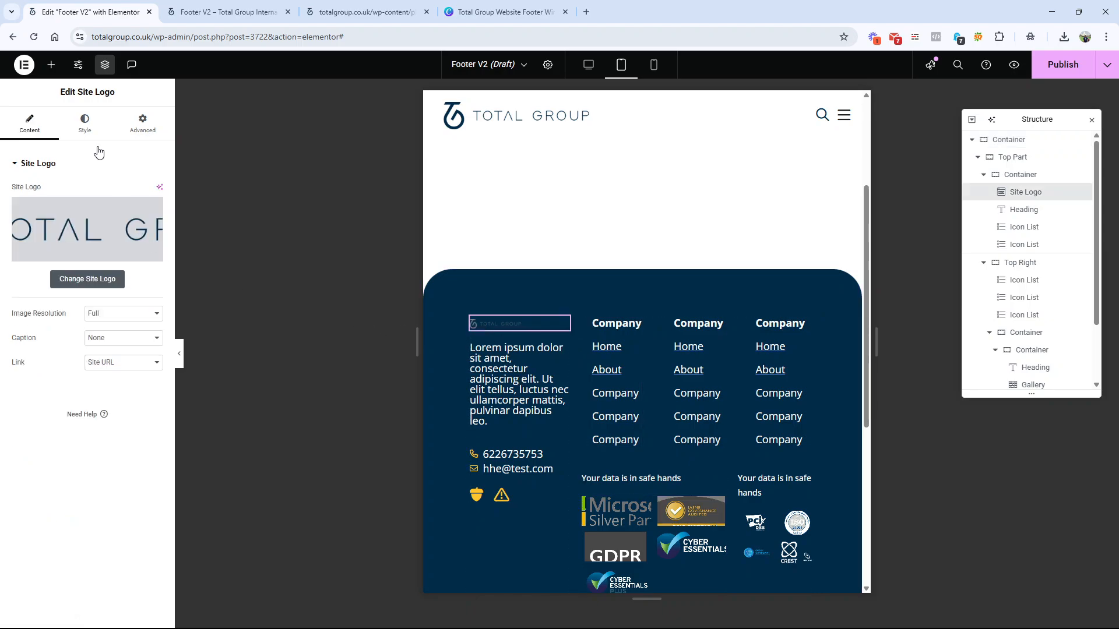
click(85, 123)
drag(74, 227, 113, 231)
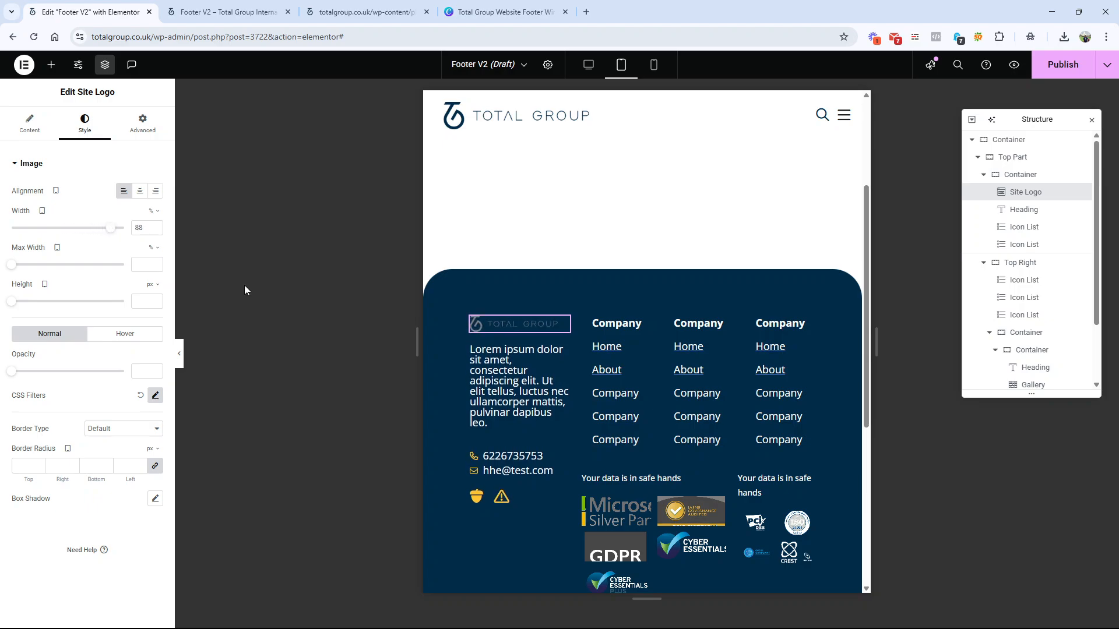
Step: Set the logo and contact container's width to 100% and the Top Part container's direction to vertical column
scroll(581, 447, down, 3)
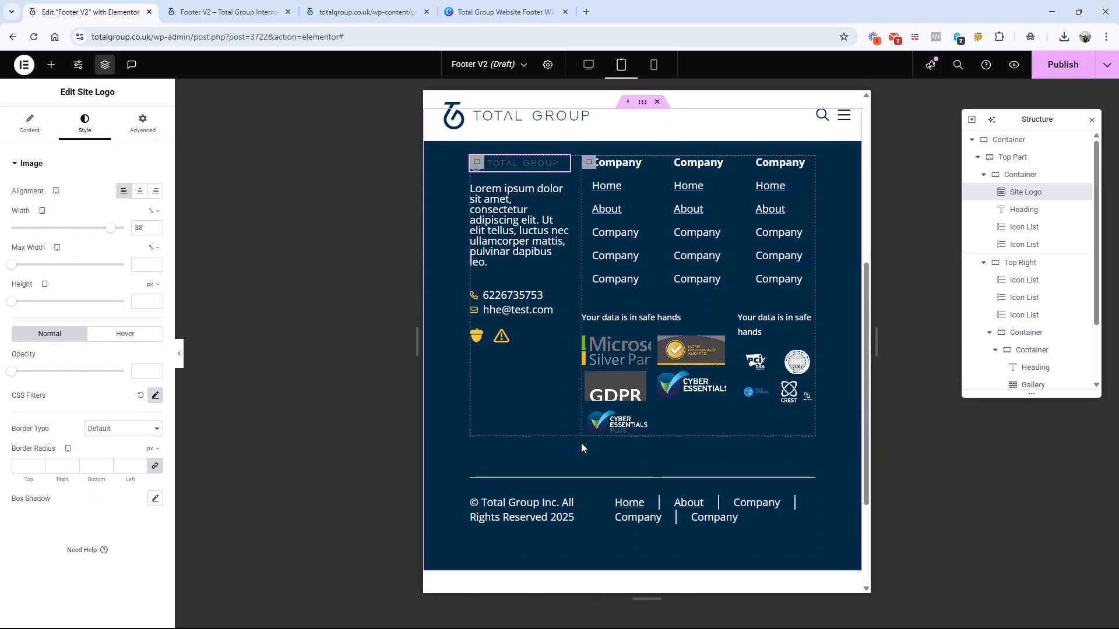
scroll(581, 443, up, 1)
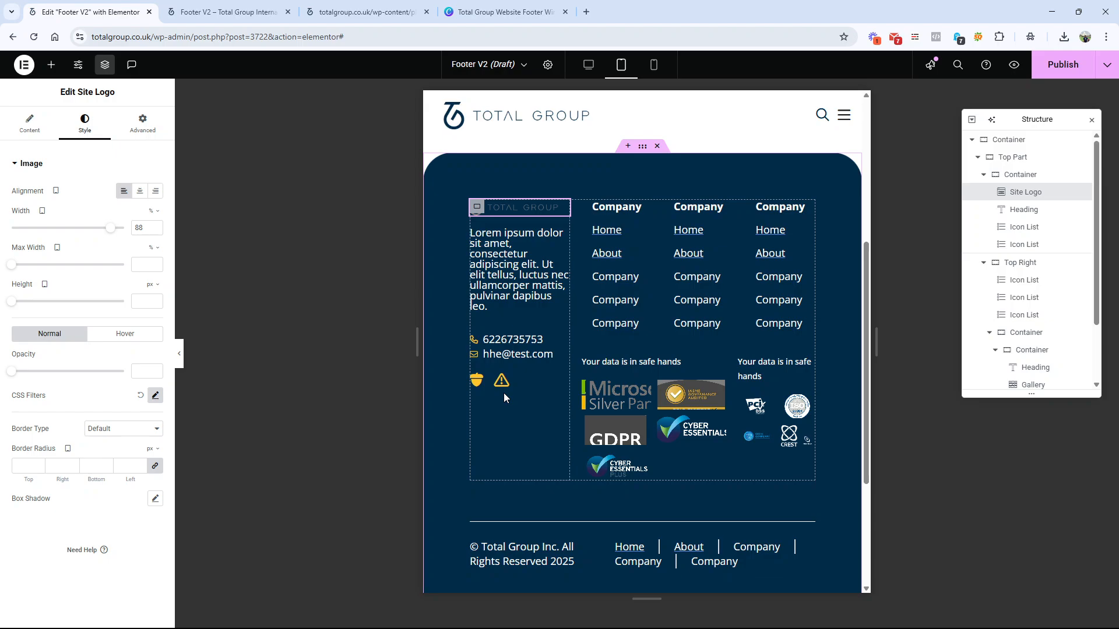
click(1019, 174)
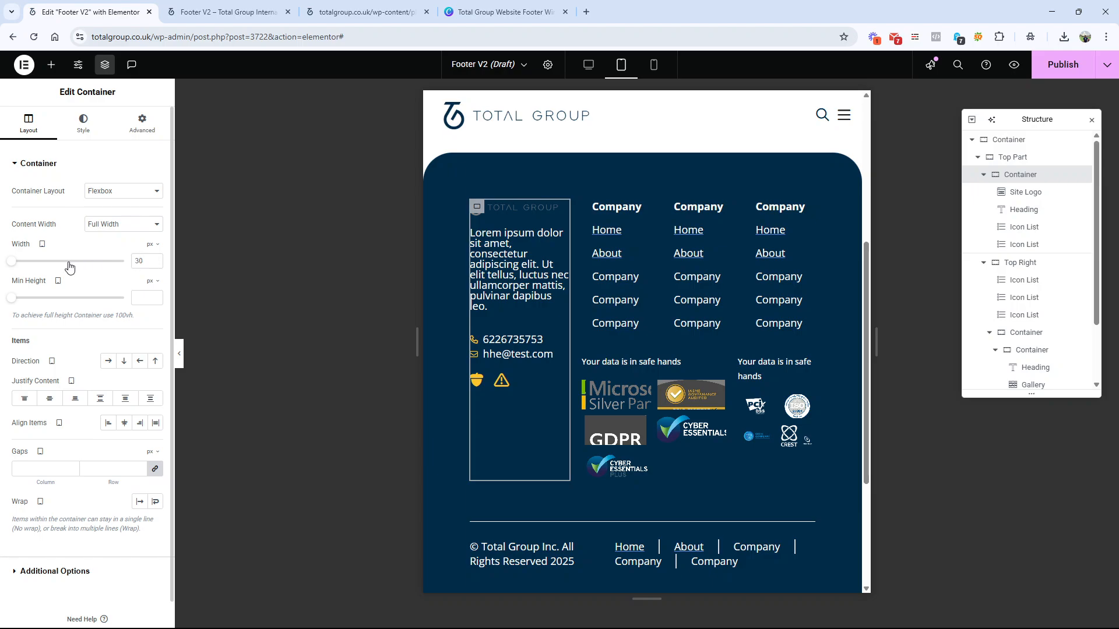
click(151, 244)
click(150, 267)
drag(45, 261, 247, 282)
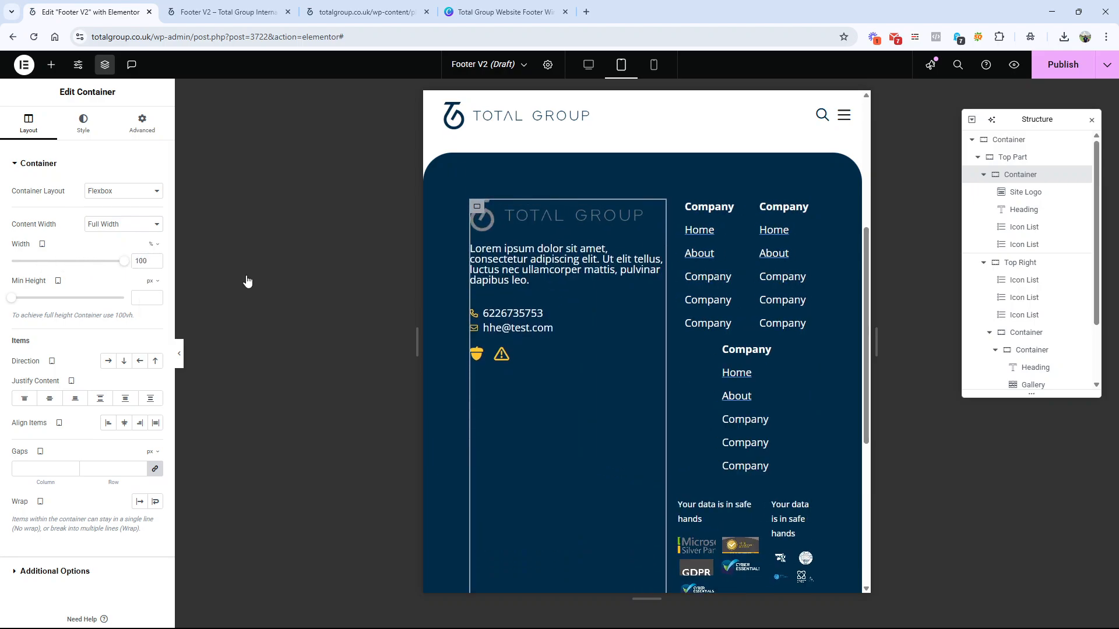
click(970, 157)
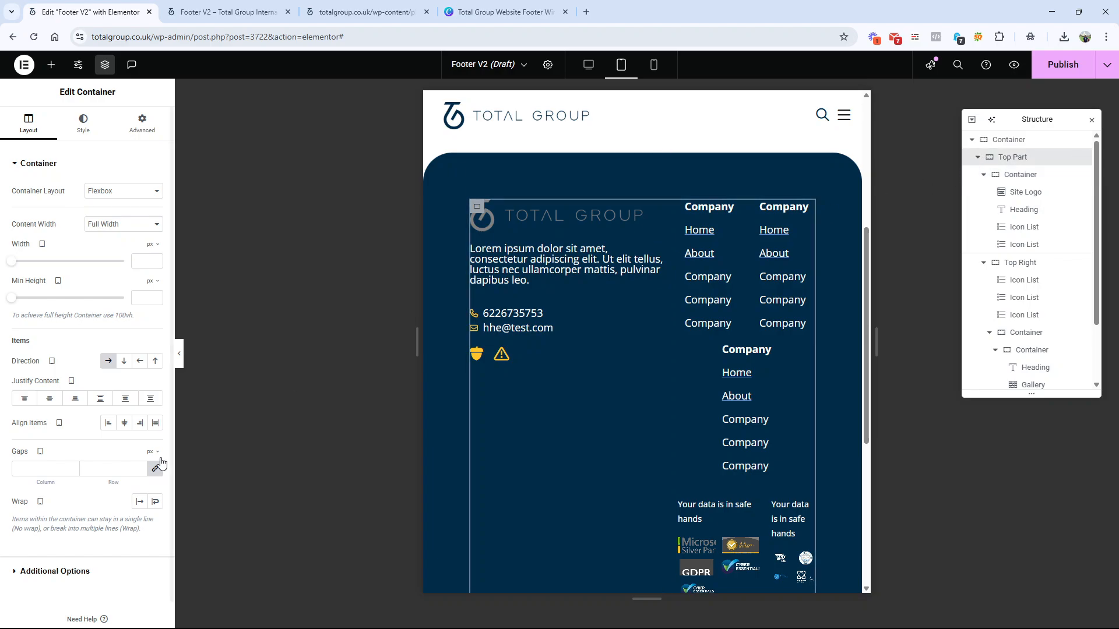
click(124, 361)
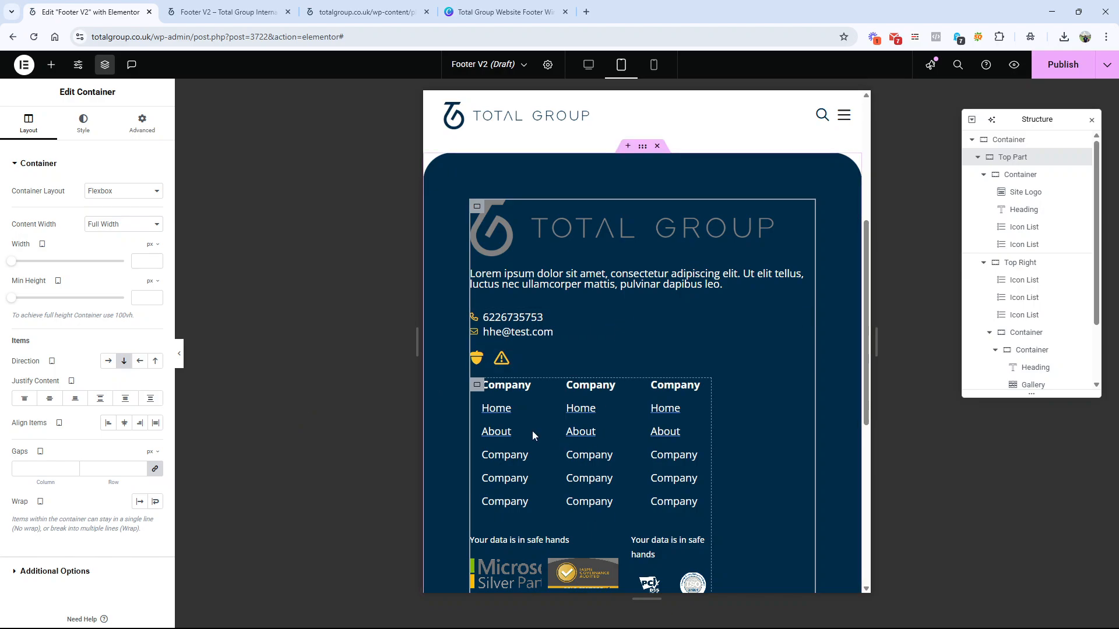
Step: Set the Top Right container's width to 100% for the tablet layout
click(476, 385)
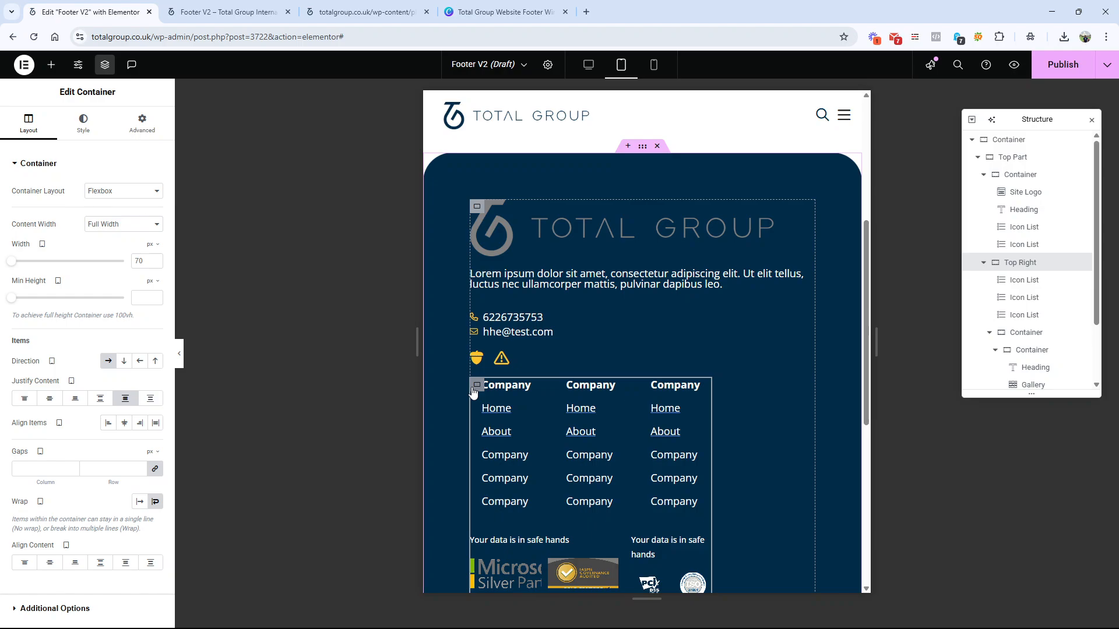
click(153, 244)
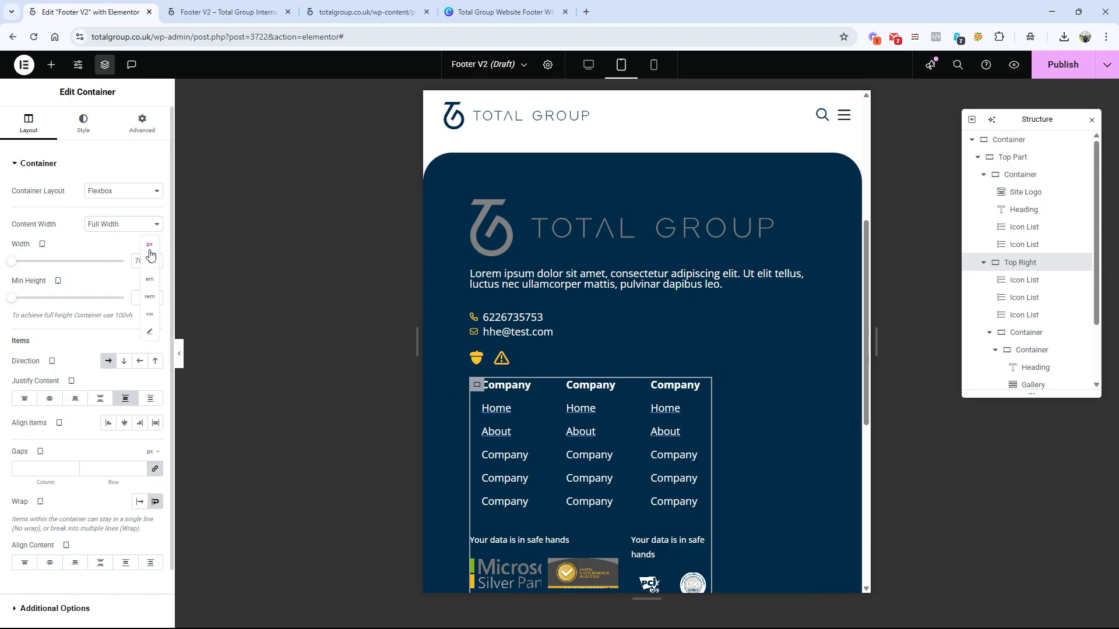
click(151, 260)
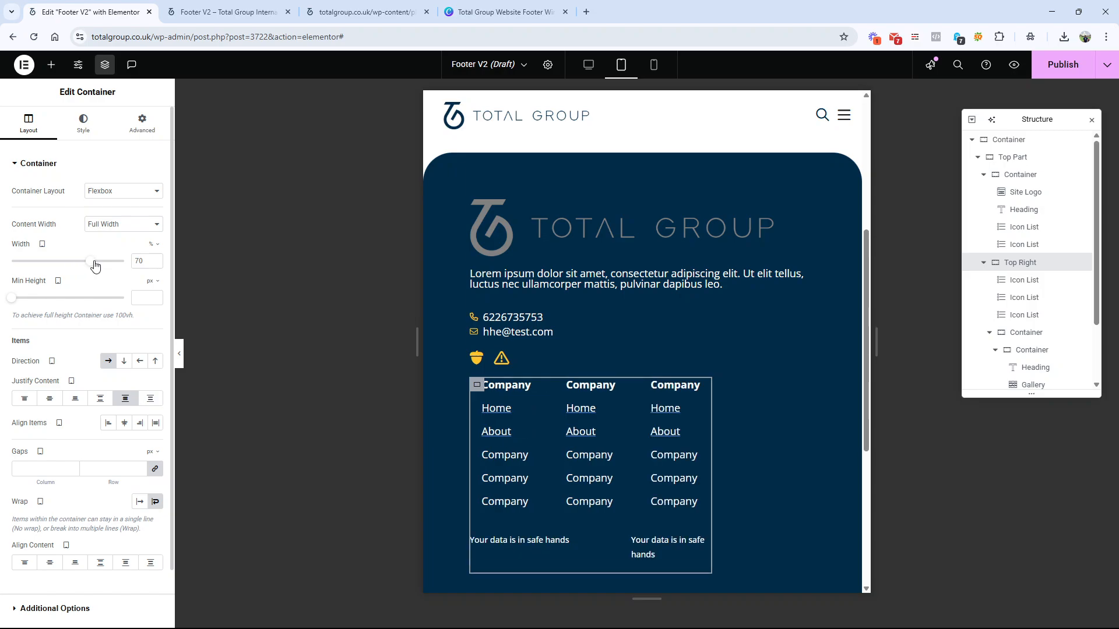
drag(90, 261, 134, 263)
Step: Set the gallery with the Microsoft, GDPR and Cyber Essentials logos to 5 columns
scroll(641, 382, down, 2)
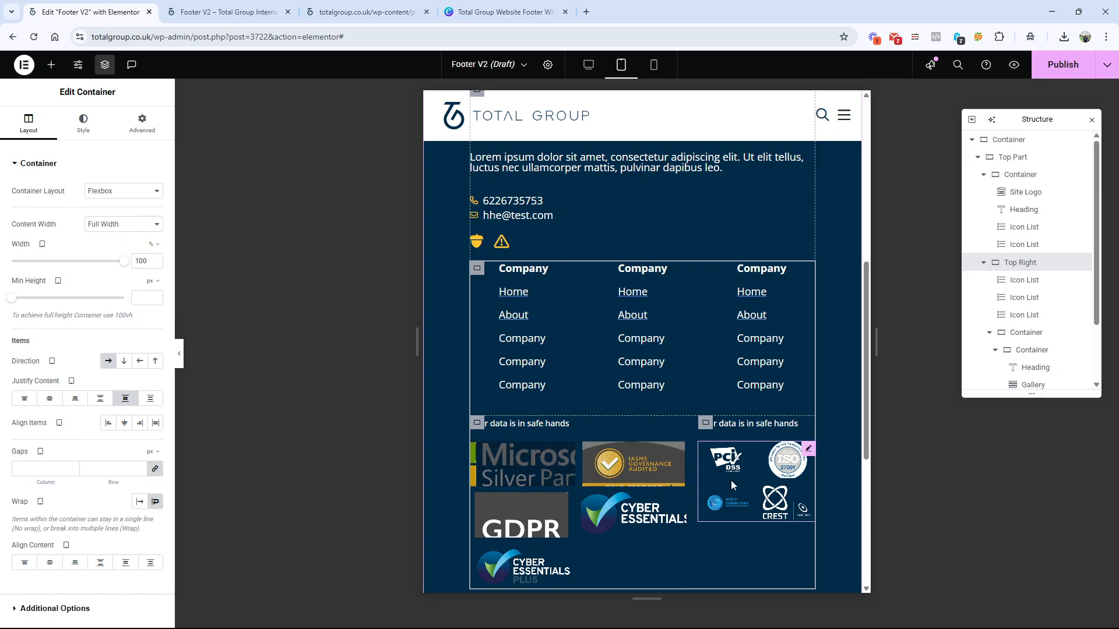
scroll(765, 484, down, 3)
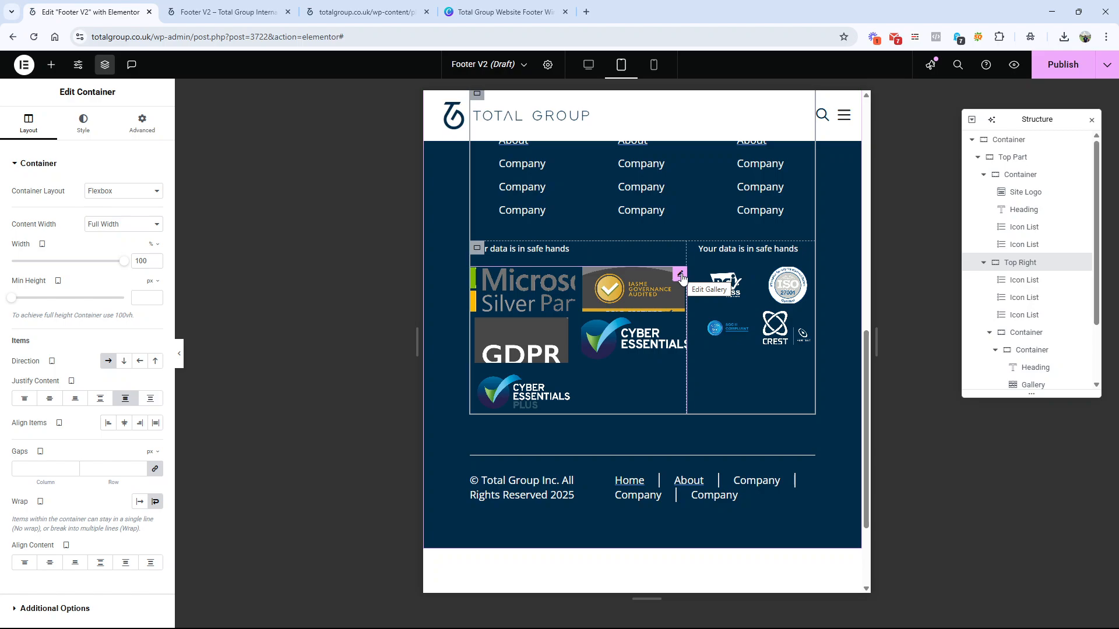
click(680, 275)
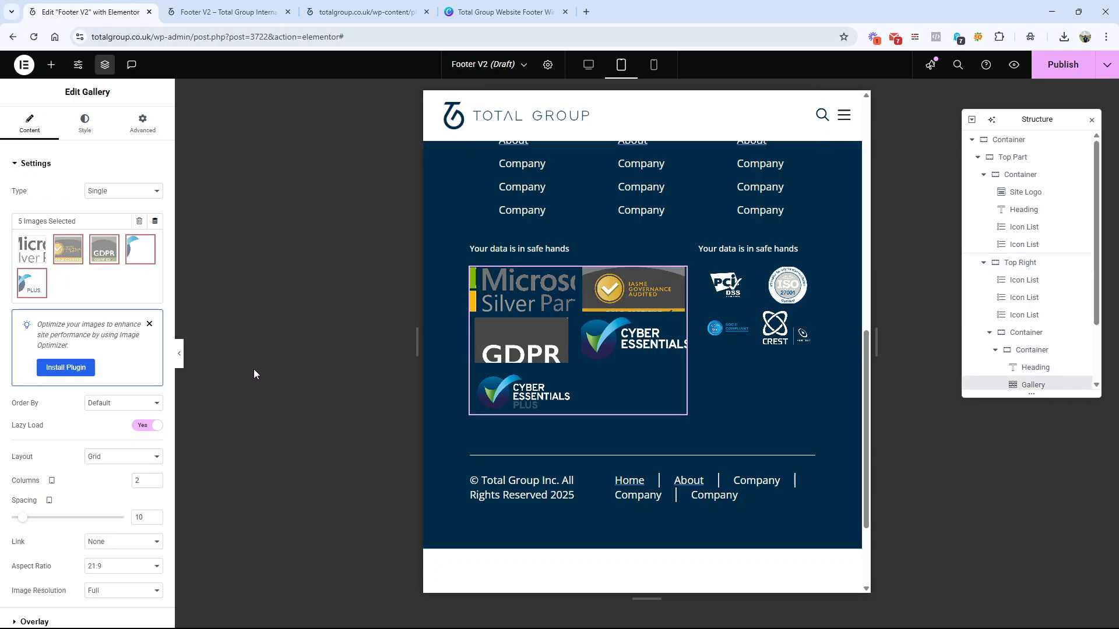
scroll(84, 400, down, 1)
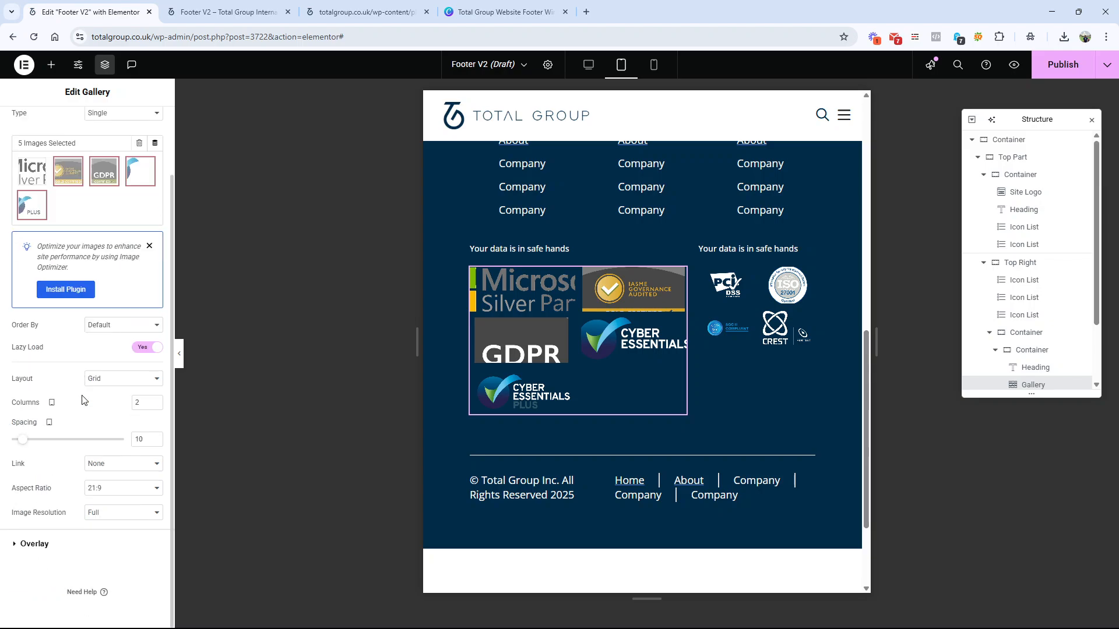
scroll(87, 400, up, 1)
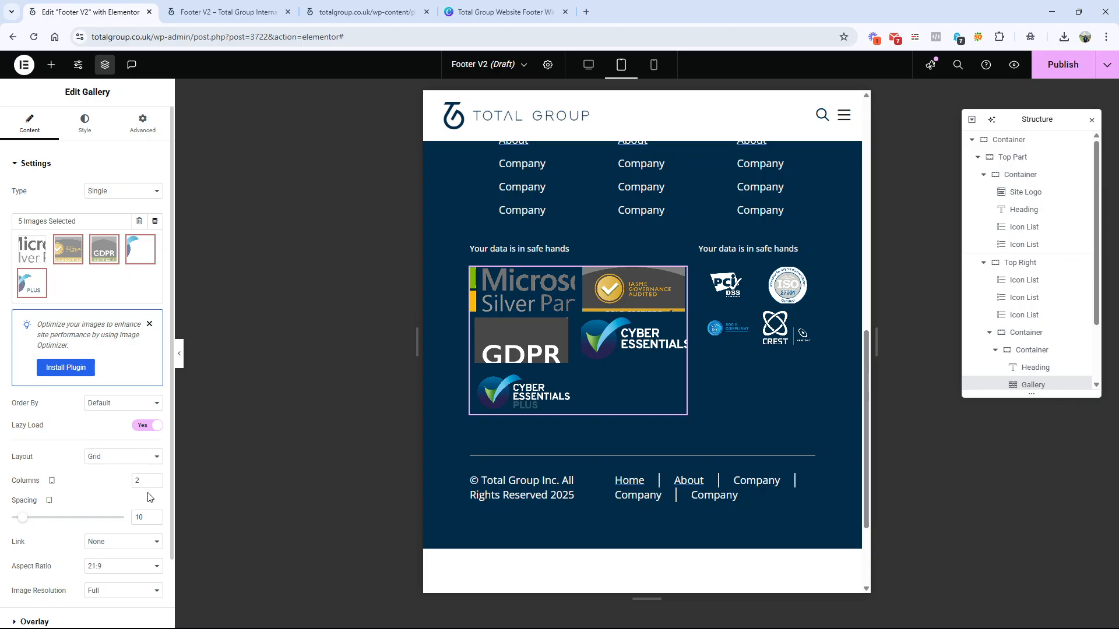
click(156, 477)
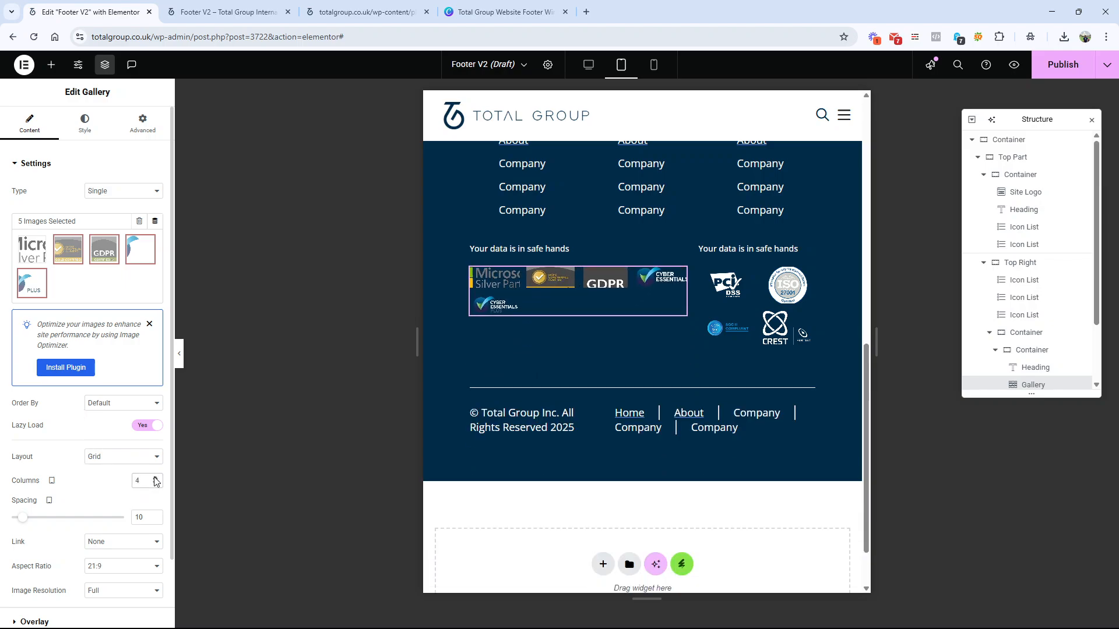
click(155, 479)
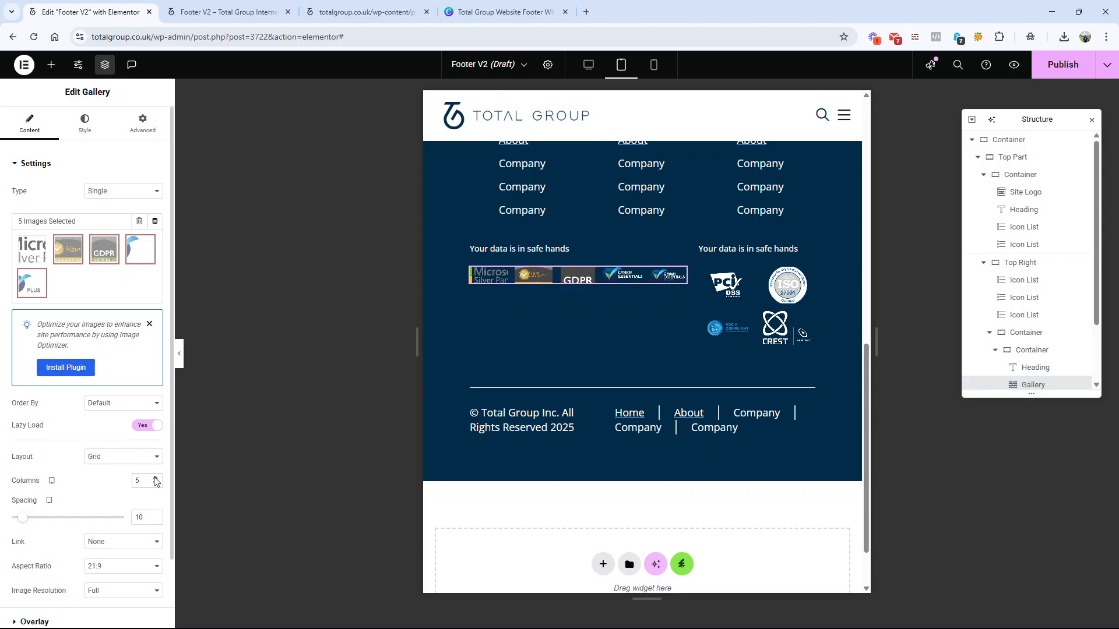
Step: Set the gallery with the PCI, ISO and CREST logos to 4 columns
click(756, 306)
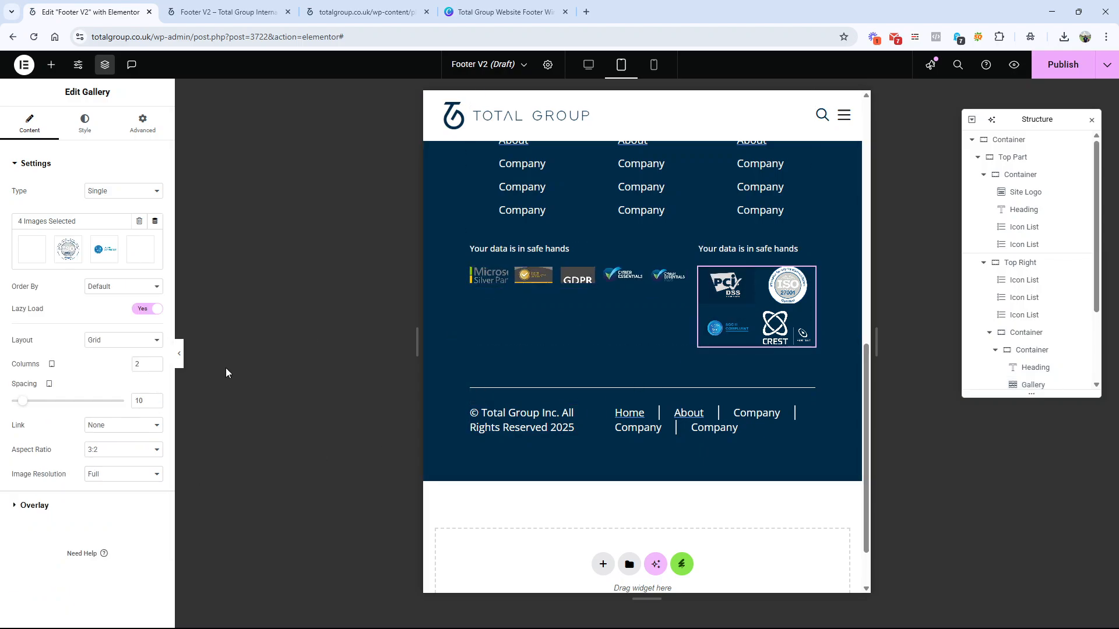
click(155, 445)
click(156, 445)
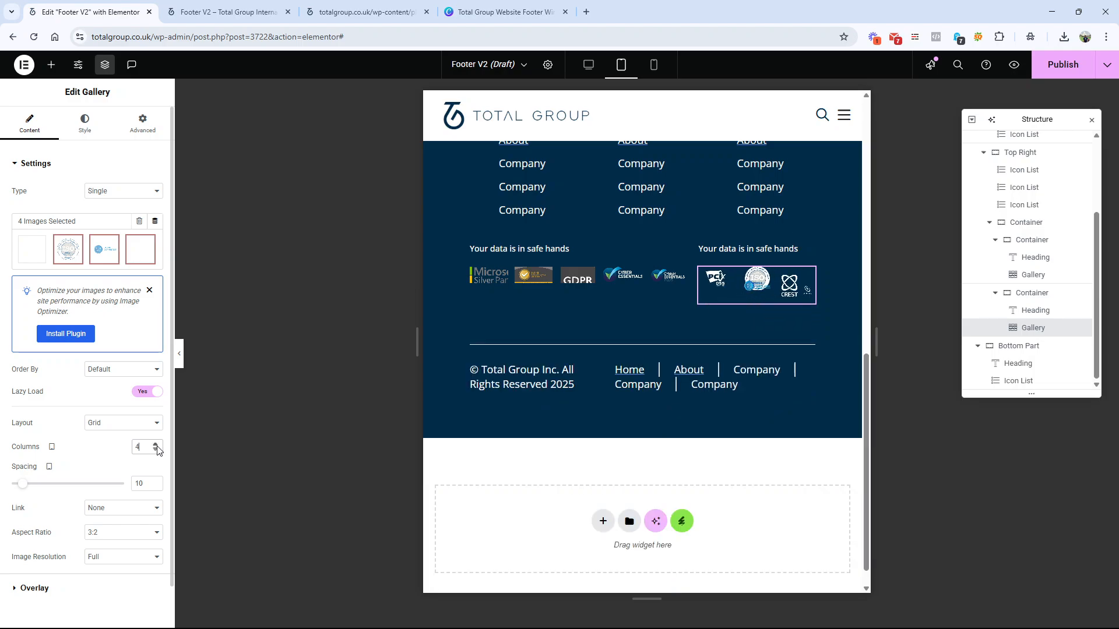
scroll(452, 431, up, 5)
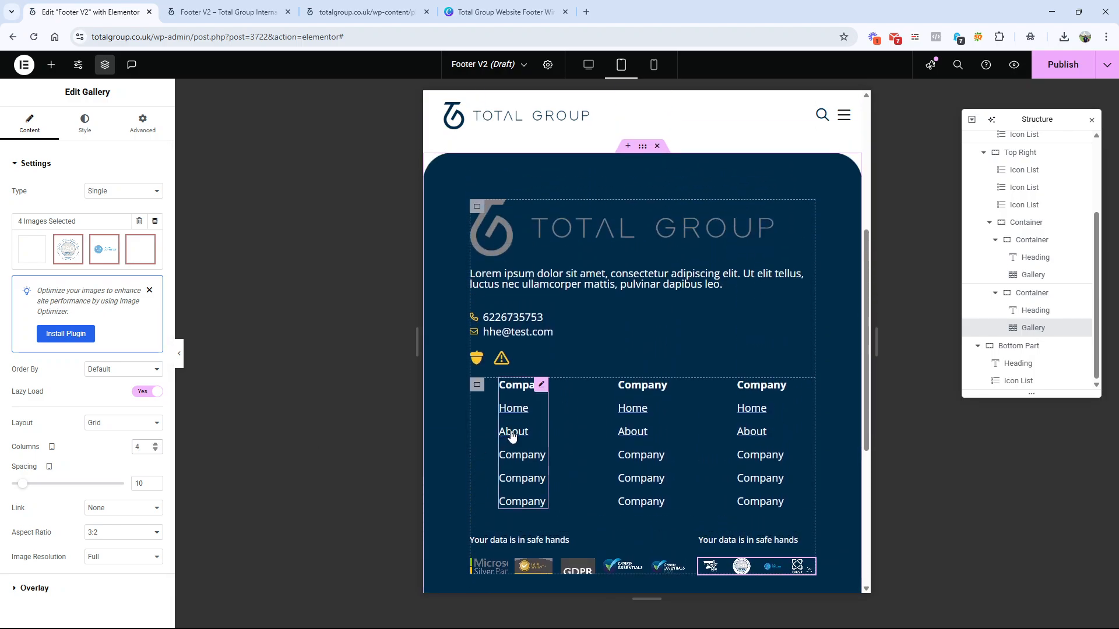
Step: Set the Top Right container to horizontal row direction with Space Between justification and check the link columns
click(476, 385)
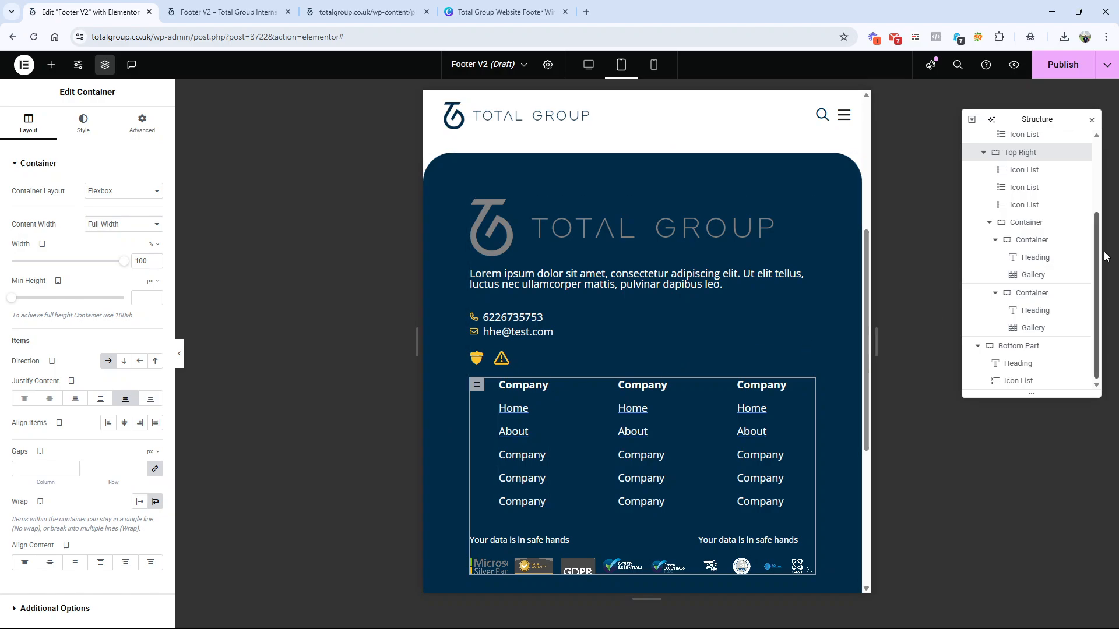
scroll(984, 230, up, 2)
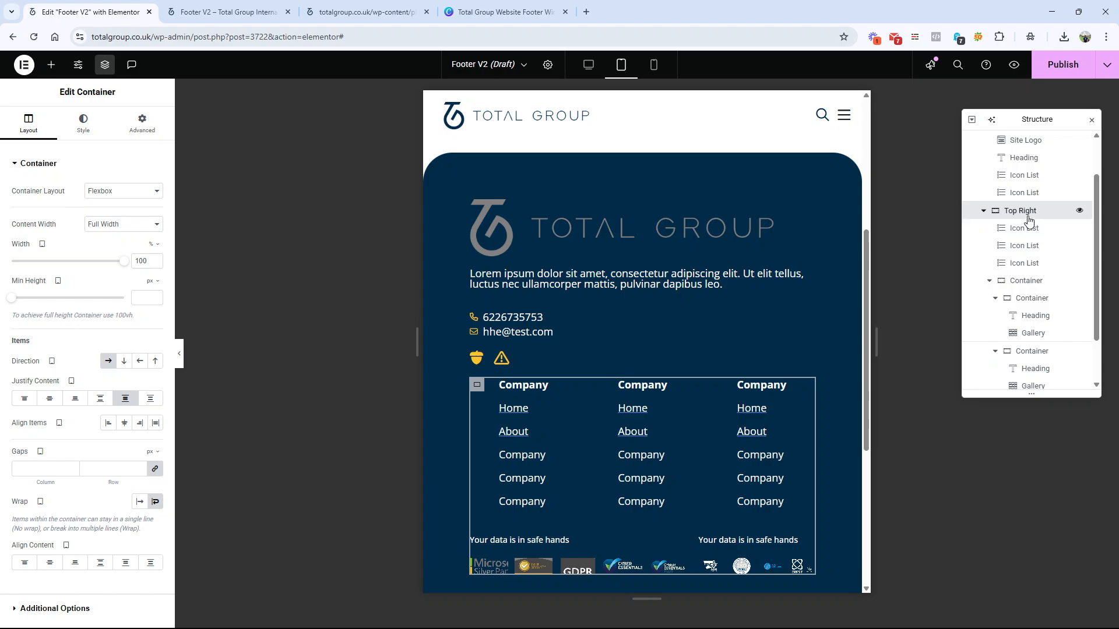
scroll(1028, 220, up, 2)
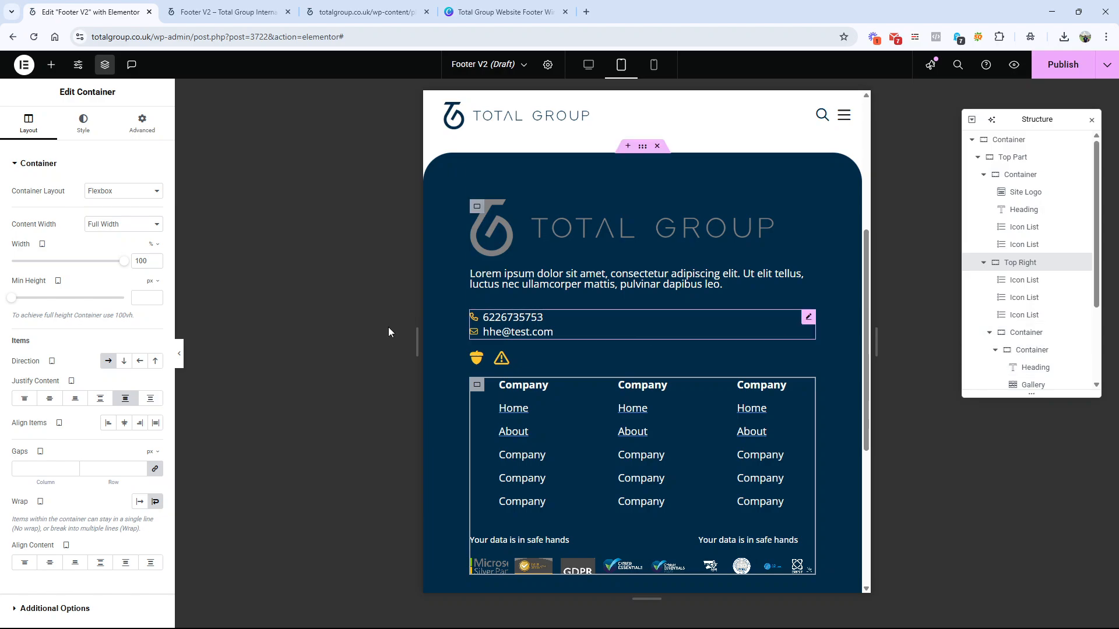
click(119, 364)
click(108, 363)
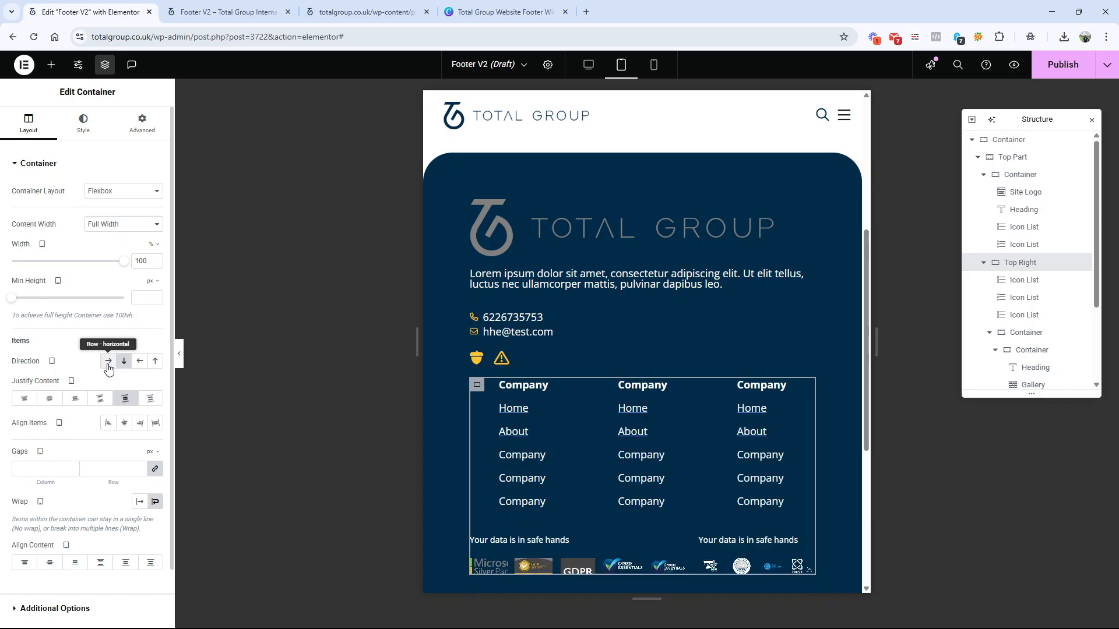
click(98, 398)
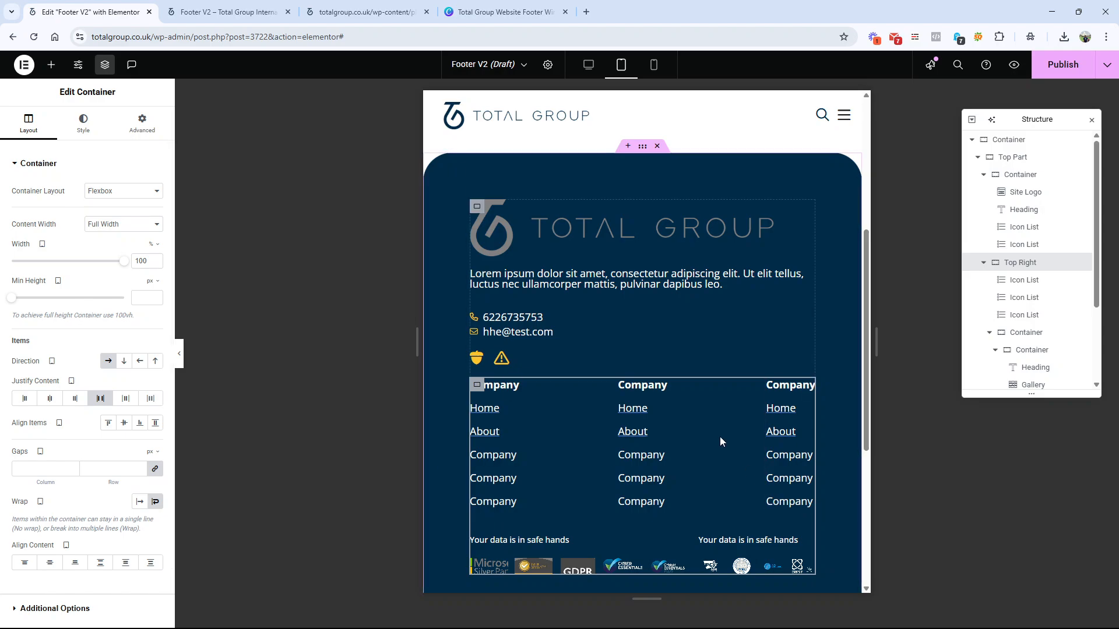
scroll(719, 435, down, 3)
scroll(590, 428, up, 3)
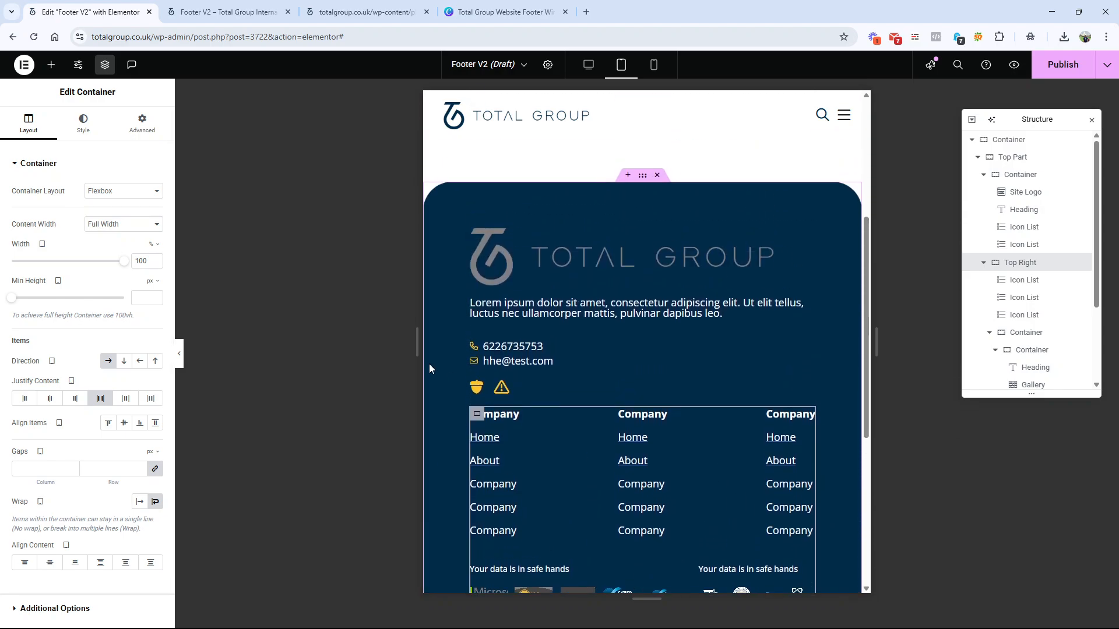
Step: Set the Bottom Part container's direction to Column - reversed for the tablet layout
scroll(705, 428, down, 4)
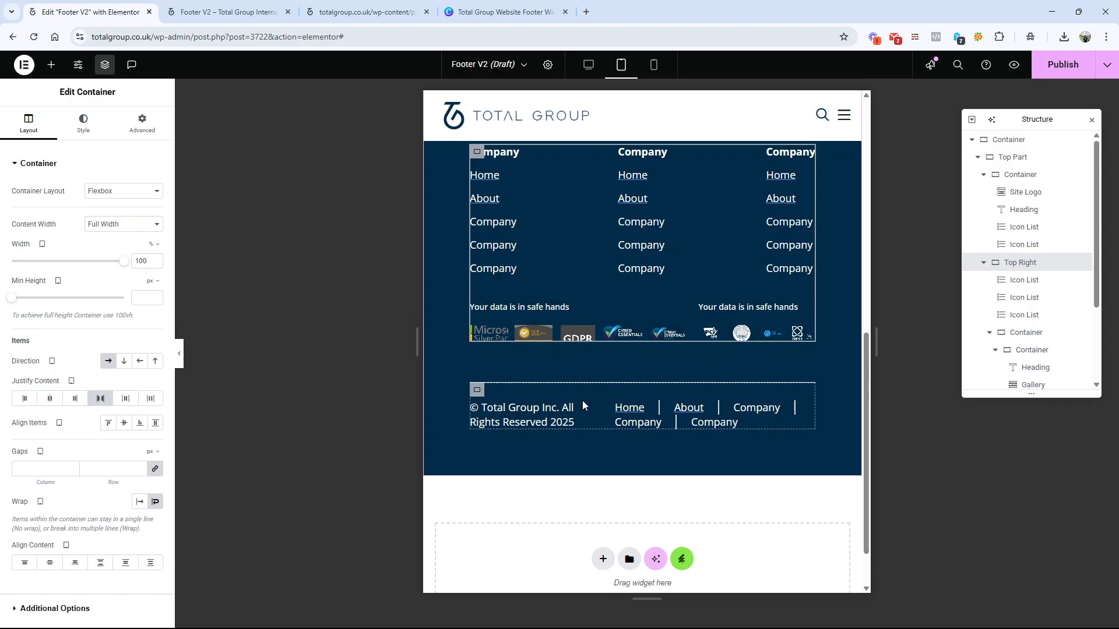
click(634, 415)
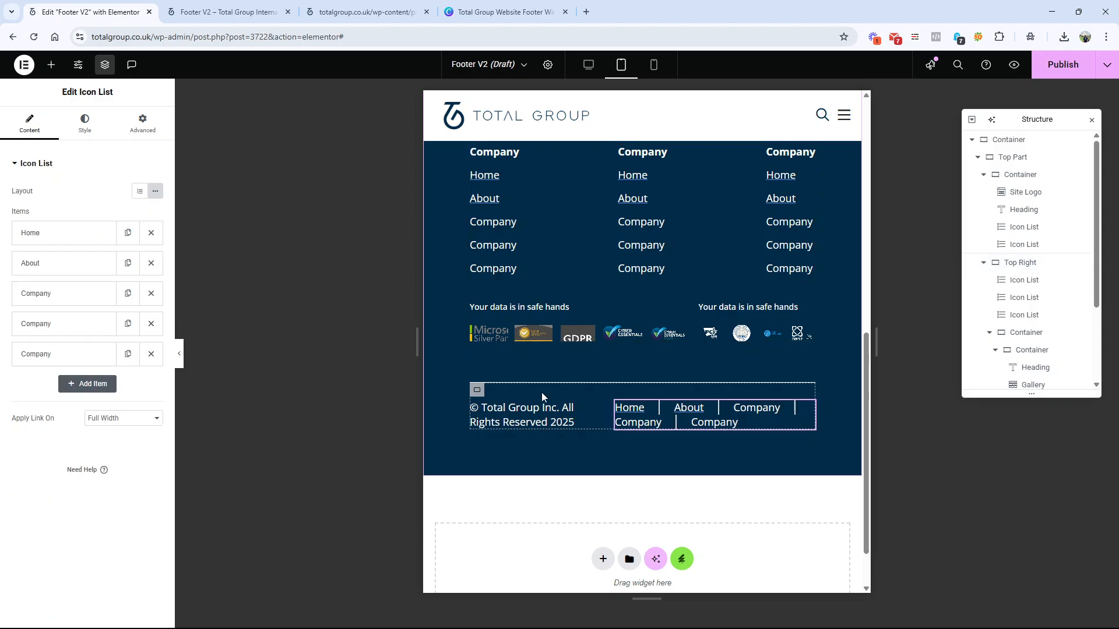
click(477, 390)
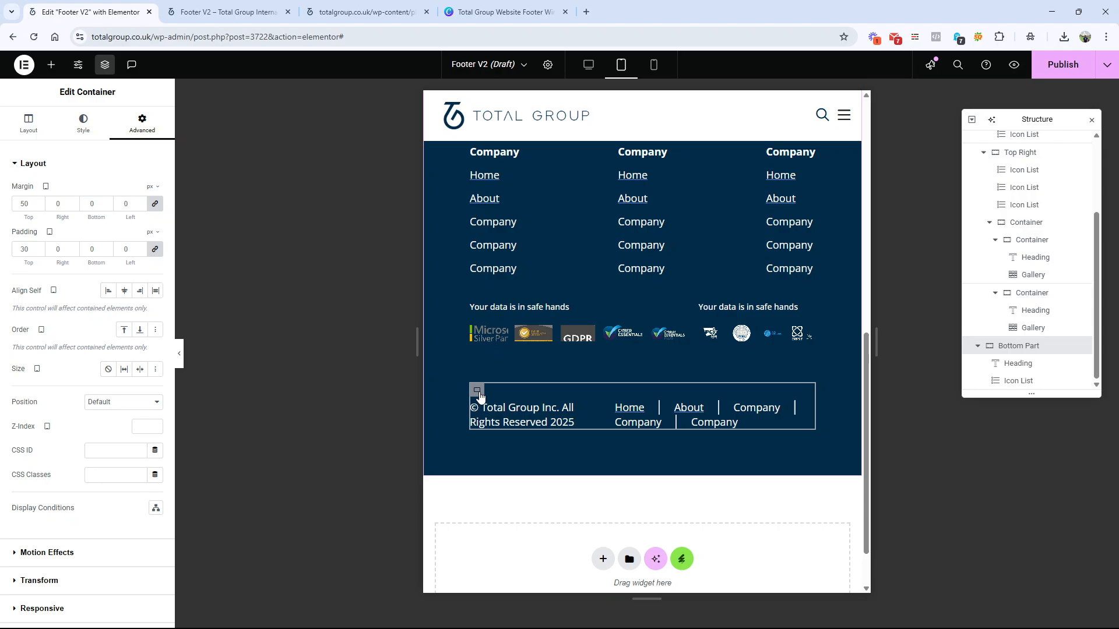
click(29, 124)
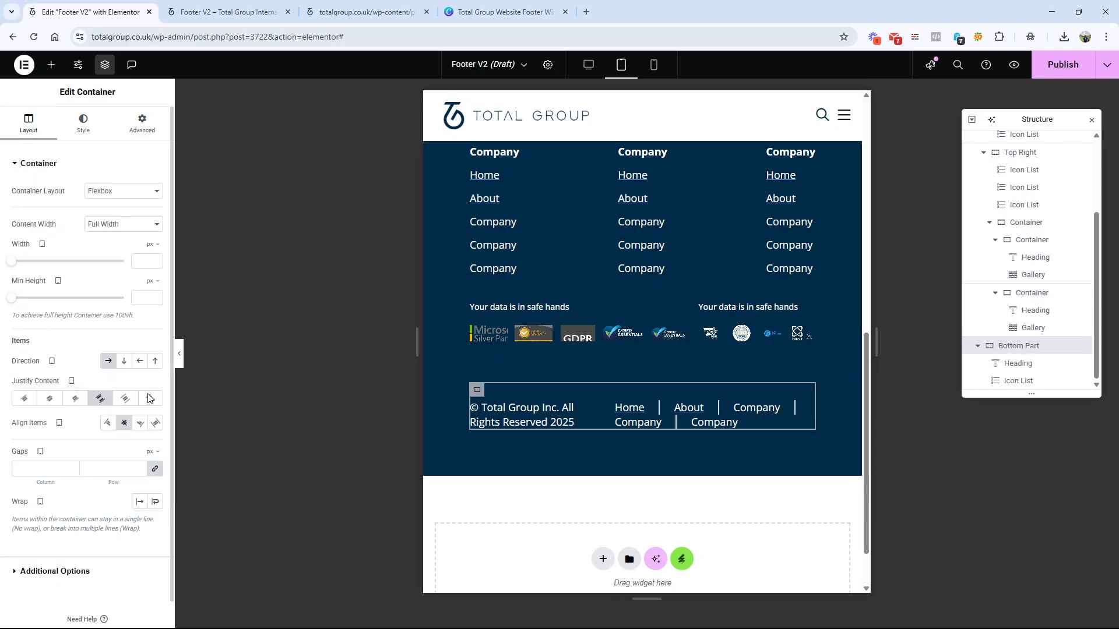
click(161, 363)
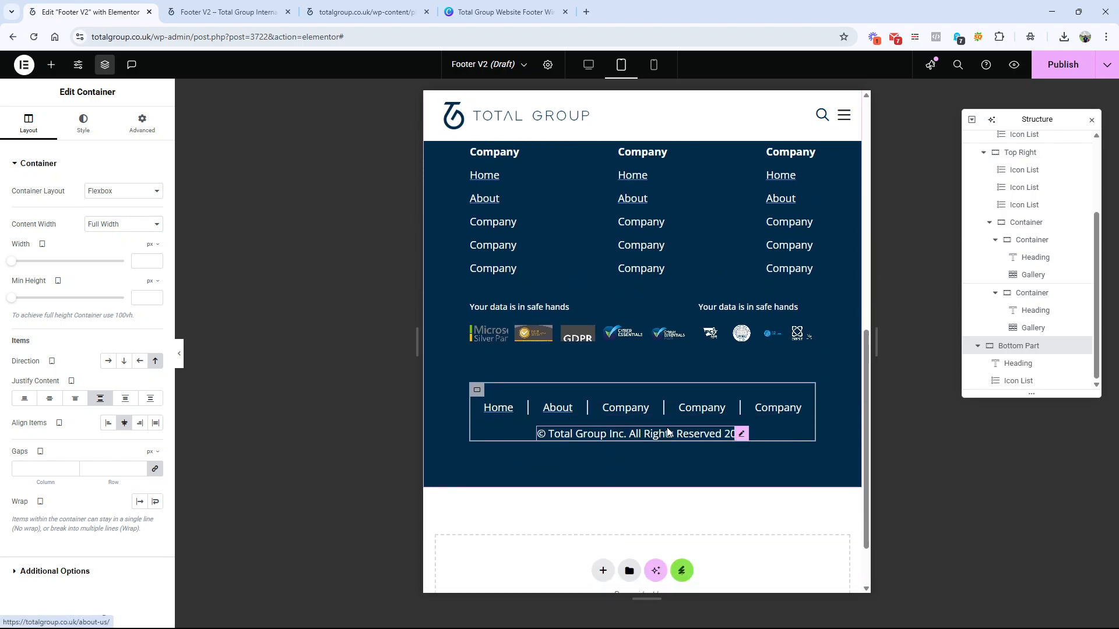
Step: Review the tablet footer from the logo and link columns down to the certification galleries and copyright line
scroll(667, 431, up, 4)
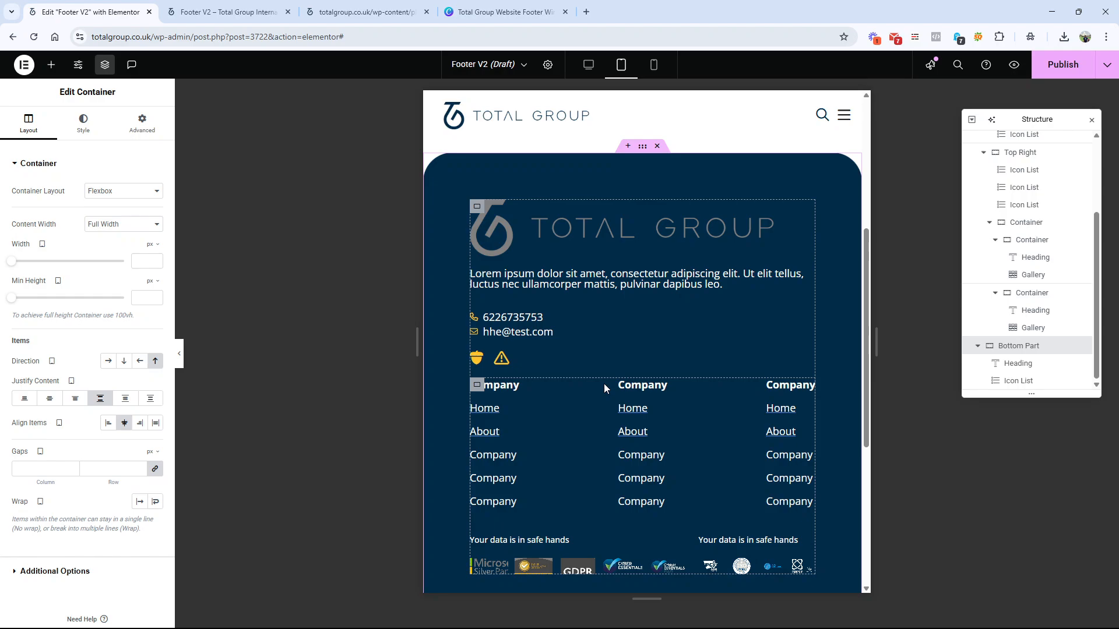
scroll(599, 385, down, 2)
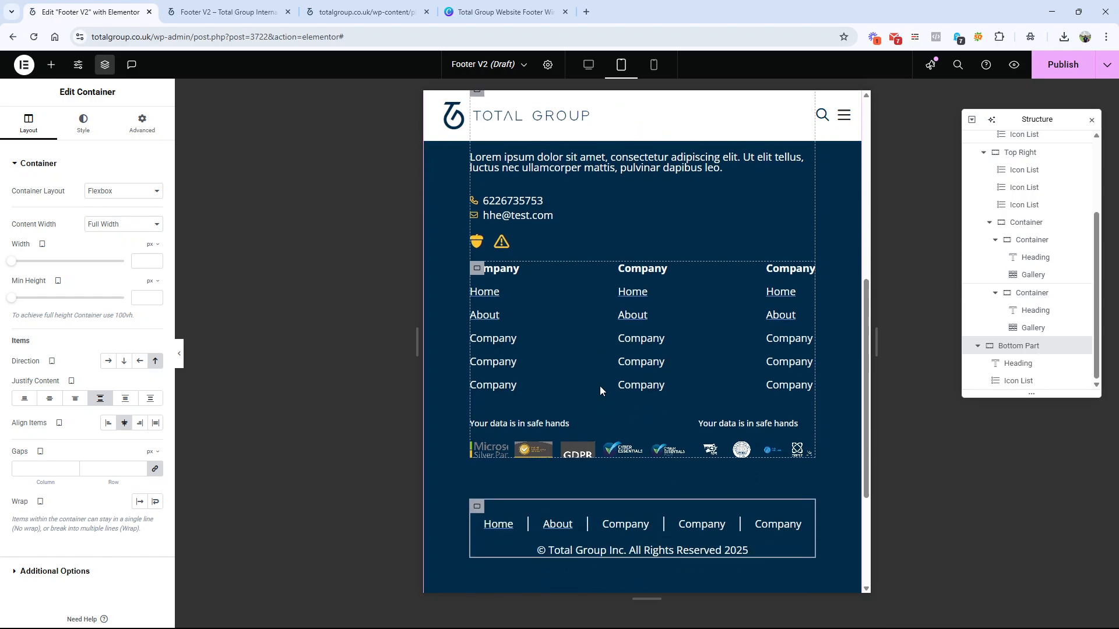
scroll(600, 386, up, 3)
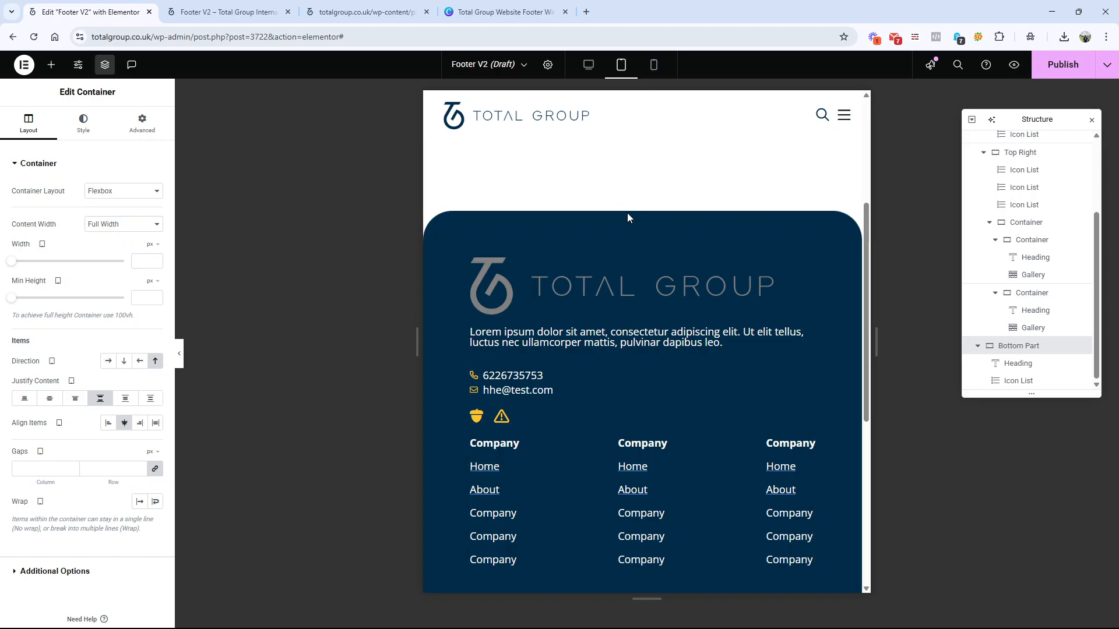
scroll(629, 282, down, 7)
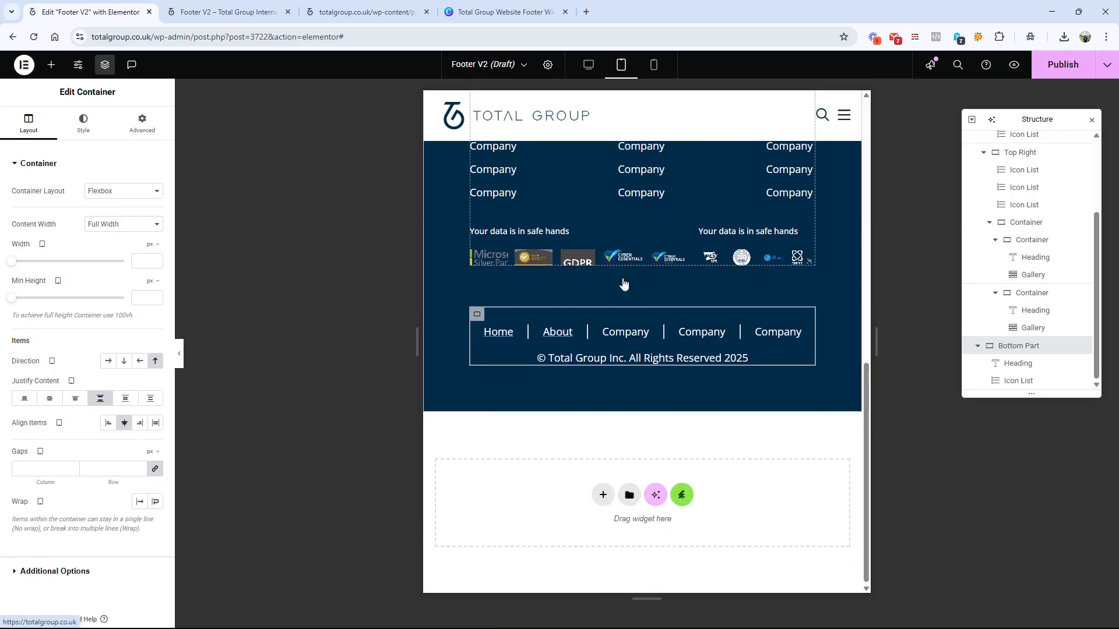
scroll(575, 373, up, 2)
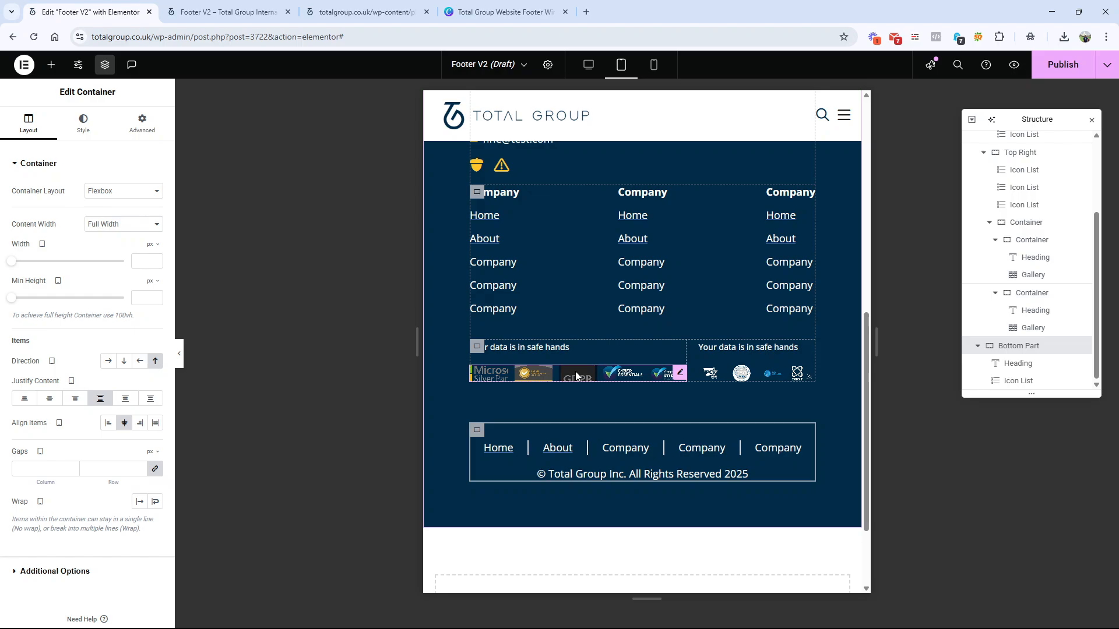
scroll(576, 376, down, 2)
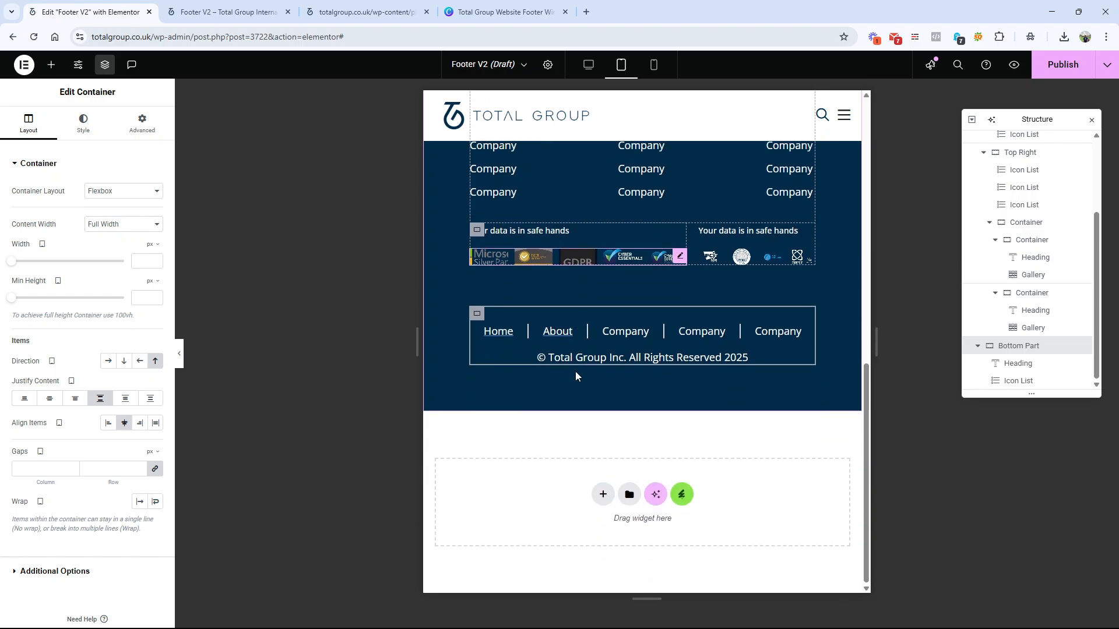
Step: Set the outer footer container's tablet padding to 40 px on all sides
scroll(575, 376, up, 2)
scroll(575, 375, up, 5)
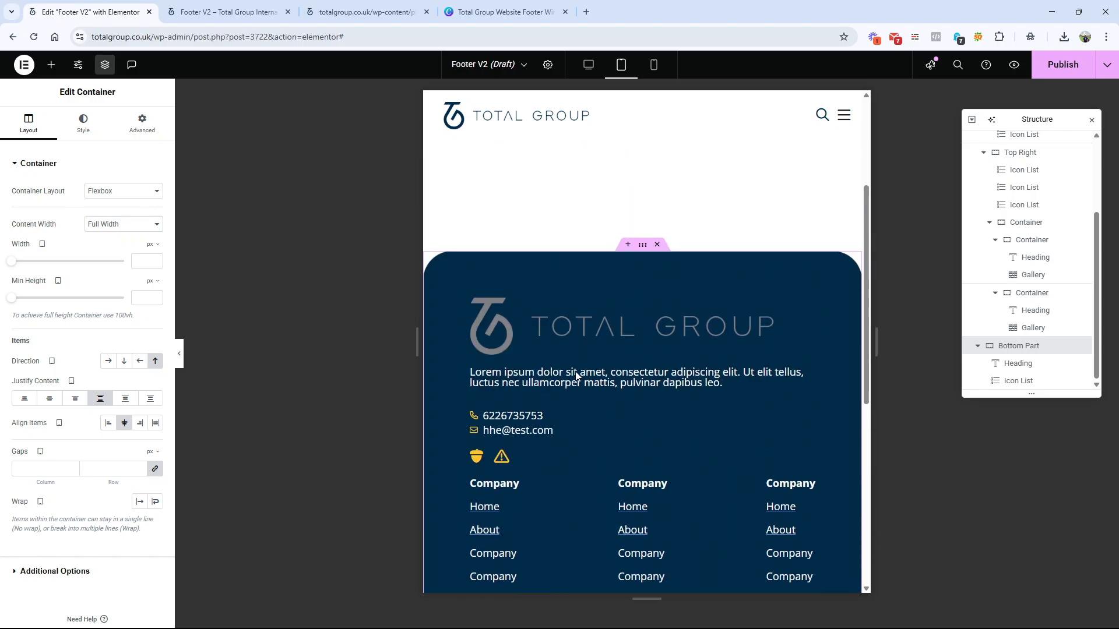
click(630, 247)
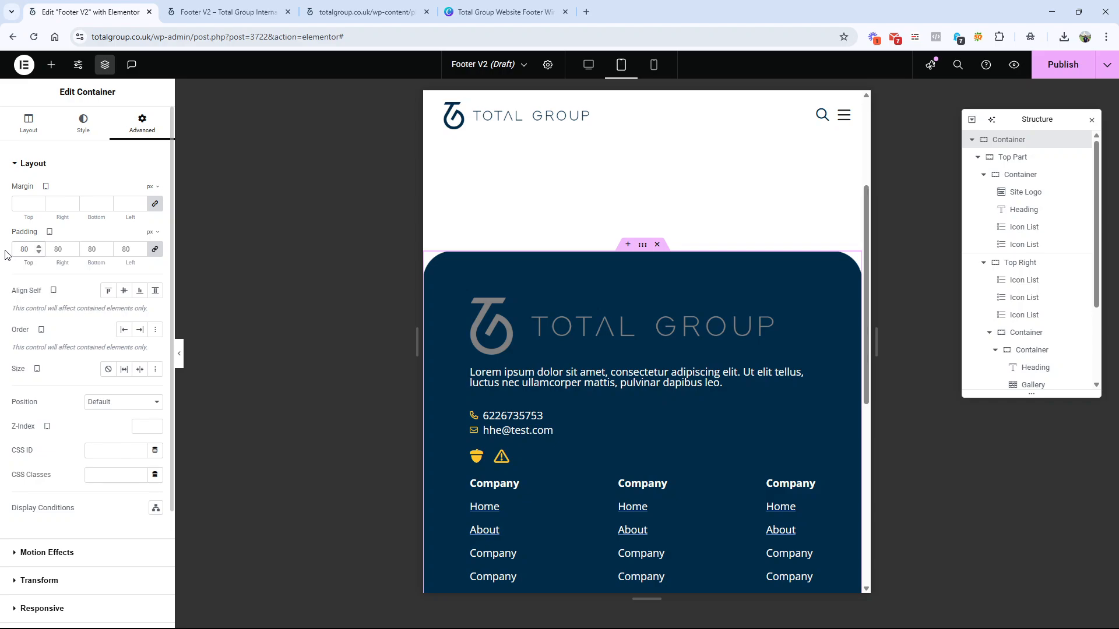
text(40)
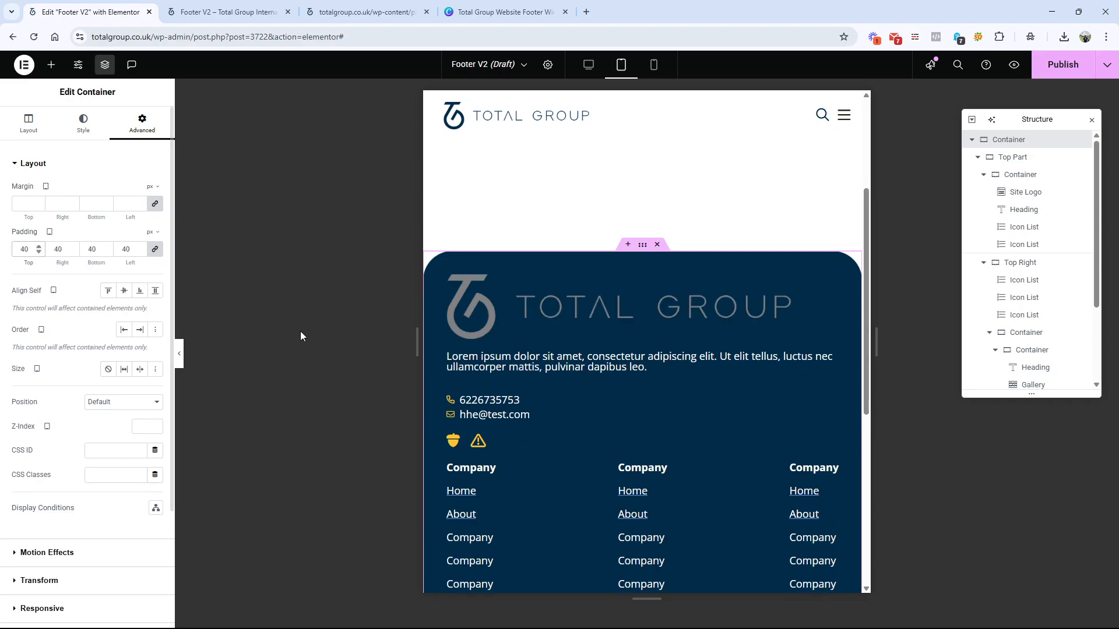
Step: Set the footer site logo's width to 34% for tablet and check the footer with the editing panel hidden
click(622, 333)
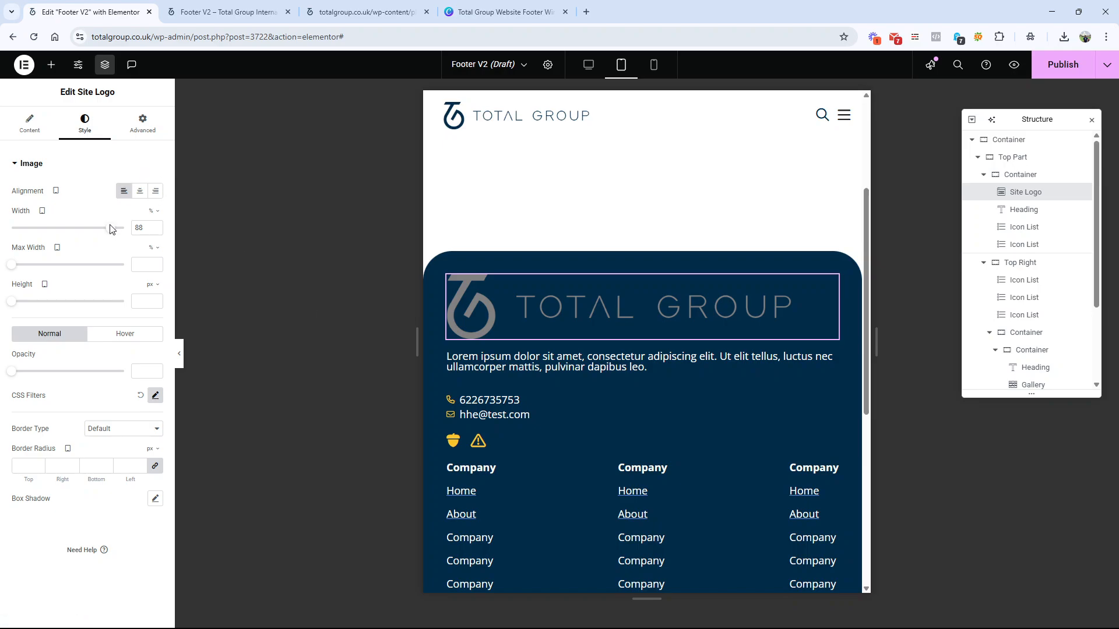
drag(110, 228, 50, 237)
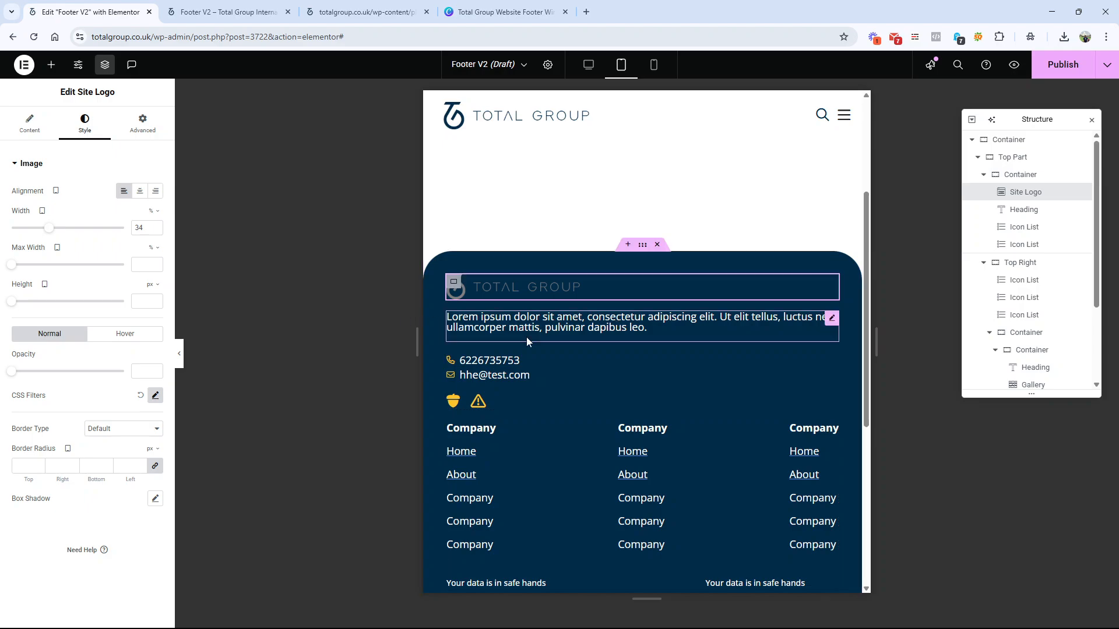
scroll(618, 323, down, 5)
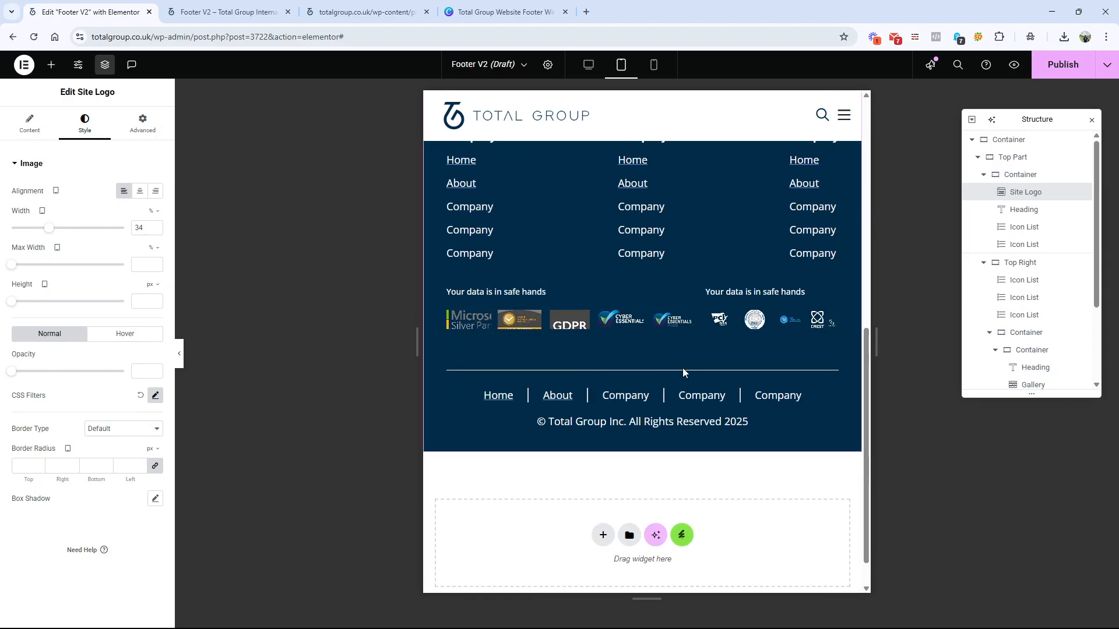
click(179, 355)
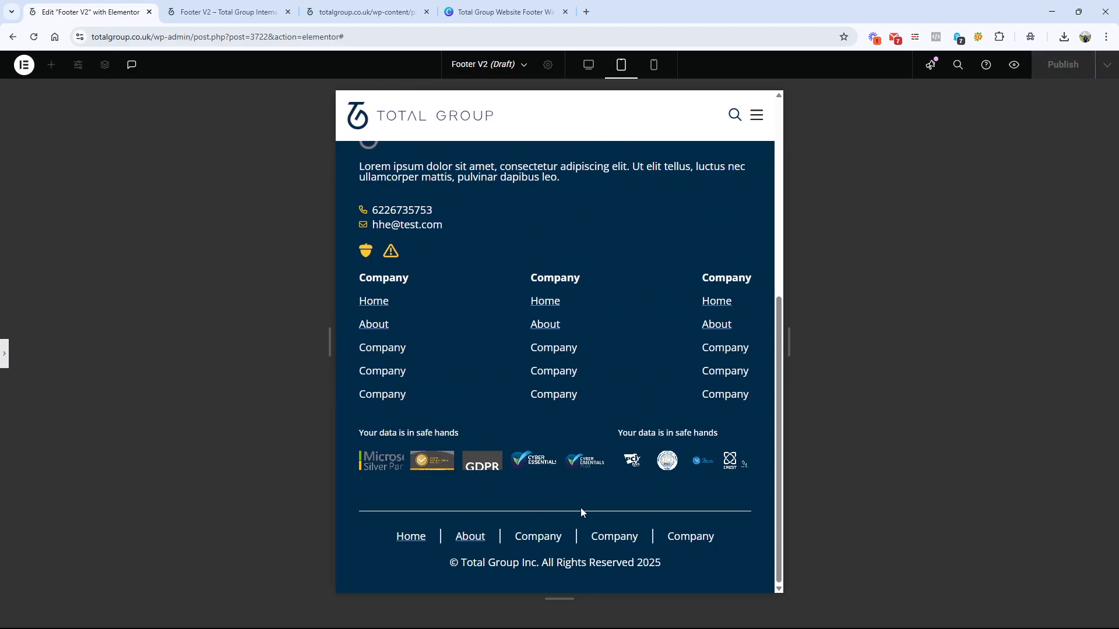
scroll(580, 508, up, 4)
scroll(580, 508, down, 4)
click(4, 357)
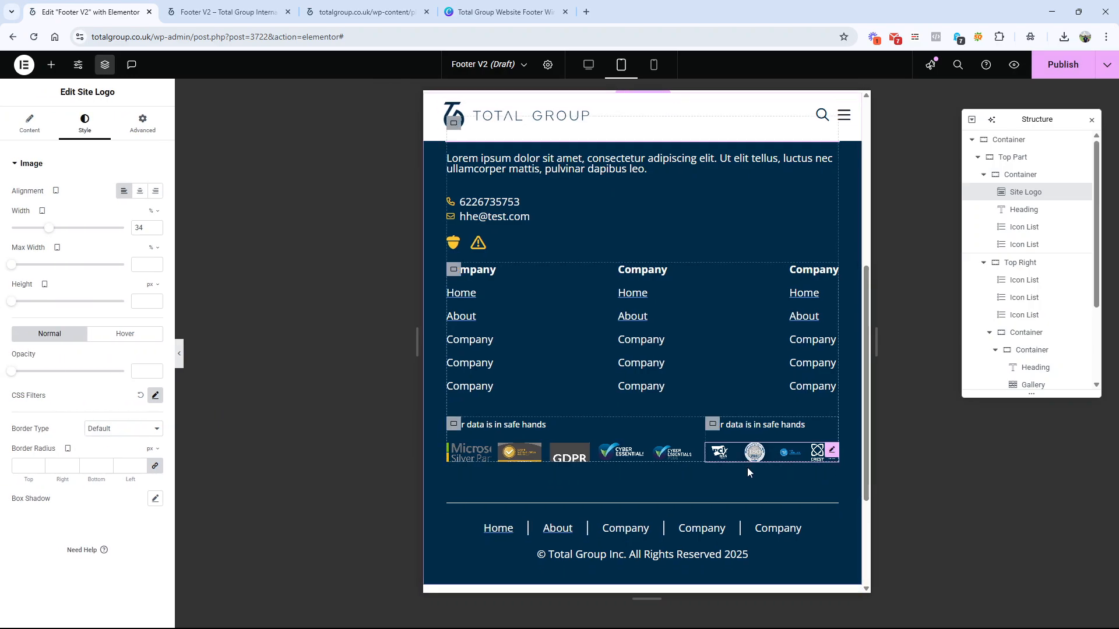
Step: Set the Bottom Part container's column and row gaps to 40 px and preview the tablet footer
scroll(747, 467, down, 3)
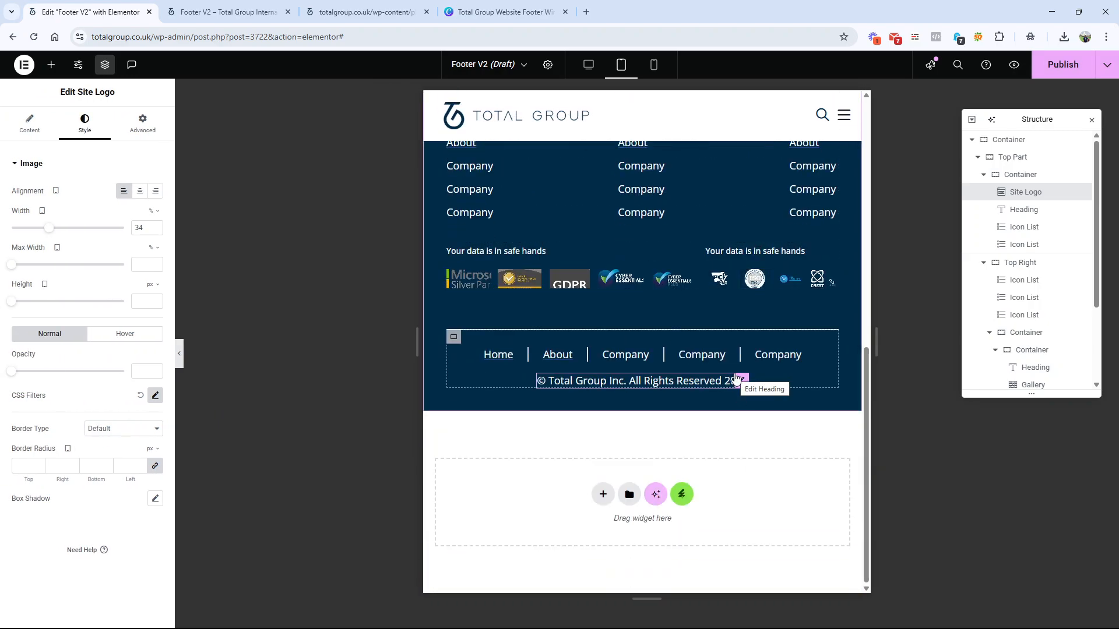
click(453, 337)
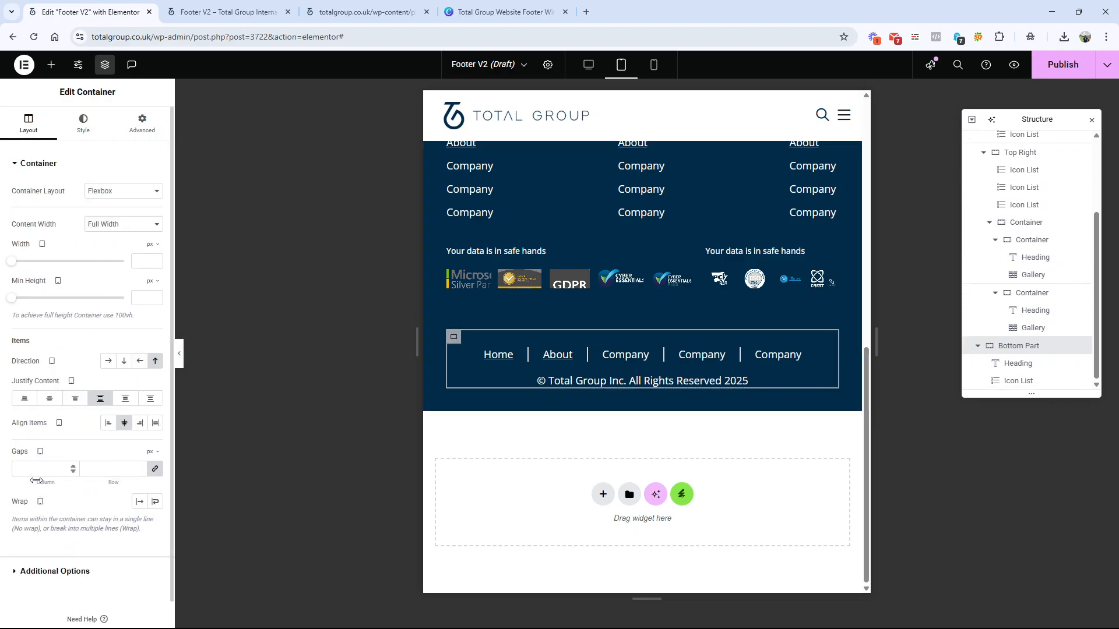
click(40, 470)
text(20)
text(40)
key(BackSpace)
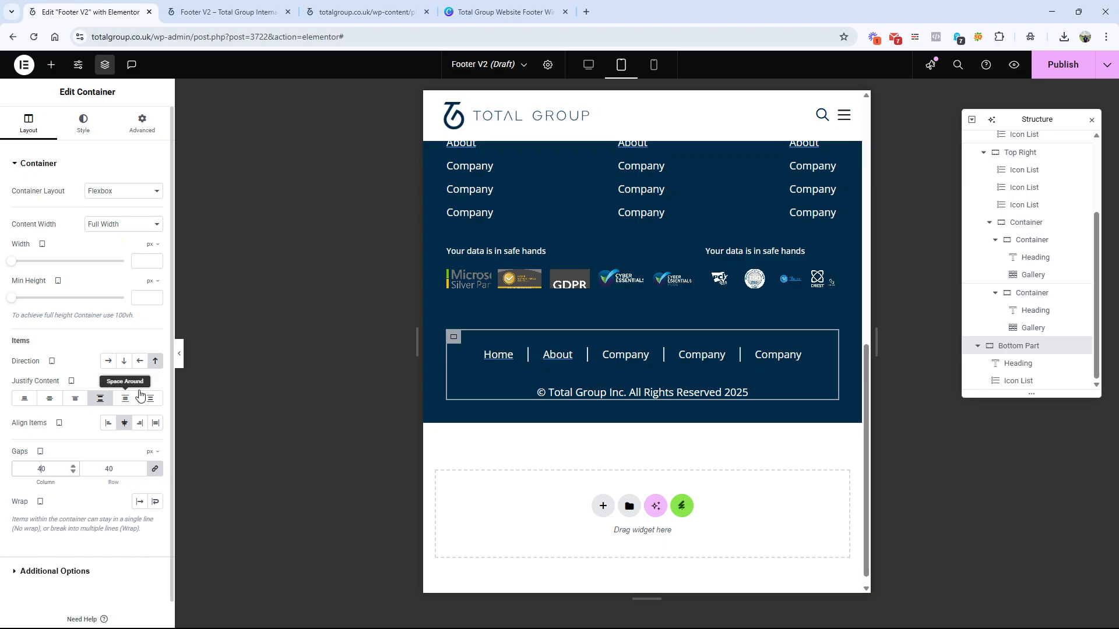
click(178, 353)
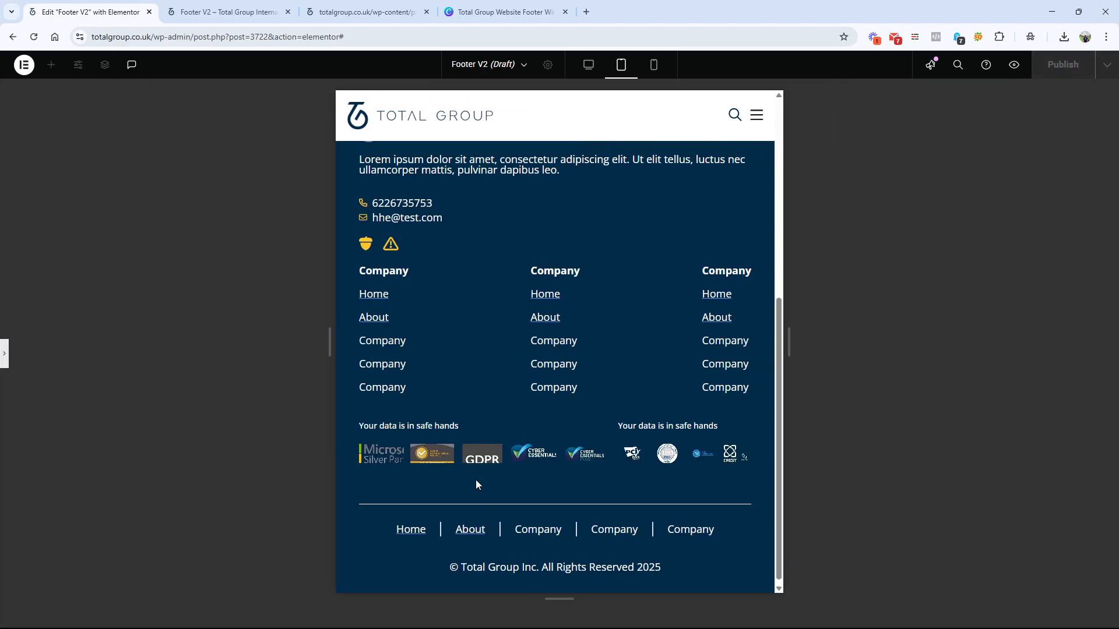
scroll(475, 480, up, 4)
scroll(475, 480, down, 2)
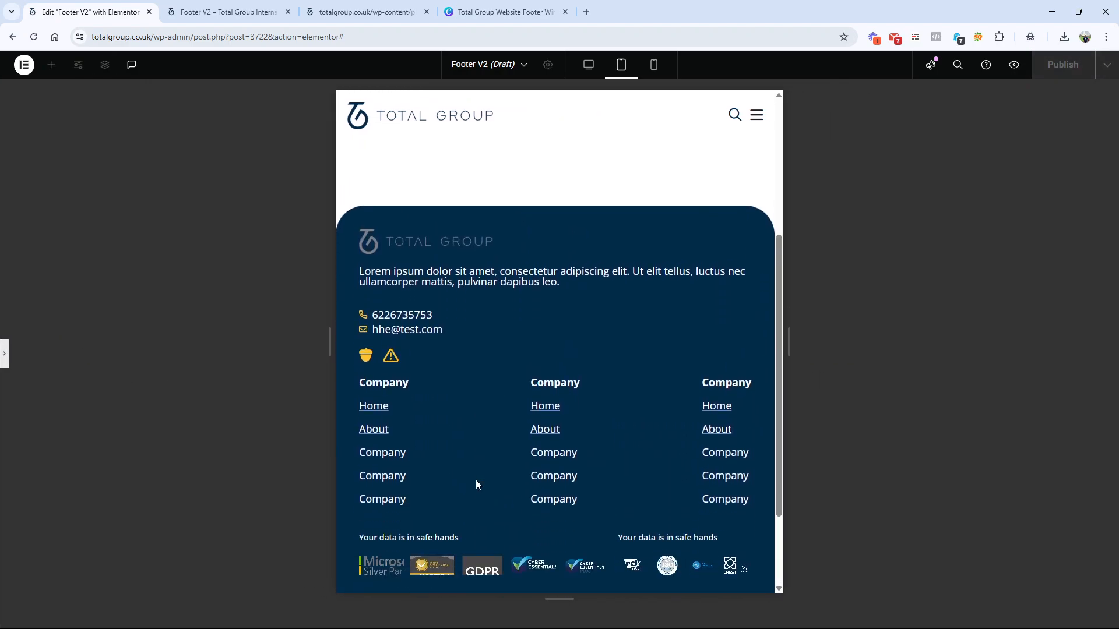
click(4, 353)
scroll(562, 401, down, 5)
scroll(561, 401, up, 3)
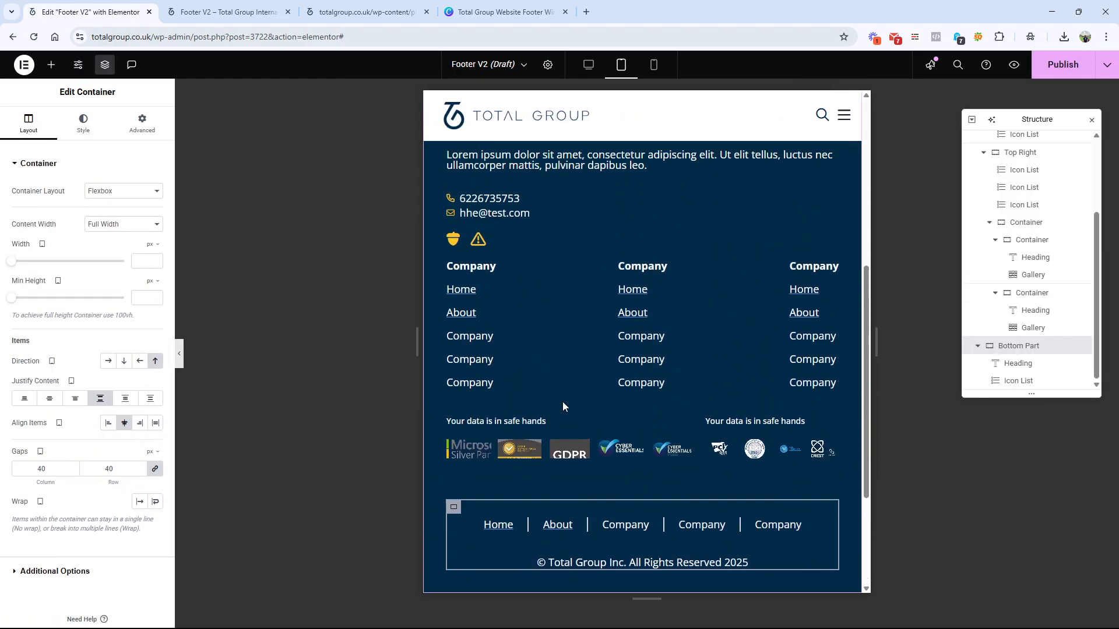
Step: Switch to the Mobile Portrait layout and look over the footer's logo, link columns and galleries
scroll(562, 401, up, 2)
click(653, 65)
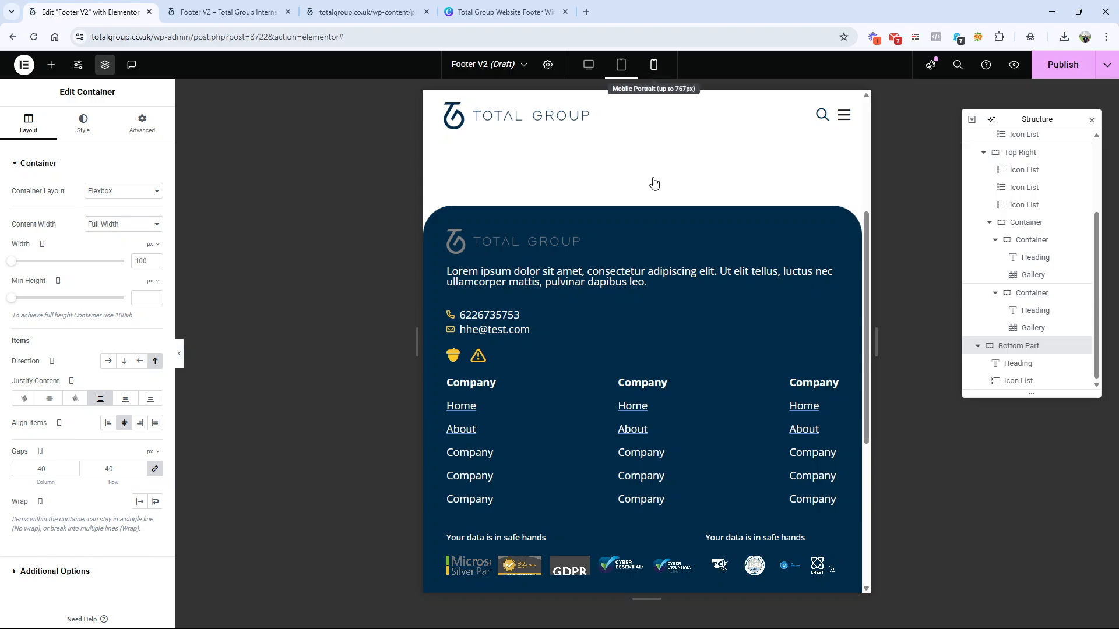
scroll(656, 398, down, 5)
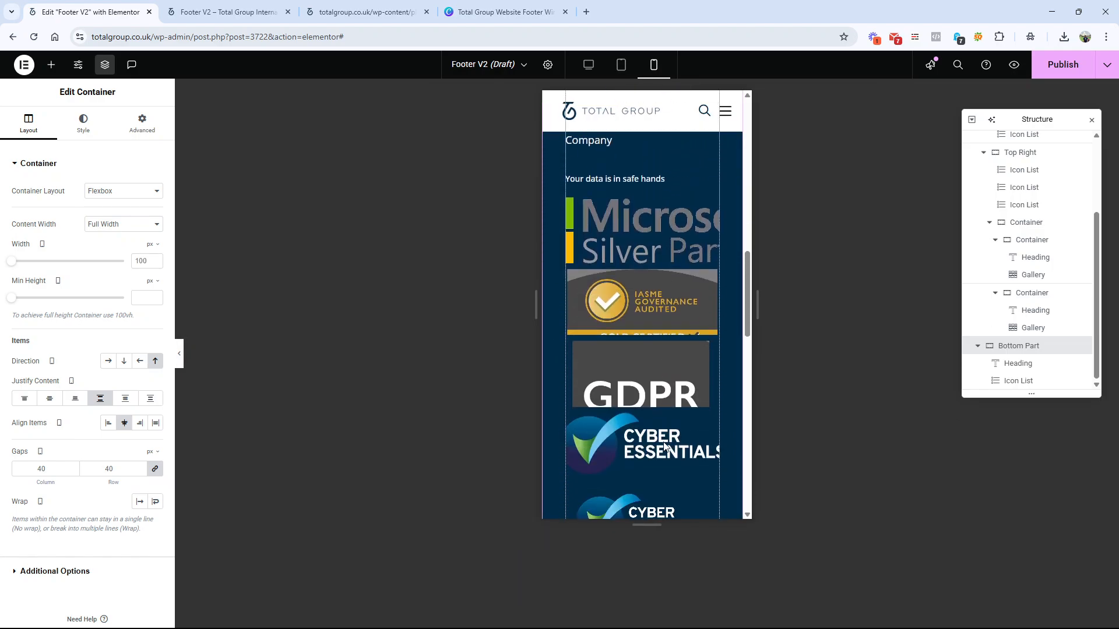
scroll(663, 441, up, 4)
scroll(663, 442, up, 4)
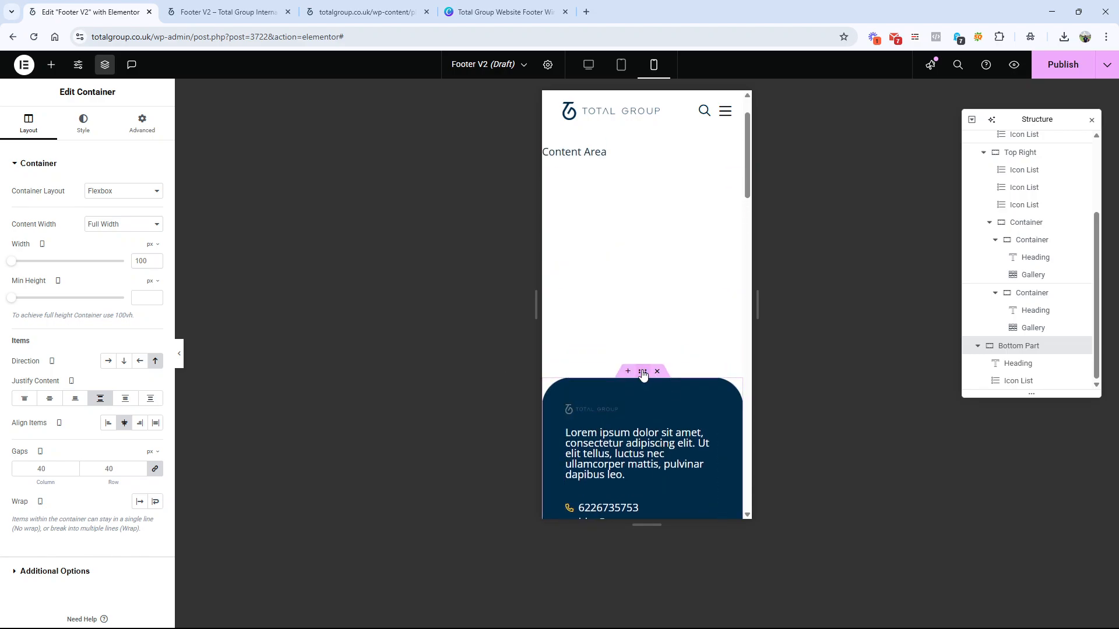
Step: Widen the mobile preview slightly and set the outer footer container's padding to 20 px on all sides
click(642, 372)
scroll(645, 411, down, 4)
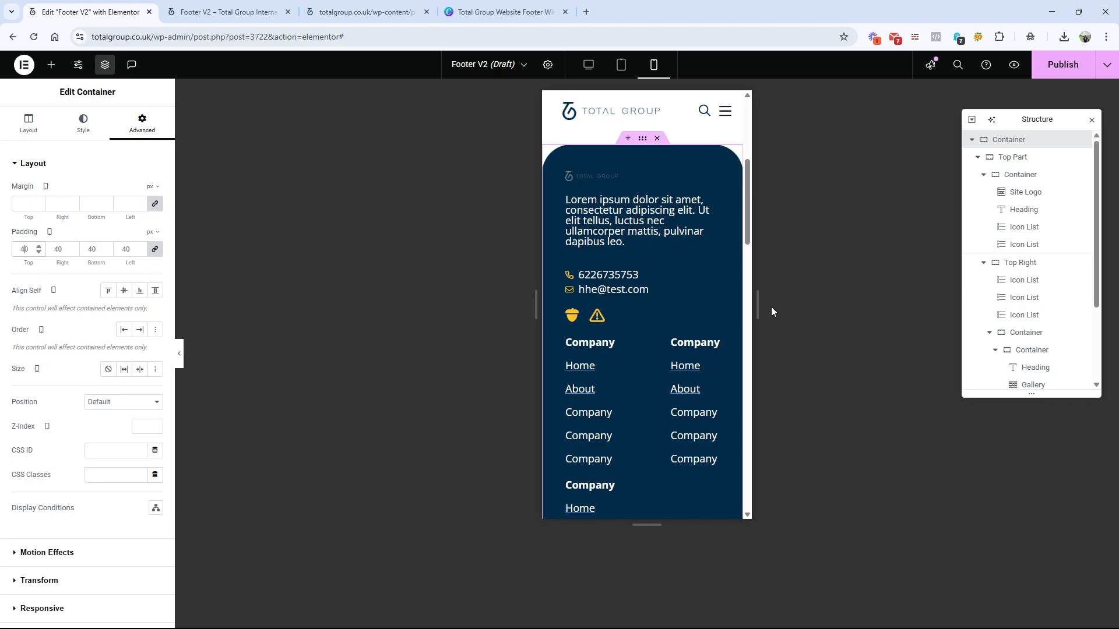
drag(757, 305, 782, 306)
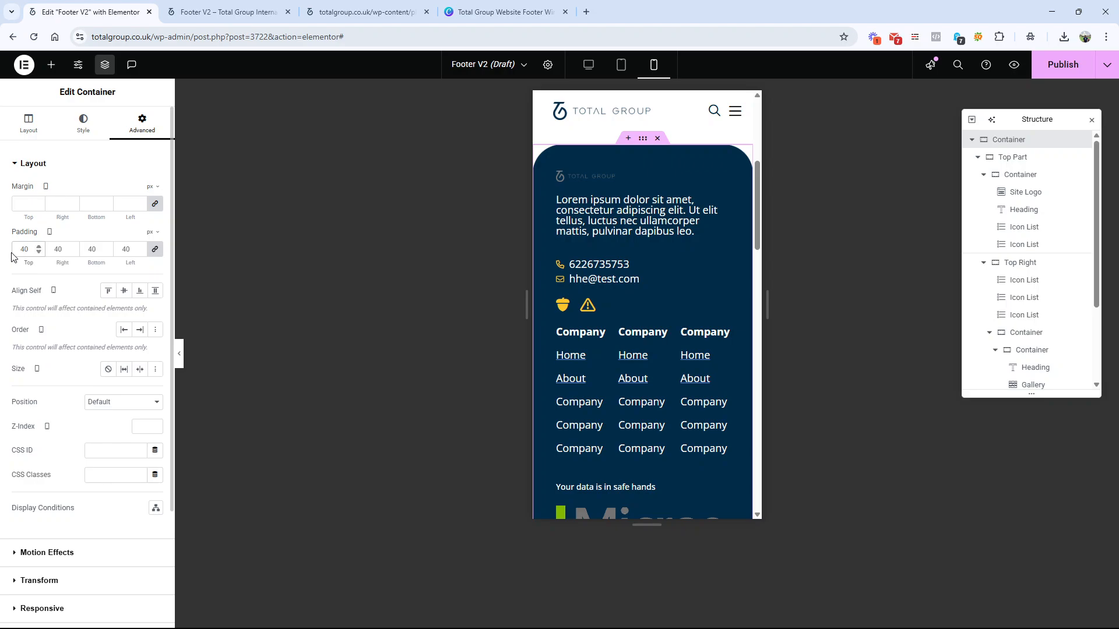
text(20)
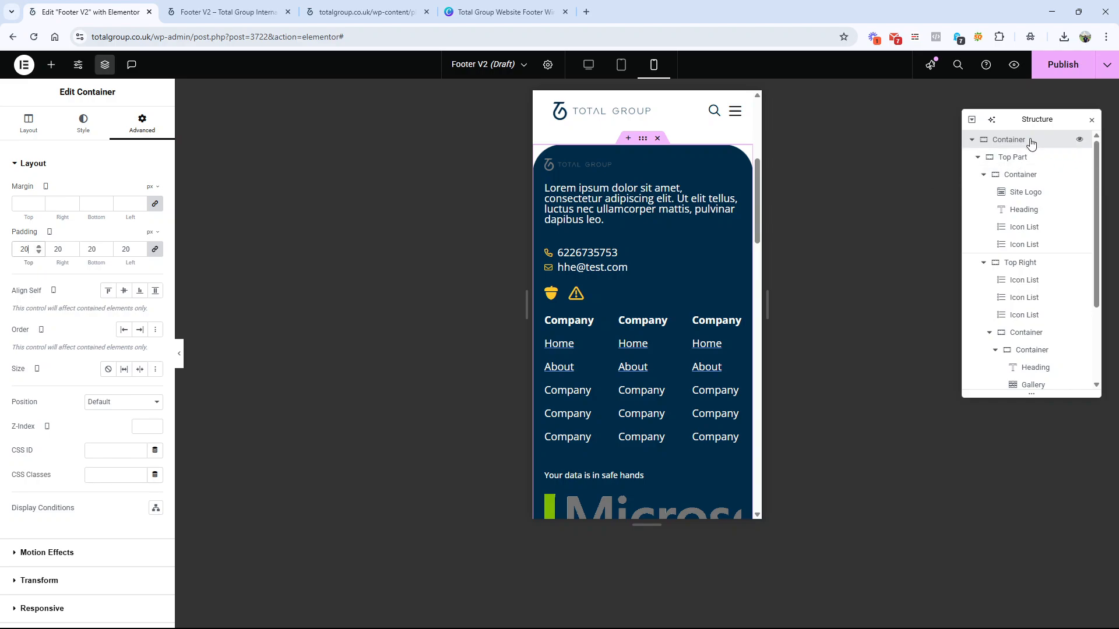
Step: Unlink the outer footer container's mobile padding values and set the top and bottom padding to 40 px
click(154, 249)
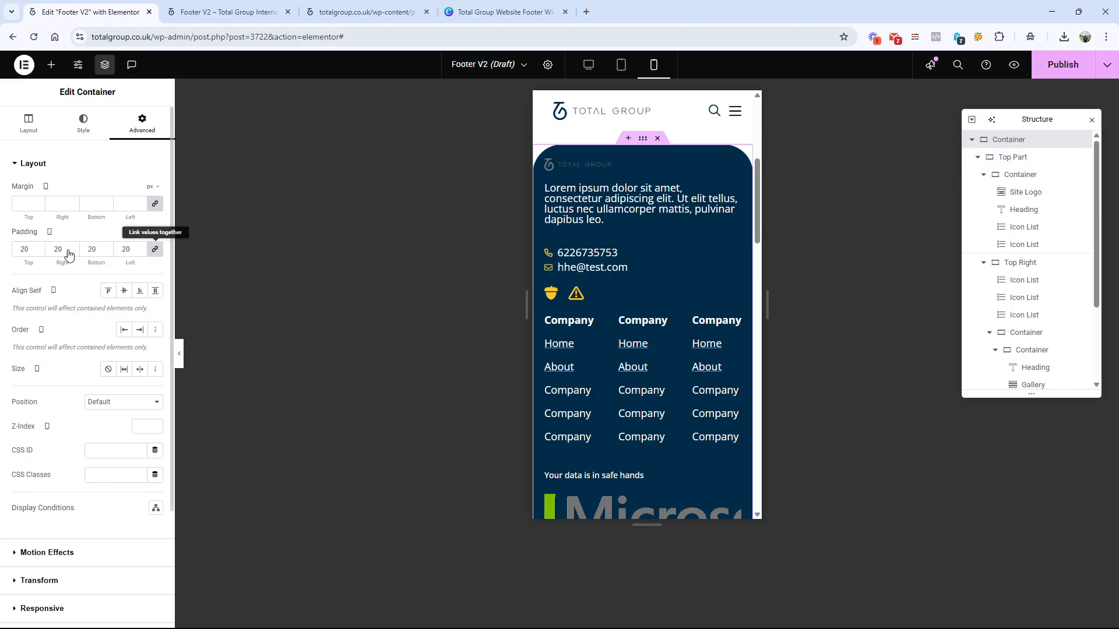
double_click(24, 249)
text(40)
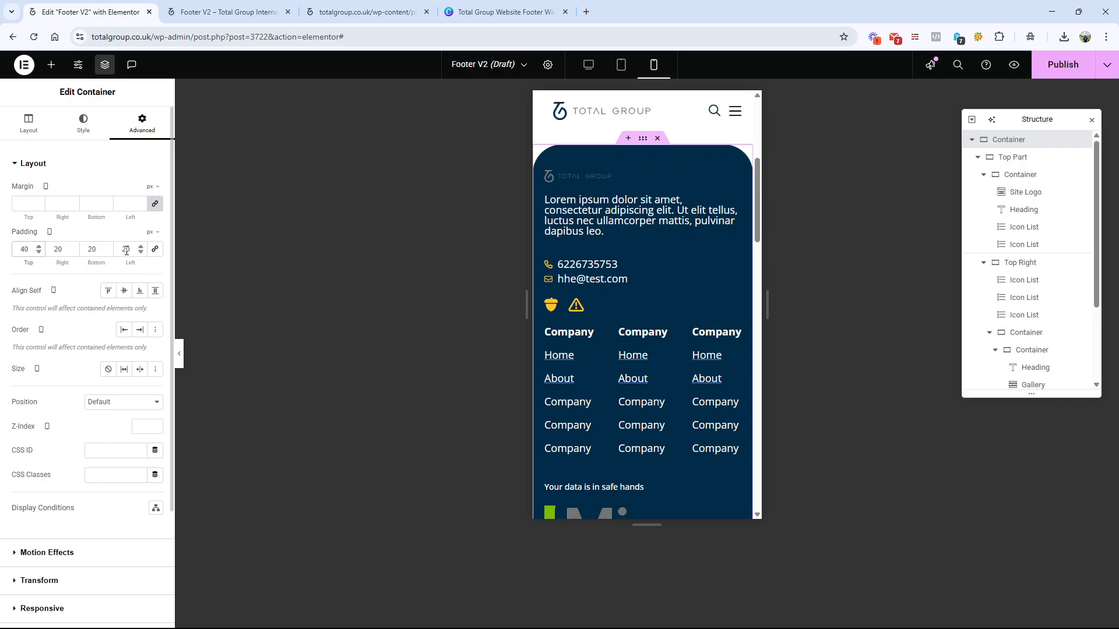
double_click(94, 249)
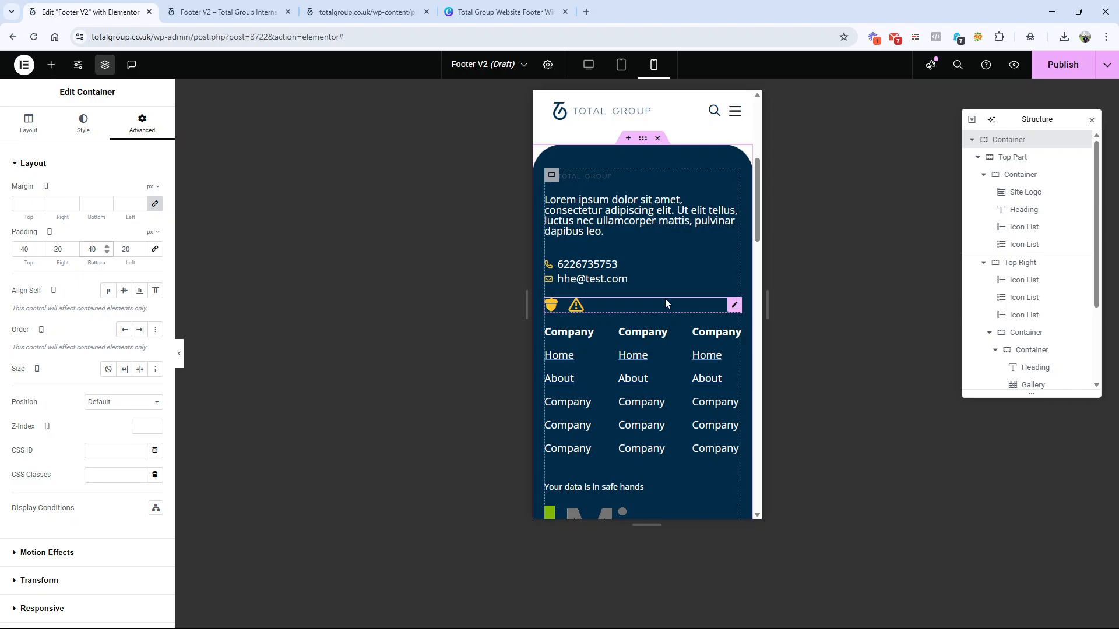
scroll(665, 298, down, 1)
scroll(593, 352, down, 3)
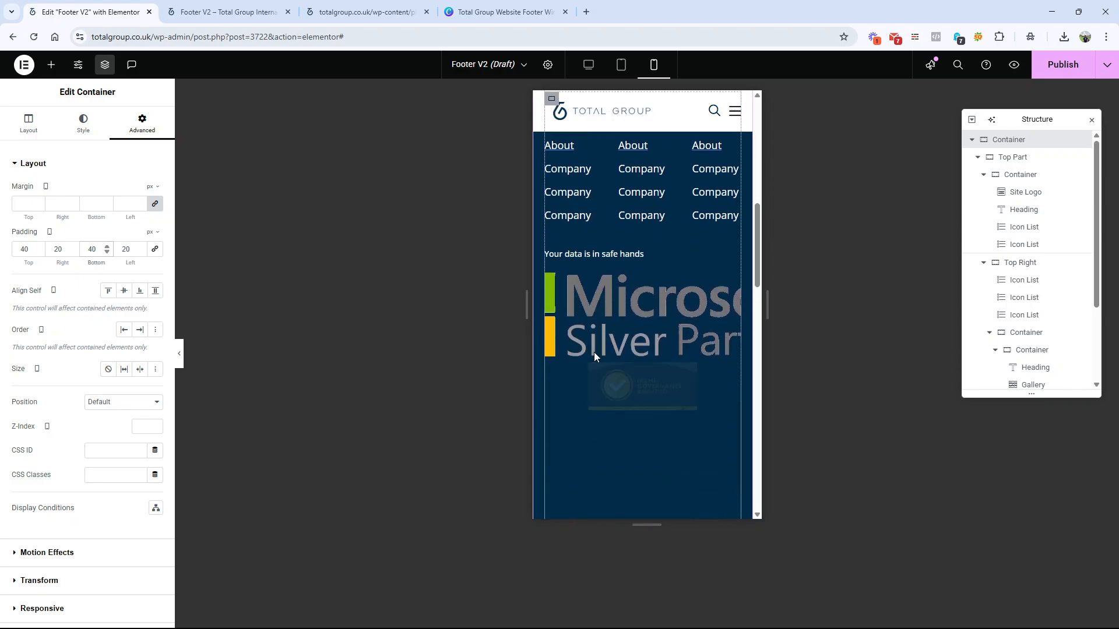
Step: Set the mobile column count to 3 for the first certification gallery and 4 for the second gallery
click(722, 291)
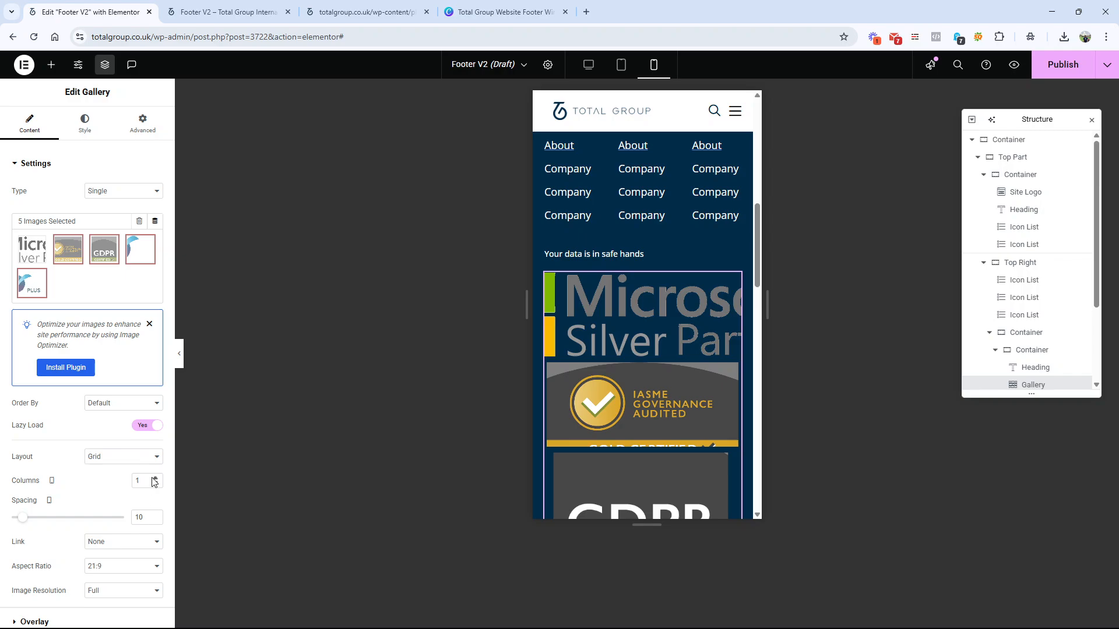
click(154, 478)
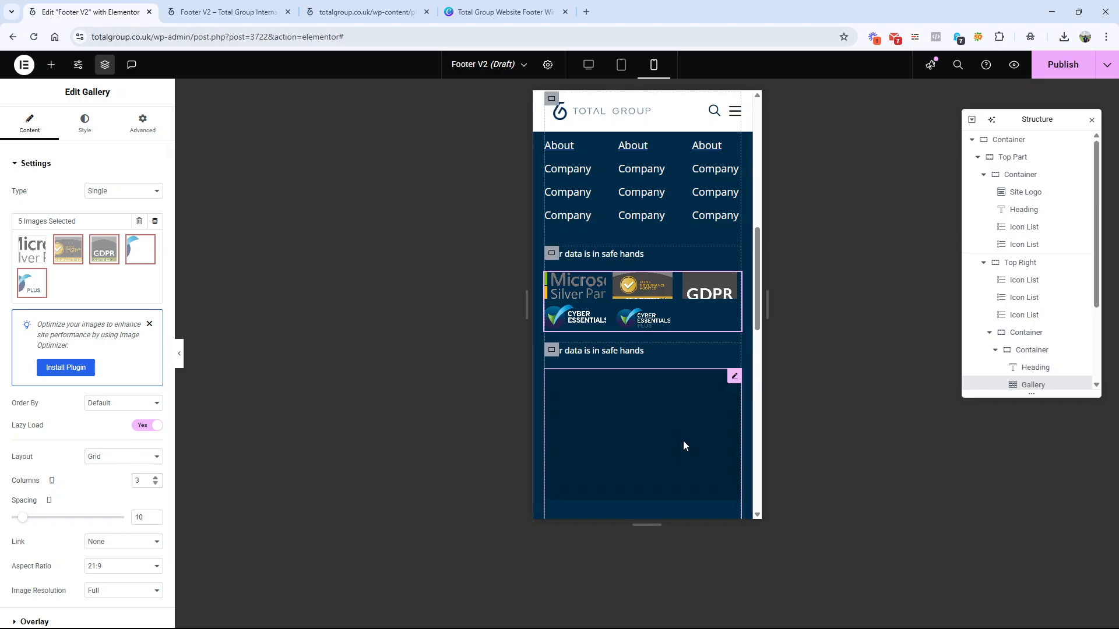
click(733, 377)
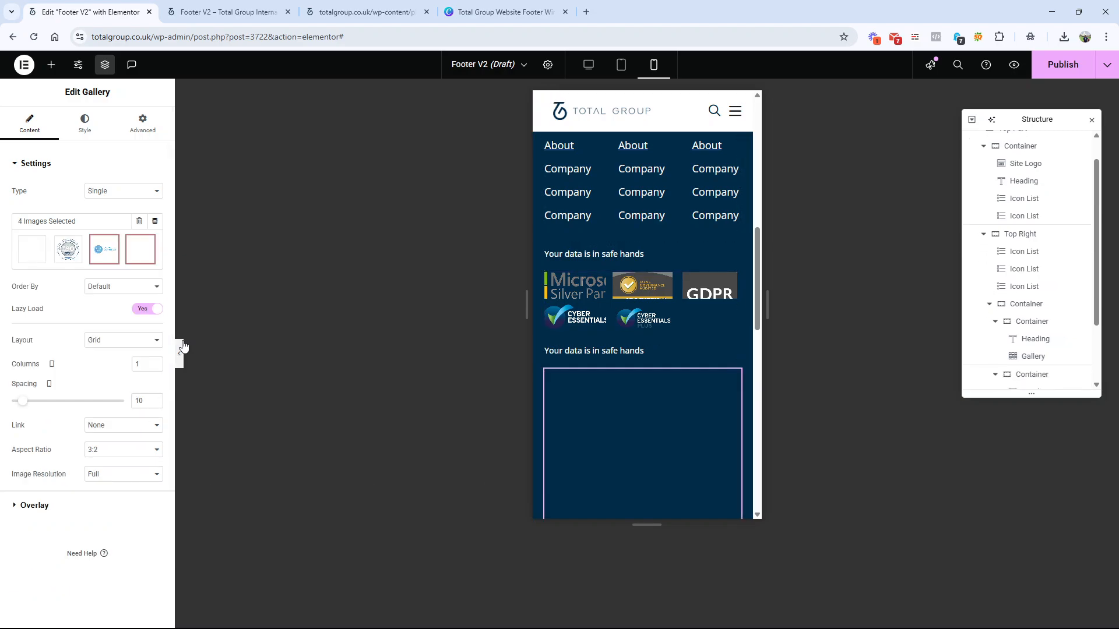
click(156, 444)
click(155, 444)
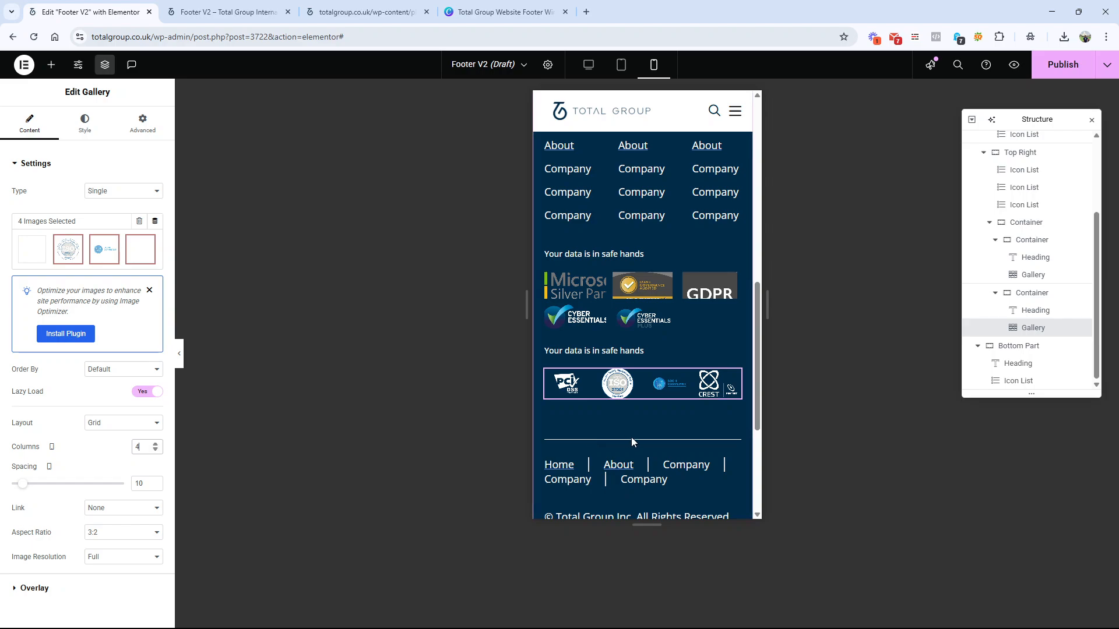
Step: Centre the bottom link list on mobile and set the space between its items to 24 px
click(642, 479)
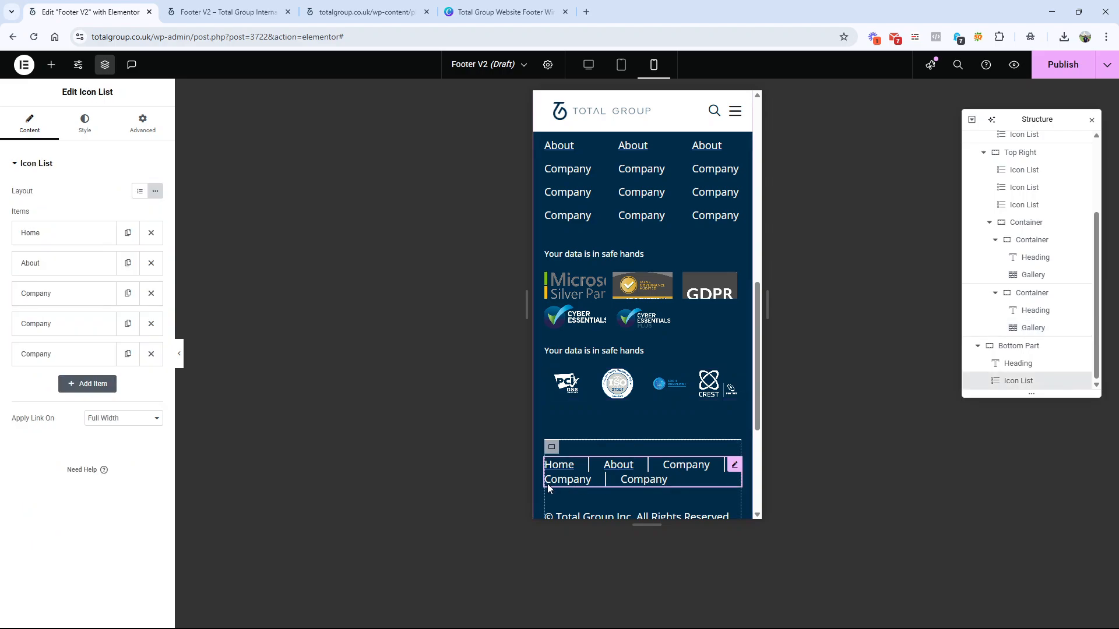
click(84, 124)
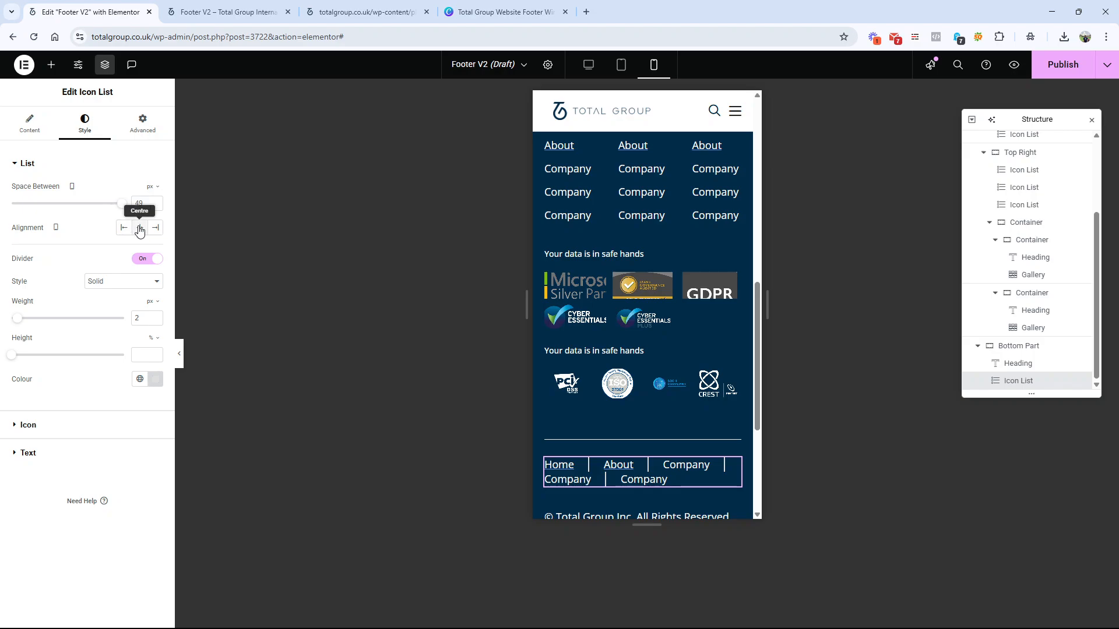
click(140, 228)
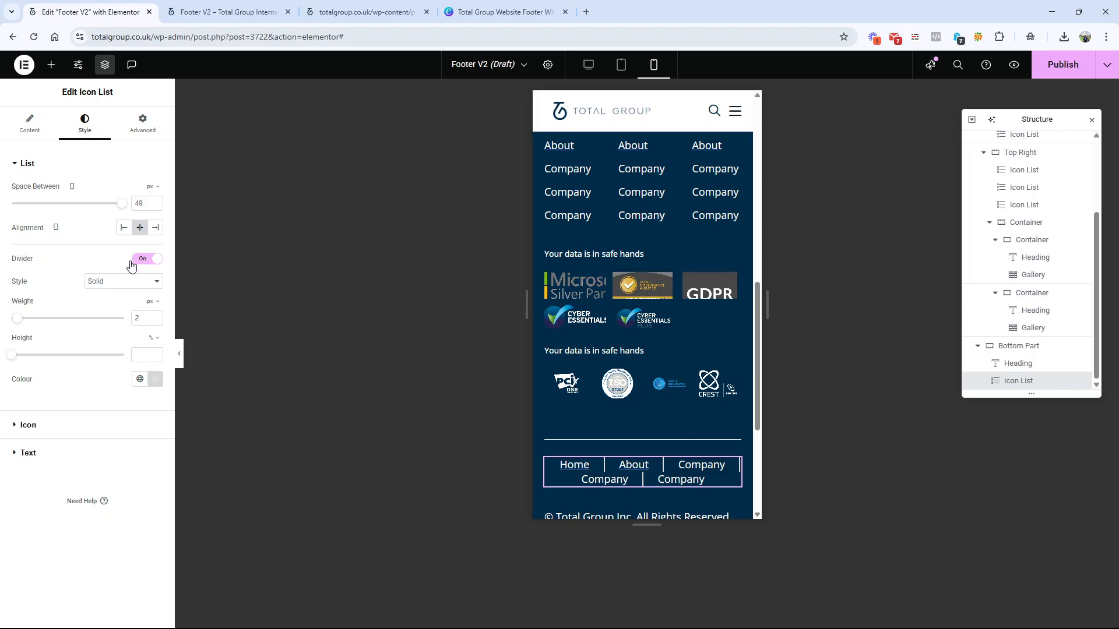
drag(121, 203, 69, 210)
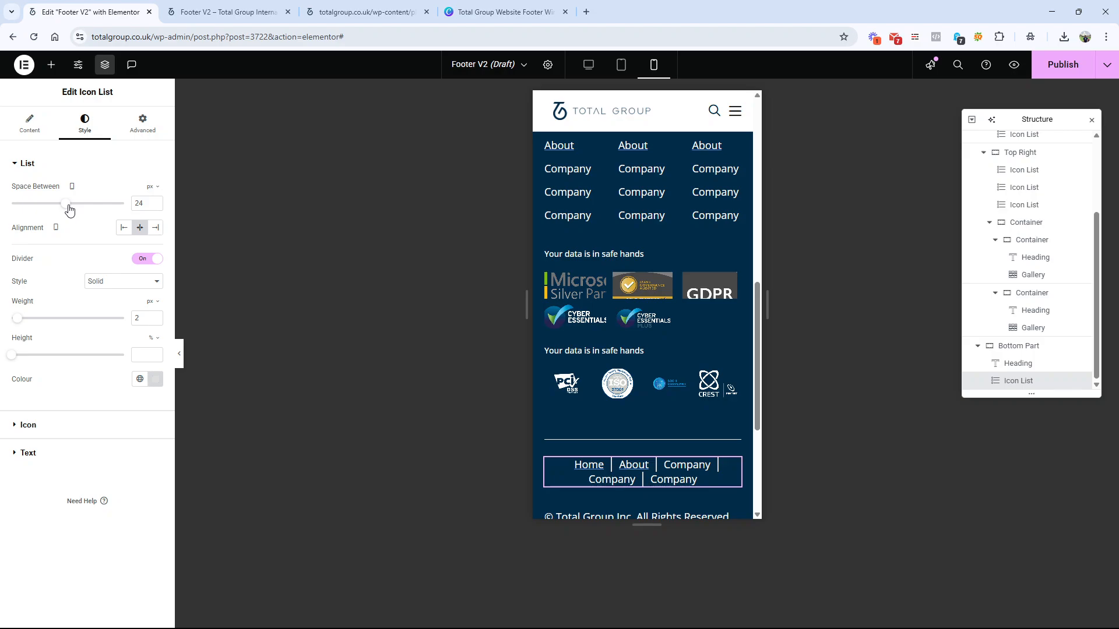
Step: Centre the copyright heading in the Bottom Part container on mobile
scroll(673, 371, down, 3)
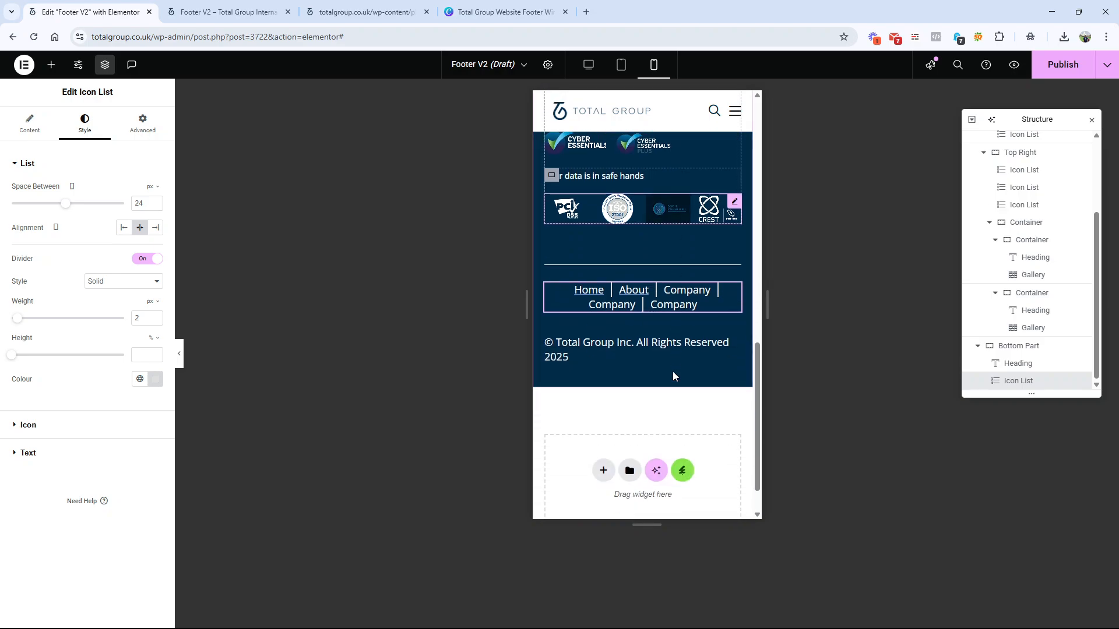
click(607, 345)
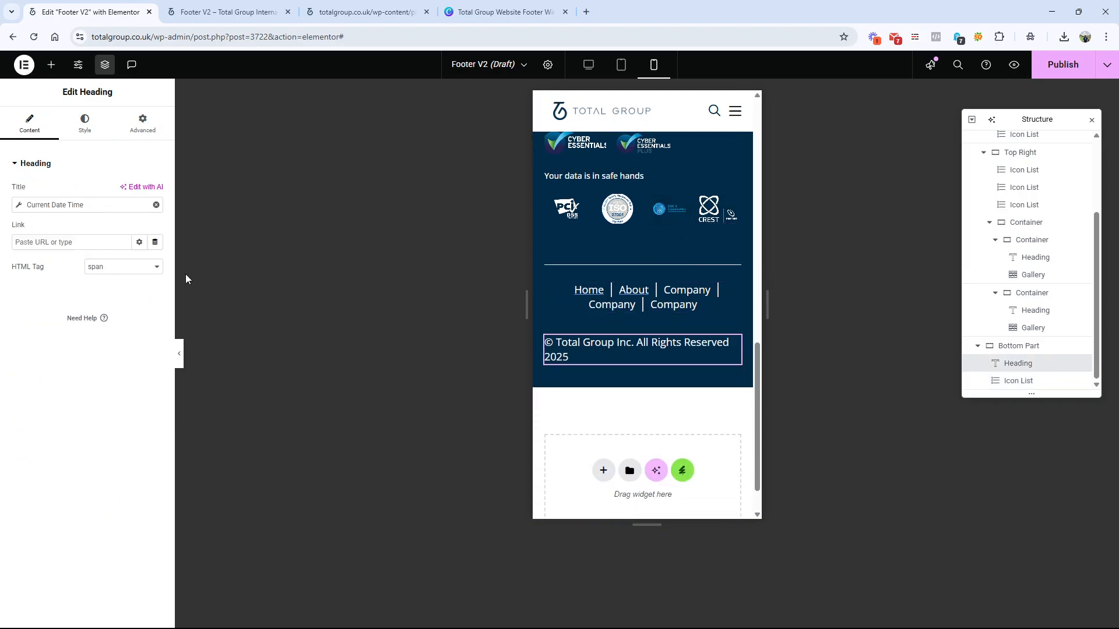
click(84, 123)
click(125, 192)
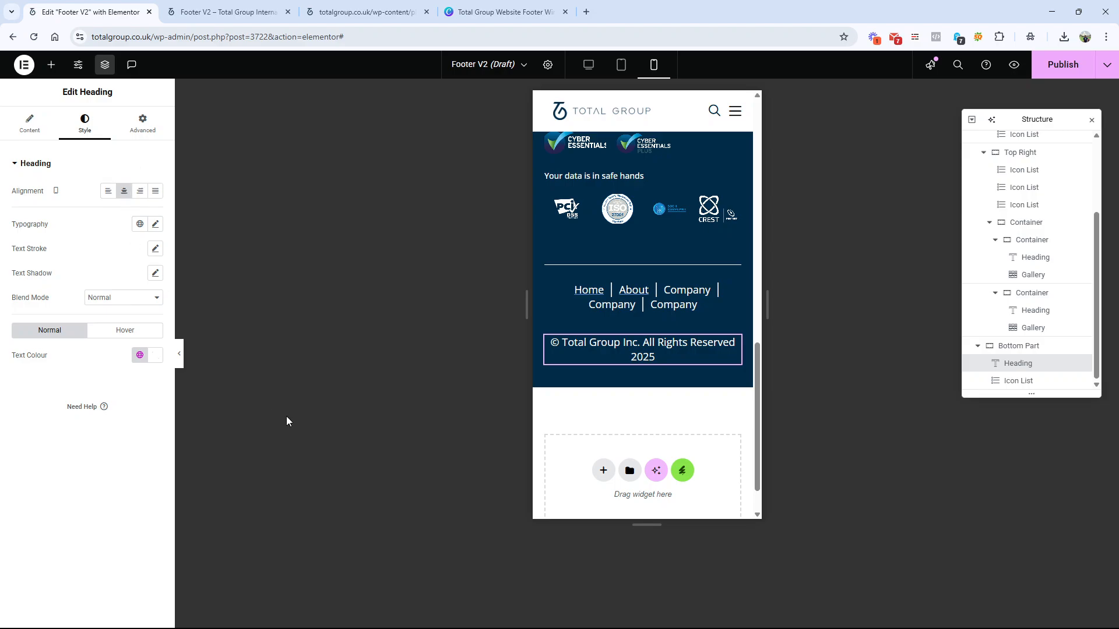
Step: Look over the whole mobile footer, from the logo and link columns to the galleries and copyright line
click(179, 353)
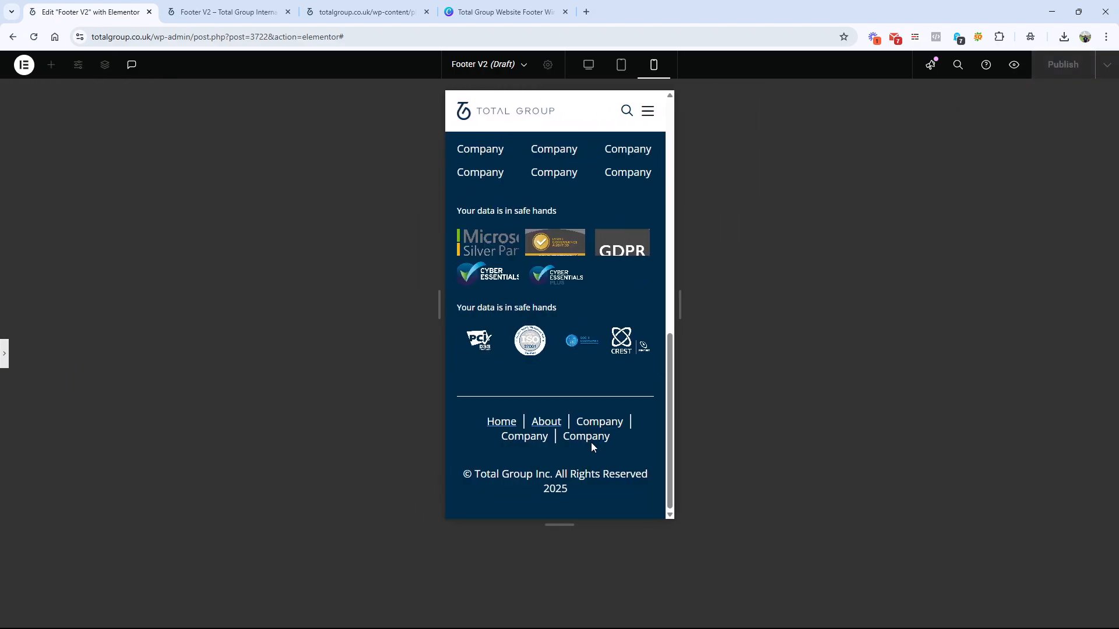
scroll(592, 448, up, 4)
scroll(590, 442, up, 3)
scroll(591, 442, down, 3)
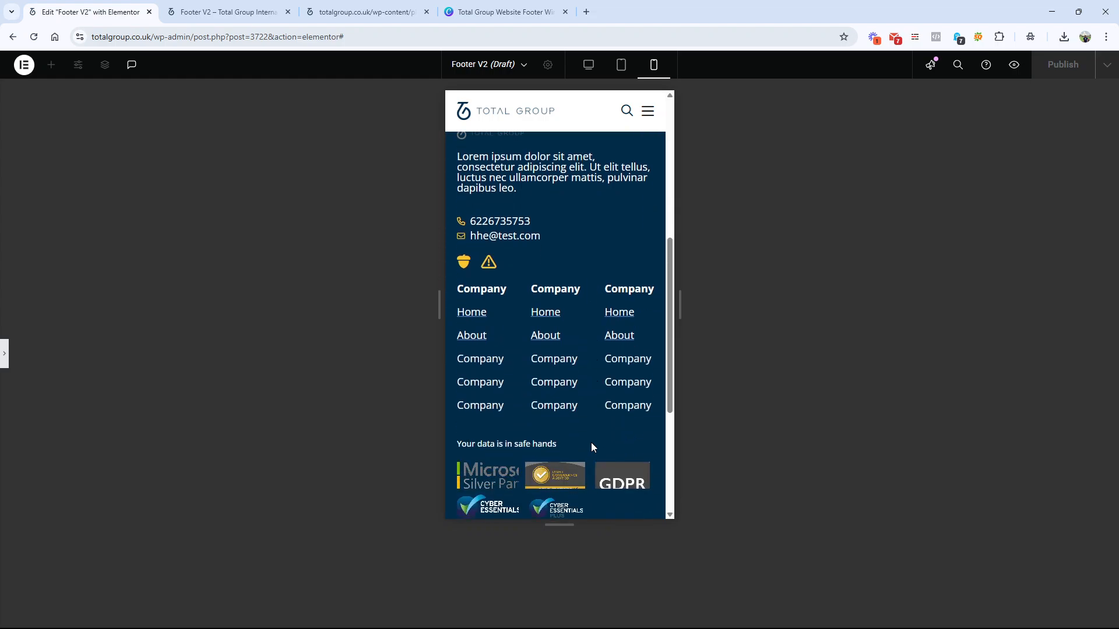
scroll(531, 399, down, 3)
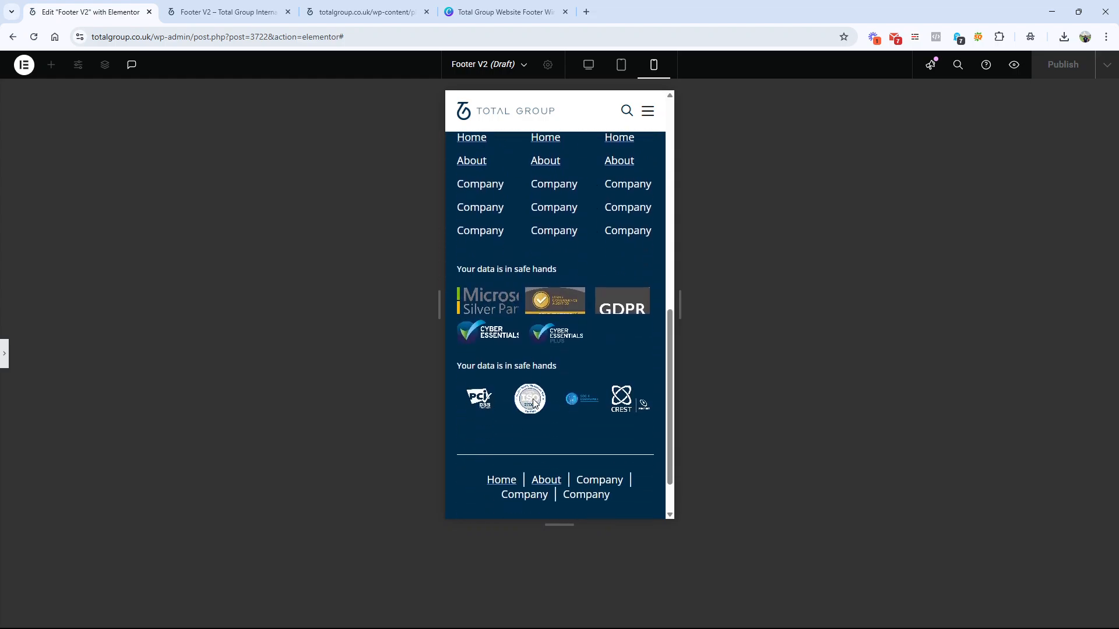
click(4, 353)
scroll(641, 262, up, 2)
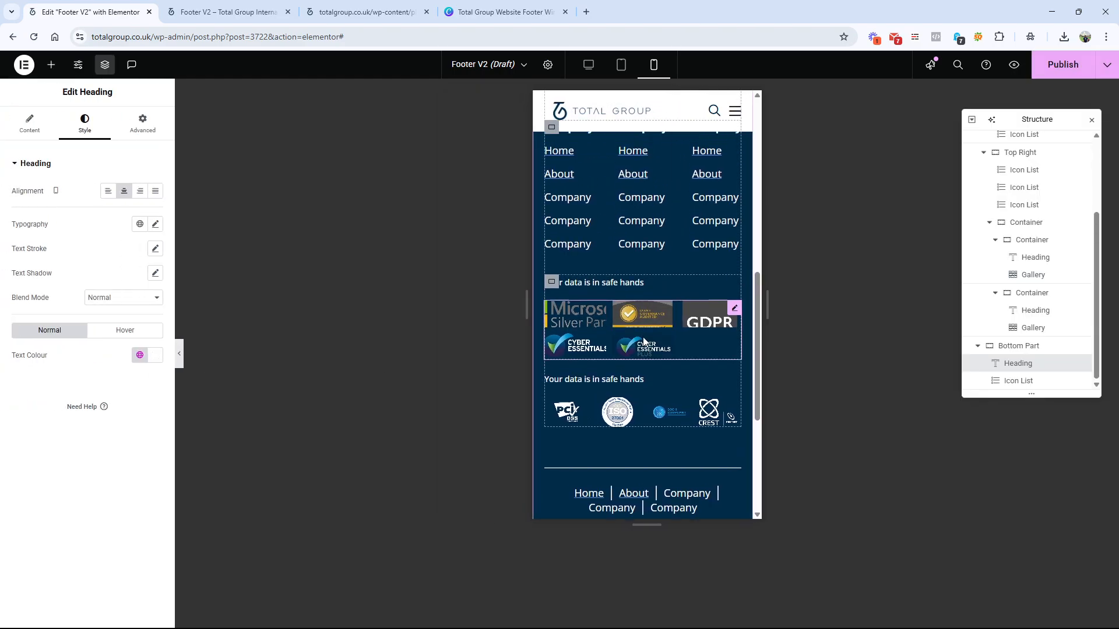
scroll(550, 349, up, 2)
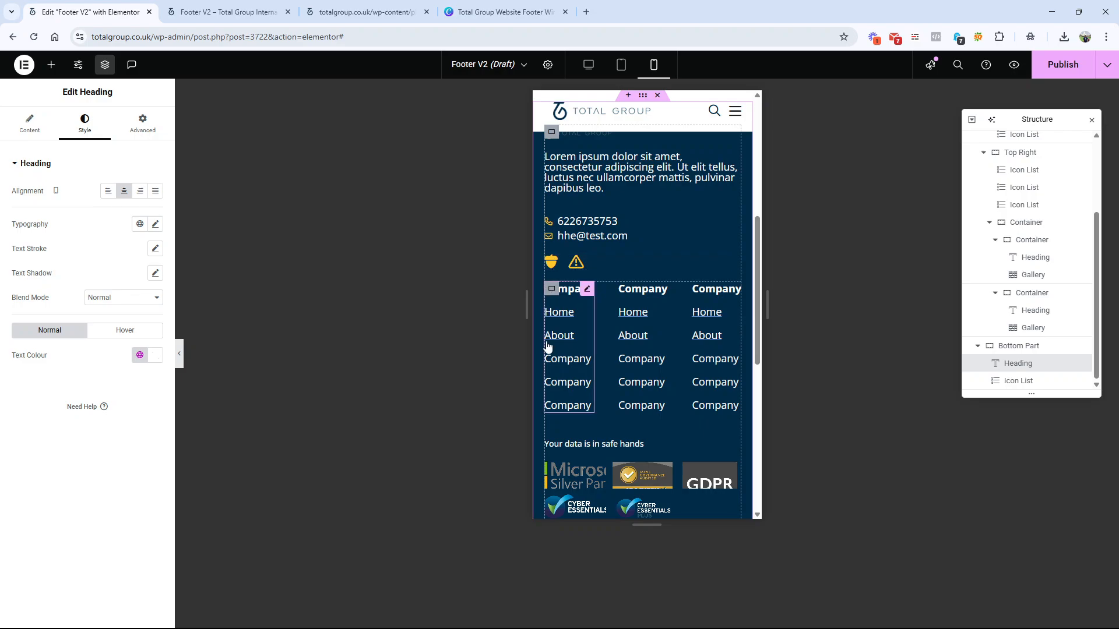
scroll(547, 347, down, 5)
scroll(545, 307, down, 1)
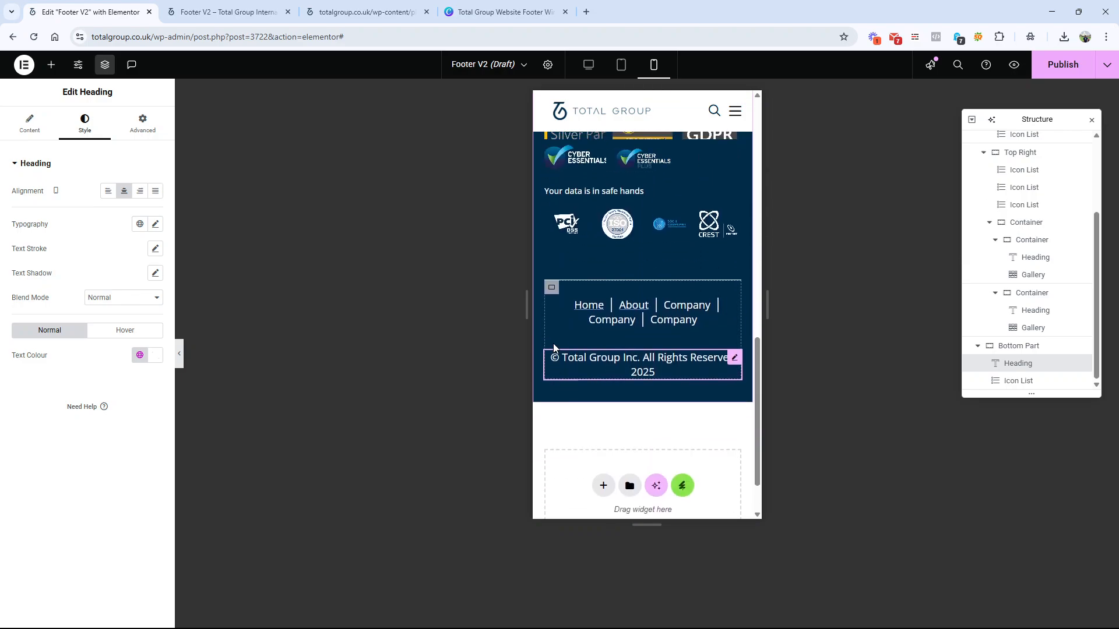
scroll(553, 344, up, 3)
scroll(577, 274, up, 4)
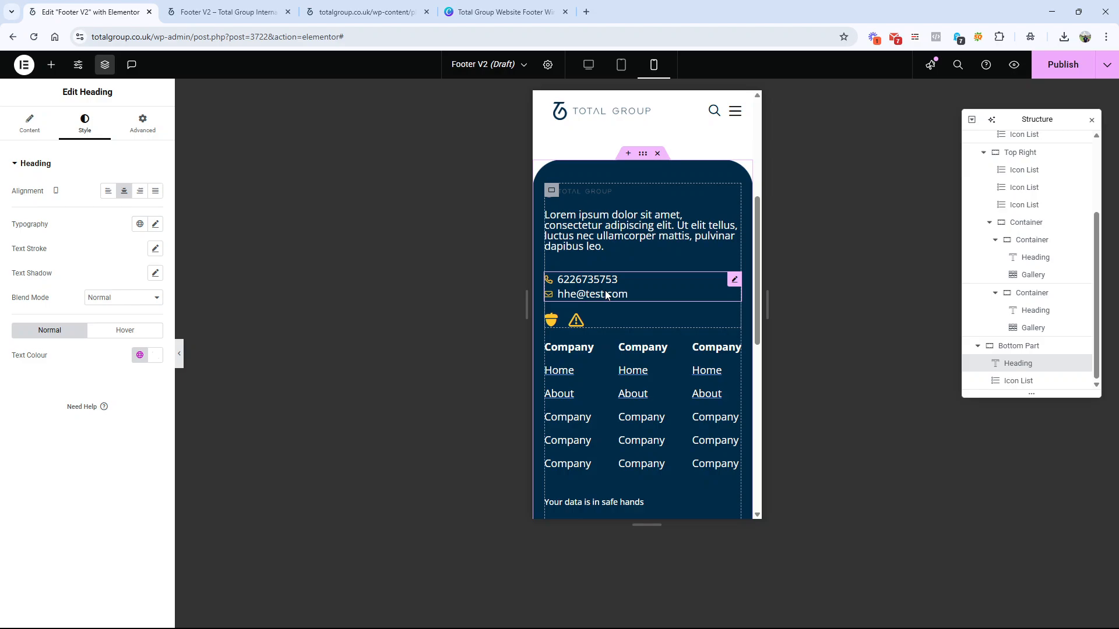
scroll(619, 197, down, 7)
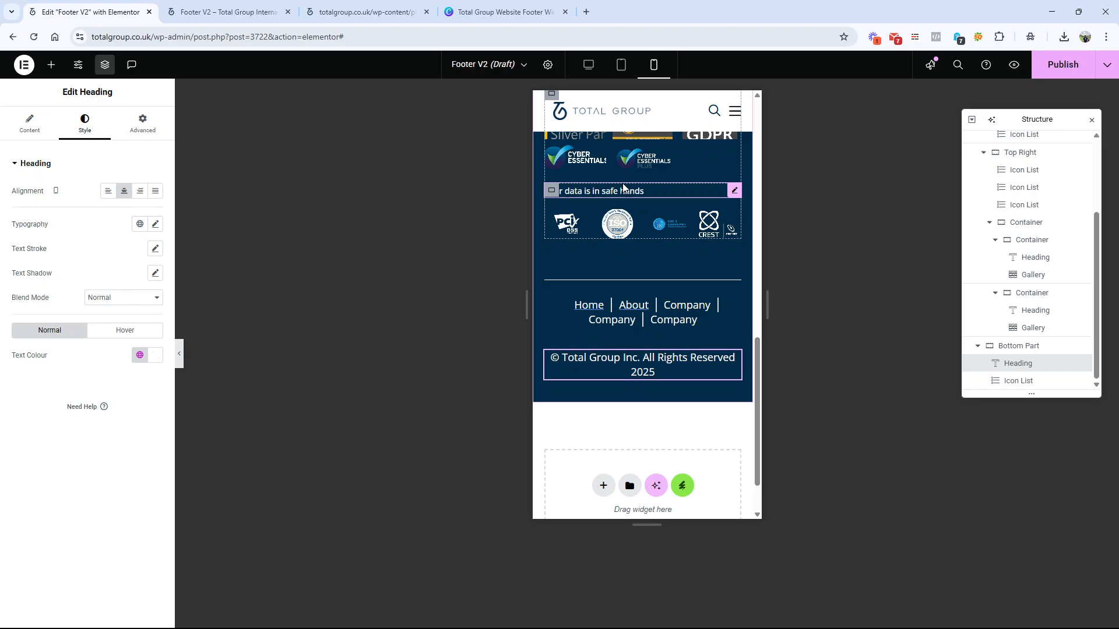
scroll(622, 188, up, 5)
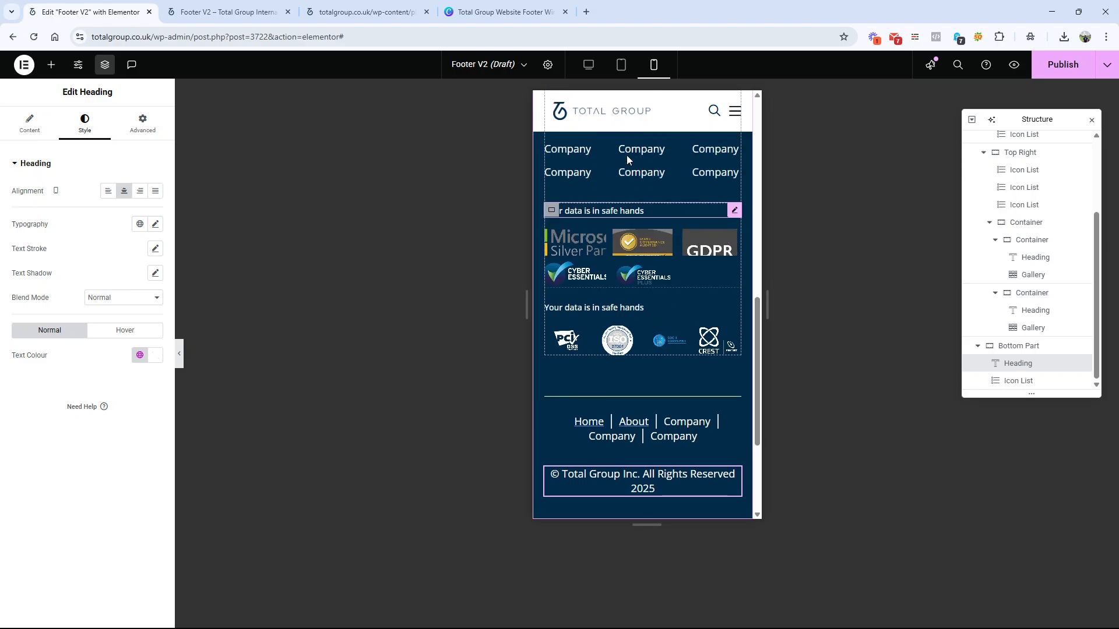
Step: Return to the desktop layout and compare the footer with the final preview on page 1 of the Canva wireframe
click(588, 64)
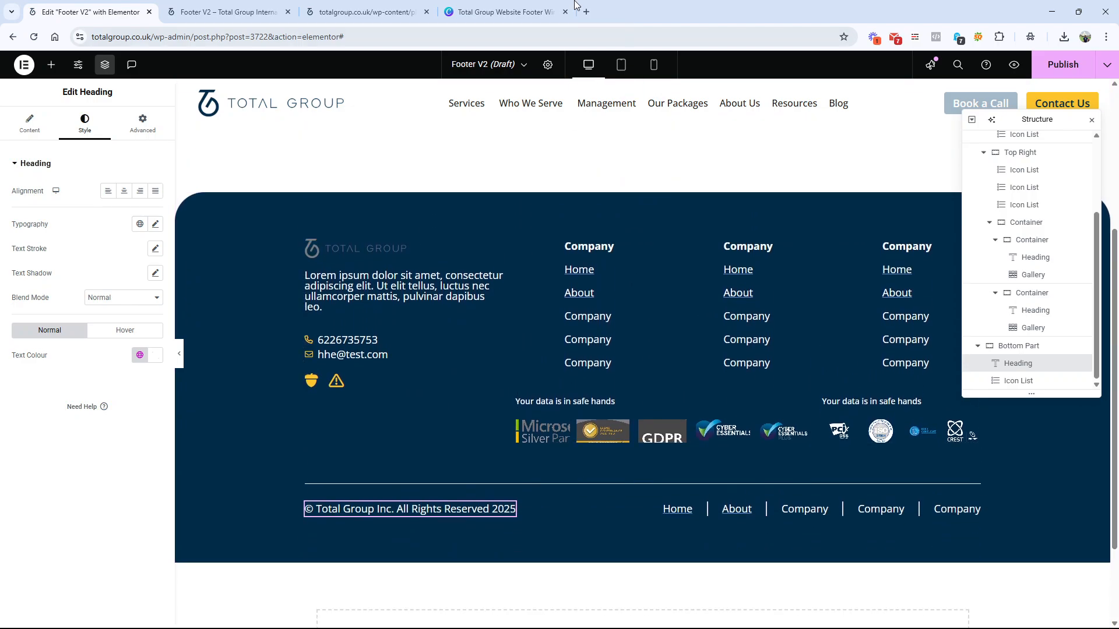
click(550, 13)
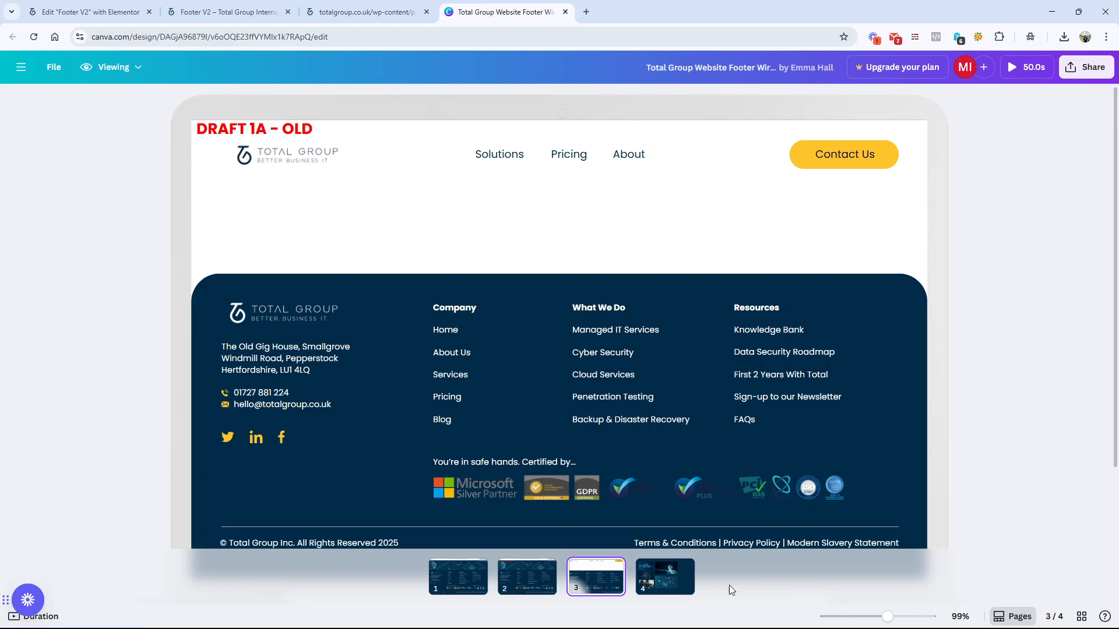
click(444, 583)
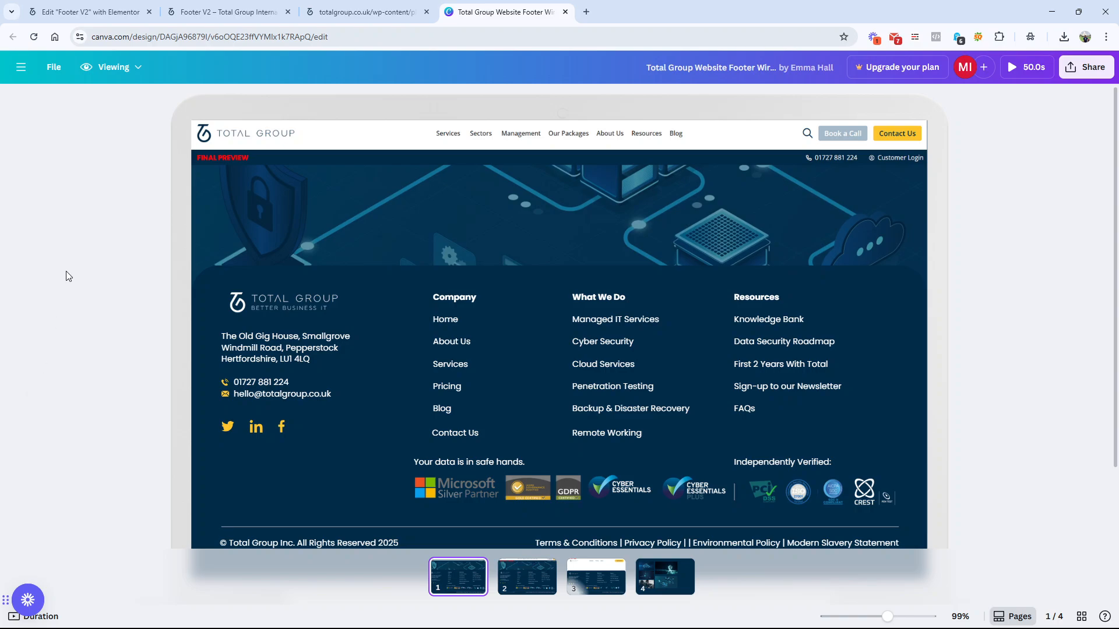
click(88, 12)
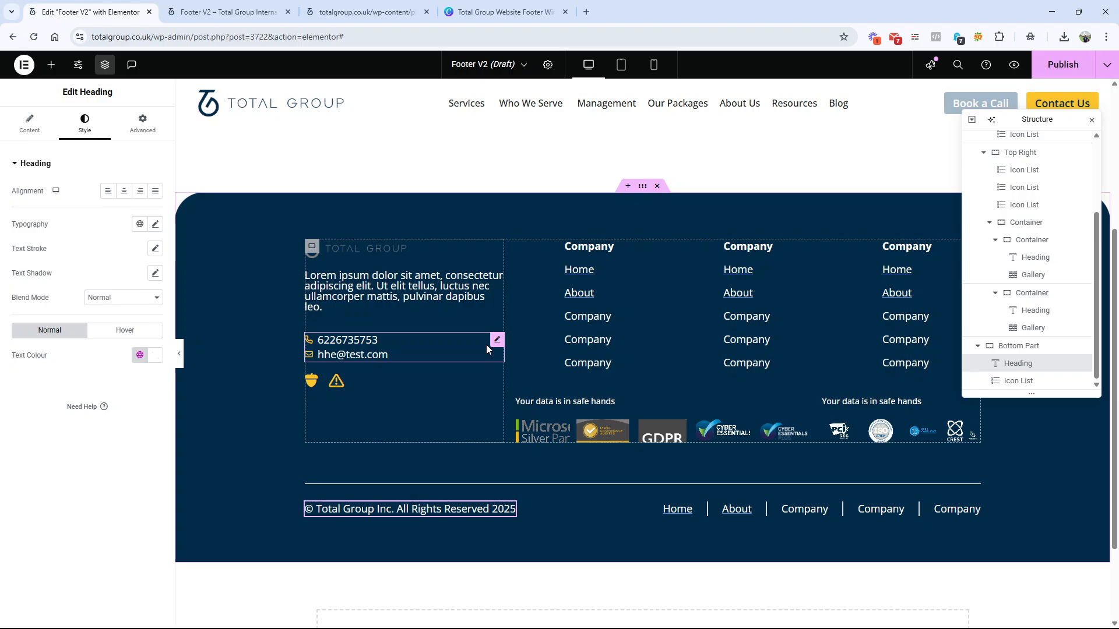
Step: Save the Footer V2 draft and open its refreshed site preview with the developer tools closed
click(218, 6)
click(122, 8)
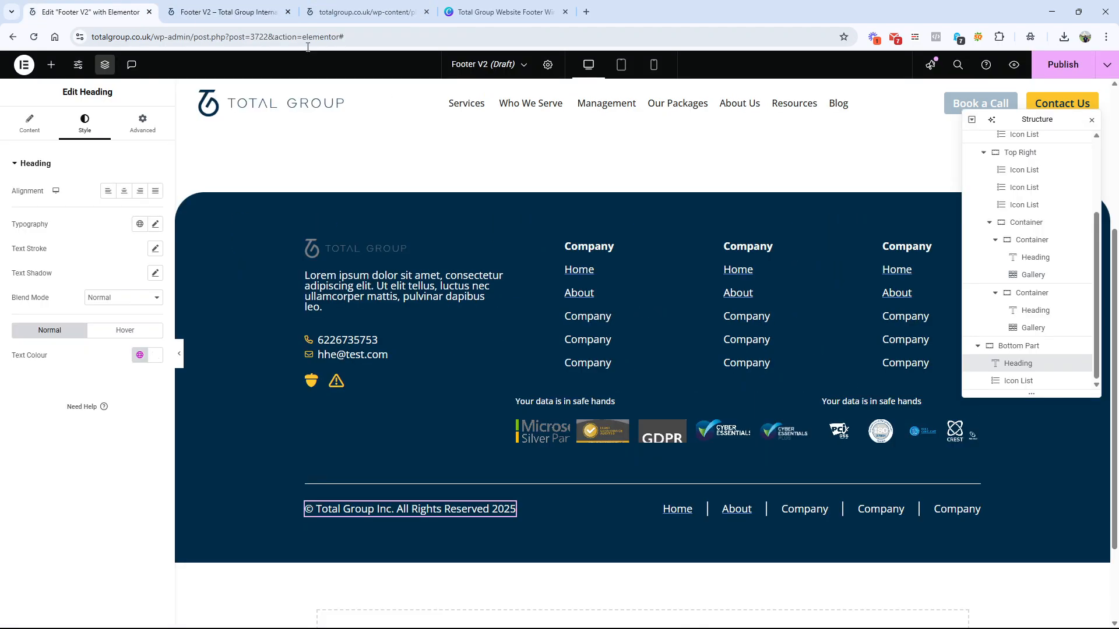
click(1107, 64)
click(1066, 95)
click(227, 11)
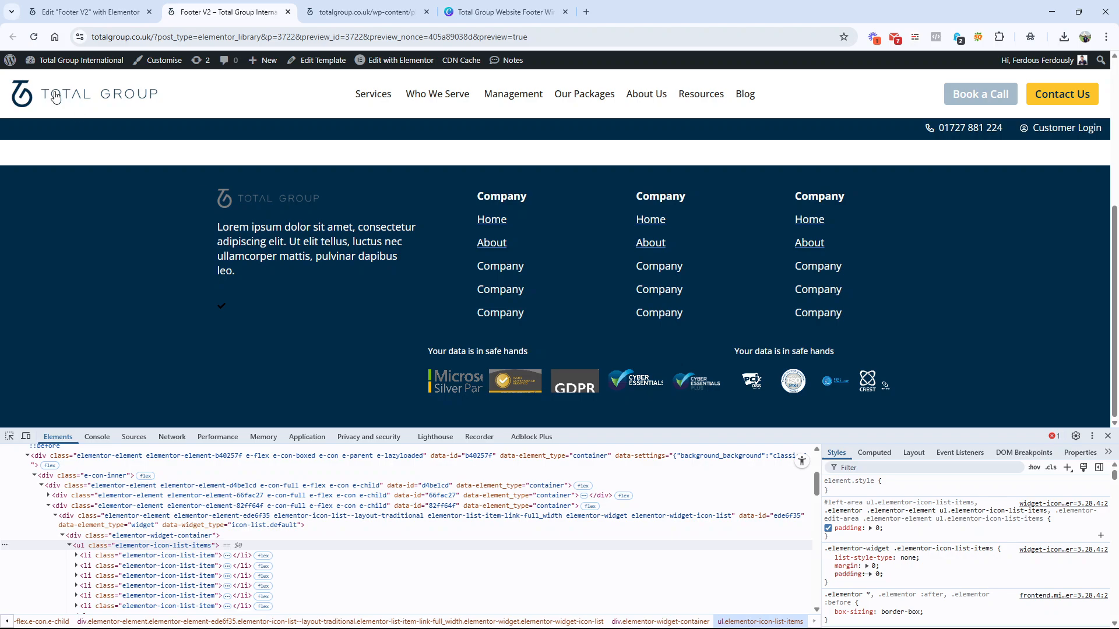
click(83, 11)
click(1012, 65)
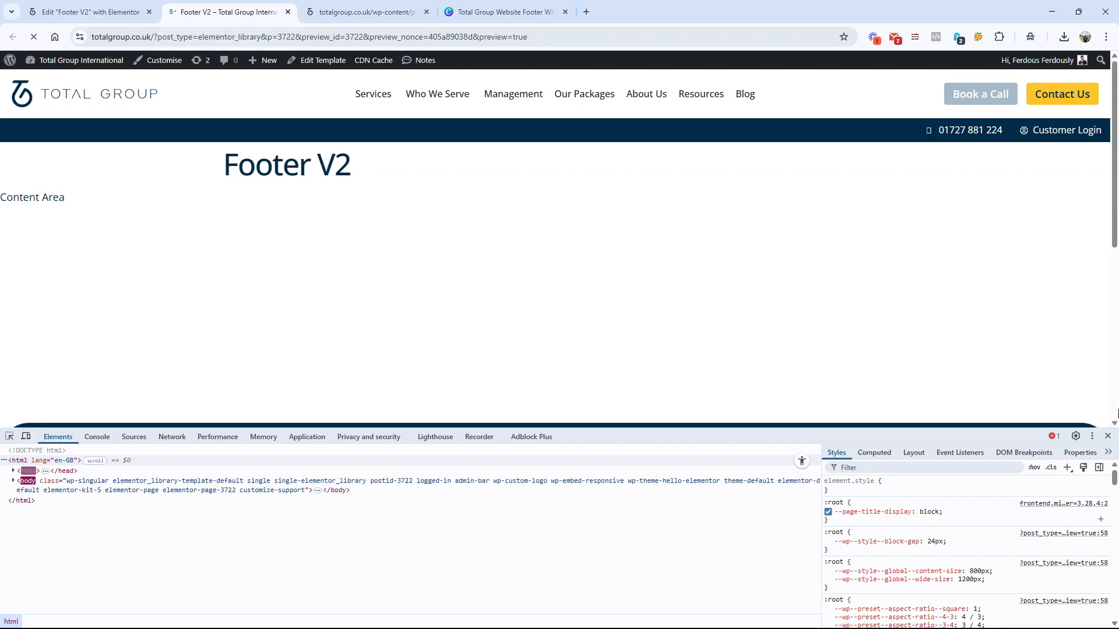
click(1108, 437)
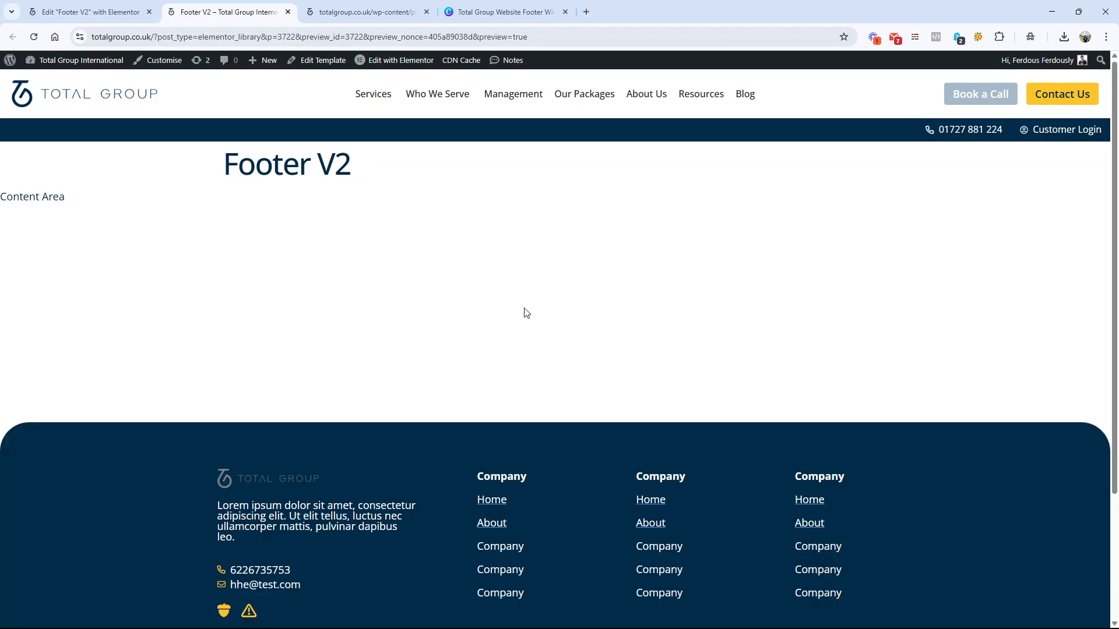
Step: Examine the desktop preview's intro text, contact details, gallery headings and bottom row
scroll(524, 312, down, 3)
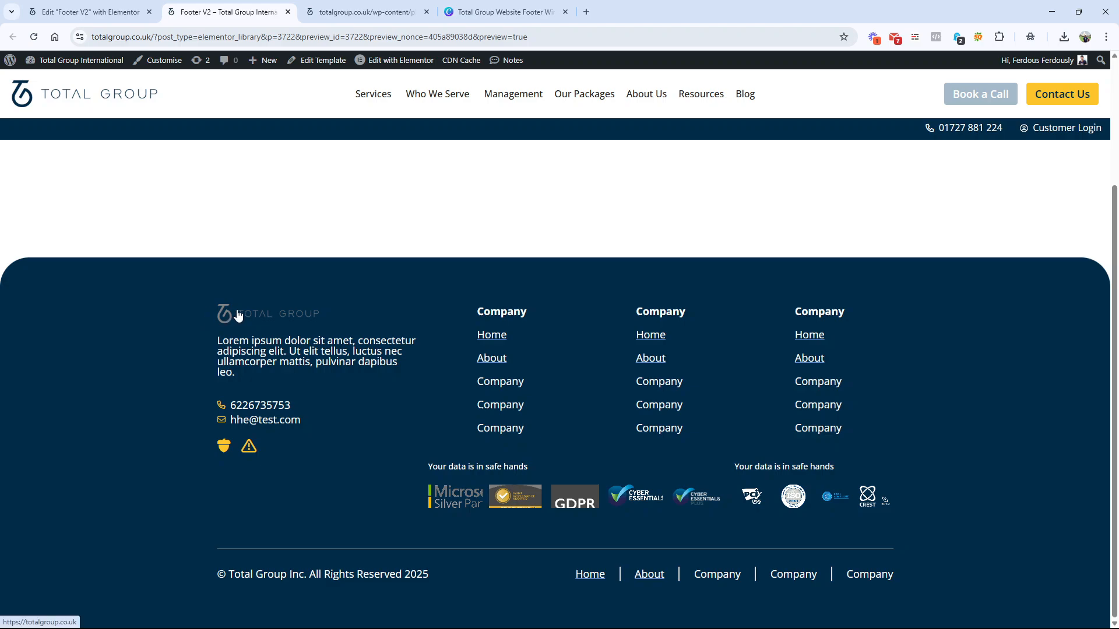
drag(218, 341, 244, 362)
drag(430, 466, 508, 472)
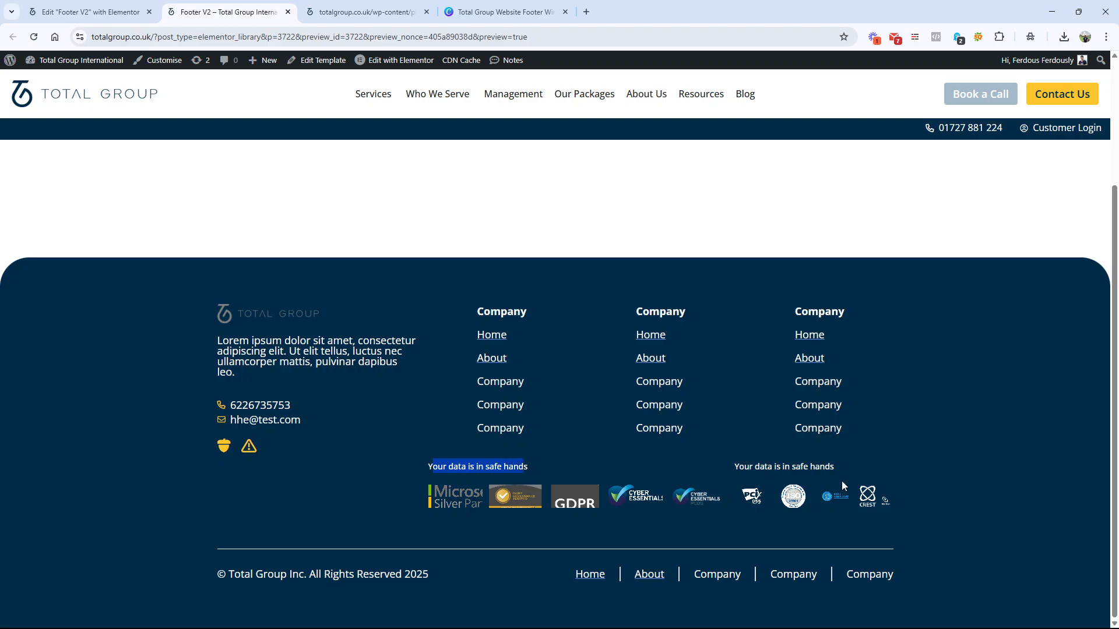
drag(829, 466, 758, 467)
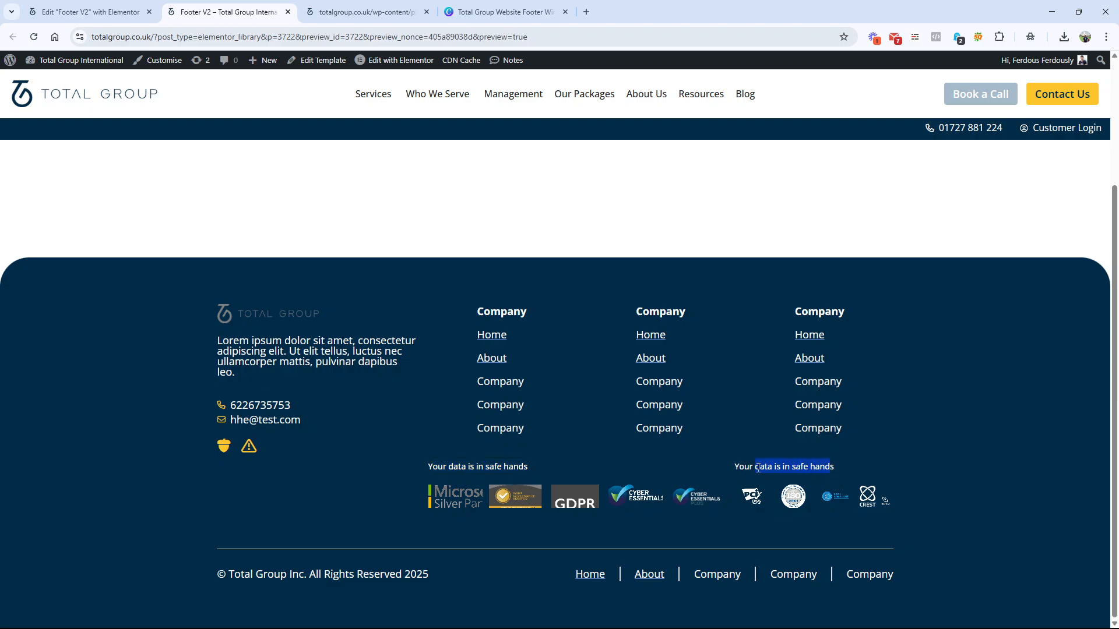
scroll(626, 394, up, 3)
scroll(444, 420, down, 2)
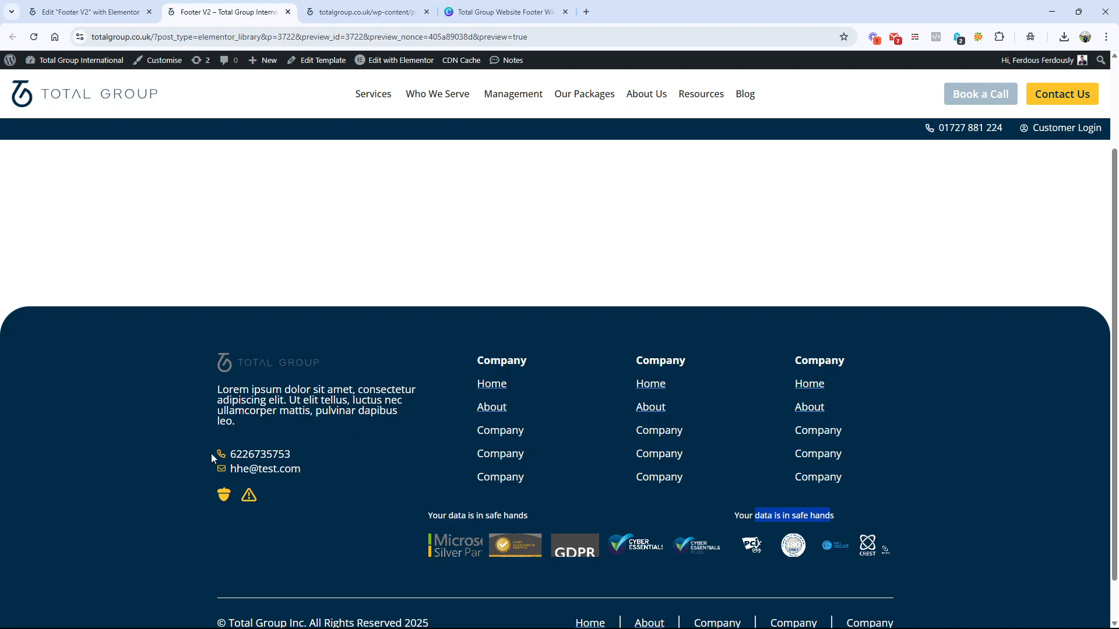
drag(212, 454, 321, 471)
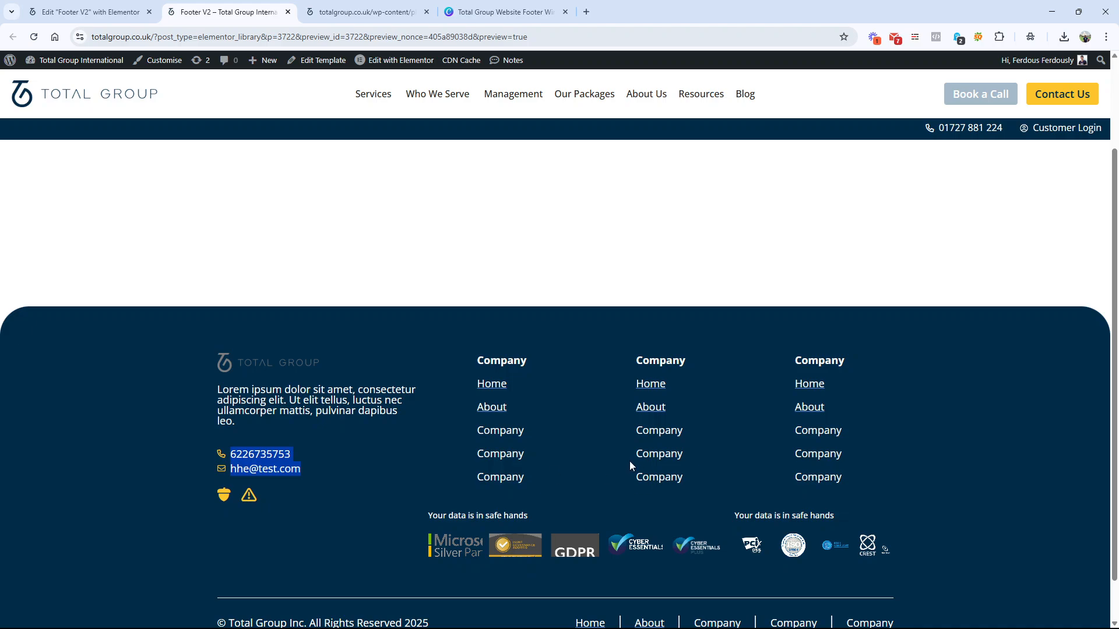
scroll(709, 415, down, 1)
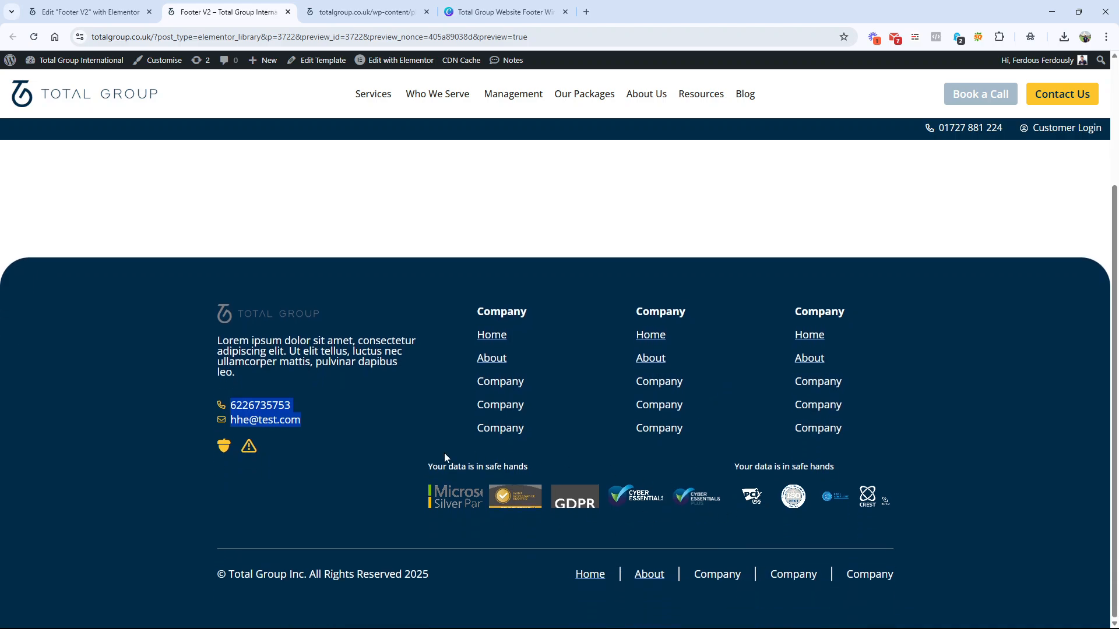
click(277, 407)
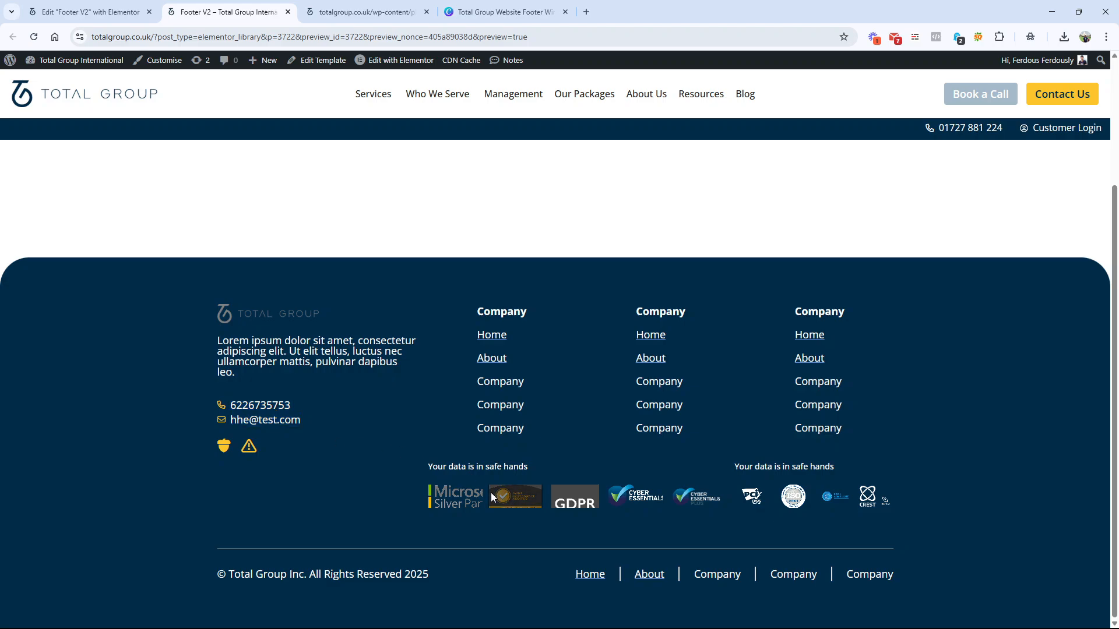
scroll(491, 492, up, 3)
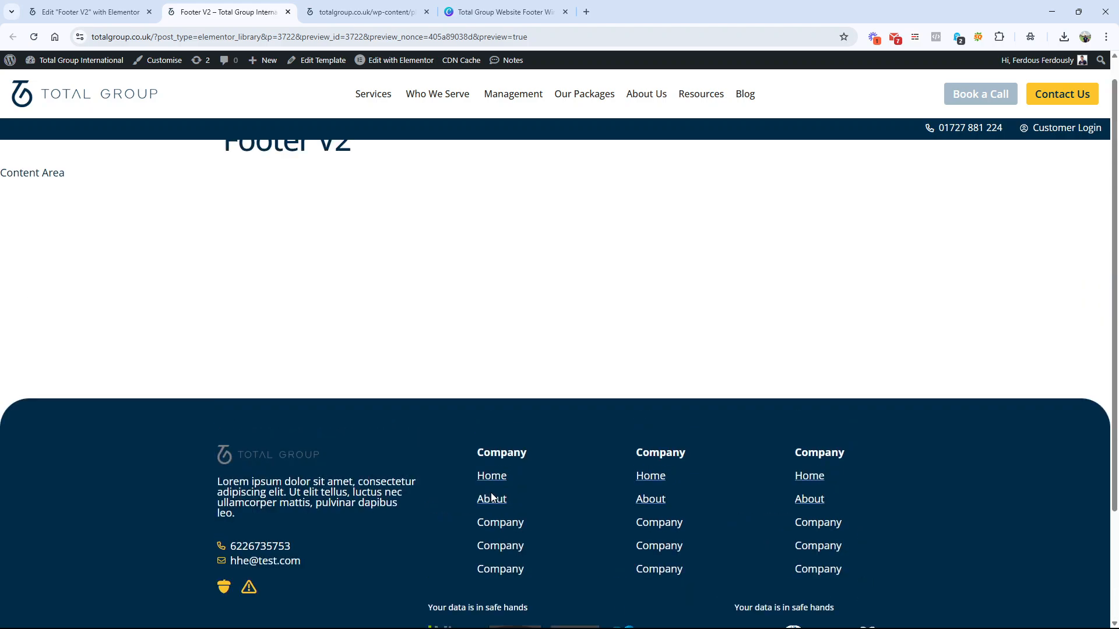
scroll(491, 492, down, 3)
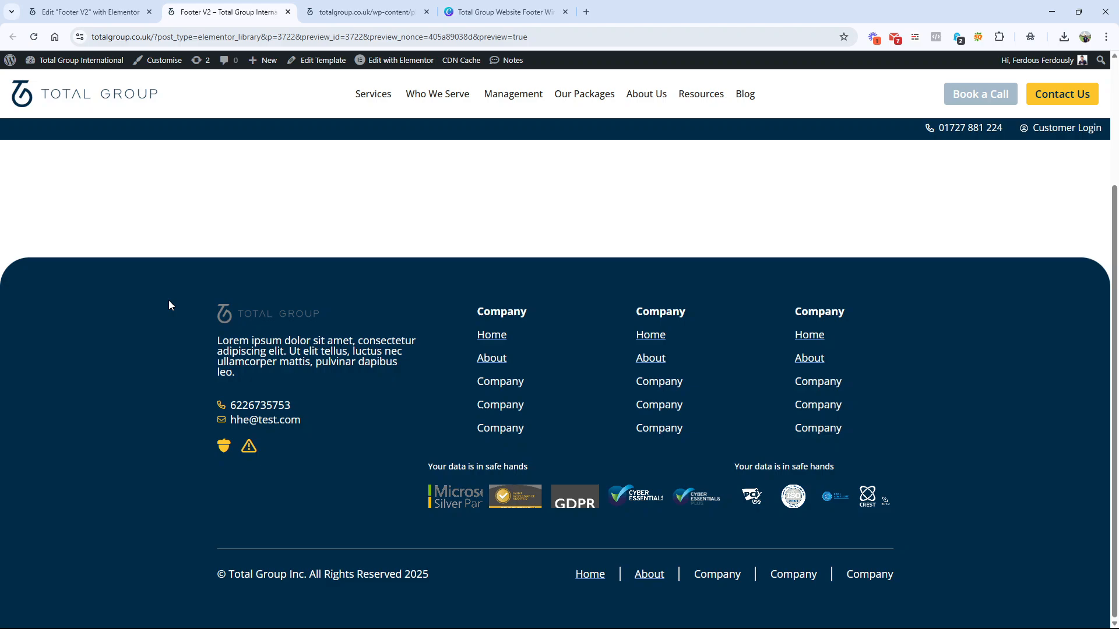
Step: Back in the Elementor editor, add an Include condition for Entire Site in the Footer V2 publish settings and dismiss them without publishing
click(88, 12)
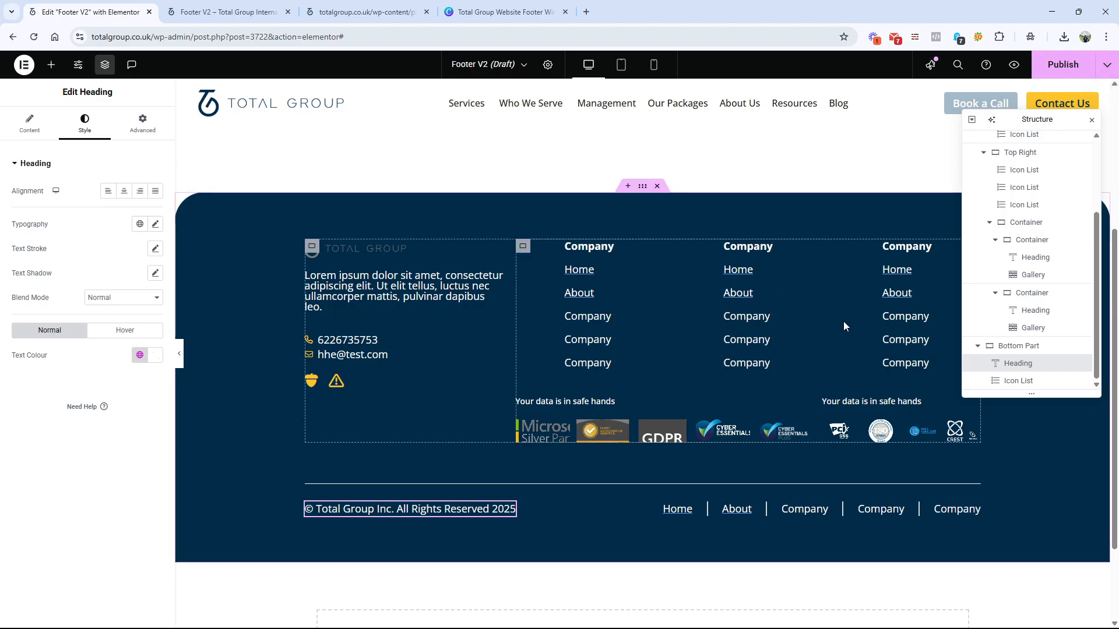
click(1062, 66)
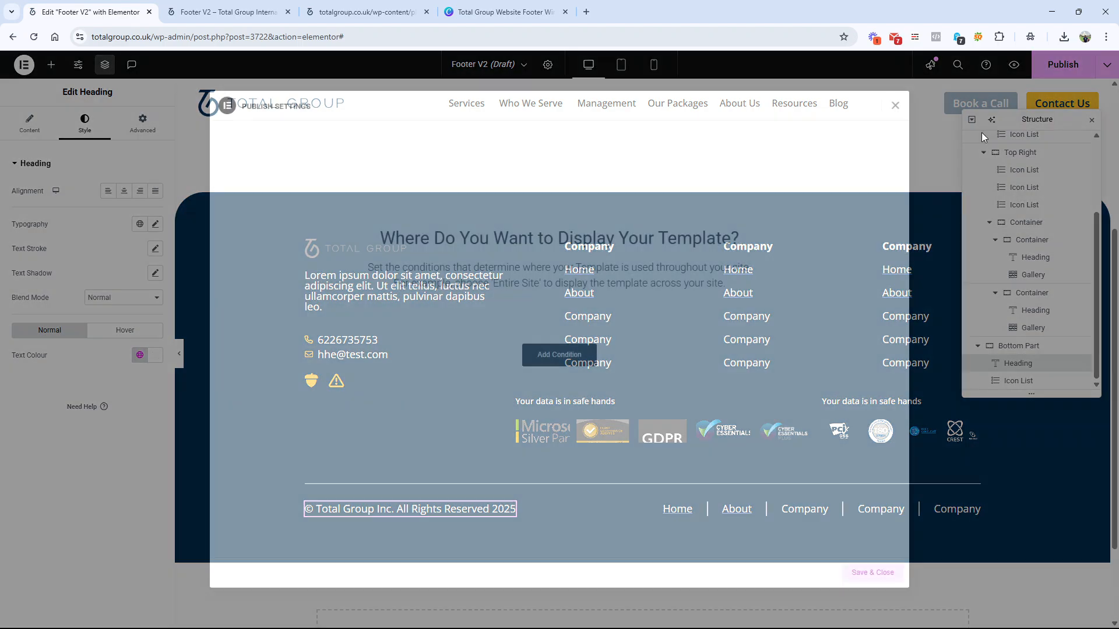
click(563, 365)
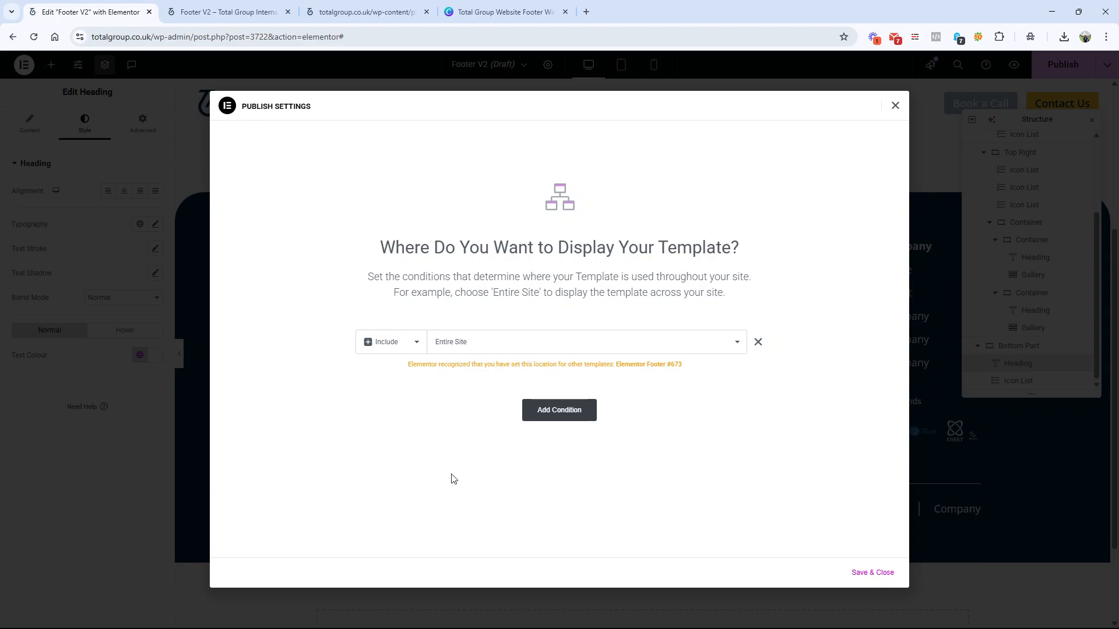
click(876, 574)
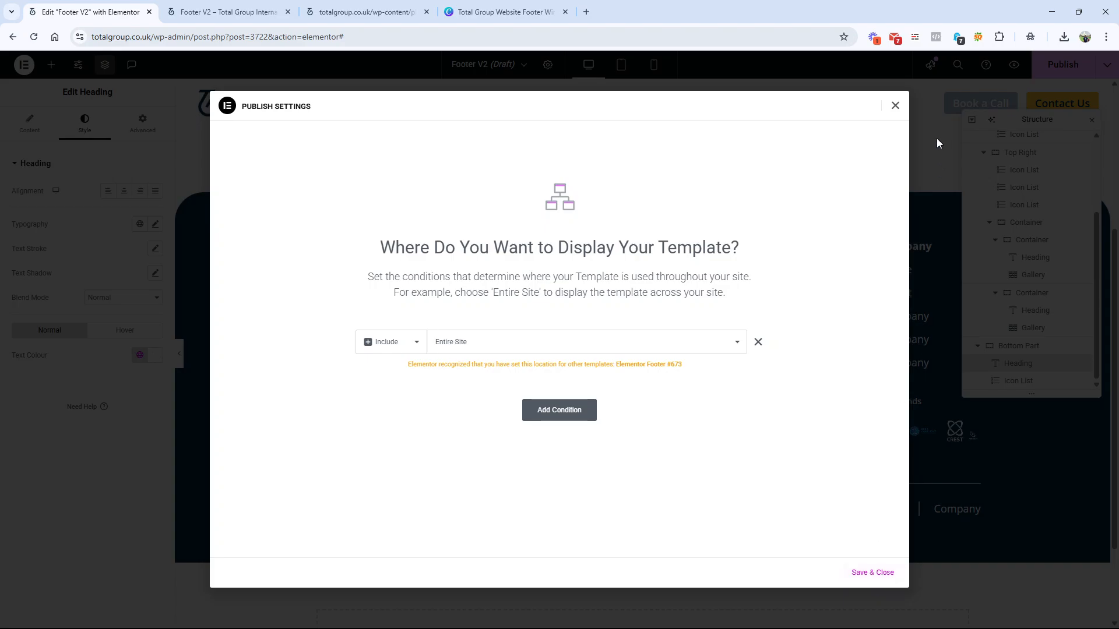
click(896, 106)
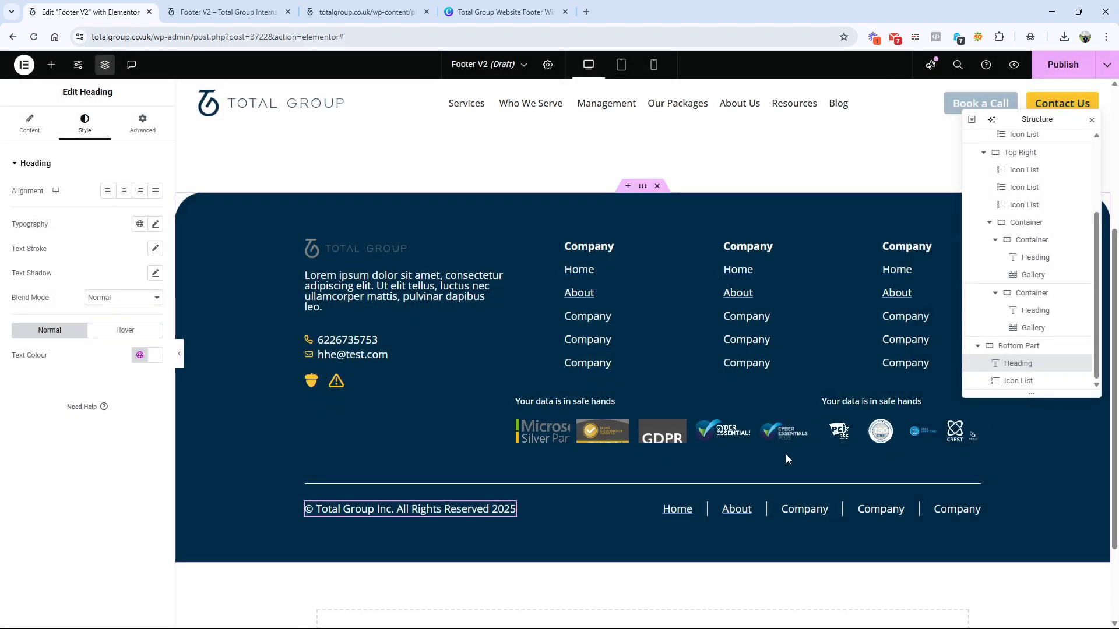